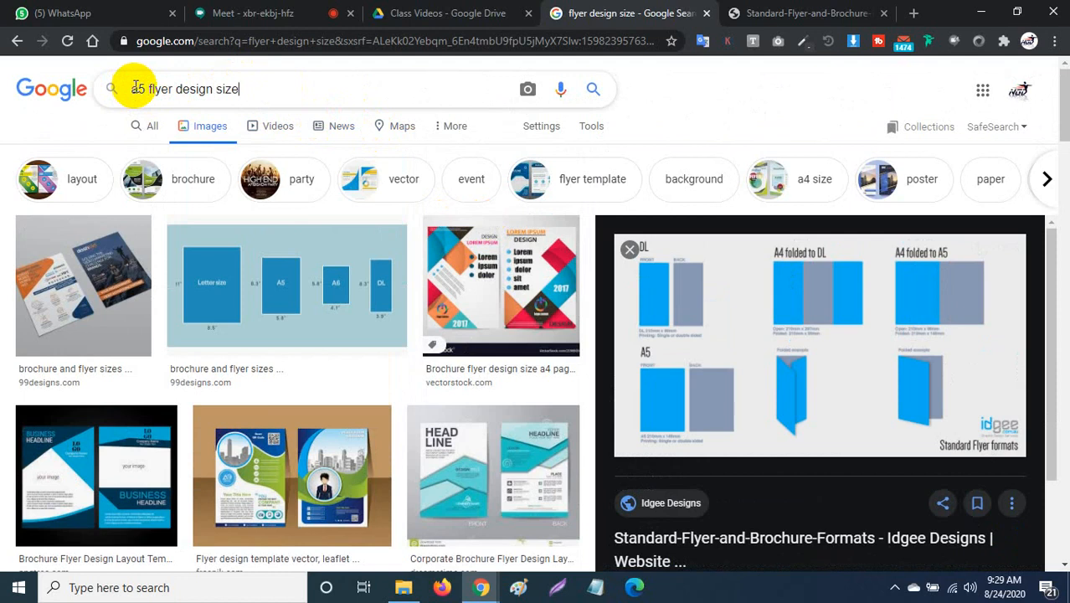
Step: Search Google Images for "a5 flyer design" and look through the results for flyer examples
{"action": "key", "text": "Return"}
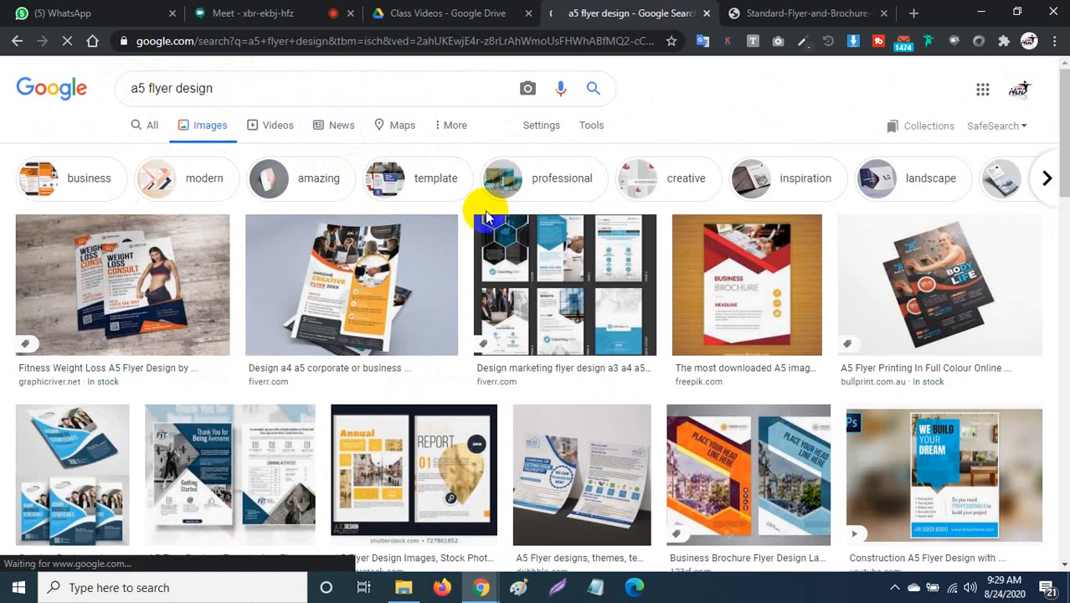
{"action": "scroll", "coordinate": [488, 217], "scroll_direction": "down", "scroll_amount": 5}
{"action": "scroll", "coordinate": [488, 218], "scroll_direction": "down", "scroll_amount": 3}
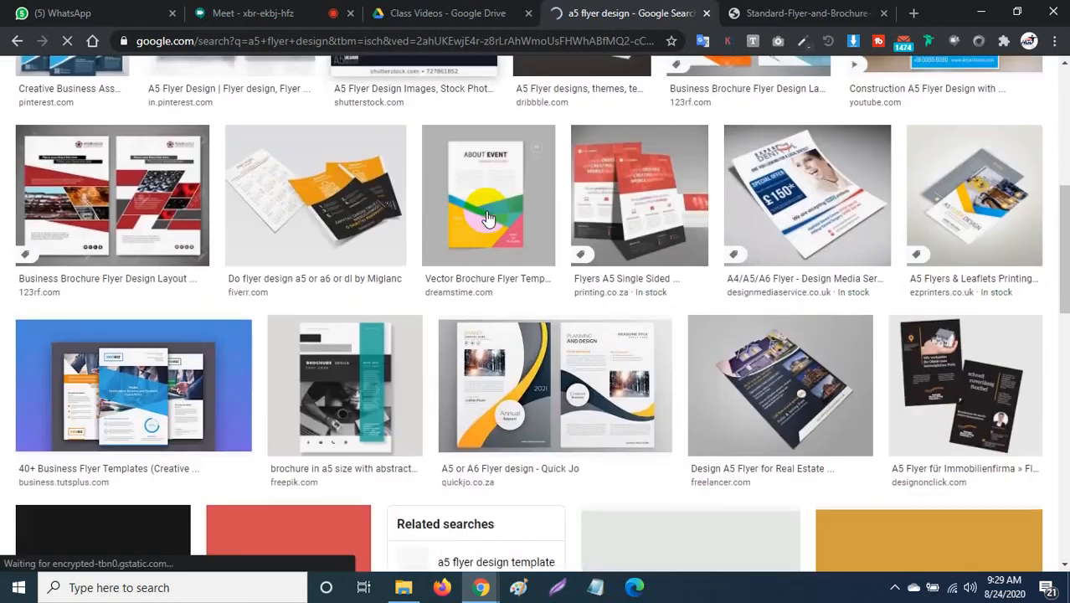
{"action": "scroll", "coordinate": [488, 217], "scroll_direction": "down", "scroll_amount": 5}
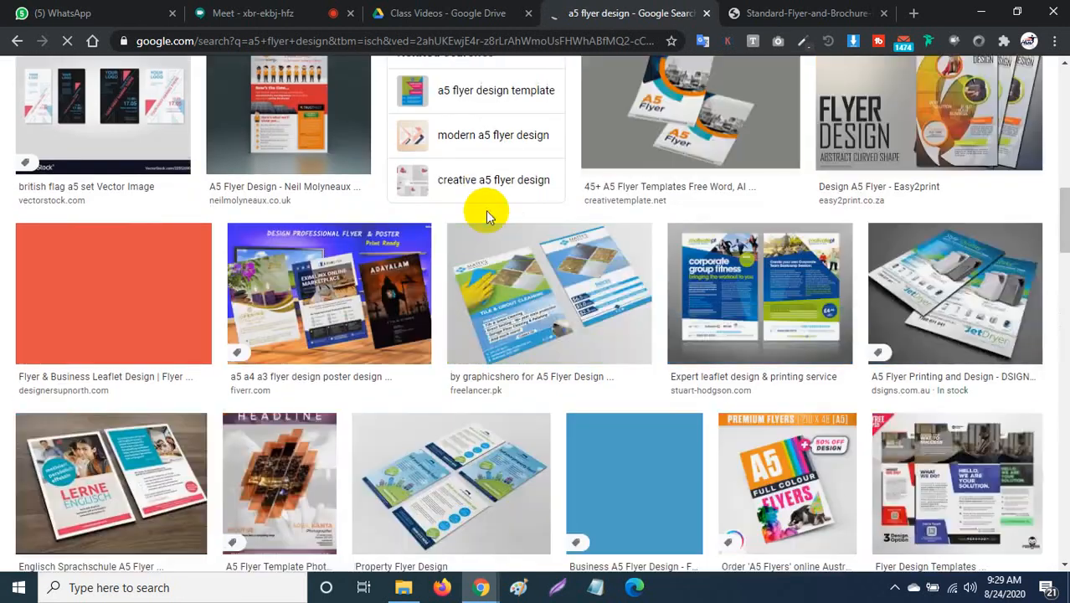
{"action": "scroll", "coordinate": [487, 215], "scroll_direction": "down", "scroll_amount": 4}
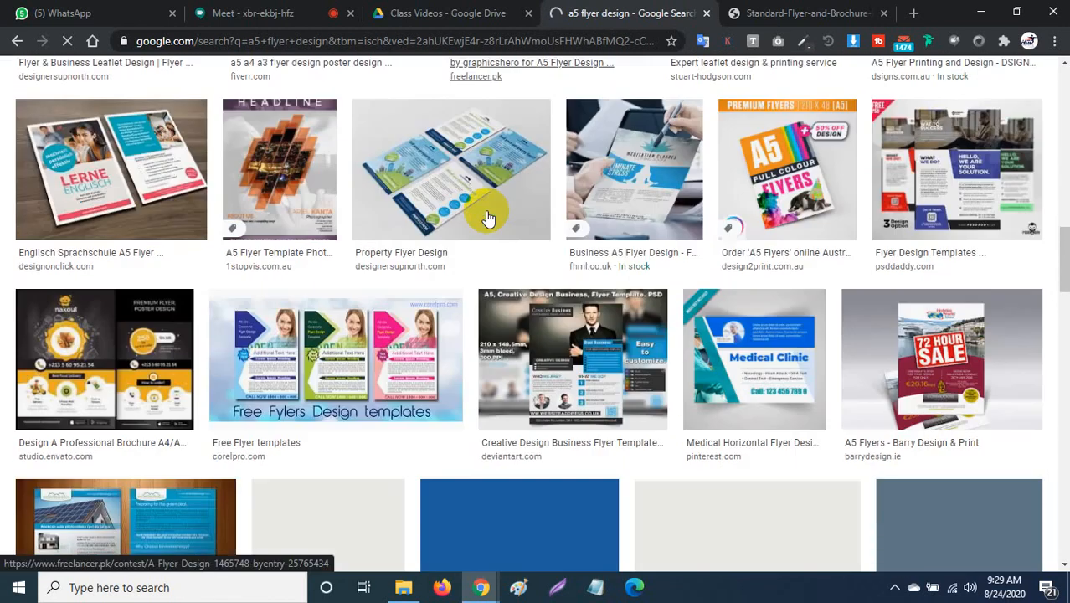
{"action": "scroll", "coordinate": [488, 218], "scroll_direction": "down", "scroll_amount": 2}
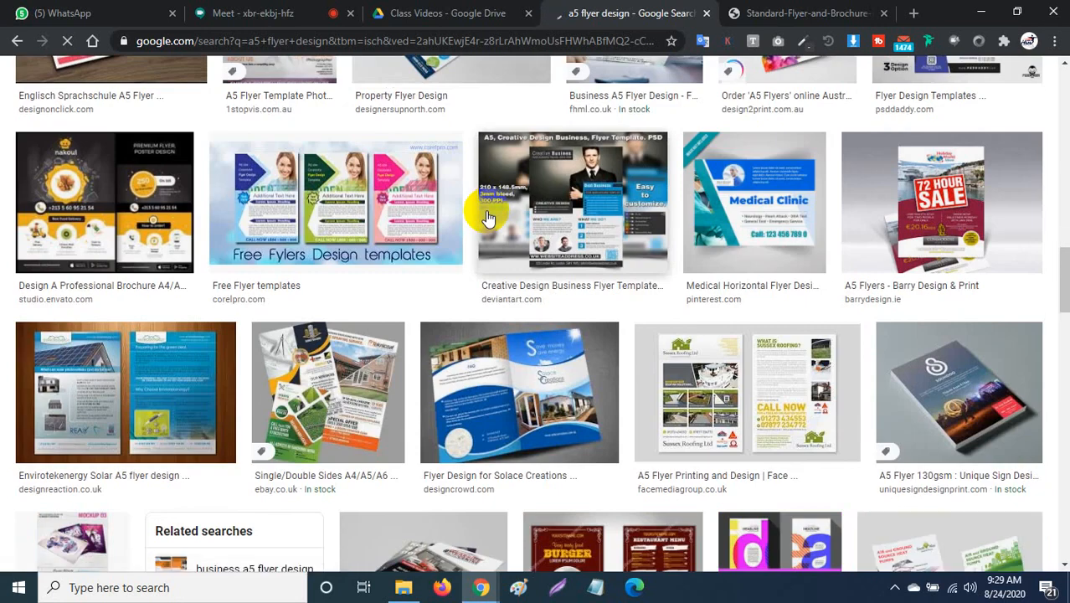
{"action": "scroll", "coordinate": [489, 218], "scroll_direction": "down", "scroll_amount": 1}
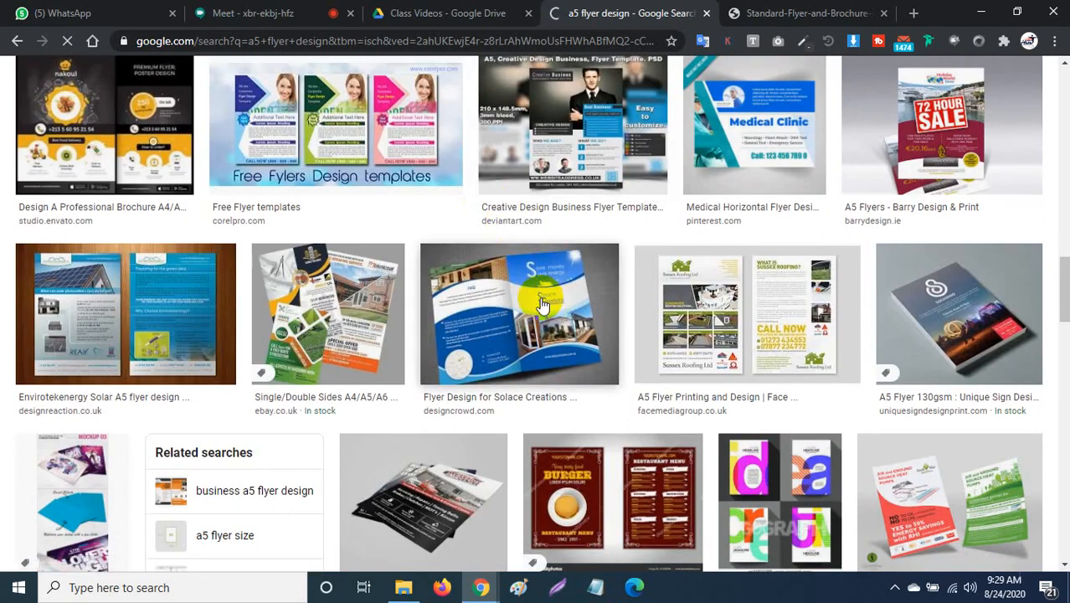
Step: Examine the Solace Creations flyer preview and open the related Everything Energy brochure design
{"action": "left_click", "coordinate": [543, 303]}
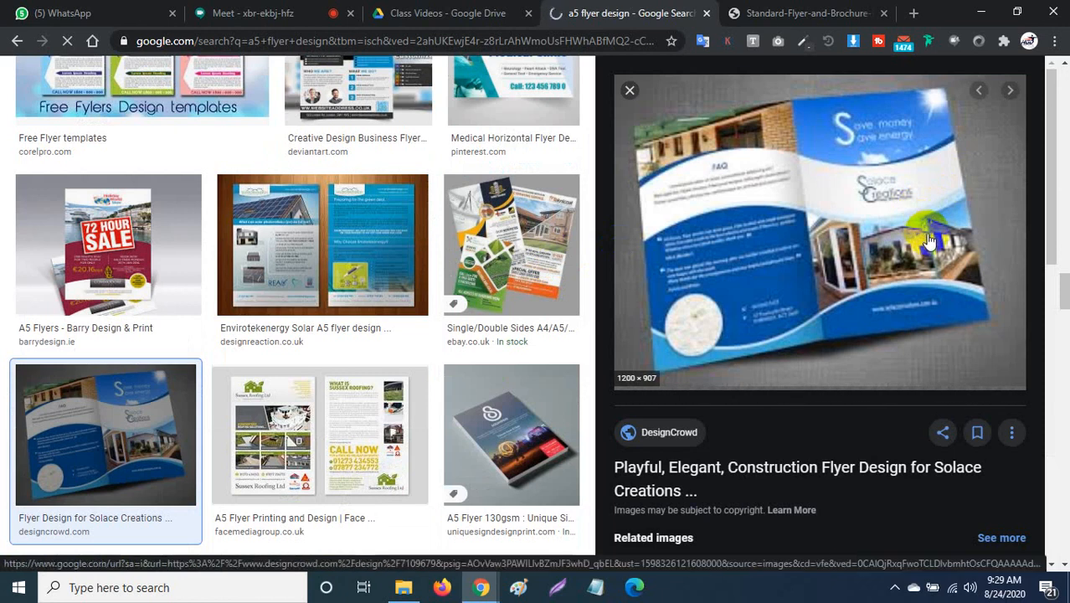
{"action": "scroll", "coordinate": [842, 201], "scroll_direction": "down", "scroll_amount": 1}
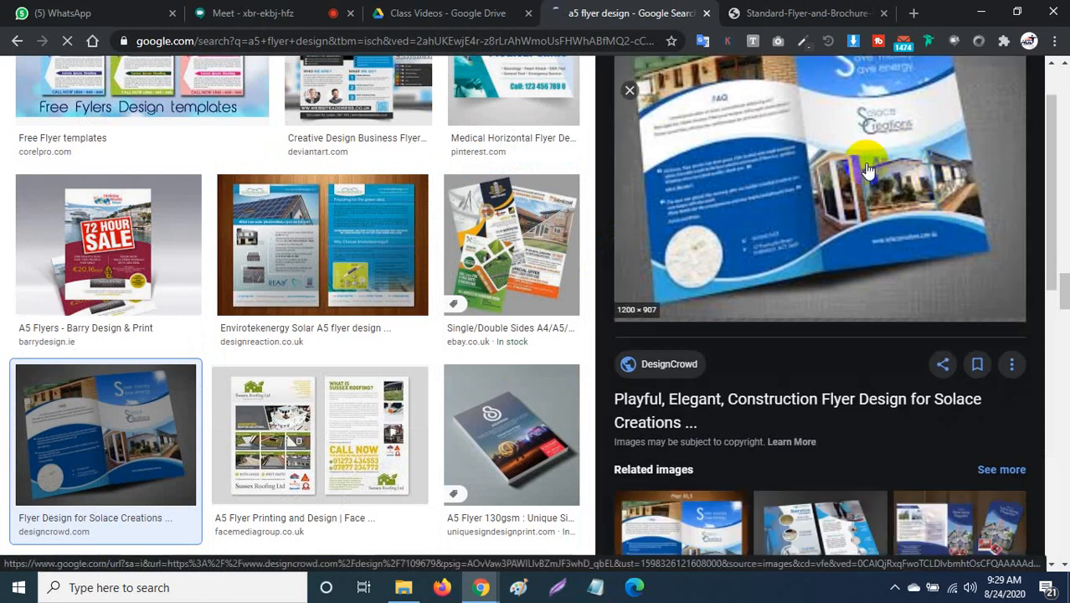
{"action": "scroll", "coordinate": [842, 201], "scroll_direction": "up", "scroll_amount": 1}
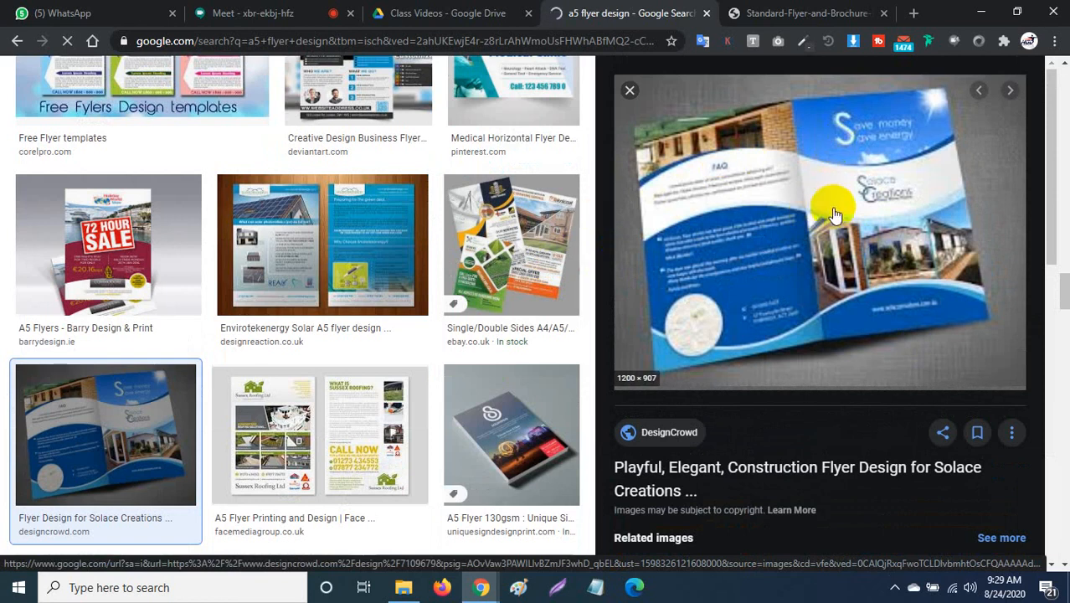
{"action": "scroll", "coordinate": [833, 180], "scroll_direction": "down", "scroll_amount": 1}
{"action": "scroll", "coordinate": [834, 176], "scroll_direction": "down", "scroll_amount": 5}
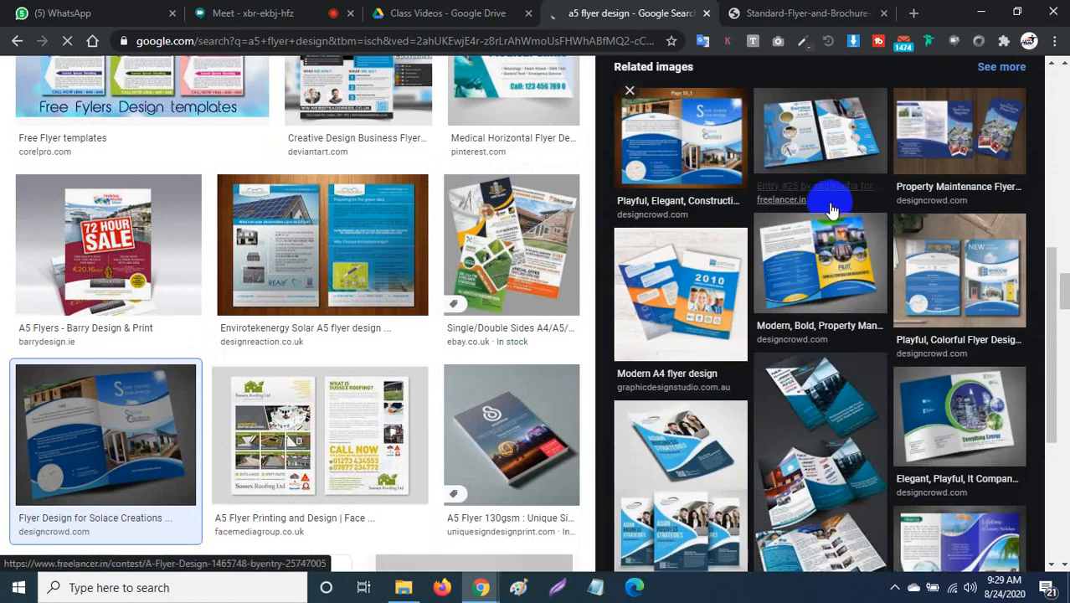
{"action": "scroll", "coordinate": [854, 258], "scroll_direction": "down", "scroll_amount": 2}
{"action": "left_click", "coordinate": [968, 255]}
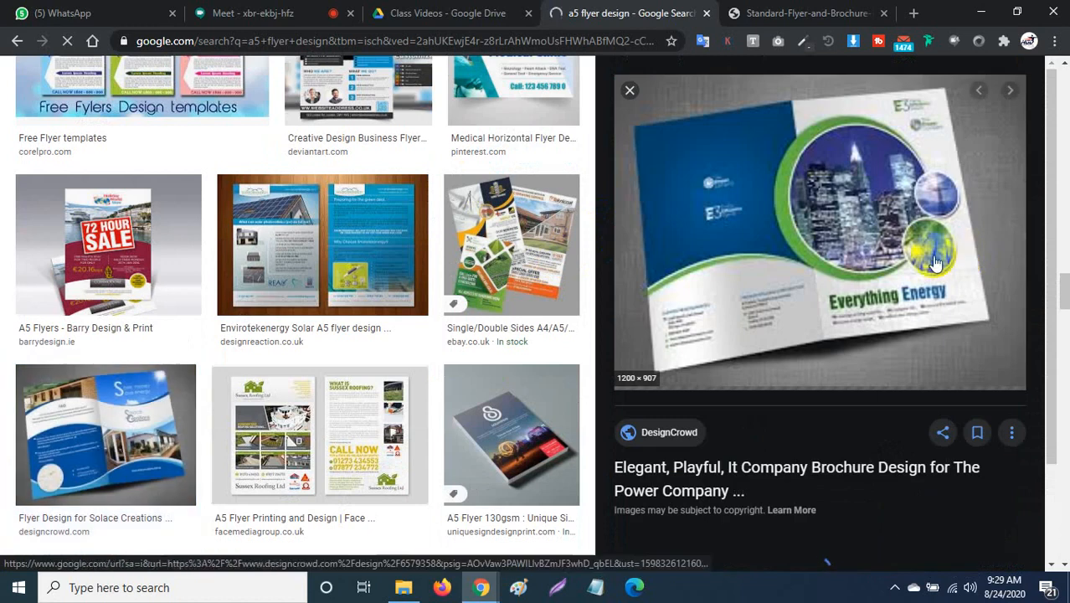
Step: Switch to the Google Meet call, admit the waiting participant, and return to the flyer image results
{"action": "left_click", "coordinate": [276, 12]}
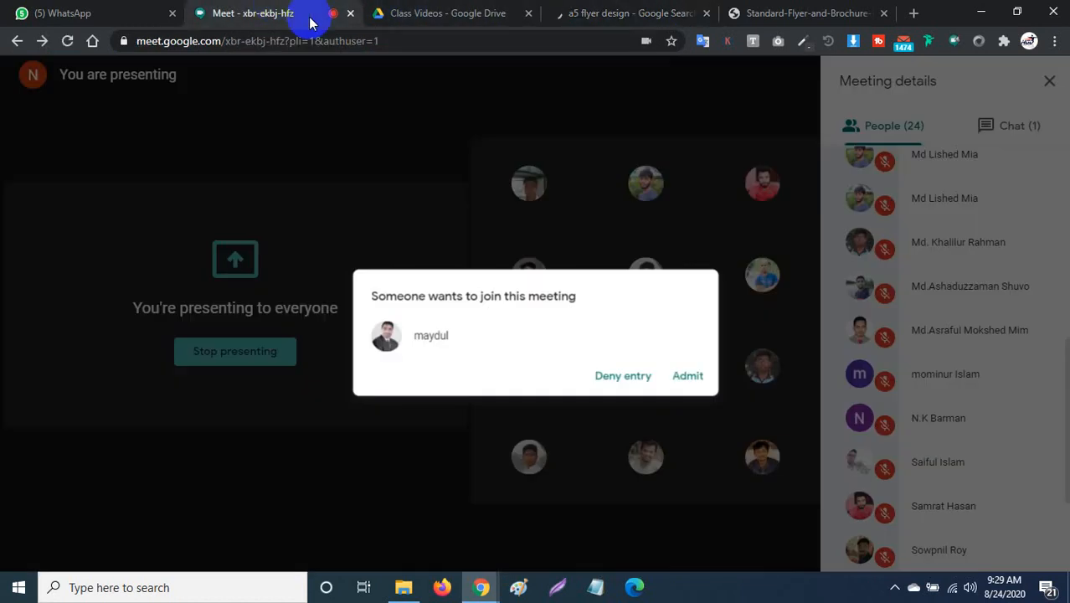
{"action": "left_click", "coordinate": [711, 359]}
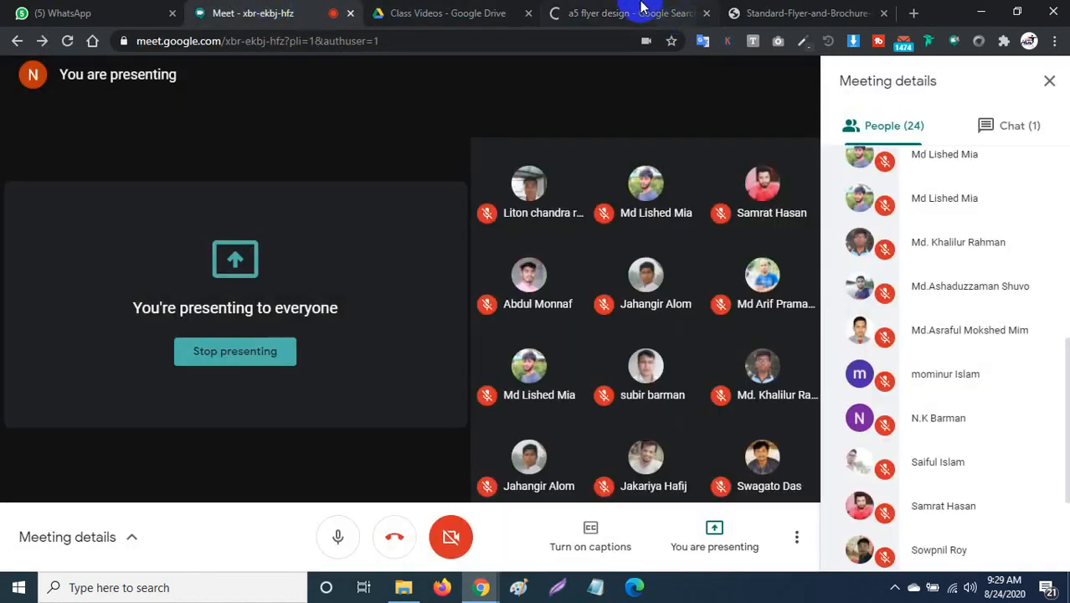
{"action": "left_click", "coordinate": [630, 10]}
Step: Browse the images related to the Everything Energy brochure and examine the hypnotherapy brochure design's page layouts
{"action": "scroll", "coordinate": [930, 259], "scroll_direction": "down", "scroll_amount": 3}
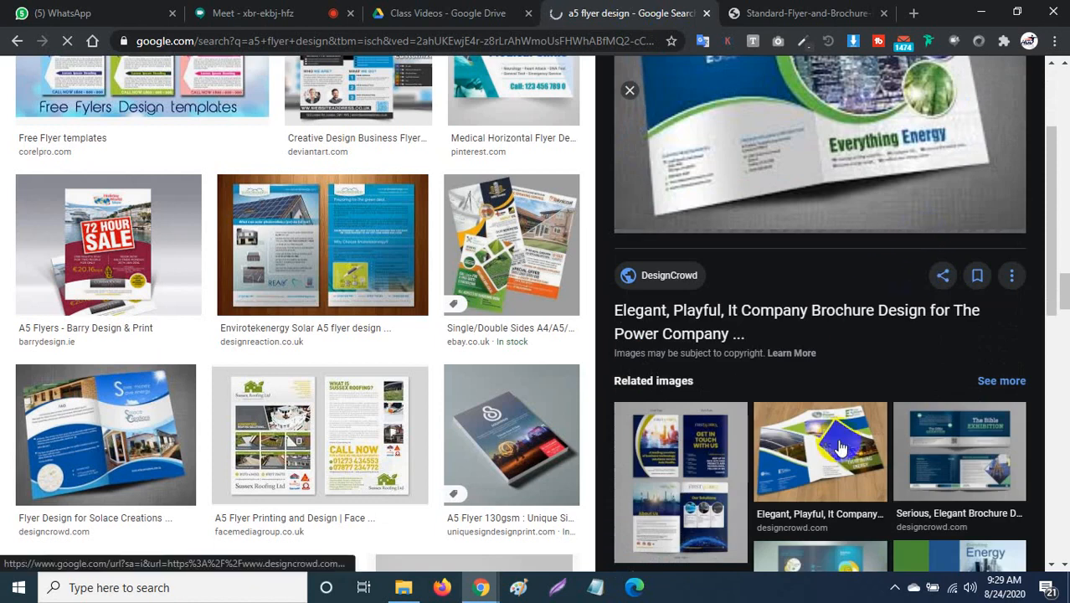
{"action": "scroll", "coordinate": [874, 430], "scroll_direction": "down", "scroll_amount": 2}
{"action": "scroll", "coordinate": [837, 394], "scroll_direction": "down", "scroll_amount": 2}
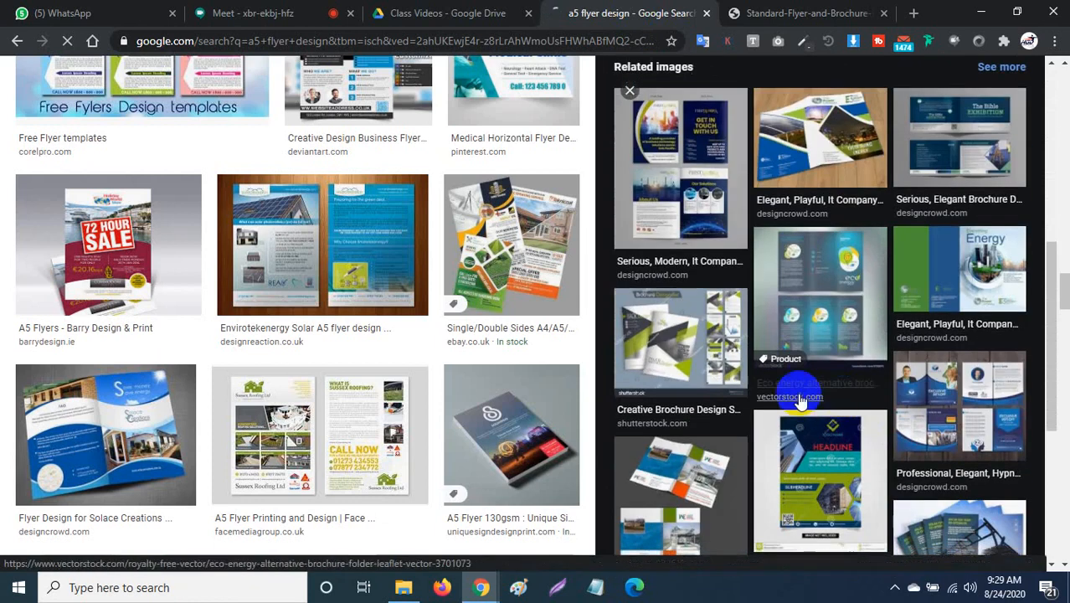
{"action": "scroll", "coordinate": [803, 390], "scroll_direction": "down", "scroll_amount": 2}
{"action": "scroll", "coordinate": [928, 438], "scroll_direction": "down", "scroll_amount": 2}
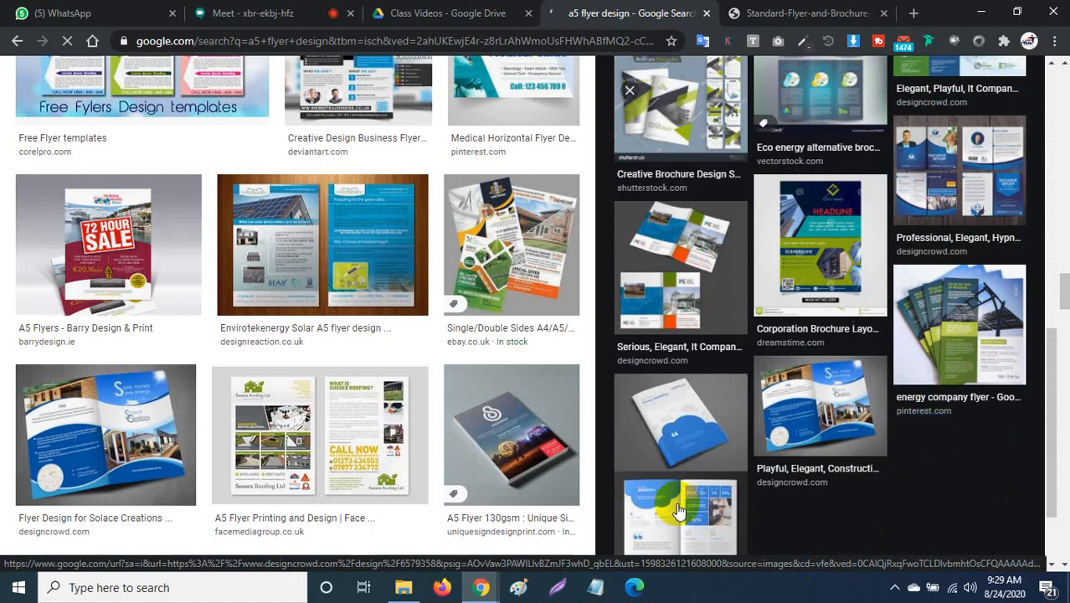
{"action": "left_click", "coordinate": [823, 419]}
{"action": "scroll", "coordinate": [905, 427], "scroll_direction": "down", "scroll_amount": 1}
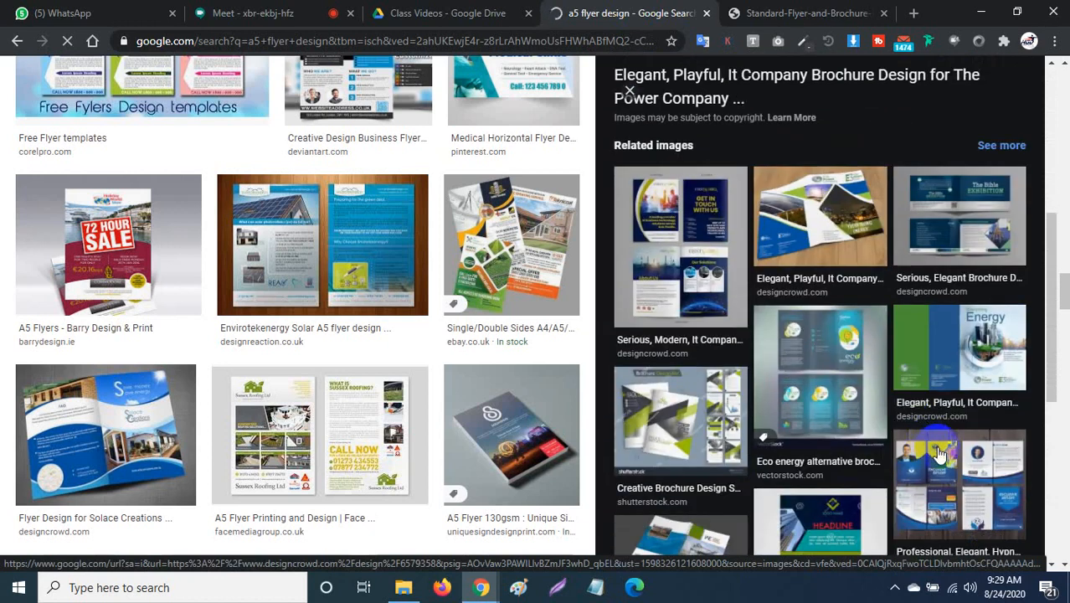
{"action": "left_click", "coordinate": [936, 450]}
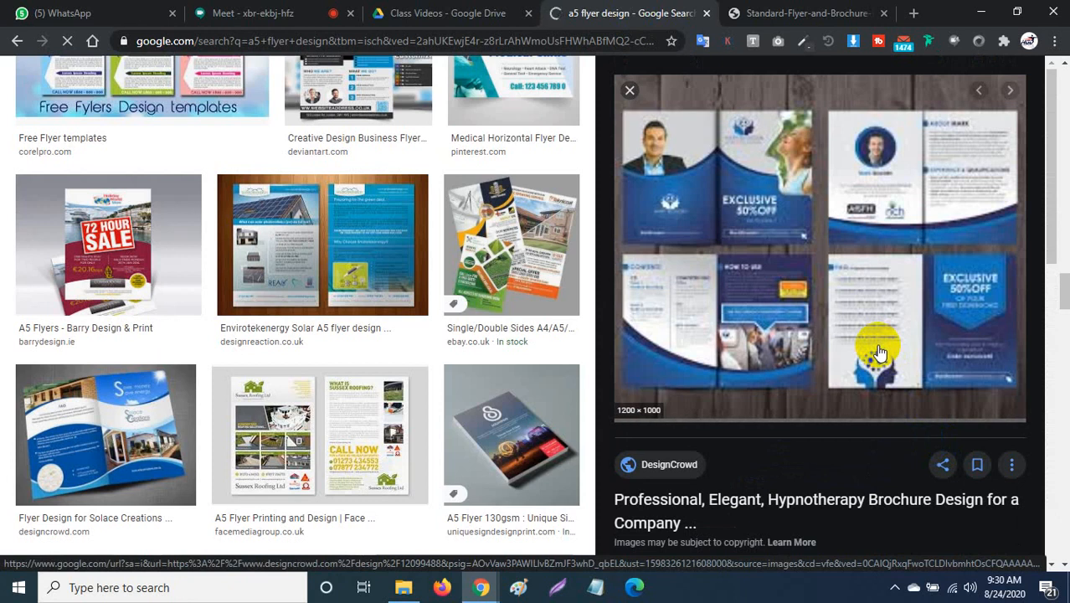
{"action": "scroll", "coordinate": [880, 351], "scroll_direction": "up", "scroll_amount": 4}
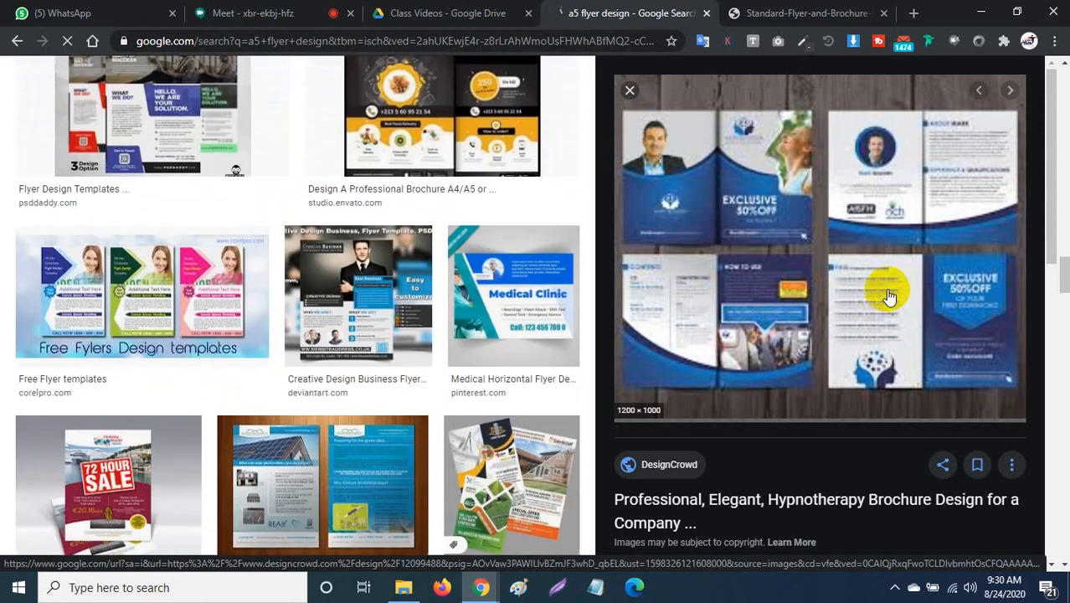
{"action": "scroll", "coordinate": [933, 352], "scroll_direction": "up", "scroll_amount": 10}
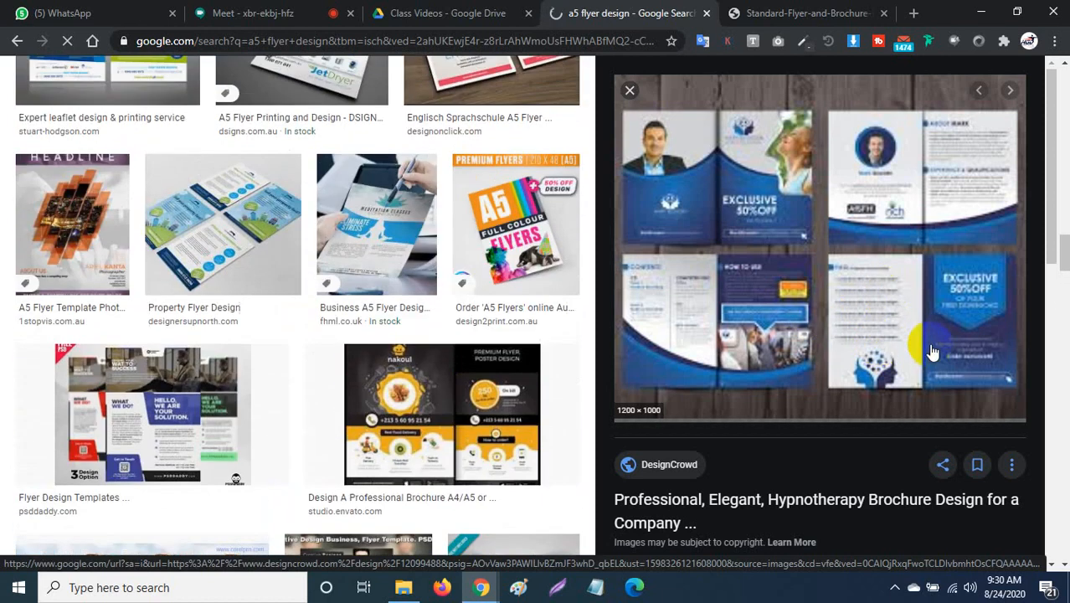
{"action": "scroll", "coordinate": [933, 351], "scroll_direction": "up", "scroll_amount": 8}
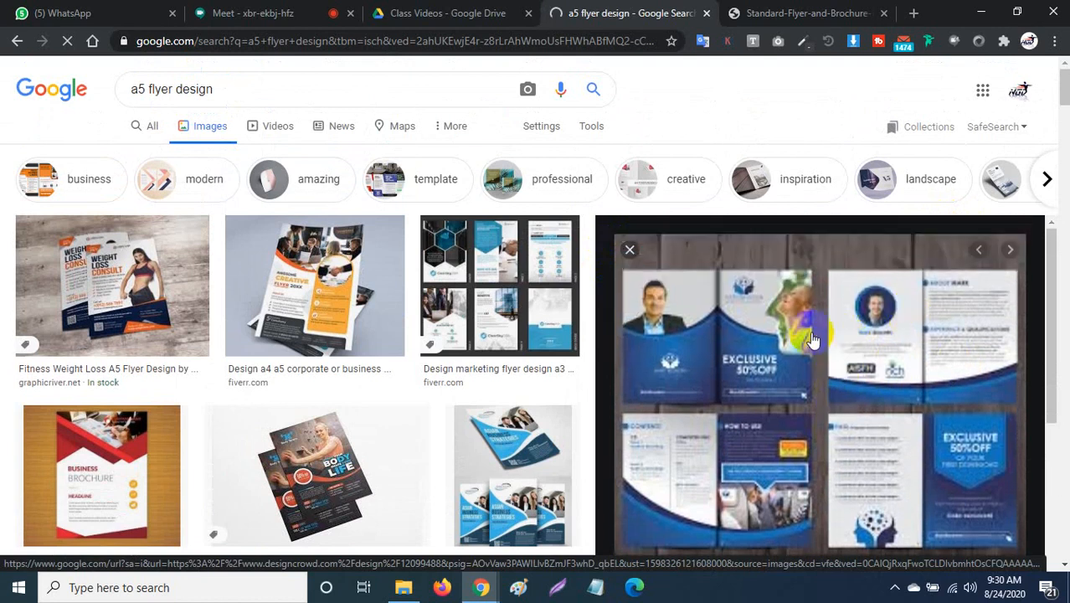
{"action": "scroll", "coordinate": [817, 344], "scroll_direction": "down", "scroll_amount": 1}
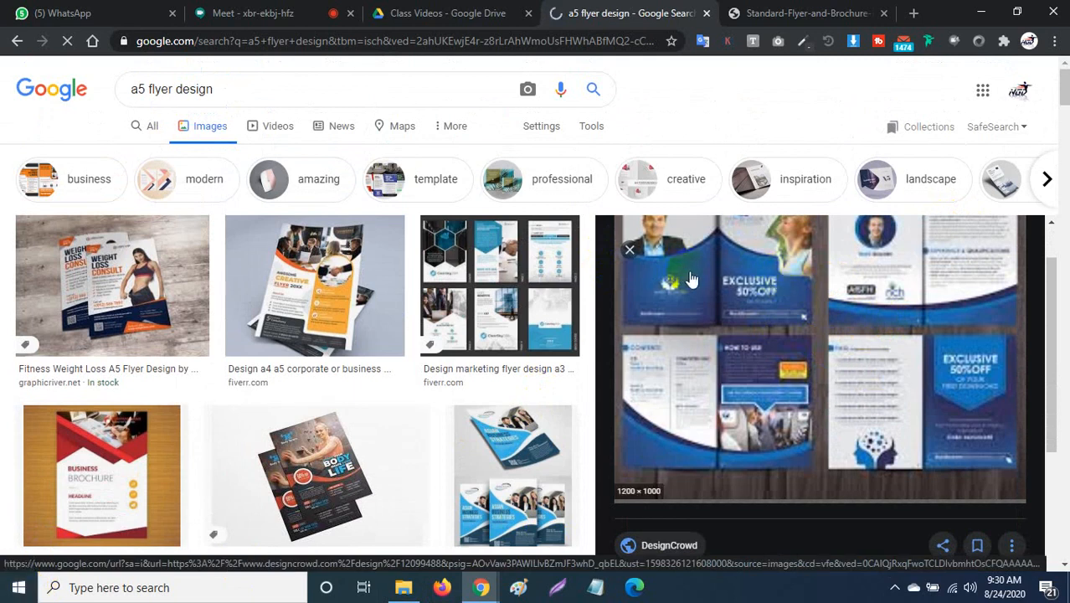
Step: Launch Adobe Illustrator CC 2019, browsing related brochure images while it loads
{"action": "left_click", "coordinate": [10, 593]}
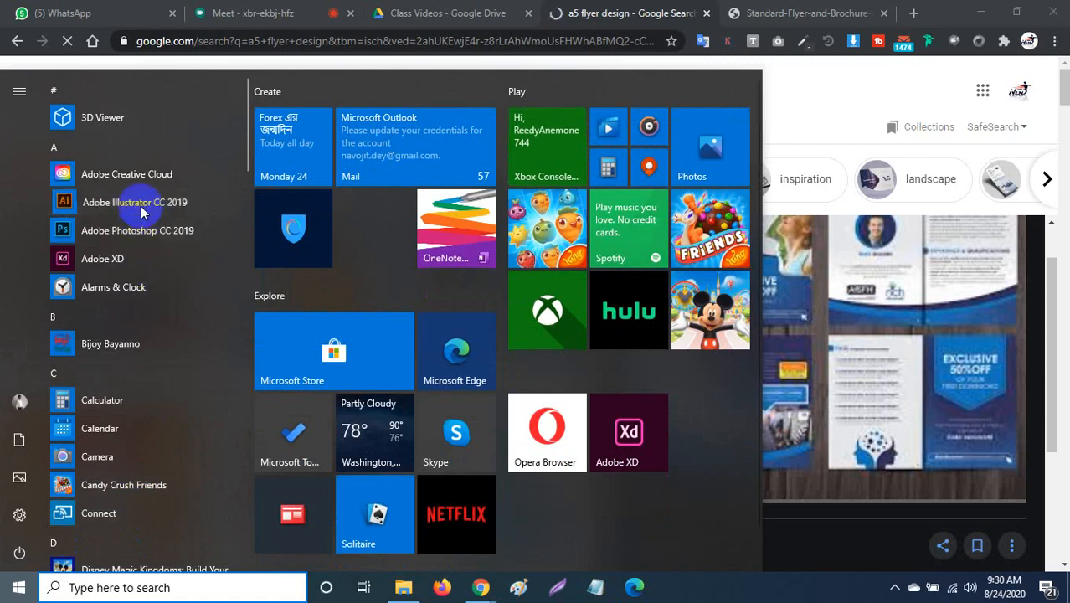
{"action": "left_click", "coordinate": [141, 208]}
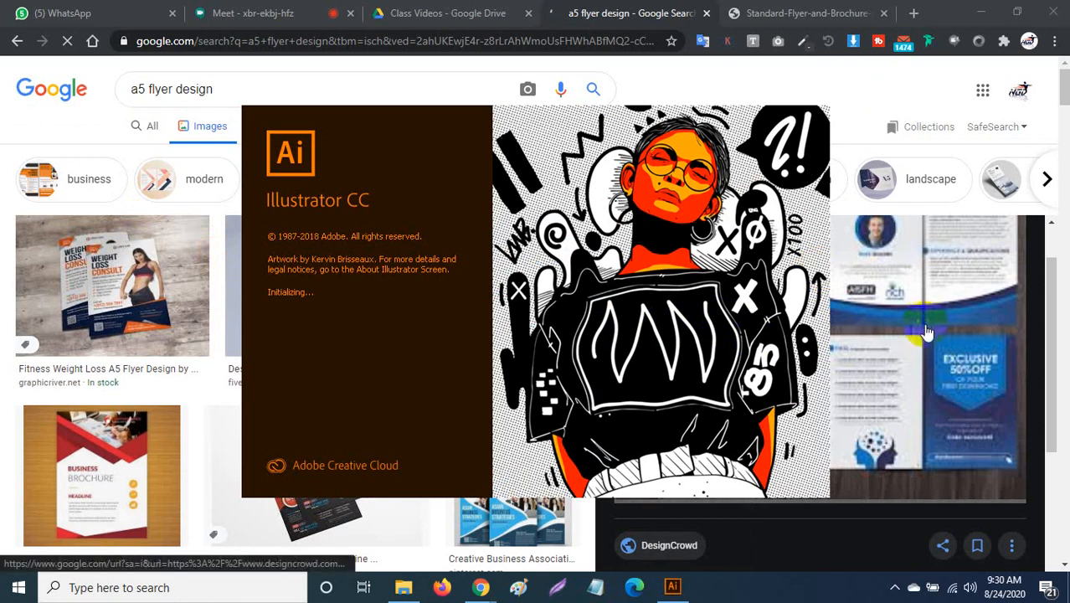
{"action": "scroll", "coordinate": [927, 327], "scroll_direction": "down", "scroll_amount": 5}
{"action": "scroll", "coordinate": [928, 328], "scroll_direction": "up", "scroll_amount": 5}
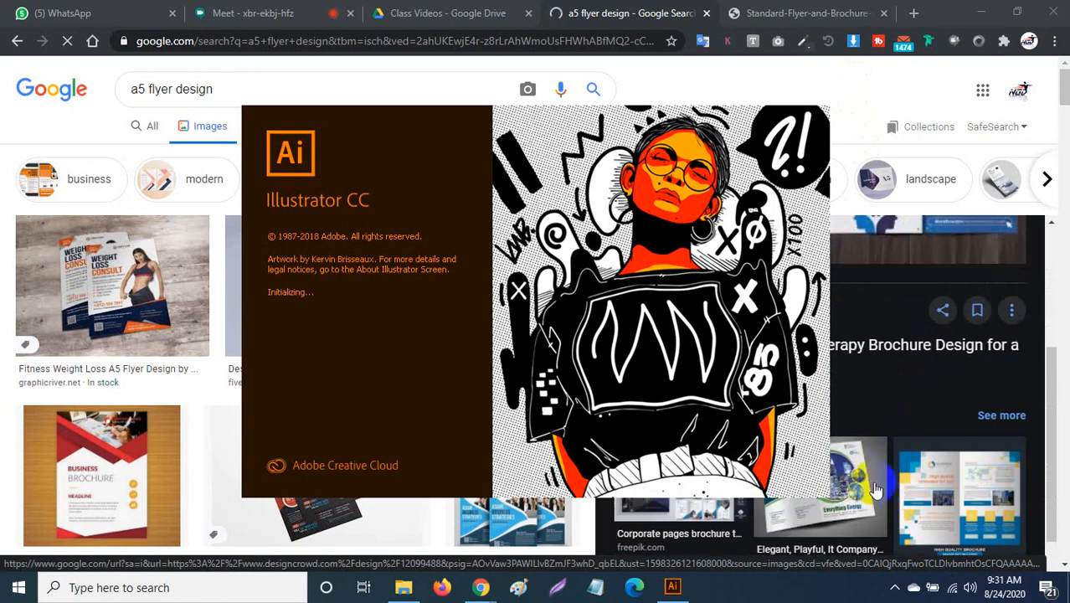
{"action": "left_click", "coordinate": [942, 417]}
{"action": "scroll", "coordinate": [942, 414], "scroll_direction": "up", "scroll_amount": 4}
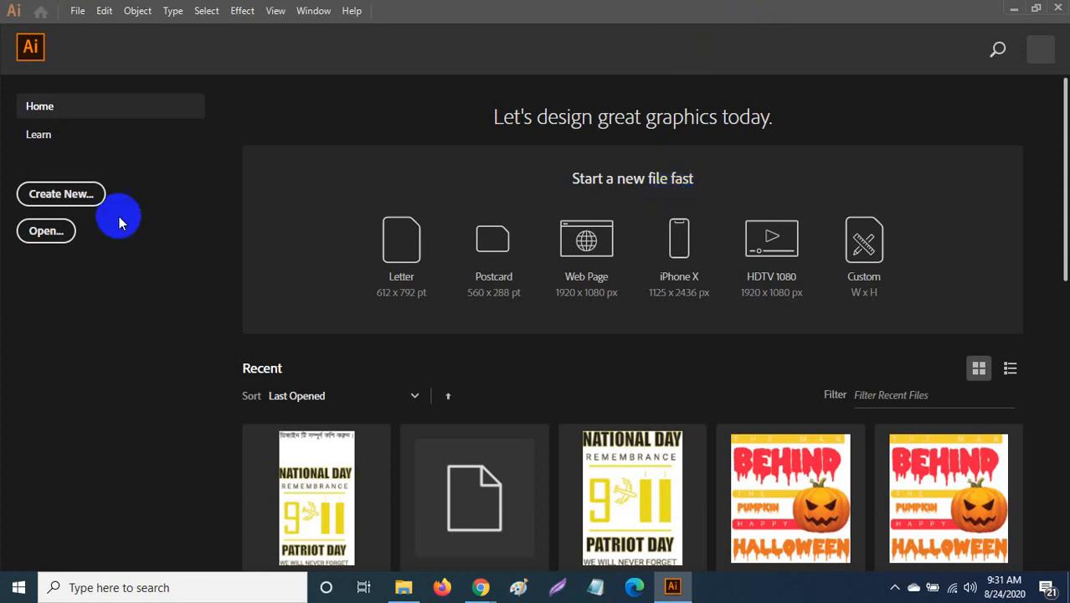
Step: Start a new Illustrator document and choose the A4 print preset
{"action": "left_click", "coordinate": [70, 198]}
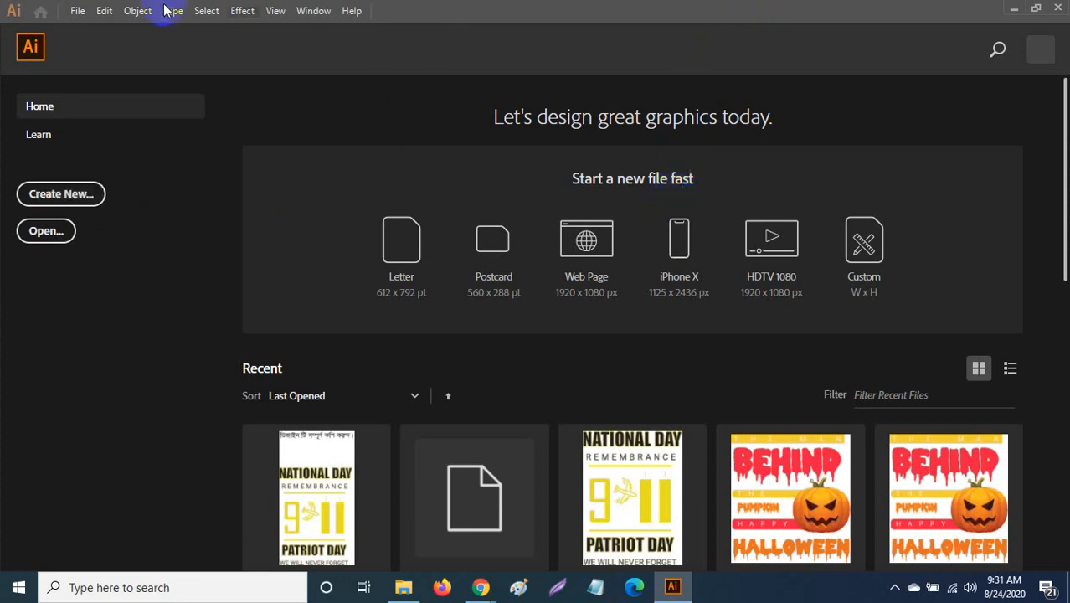
{"action": "left_click", "coordinate": [82, 202]}
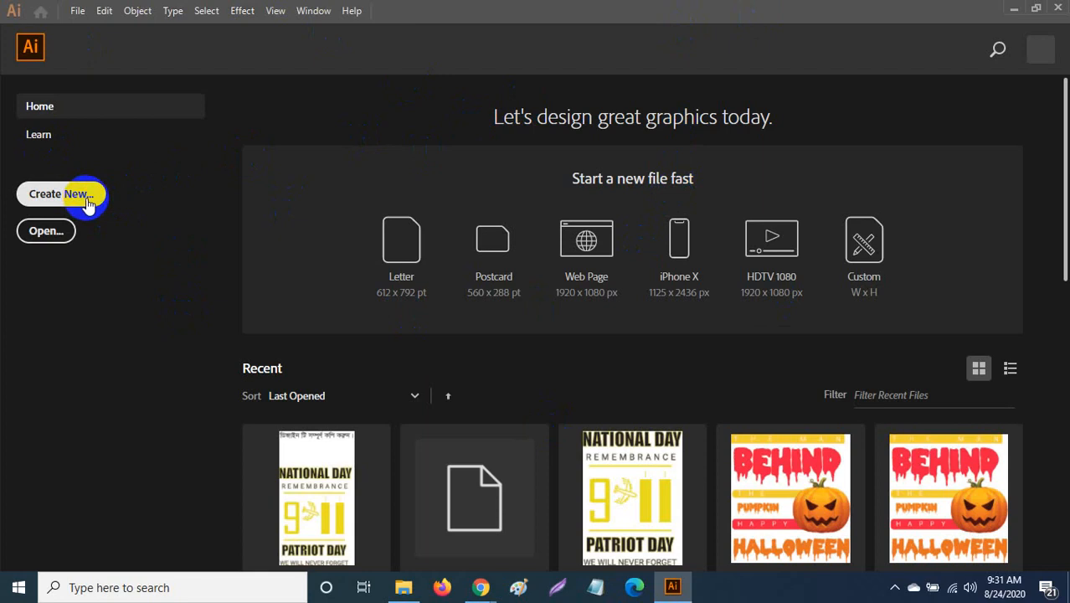
{"action": "left_click", "coordinate": [66, 201]}
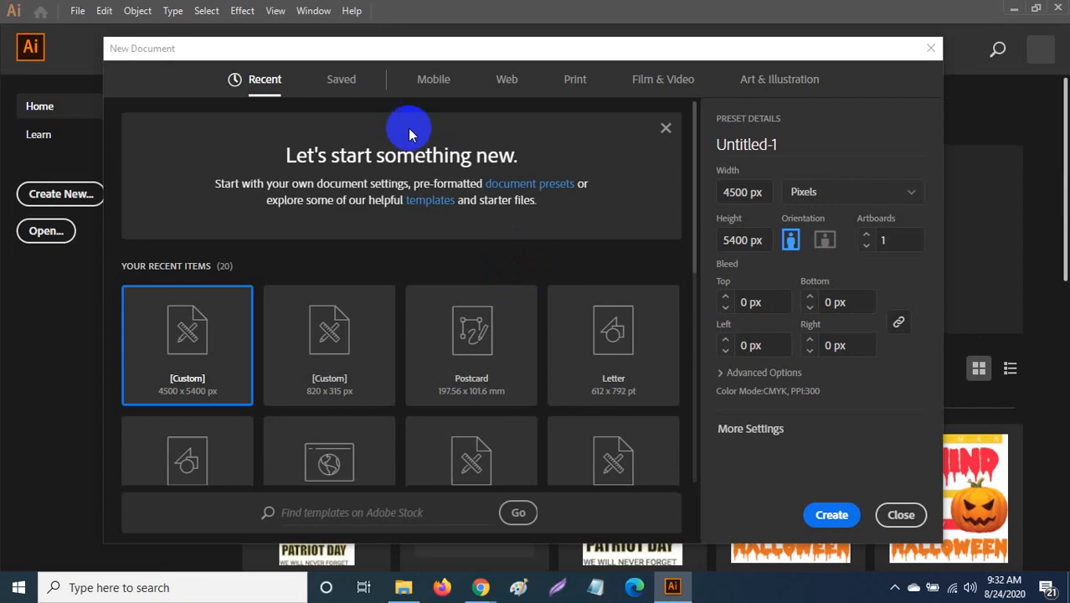
{"action": "left_click", "coordinate": [577, 80]}
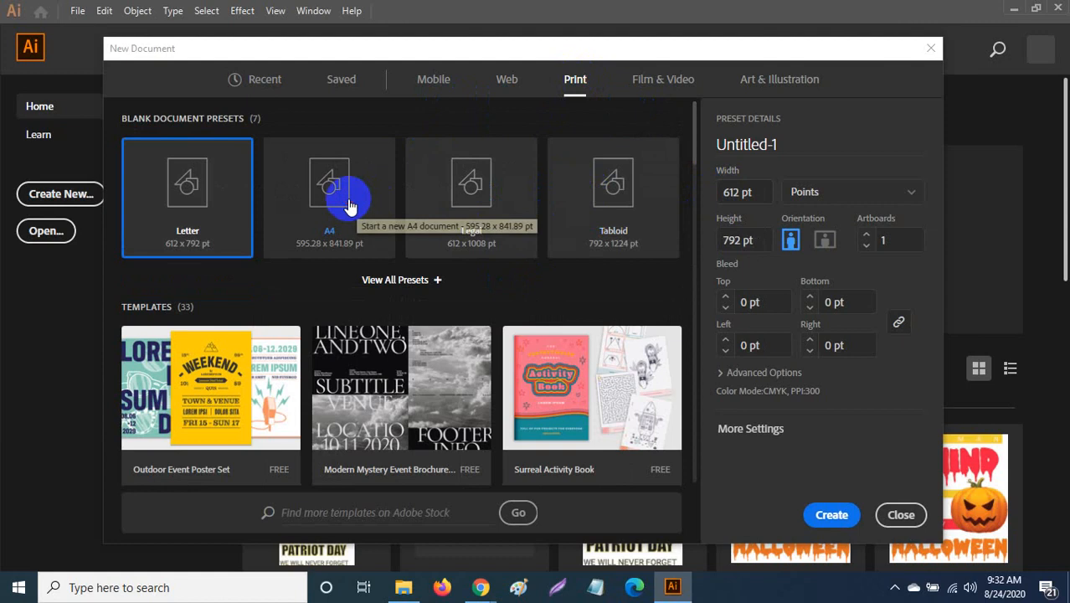
{"action": "left_click", "coordinate": [349, 205]}
Step: Set the A4 preset's units to millimeters and its orientation to landscape
{"action": "left_click", "coordinate": [846, 203]}
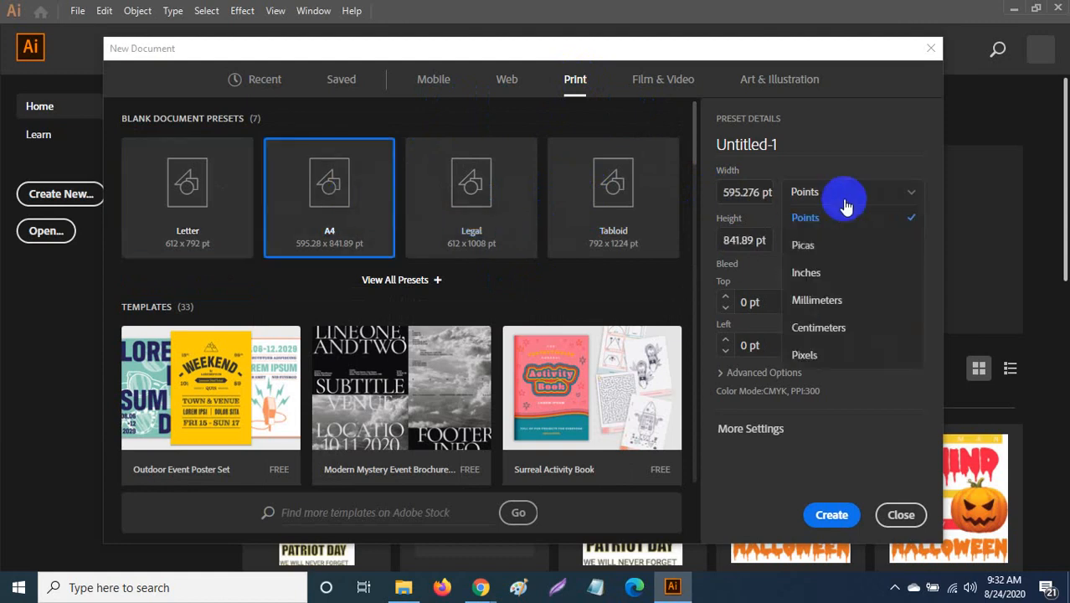
{"action": "left_click", "coordinate": [837, 309]}
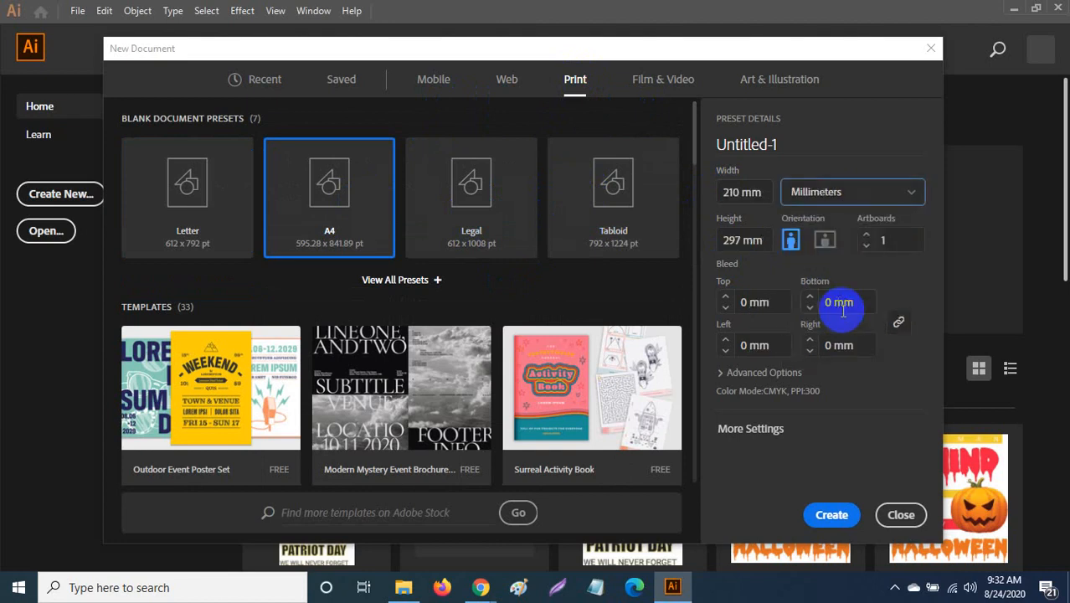
{"action": "left_click", "coordinate": [825, 242]}
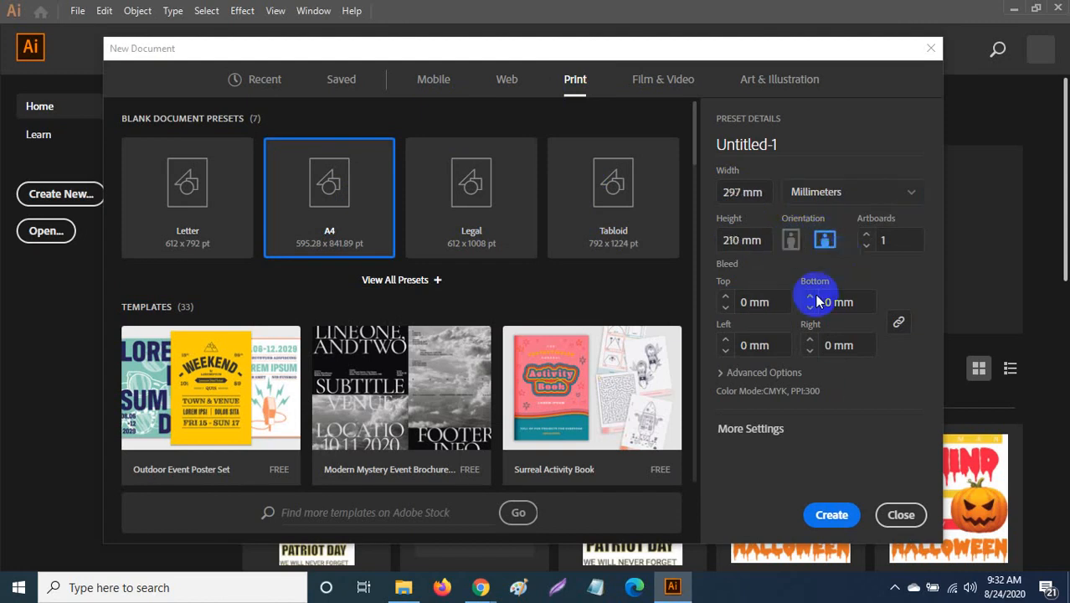
Step: Expand the advanced options to check the color mode and raster resolution, and create the landscape A4 document
{"action": "left_click", "coordinate": [830, 519]}
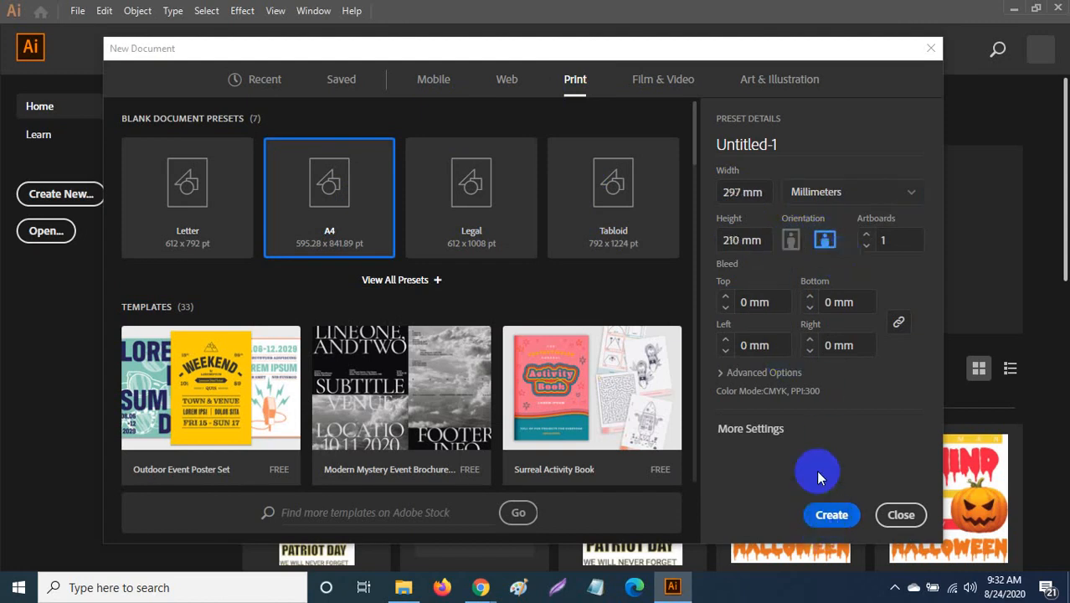
{"action": "left_click", "coordinate": [778, 374]}
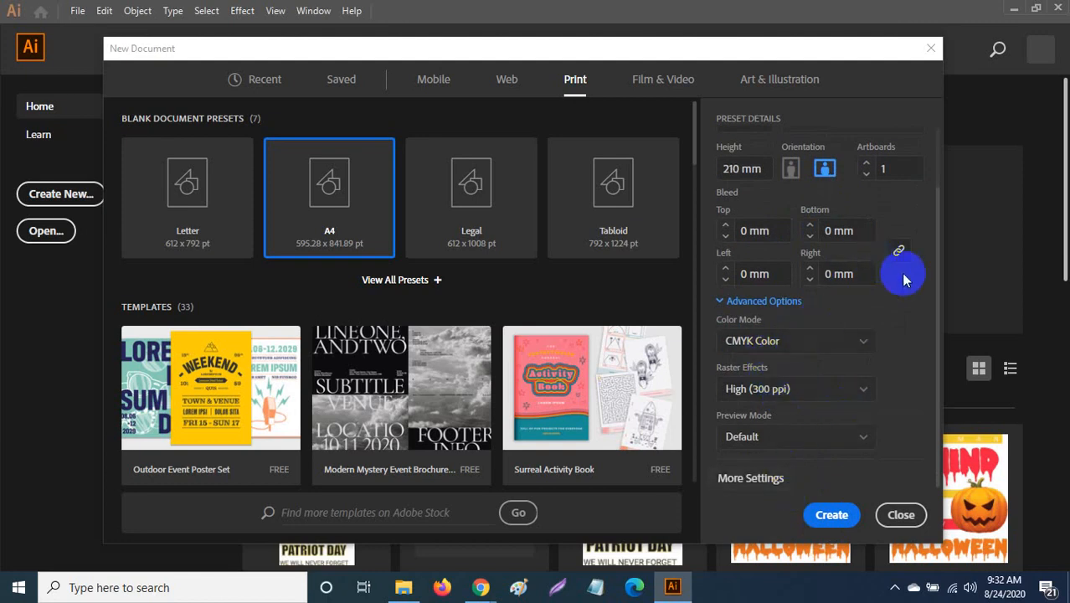
{"action": "scroll", "coordinate": [890, 291], "scroll_direction": "up", "scroll_amount": 2}
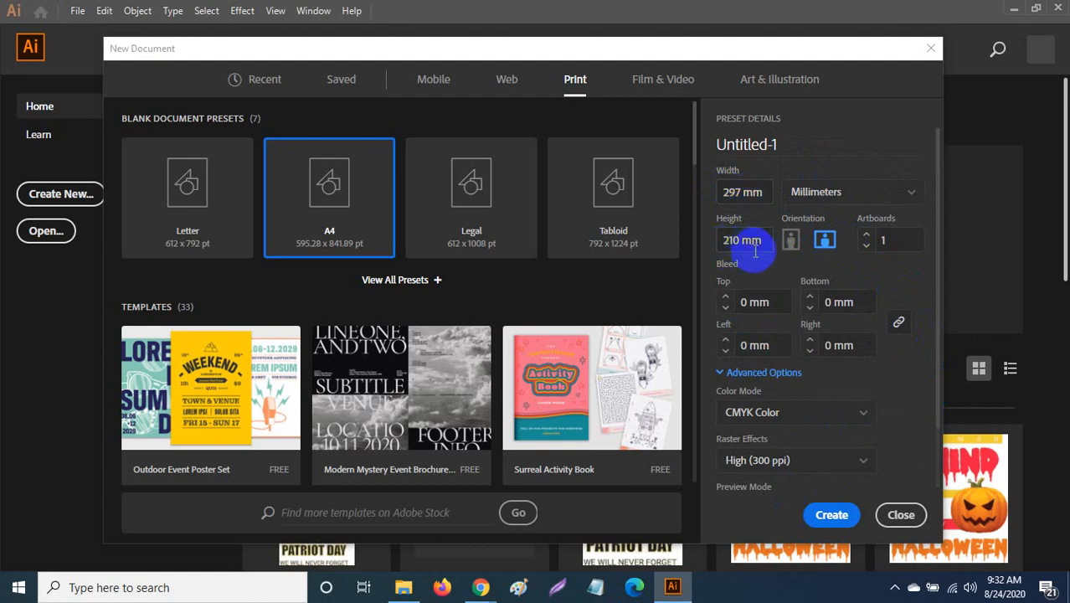
{"action": "left_click", "coordinate": [838, 518]}
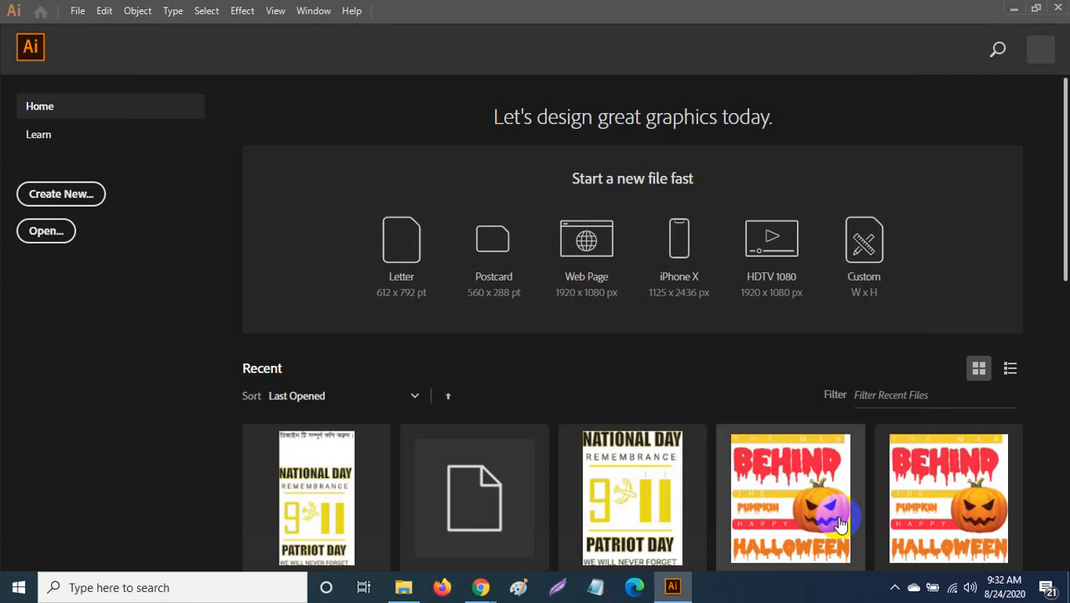
{"action": "left_click", "coordinate": [840, 523]}
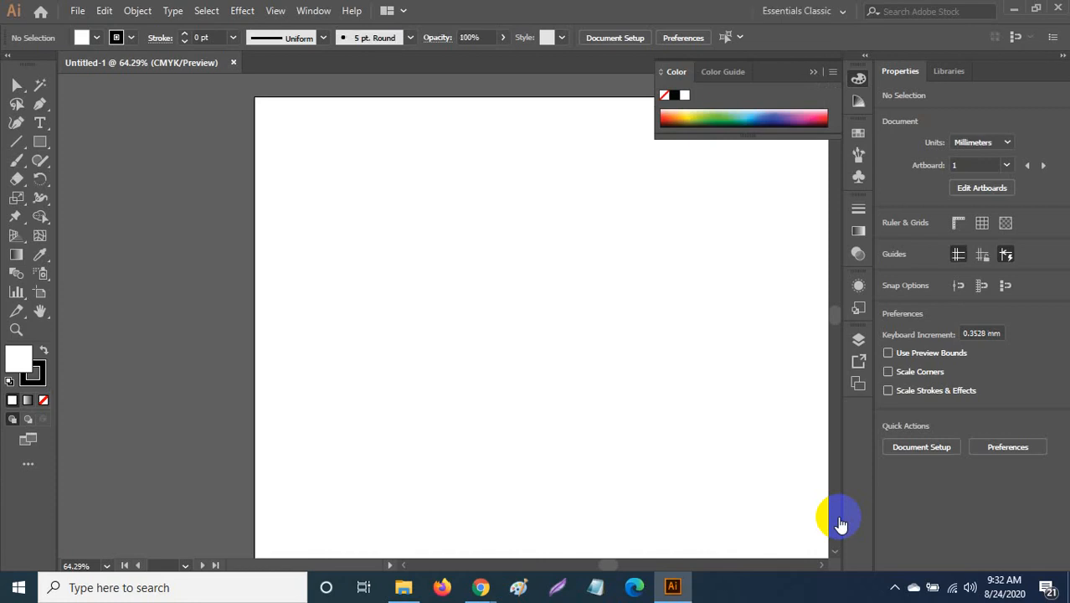
Step: Collapse the Color panel and fit the whole artboard in view at 50% zoom
{"action": "left_click", "coordinate": [682, 394]}
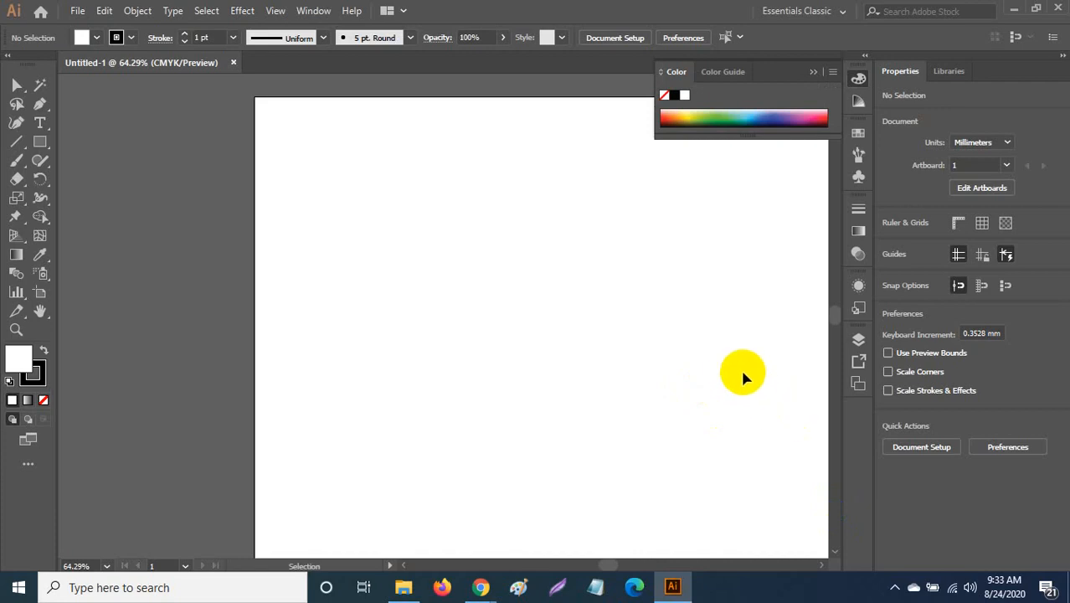
{"action": "key", "text": "space"}
{"action": "left_click_drag", "start_coordinate": [726, 356], "coordinate": [576, 377]}
{"action": "left_click", "coordinate": [811, 72]}
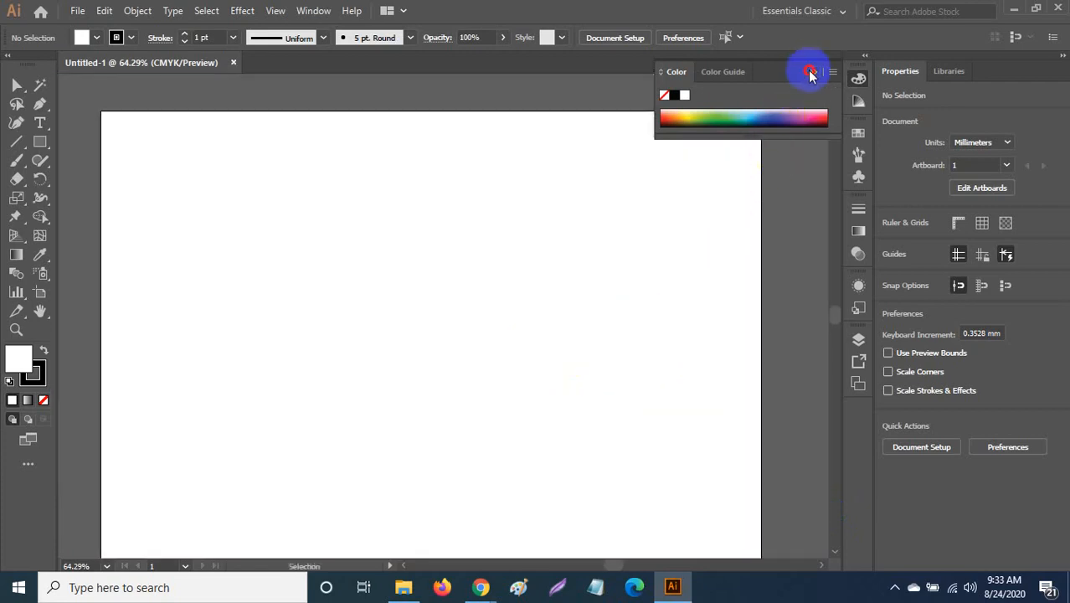
{"action": "key", "text": "ctrl+1"}
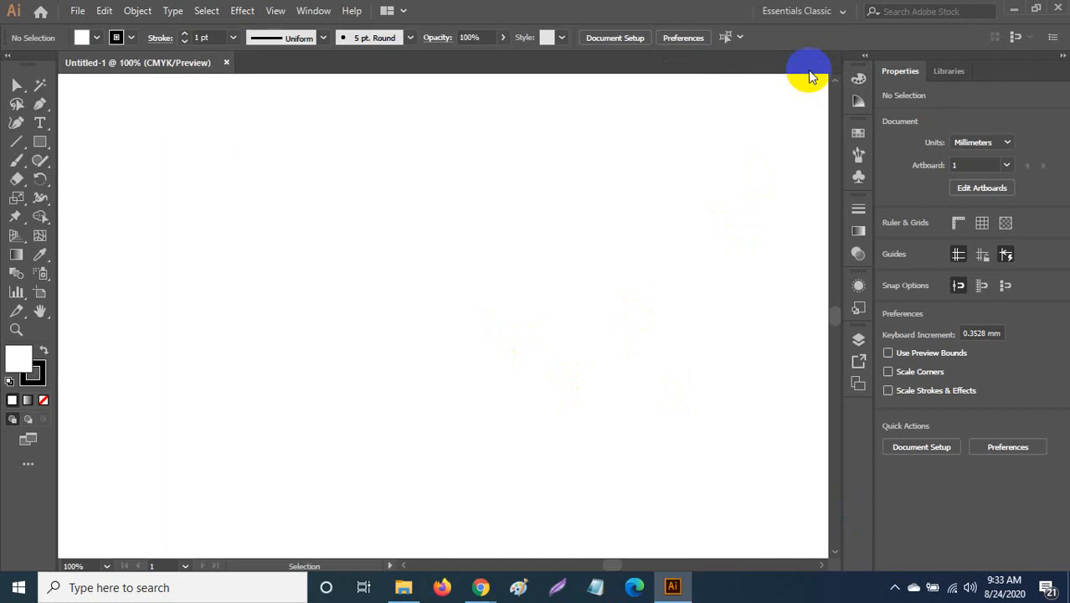
{"action": "key", "text": "ctrl+0"}
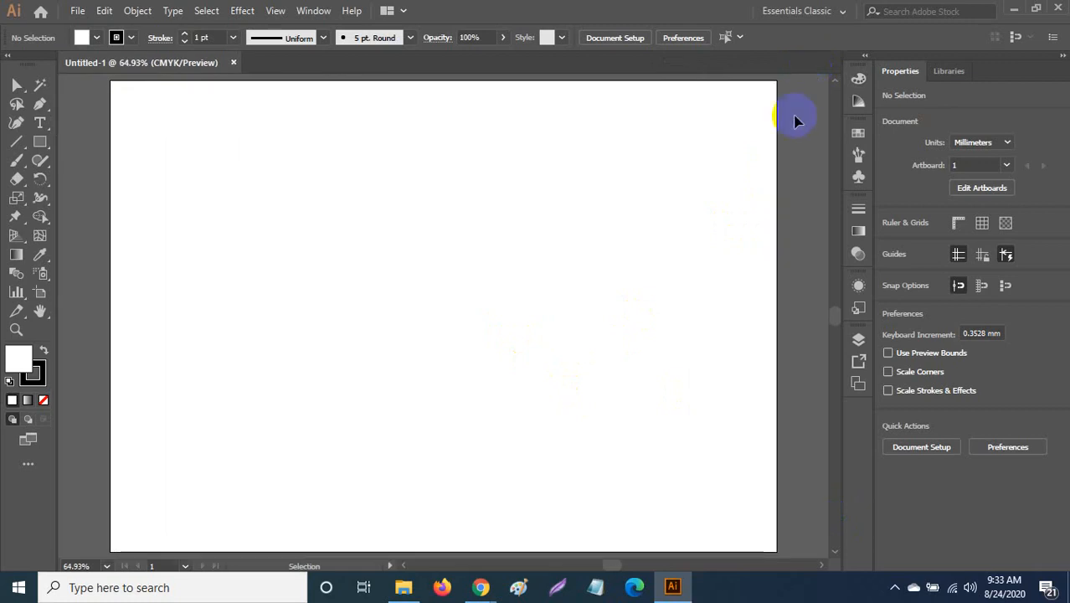
{"action": "key", "text": "ctrl+minus"}
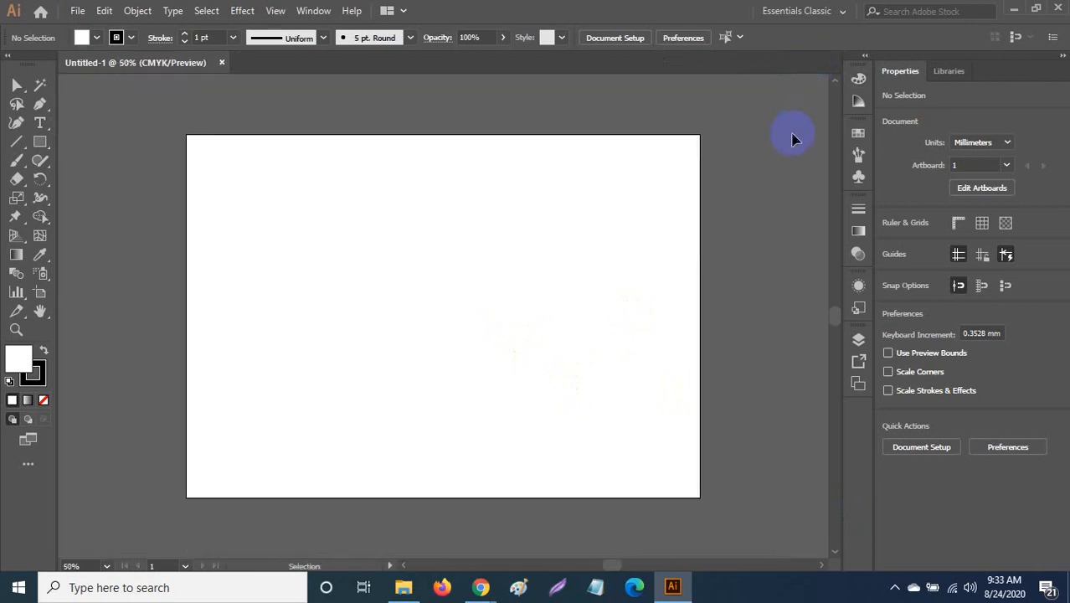
Step: Draw a 148.5 x 210 mm rectangle over the left half of the artboard, filled with 996666 and without a stroke
{"action": "left_click", "coordinate": [40, 144]}
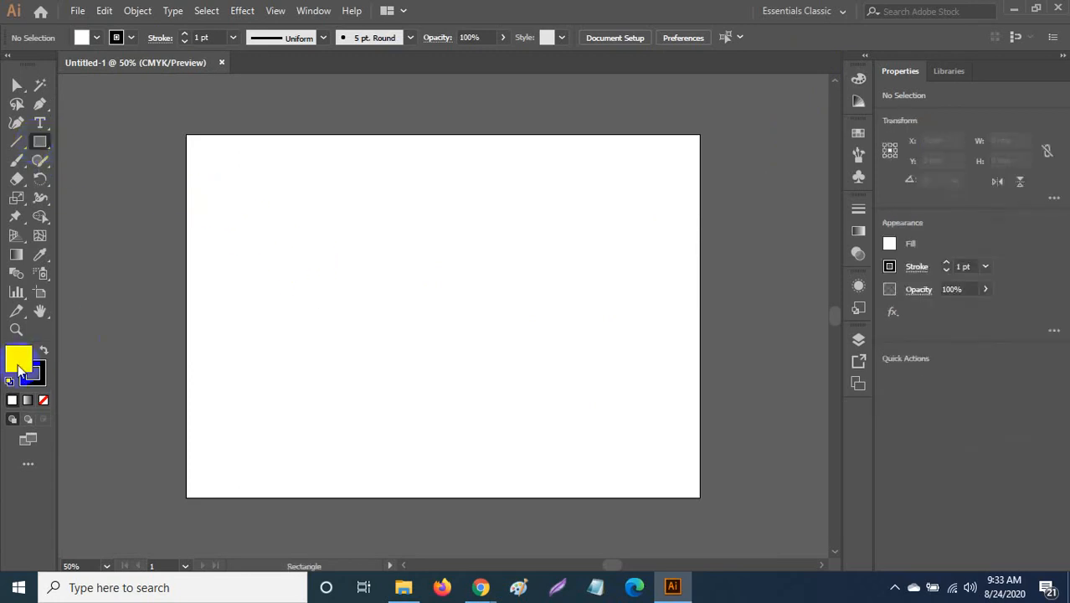
{"action": "double_click", "coordinate": [17, 365]}
{"action": "left_click", "coordinate": [552, 288]}
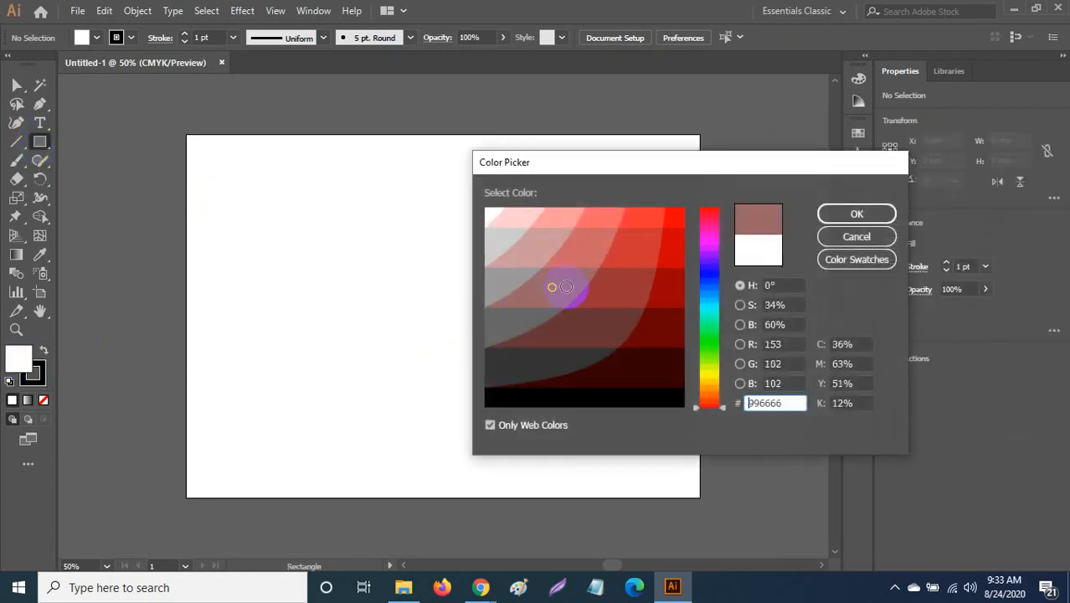
{"action": "left_click", "coordinate": [856, 216]}
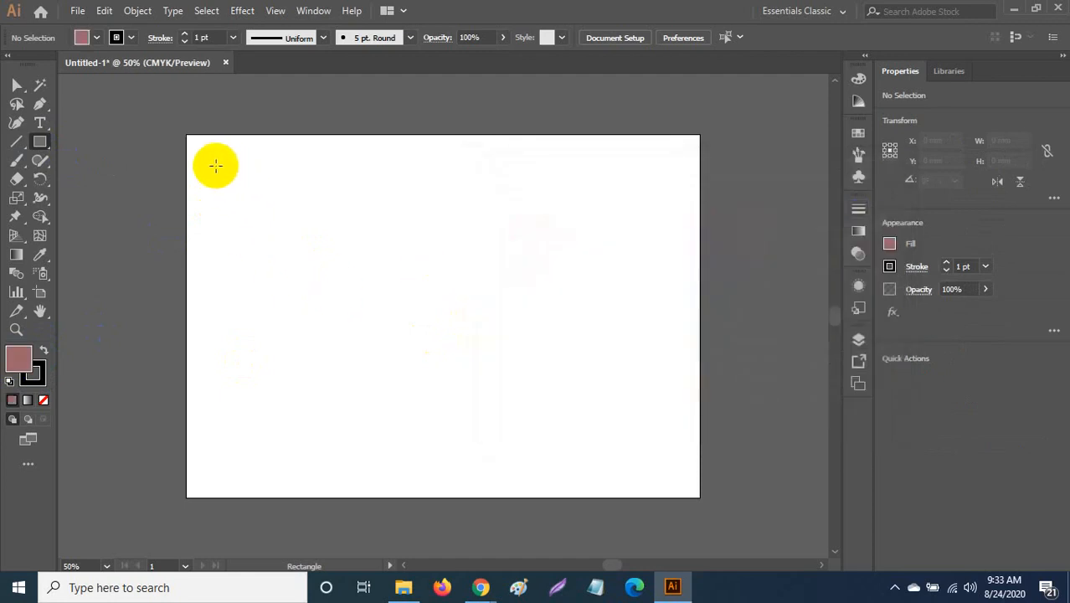
{"action": "left_click", "coordinate": [42, 400]}
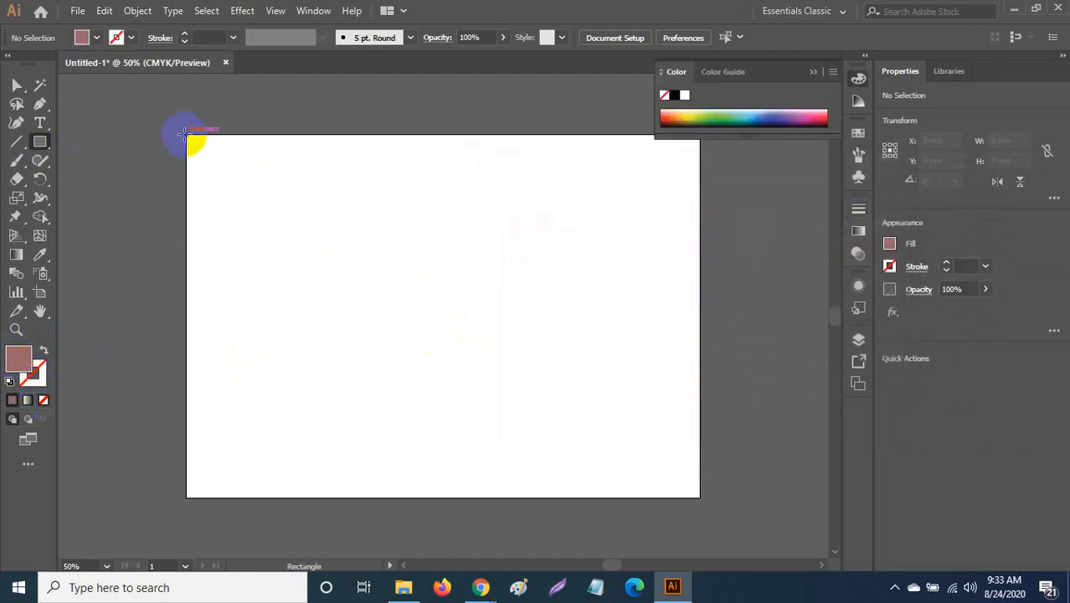
{"action": "left_click_drag", "start_coordinate": [184, 133], "coordinate": [441, 497]}
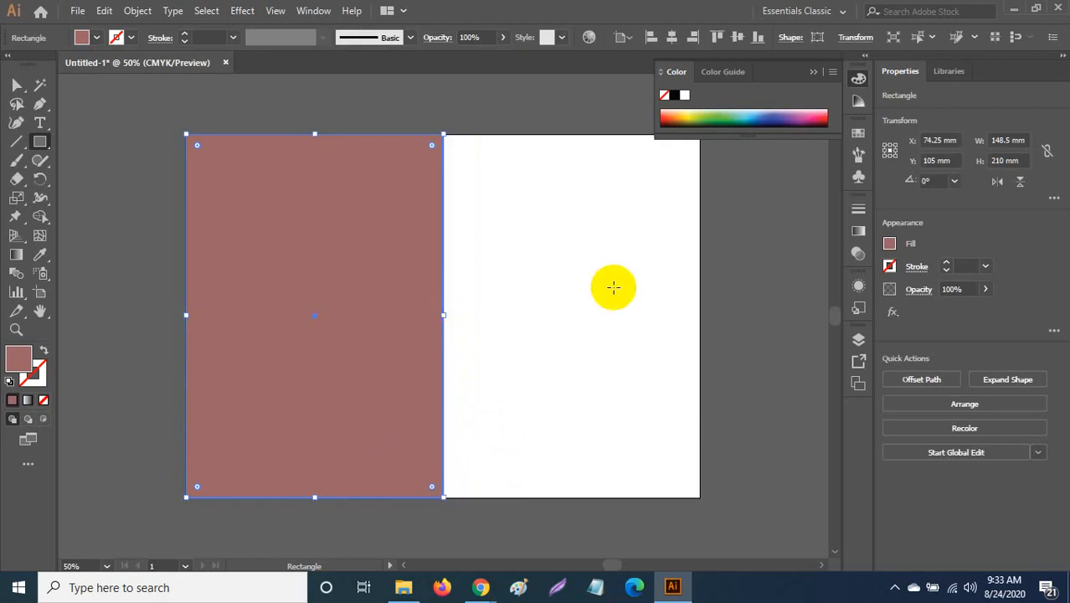
Step: Resize the artboard from its right edge to the rectangle's size, 148.5 x 210 mm, and leave artboard editing
{"action": "left_click", "coordinate": [14, 86]}
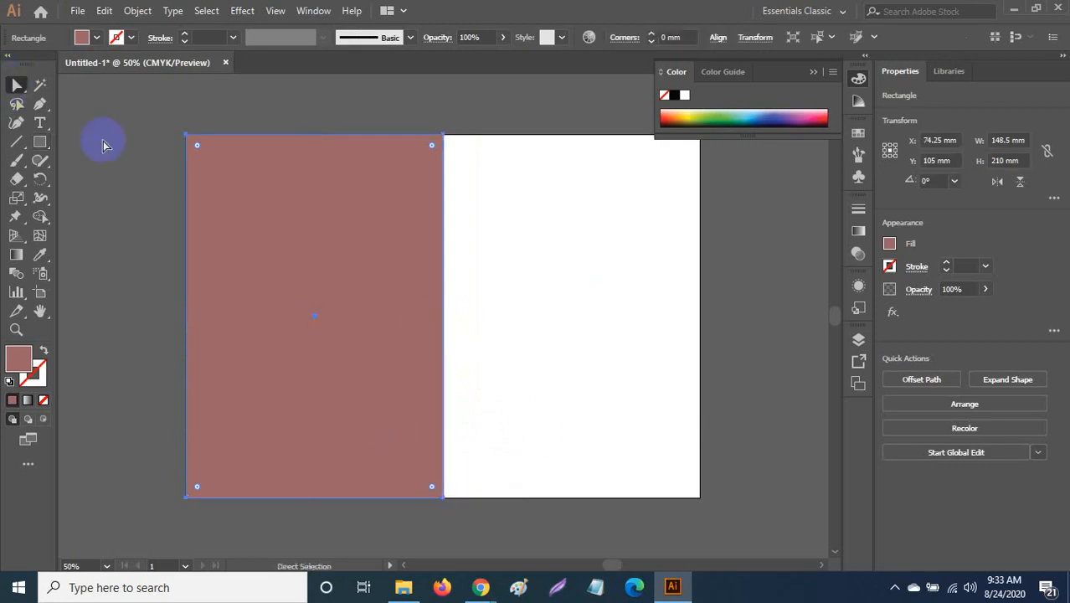
{"action": "left_click", "coordinate": [41, 293]}
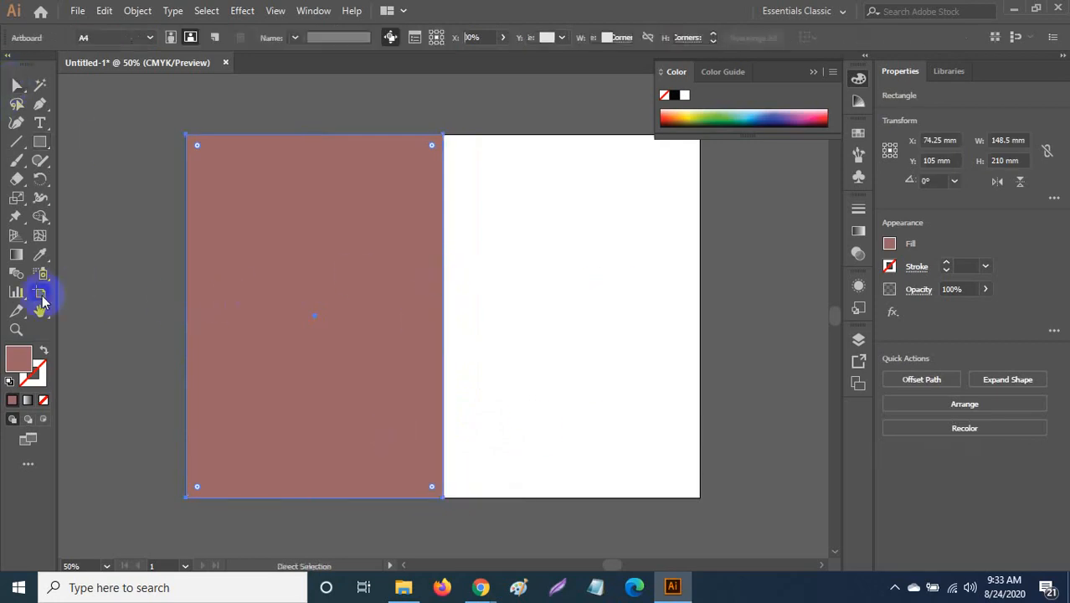
{"action": "left_click_drag", "start_coordinate": [702, 319], "coordinate": [445, 307]}
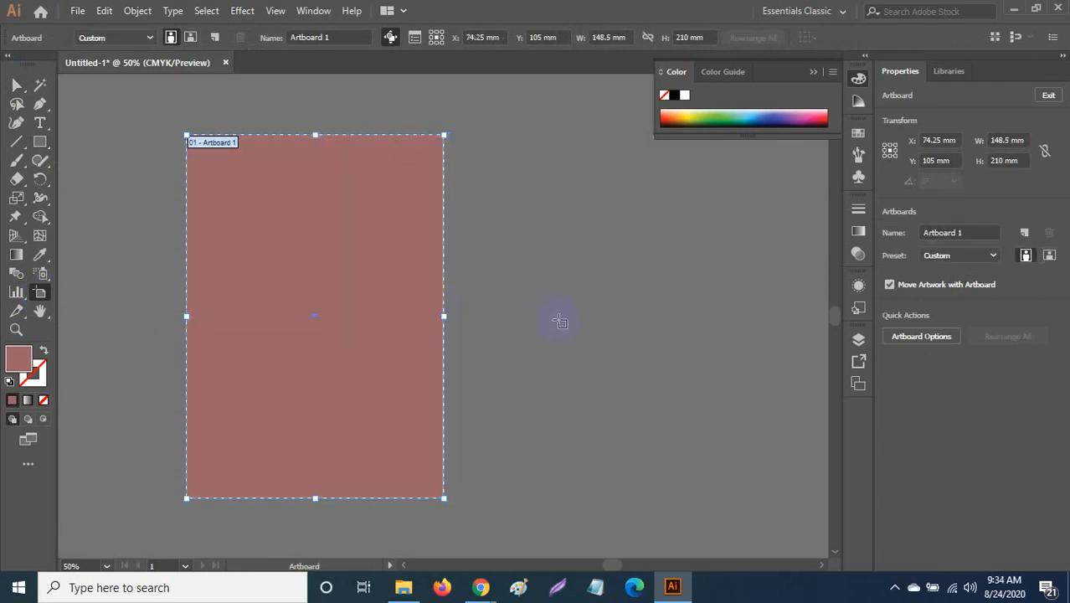
{"action": "left_click", "coordinate": [15, 83]}
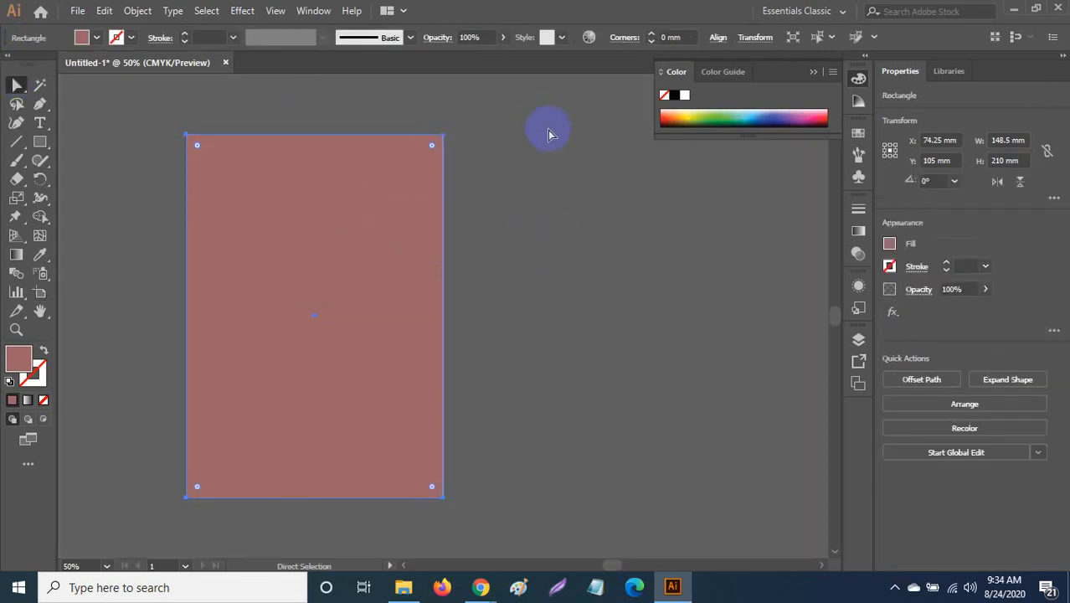
Step: Show the rulers, collapse the Color panel, and check the available ruler units without changing them
{"action": "key", "text": "ctrl+c"}
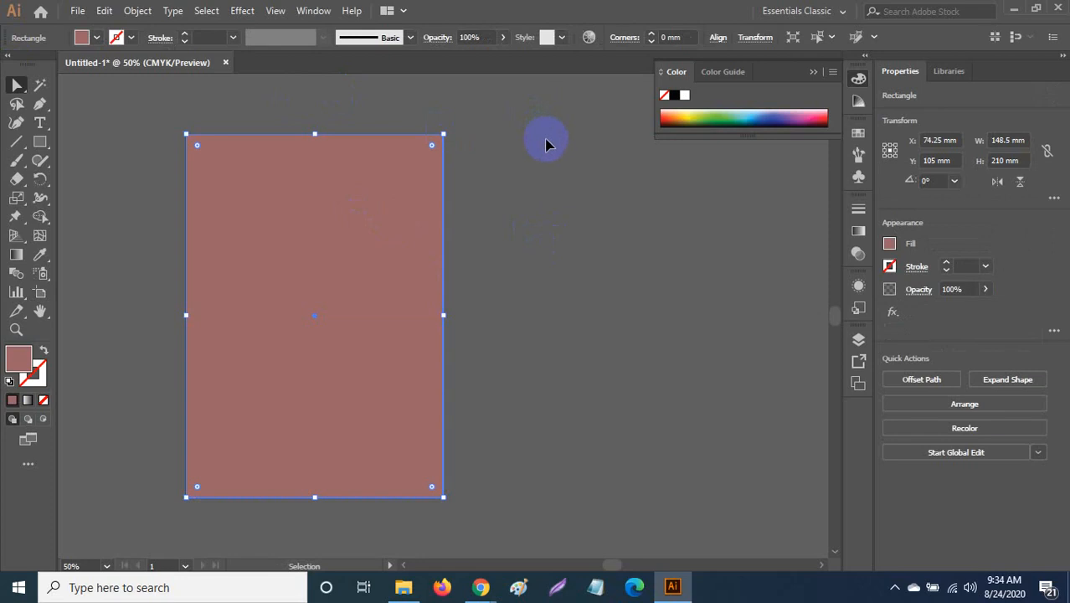
{"action": "key", "text": "ctrl+r"}
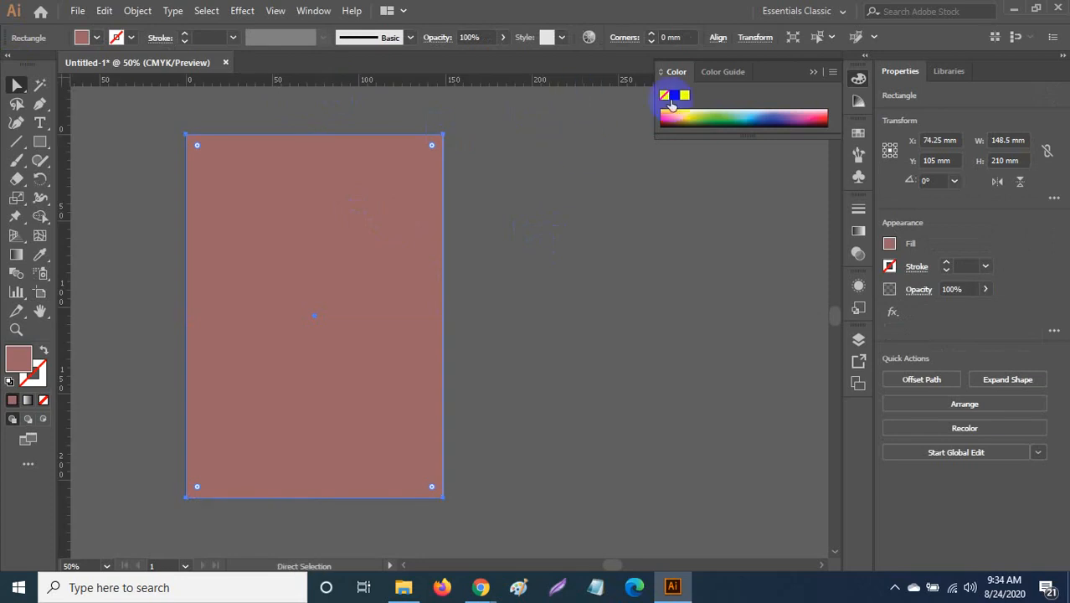
{"action": "left_click", "coordinate": [813, 70]}
{"action": "right_click", "coordinate": [680, 87]}
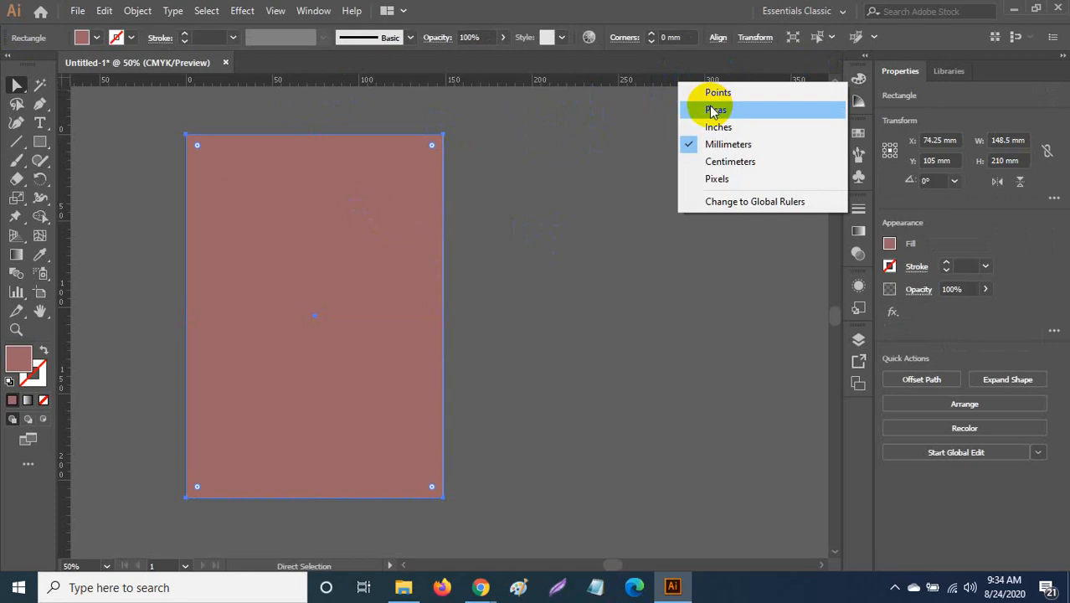
{"action": "left_click", "coordinate": [450, 82]}
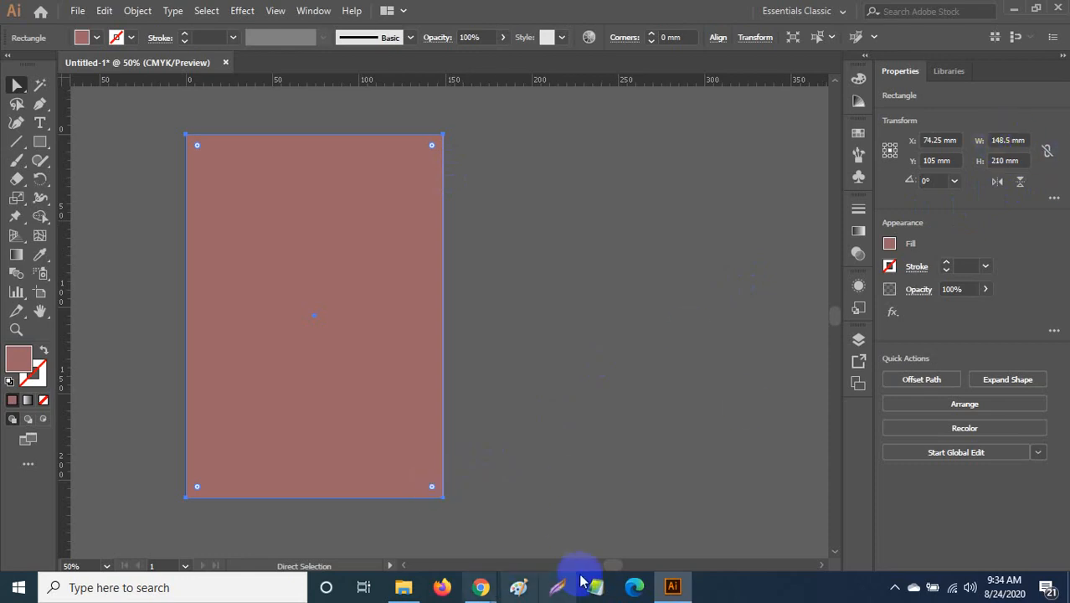
{"action": "left_click", "coordinate": [18, 587]}
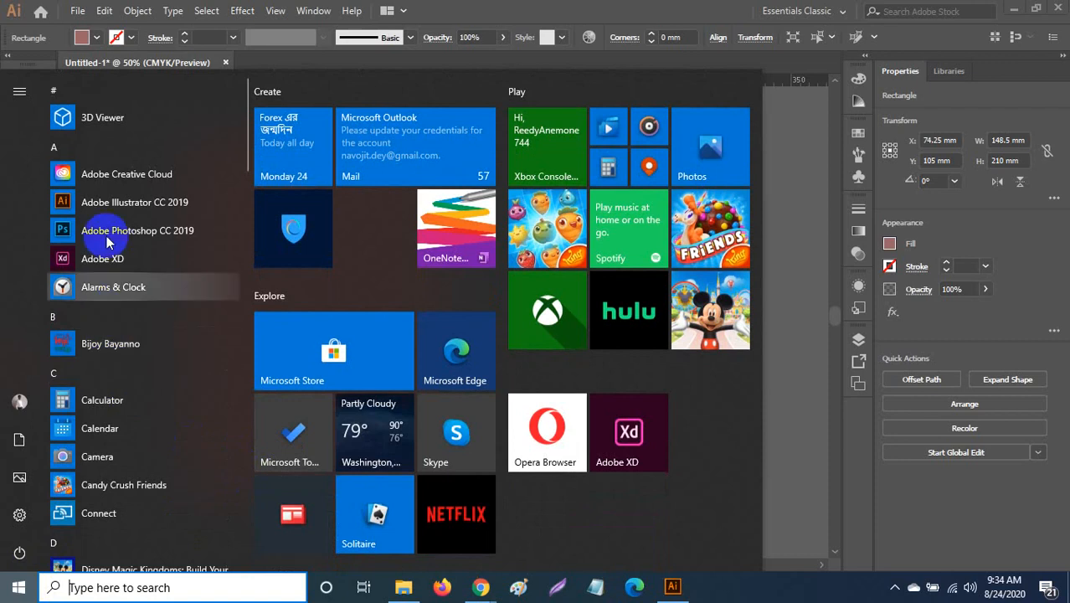
{"action": "left_click", "coordinate": [99, 400]}
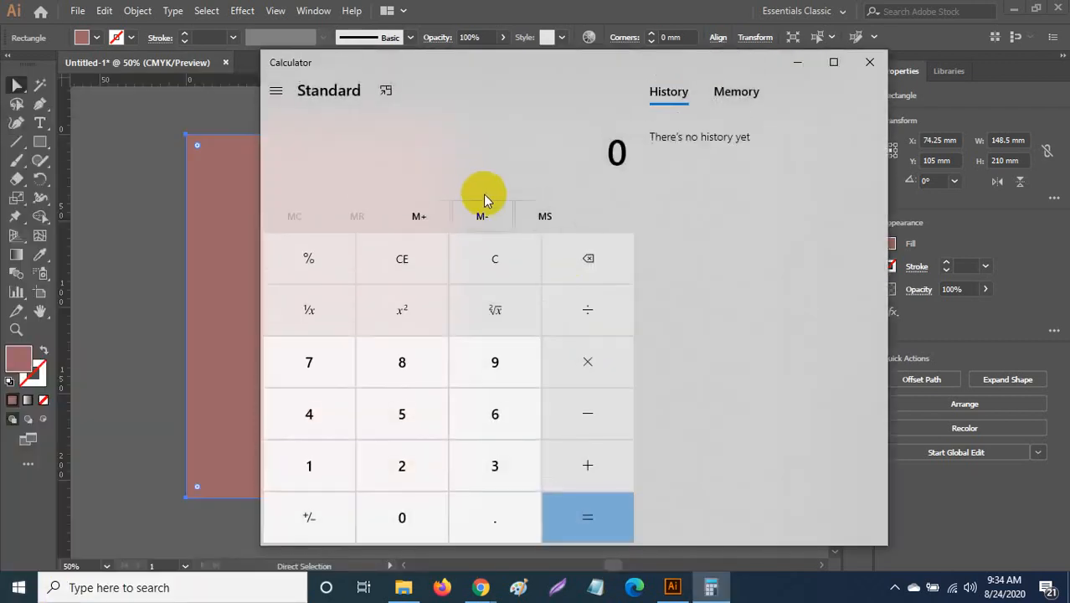
{"action": "type", "text": "297"}
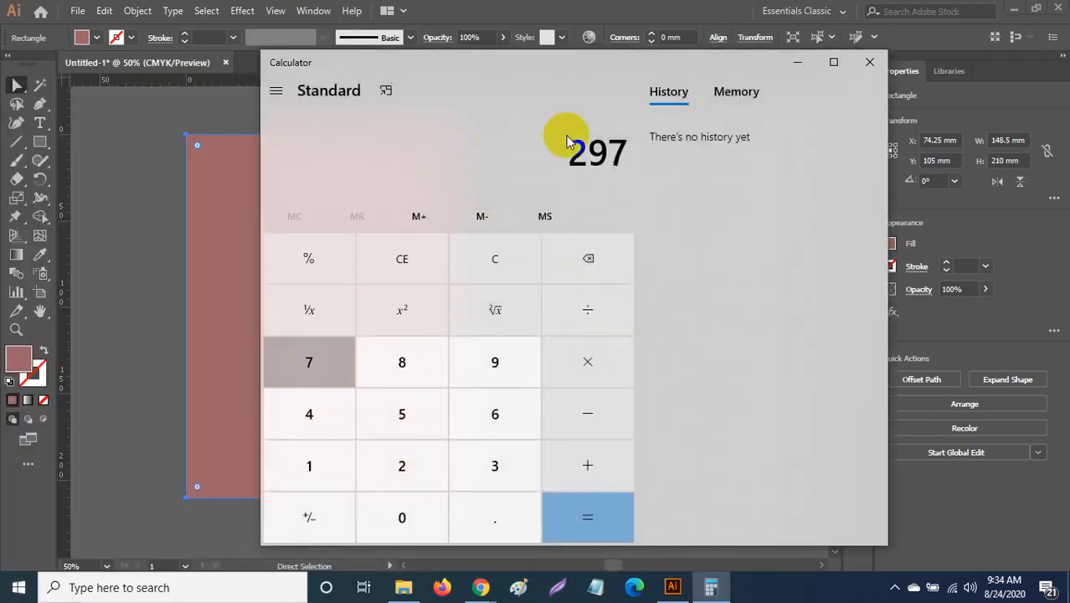
{"action": "key", "text": "slash"}
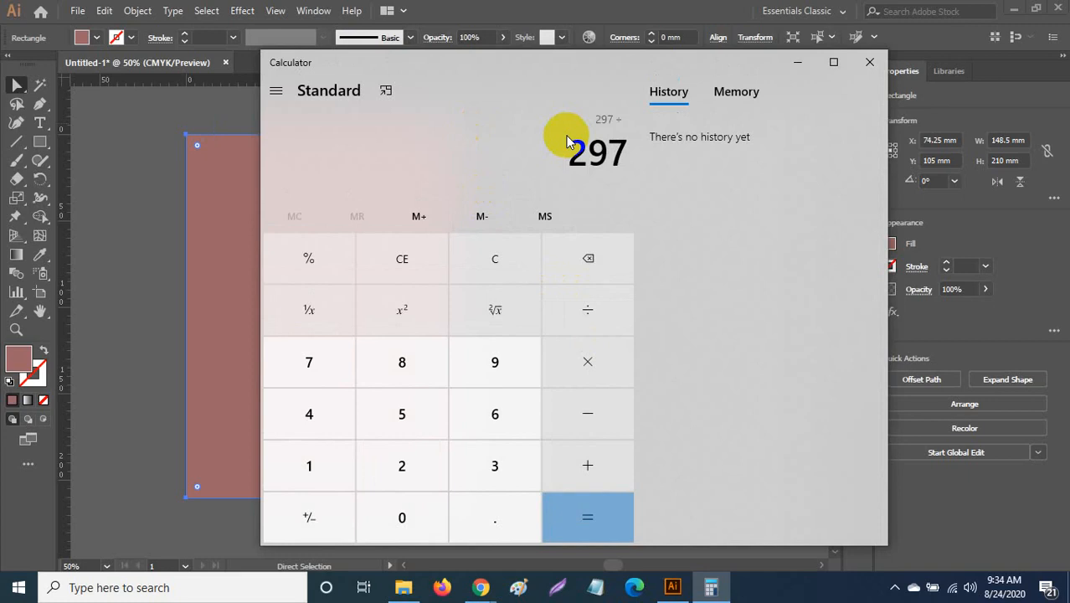
{"action": "left_click", "coordinate": [869, 62]}
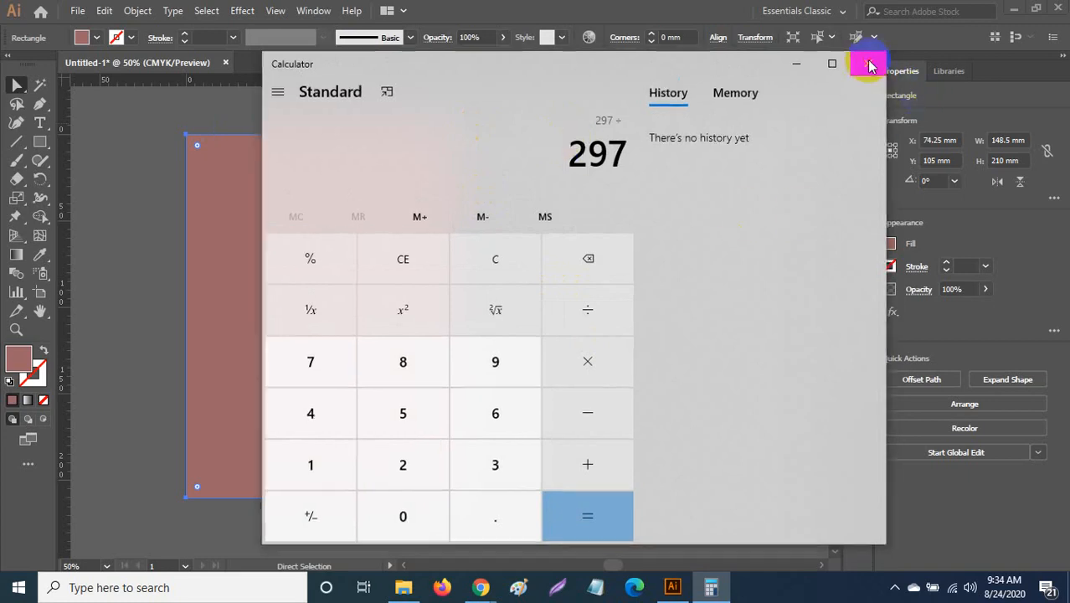
Step: Start a new landscape document from the recent A4 preset, 297 x 210 mm, with the width value highlighted
{"action": "left_click", "coordinate": [67, 10]}
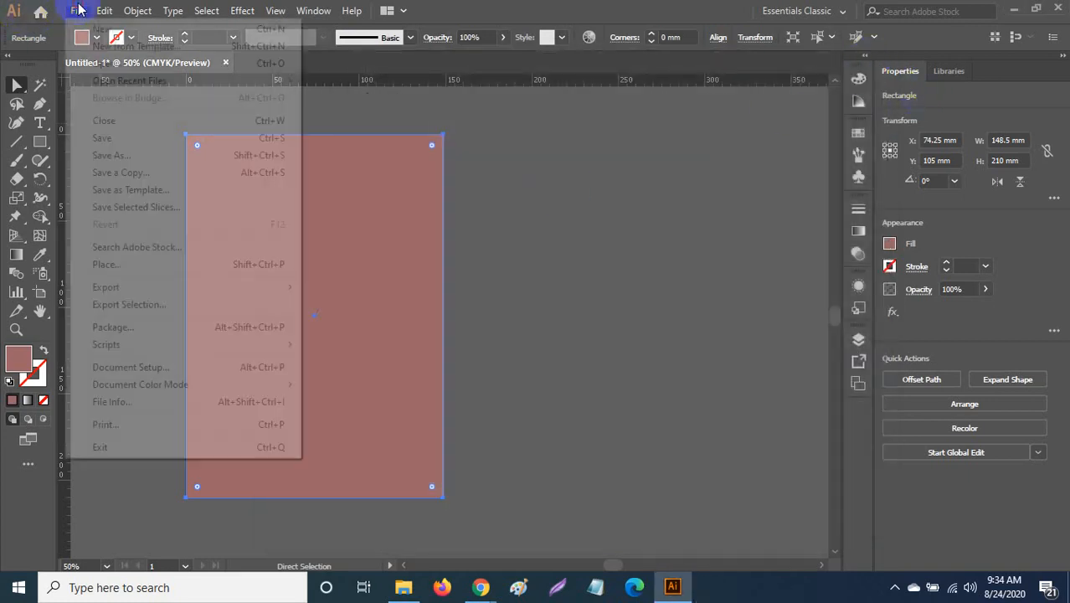
{"action": "left_click", "coordinate": [84, 30]}
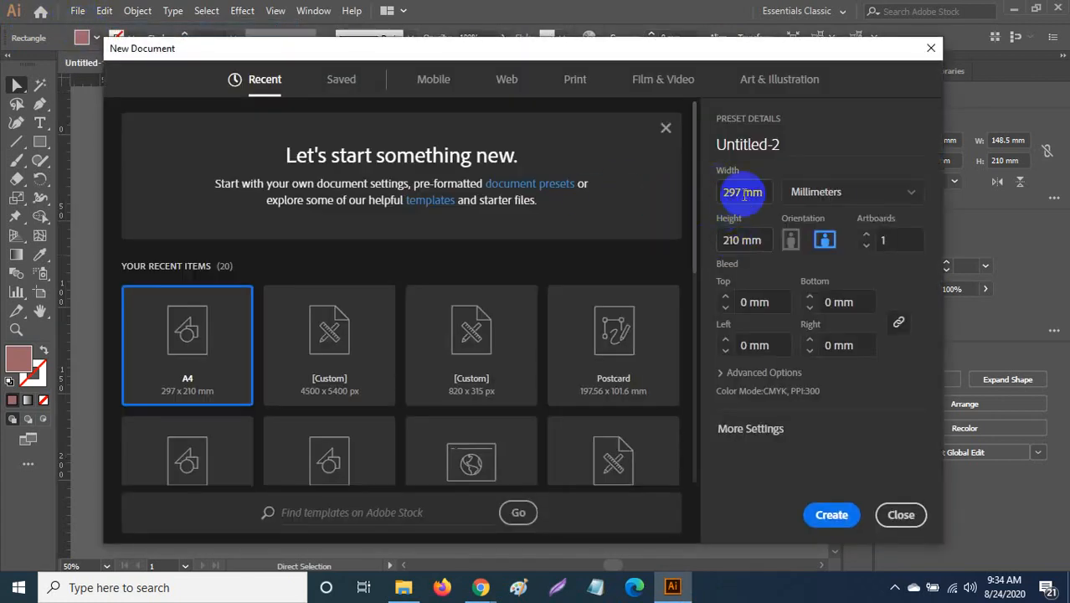
{"action": "left_click", "coordinate": [219, 351]}
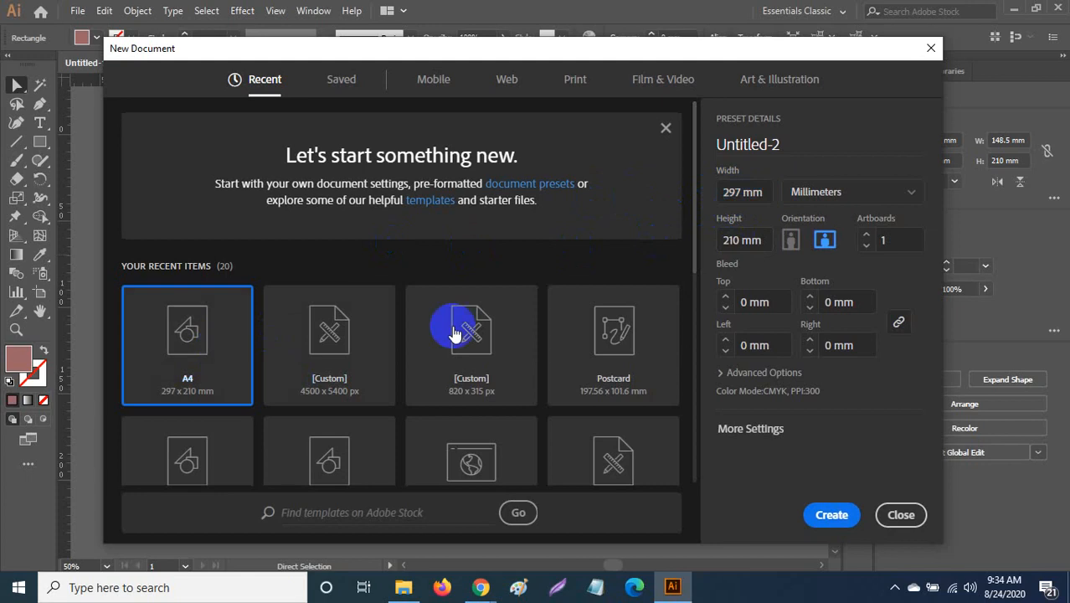
{"action": "left_click", "coordinate": [722, 192]}
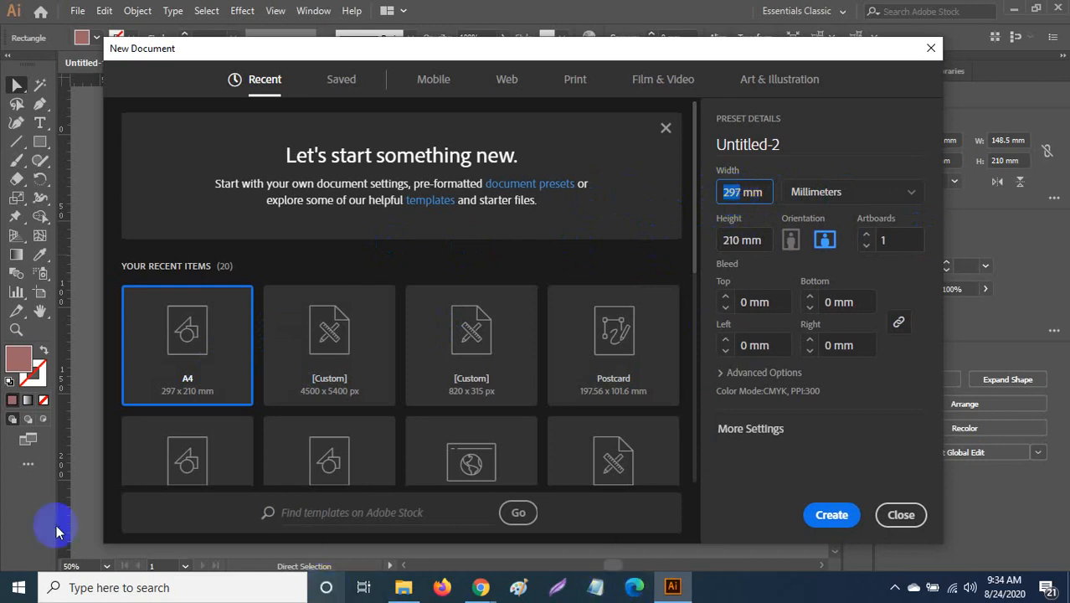
Step: Switch to Calculator, move it clear of the document dimensions, divide 297 by 2, and close it
{"action": "left_click", "coordinate": [13, 587]}
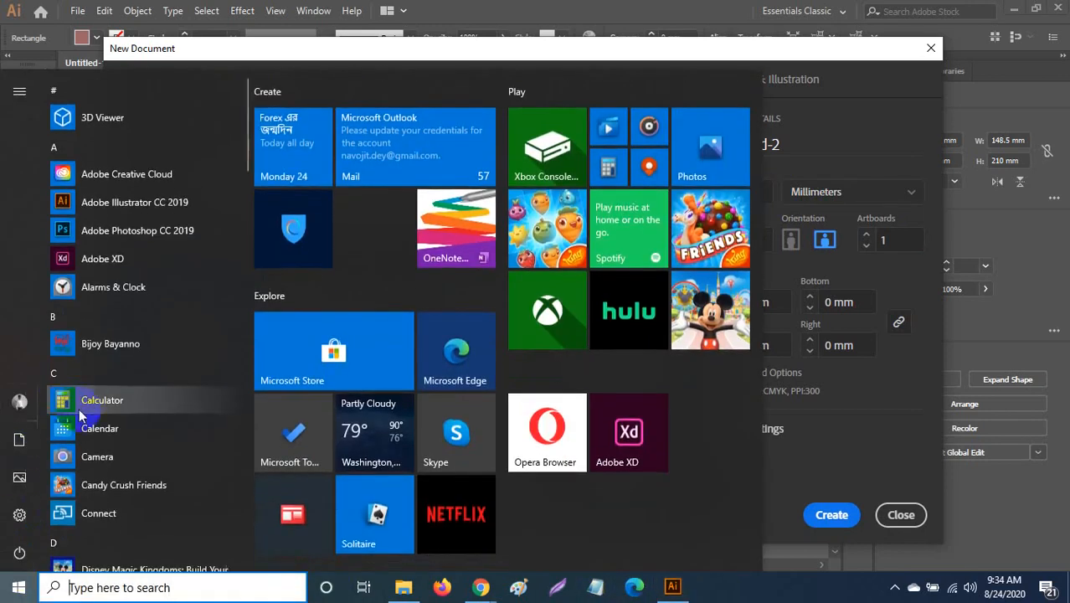
{"action": "left_click", "coordinate": [180, 399]}
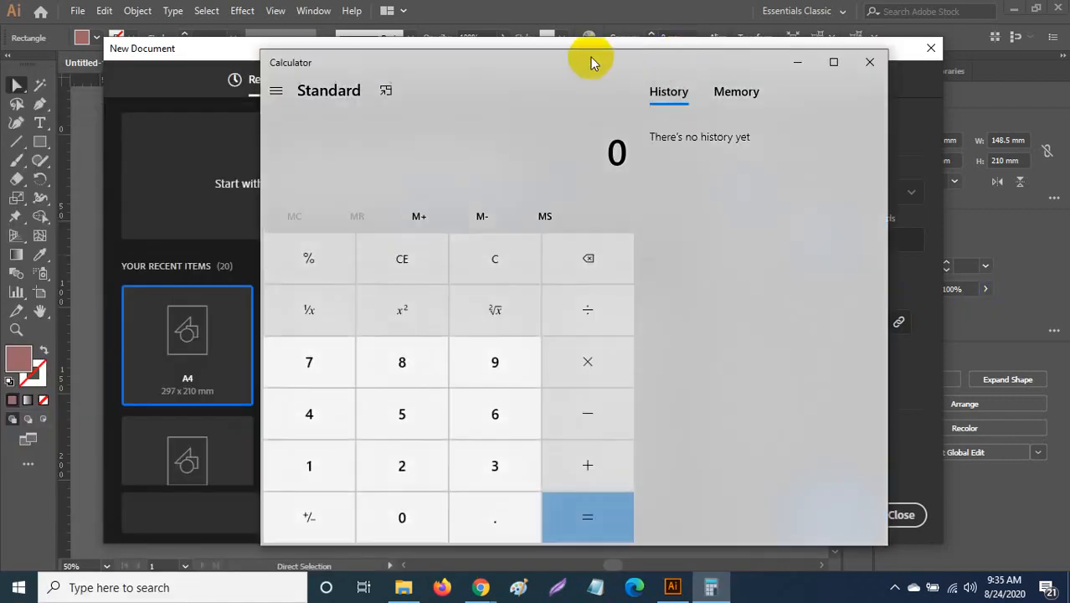
{"action": "left_click_drag", "start_coordinate": [590, 60], "coordinate": [770, 273]}
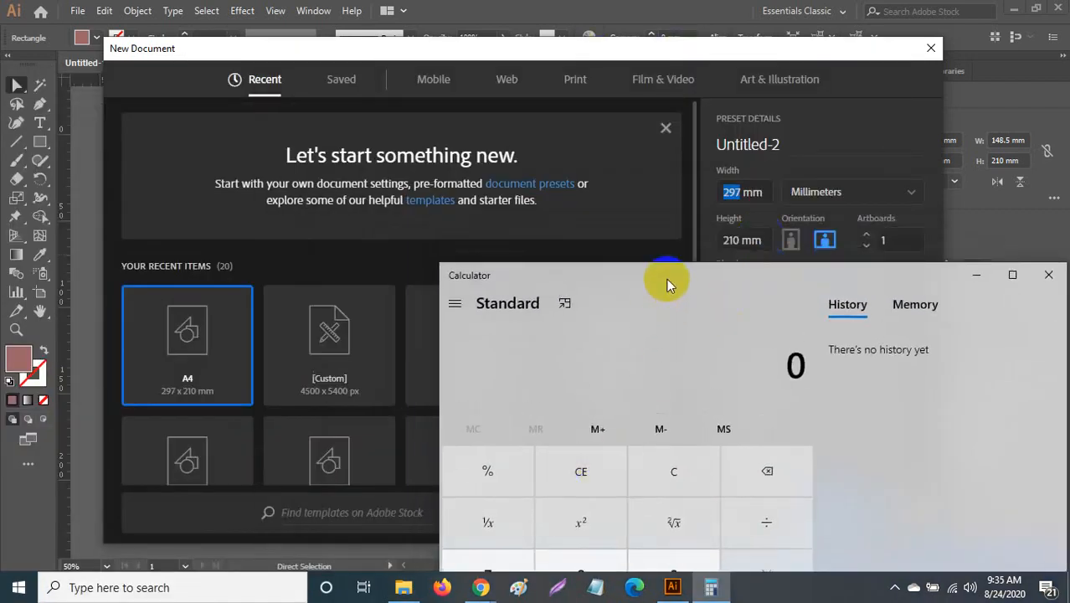
{"action": "left_click_drag", "start_coordinate": [611, 264], "coordinate": [263, 42]}
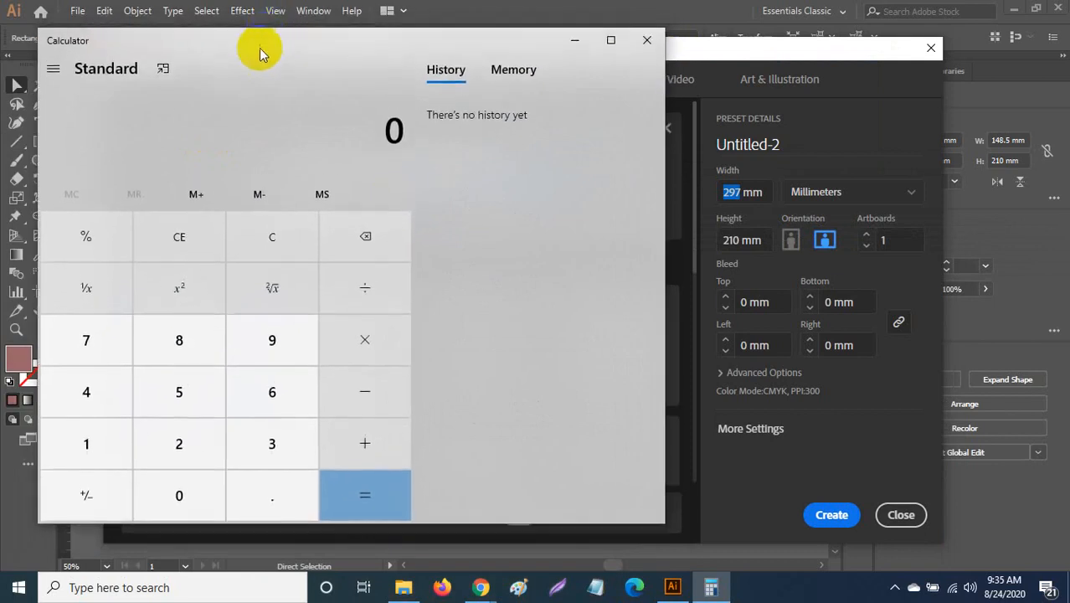
{"action": "left_click", "coordinate": [151, 446]}
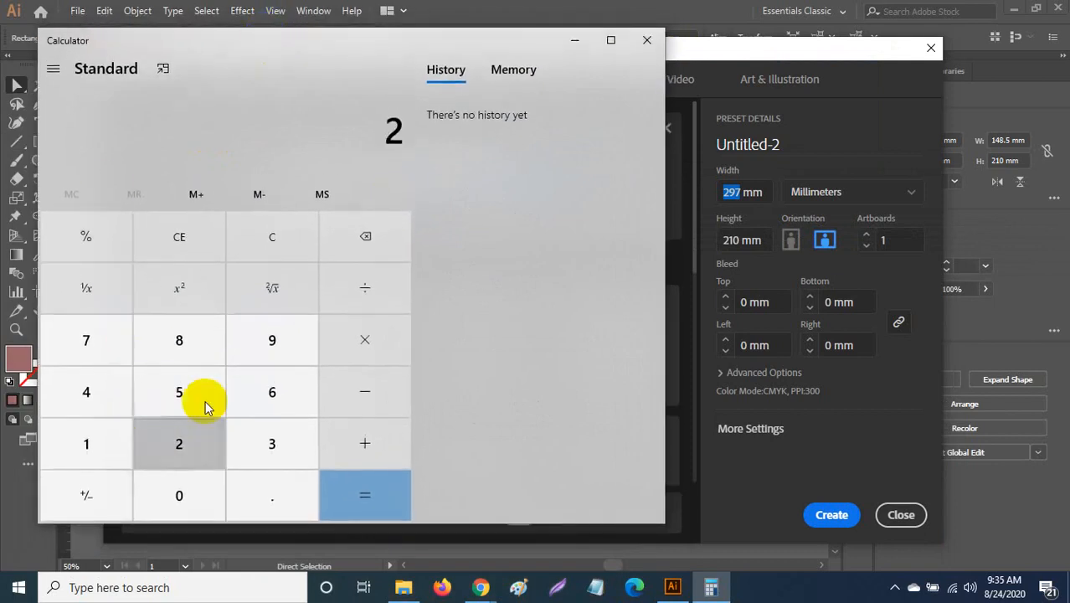
{"action": "left_click", "coordinate": [266, 347]}
{"action": "left_click", "coordinate": [119, 340]}
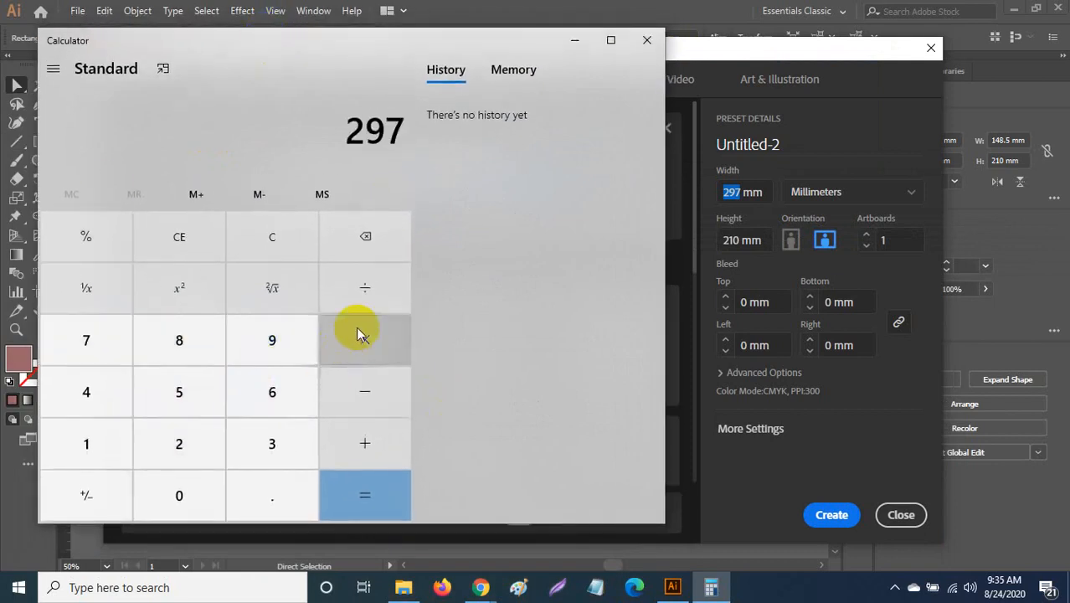
{"action": "left_click", "coordinate": [360, 291]}
{"action": "left_click", "coordinate": [210, 441]}
{"action": "left_click", "coordinate": [382, 495]}
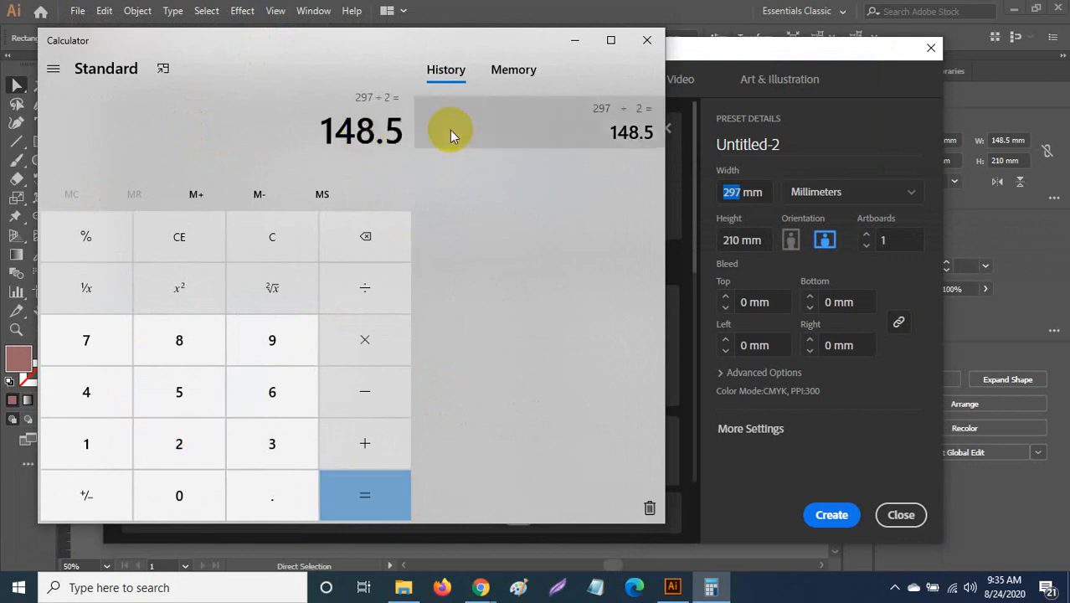
{"action": "left_click", "coordinate": [647, 40]}
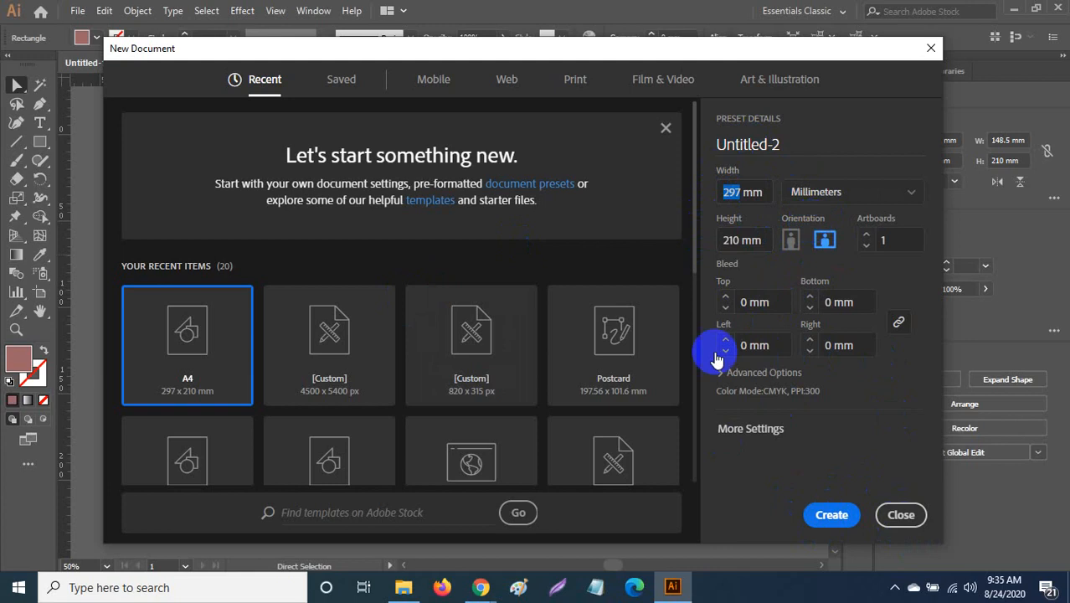
Step: Create the A4 document and add a 148.5 x 210 mm rectangle to its artboard
{"action": "left_click", "coordinate": [829, 516]}
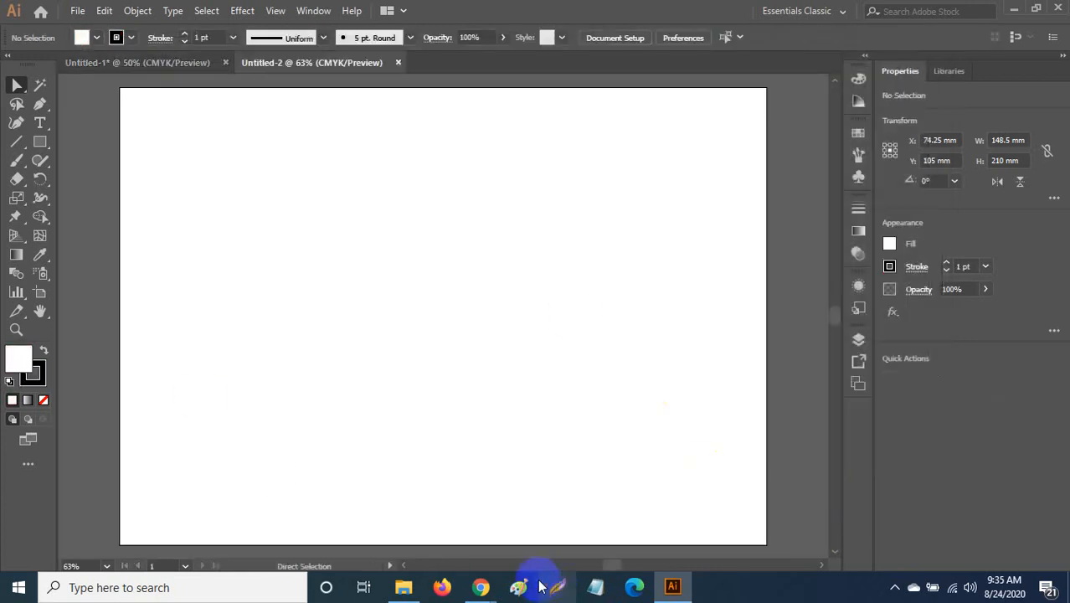
{"action": "left_click", "coordinate": [40, 143]}
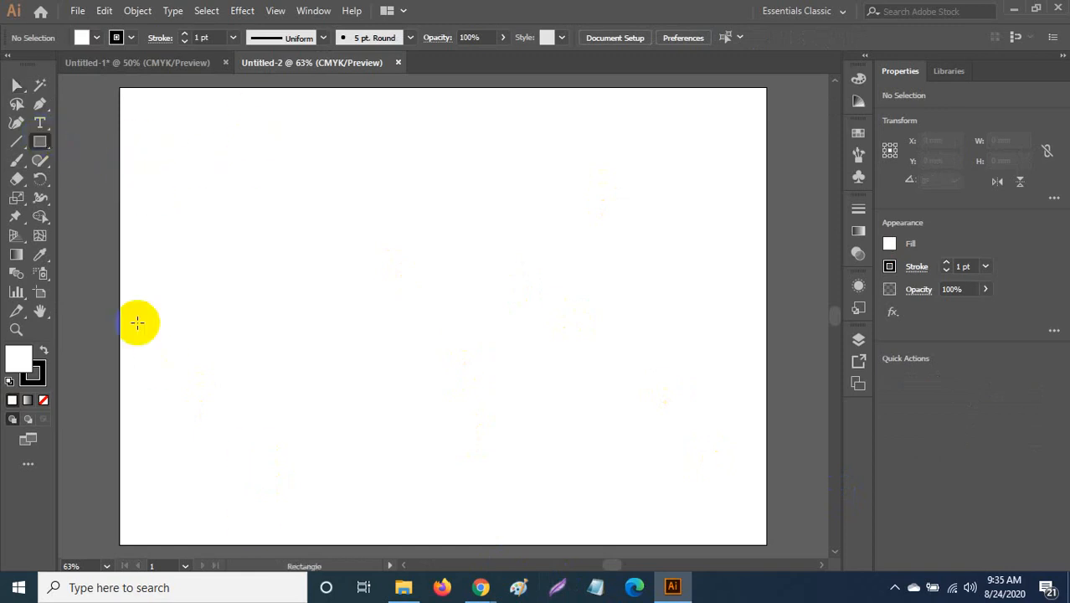
{"action": "left_click", "coordinate": [165, 155]}
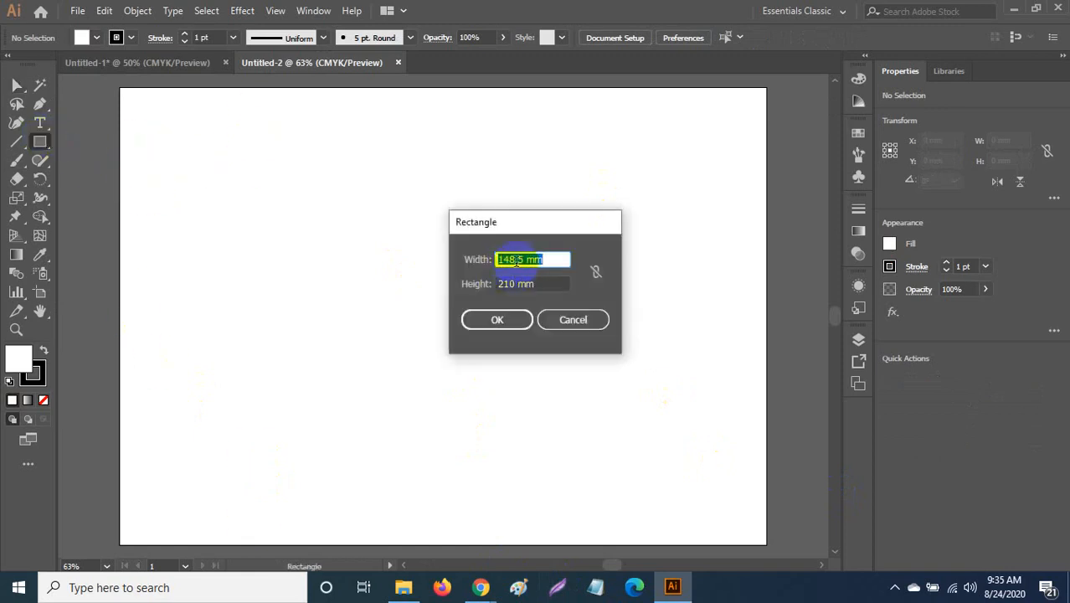
{"action": "left_click", "coordinate": [507, 319]}
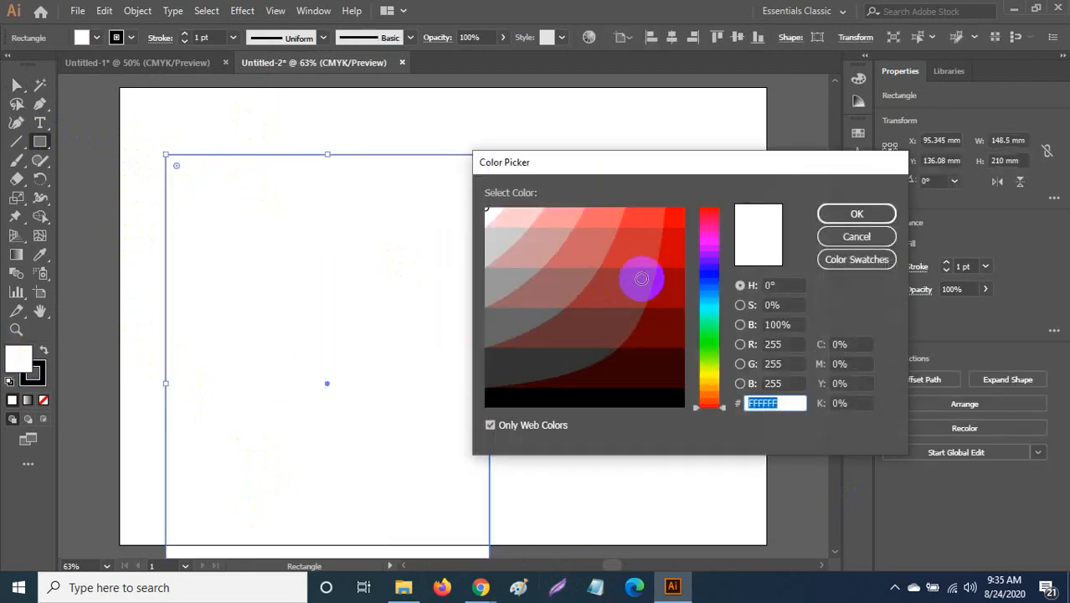
Step: Fill the rectangle with dark red 660000 and remove its stroke
{"action": "left_click", "coordinate": [663, 317]}
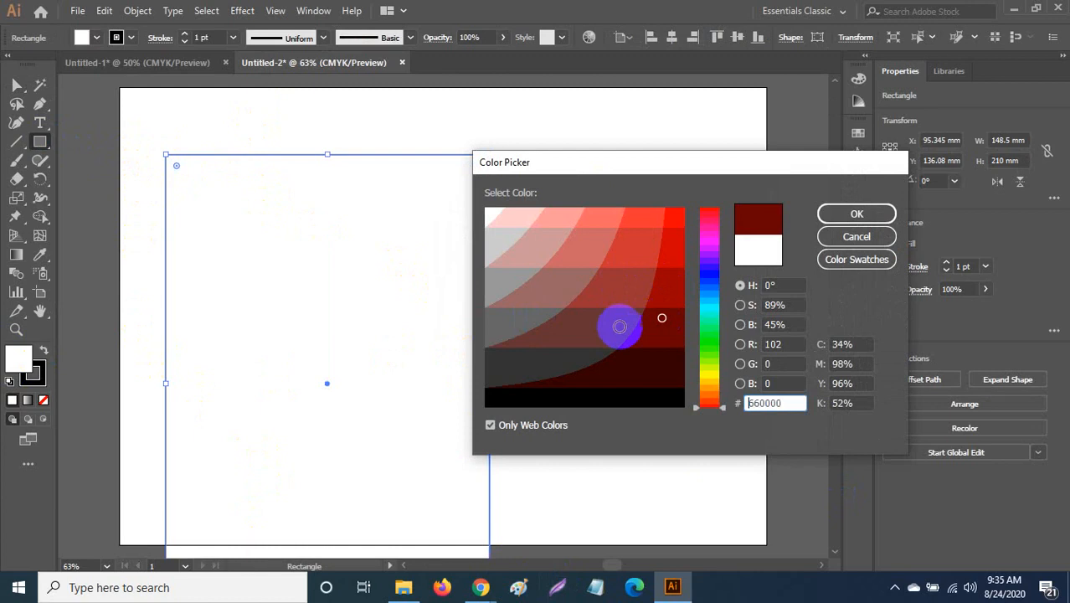
{"action": "left_click", "coordinate": [851, 214]}
{"action": "left_click", "coordinate": [44, 400]}
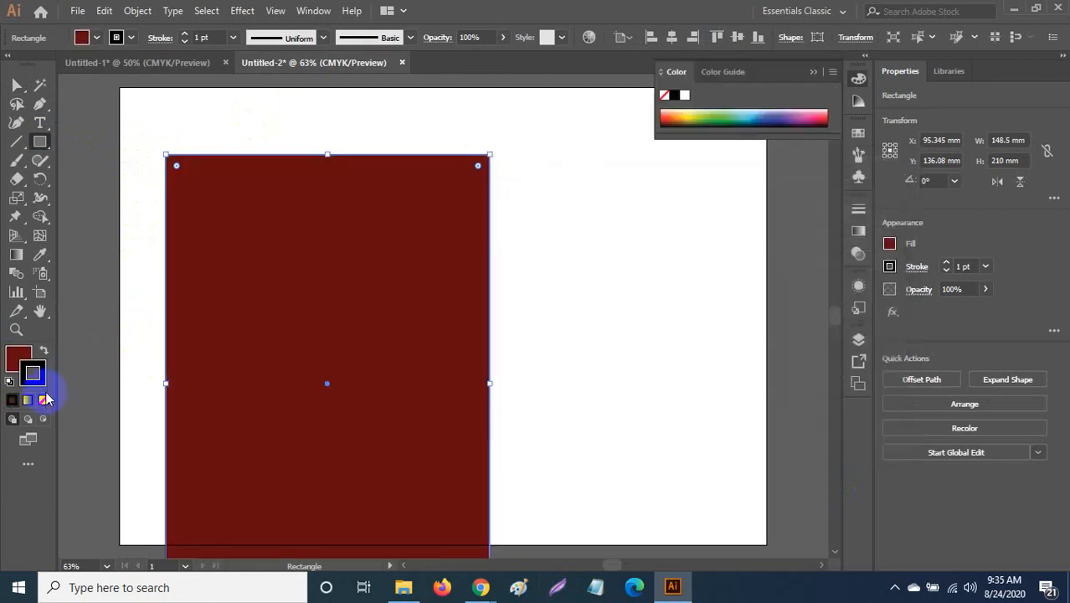
Step: Align the rectangle to the artboard's left and top edges
{"action": "left_click", "coordinate": [17, 84]}
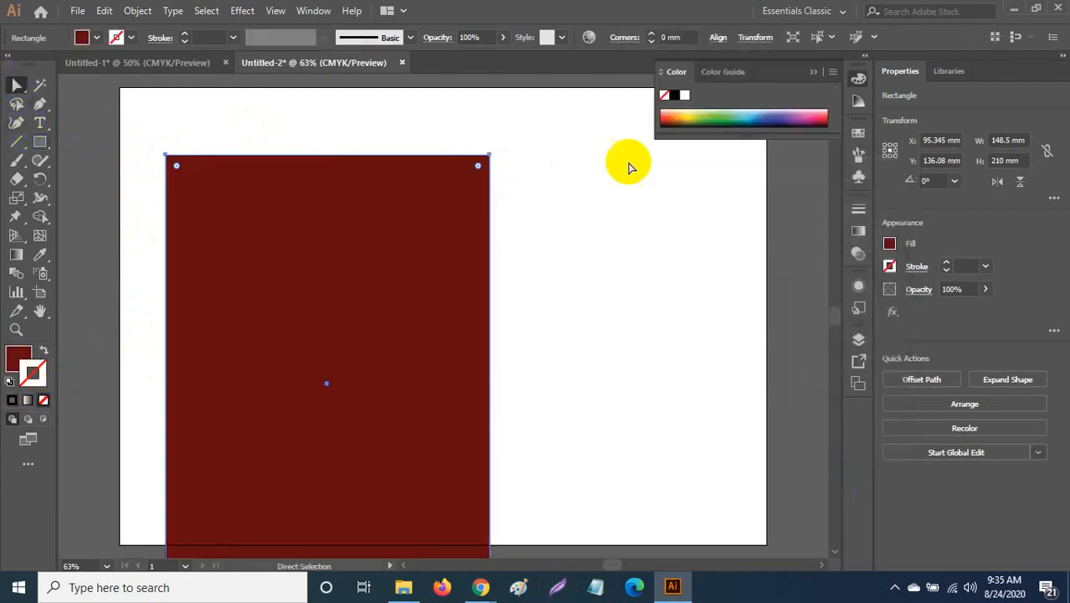
{"action": "left_click", "coordinate": [720, 39]}
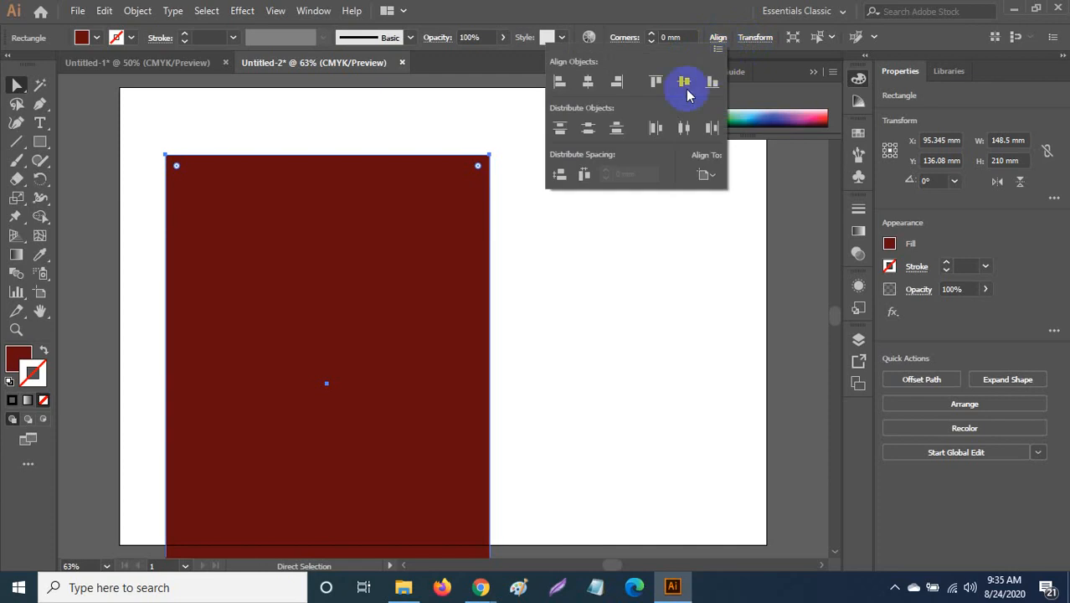
{"action": "left_click", "coordinate": [562, 83]}
{"action": "left_click", "coordinate": [656, 84]}
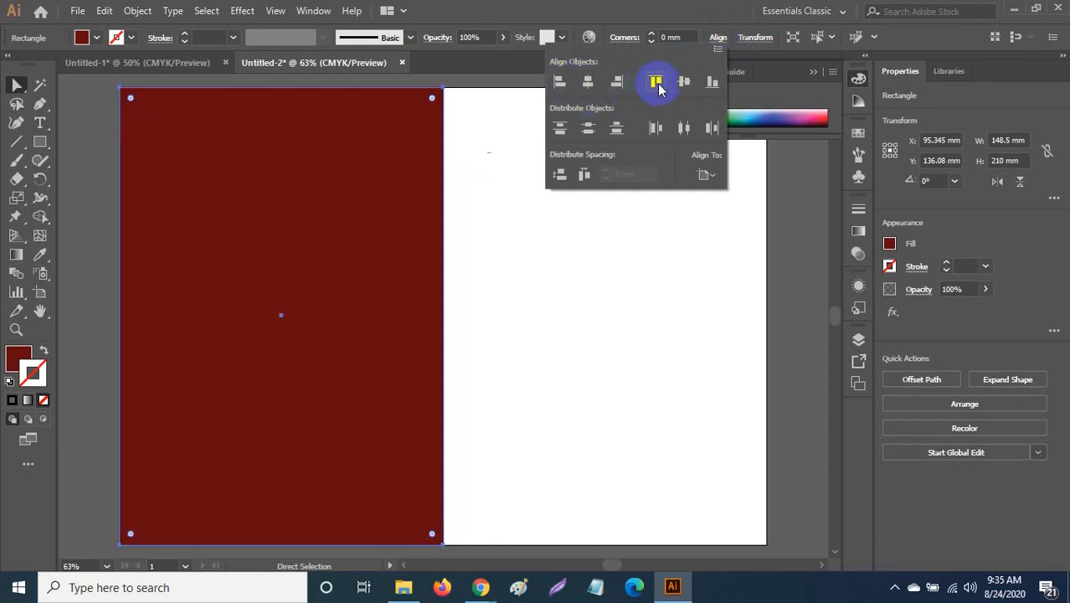
{"action": "left_click", "coordinate": [560, 83]}
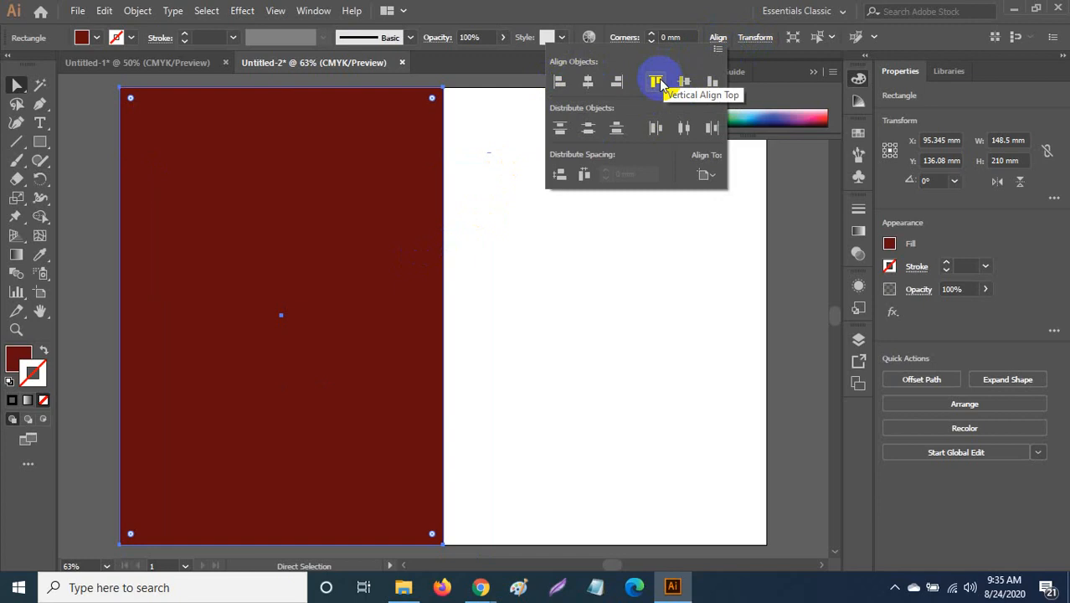
{"action": "left_click", "coordinate": [557, 83]}
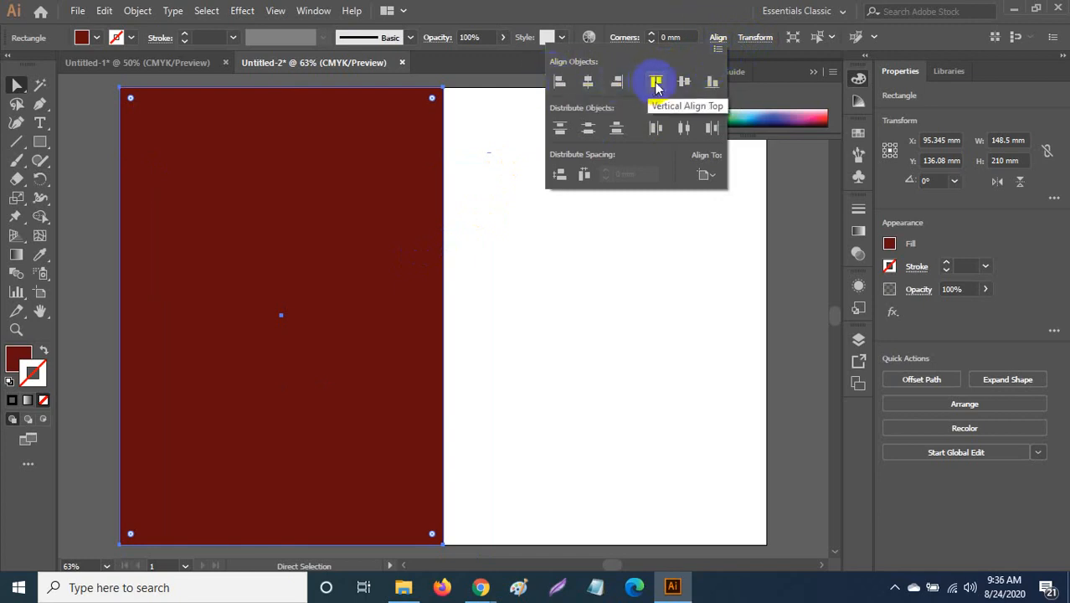
{"action": "left_click", "coordinate": [656, 84]}
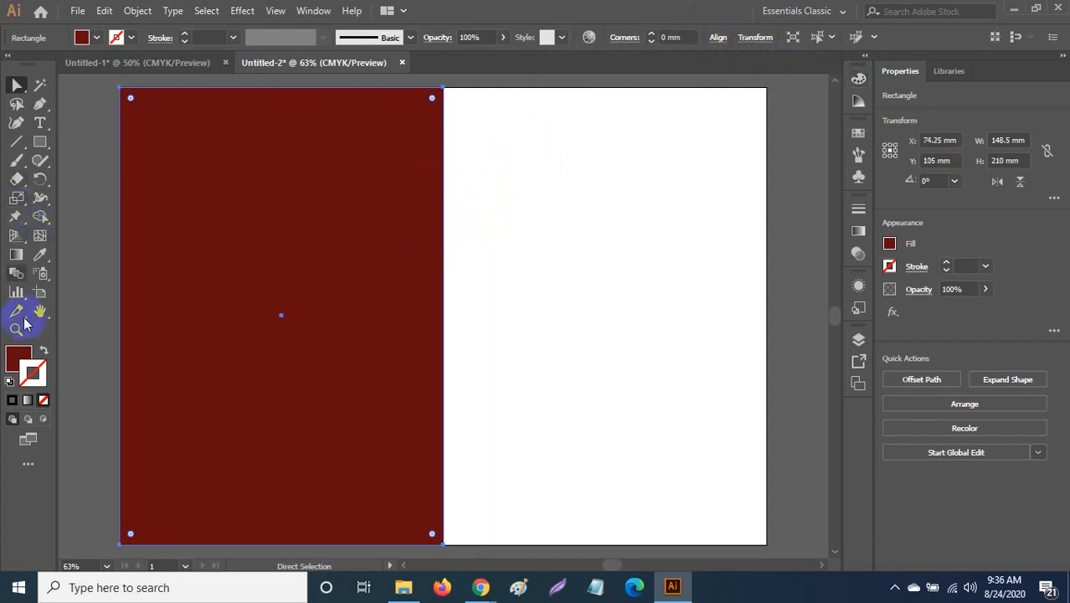
Step: Resize the artboard from its right edge to 148.5 x 210 mm, and close the Untitled-1 document without saving
{"action": "left_click", "coordinate": [40, 292]}
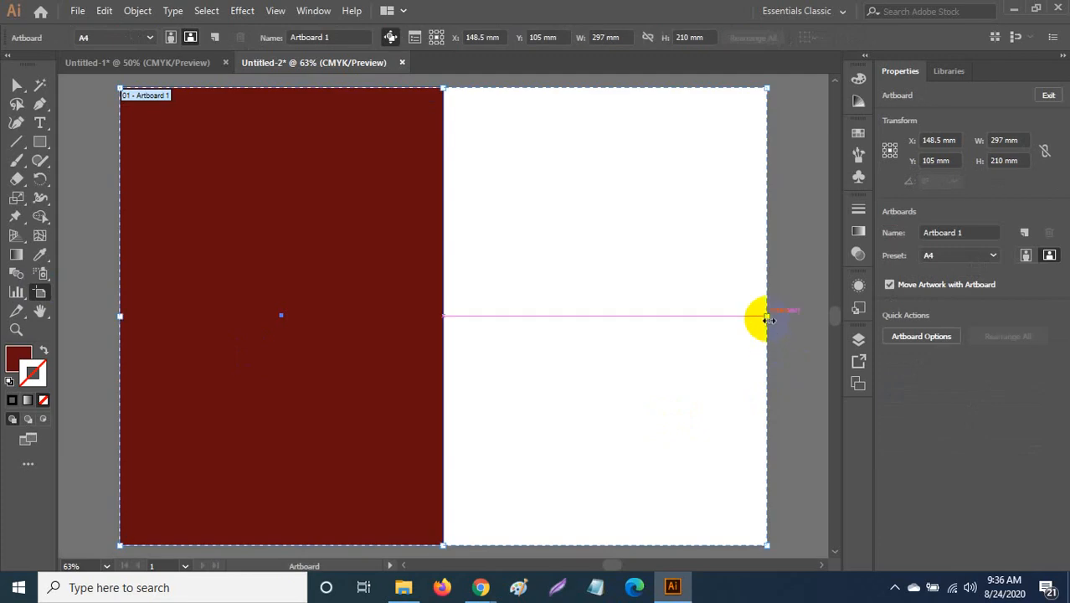
{"action": "left_click_drag", "start_coordinate": [767, 316], "coordinate": [444, 321]}
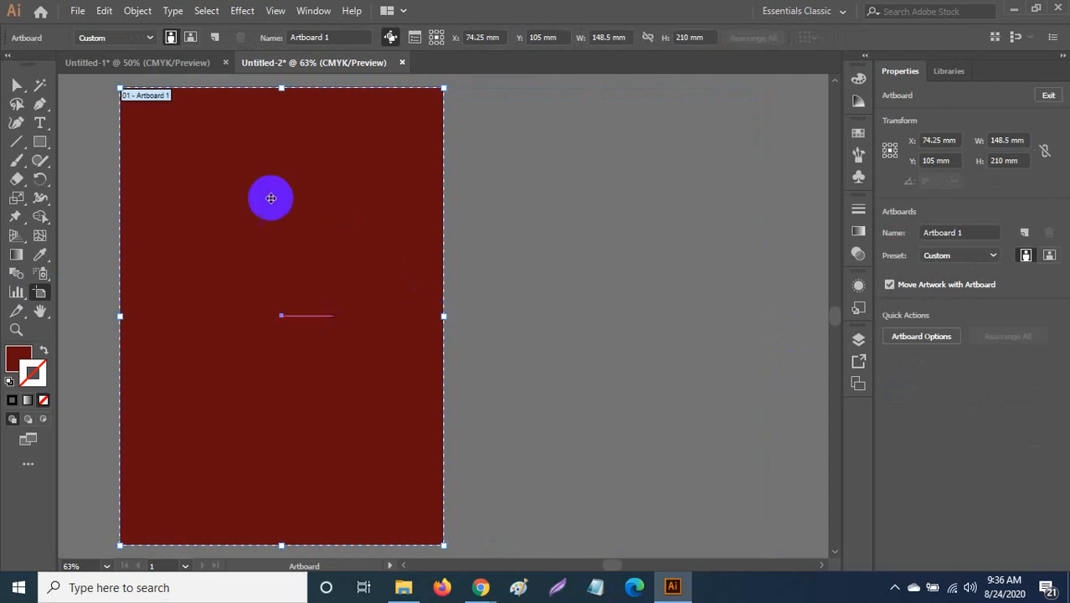
{"action": "left_click", "coordinate": [227, 62]}
{"action": "left_click", "coordinate": [614, 313]}
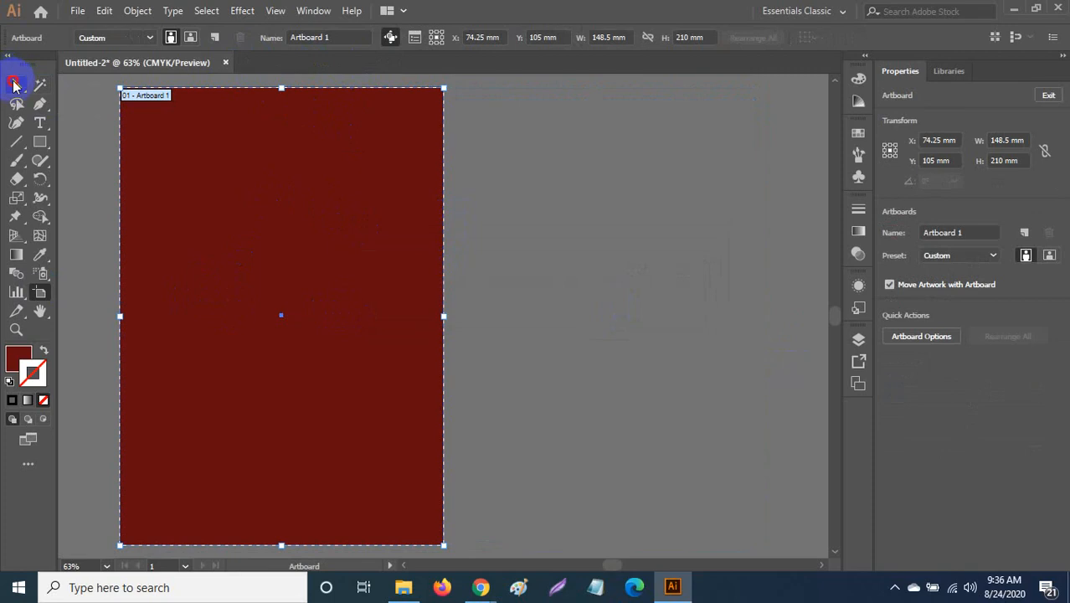
{"action": "left_click", "coordinate": [15, 84]}
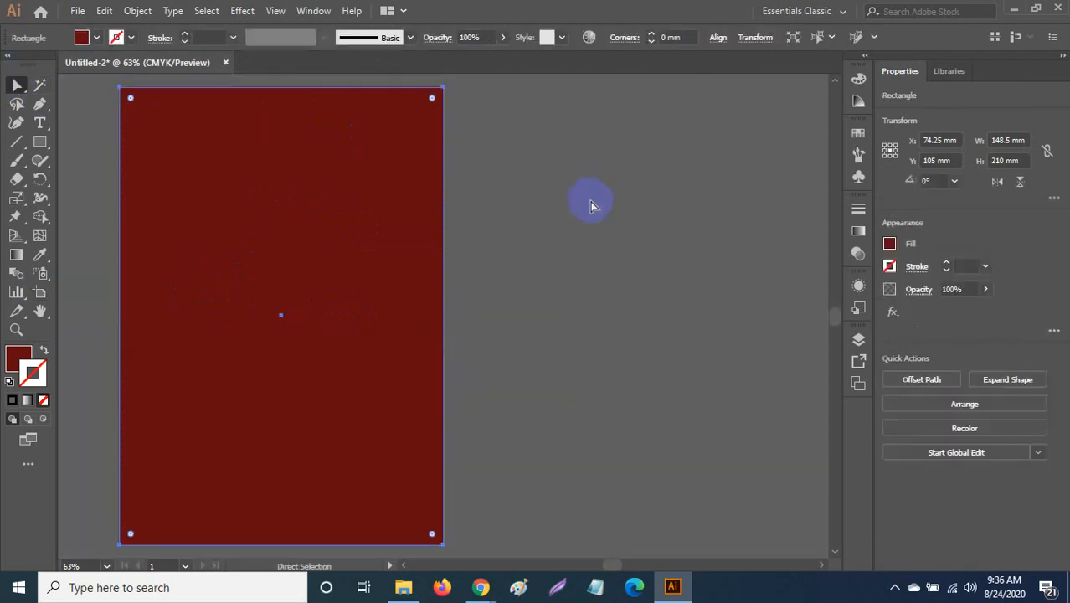
Step: Duplicate the artboard with its rectangle, placing the copy directly against the original's right edge
{"action": "key", "text": "ctrl+minus"}
{"action": "key", "text": "ctrl+minus"}
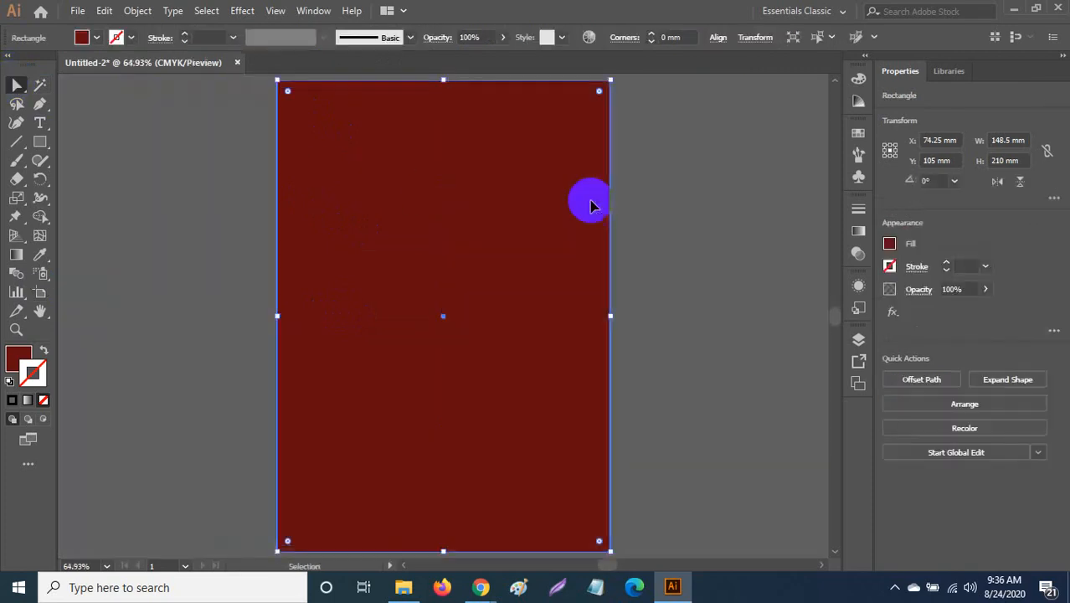
{"action": "key", "text": "a"}
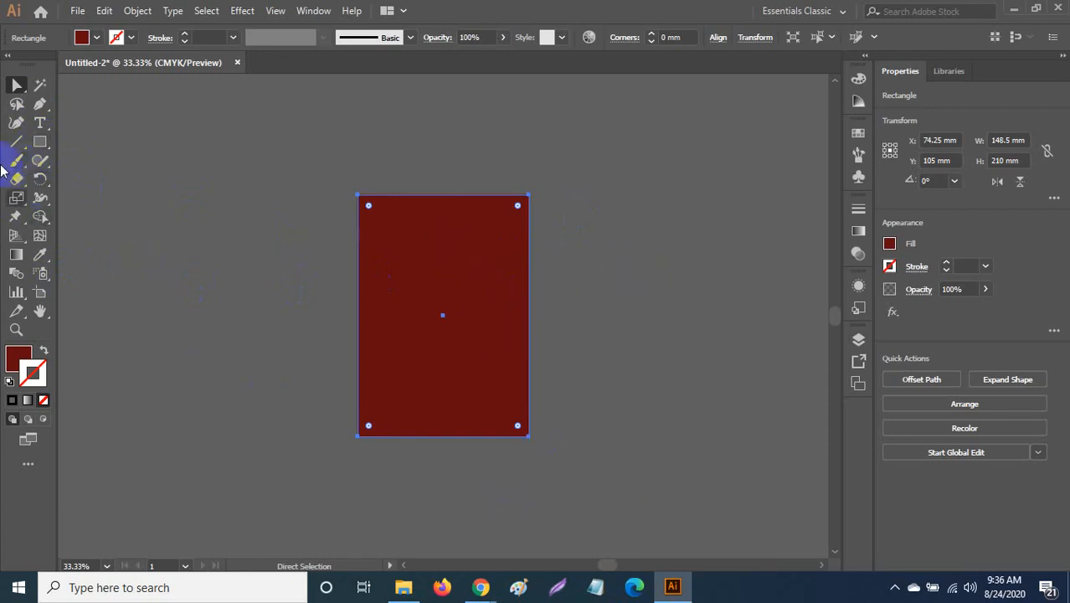
{"action": "left_click", "coordinate": [39, 291]}
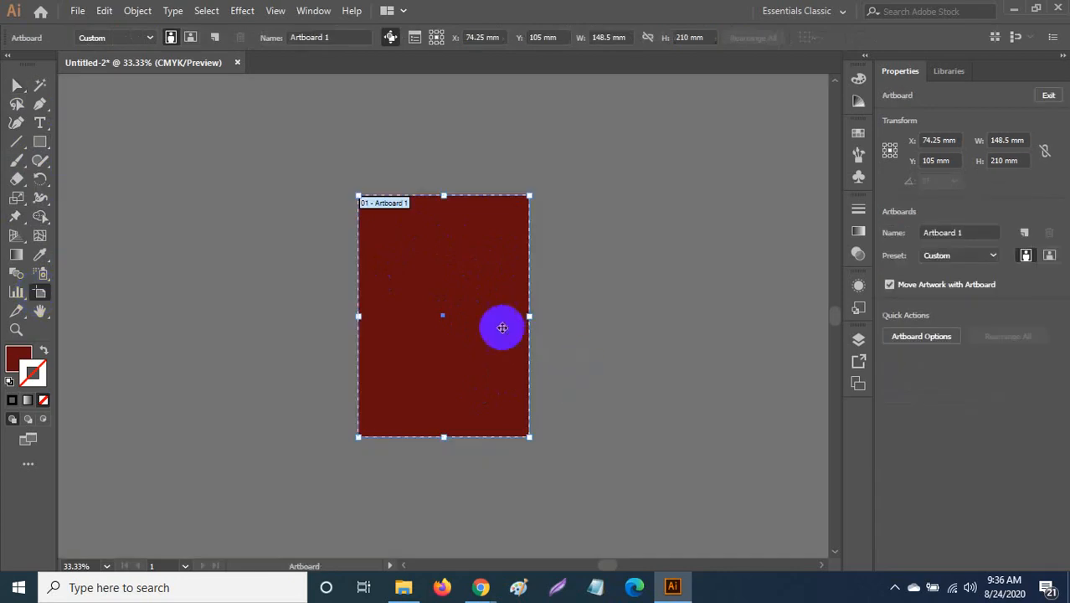
{"action": "left_click_drag", "start_coordinate": [484, 312], "coordinate": [658, 317]}
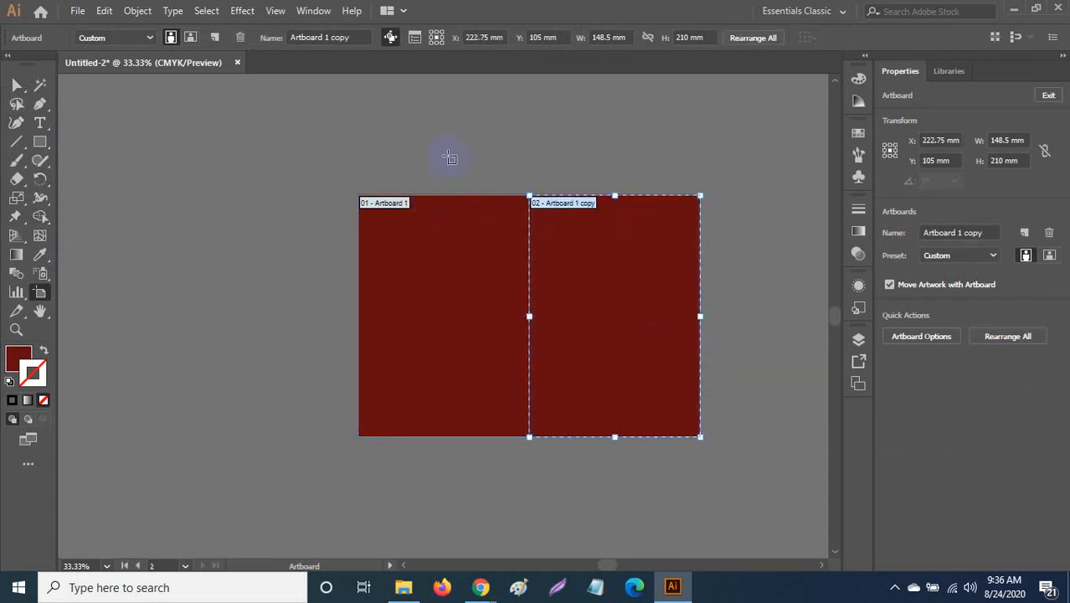
Step: Select both rectangles to check their combined size, and return to editing the second artboard
{"action": "left_click", "coordinate": [15, 85]}
{"action": "left_click", "coordinate": [340, 294]}
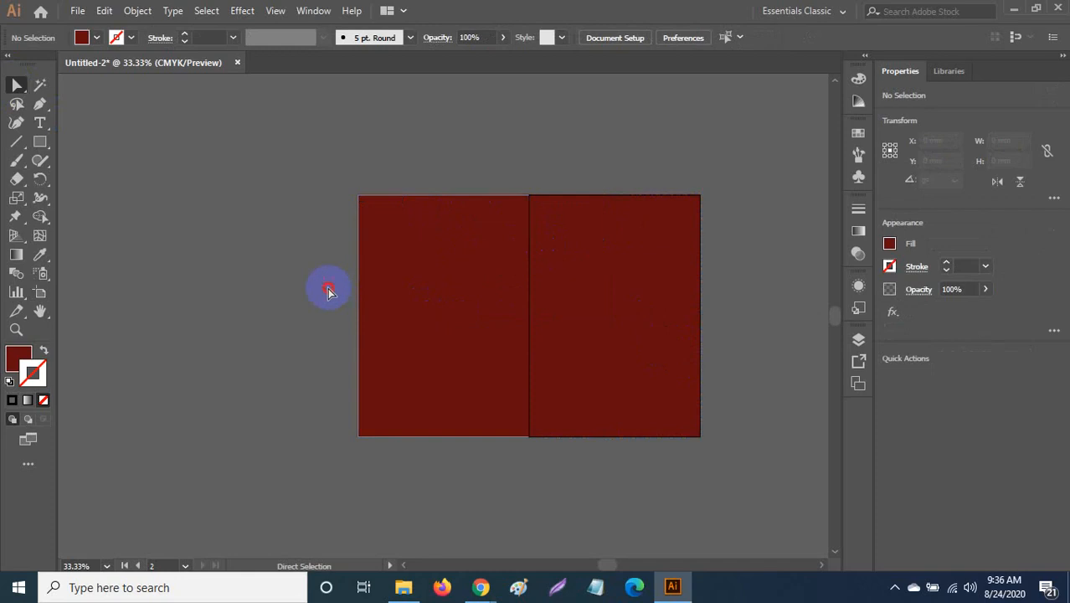
{"action": "left_click_drag", "start_coordinate": [329, 289], "coordinate": [756, 442]}
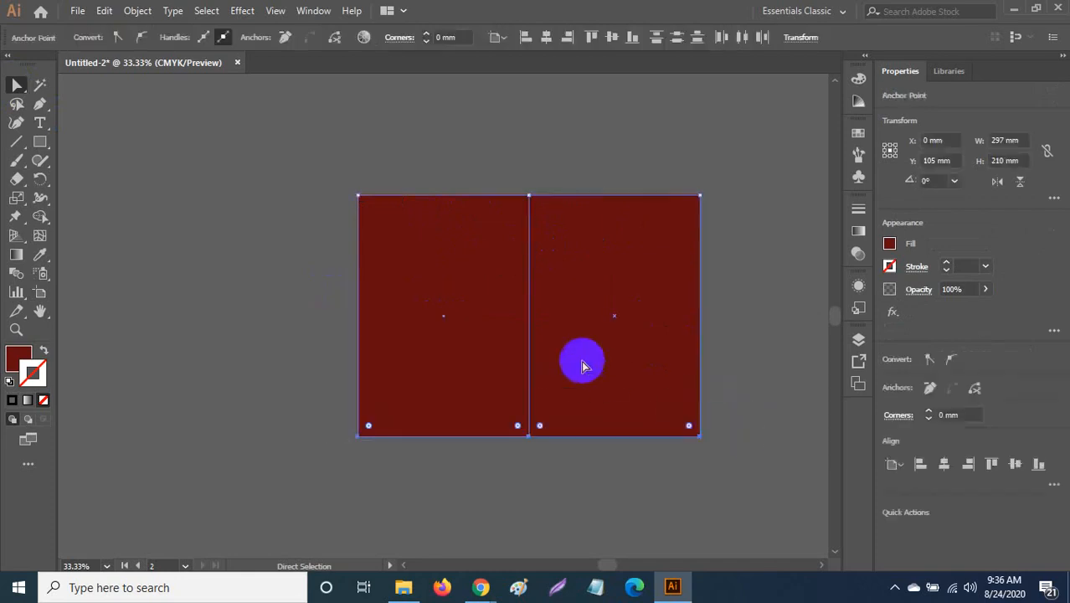
{"action": "left_click", "coordinate": [39, 290]}
{"action": "left_click", "coordinate": [541, 374]}
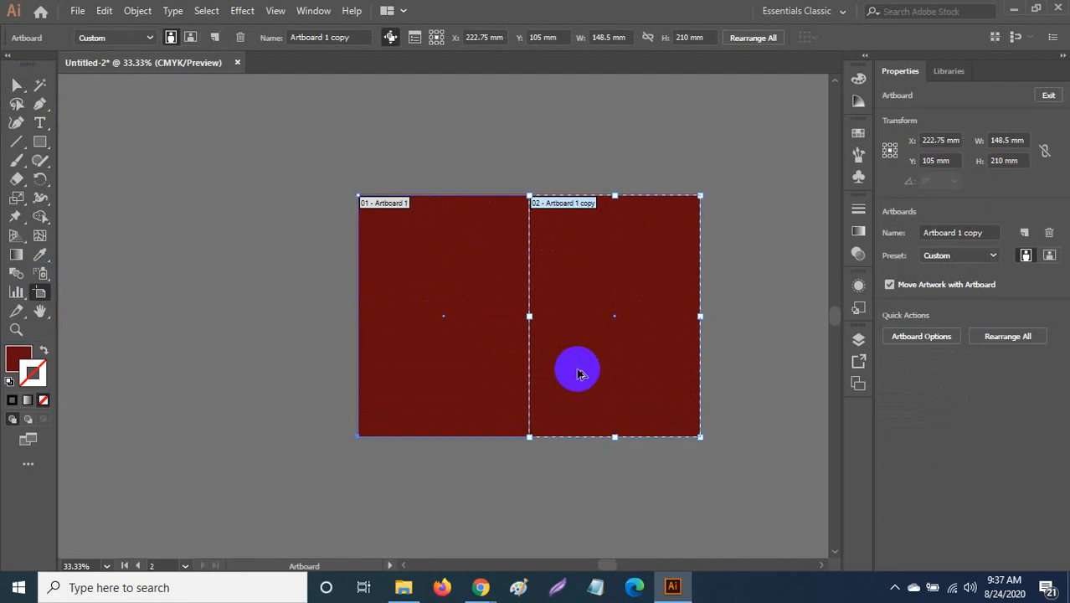
Step: Change the fill colour of the rectangle on the second artboard to dark blue
{"action": "left_click_drag", "start_coordinate": [579, 373], "coordinate": [591, 478]}
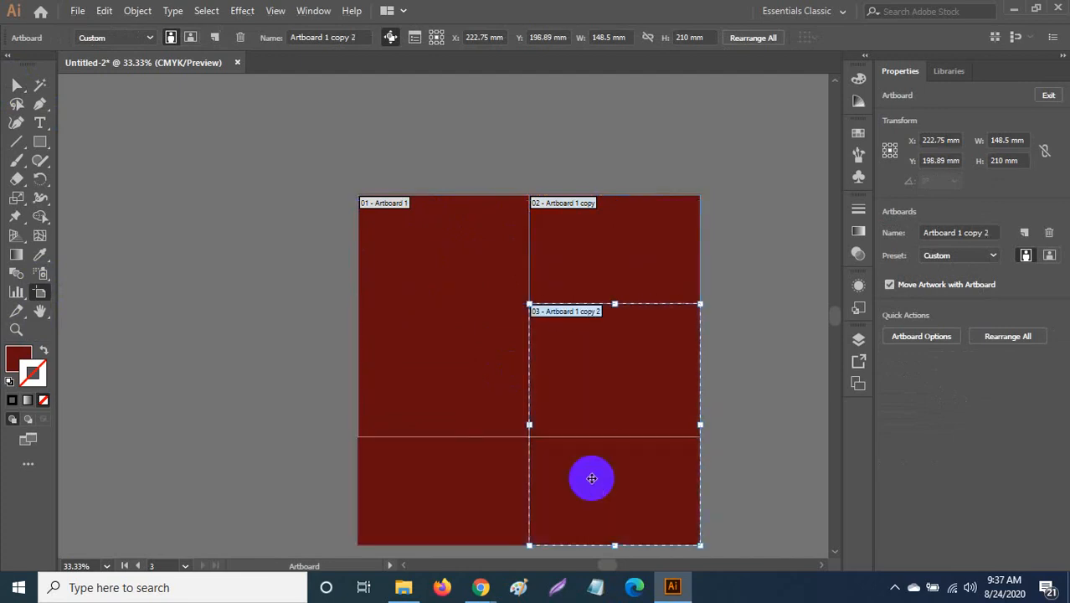
{"action": "key", "text": "ctrl+z"}
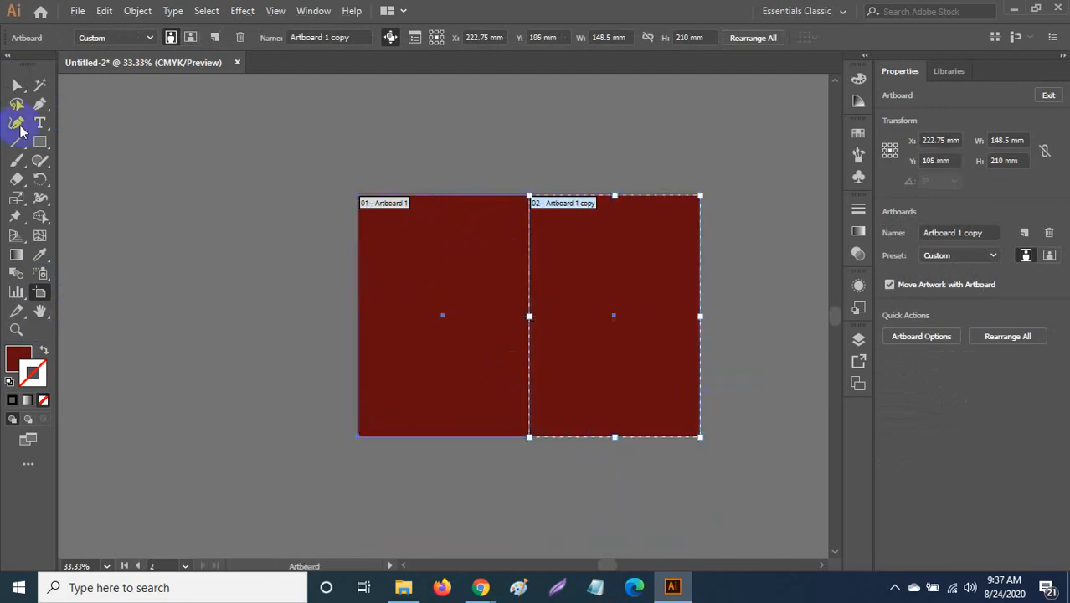
{"action": "left_click", "coordinate": [12, 86]}
{"action": "left_click", "coordinate": [188, 181]}
{"action": "left_click", "coordinate": [567, 333]}
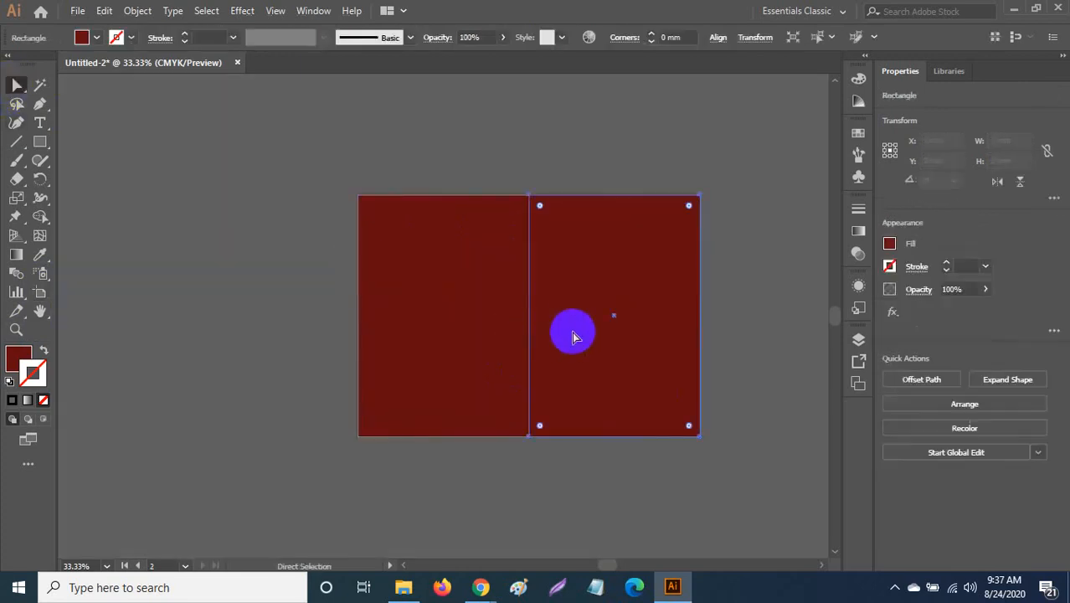
{"action": "double_click", "coordinate": [21, 357]}
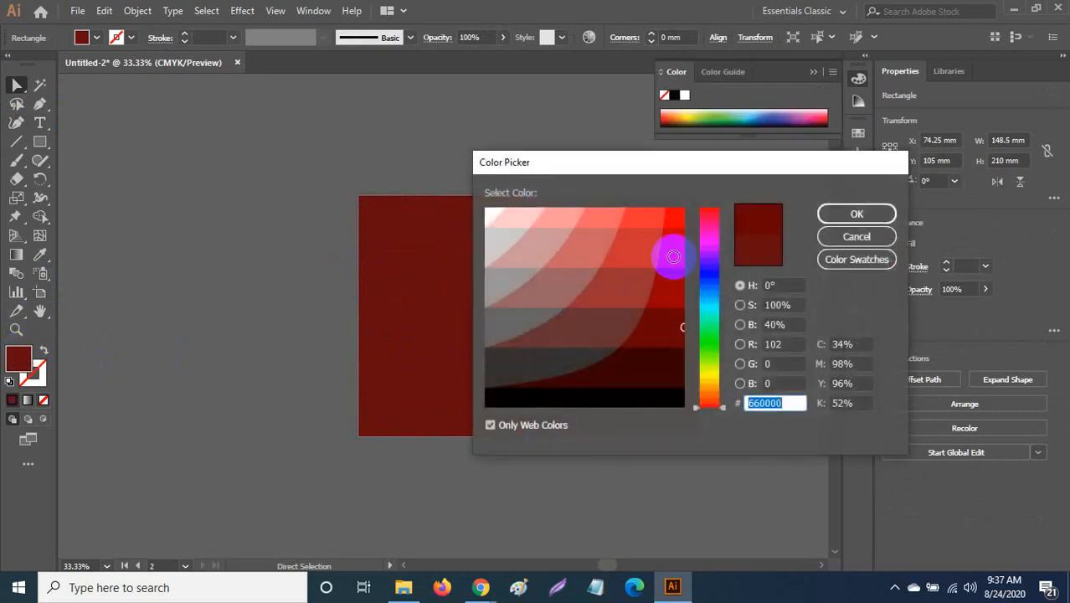
{"action": "left_click", "coordinate": [710, 278]}
{"action": "left_click", "coordinate": [856, 215]}
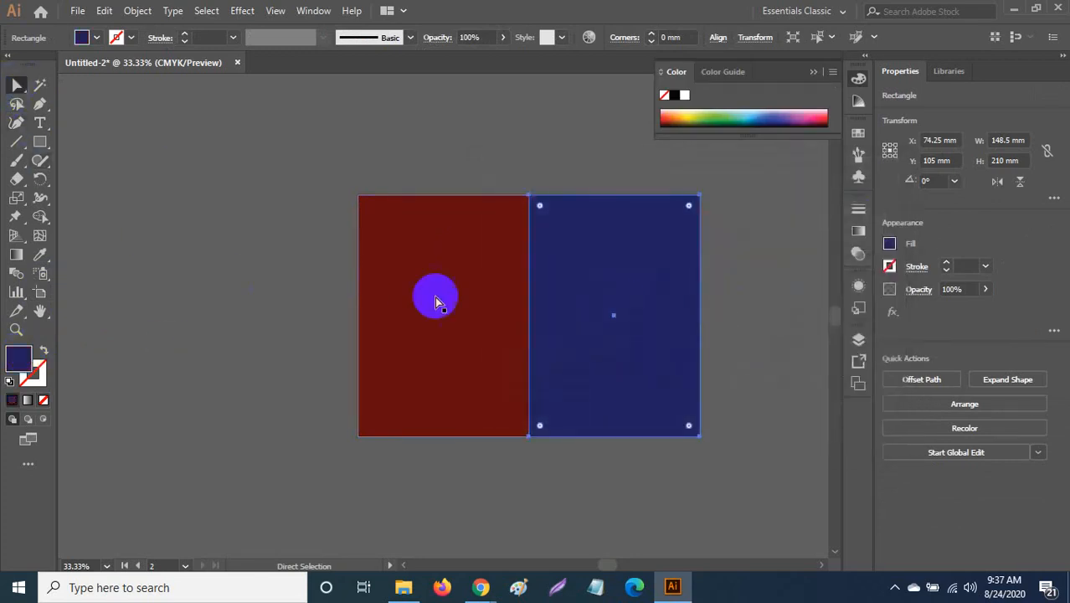
{"action": "scroll", "coordinate": [437, 298], "scroll_direction": "down", "scroll_amount": 2}
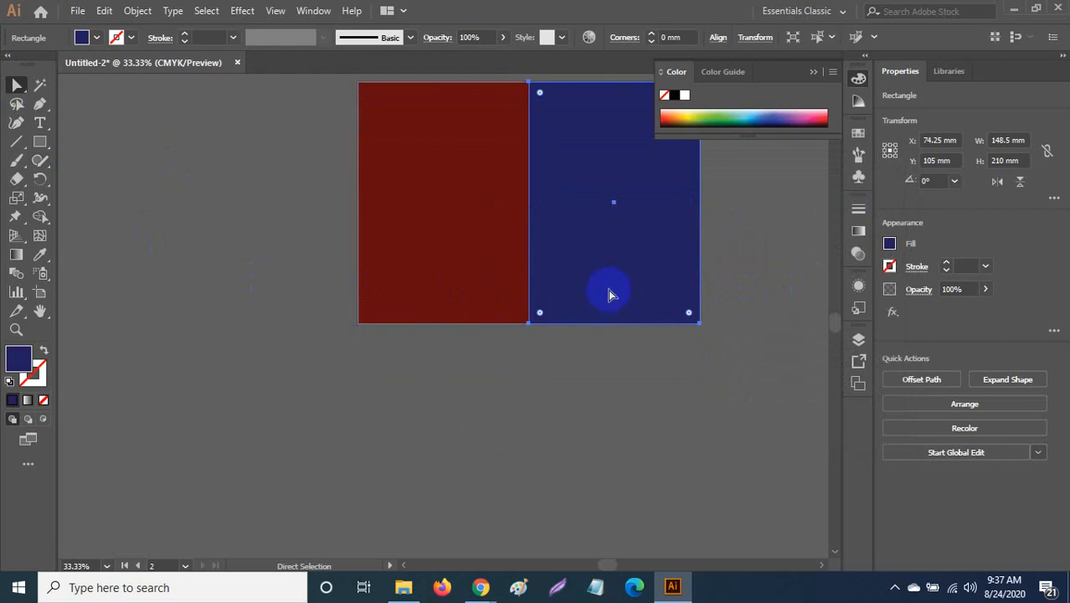
{"action": "left_click", "coordinate": [39, 292]}
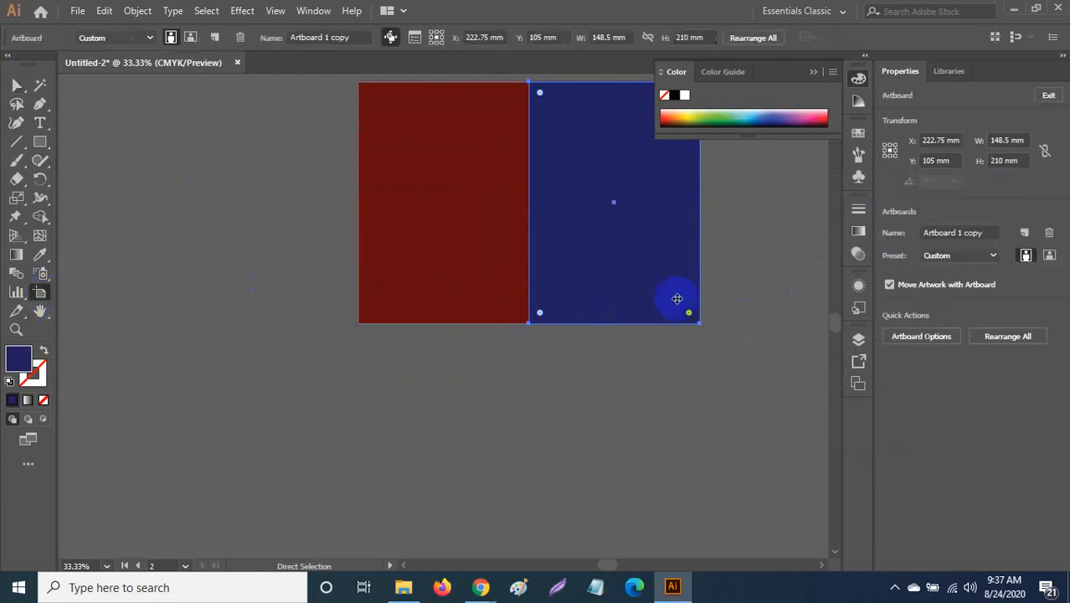
{"action": "left_click_drag", "start_coordinate": [656, 289], "coordinate": [662, 459]}
{"action": "key", "text": "ctrl+z"}
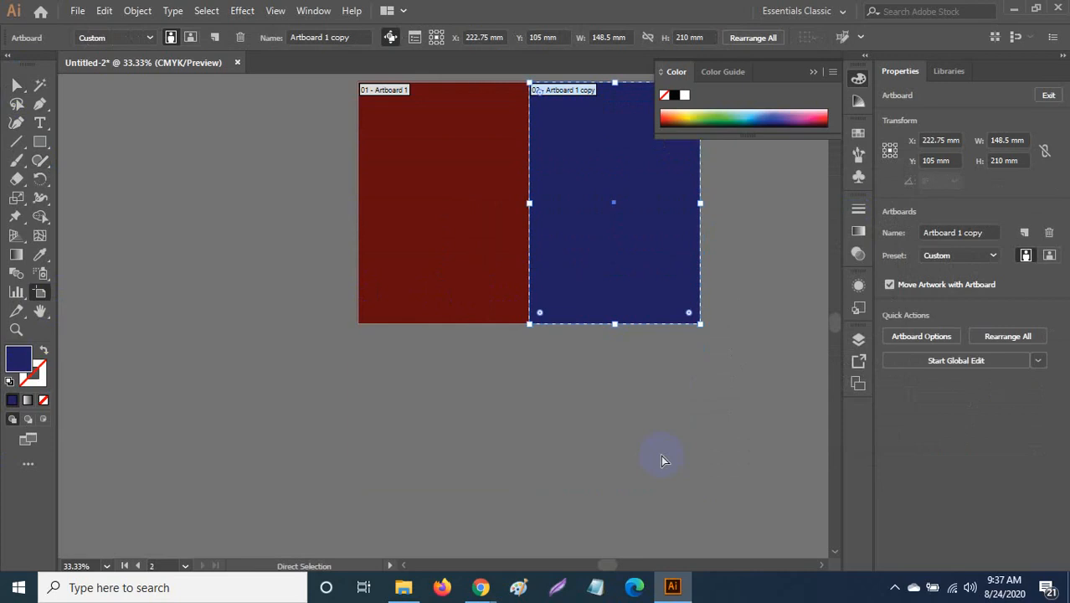
{"action": "left_click", "coordinate": [661, 459]}
{"action": "key", "text": "v"}
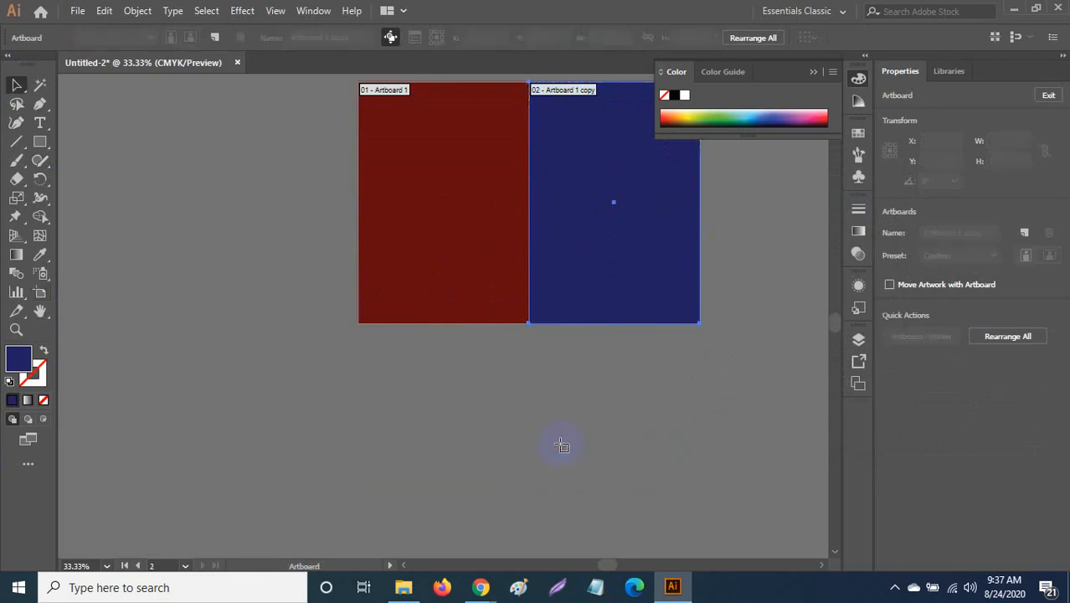
{"action": "left_click", "coordinate": [580, 322]}
{"action": "left_click", "coordinate": [580, 411]}
Step: Duplicate the second artboard with its blue rectangle, placing the copy directly against the original's bottom edge
{"action": "left_click", "coordinate": [590, 243]}
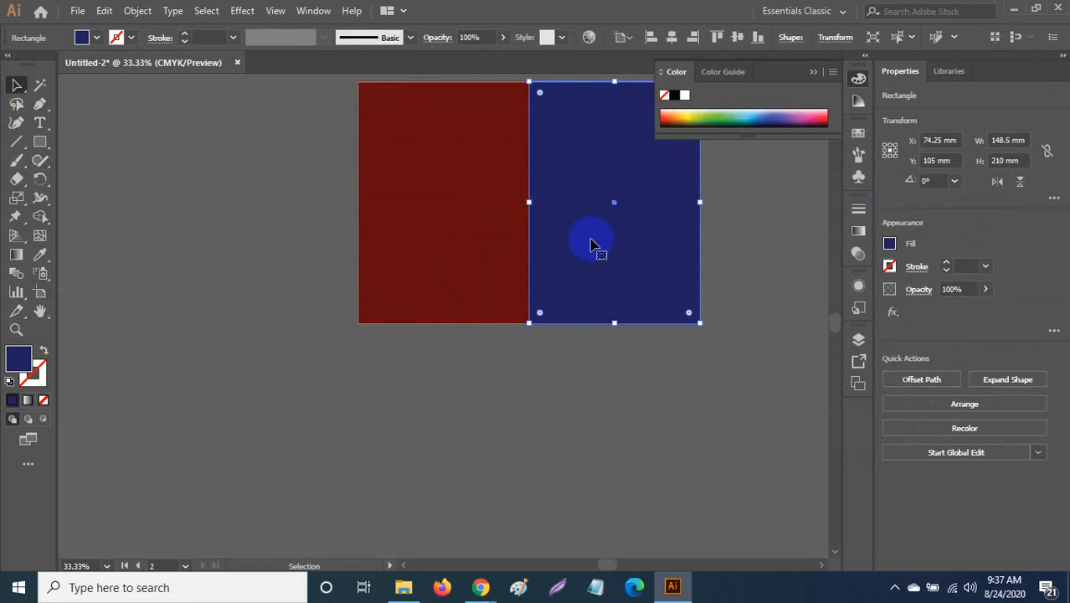
{"action": "key", "text": "shift+o"}
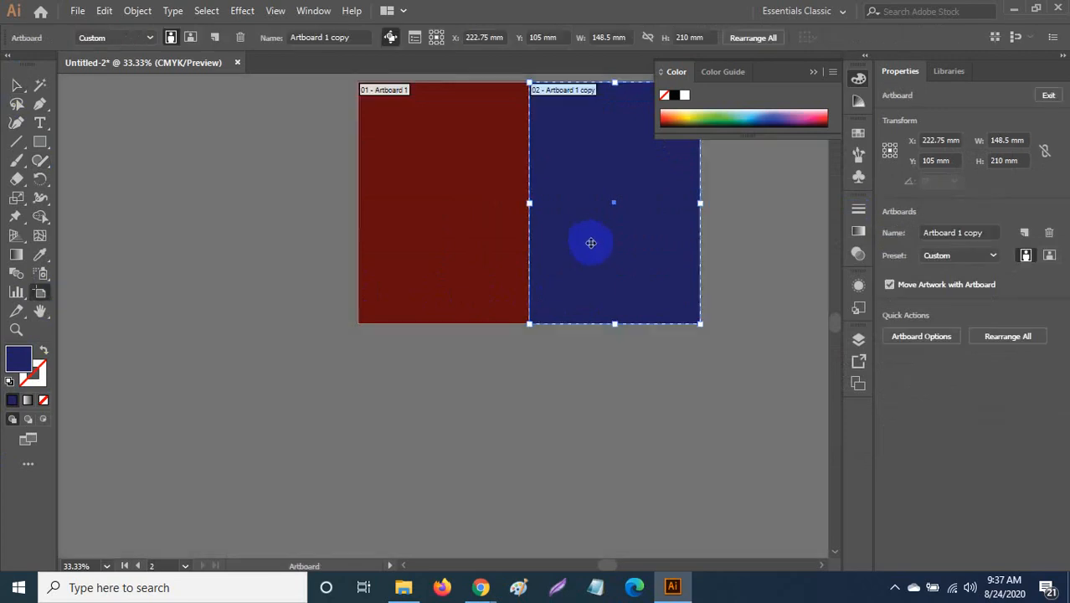
{"action": "left_click_drag", "start_coordinate": [591, 248], "coordinate": [622, 490]}
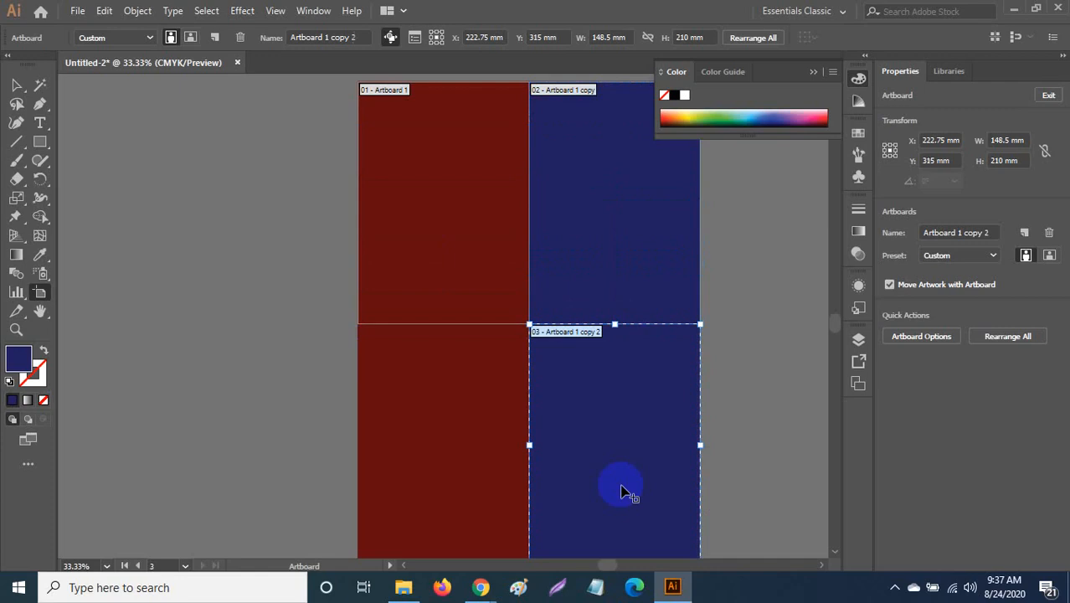
{"action": "scroll", "coordinate": [735, 415], "scroll_direction": "up", "scroll_amount": 2}
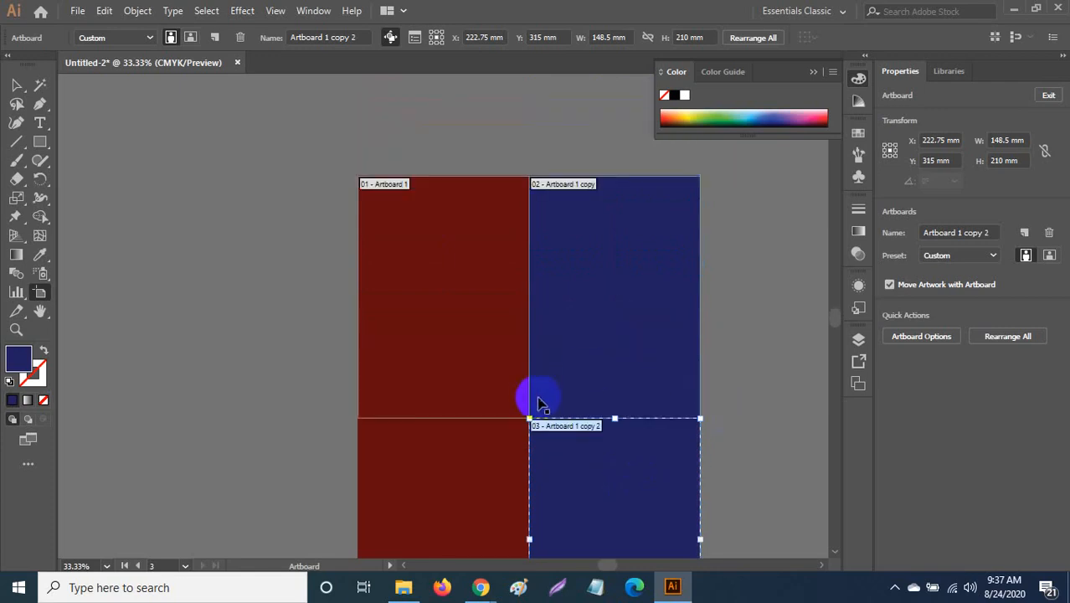
{"action": "scroll", "coordinate": [530, 397], "scroll_direction": "down", "scroll_amount": 1}
Step: Delete the stray red rectangle copied below the first artboard
{"action": "key", "text": "Escape"}
{"action": "left_click", "coordinate": [454, 442]}
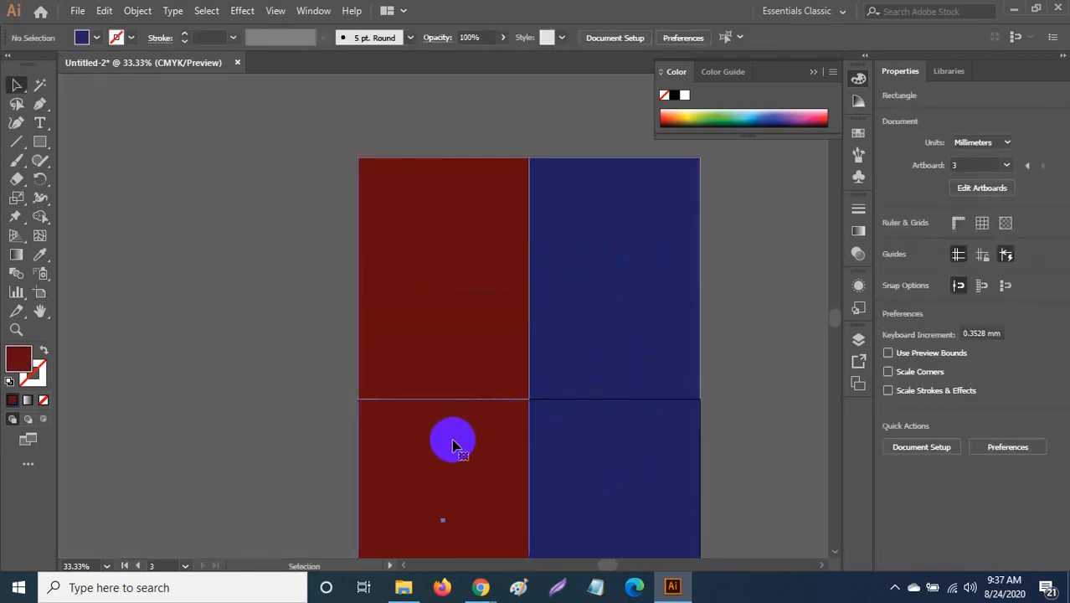
{"action": "key", "text": "Delete"}
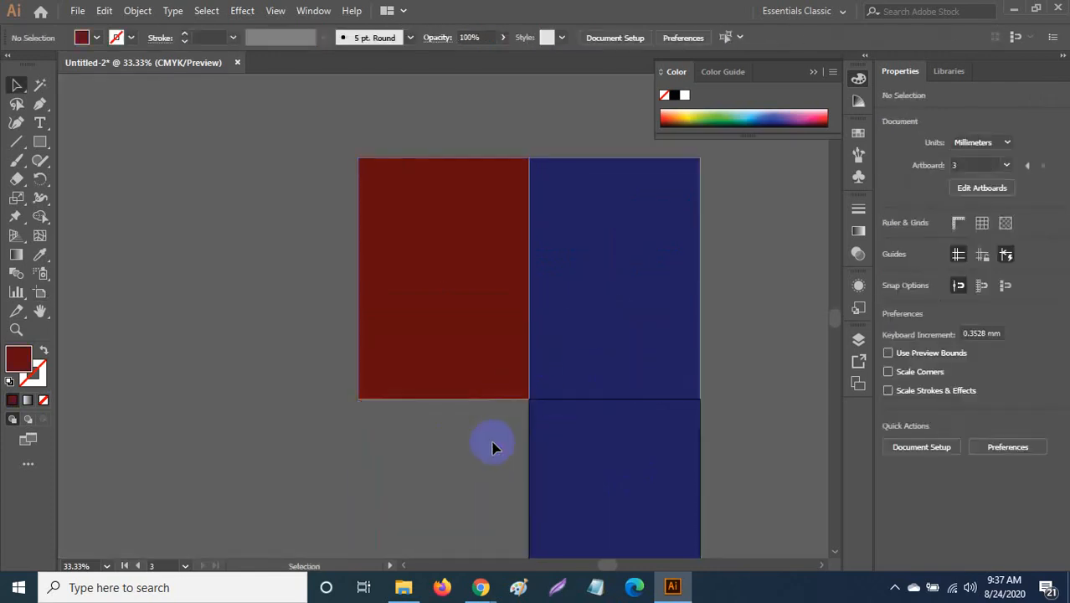
Step: Duplicate the first artboard with its red rectangle, placing the copy directly beneath it and beside the third artboard
{"action": "left_click", "coordinate": [491, 372]}
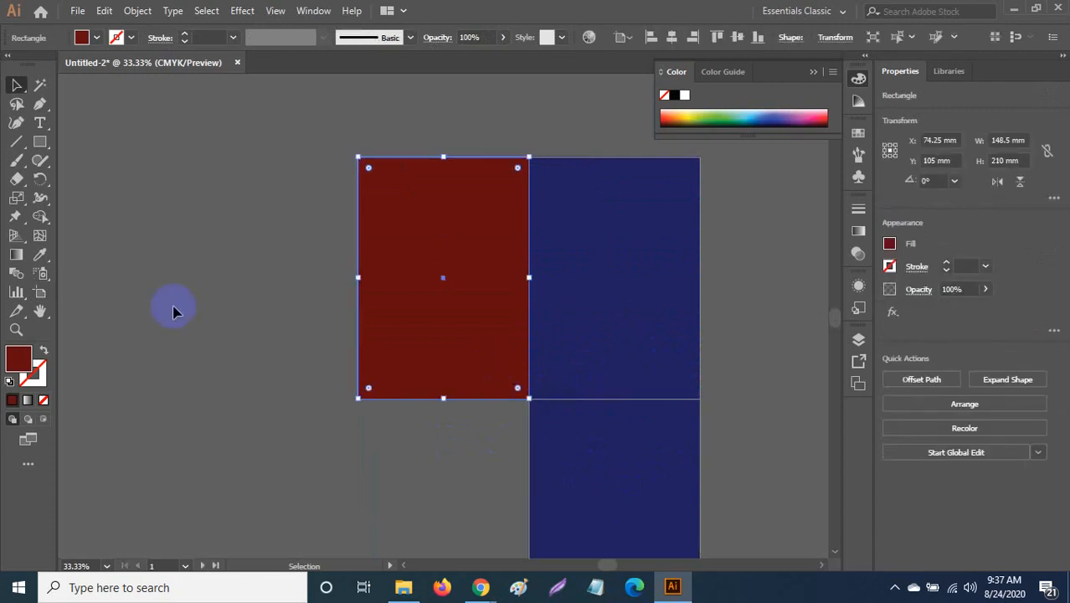
{"action": "left_click", "coordinate": [44, 293]}
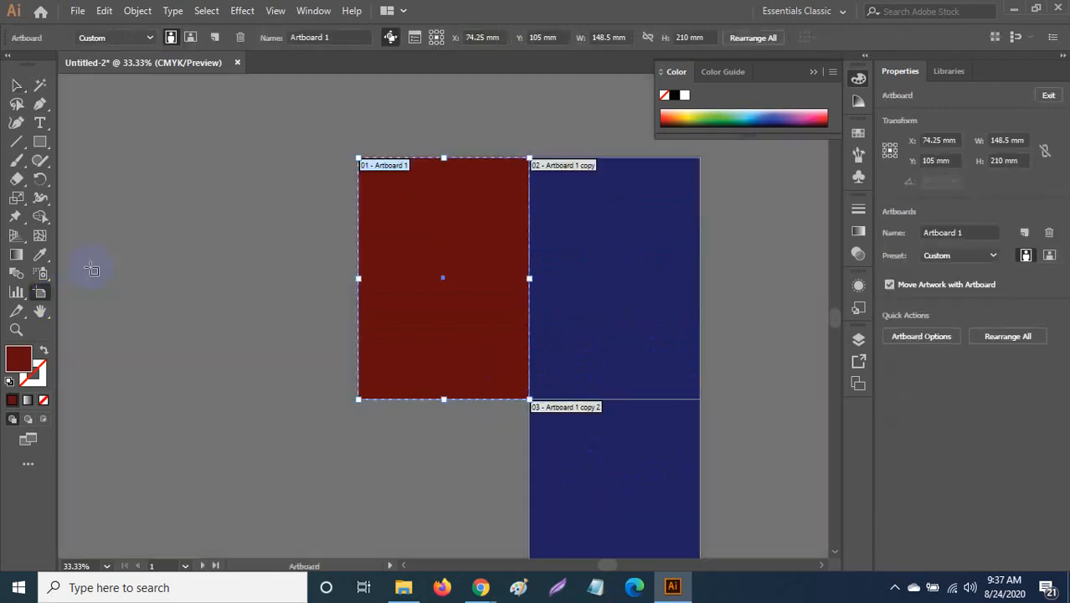
{"action": "scroll", "coordinate": [469, 263], "scroll_direction": "down", "scroll_amount": 3}
{"action": "left_click_drag", "start_coordinate": [455, 204], "coordinate": [496, 448]}
{"action": "scroll", "coordinate": [781, 394], "scroll_direction": "up", "scroll_amount": 2}
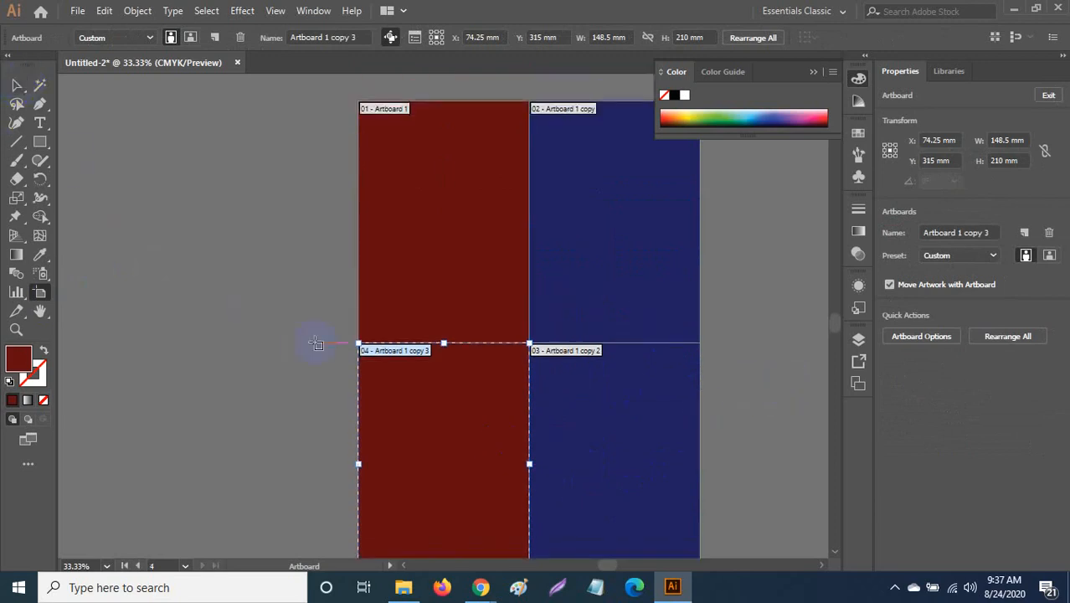
{"action": "scroll", "coordinate": [429, 326], "scroll_direction": "down", "scroll_amount": 2}
{"action": "left_click_drag", "start_coordinate": [427, 333], "coordinate": [433, 377]}
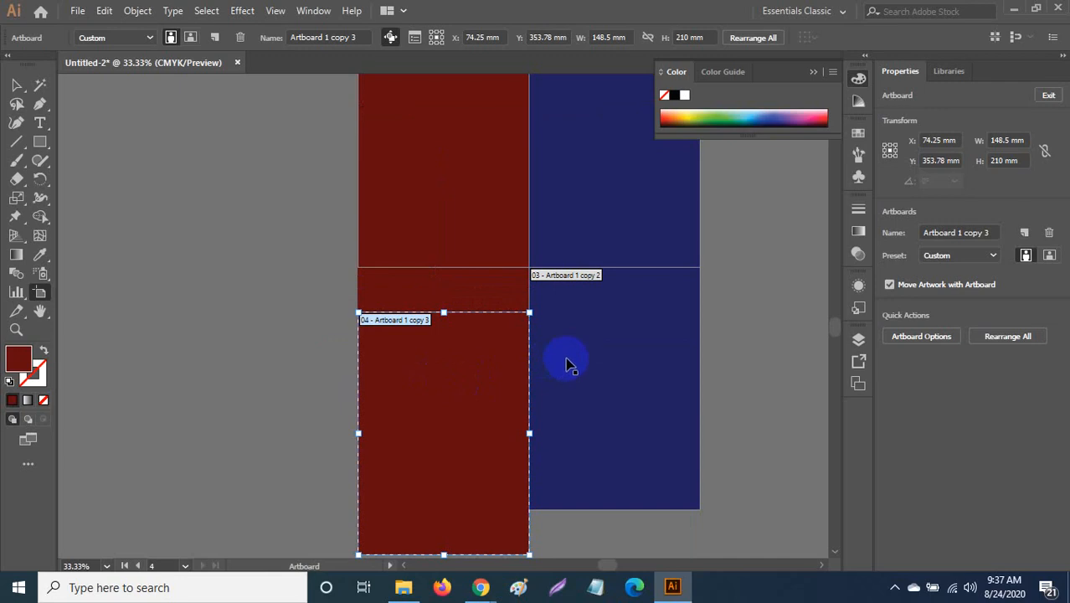
{"action": "key", "text": "ctrl+z"}
{"action": "left_click", "coordinate": [464, 346]}
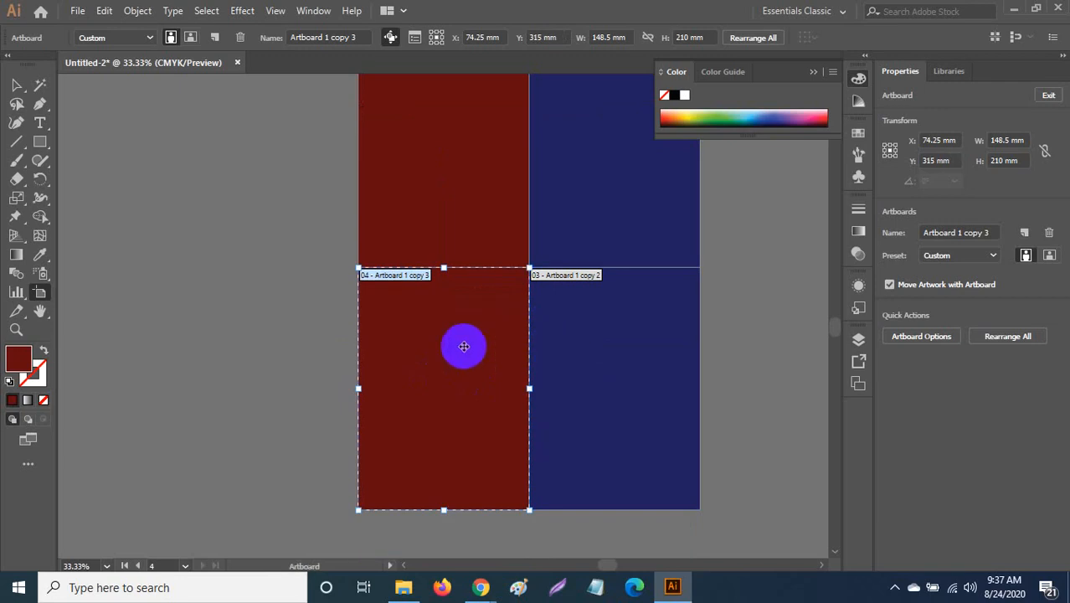
{"action": "left_click_drag", "start_coordinate": [464, 346], "coordinate": [471, 416]}
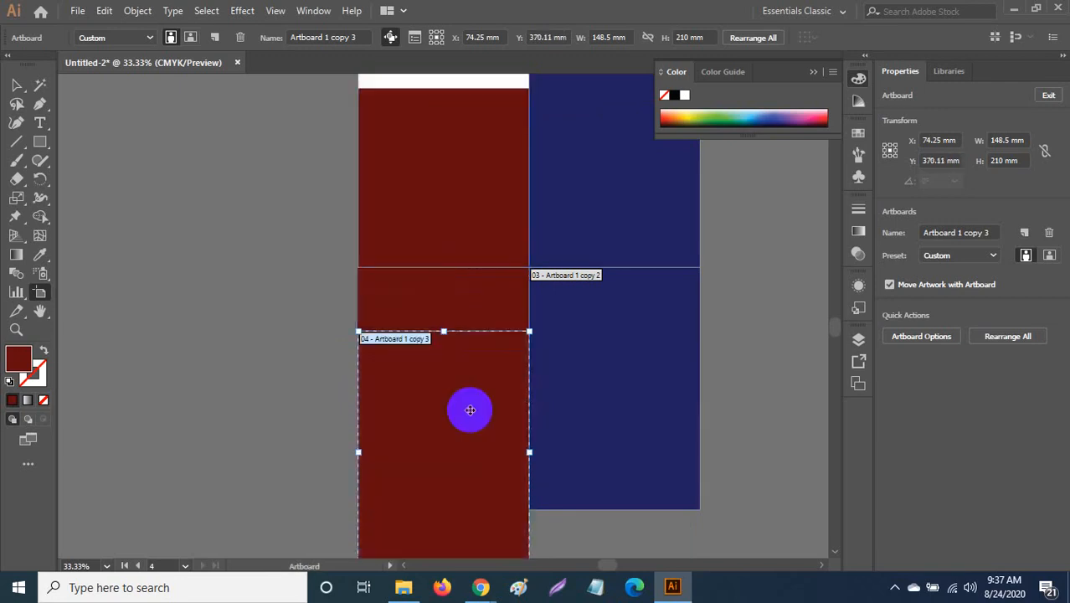
{"action": "key", "text": "ctrl+z"}
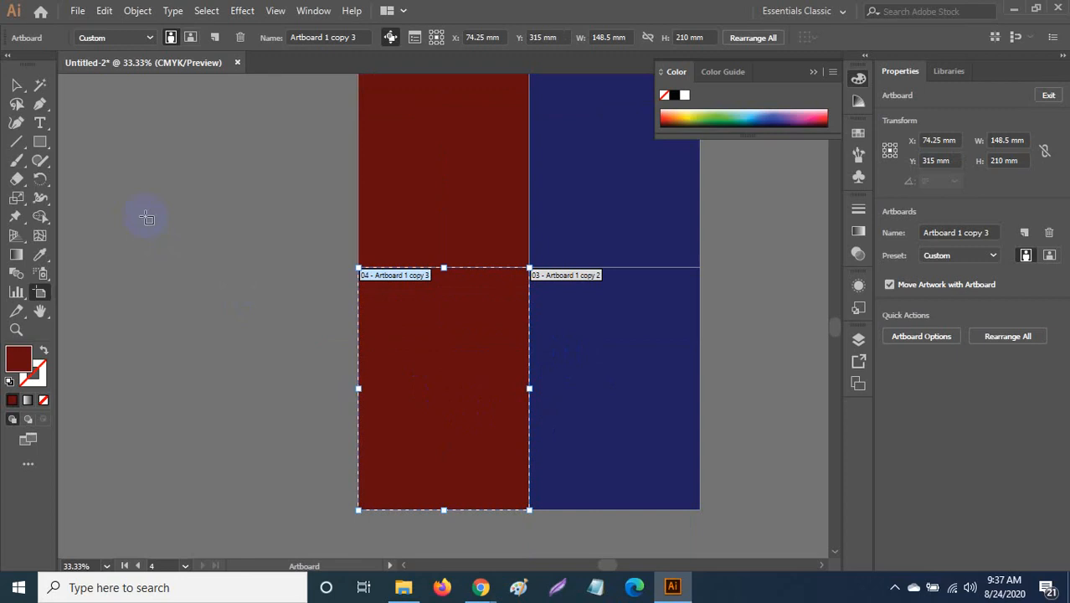
Step: Delete the red and blue rectangles from all four artboards, leaving the artboards empty
{"action": "left_click", "coordinate": [17, 85]}
{"action": "left_click", "coordinate": [434, 383]}
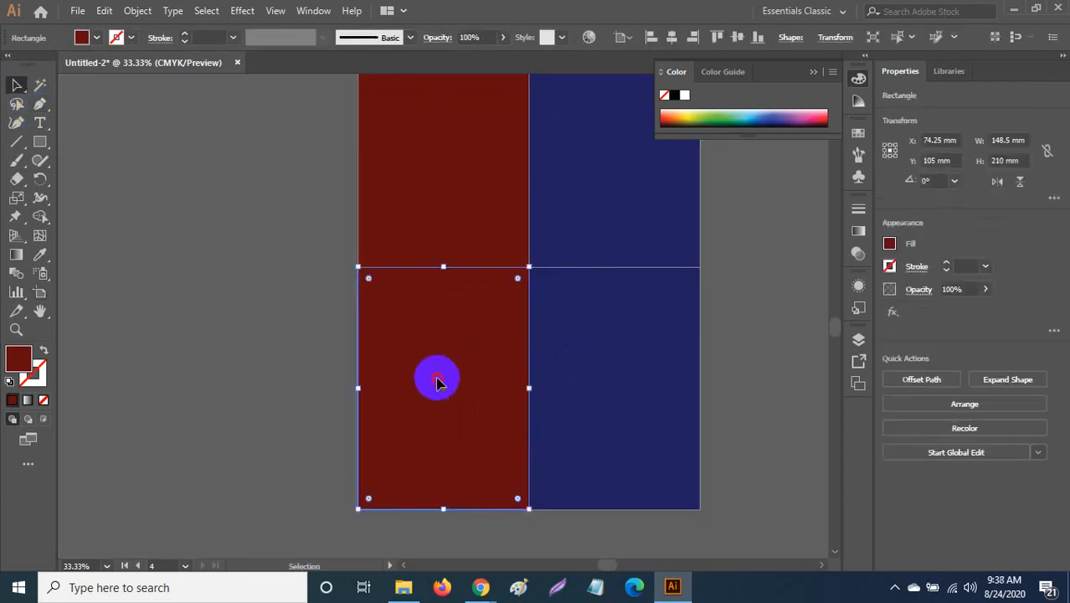
{"action": "left_click_drag", "start_coordinate": [434, 382], "coordinate": [449, 455]}
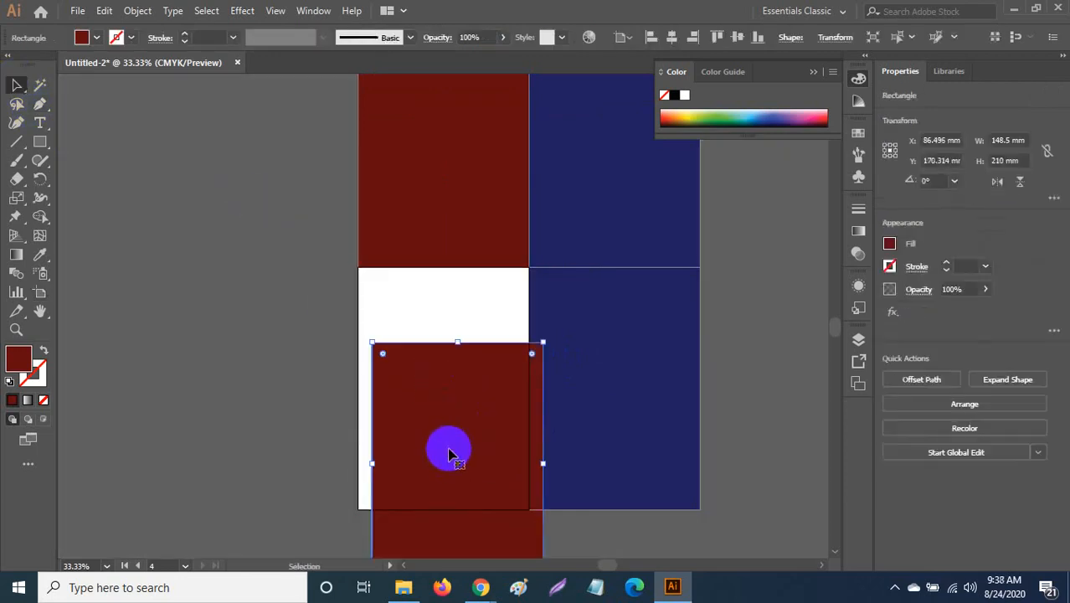
{"action": "key", "text": "Delete"}
{"action": "left_click", "coordinate": [611, 377]}
{"action": "key", "text": "Delete"}
{"action": "left_click", "coordinate": [621, 234]}
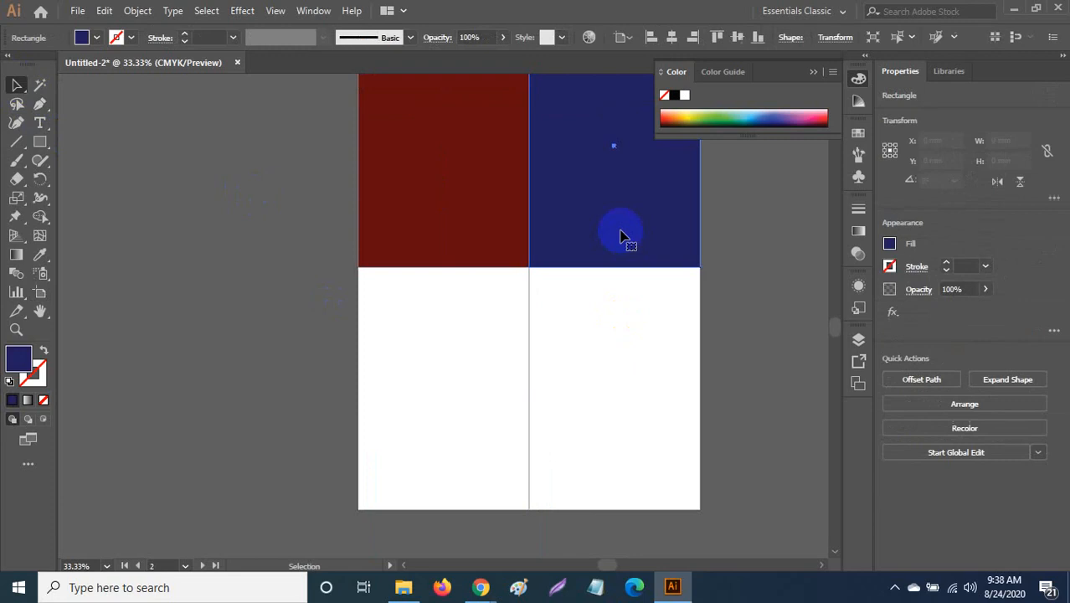
{"action": "key", "text": "Delete"}
{"action": "left_click", "coordinate": [481, 239]}
{"action": "key", "text": "Delete"}
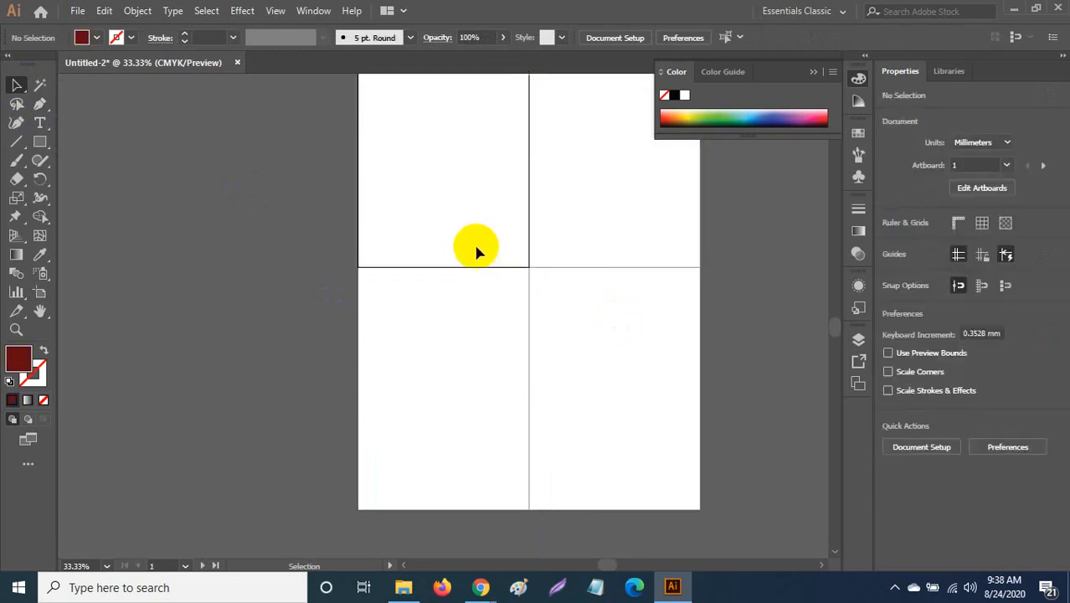
Step: Move the two lower artboards down to about Y 358 mm, level with each other and separated from the upper pair by a gap
{"action": "key", "text": "shift+o"}
{"action": "left_click", "coordinate": [432, 333]}
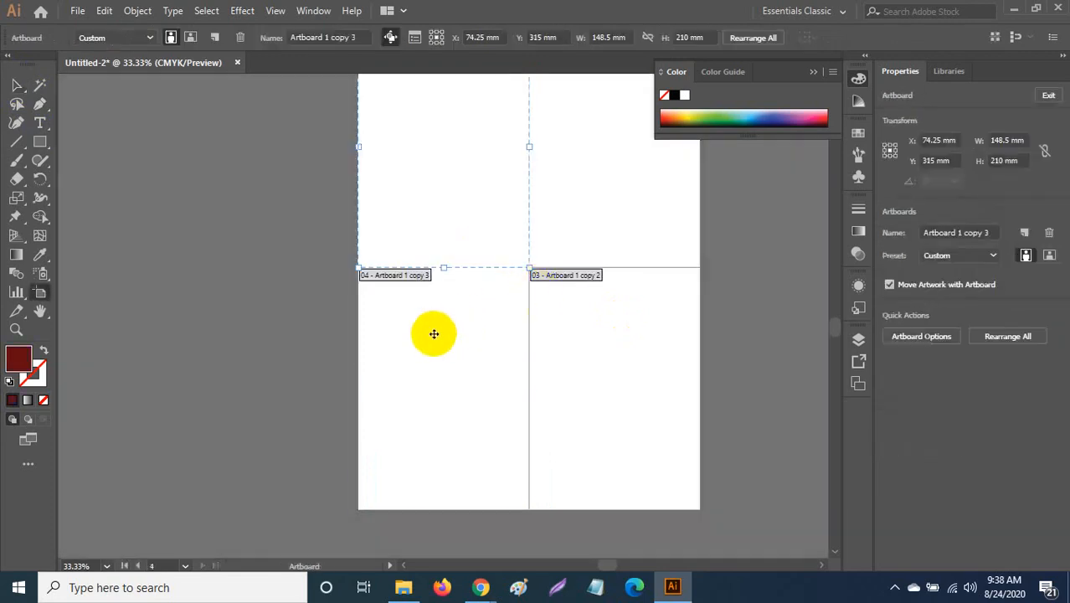
{"action": "left_click_drag", "start_coordinate": [434, 335], "coordinate": [440, 383]}
{"action": "left_click", "coordinate": [597, 362]}
{"action": "left_click_drag", "start_coordinate": [605, 358], "coordinate": [603, 412]}
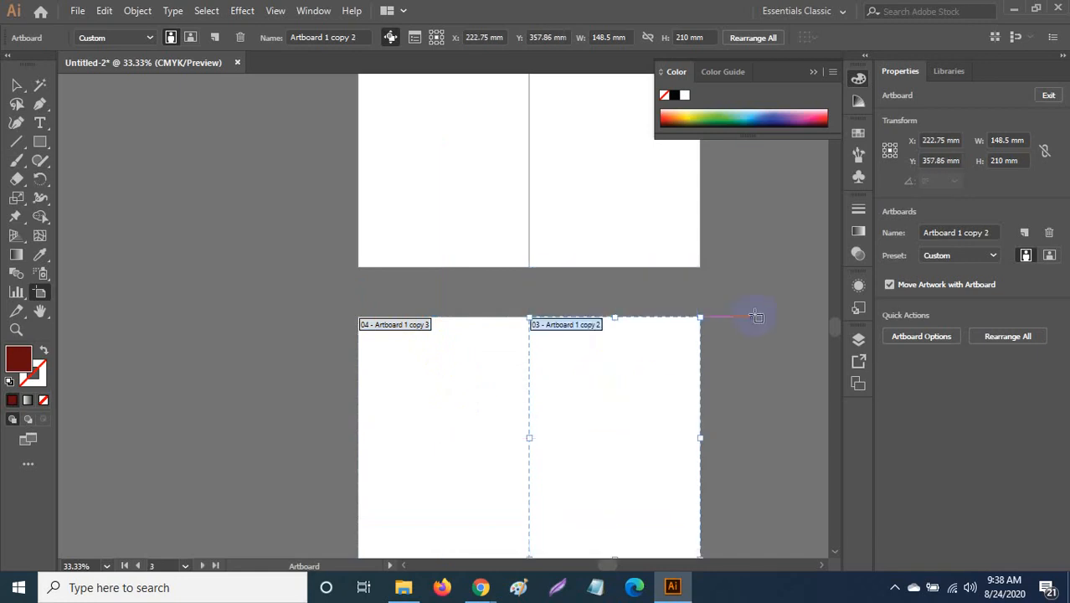
{"action": "scroll", "coordinate": [753, 313], "scroll_direction": "up", "scroll_amount": 3}
{"action": "left_click", "coordinate": [656, 283]}
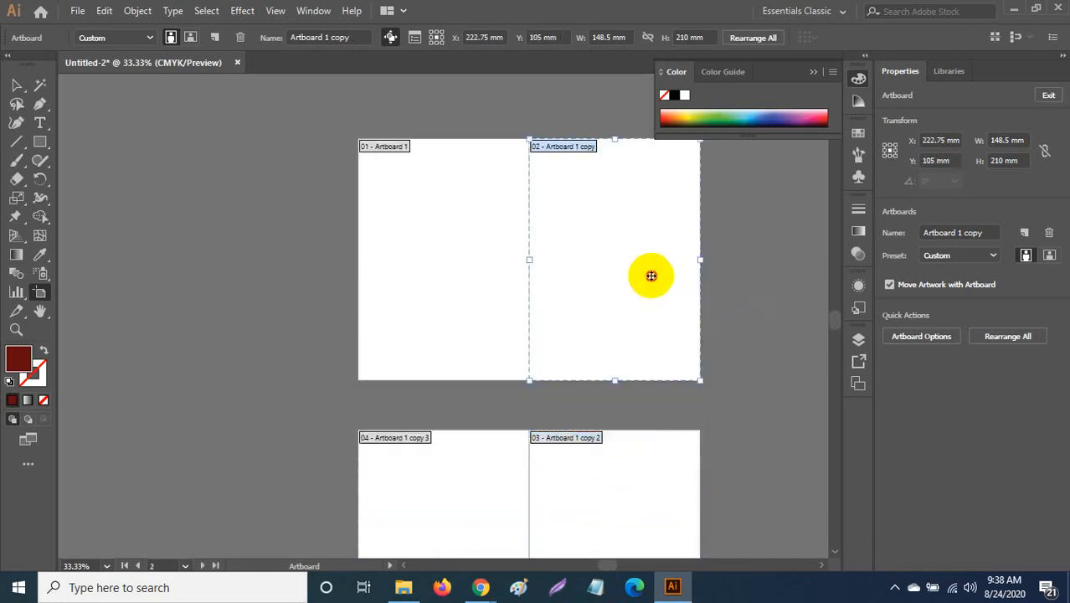
{"action": "mouse_move", "coordinate": [649, 274]}
{"action": "left_mouse_down"}
{"action": "mouse_move", "coordinate": [676, 275]}
{"action": "mouse_move", "coordinate": [652, 278]}
{"action": "left_mouse_up"}
{"action": "scroll", "coordinate": [650, 358], "scroll_direction": "down", "scroll_amount": 2}
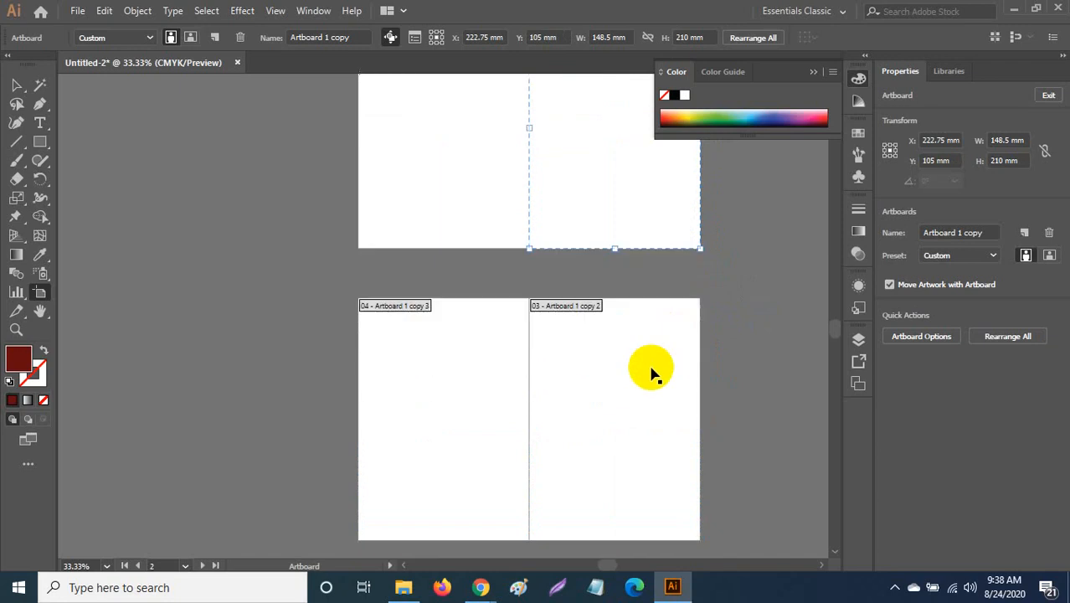
{"action": "left_click", "coordinate": [650, 366]}
{"action": "left_click", "coordinate": [776, 319]}
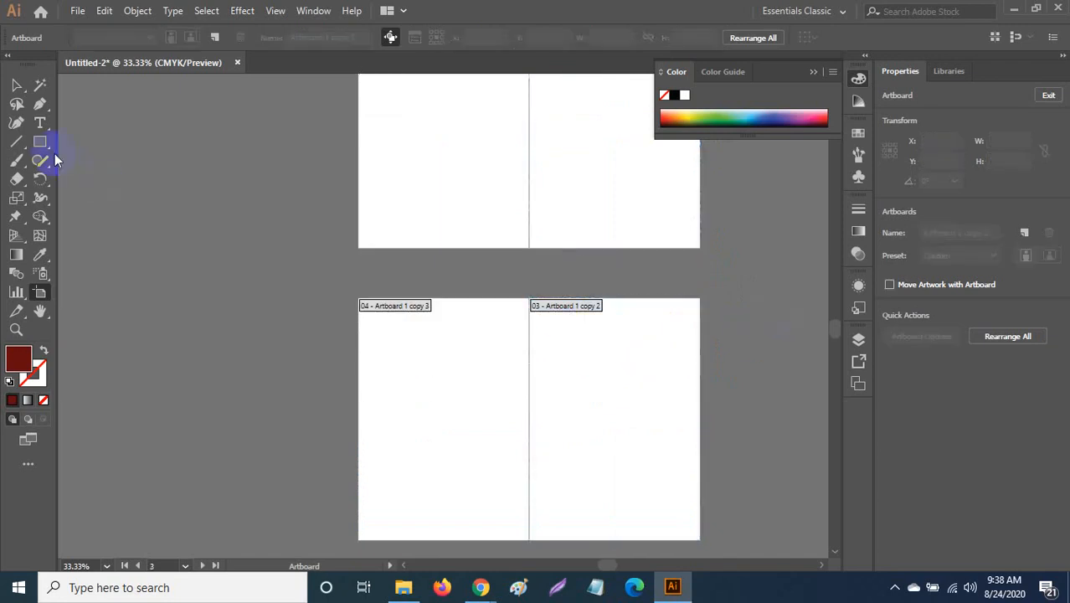
Step: Create a dark red rectangle of 148.5 x 210 mm, starting inside the first artboard
{"action": "left_click", "coordinate": [17, 86]}
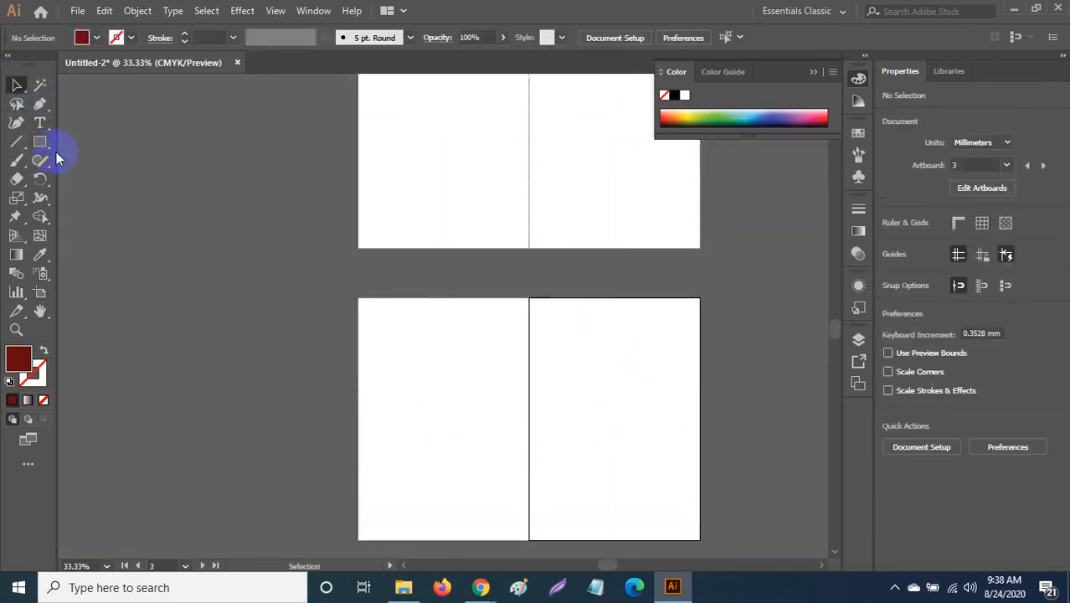
{"action": "left_click", "coordinate": [39, 142]}
{"action": "scroll", "coordinate": [481, 277], "scroll_direction": "up", "scroll_amount": 2}
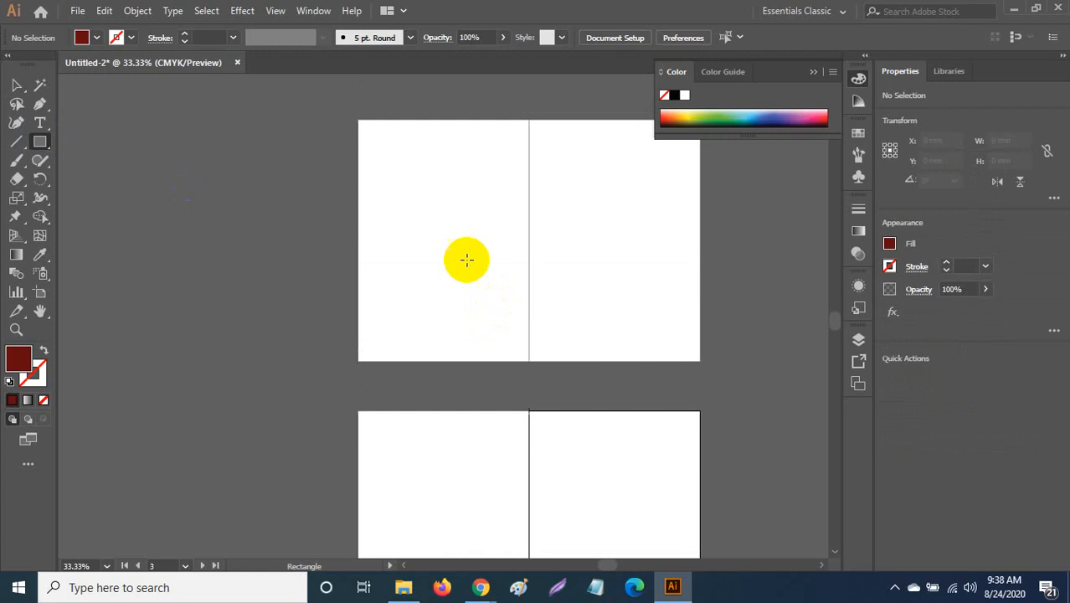
{"action": "left_click", "coordinate": [442, 208]}
{"action": "left_click", "coordinate": [503, 319]}
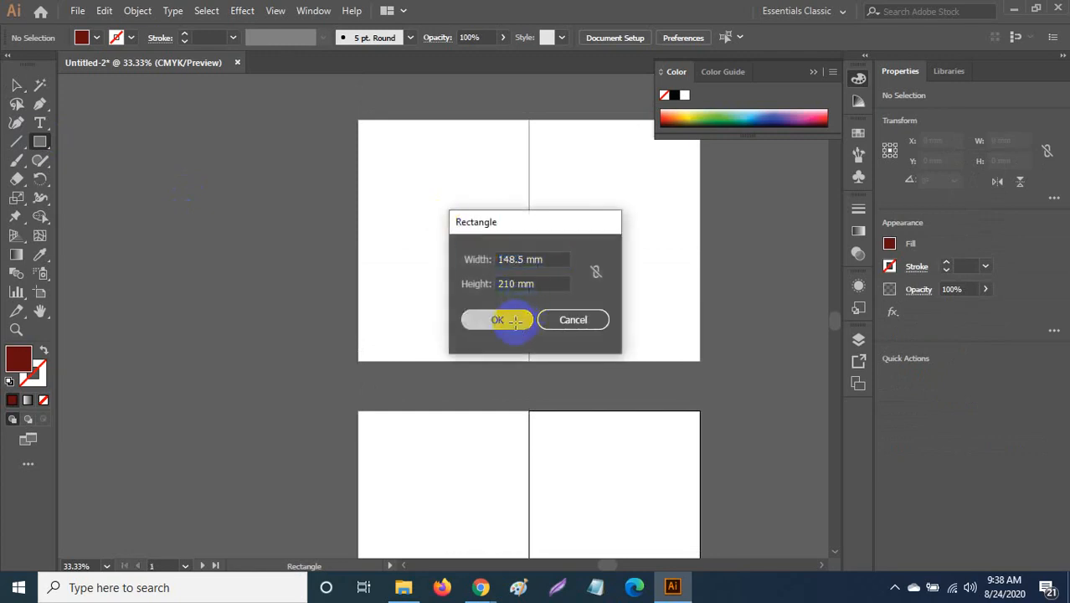
{"action": "left_click", "coordinate": [18, 87]}
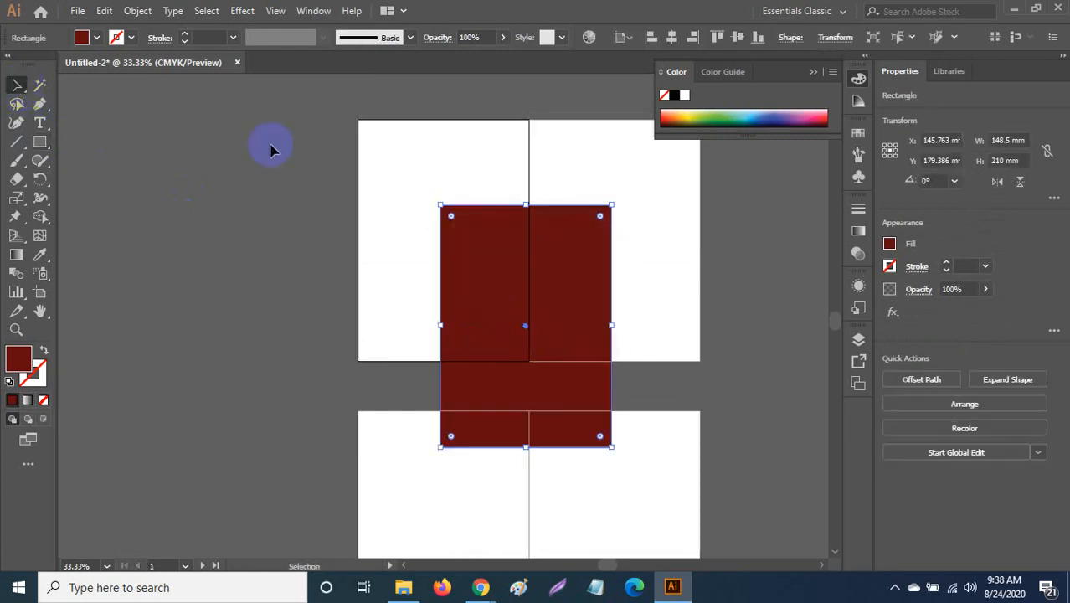
Step: Replace the misplaced dark red rectangle with a pasted copy aligned to the left and top edges of the first artboard
{"action": "key", "text": "Delete"}
{"action": "left_click", "coordinate": [397, 198]}
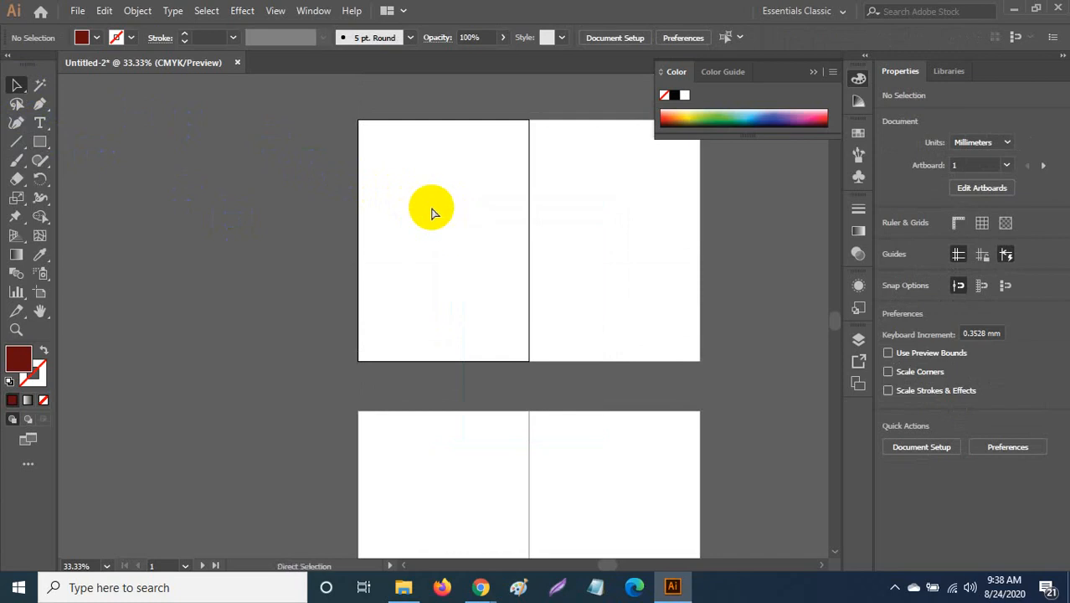
{"action": "scroll", "coordinate": [431, 213], "scroll_direction": "up", "scroll_amount": 1}
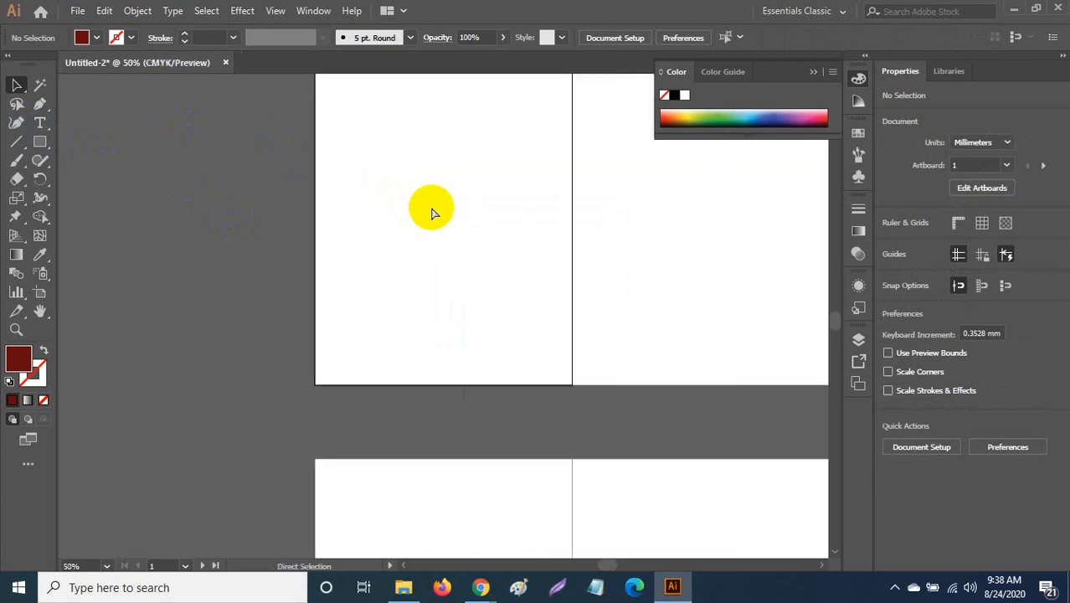
{"action": "scroll", "coordinate": [433, 204], "scroll_direction": "up", "scroll_amount": 2}
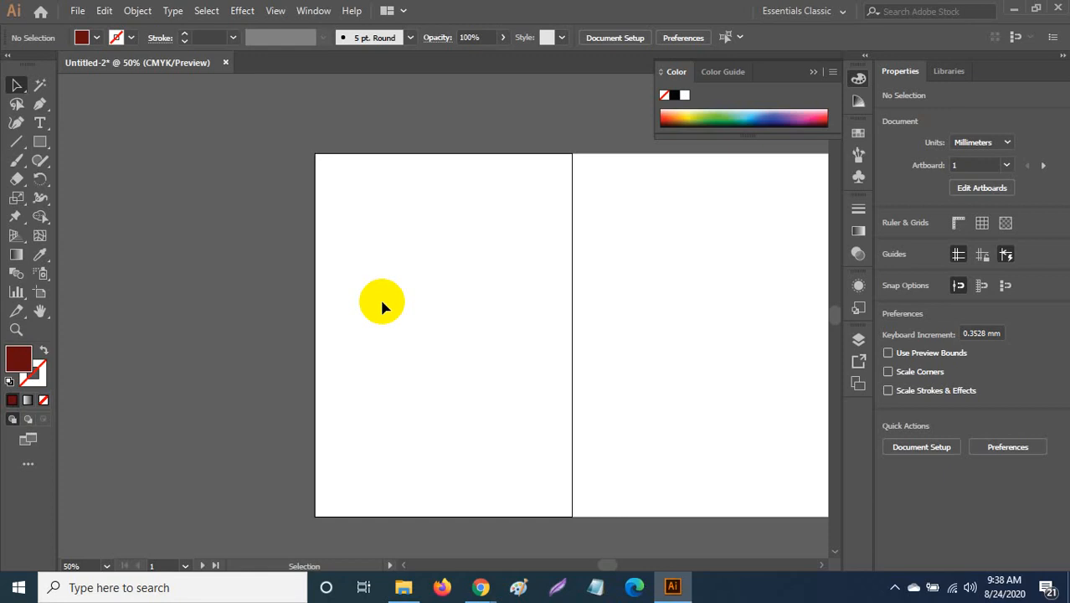
{"action": "key", "text": "ctrl+v"}
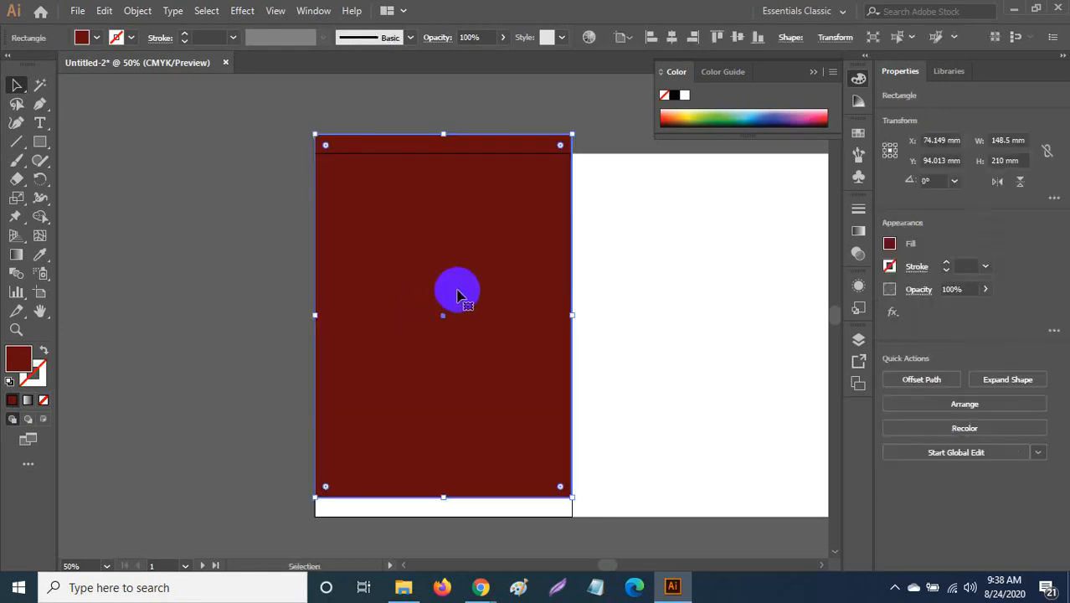
{"action": "left_click_drag", "start_coordinate": [461, 289], "coordinate": [485, 347]}
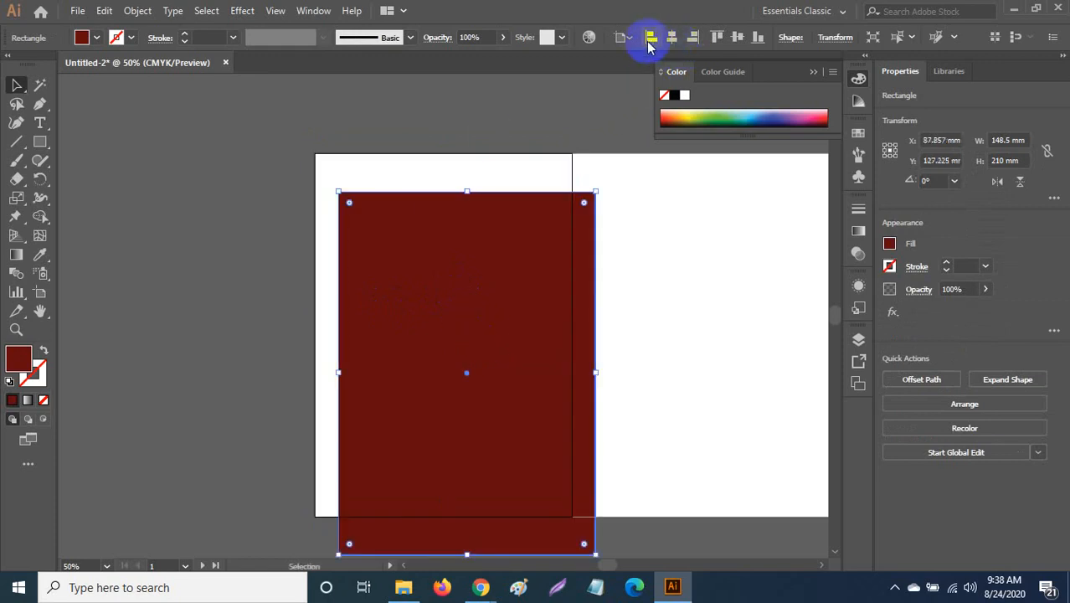
{"action": "left_click", "coordinate": [650, 37]}
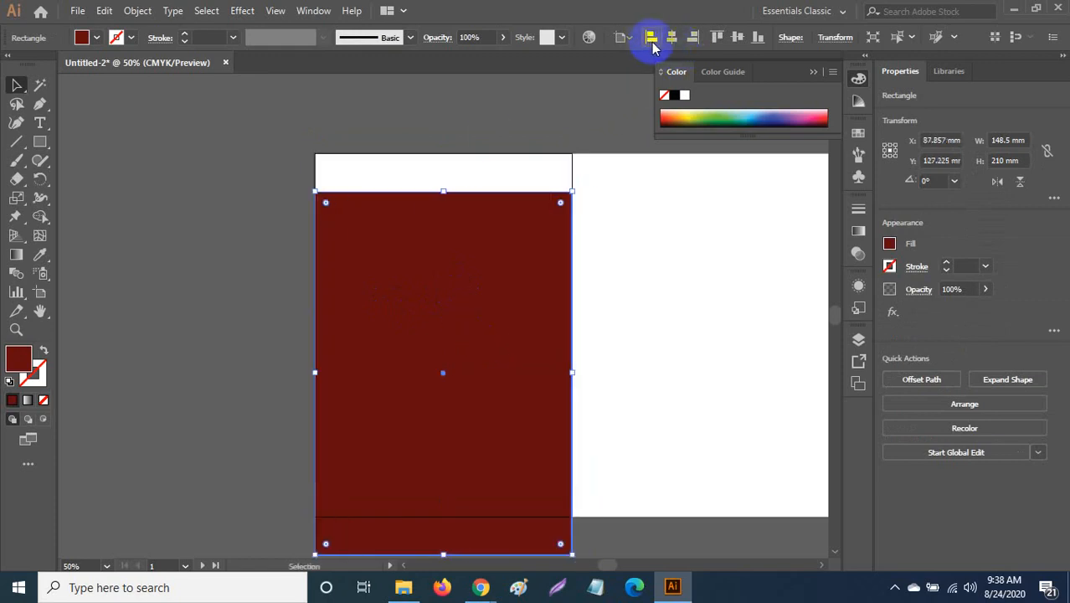
{"action": "left_click", "coordinate": [716, 39]}
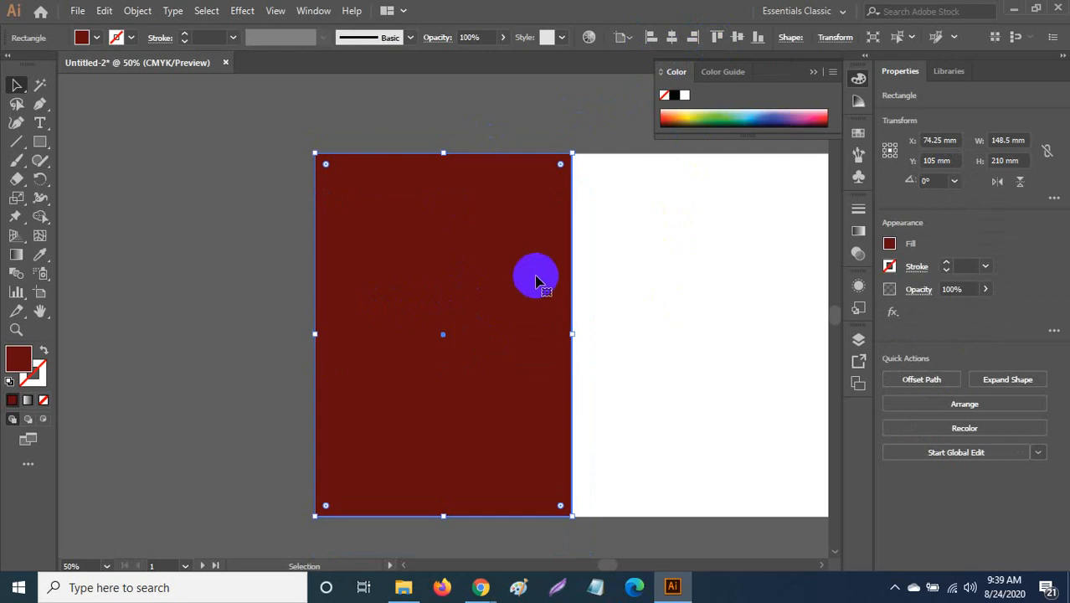
{"action": "key", "text": "a"}
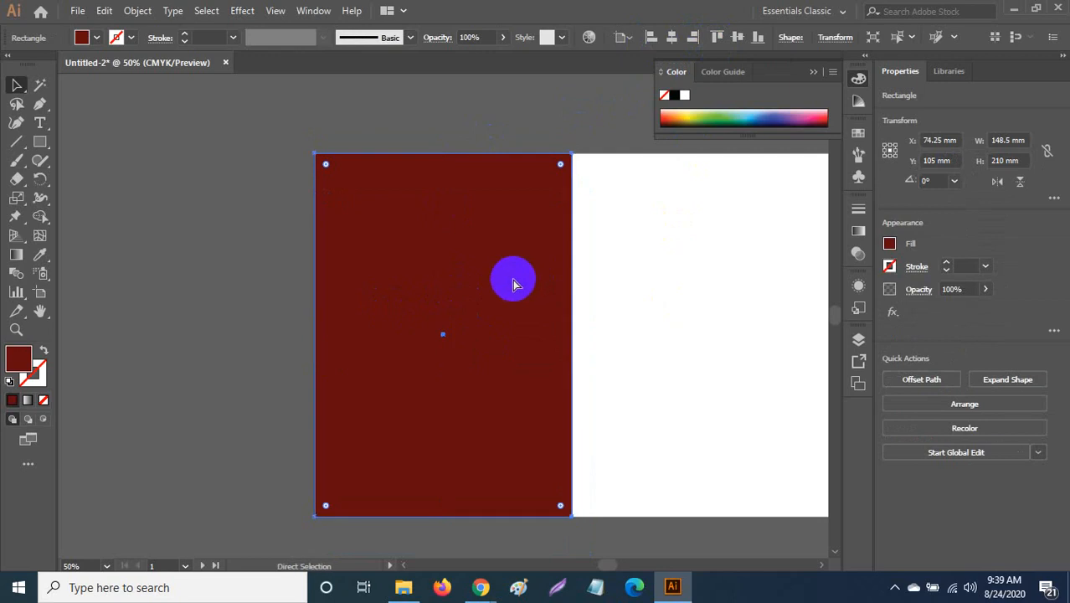
{"action": "key", "text": "v"}
Step: Paste another copy of the dark red rectangle and align it to the right and top edges of the third artboard
{"action": "left_click", "coordinate": [698, 301]}
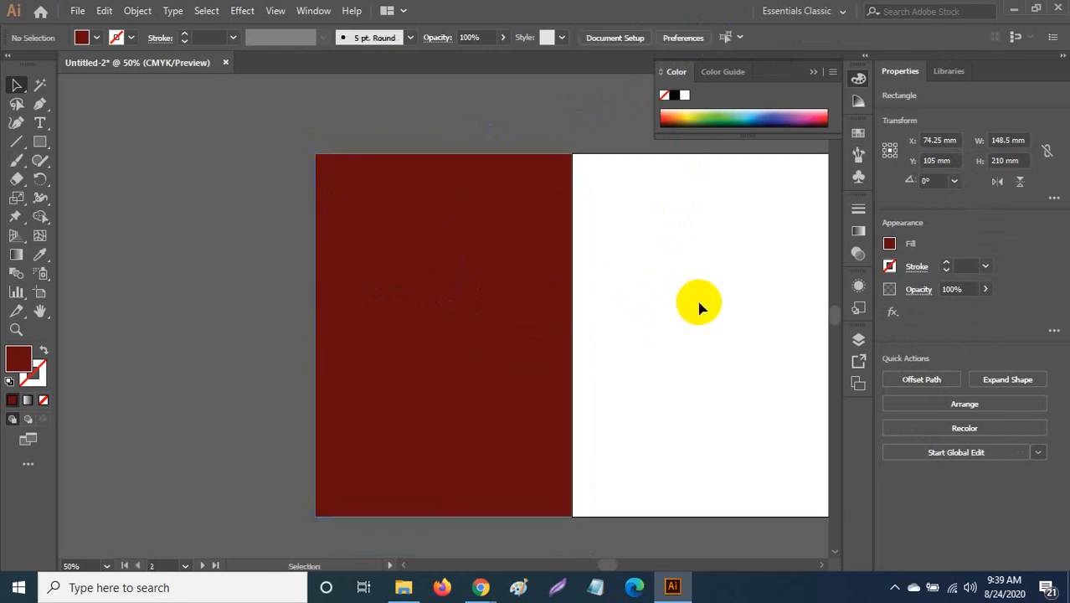
{"action": "scroll", "coordinate": [697, 308], "scroll_direction": "down", "scroll_amount": 2}
{"action": "scroll", "coordinate": [696, 307], "scroll_direction": "down", "scroll_amount": 4}
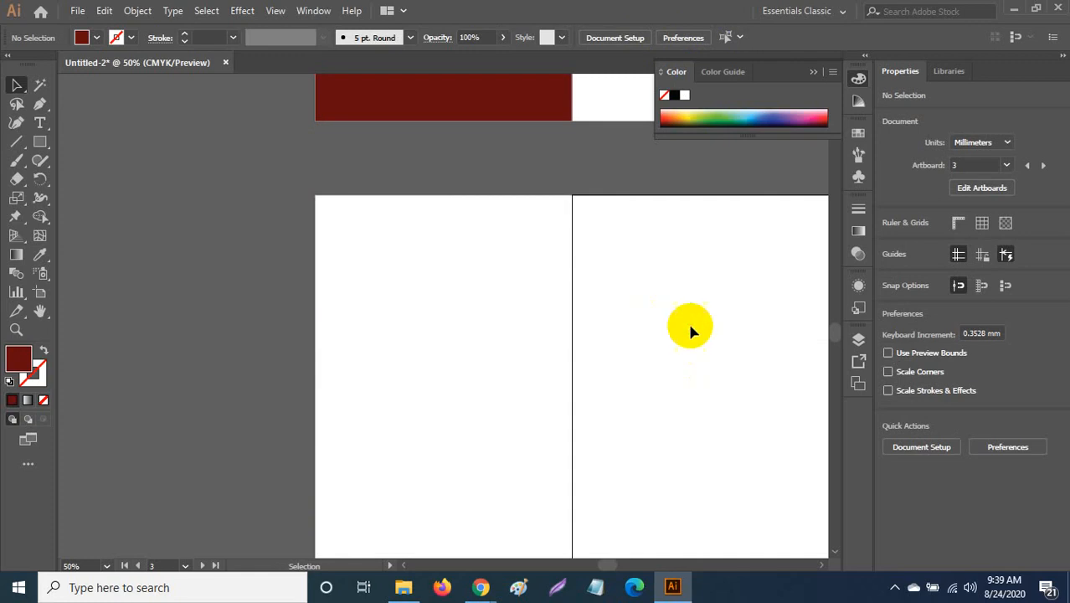
{"action": "key", "text": "ctrl+minus"}
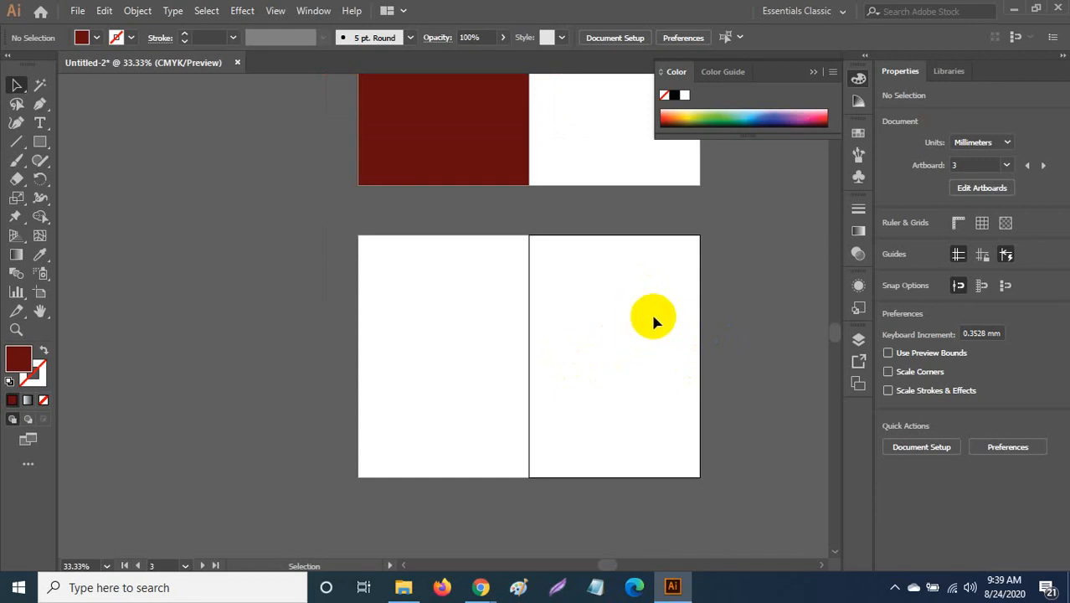
{"action": "key", "text": "ctrl+v"}
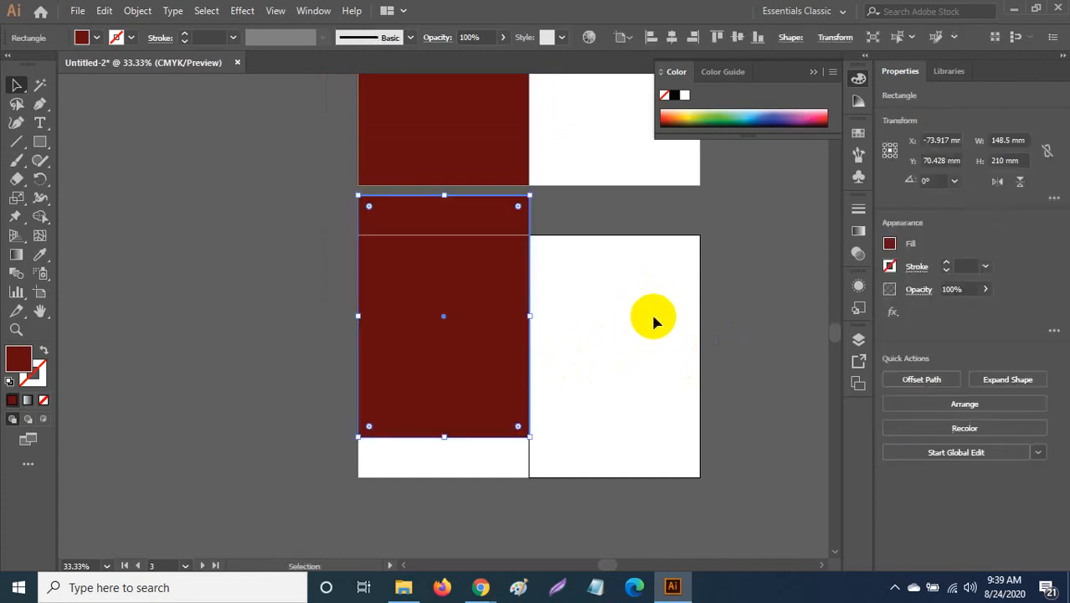
{"action": "left_click", "coordinate": [693, 38]}
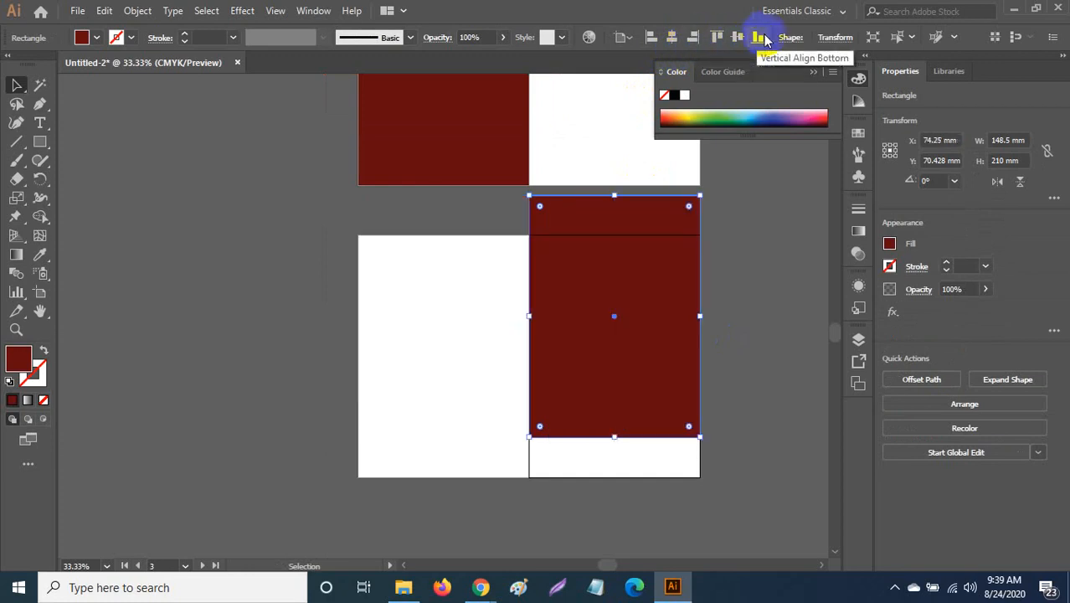
{"action": "left_click", "coordinate": [717, 38]}
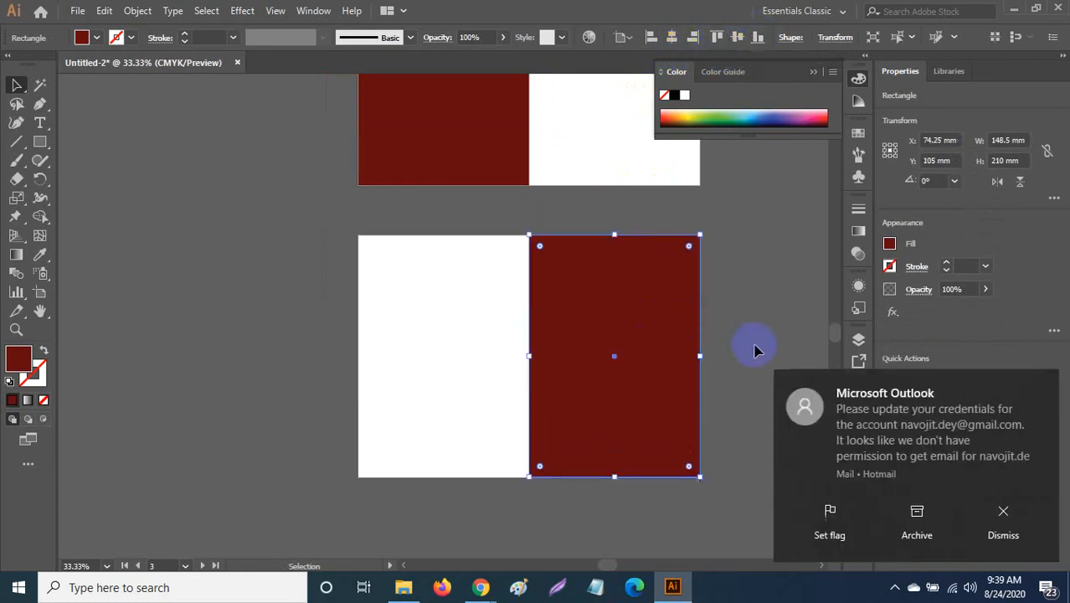
Step: Review the rectangle placement across the upper and lower artboard pairs and dismiss the mail notification
{"action": "scroll", "coordinate": [755, 343], "scroll_direction": "up", "scroll_amount": 3}
{"action": "left_click", "coordinate": [769, 265]}
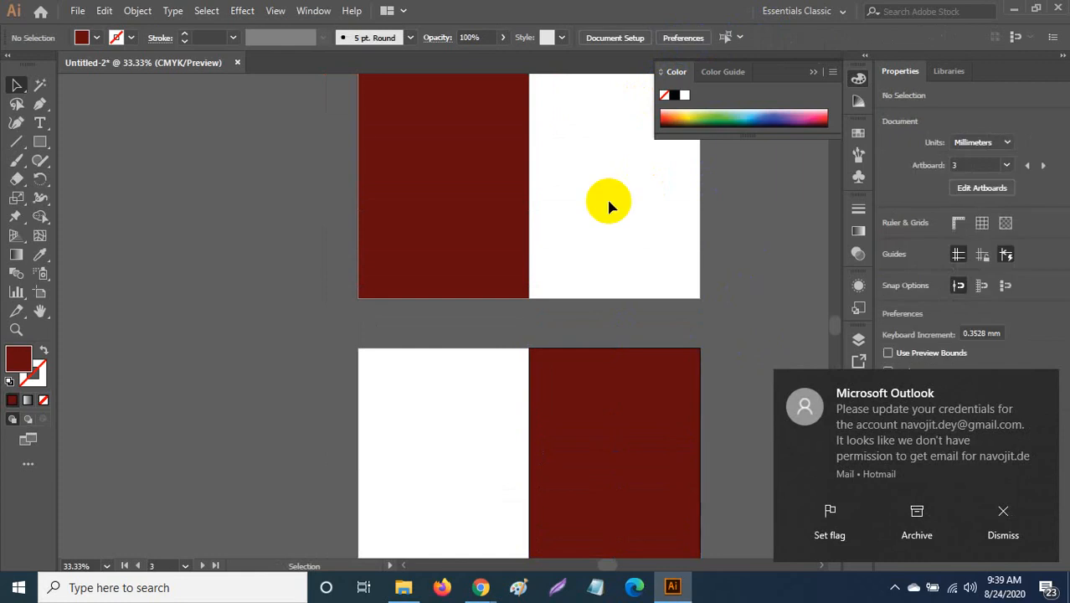
{"action": "scroll", "coordinate": [592, 341], "scroll_direction": "up", "scroll_amount": 1}
{"action": "scroll", "coordinate": [633, 408], "scroll_direction": "down", "scroll_amount": 3}
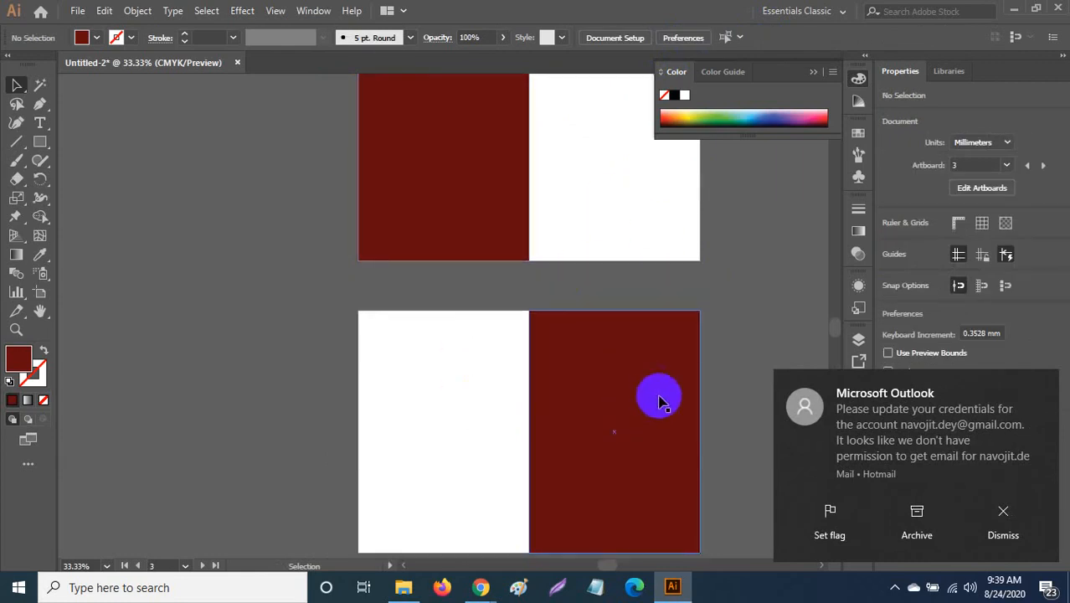
{"action": "scroll", "coordinate": [662, 398], "scroll_direction": "up", "scroll_amount": 4}
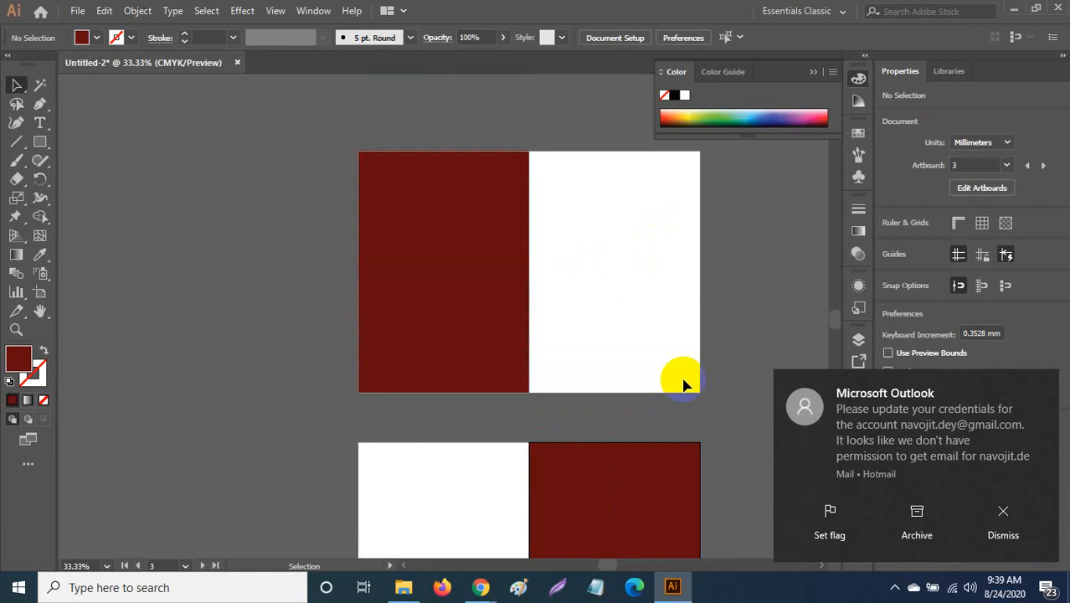
{"action": "scroll", "coordinate": [685, 383], "scroll_direction": "down", "scroll_amount": 2}
{"action": "left_click", "coordinate": [1012, 526]}
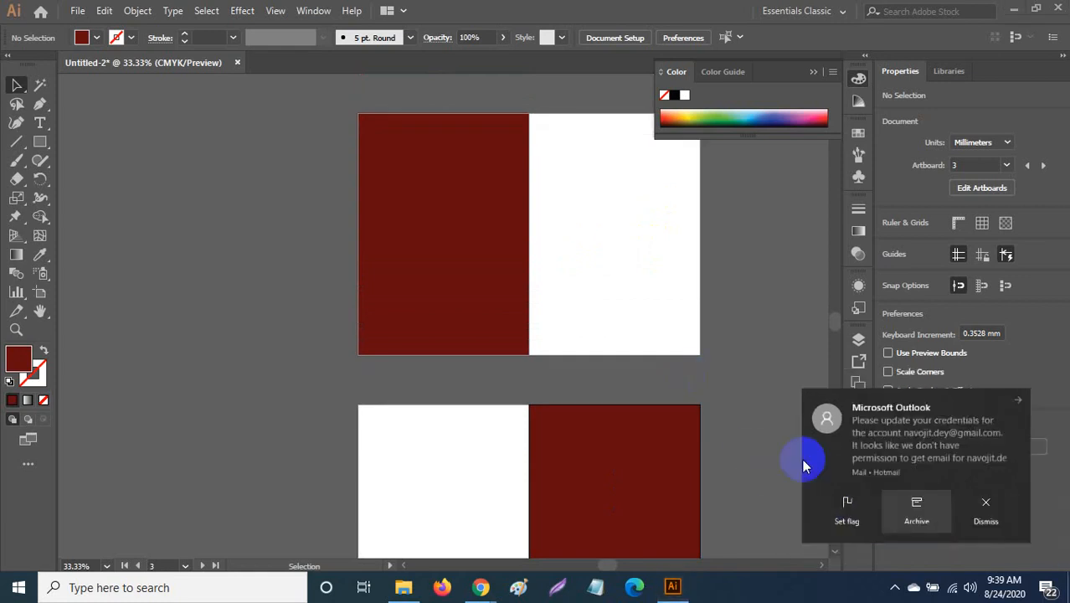
{"action": "scroll", "coordinate": [748, 414], "scroll_direction": "up", "scroll_amount": 2}
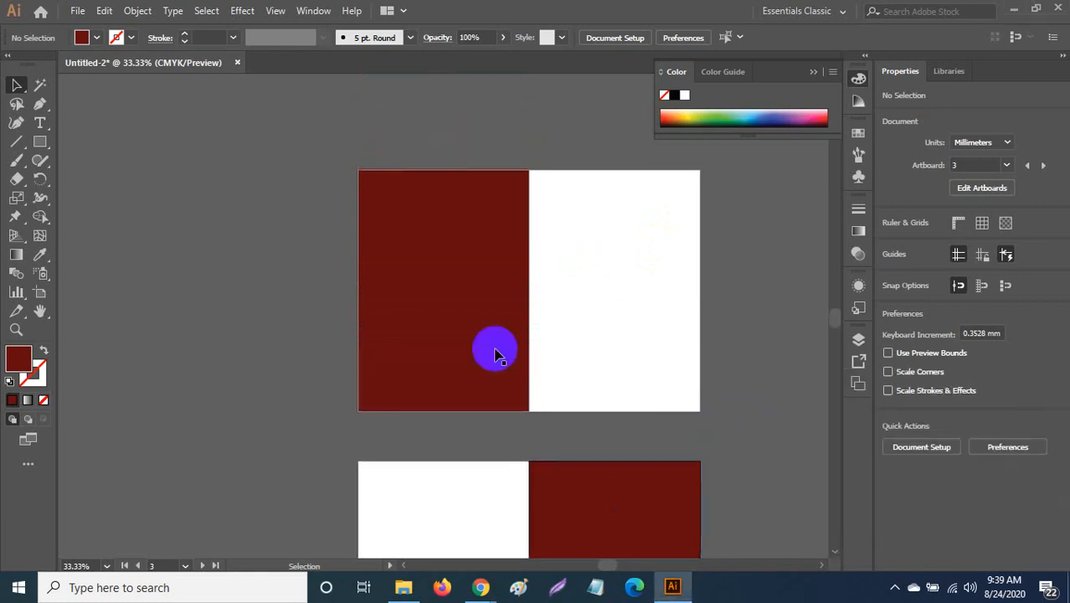
{"action": "scroll", "coordinate": [371, 297], "scroll_direction": "up", "scroll_amount": 1}
{"action": "left_click", "coordinate": [435, 290]}
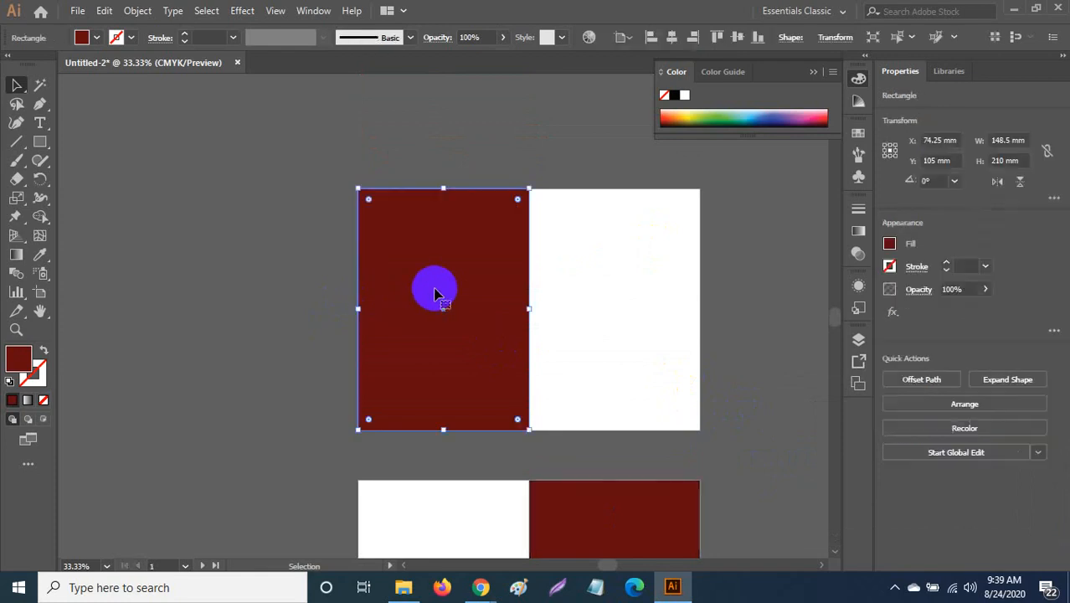
Step: Add a point text on the empty second artboard, trying a 100 pt font size and settling on 72 pt
{"action": "left_click", "coordinate": [661, 249]}
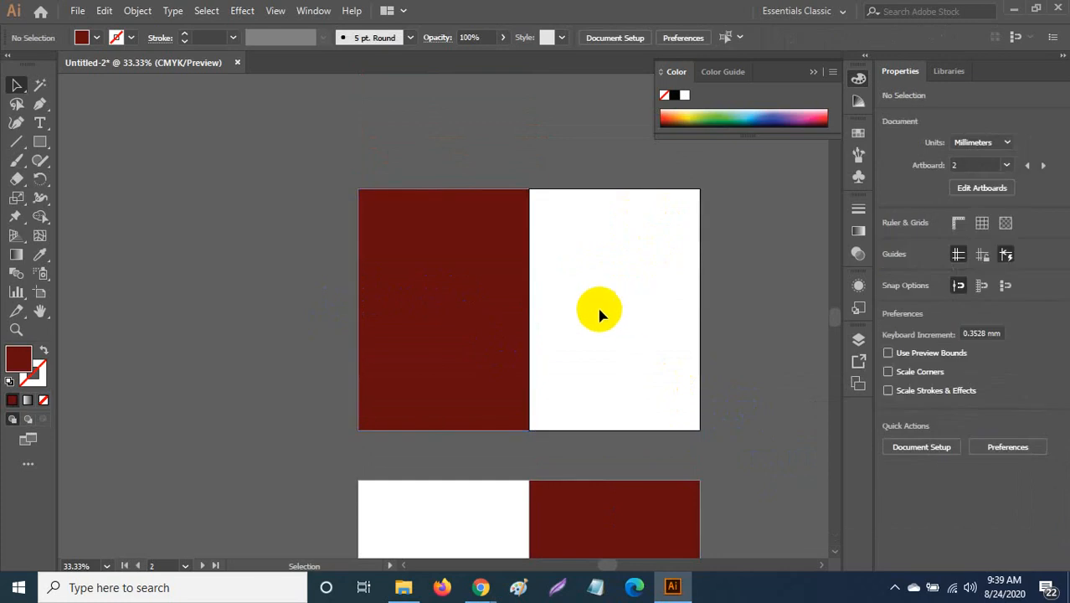
{"action": "key", "text": "t"}
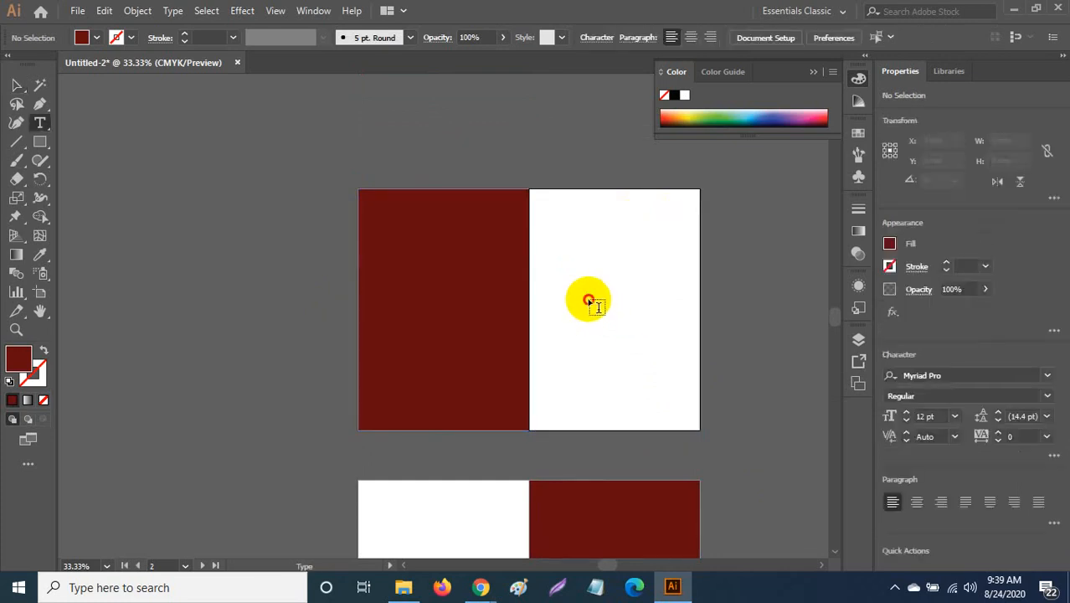
{"action": "left_click", "coordinate": [589, 298]}
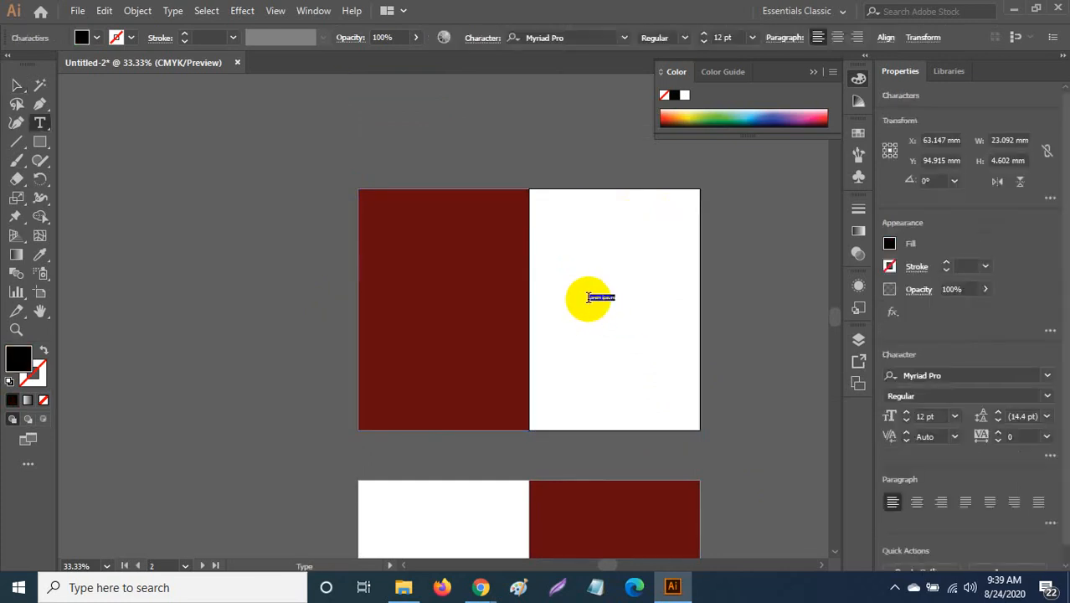
{"action": "left_click", "coordinate": [722, 37]}
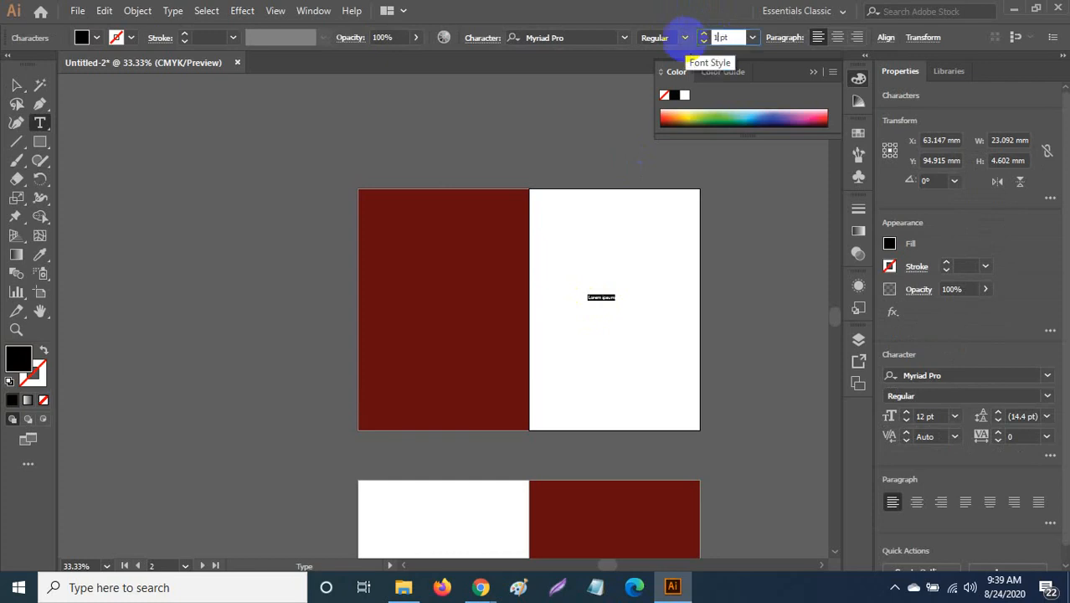
{"action": "type", "text": "100"}
{"action": "key", "text": "Return"}
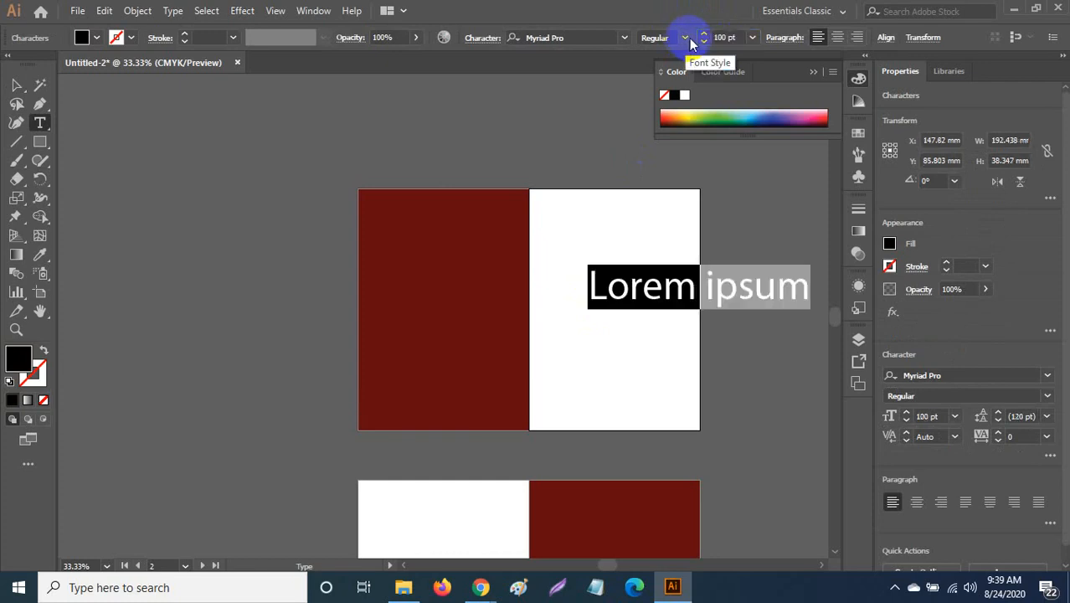
{"action": "left_click", "coordinate": [720, 38]}
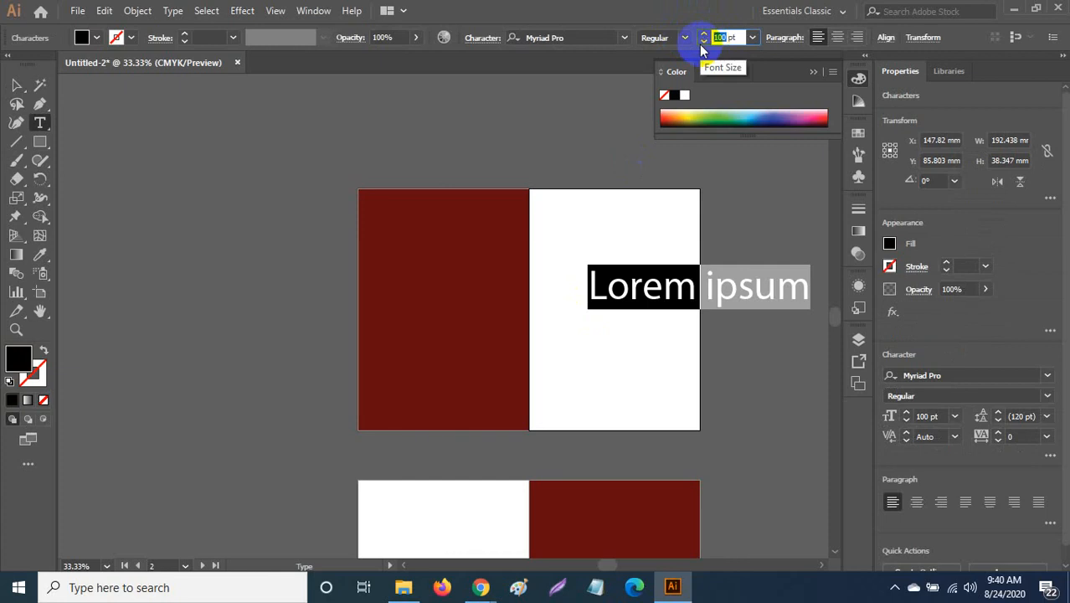
{"action": "type", "text": "72"}
{"action": "key", "text": "Return"}
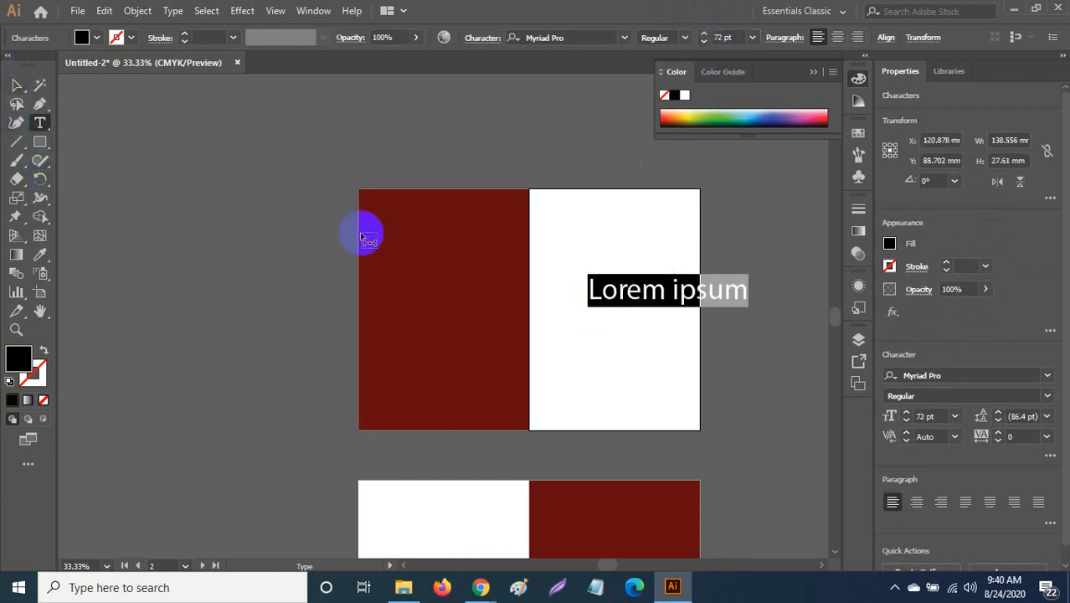
Step: Replace the placeholder text with "Fornt" and move it slightly down toward the middle of the second artboard
{"action": "type", "text": "Fr"}
{"action": "type", "text": "rnt"}
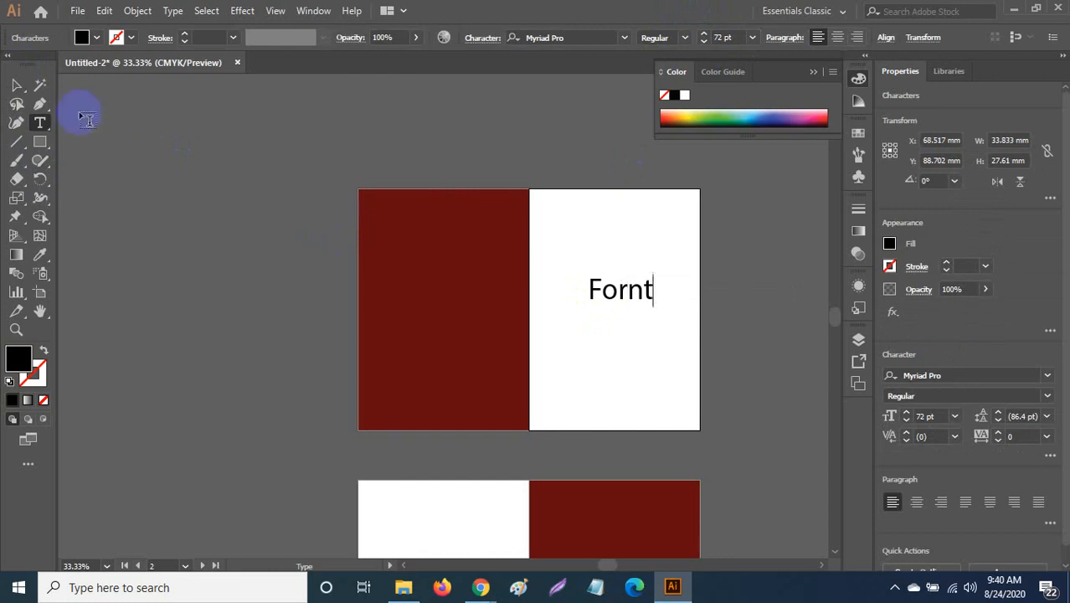
{"action": "left_click", "coordinate": [16, 85]}
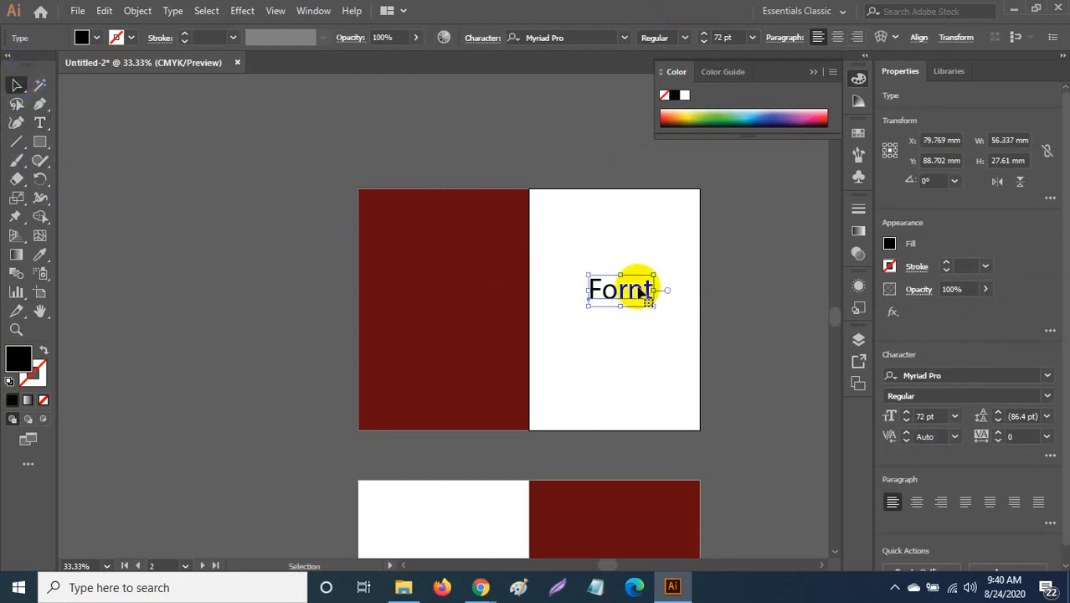
{"action": "mouse_move", "coordinate": [641, 290]}
{"action": "left_mouse_down"}
{"action": "mouse_move", "coordinate": [628, 315]}
{"action": "mouse_move", "coordinate": [640, 310]}
{"action": "left_mouse_up"}
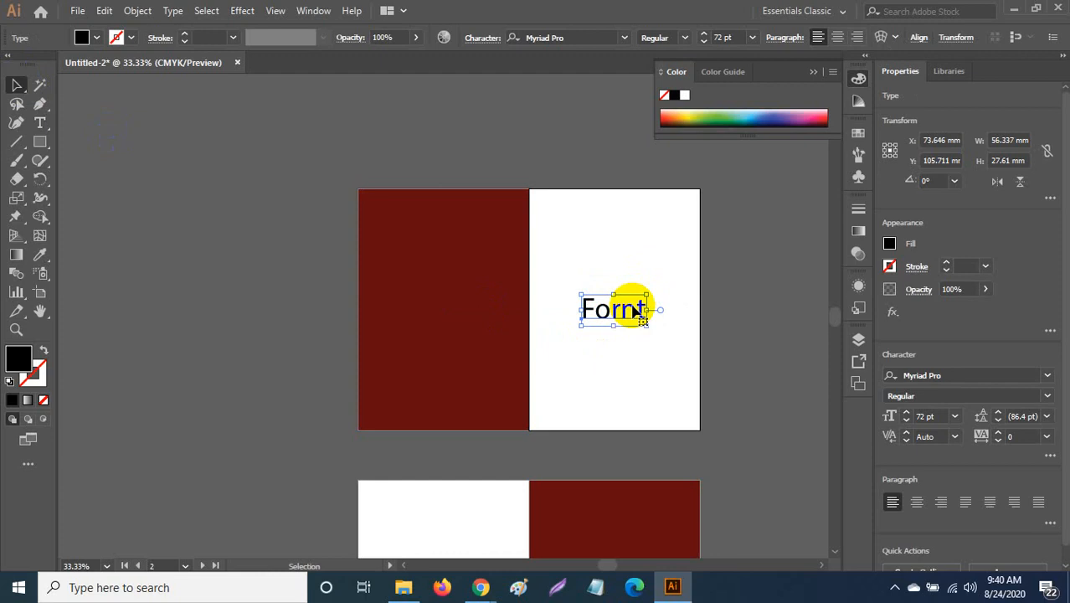
Step: Extend the label to "Fornt Page" and move it within the second artboard to about X 79 mm, Y 116 mm
{"action": "key", "text": "t"}
{"action": "left_click", "coordinate": [638, 309]}
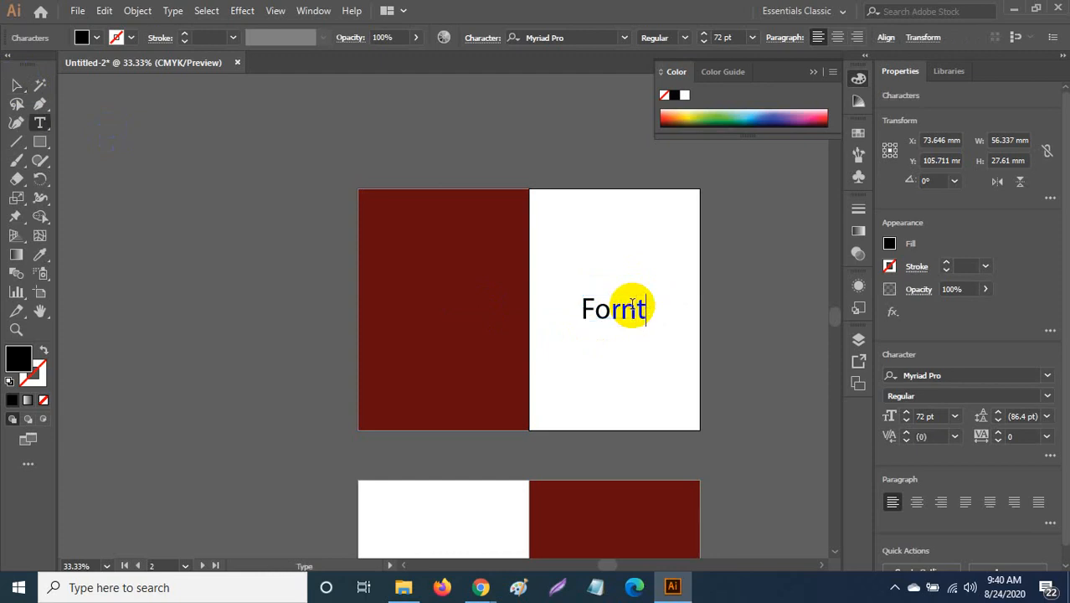
{"action": "type", "text": "Page"}
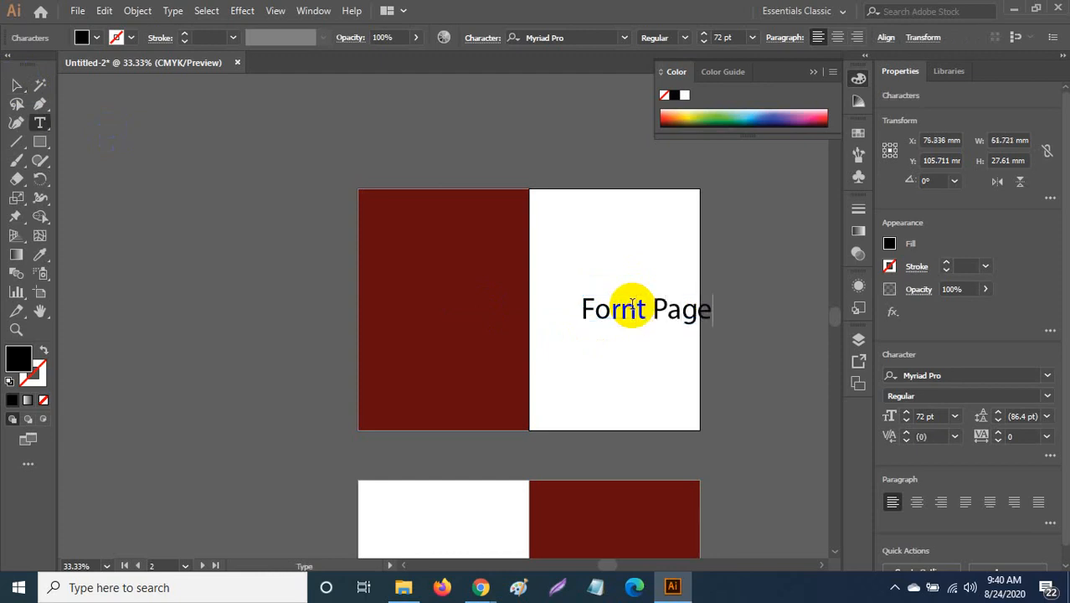
{"action": "left_click", "coordinate": [17, 85]}
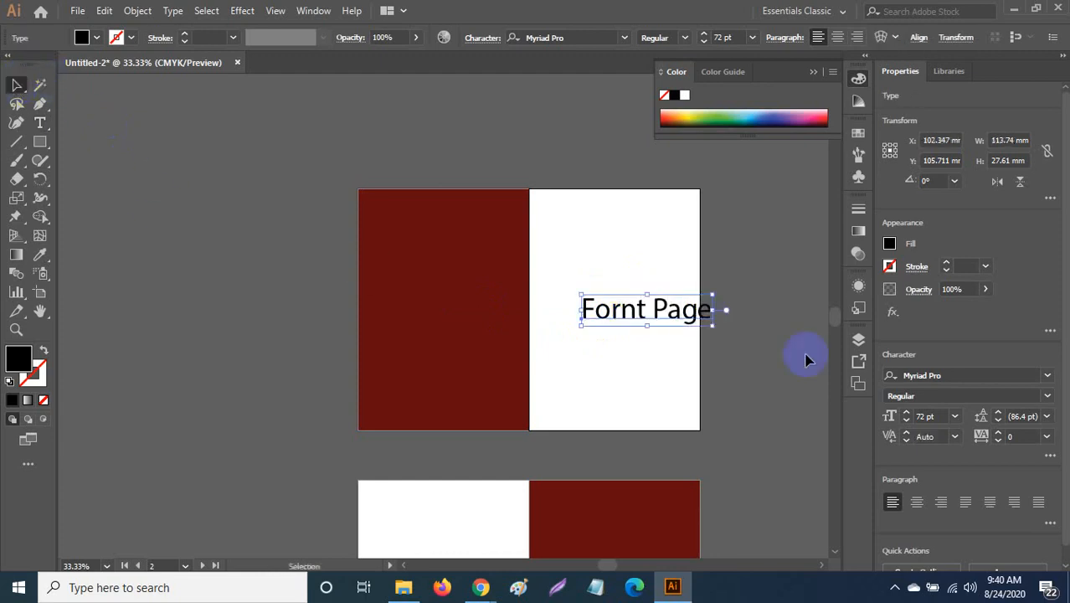
{"action": "left_click_drag", "start_coordinate": [686, 319], "coordinate": [665, 330]}
{"action": "scroll", "coordinate": [662, 328], "scroll_direction": "down", "scroll_amount": 2}
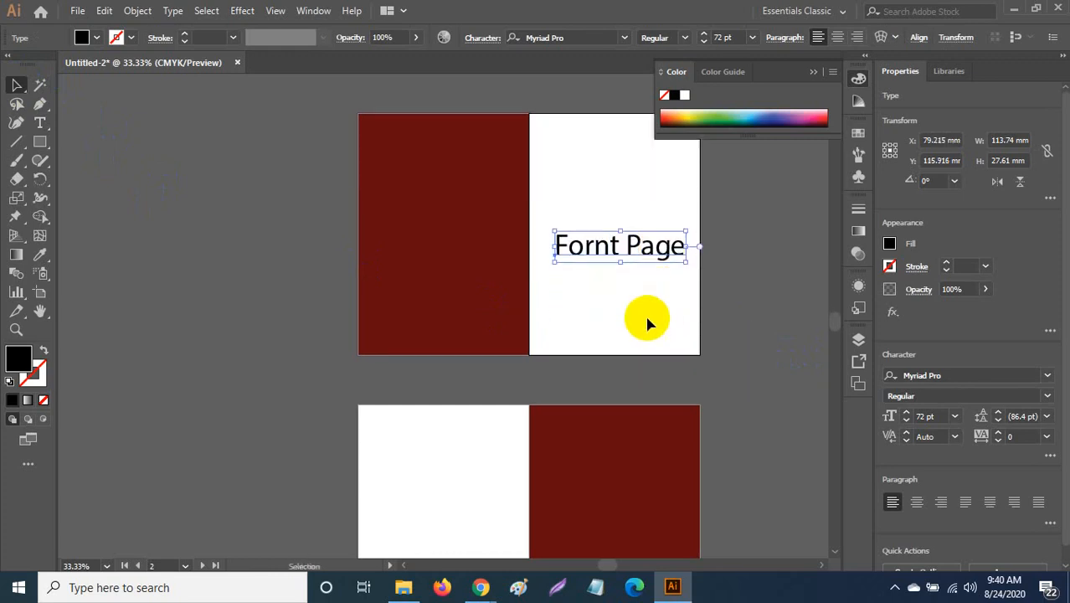
{"action": "scroll", "coordinate": [674, 333], "scroll_direction": "down", "scroll_amount": 2}
{"action": "scroll", "coordinate": [674, 333], "scroll_direction": "up", "scroll_amount": 3}
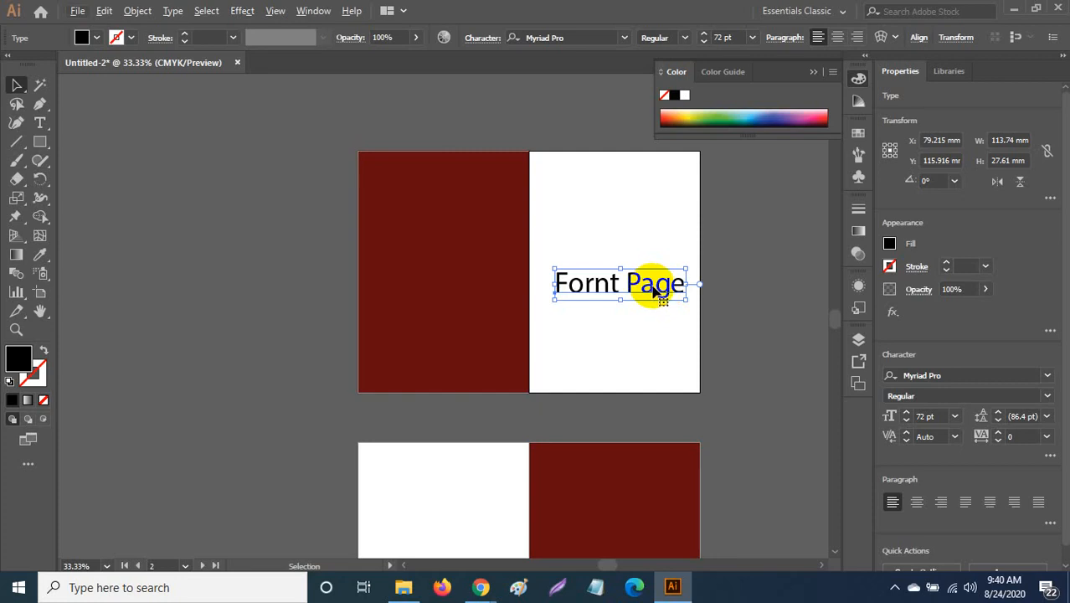
Step: Review the lower artboard pair against the front page label and select the lower dark red background rectangle
{"action": "scroll", "coordinate": [654, 290], "scroll_direction": "down", "scroll_amount": 3}
{"action": "scroll", "coordinate": [654, 289], "scroll_direction": "down", "scroll_amount": 1}
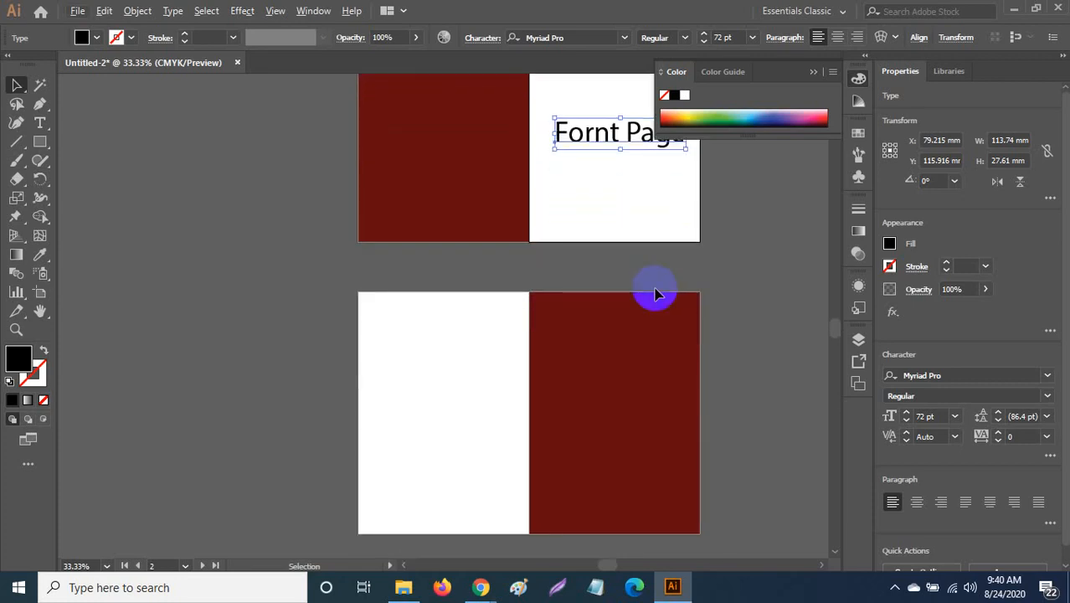
{"action": "scroll", "coordinate": [655, 293], "scroll_direction": "up", "scroll_amount": 1}
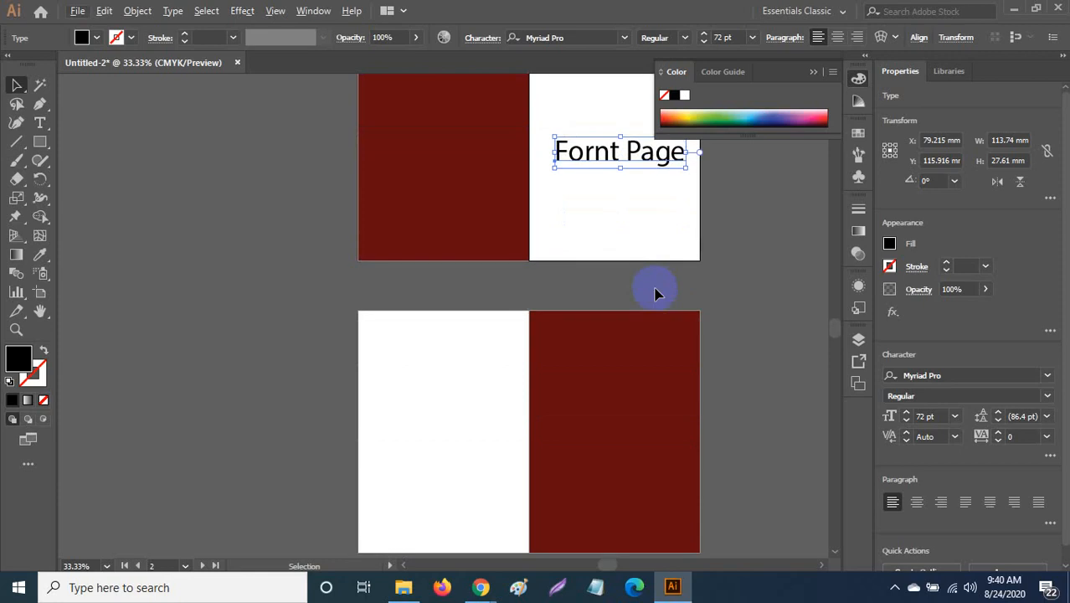
{"action": "scroll", "coordinate": [656, 293], "scroll_direction": "down", "scroll_amount": 3}
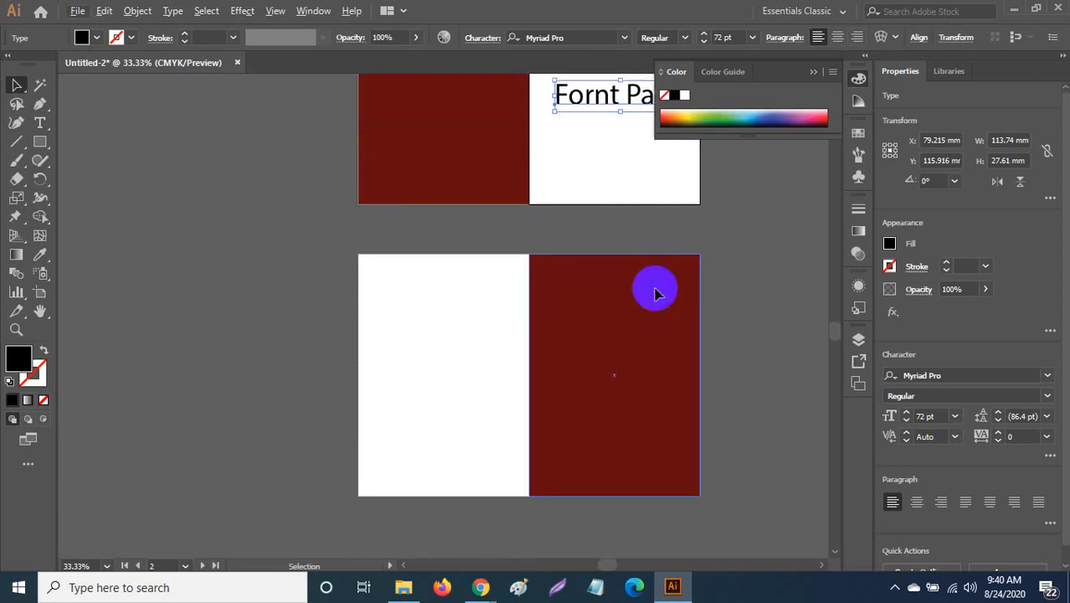
{"action": "left_click", "coordinate": [658, 329]}
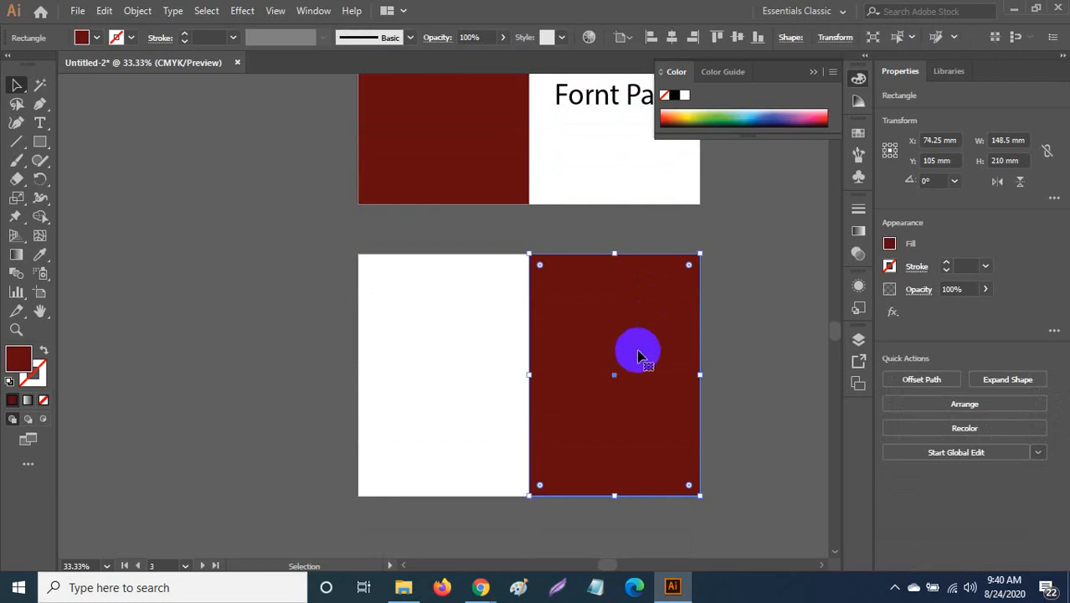
{"action": "scroll", "coordinate": [639, 358], "scroll_direction": "up", "scroll_amount": 5}
{"action": "scroll", "coordinate": [638, 357], "scroll_direction": "down", "scroll_amount": 2}
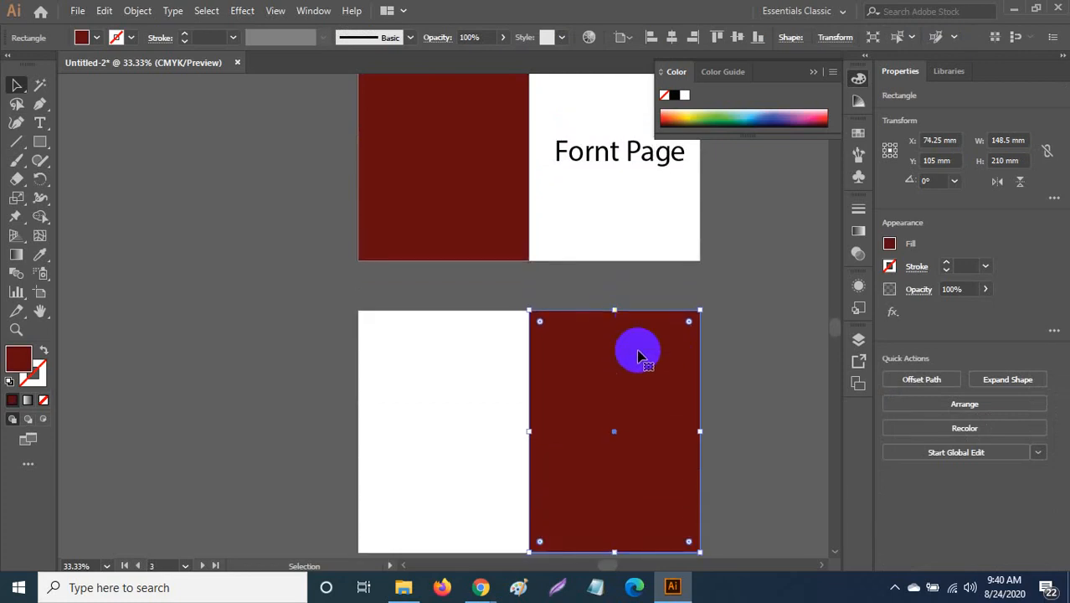
Step: Extend the front label to "Fornt Page/" with "Cover" on a second line, and move it to about X 76 mm, Y 98 mm
{"action": "scroll", "coordinate": [639, 353], "scroll_direction": "up", "scroll_amount": 5}
{"action": "double_click", "coordinate": [652, 252]}
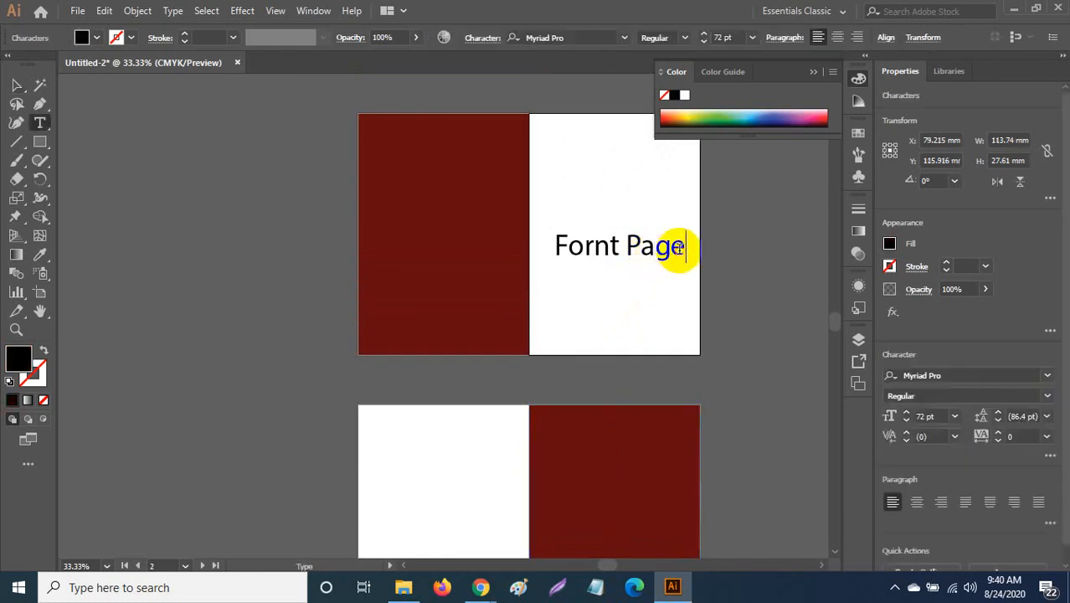
{"action": "type", "text": "/"}
{"action": "key", "text": "Return"}
{"action": "type", "text": "Cover"}
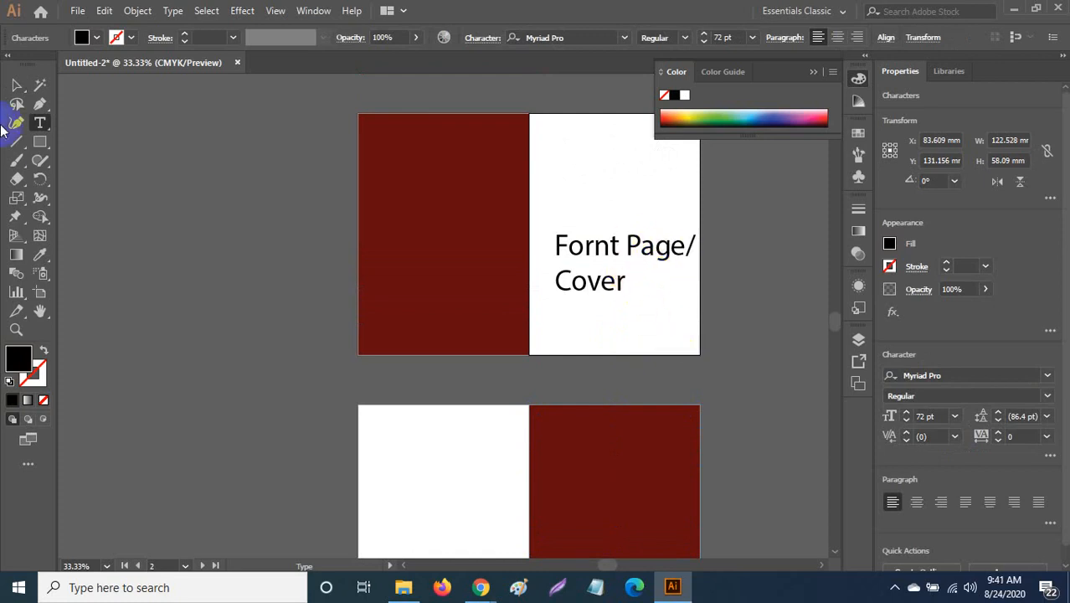
{"action": "left_click", "coordinate": [13, 87]}
{"action": "left_click_drag", "start_coordinate": [590, 251], "coordinate": [584, 217]}
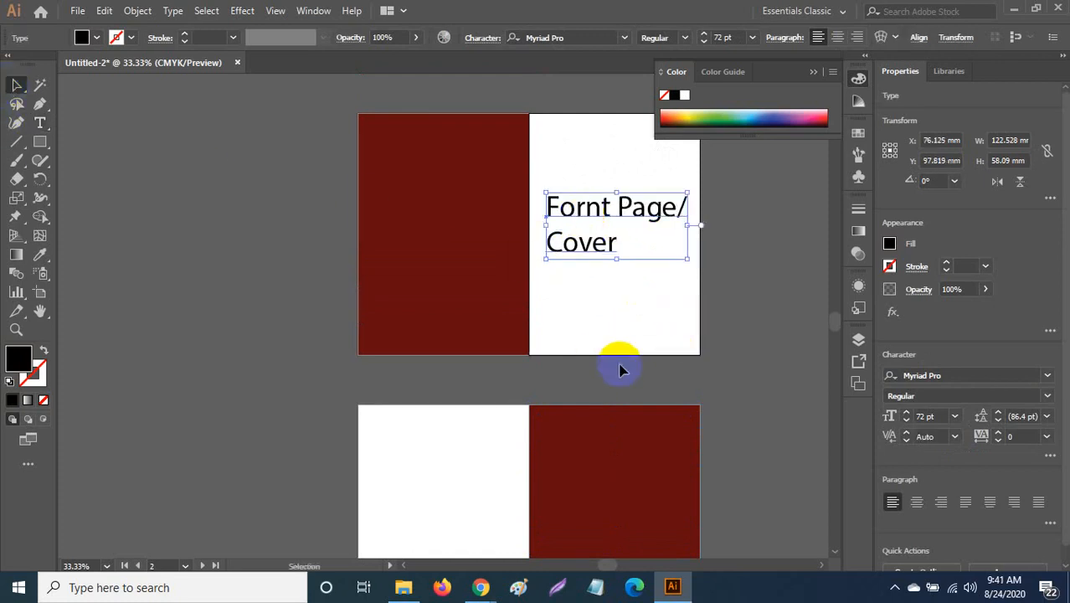
{"action": "left_click", "coordinate": [779, 307]}
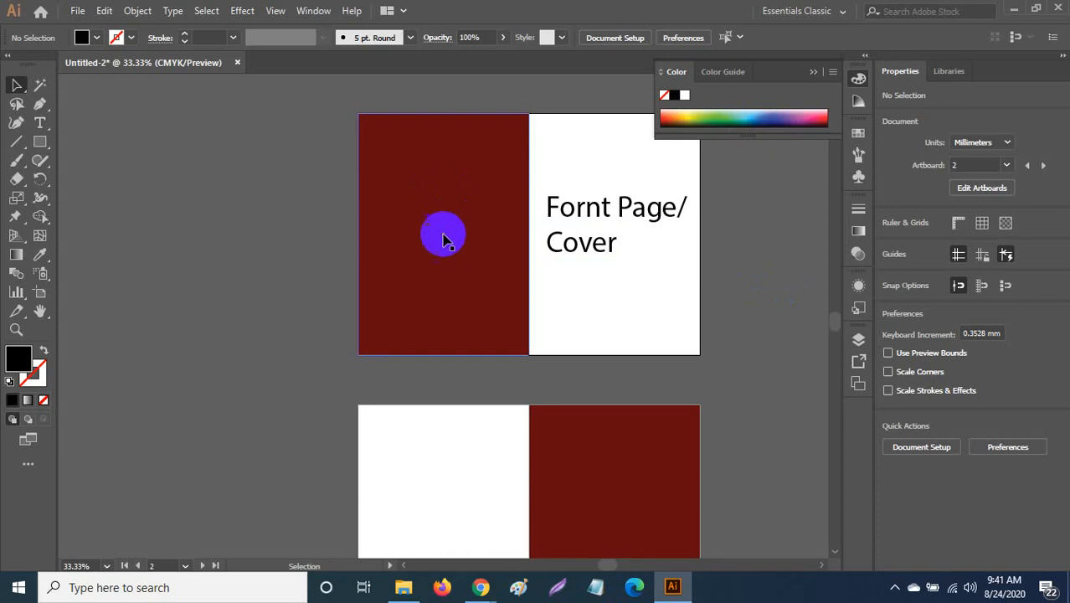
Step: Copy the front cover label straight across onto the upper dark red artboard and give the copy a sampled white fill
{"action": "left_click", "coordinate": [588, 216]}
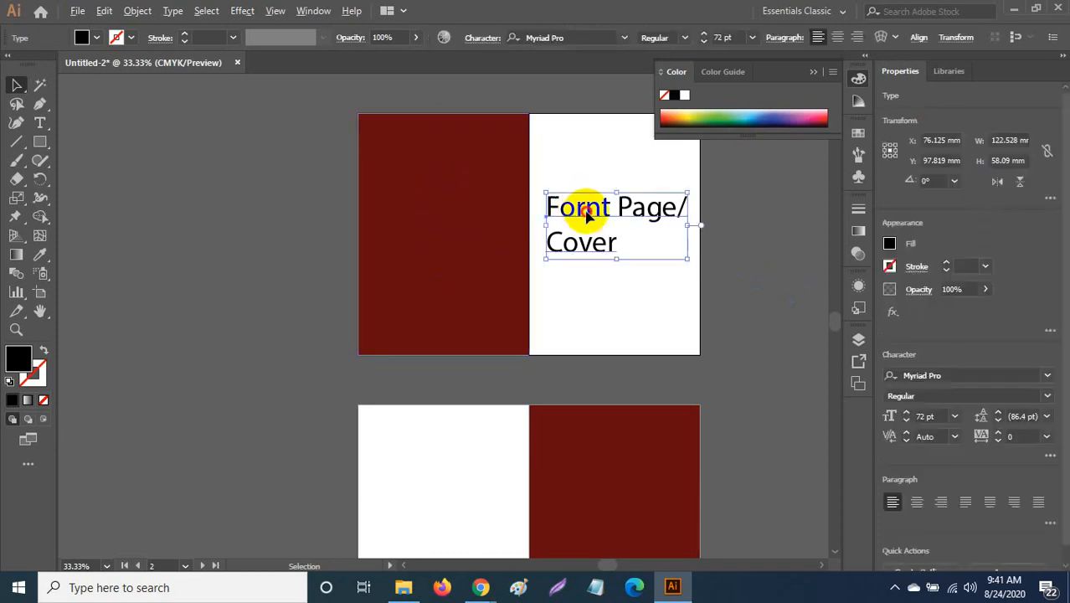
{"action": "left_click_drag", "start_coordinate": [589, 216], "coordinate": [419, 209]}
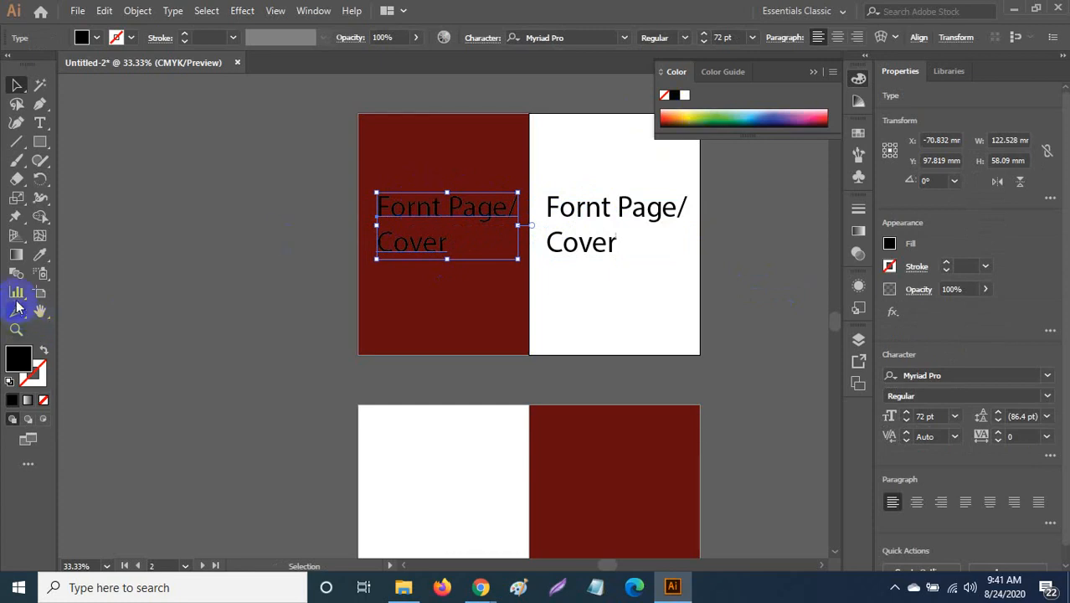
{"action": "left_click", "coordinate": [40, 254]}
{"action": "left_click", "coordinate": [377, 457]}
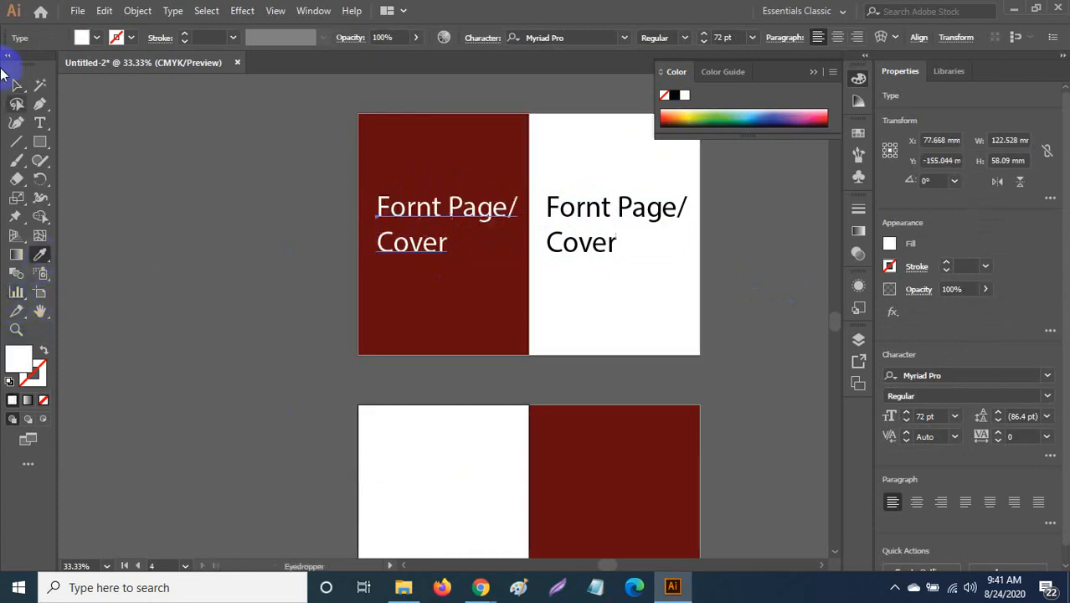
Step: Replace "Fornt" with "Back" in the white label so it reads "Back Page/ Cover"
{"action": "left_click", "coordinate": [17, 84]}
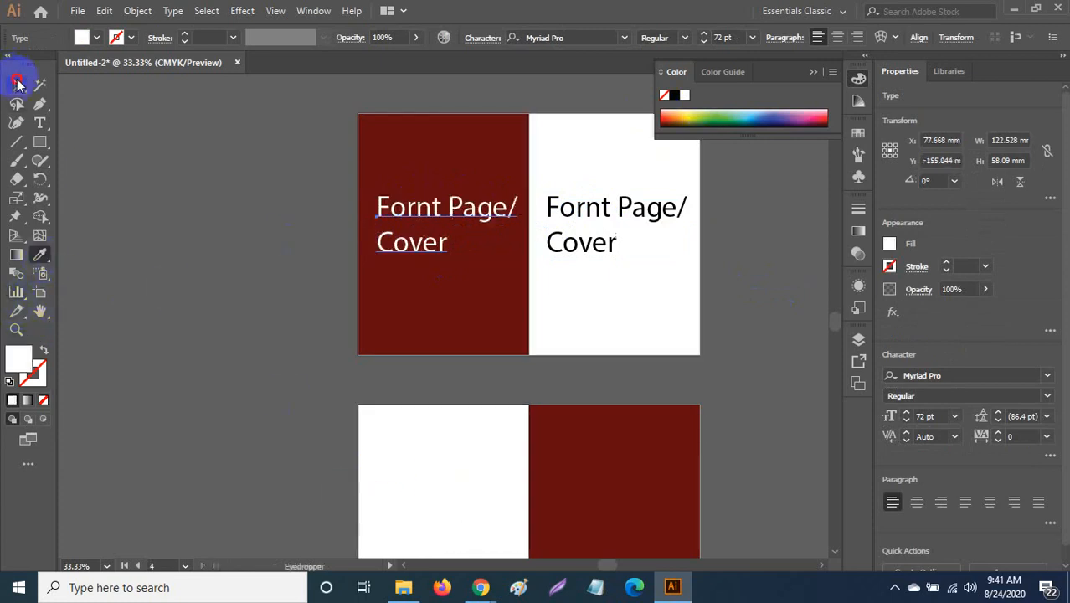
{"action": "double_click", "coordinate": [444, 210]}
{"action": "left_click_drag", "start_coordinate": [440, 208], "coordinate": [322, 208]}
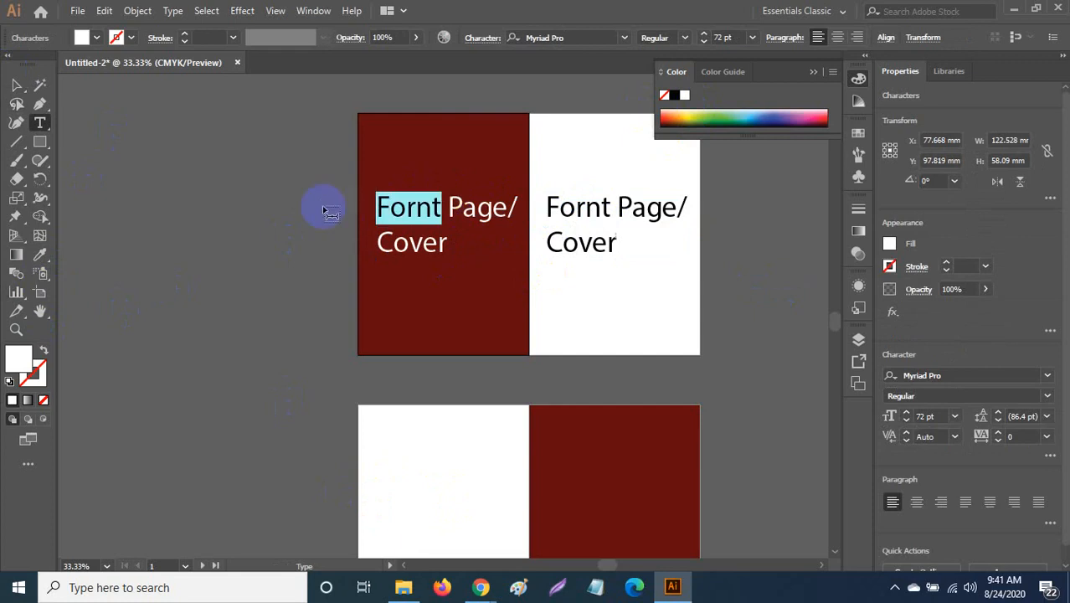
{"action": "type", "text": "Back"}
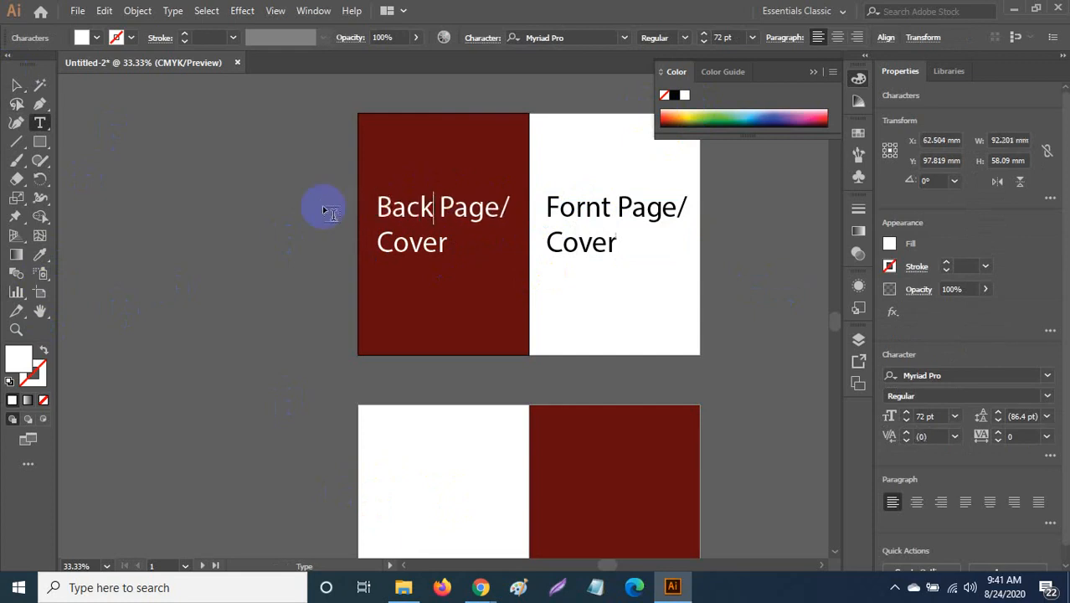
{"action": "left_click", "coordinate": [14, 84]}
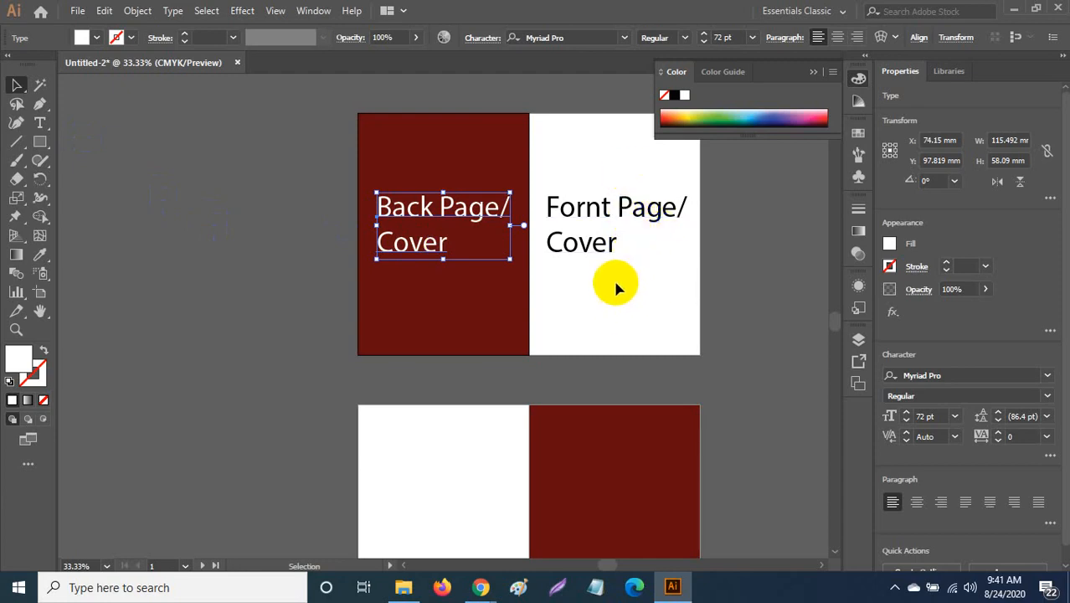
Step: Draw a rectangle about 80 x 30 mm below the front cover label and fill it with purple 6633CC
{"action": "left_click", "coordinate": [39, 141]}
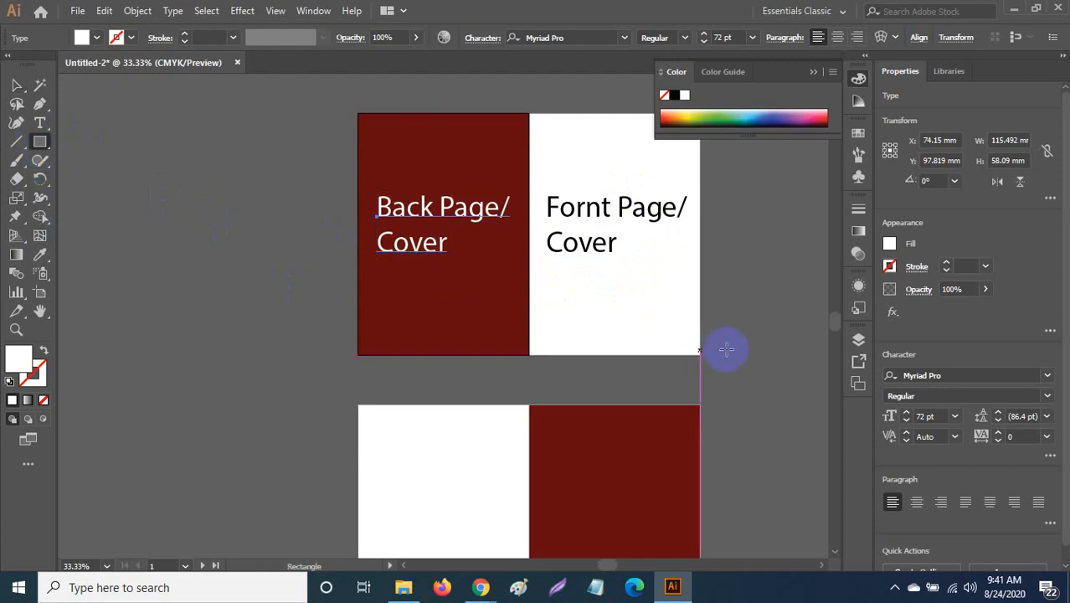
{"action": "left_click_drag", "start_coordinate": [570, 292], "coordinate": [666, 325]}
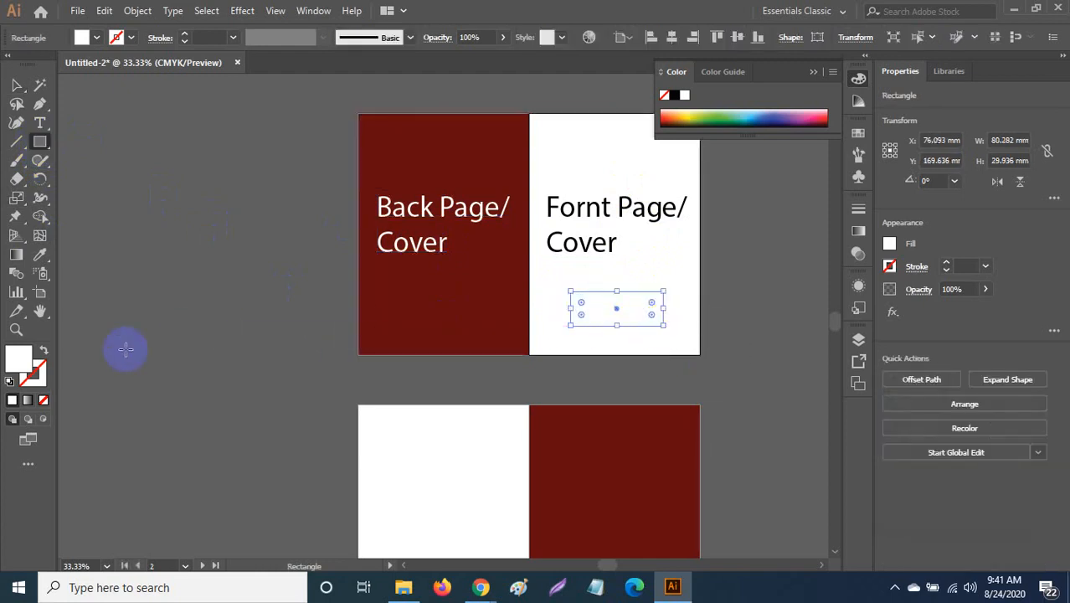
{"action": "left_click", "coordinate": [26, 366]}
{"action": "double_click", "coordinate": [25, 366]}
{"action": "left_click", "coordinate": [670, 280]}
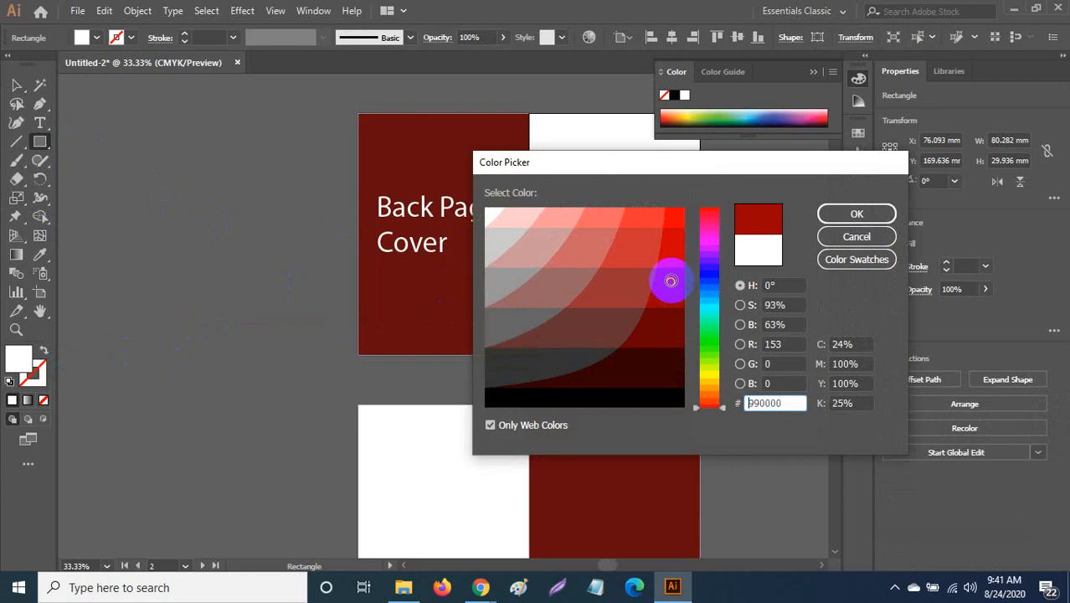
{"action": "left_click", "coordinate": [708, 257]}
{"action": "left_click", "coordinate": [659, 243]}
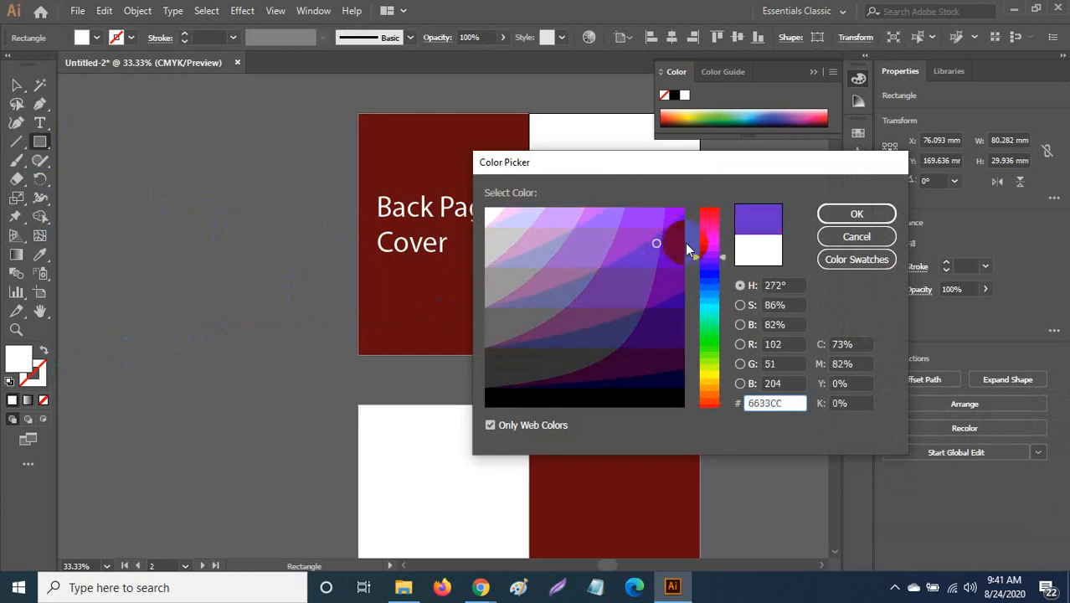
{"action": "left_click", "coordinate": [856, 213]}
{"action": "left_click", "coordinate": [17, 84]}
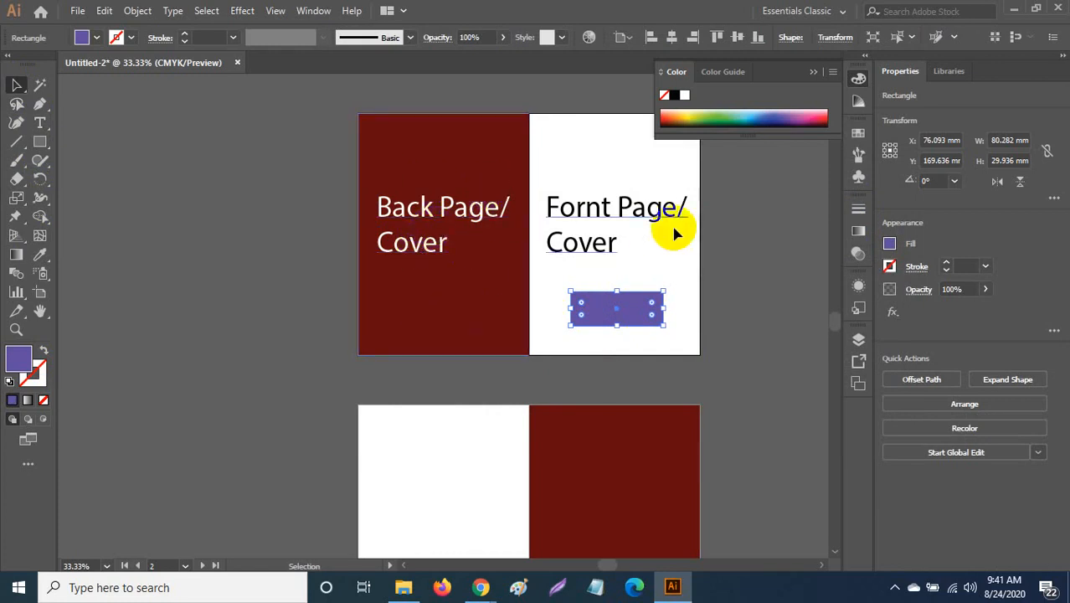
{"action": "scroll", "coordinate": [526, 335], "scroll_direction": "down", "scroll_amount": 3}
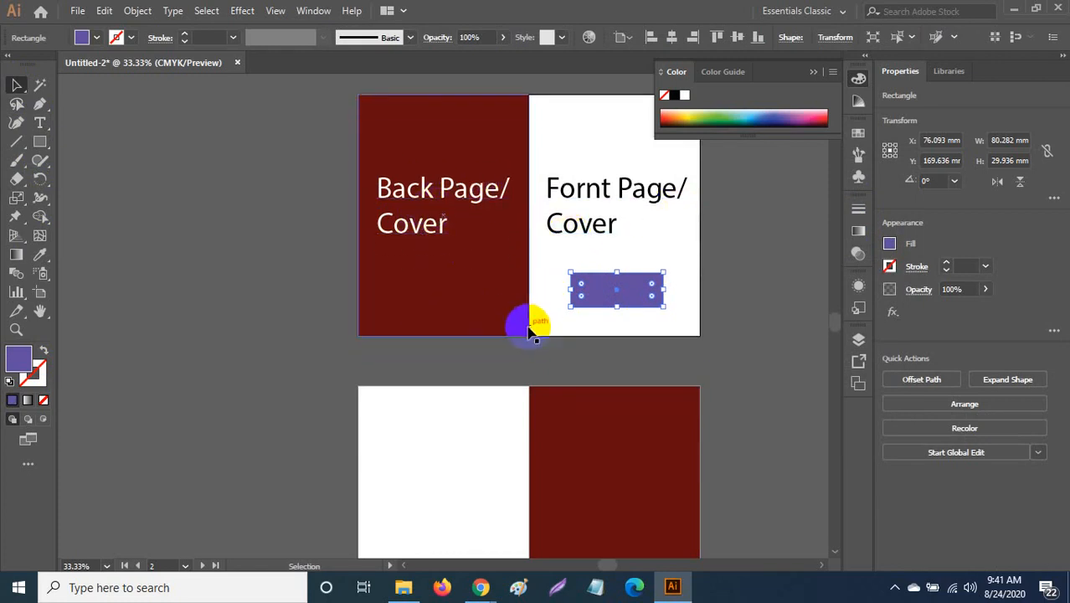
{"action": "scroll", "coordinate": [537, 319], "scroll_direction": "down", "scroll_amount": 4}
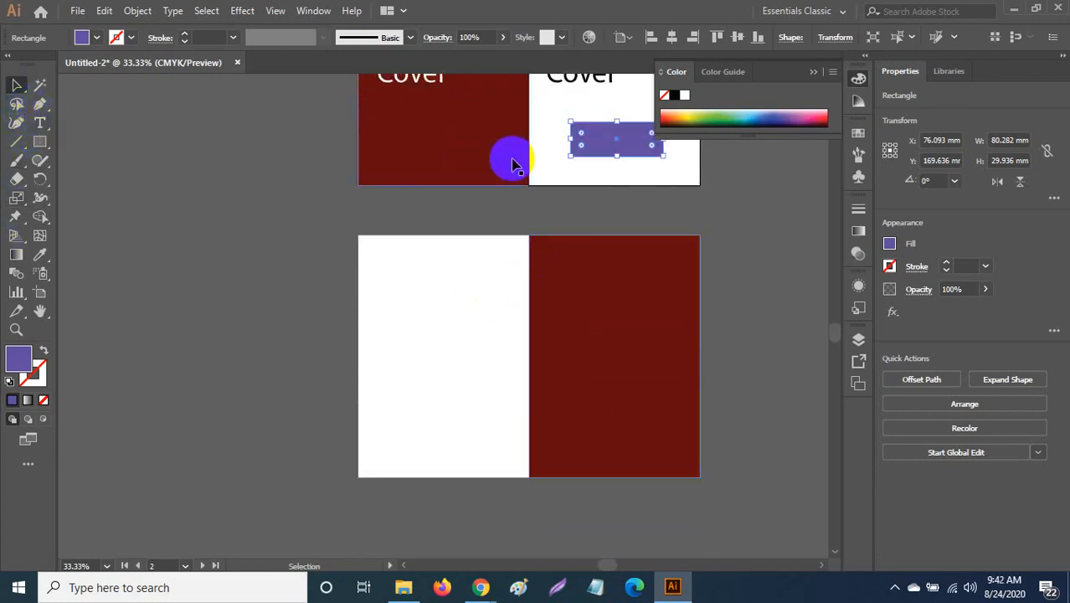
{"action": "scroll", "coordinate": [510, 158], "scroll_direction": "up", "scroll_amount": 3}
{"action": "scroll", "coordinate": [513, 161], "scroll_direction": "down", "scroll_amount": 2}
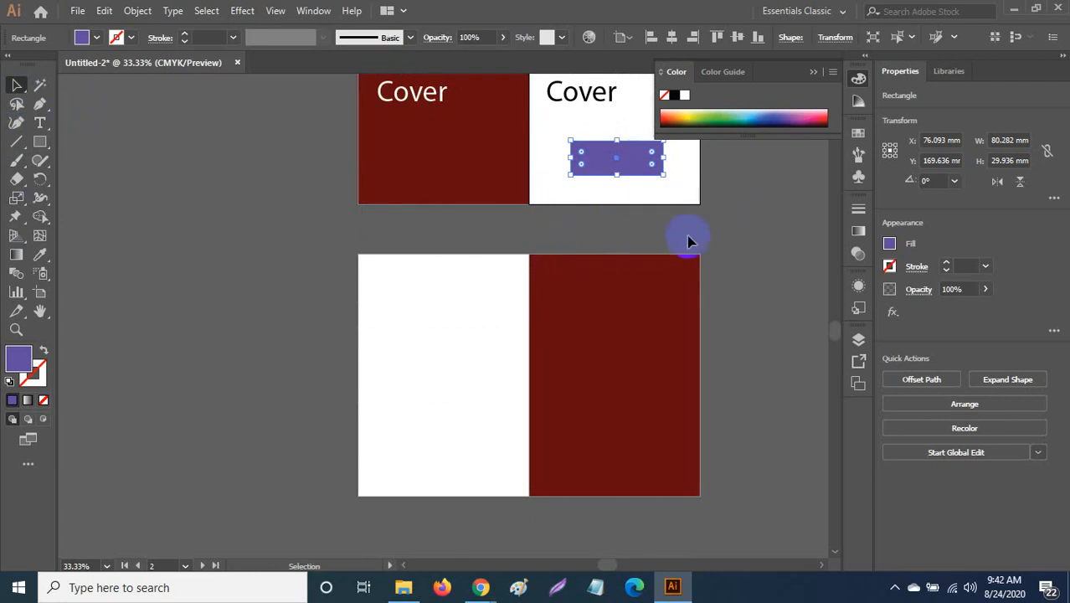
{"action": "scroll", "coordinate": [716, 231], "scroll_direction": "up", "scroll_amount": 2}
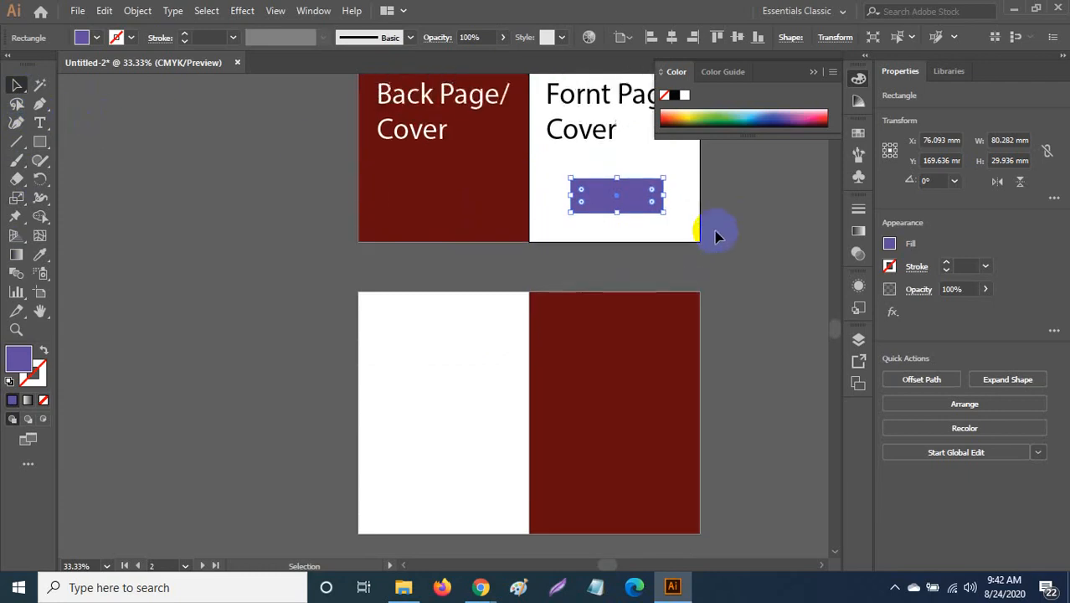
{"action": "scroll", "coordinate": [716, 235], "scroll_direction": "up", "scroll_amount": 1}
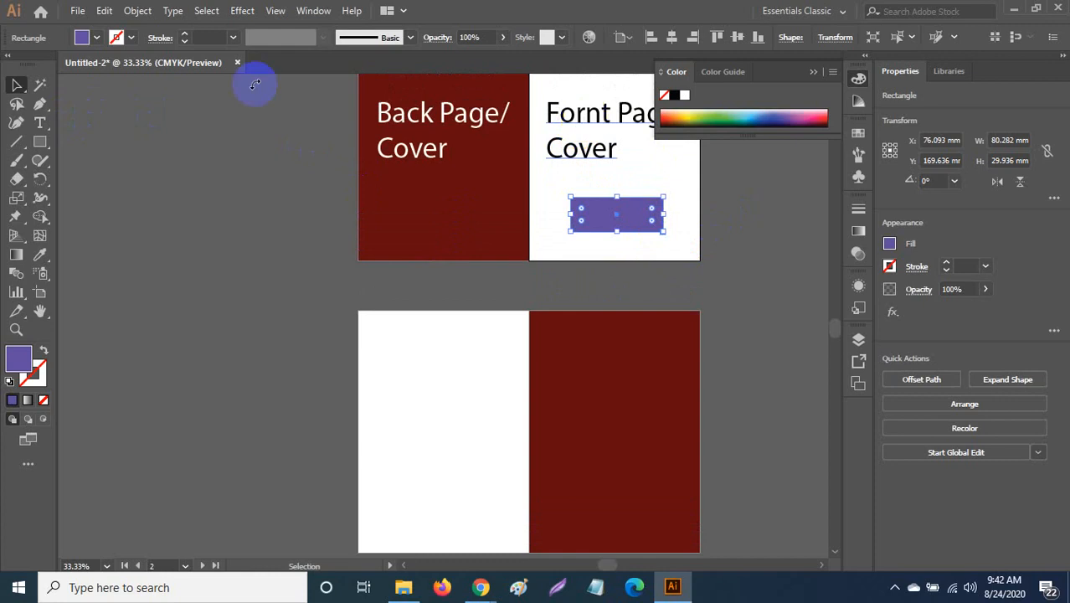
Step: Copy the front cover label onto both lower artboards, side by side at about Y 113 mm
{"action": "left_click", "coordinate": [598, 116]}
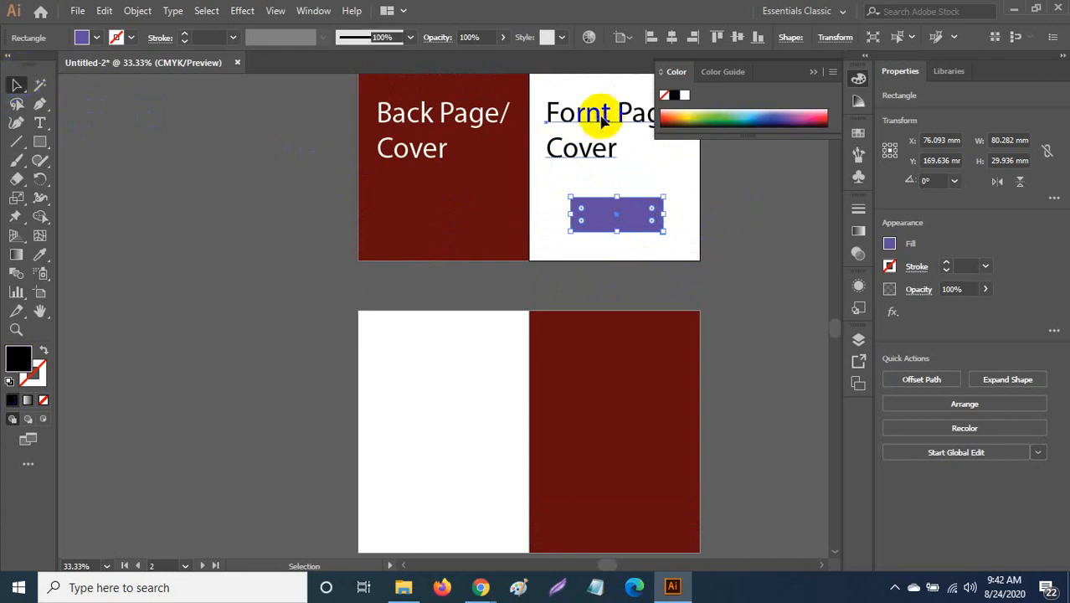
{"action": "scroll", "coordinate": [601, 121], "scroll_direction": "down", "scroll_amount": 2}
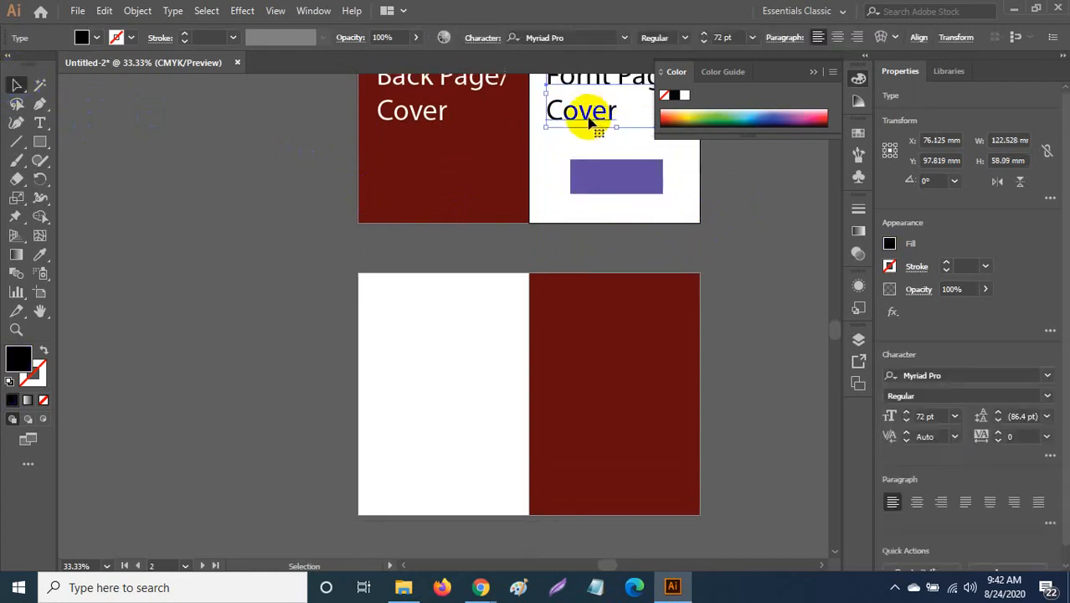
{"action": "left_click_drag", "start_coordinate": [590, 121], "coordinate": [435, 392]}
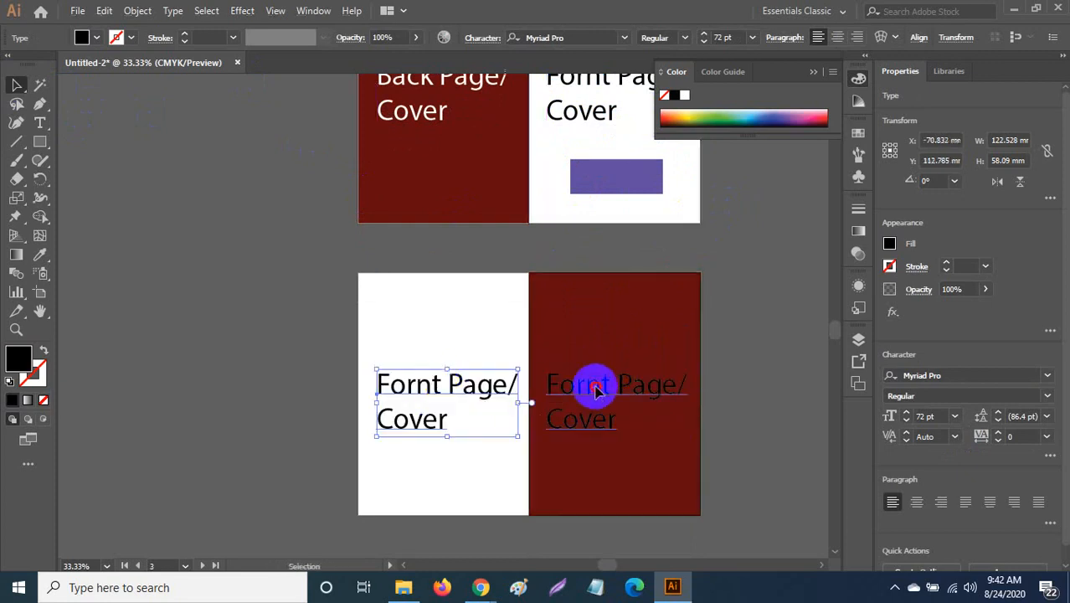
Step: Give the label copy on the lower dark red artboard the white fill sampled from the back cover label
{"action": "left_click", "coordinate": [578, 383]}
{"action": "left_click", "coordinate": [41, 255]}
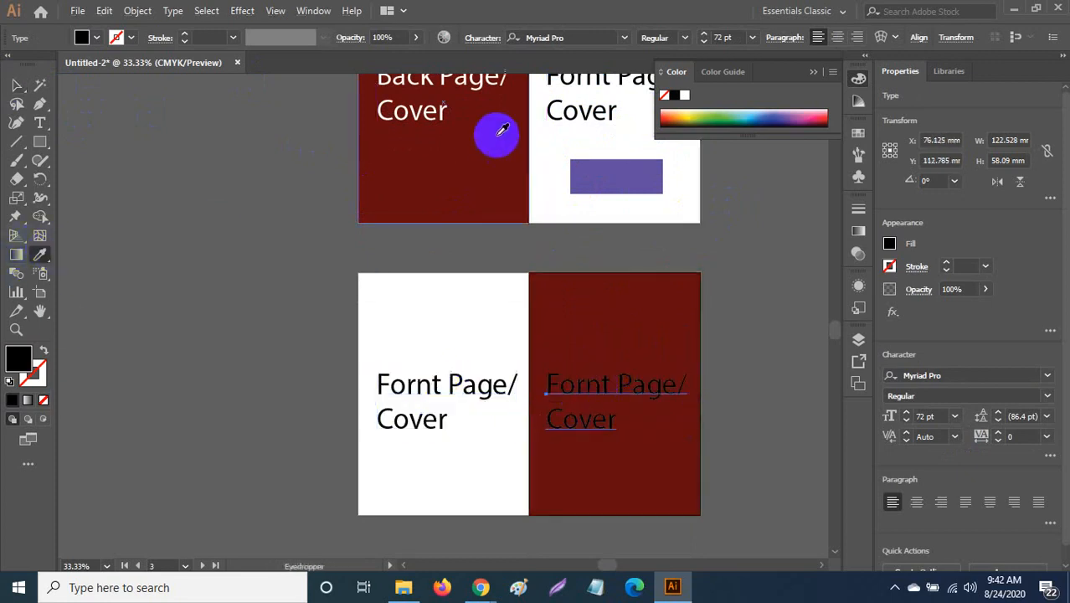
{"action": "left_click", "coordinate": [437, 115]}
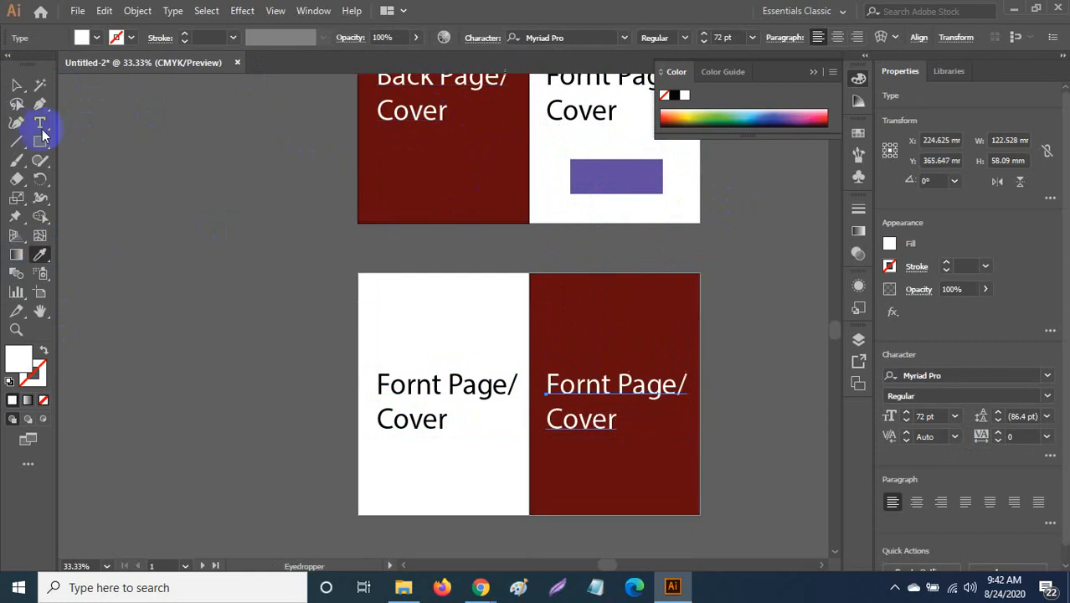
Step: Replace the label on the lower white artboard with "Inside Page 1" on two lines and move it to the page's middle
{"action": "left_click", "coordinate": [17, 85]}
{"action": "double_click", "coordinate": [478, 393]}
{"action": "key", "text": "ctrl+a"}
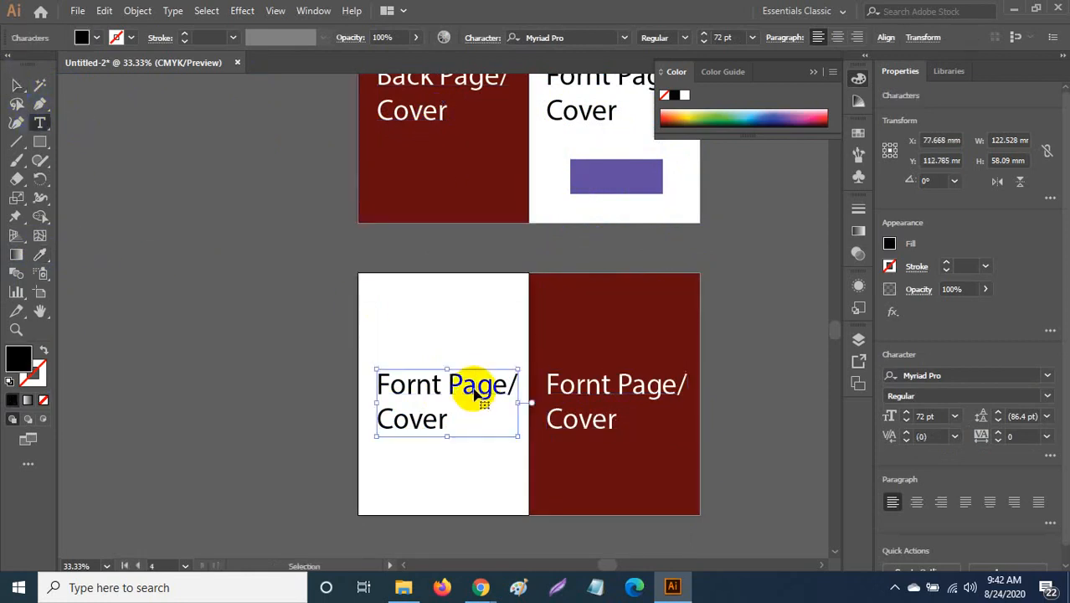
{"action": "type", "text": "Ins"}
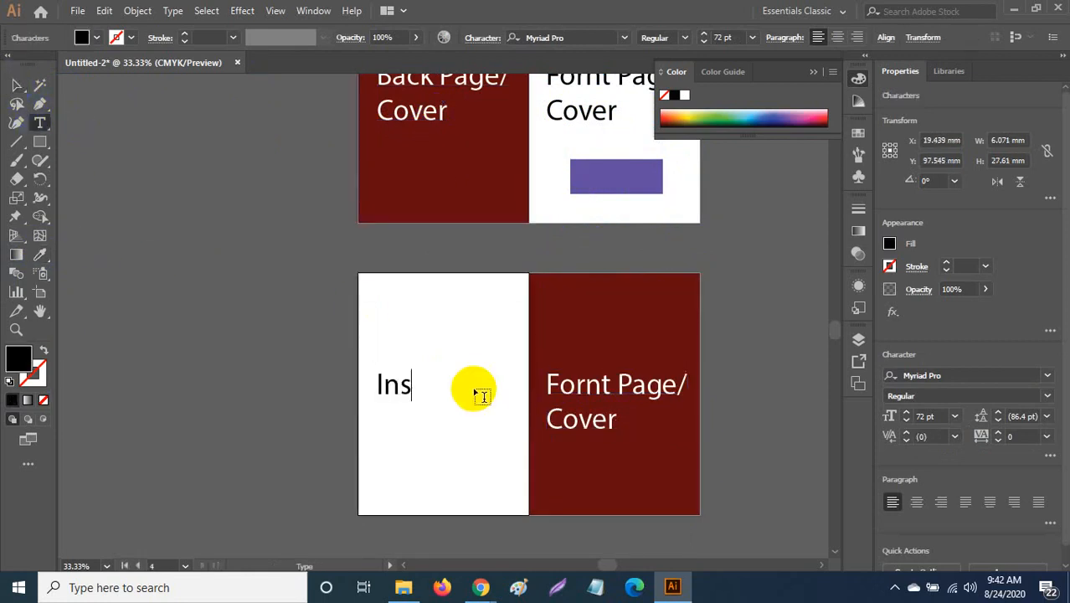
{"action": "type", "text": "ide Page 1"}
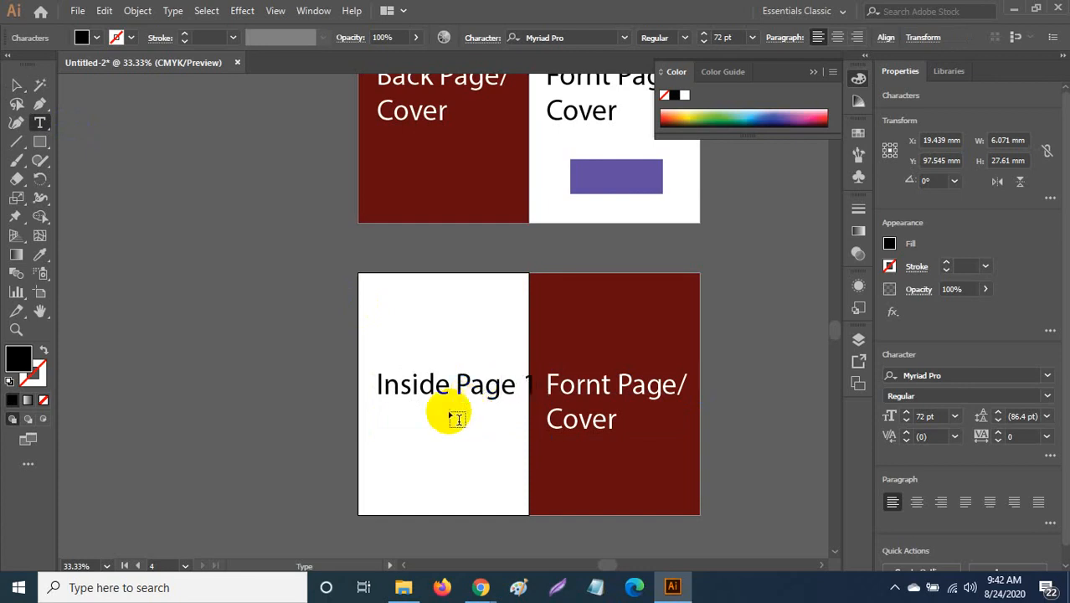
{"action": "left_click", "coordinate": [457, 382]}
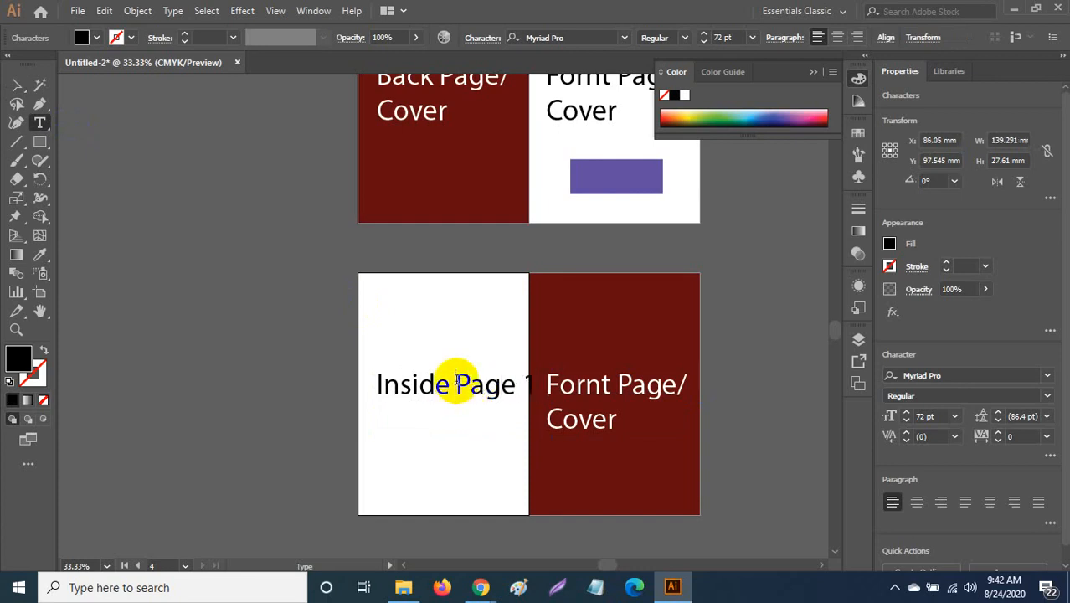
{"action": "key", "text": "BackSpace"}
{"action": "key", "text": "Return"}
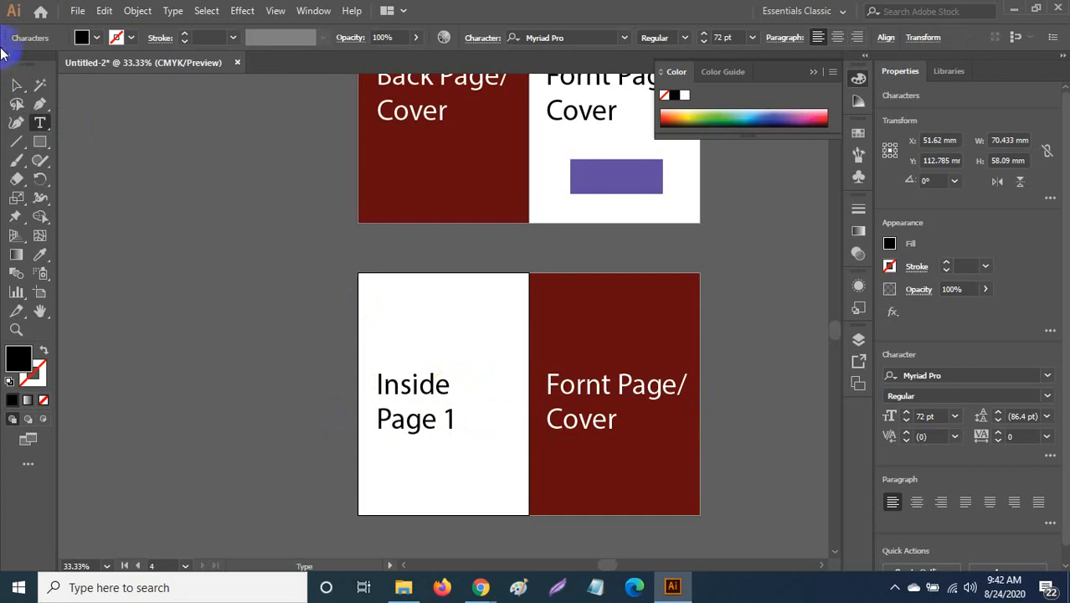
{"action": "left_click", "coordinate": [16, 85]}
{"action": "left_click_drag", "start_coordinate": [434, 393], "coordinate": [469, 390]}
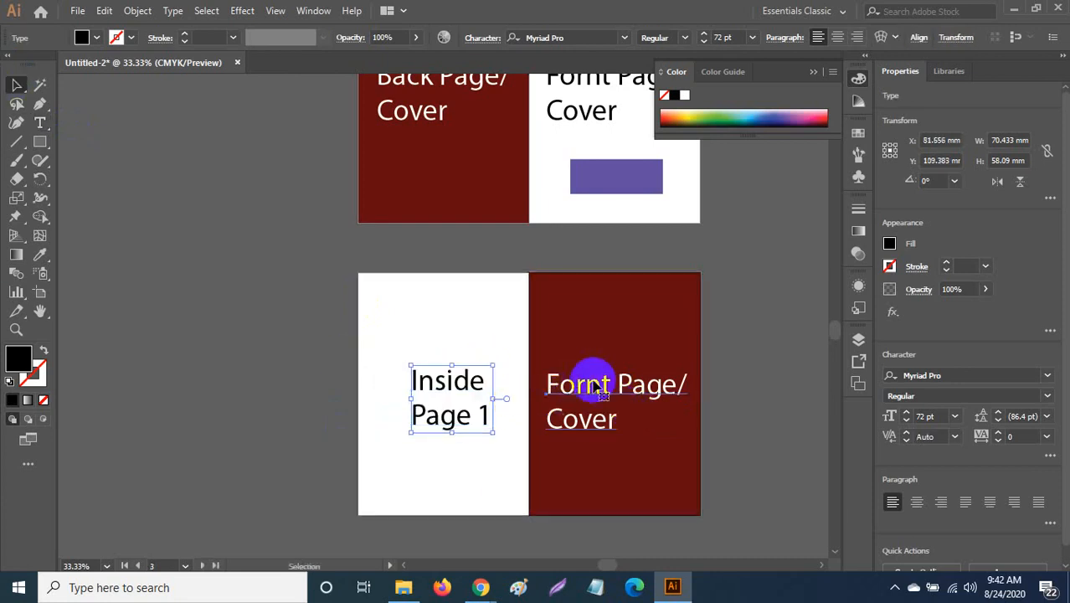
Step: Replace the white label on the lower dark red artboard with "Inside Page 2" on two lines and centre it on the page
{"action": "left_click", "coordinate": [600, 391]}
{"action": "triple_click", "coordinate": [588, 387]}
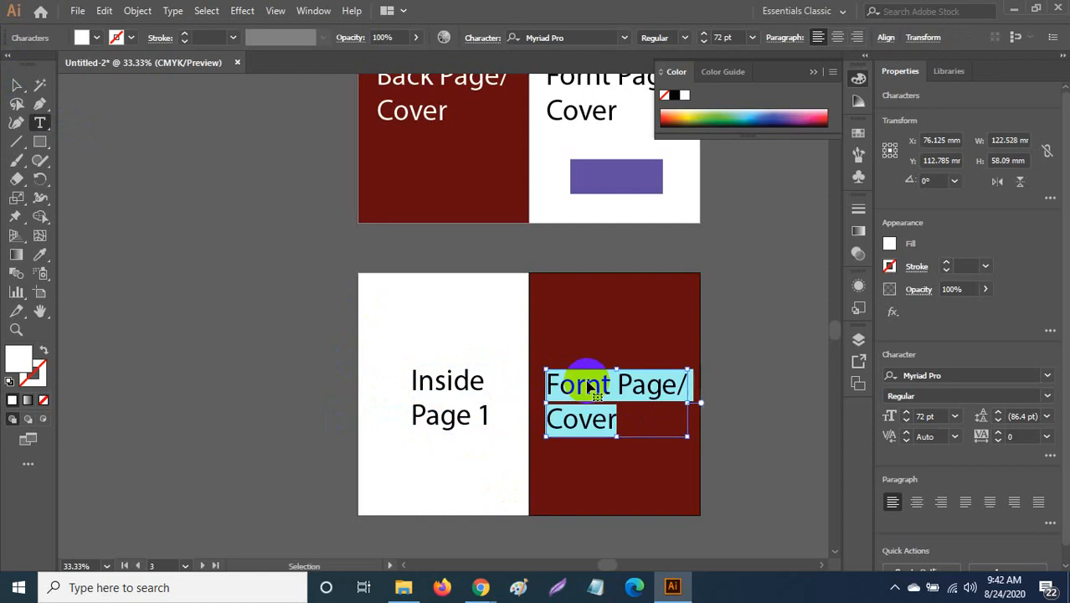
{"action": "type", "text": "Inside Page 2"}
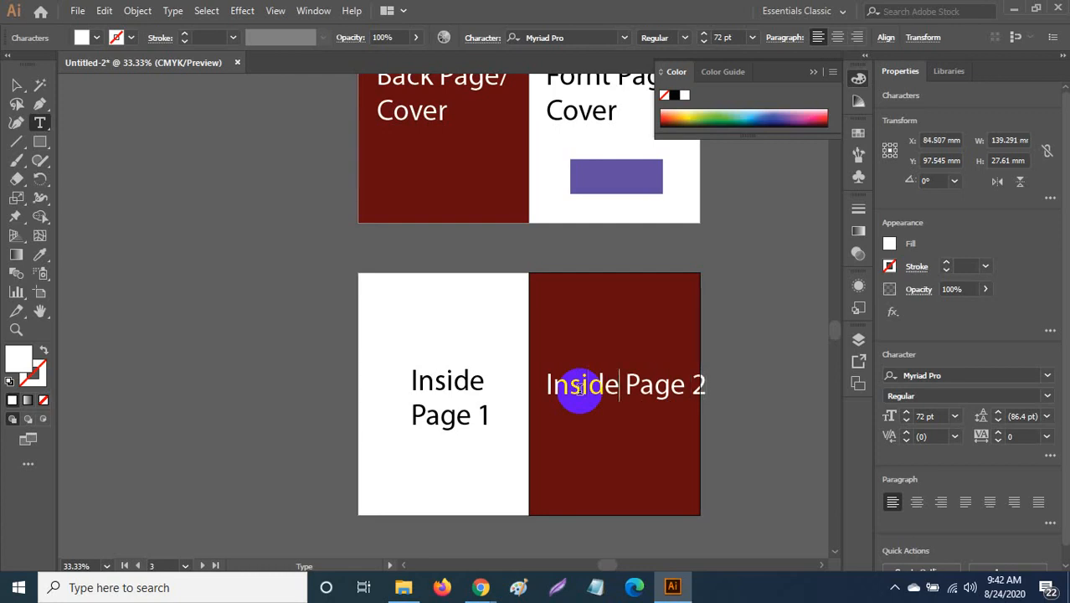
{"action": "key", "text": "BackSpace"}
{"action": "key", "text": "Return"}
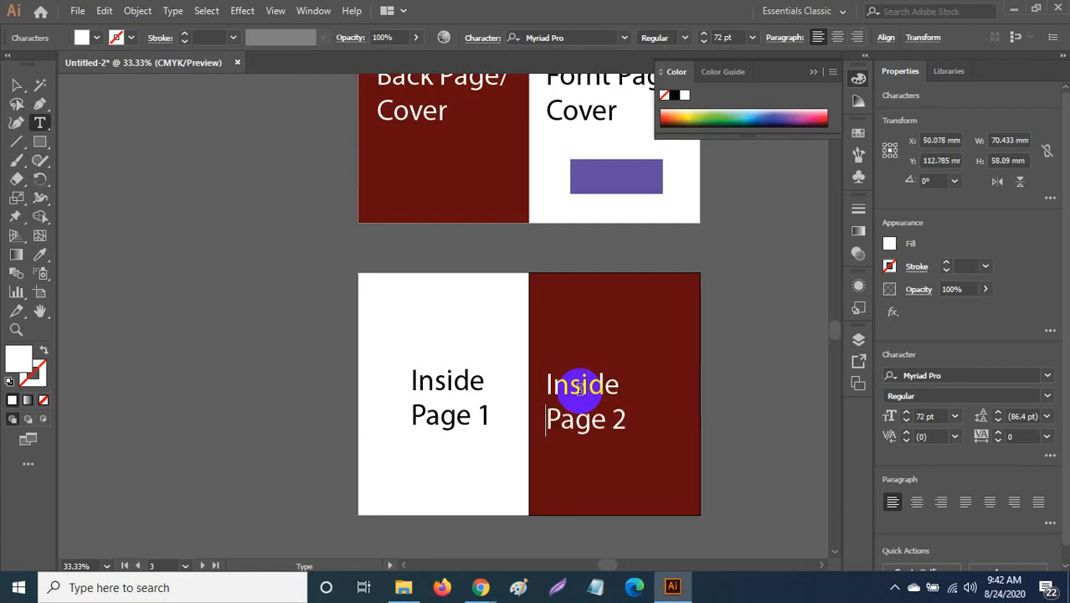
{"action": "left_click", "coordinate": [17, 85]}
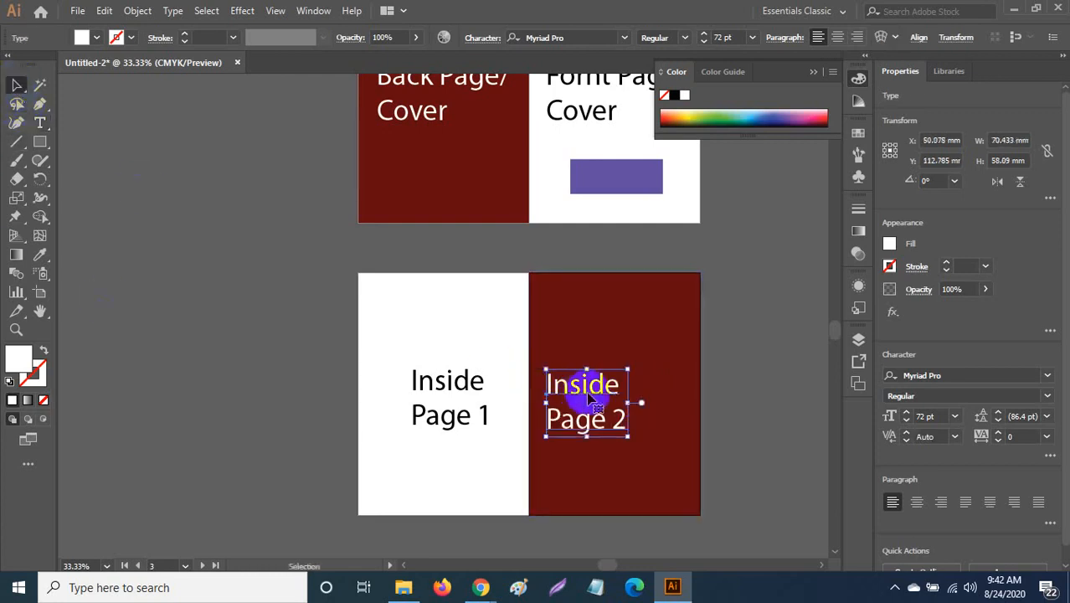
{"action": "left_click_drag", "start_coordinate": [589, 395], "coordinate": [621, 387]}
{"action": "left_click", "coordinate": [789, 449]}
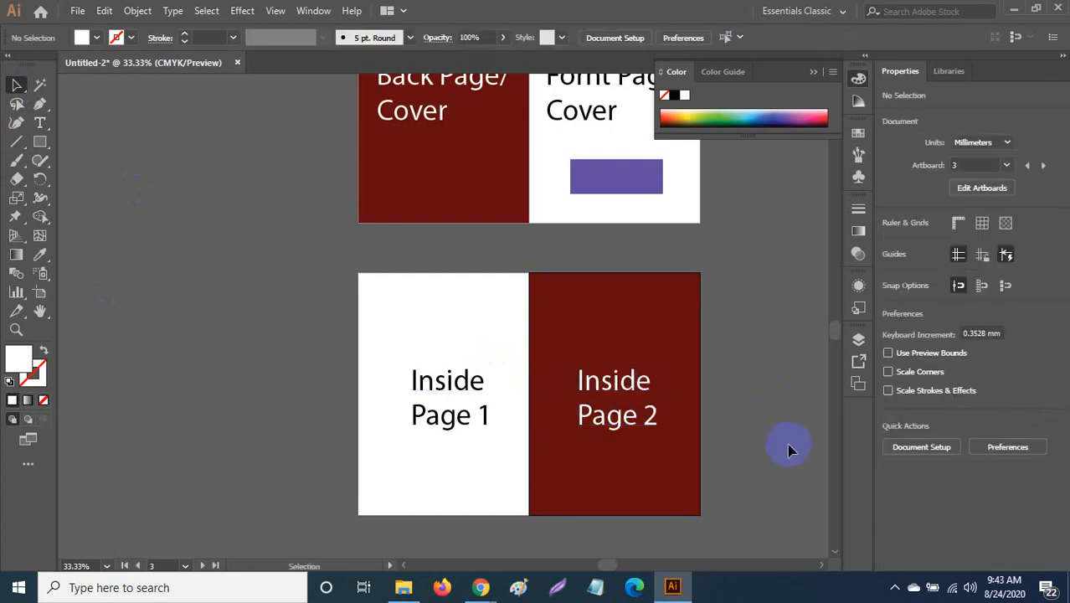
Step: Review the cover pair and the inside page pair, looking closely at the back and front cover labels
{"action": "scroll", "coordinate": [789, 450], "scroll_direction": "up", "scroll_amount": 4}
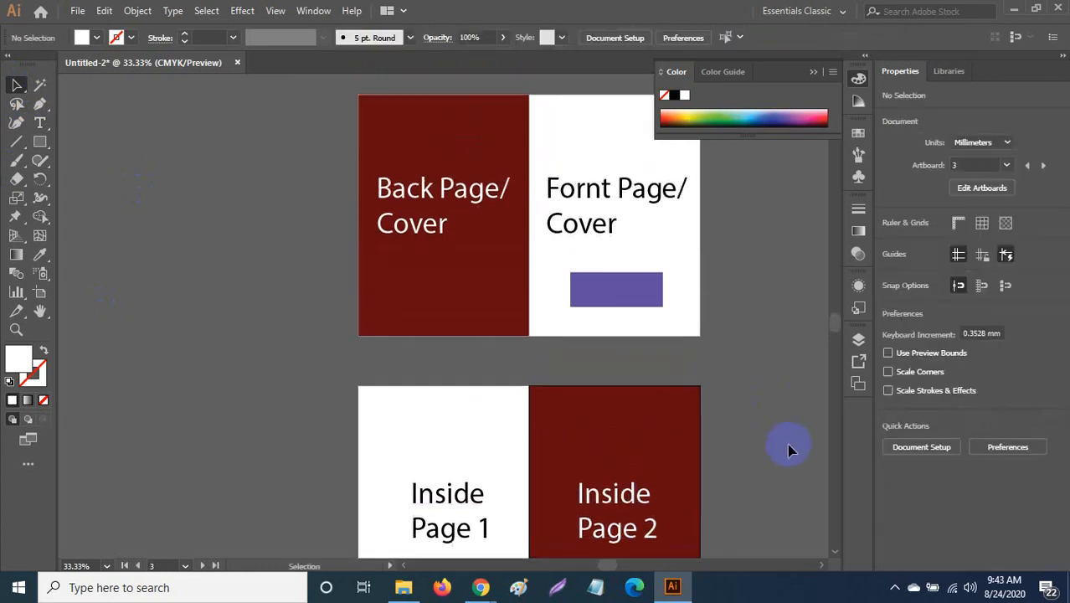
{"action": "scroll", "coordinate": [789, 449], "scroll_direction": "up", "scroll_amount": 1}
{"action": "scroll", "coordinate": [789, 450], "scroll_direction": "down", "scroll_amount": 5}
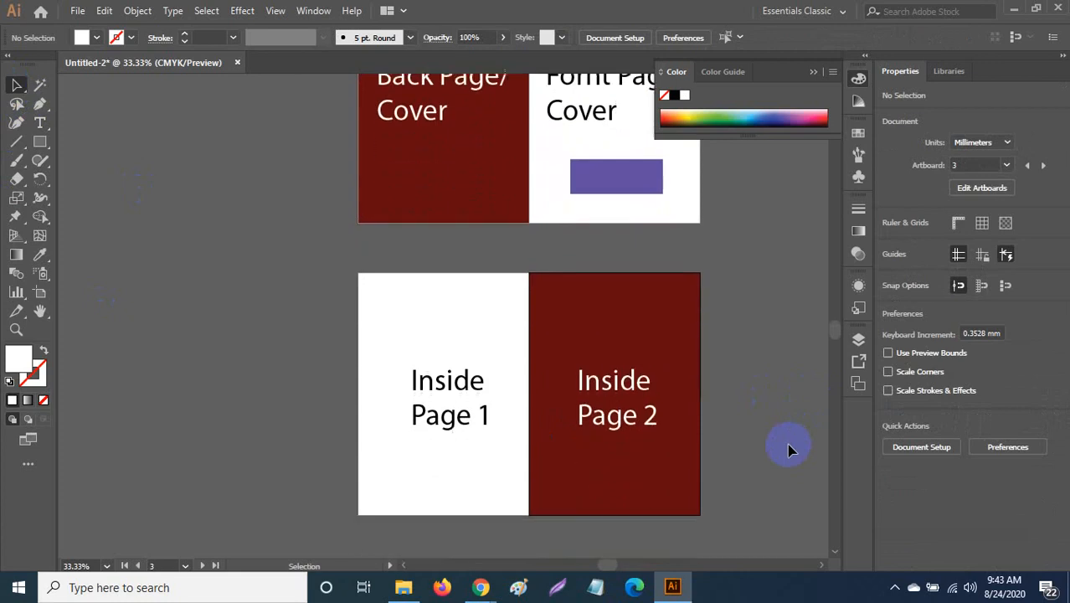
{"action": "scroll", "coordinate": [789, 450], "scroll_direction": "up", "scroll_amount": 5}
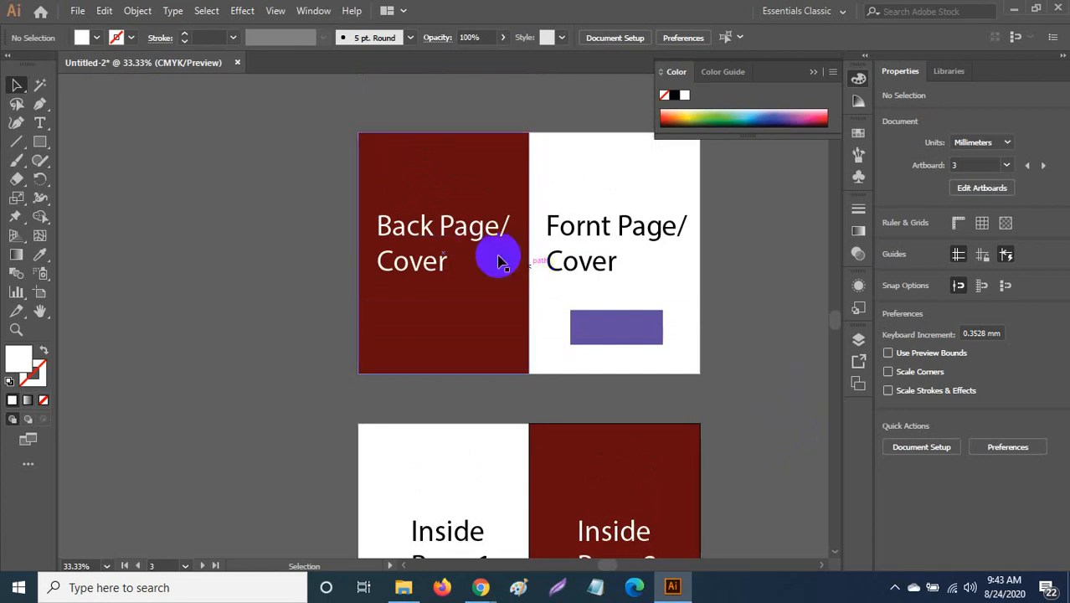
{"action": "left_click", "coordinate": [440, 229]}
{"action": "left_click", "coordinate": [613, 230]}
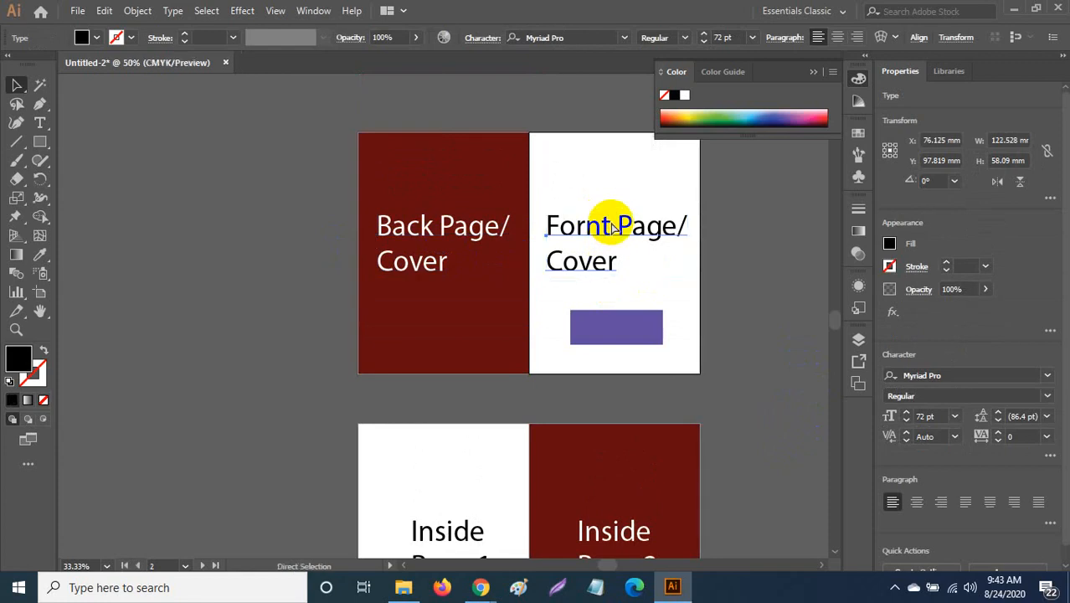
{"action": "key", "text": "ctrl+equal"}
{"action": "key", "text": "ctrl+equal"}
{"action": "key", "text": "ctrl+minus"}
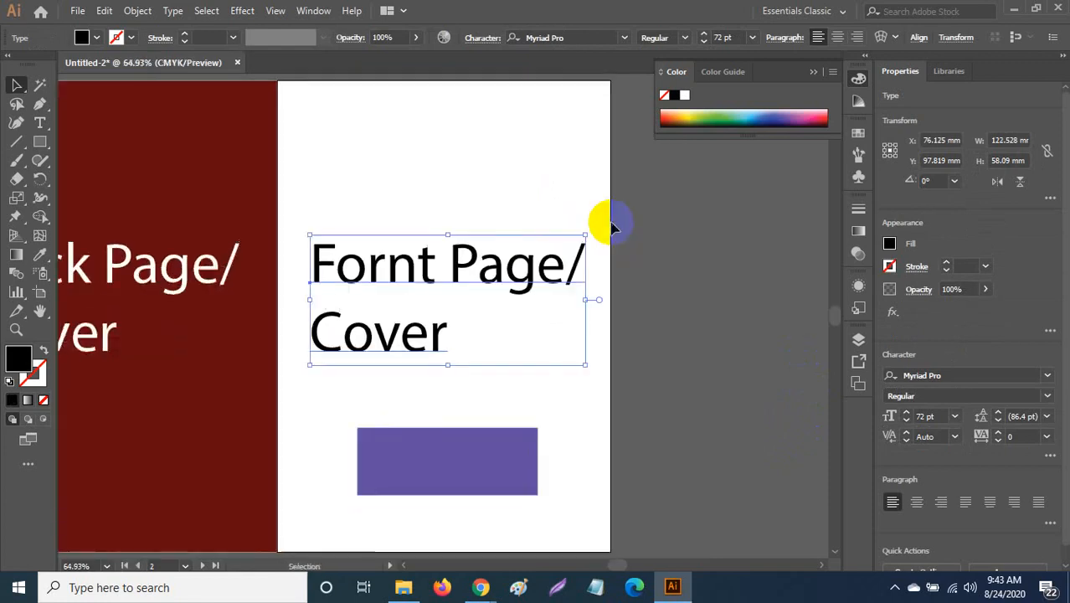
{"action": "key", "text": "ctrl+minus"}
{"action": "left_click", "coordinate": [636, 270]}
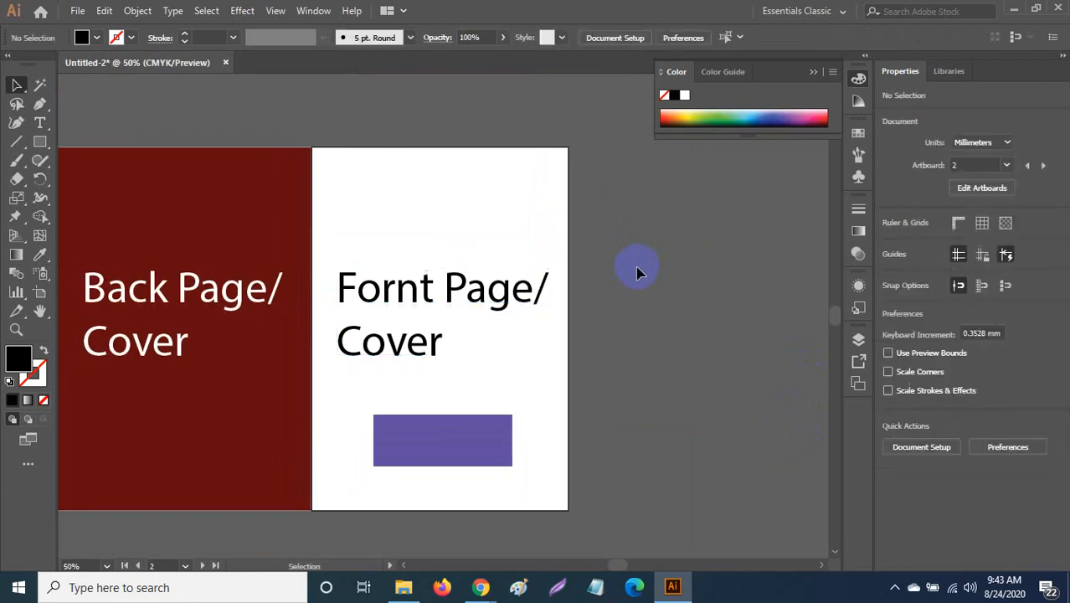
Step: Delete the front cover label together with the purple rectangle below it
{"action": "left_click", "coordinate": [495, 310]}
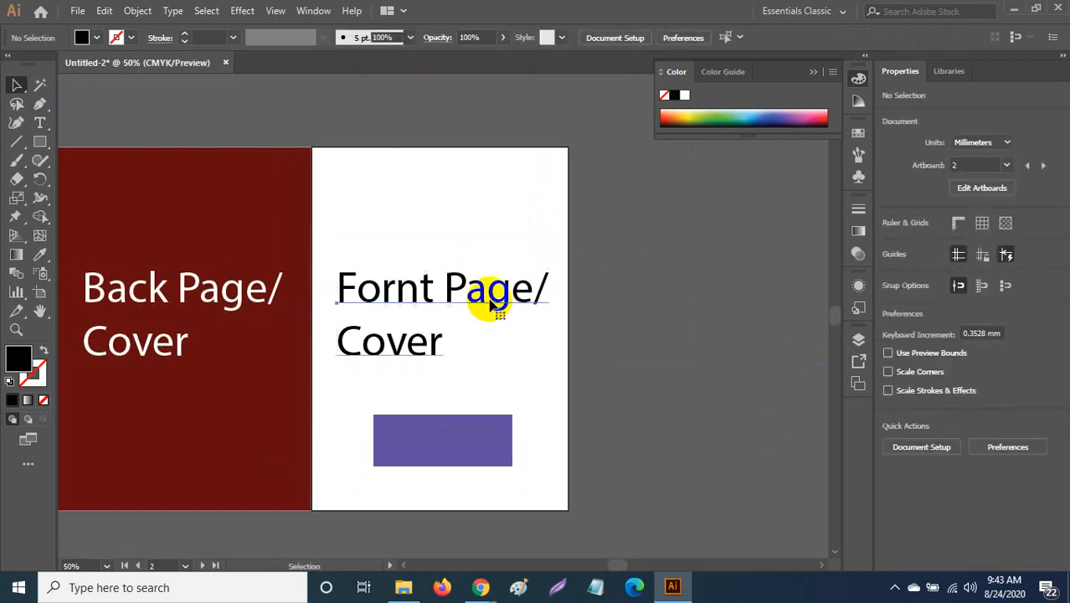
{"action": "left_click", "coordinate": [492, 306]}
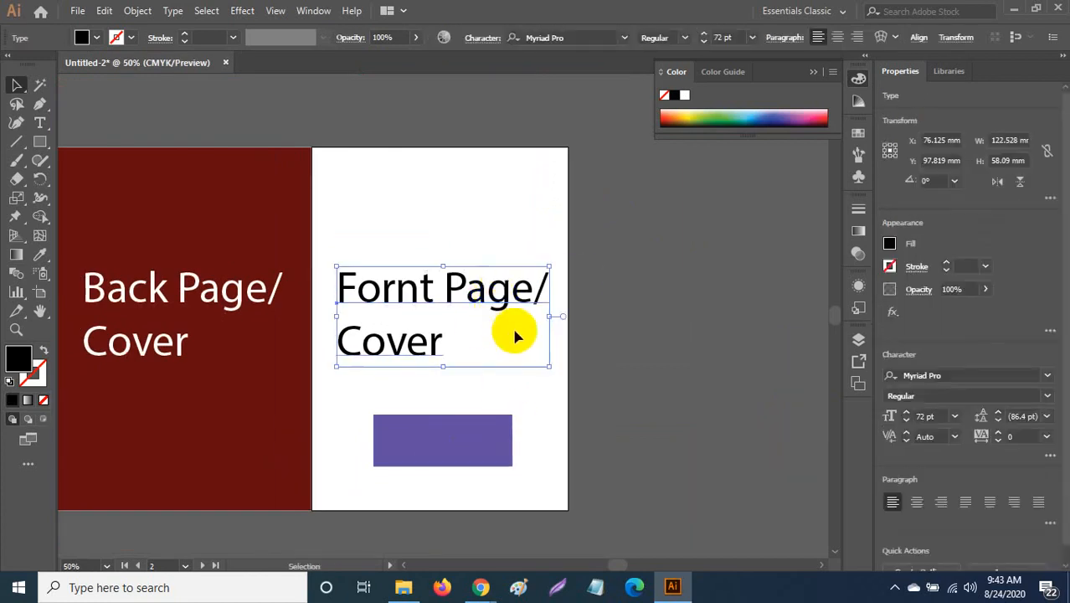
{"action": "scroll", "coordinate": [511, 322], "scroll_direction": "down", "scroll_amount": 2}
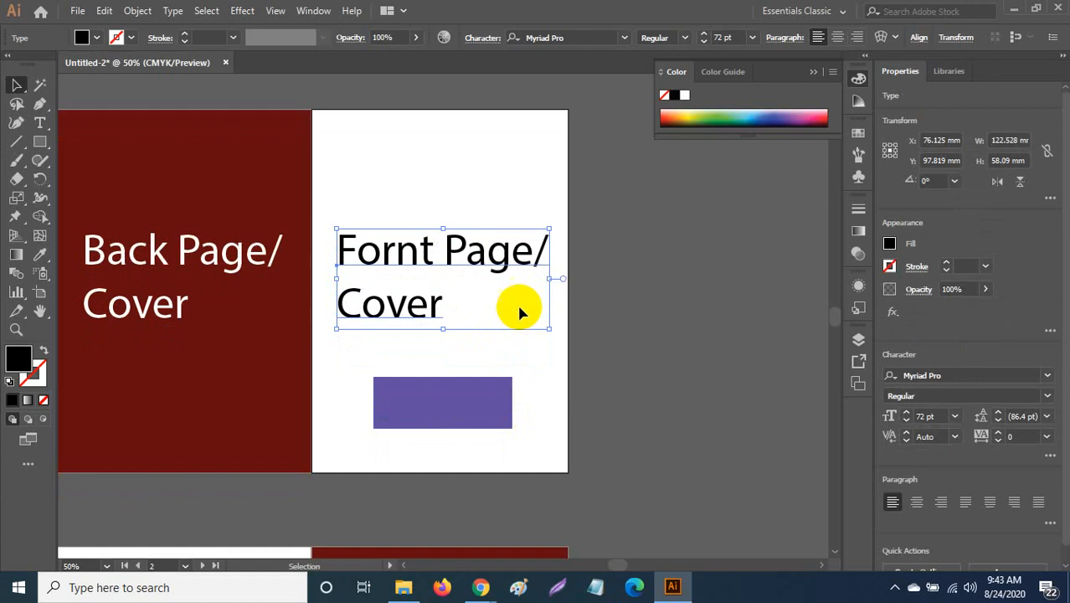
{"action": "left_click", "coordinate": [451, 406], "text": "shift"}
{"action": "key", "text": "Delete"}
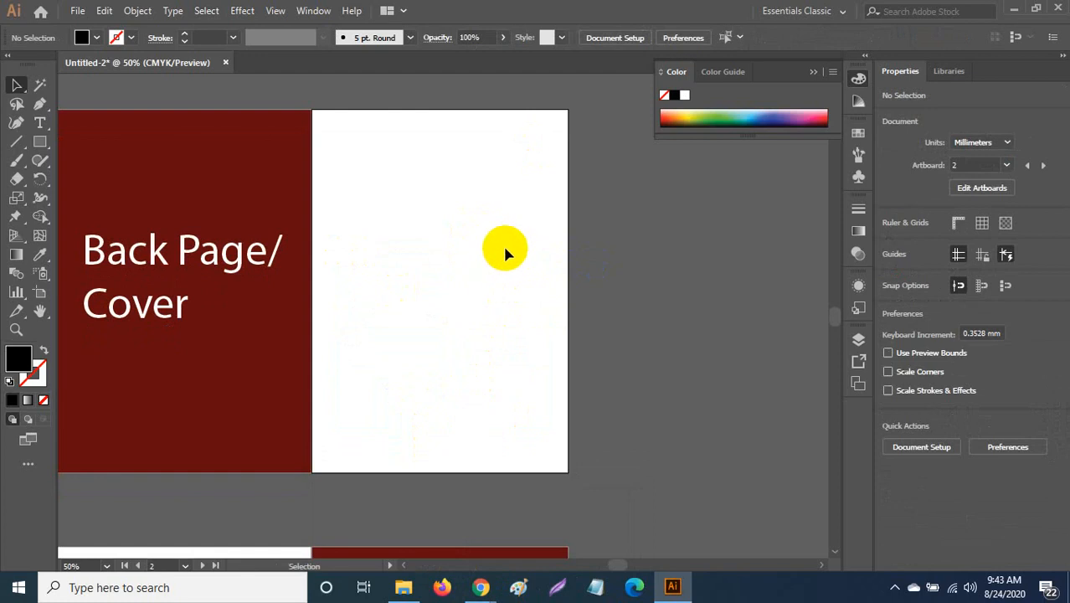
{"action": "scroll", "coordinate": [508, 242], "scroll_direction": "down", "scroll_amount": 5}
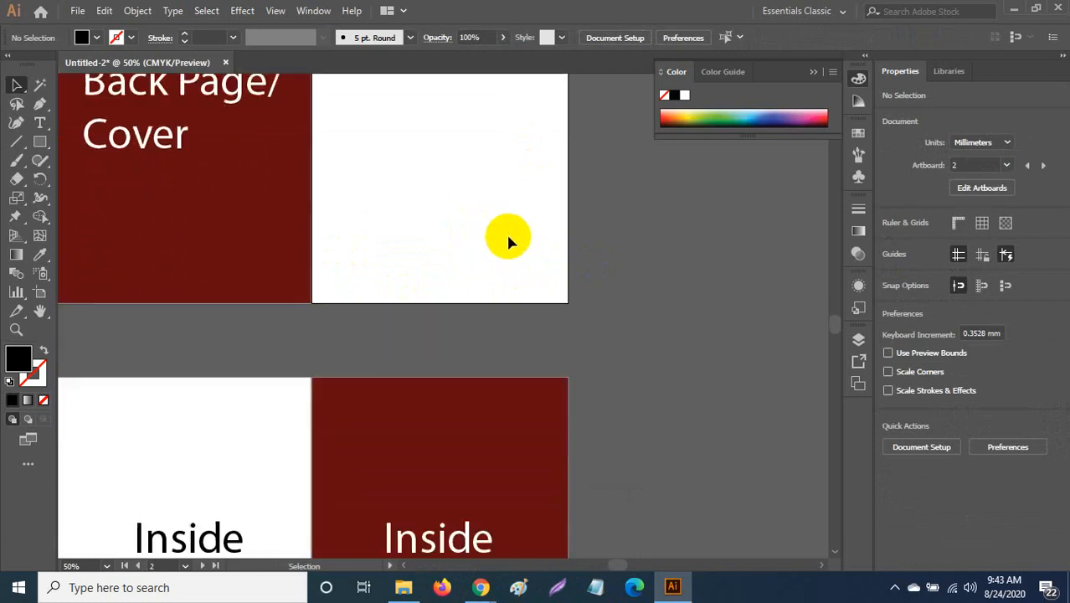
{"action": "scroll", "coordinate": [508, 241], "scroll_direction": "down", "scroll_amount": 3}
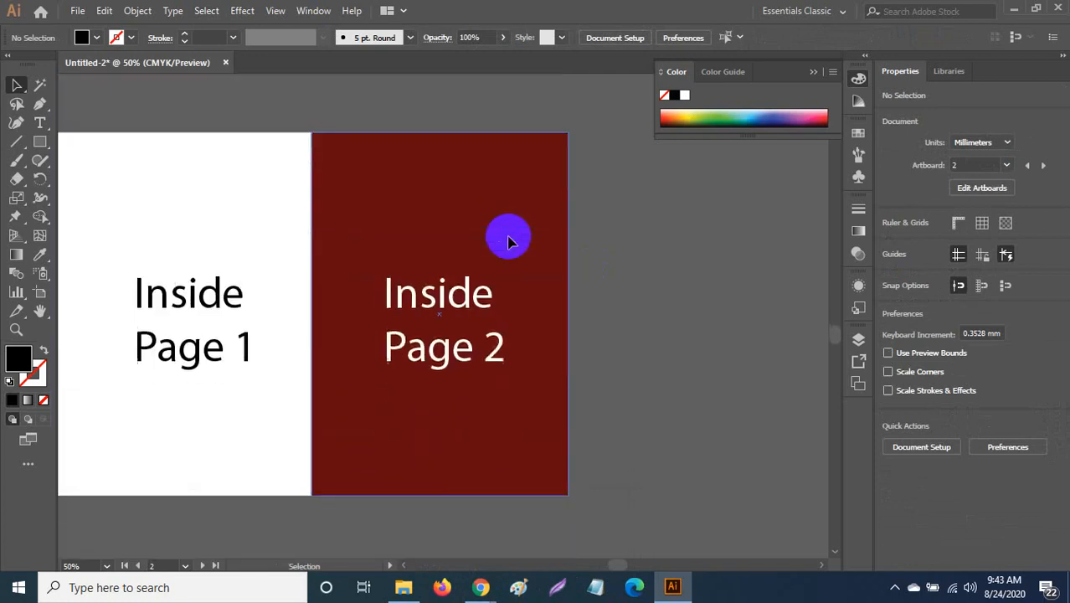
{"action": "scroll", "coordinate": [507, 241], "scroll_direction": "up", "scroll_amount": 2}
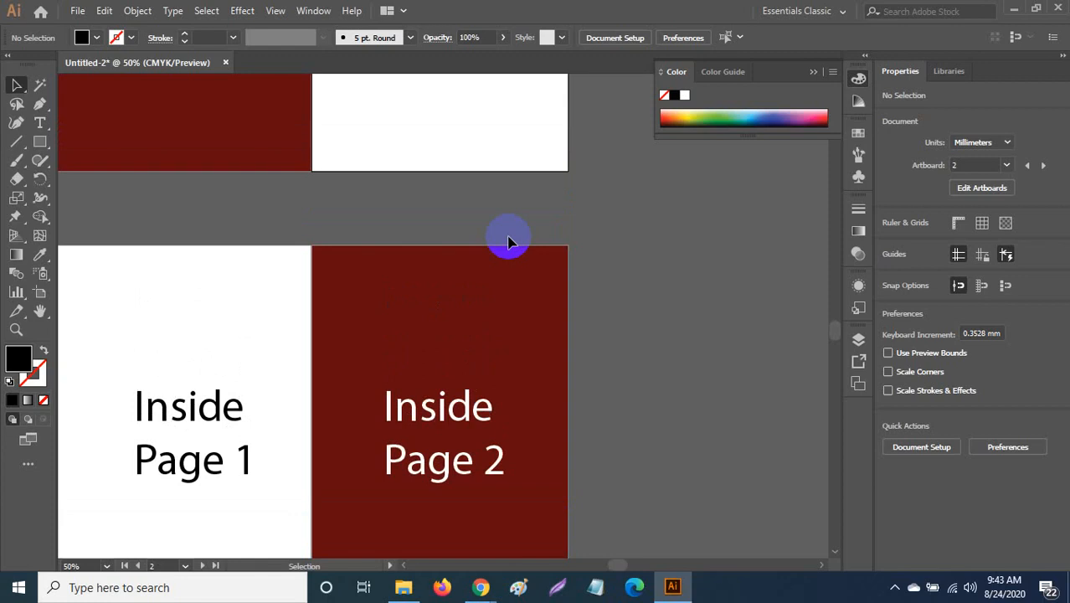
{"action": "scroll", "coordinate": [509, 242], "scroll_direction": "up", "scroll_amount": 6}
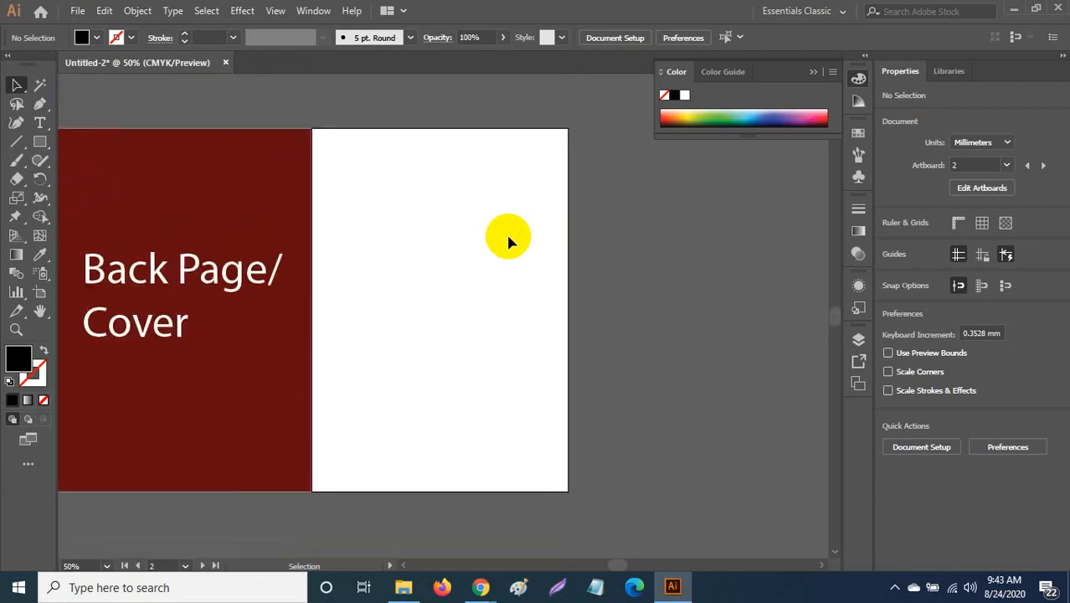
{"action": "scroll", "coordinate": [508, 241], "scroll_direction": "down", "scroll_amount": 1}
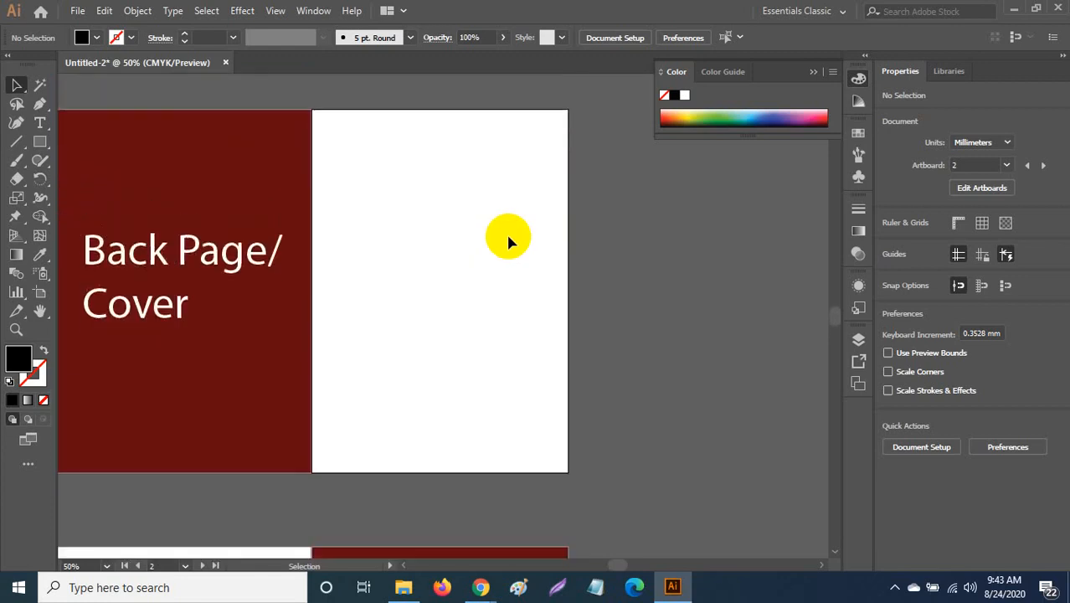
{"action": "scroll", "coordinate": [507, 241], "scroll_direction": "up", "scroll_amount": 1}
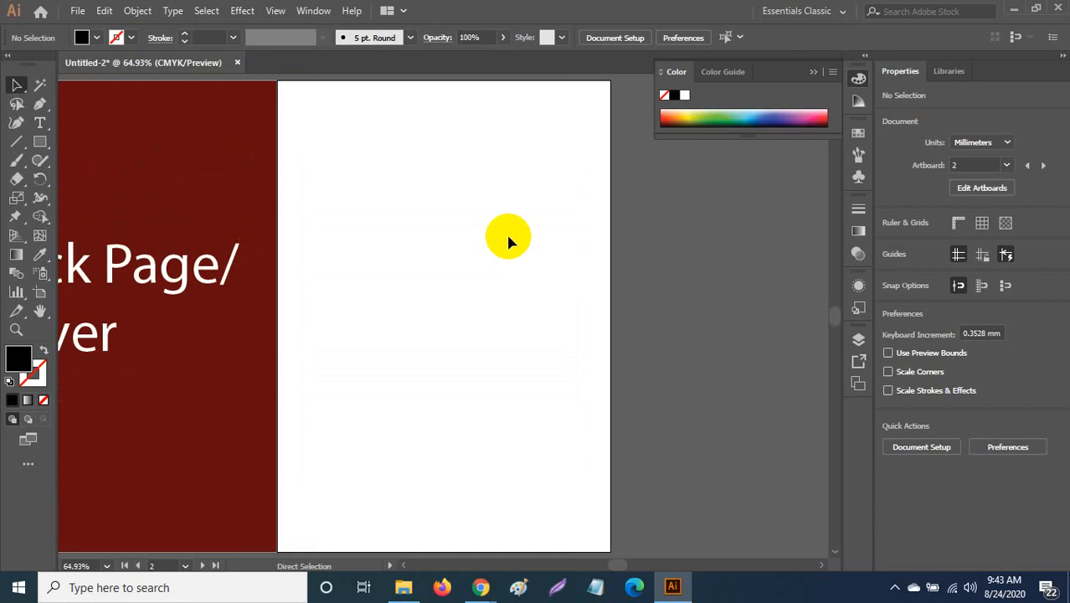
{"action": "key", "text": "ctrl+minus"}
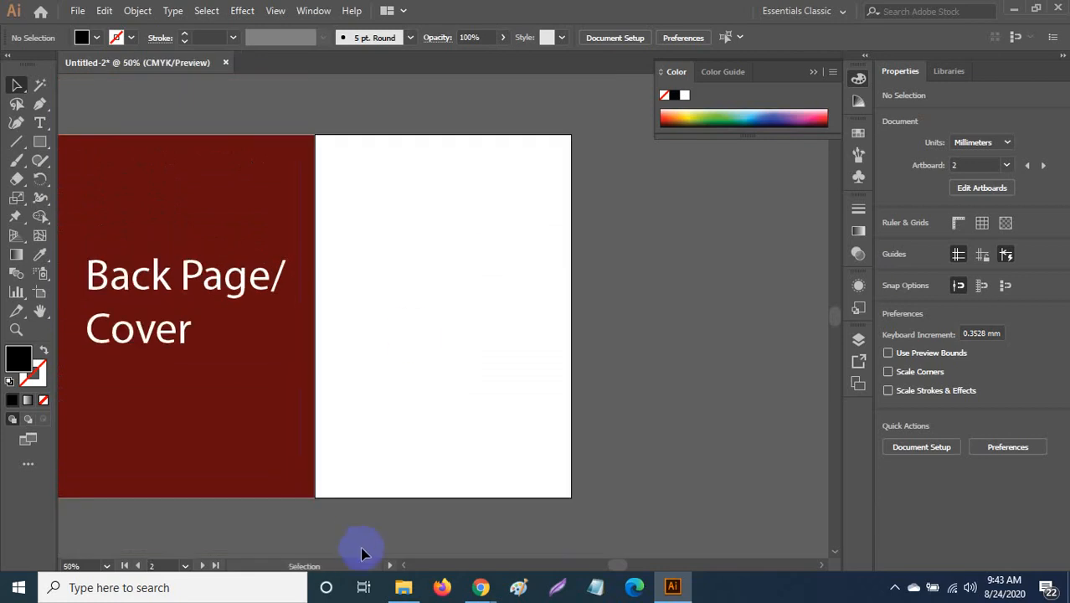
Step: Switch to the "a5 flyer design" image results in Chrome and examine the previewed hypnotherapy brochure's cover and inside spreads
{"action": "mouse_move", "coordinate": [481, 587]}
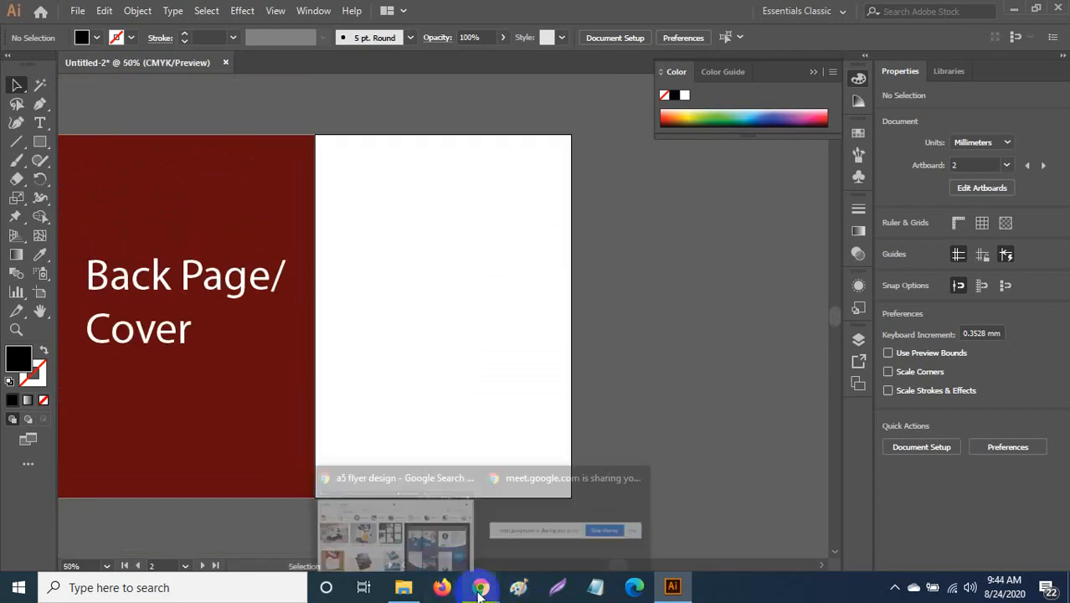
{"action": "left_click", "coordinate": [444, 531]}
{"action": "scroll", "coordinate": [892, 265], "scroll_direction": "down", "scroll_amount": 2}
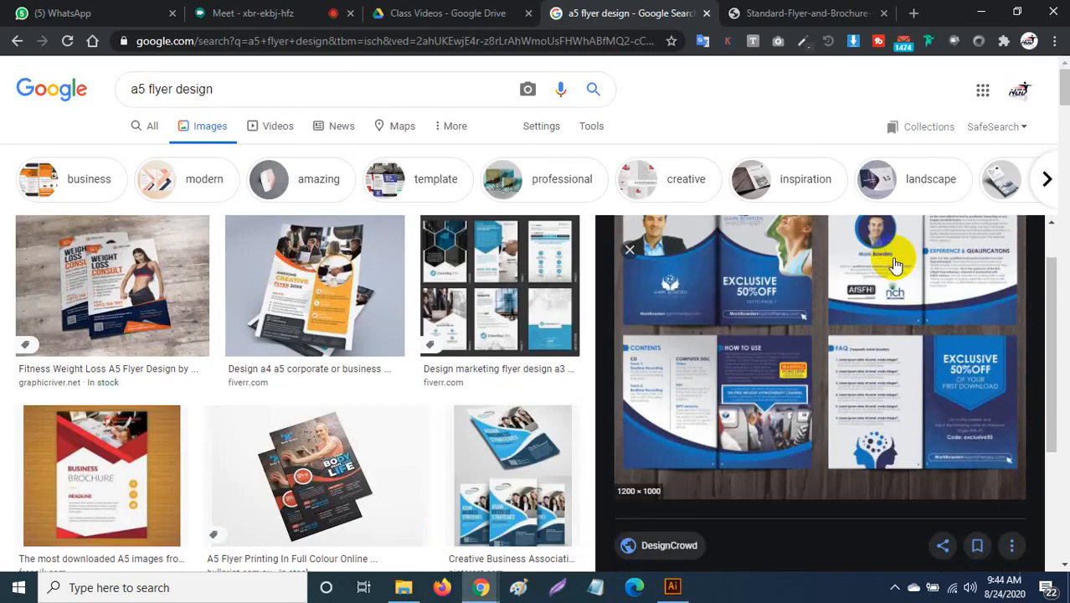
{"action": "scroll", "coordinate": [895, 265], "scroll_direction": "up", "scroll_amount": 2}
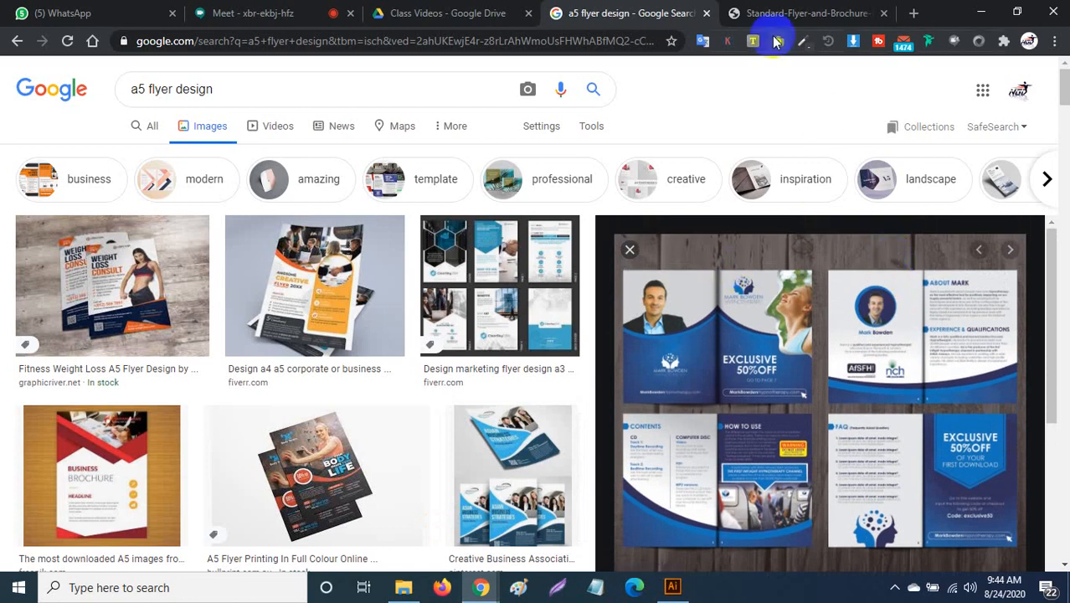
{"action": "scroll", "coordinate": [913, 281], "scroll_direction": "down", "scroll_amount": 3}
{"action": "scroll", "coordinate": [795, 310], "scroll_direction": "up", "scroll_amount": 3}
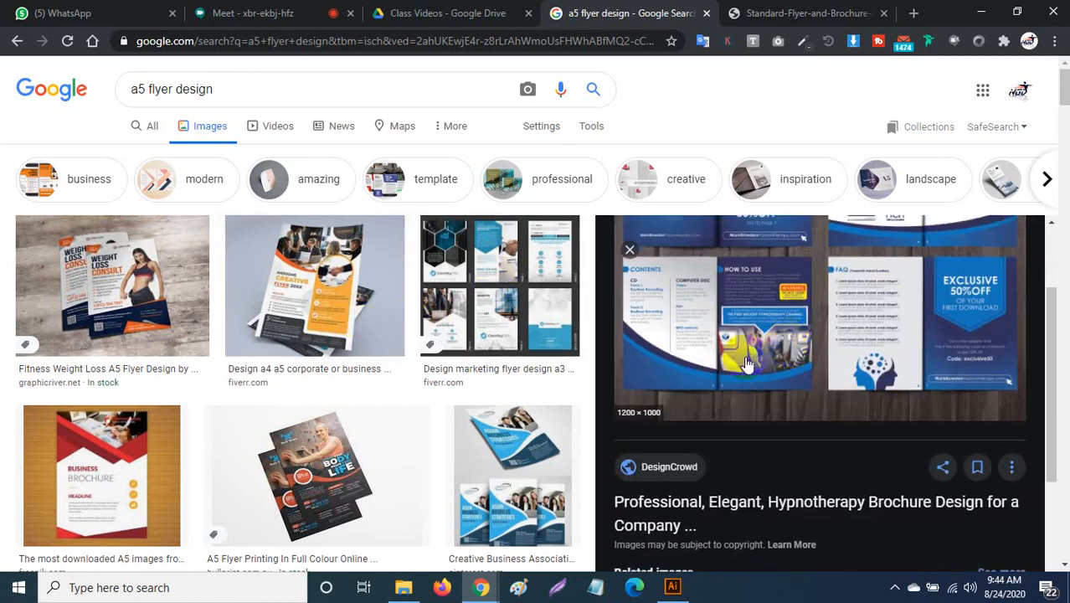
Step: Open the preview of the Creative Business Association Flyer and look through its design and related images
{"action": "left_click", "coordinate": [584, 452]}
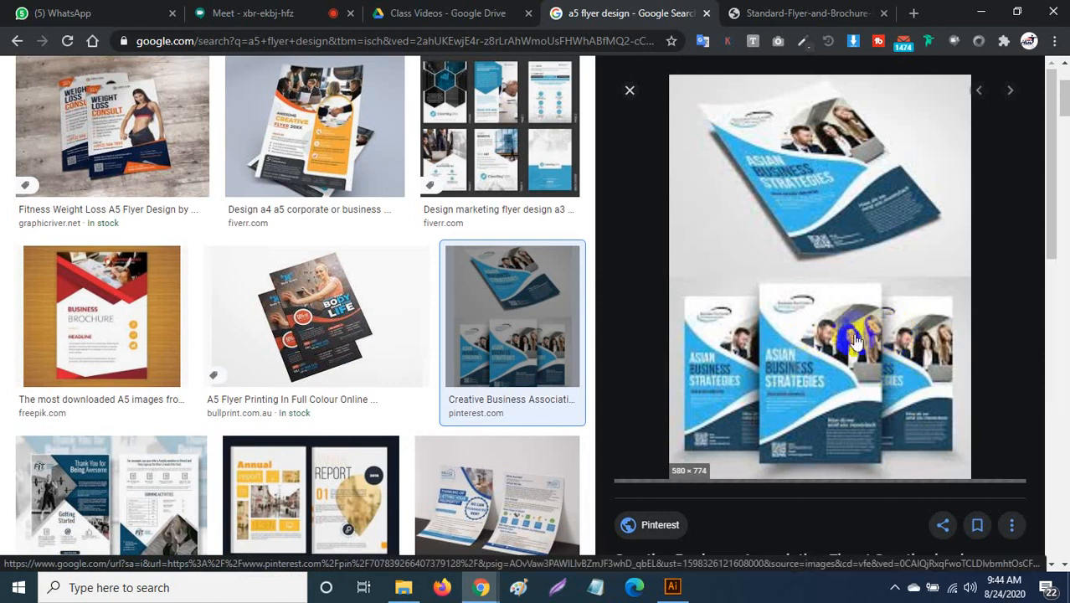
{"action": "scroll", "coordinate": [849, 327], "scroll_direction": "down", "scroll_amount": 3}
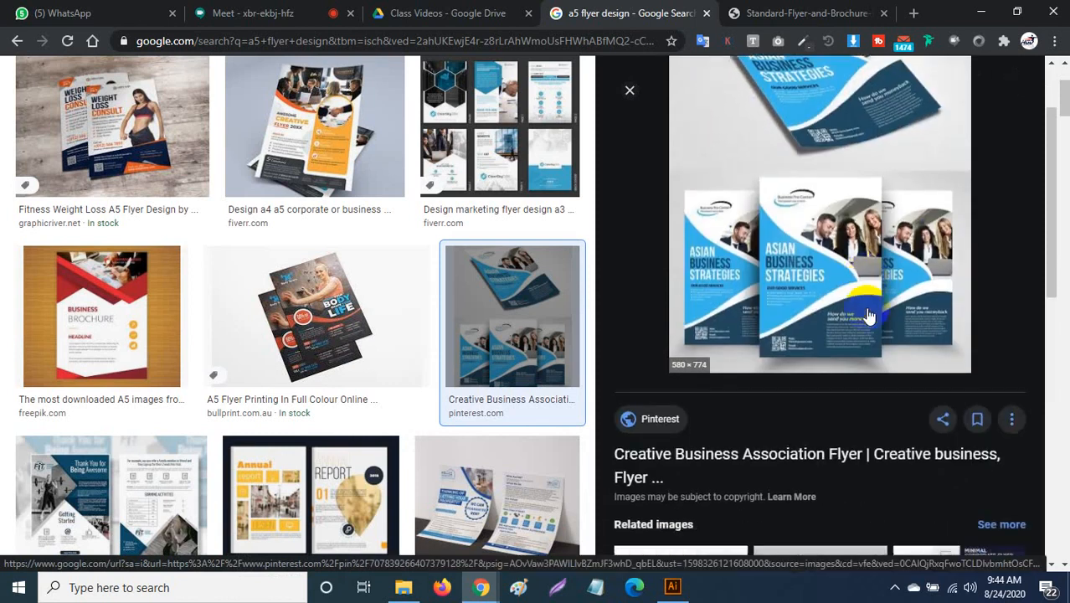
{"action": "scroll", "coordinate": [868, 314], "scroll_direction": "down", "scroll_amount": 3}
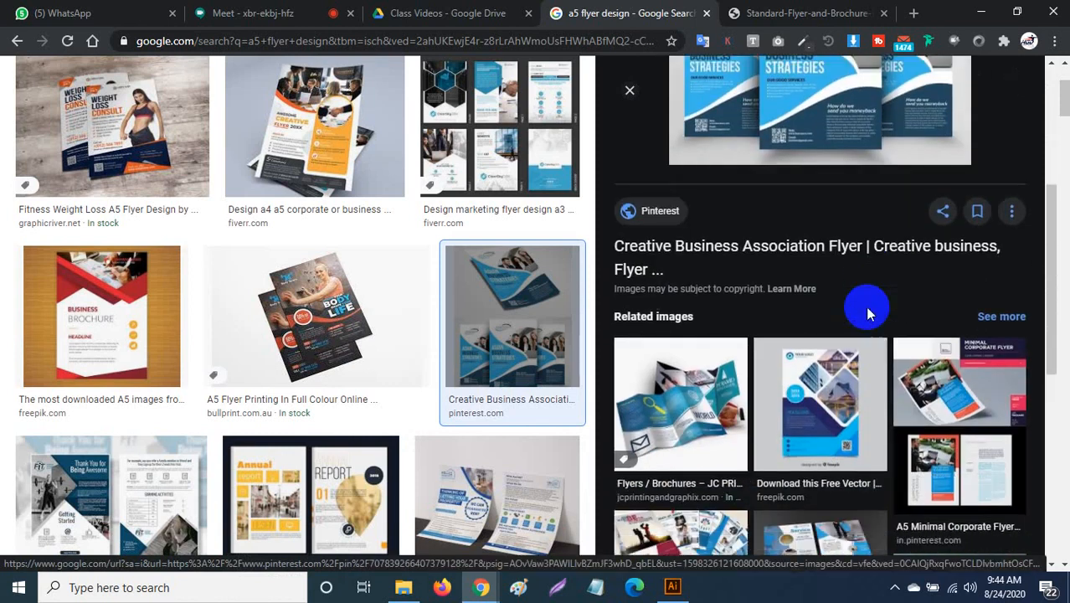
Step: Look through the related images of the Creative Business Association Flyer and its cover preview for layout ideas
{"action": "scroll", "coordinate": [868, 313], "scroll_direction": "down", "scroll_amount": 2}
{"action": "scroll", "coordinate": [869, 314], "scroll_direction": "down", "scroll_amount": 3}
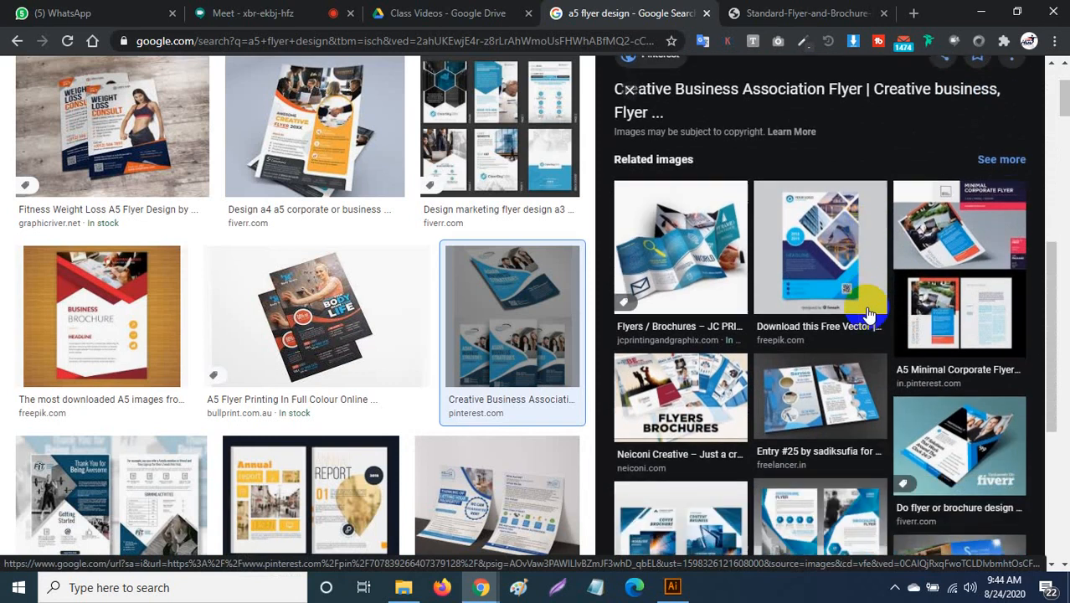
{"action": "scroll", "coordinate": [915, 328], "scroll_direction": "down", "scroll_amount": 2}
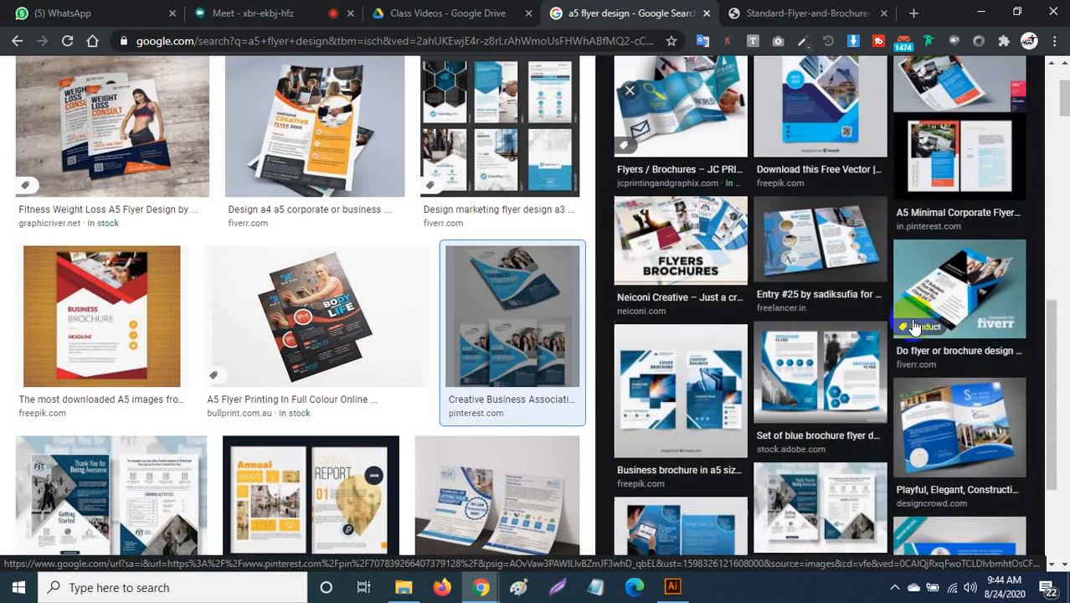
{"action": "scroll", "coordinate": [311, 394], "scroll_direction": "down", "scroll_amount": 2}
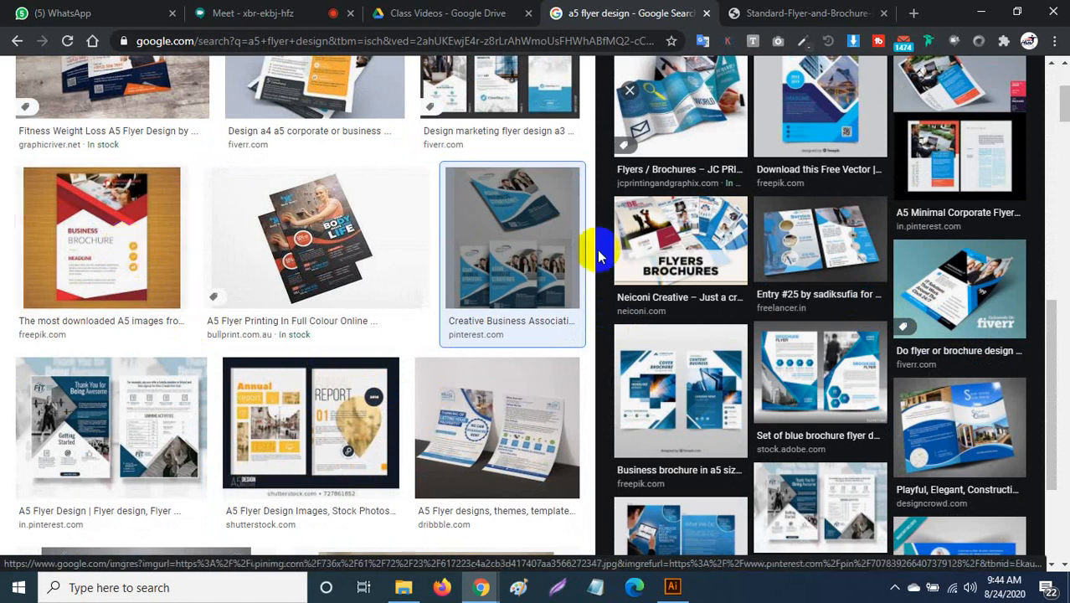
{"action": "scroll", "coordinate": [693, 299], "scroll_direction": "down", "scroll_amount": 5}
{"action": "scroll", "coordinate": [706, 306], "scroll_direction": "up", "scroll_amount": 3}
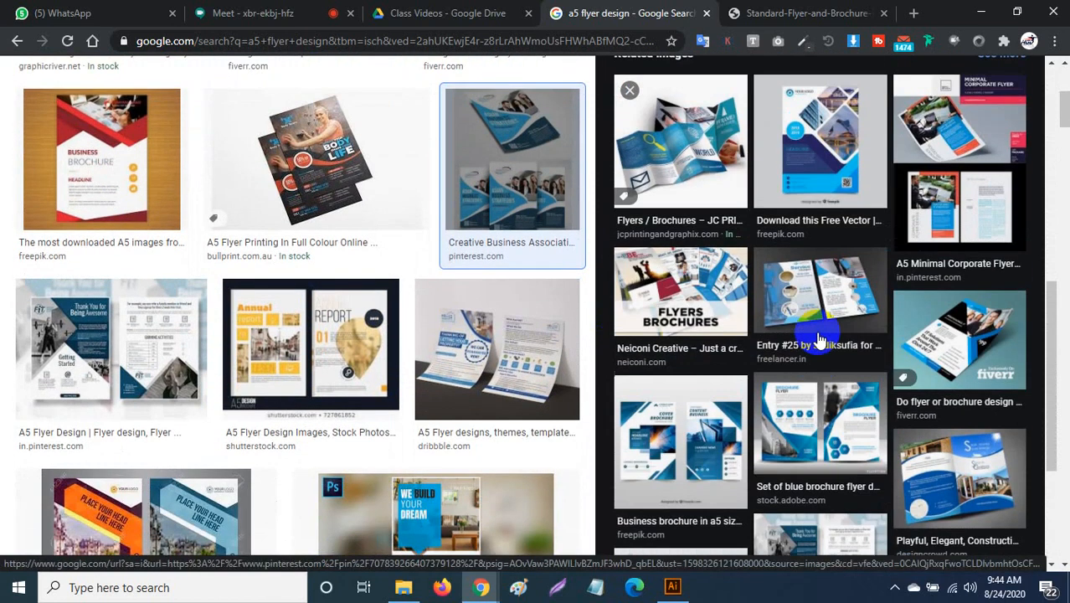
{"action": "scroll", "coordinate": [819, 339], "scroll_direction": "up", "scroll_amount": 6}
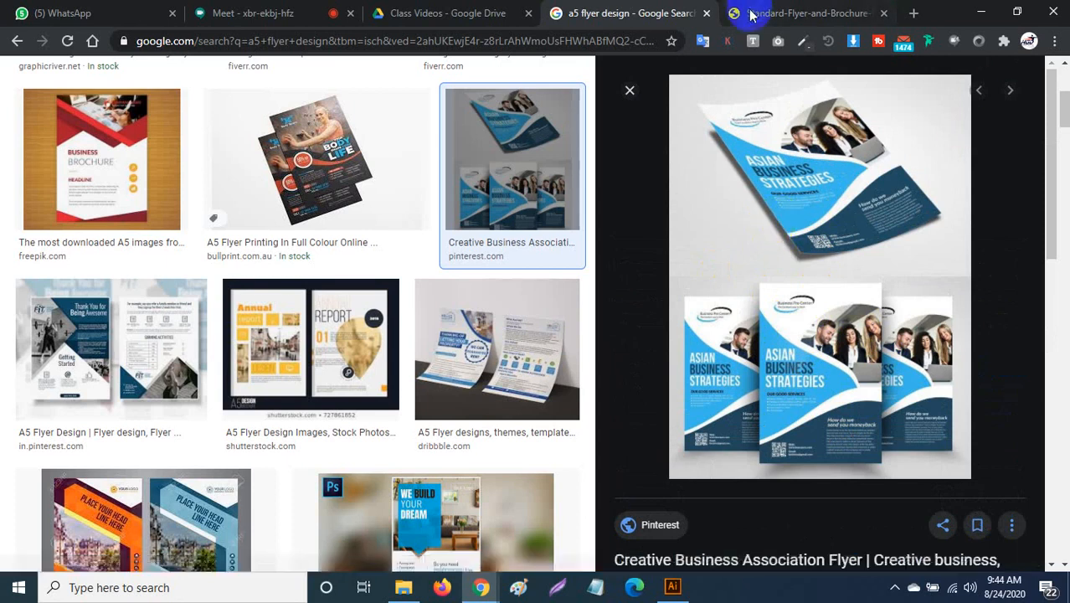
{"action": "scroll", "coordinate": [876, 197], "scroll_direction": "up", "scroll_amount": 4}
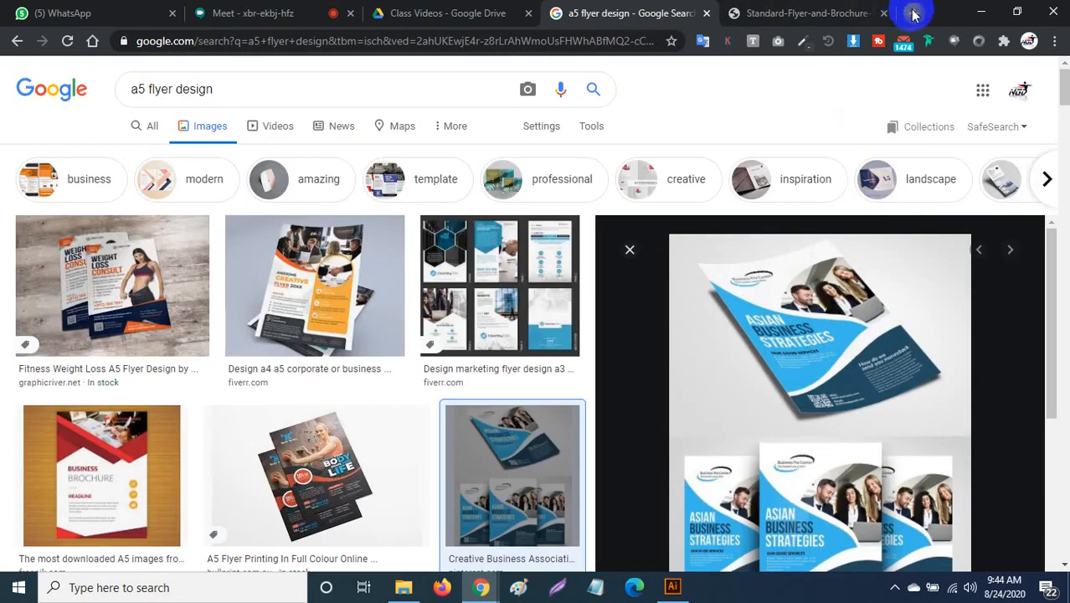
Step: Open graphicriver.net in a new browser tab
{"action": "left_click", "coordinate": [914, 14]}
{"action": "type", "text": "graphicriver.net"}
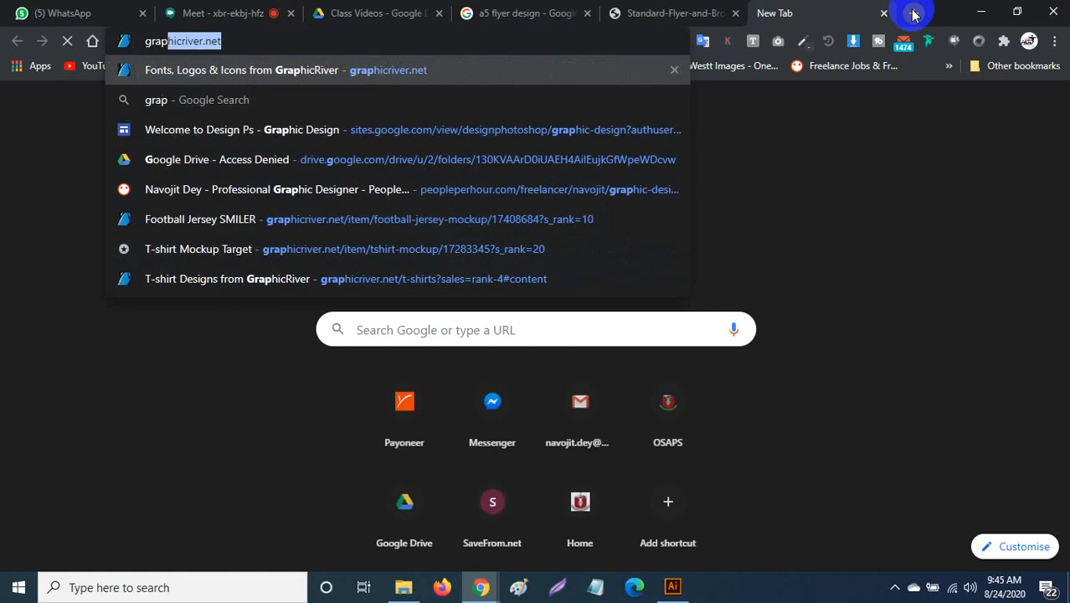
{"action": "key", "text": "Right"}
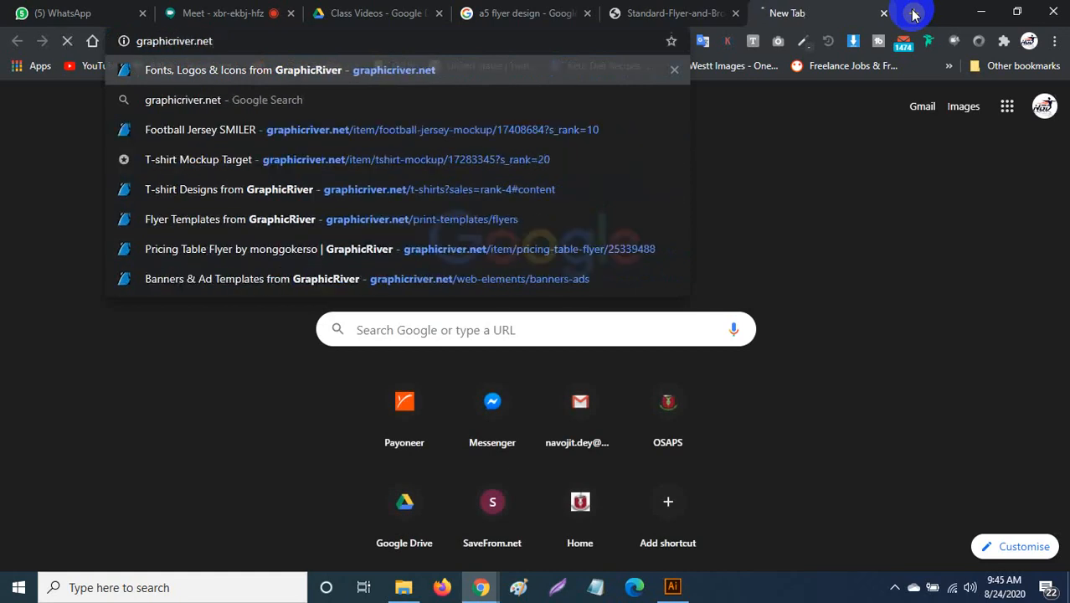
{"action": "key", "text": "Return"}
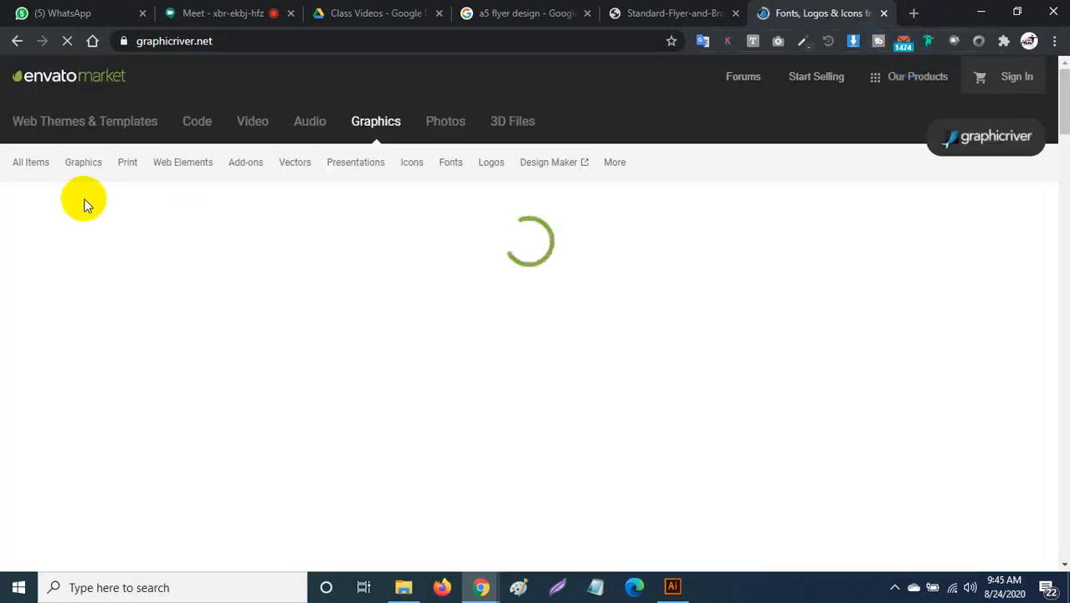
Step: Go to GraphicRiver's print flyer templates and narrow them to the Corporate category
{"action": "left_click", "coordinate": [123, 167]}
{"action": "mouse_move", "coordinate": [124, 163]}
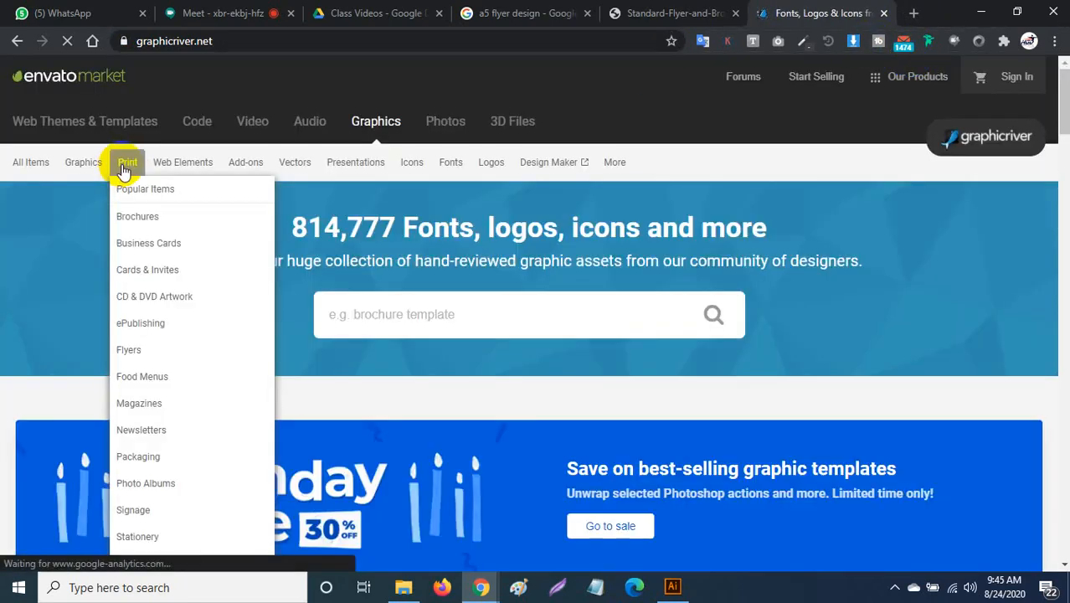
{"action": "left_click", "coordinate": [149, 350]}
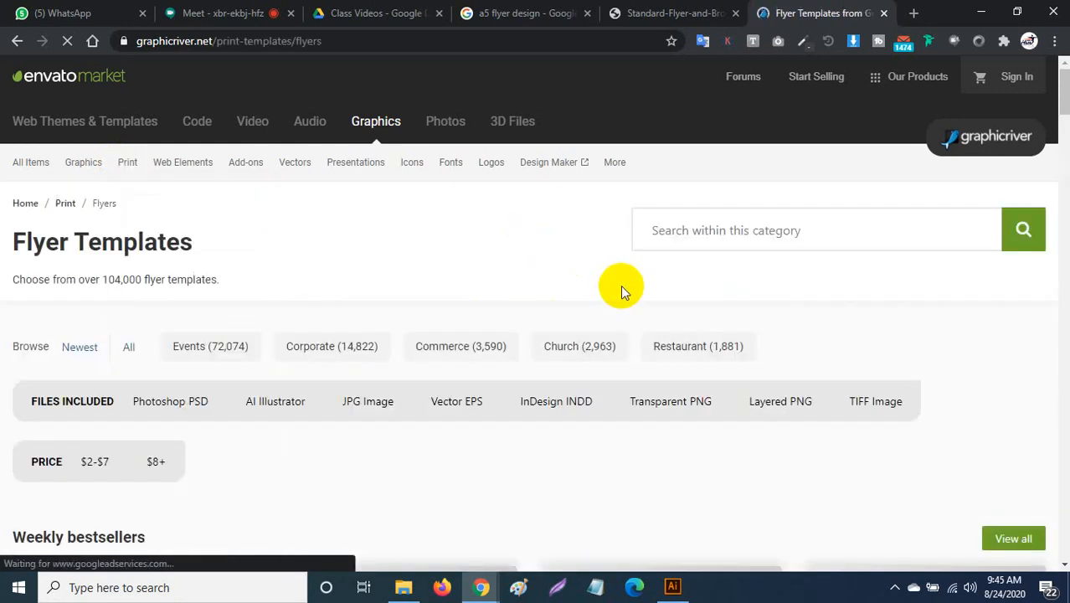
{"action": "scroll", "coordinate": [654, 291], "scroll_direction": "down", "scroll_amount": 1}
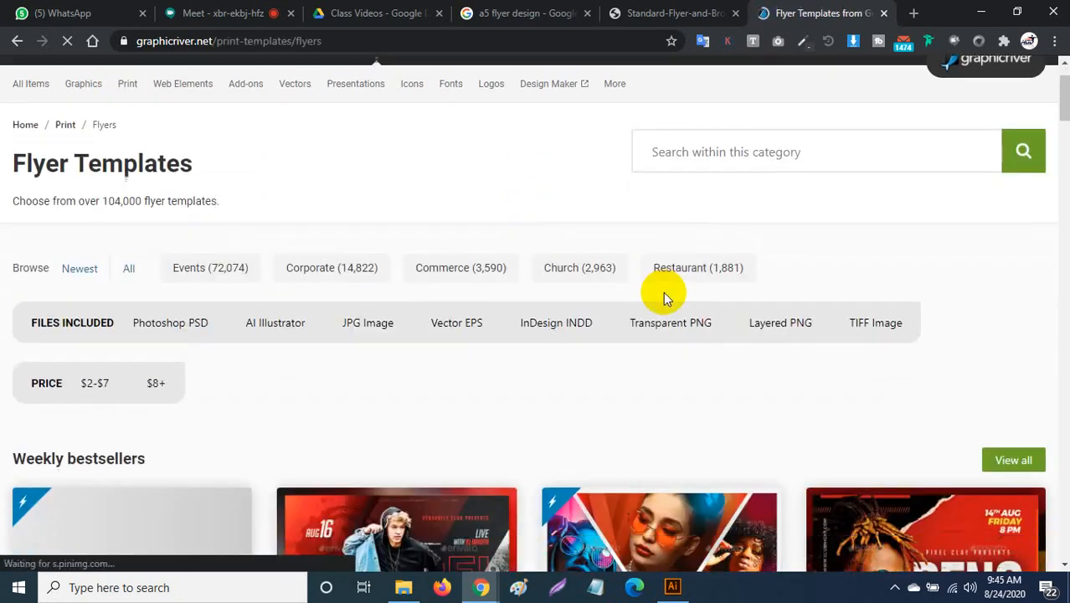
{"action": "left_click", "coordinate": [700, 144]}
{"action": "left_click", "coordinate": [333, 277]}
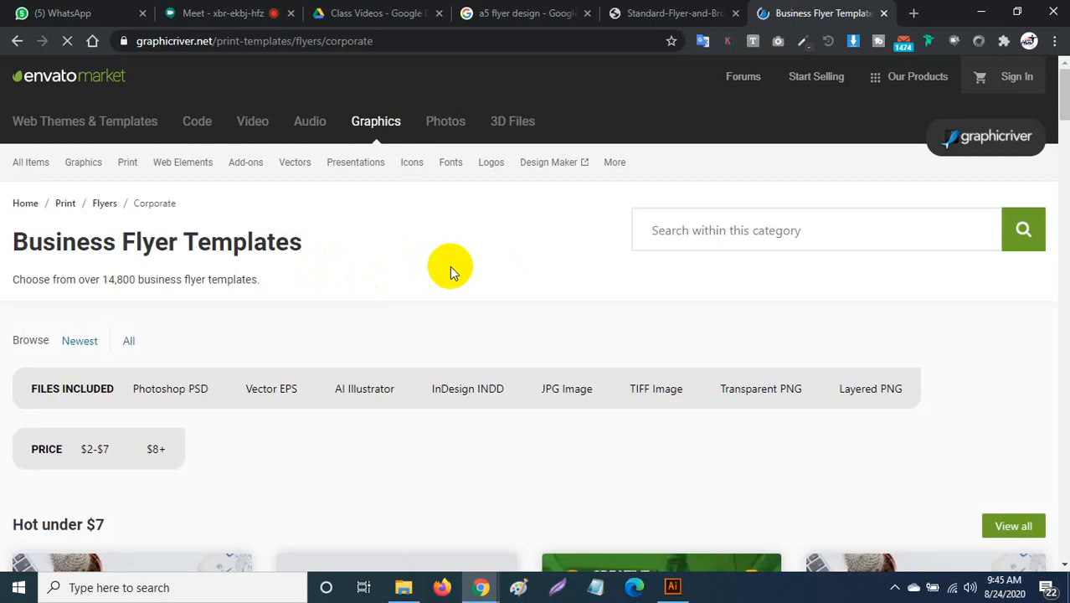
Step: Glance over the business flyer templates and search within this category for "Design Agency"
{"action": "scroll", "coordinate": [450, 266], "scroll_direction": "down", "scroll_amount": 2}
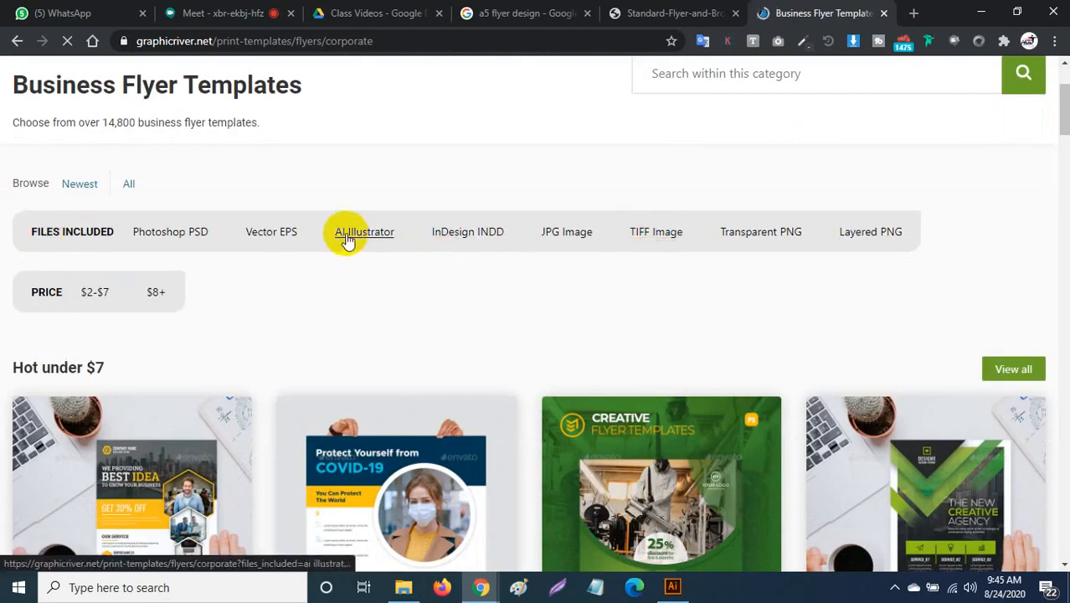
{"action": "scroll", "coordinate": [583, 294], "scroll_direction": "down", "scroll_amount": 3}
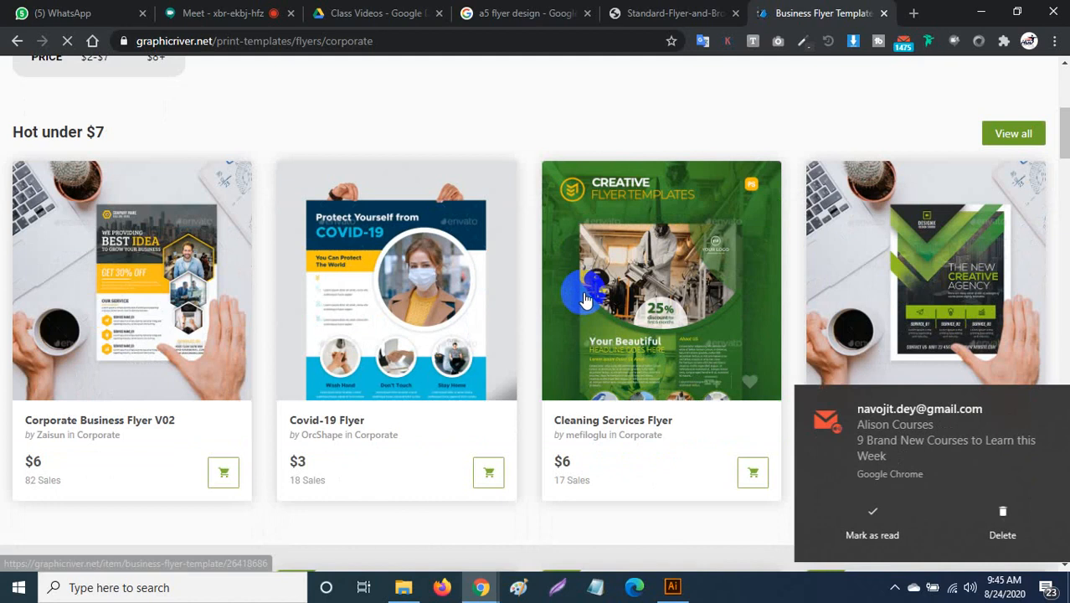
{"action": "scroll", "coordinate": [612, 285], "scroll_direction": "up", "scroll_amount": 5}
{"action": "left_click", "coordinate": [772, 234]}
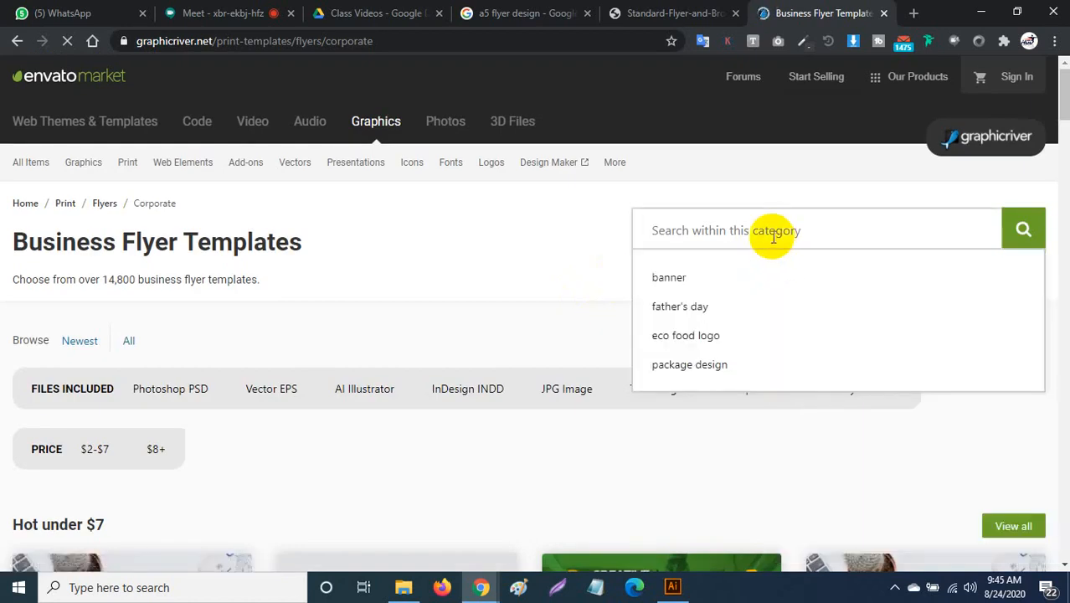
{"action": "type", "text": "Desig"}
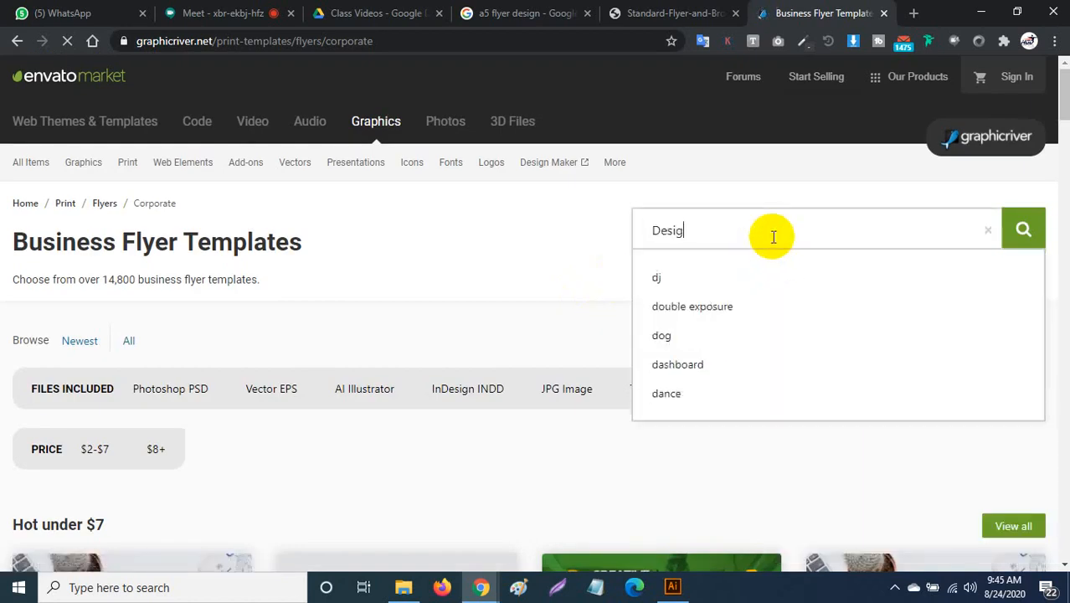
{"action": "type", "text": "n Agency"}
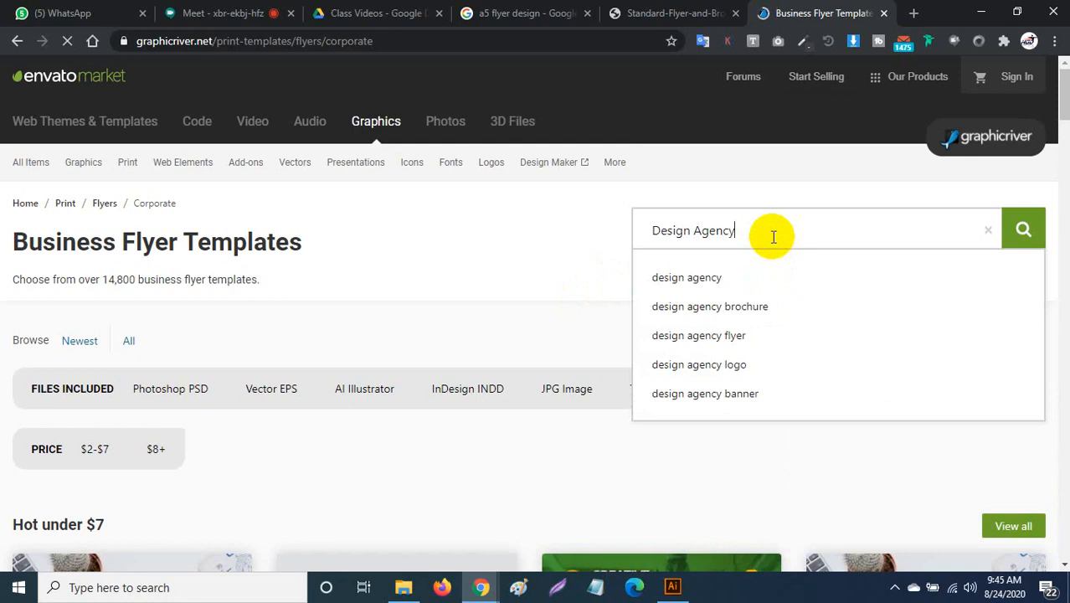
{"action": "key", "text": "Return"}
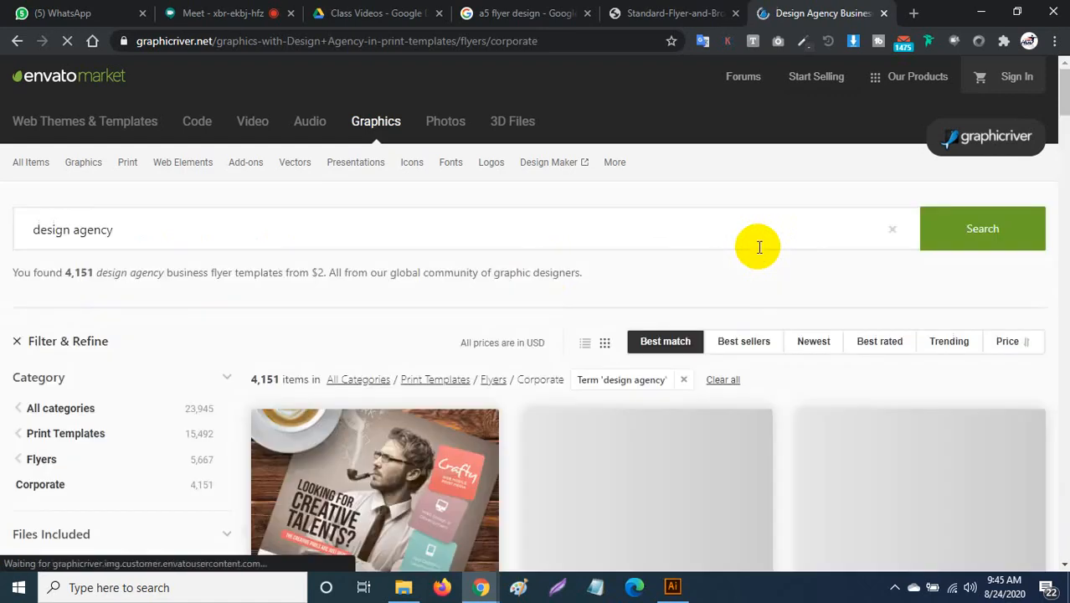
Step: Skim the design agency flyers and filter them by the "agency" tag
{"action": "scroll", "coordinate": [759, 247], "scroll_direction": "down", "scroll_amount": 2}
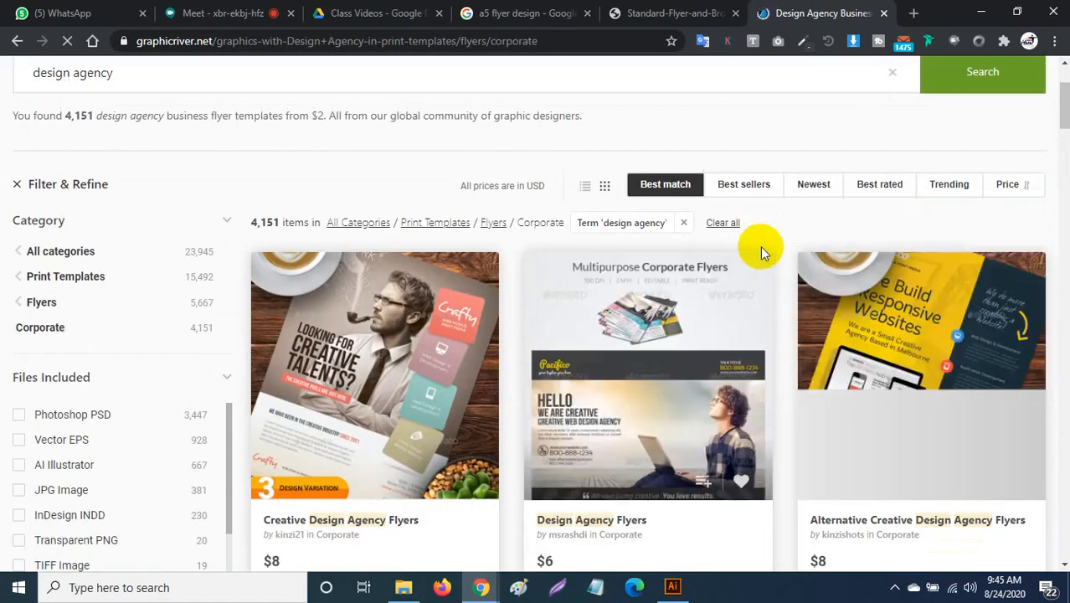
{"action": "scroll", "coordinate": [761, 246], "scroll_direction": "down", "scroll_amount": 2}
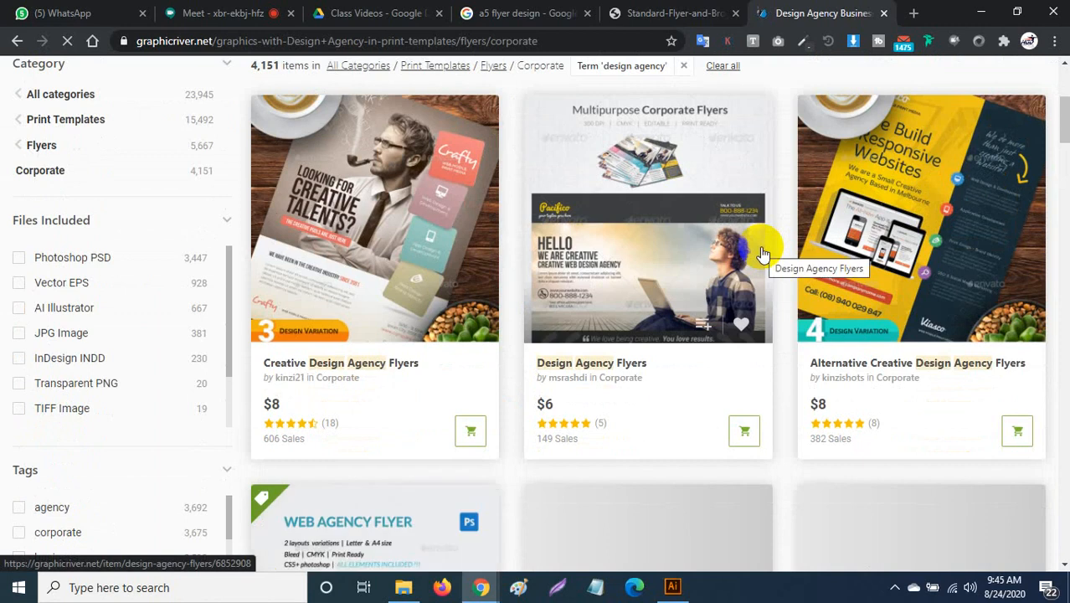
{"action": "scroll", "coordinate": [762, 254], "scroll_direction": "down", "scroll_amount": 1}
{"action": "scroll", "coordinate": [762, 254], "scroll_direction": "down", "scroll_amount": 3}
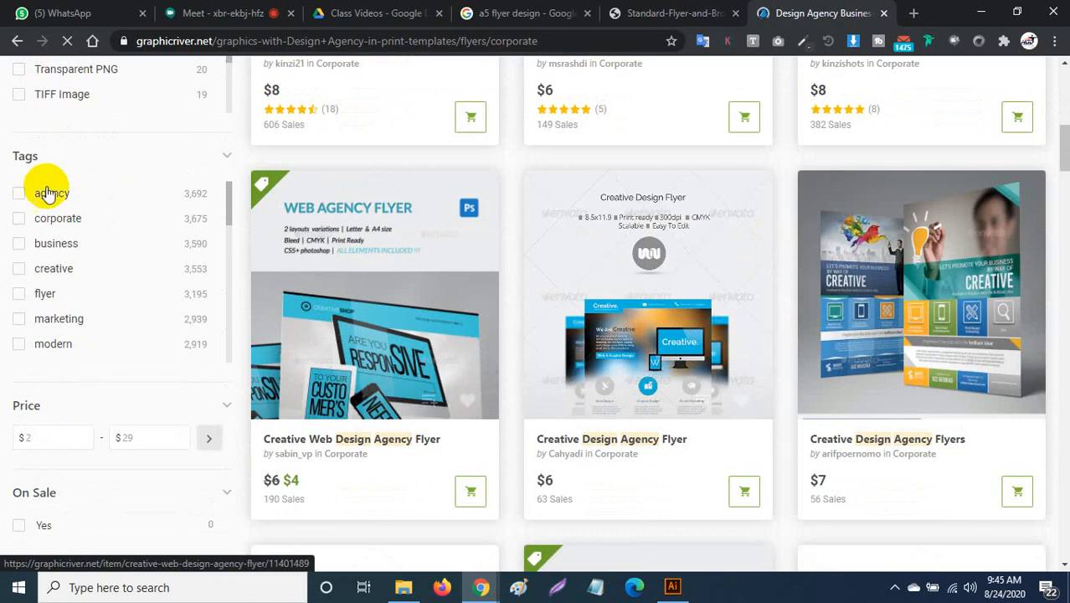
{"action": "left_click", "coordinate": [20, 199]}
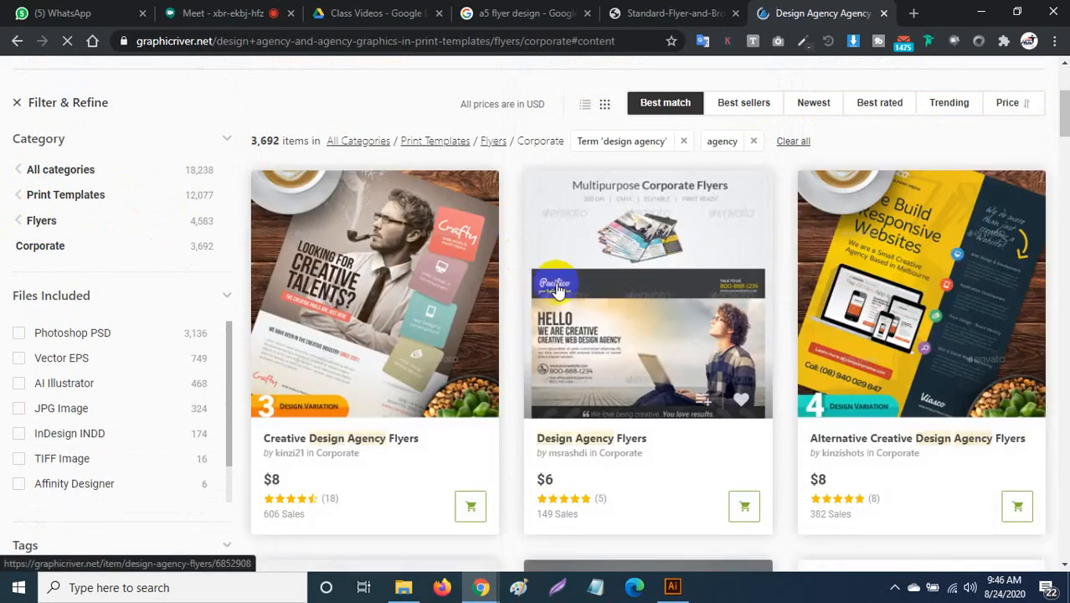
Step: Examine the designs on the first page of tagged design agency flyers, down to the end of the page
{"action": "scroll", "coordinate": [554, 285], "scroll_direction": "down", "scroll_amount": 5}
{"action": "scroll", "coordinate": [559, 289], "scroll_direction": "down", "scroll_amount": 5}
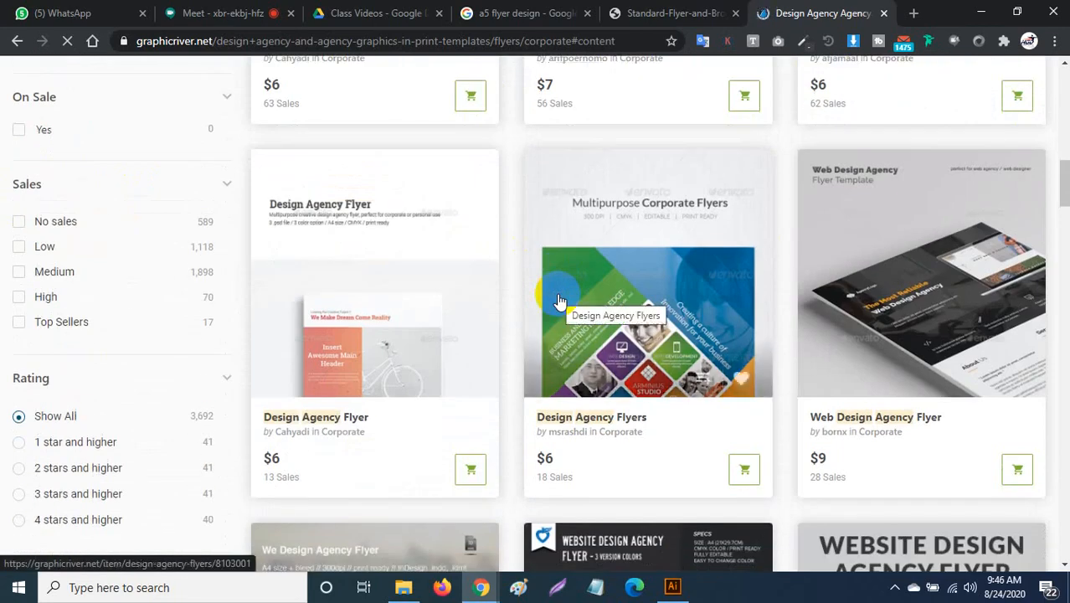
{"action": "scroll", "coordinate": [559, 302], "scroll_direction": "down", "scroll_amount": 5}
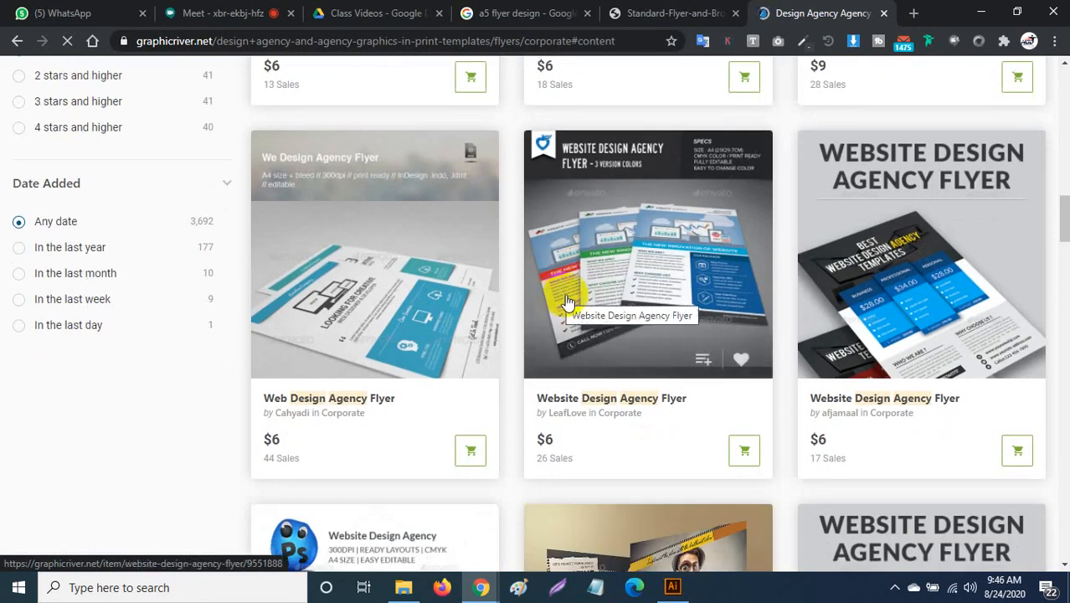
{"action": "scroll", "coordinate": [568, 301], "scroll_direction": "down", "scroll_amount": 5}
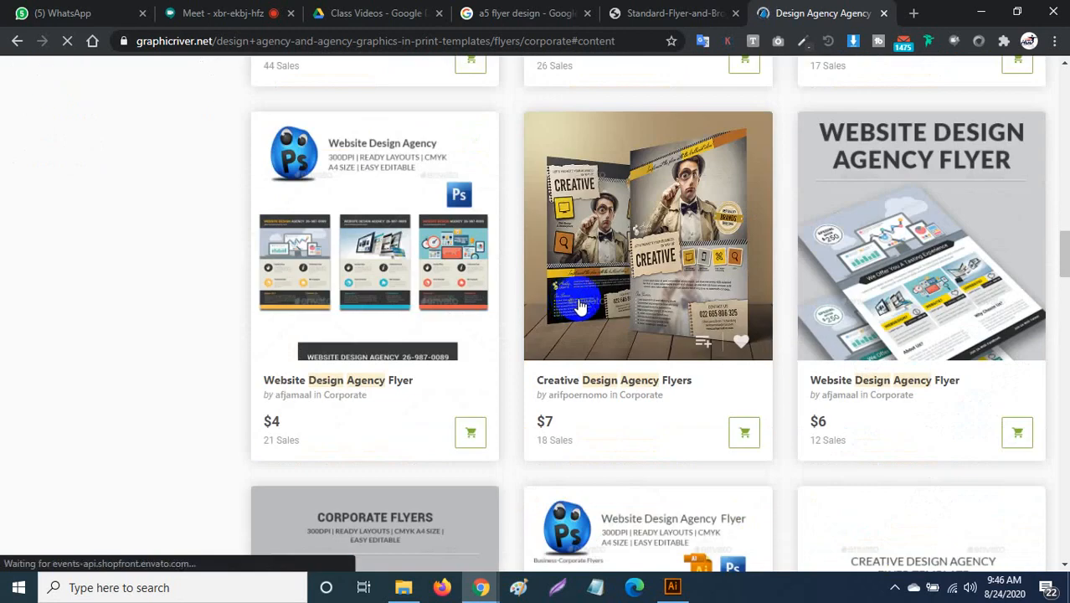
{"action": "scroll", "coordinate": [740, 276], "scroll_direction": "down", "scroll_amount": 6}
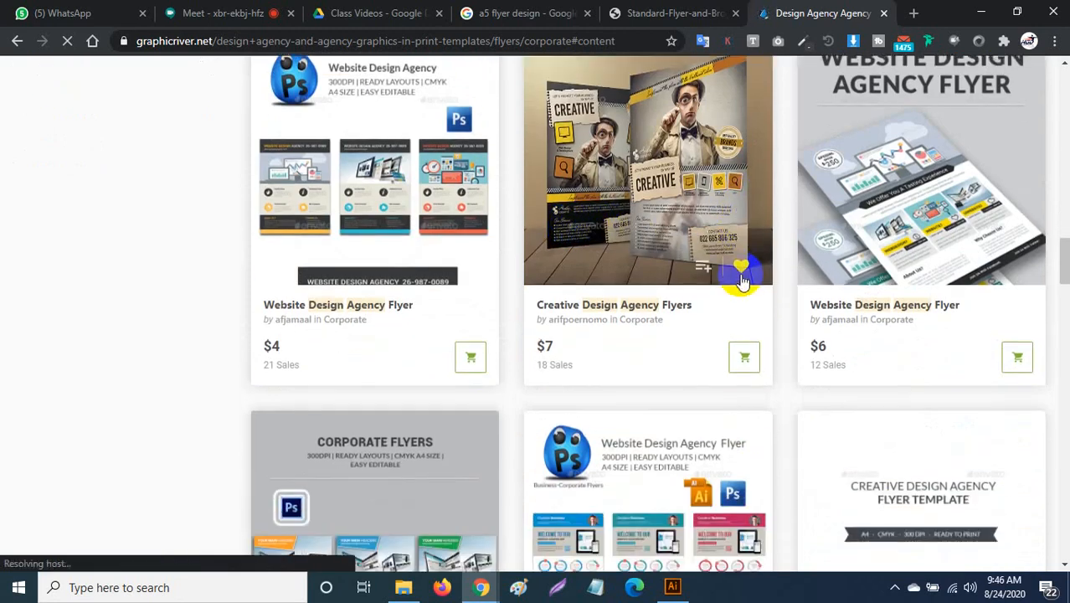
{"action": "scroll", "coordinate": [741, 276], "scroll_direction": "down", "scroll_amount": 2}
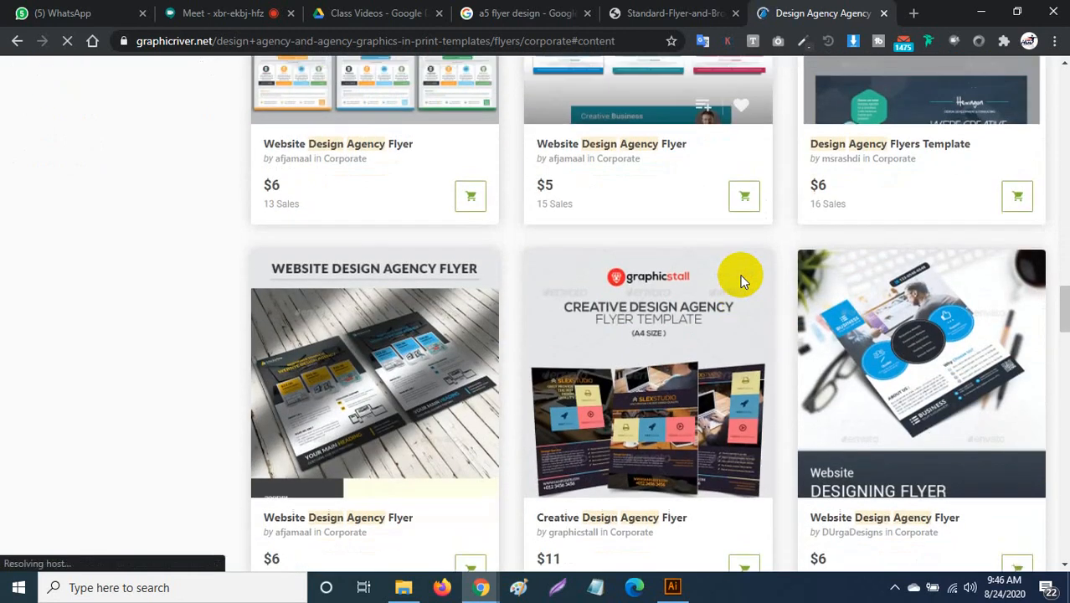
{"action": "scroll", "coordinate": [708, 276], "scroll_direction": "up", "scroll_amount": 3}
{"action": "scroll", "coordinate": [704, 280], "scroll_direction": "down", "scroll_amount": 4}
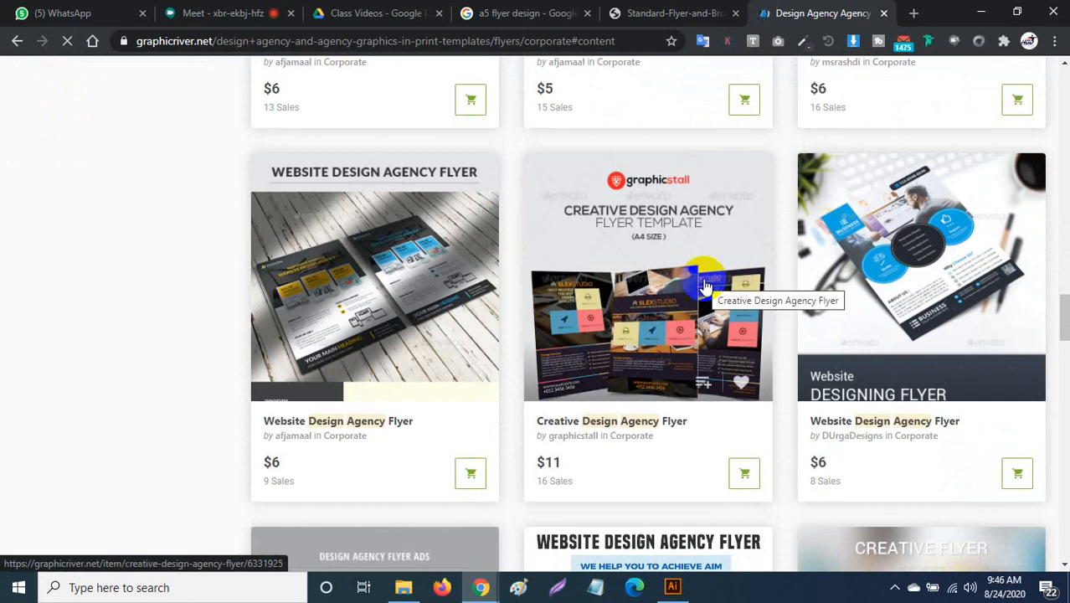
{"action": "scroll", "coordinate": [705, 286], "scroll_direction": "down", "scroll_amount": 4}
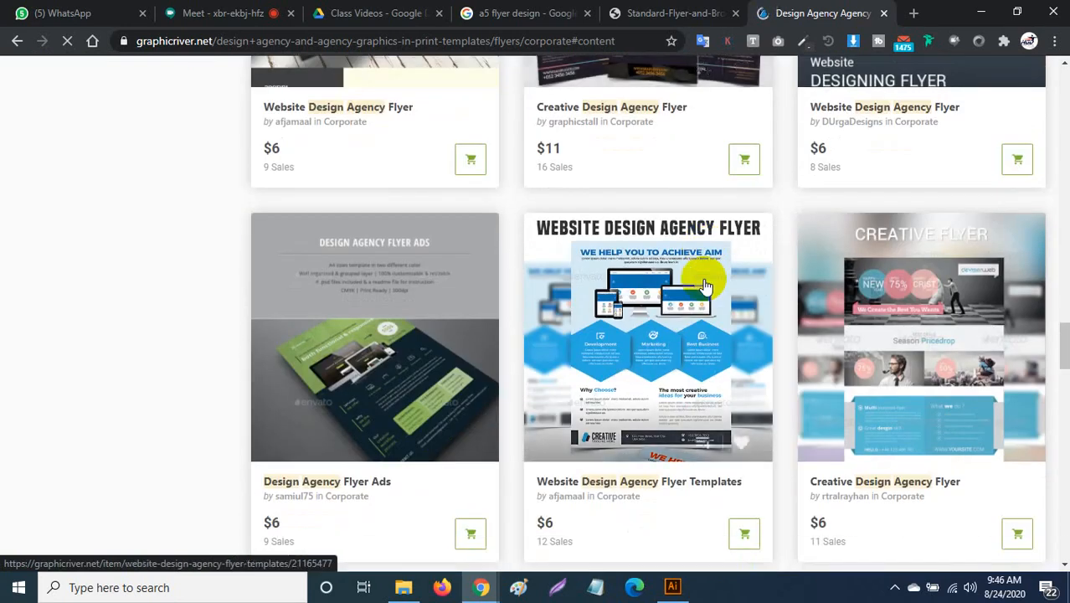
{"action": "scroll", "coordinate": [706, 287], "scroll_direction": "down", "scroll_amount": 3}
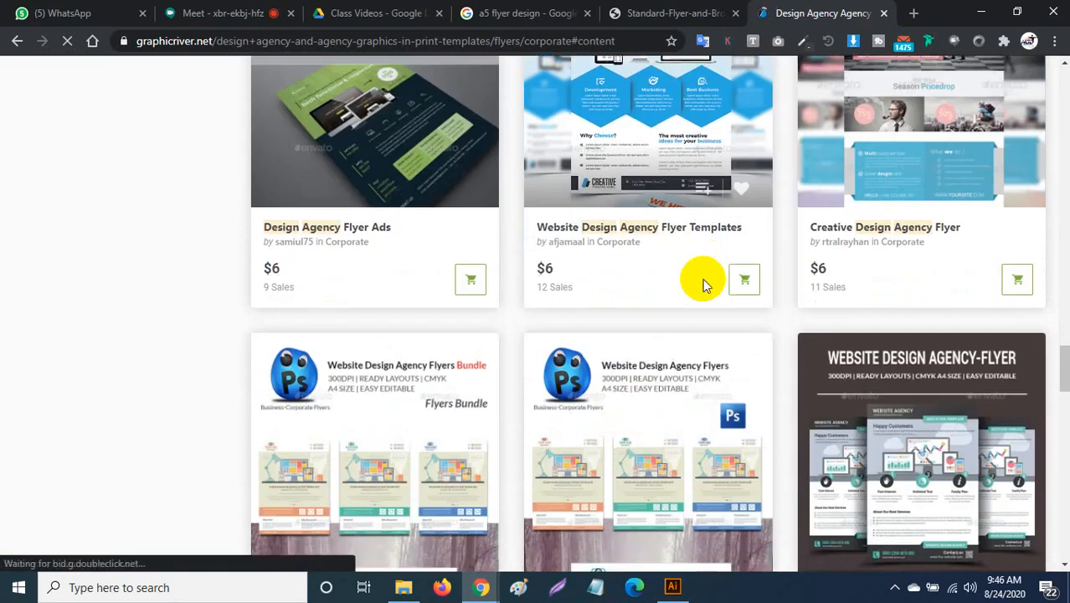
{"action": "scroll", "coordinate": [703, 285], "scroll_direction": "down", "scroll_amount": 7}
{"action": "scroll", "coordinate": [702, 284], "scroll_direction": "down", "scroll_amount": 2}
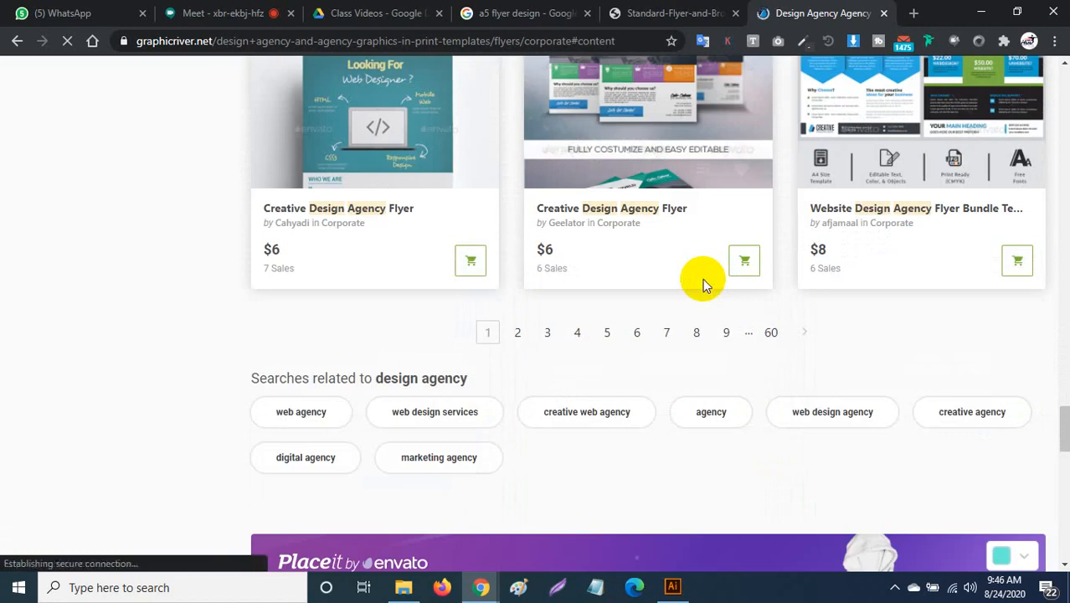
{"action": "scroll", "coordinate": [701, 280], "scroll_direction": "up", "scroll_amount": 2}
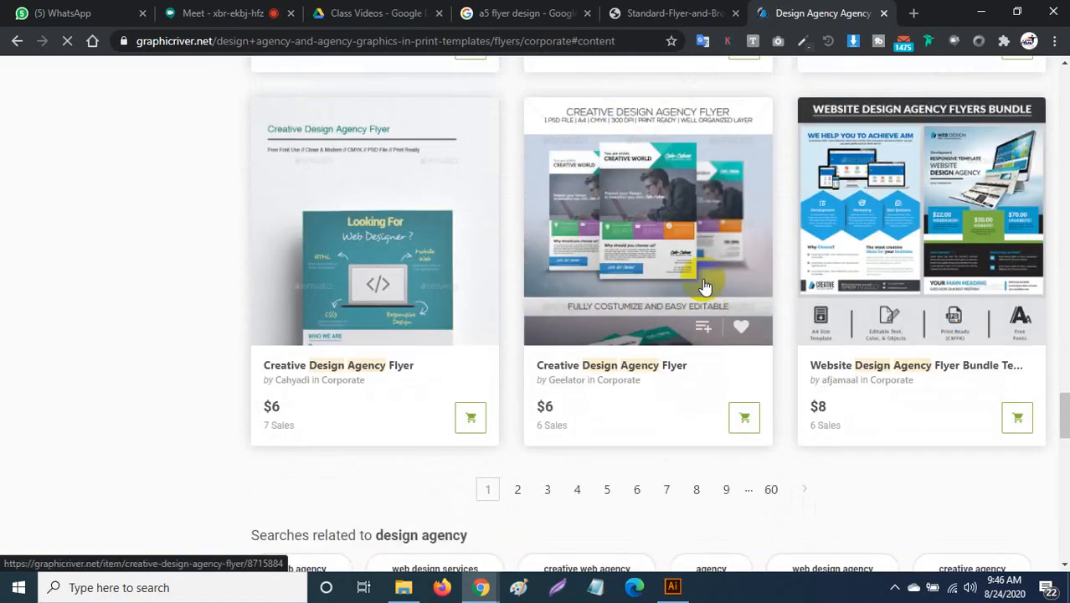
Step: Go to the second page of tagged design agency flyers and examine the designs for a front cover reference
{"action": "scroll", "coordinate": [704, 284], "scroll_direction": "down", "scroll_amount": 2}
{"action": "left_click", "coordinate": [520, 335]}
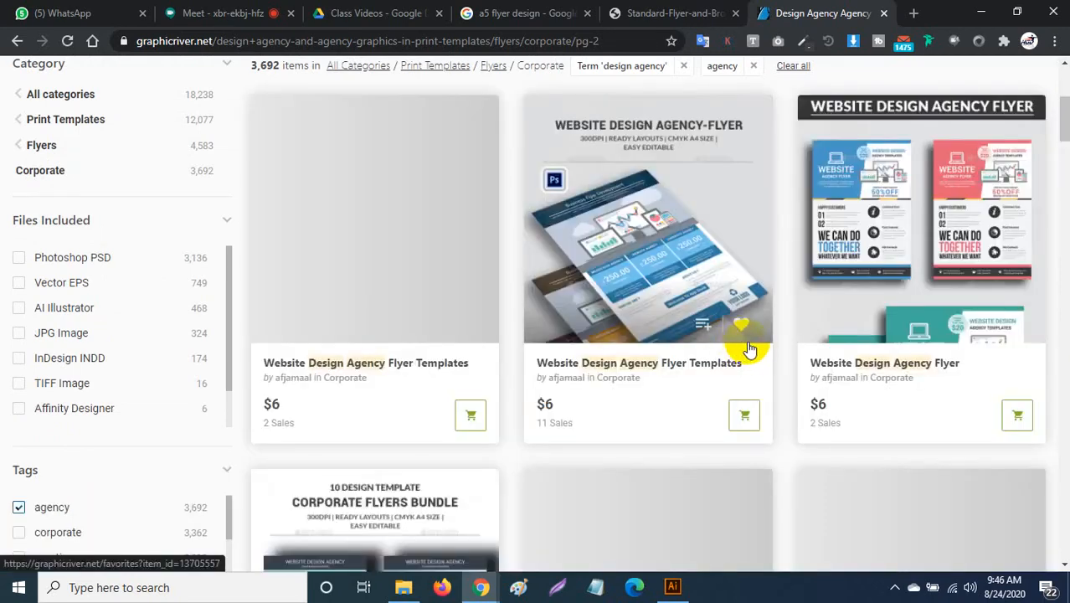
{"action": "scroll", "coordinate": [757, 348], "scroll_direction": "down", "scroll_amount": 2}
{"action": "scroll", "coordinate": [758, 348], "scroll_direction": "down", "scroll_amount": 2}
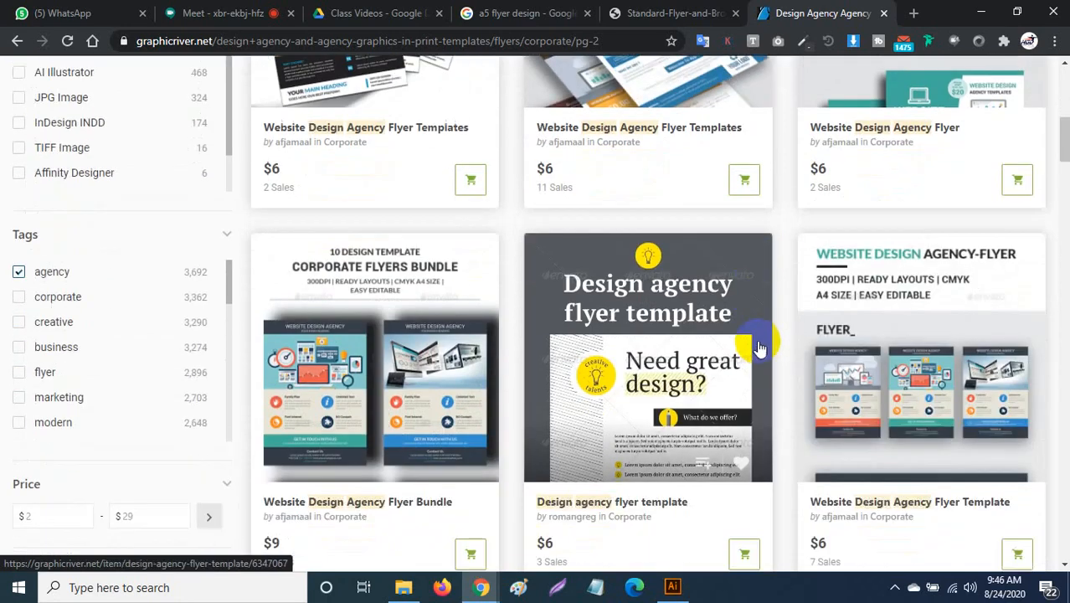
{"action": "scroll", "coordinate": [759, 347], "scroll_direction": "down", "scroll_amount": 5}
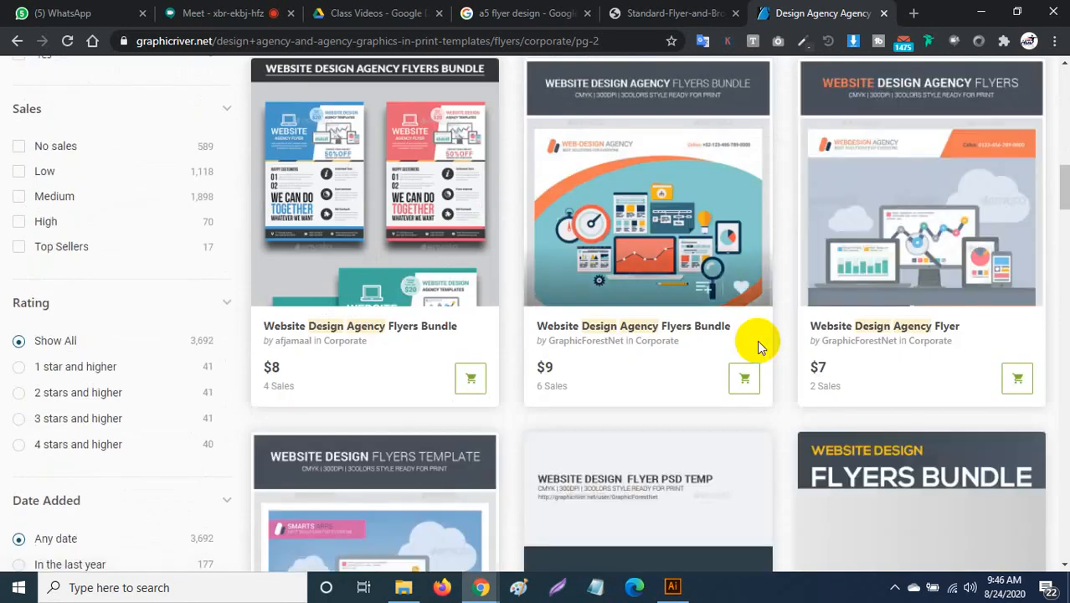
{"action": "scroll", "coordinate": [759, 346], "scroll_direction": "down", "scroll_amount": 4}
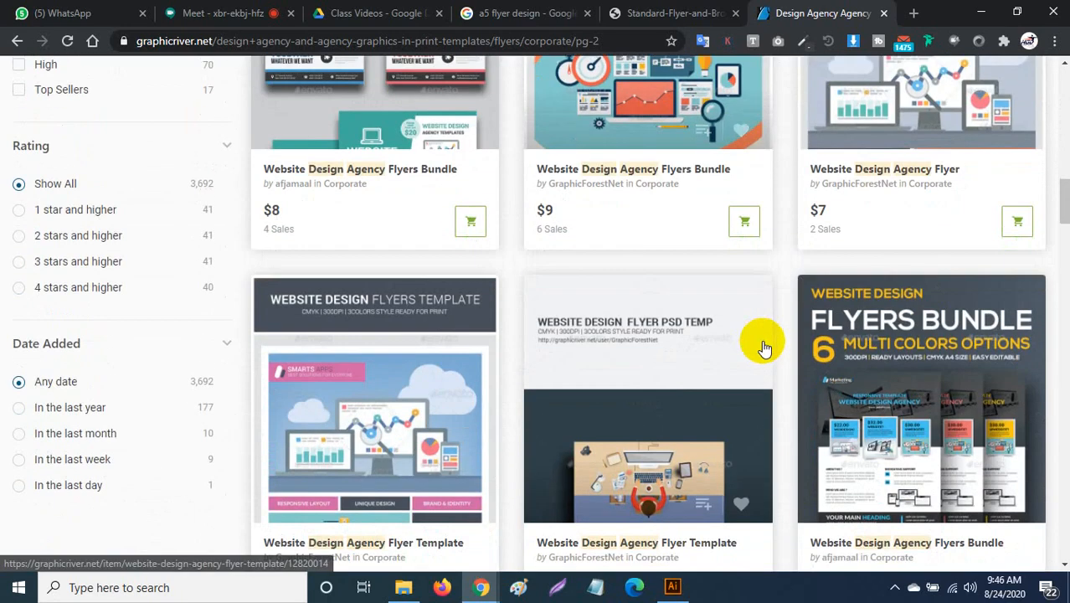
{"action": "scroll", "coordinate": [764, 347], "scroll_direction": "down", "scroll_amount": 5}
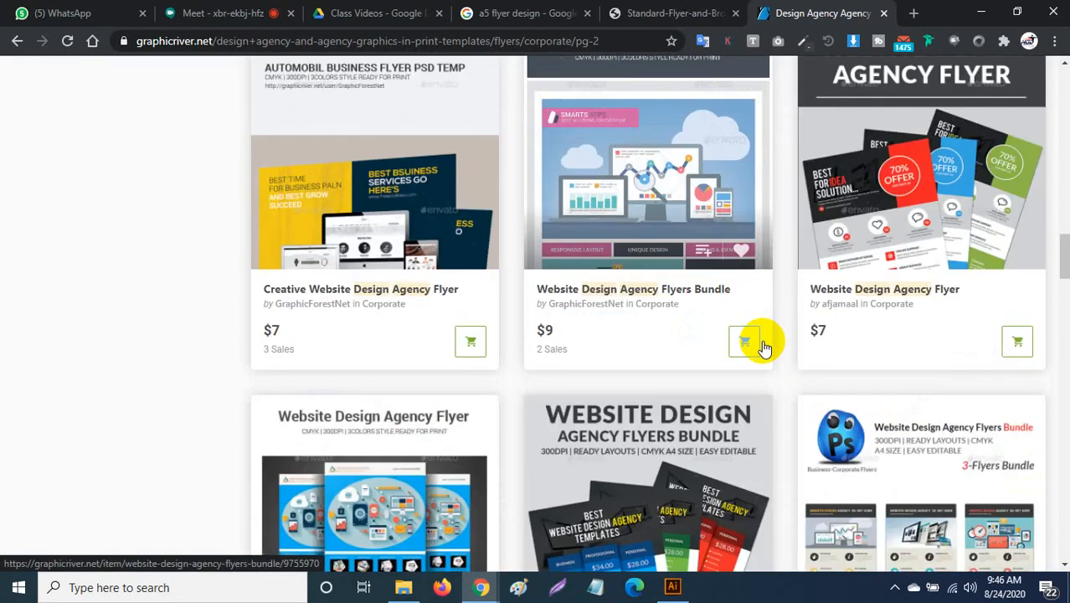
{"action": "scroll", "coordinate": [764, 348], "scroll_direction": "down", "scroll_amount": 2}
{"action": "scroll", "coordinate": [764, 348], "scroll_direction": "down", "scroll_amount": 1}
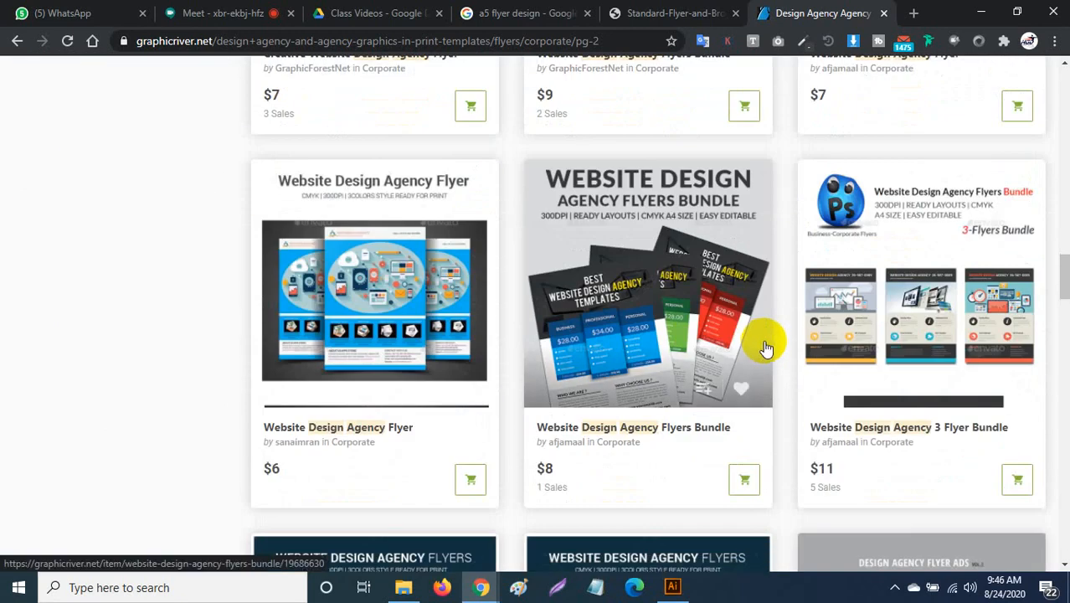
{"action": "scroll", "coordinate": [766, 348], "scroll_direction": "down", "scroll_amount": 4}
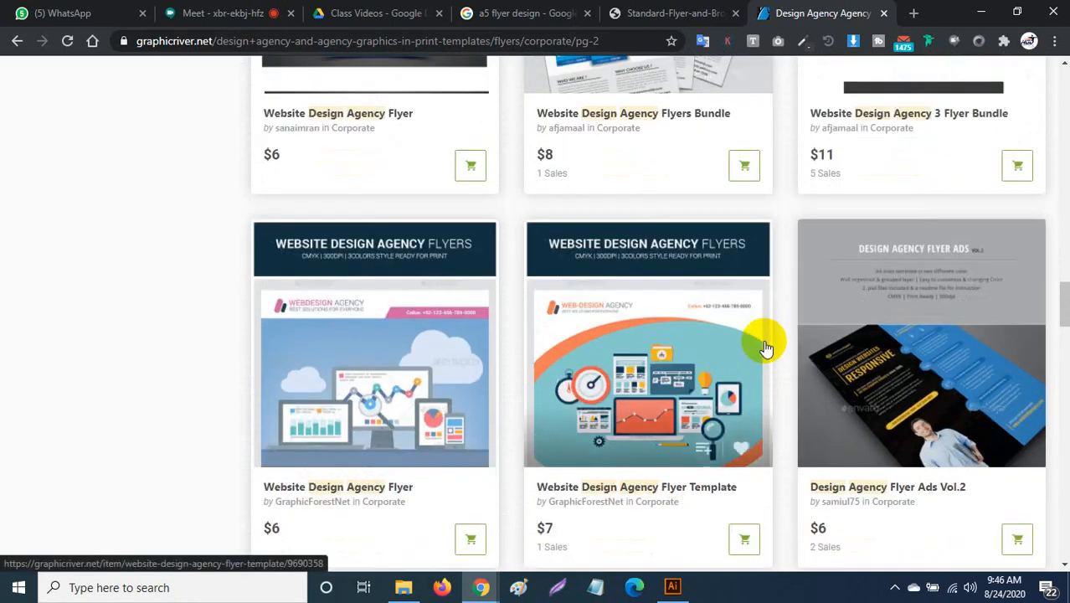
{"action": "scroll", "coordinate": [766, 347], "scroll_direction": "down", "scroll_amount": 4}
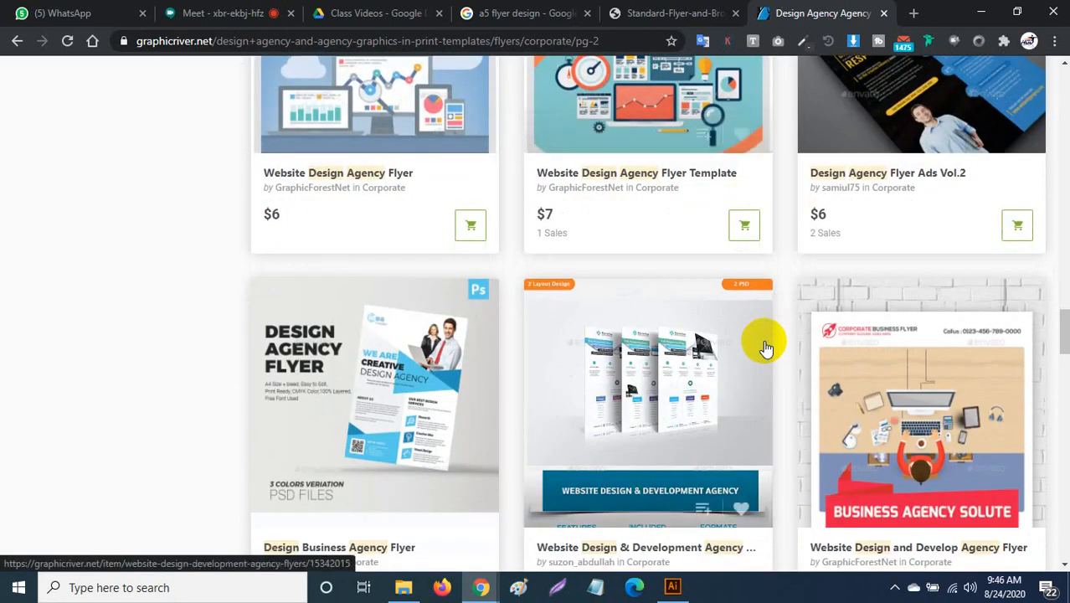
{"action": "scroll", "coordinate": [765, 347], "scroll_direction": "down", "scroll_amount": 1}
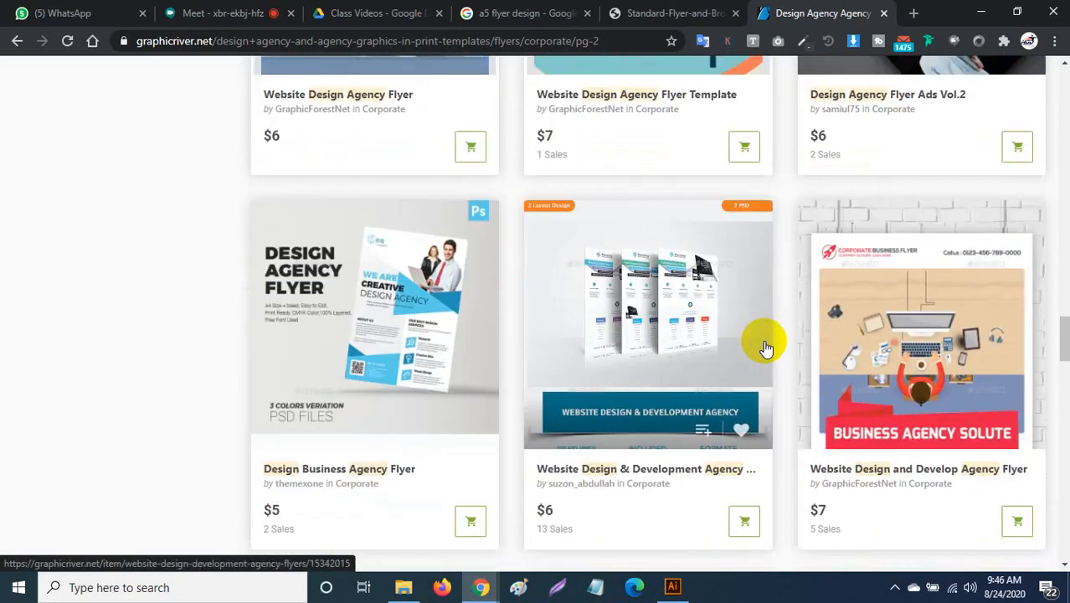
Step: Bring up the Design Business Agency Flyer item and examine the full layout in its enlarged preview
{"action": "left_click", "coordinate": [393, 300]}
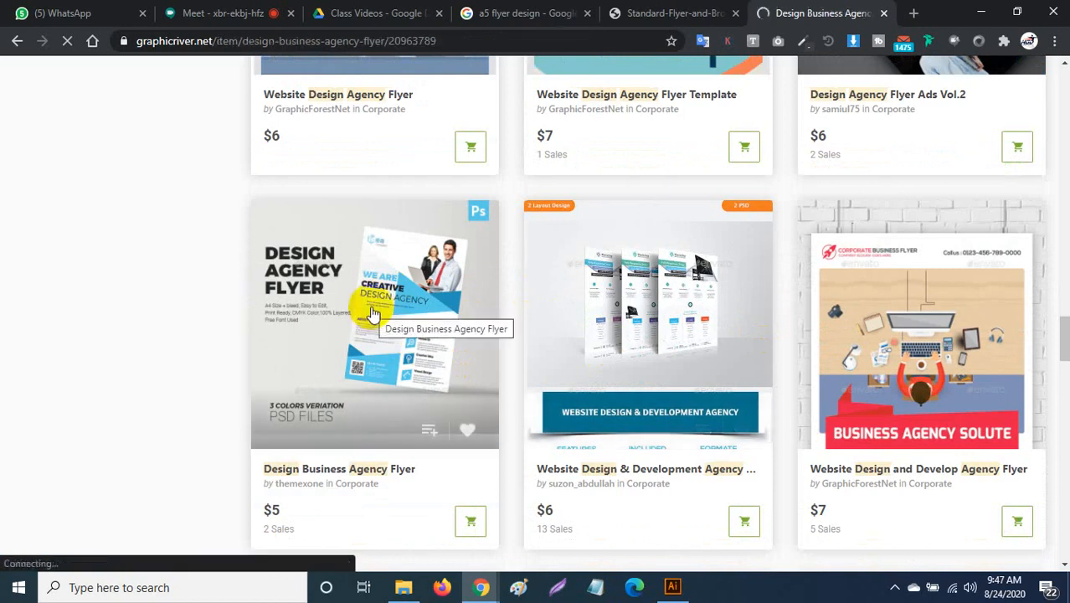
{"action": "scroll", "coordinate": [596, 313], "scroll_direction": "down", "scroll_amount": 3}
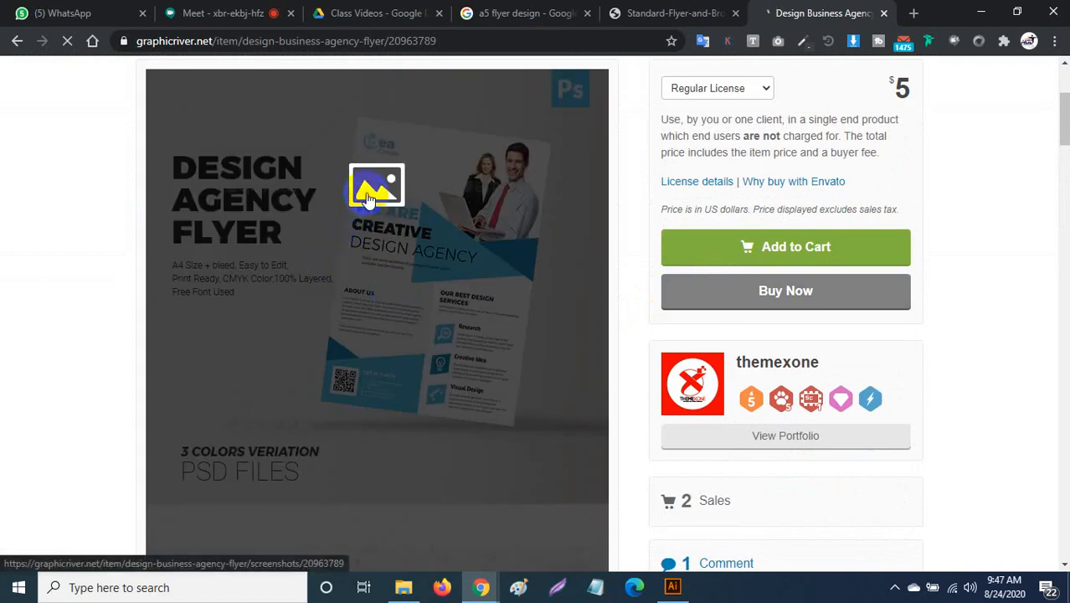
{"action": "left_click", "coordinate": [366, 195]}
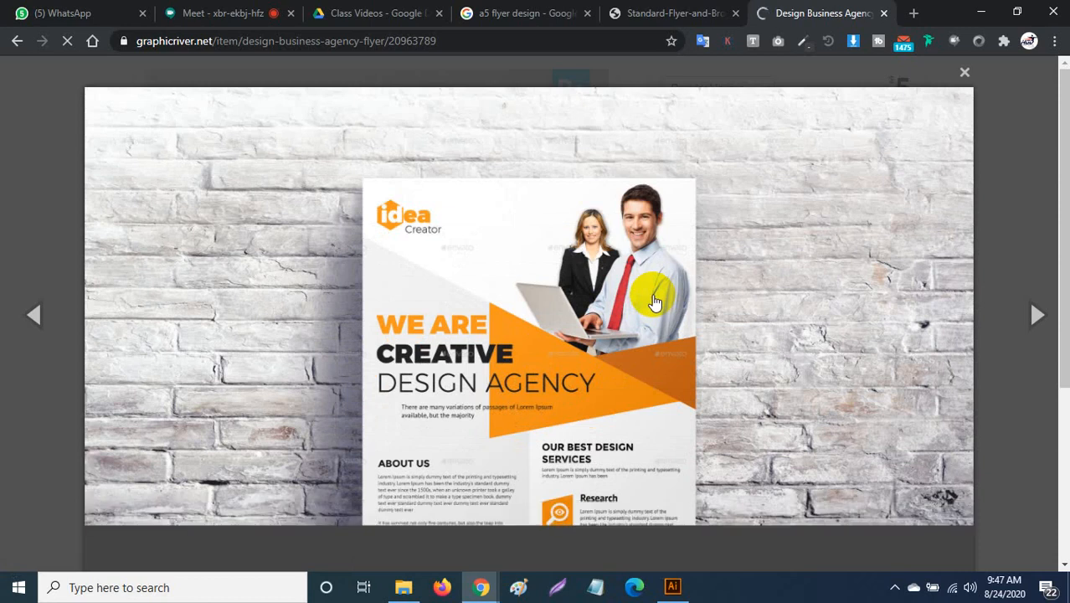
{"action": "scroll", "coordinate": [655, 302], "scroll_direction": "down", "scroll_amount": 1}
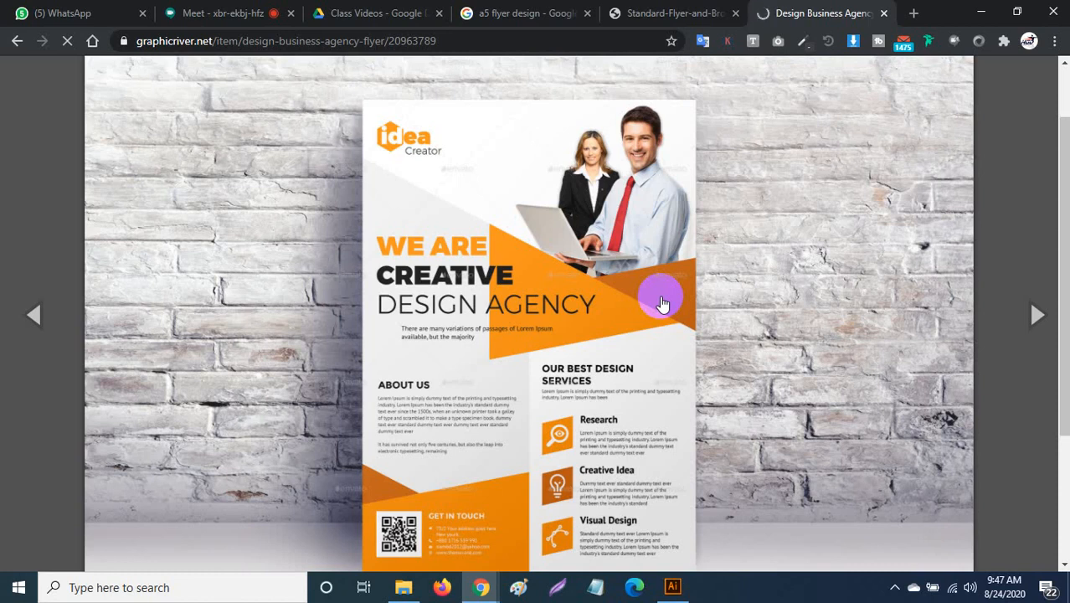
{"action": "scroll", "coordinate": [625, 294], "scroll_direction": "down", "scroll_amount": 2}
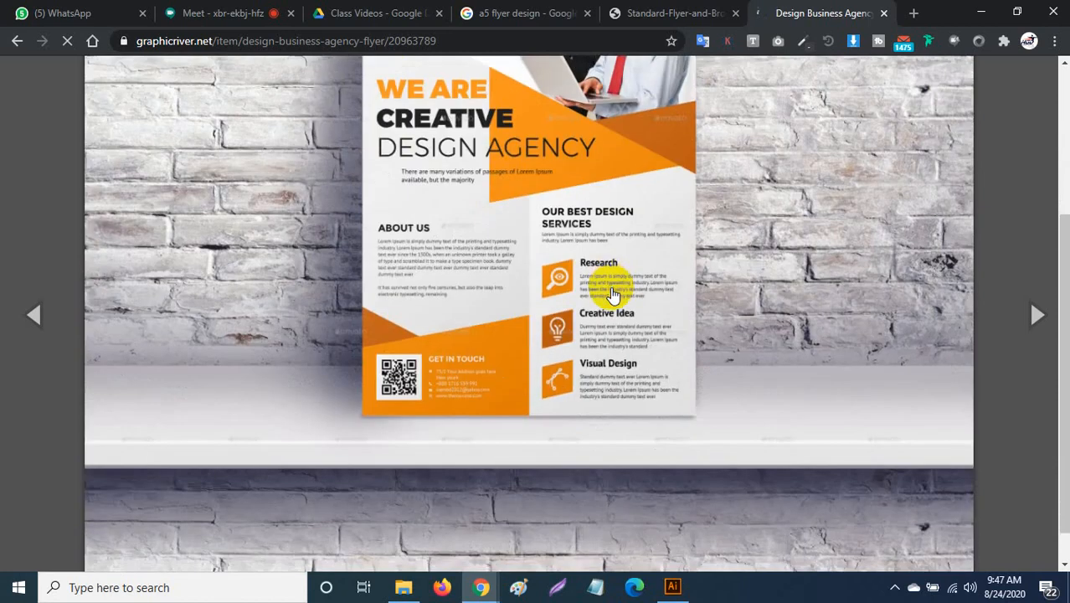
{"action": "scroll", "coordinate": [609, 284], "scroll_direction": "up", "scroll_amount": 2}
{"action": "scroll", "coordinate": [599, 289], "scroll_direction": "down", "scroll_amount": 2}
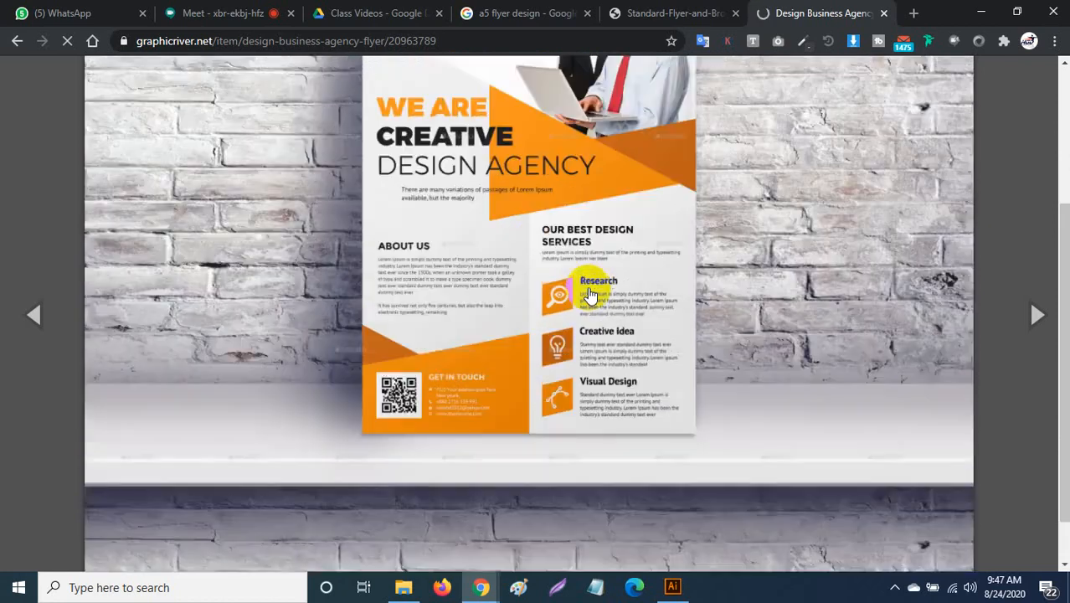
Step: Open the orange flyer's preview image in a separate browser tab
{"action": "left_click", "coordinate": [589, 293]}
{"action": "right_click", "coordinate": [544, 315]}
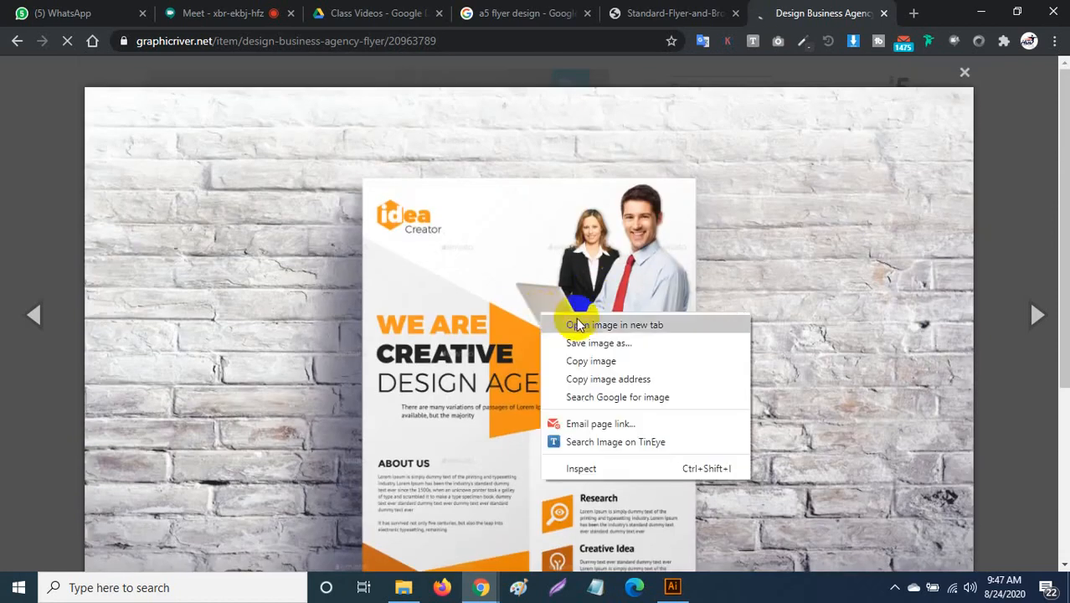
{"action": "left_click", "coordinate": [578, 326]}
{"action": "left_click", "coordinate": [815, 12]}
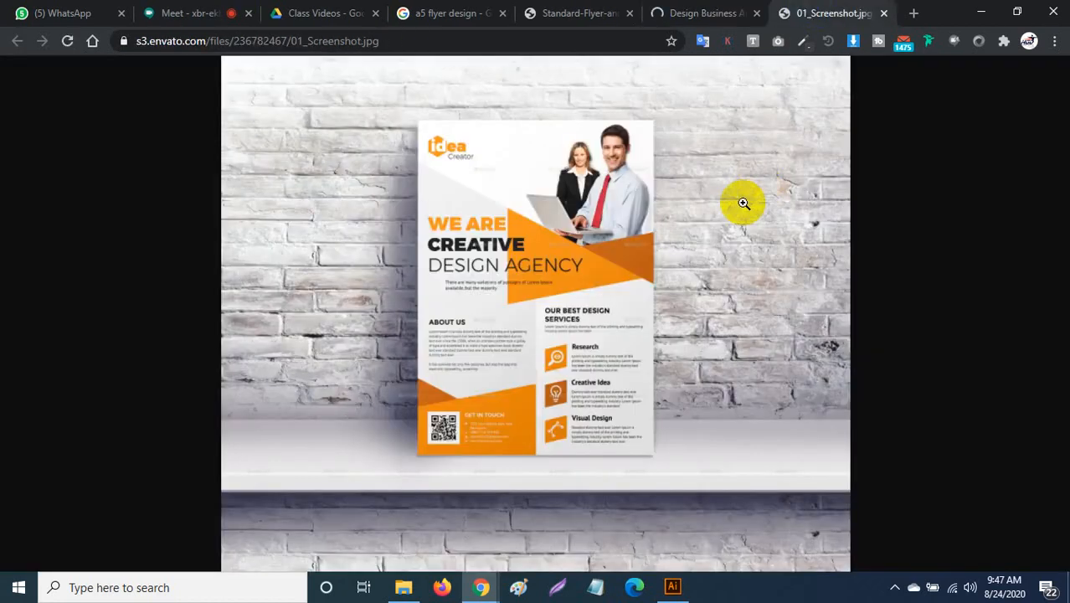
Step: Copy the flyer screenshot at full size, switch to Illustrator and paste it into the flyer document
{"action": "left_click", "coordinate": [573, 249]}
{"action": "right_click", "coordinate": [561, 253]}
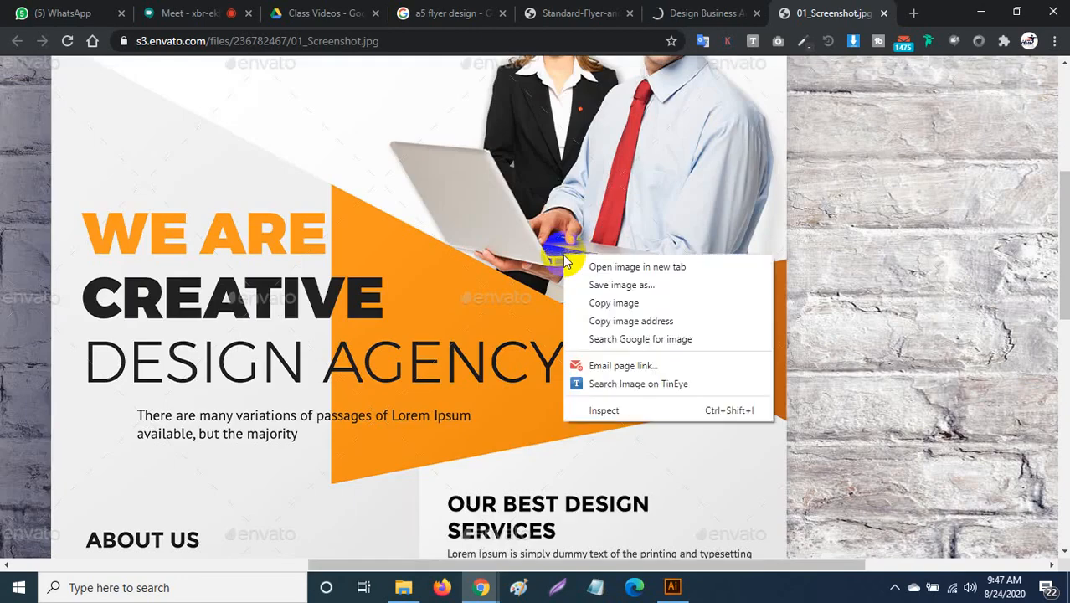
{"action": "left_click", "coordinate": [593, 303]}
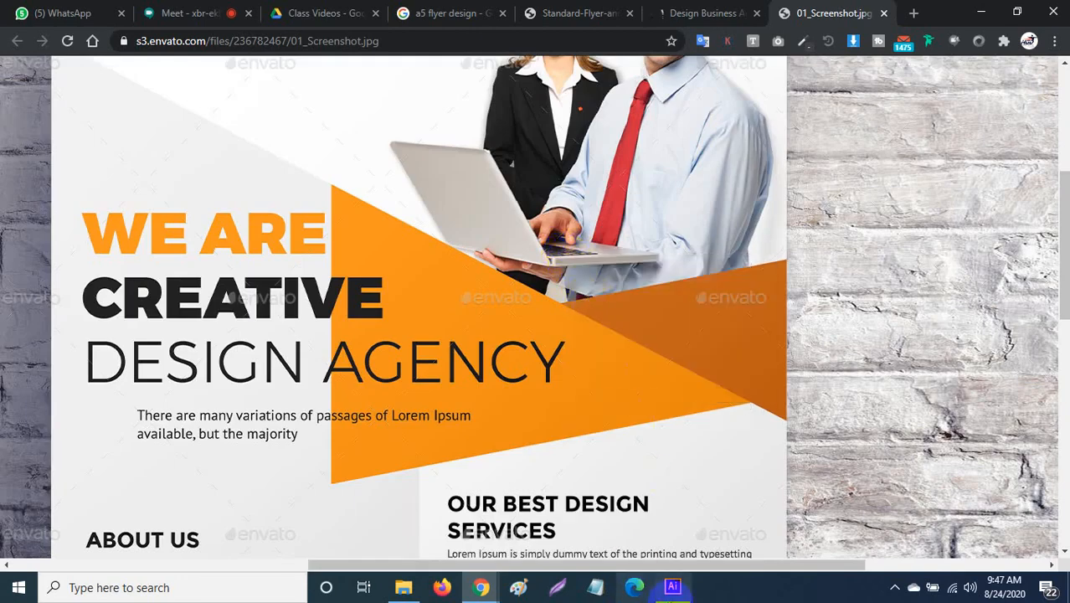
{"action": "left_click", "coordinate": [673, 587]}
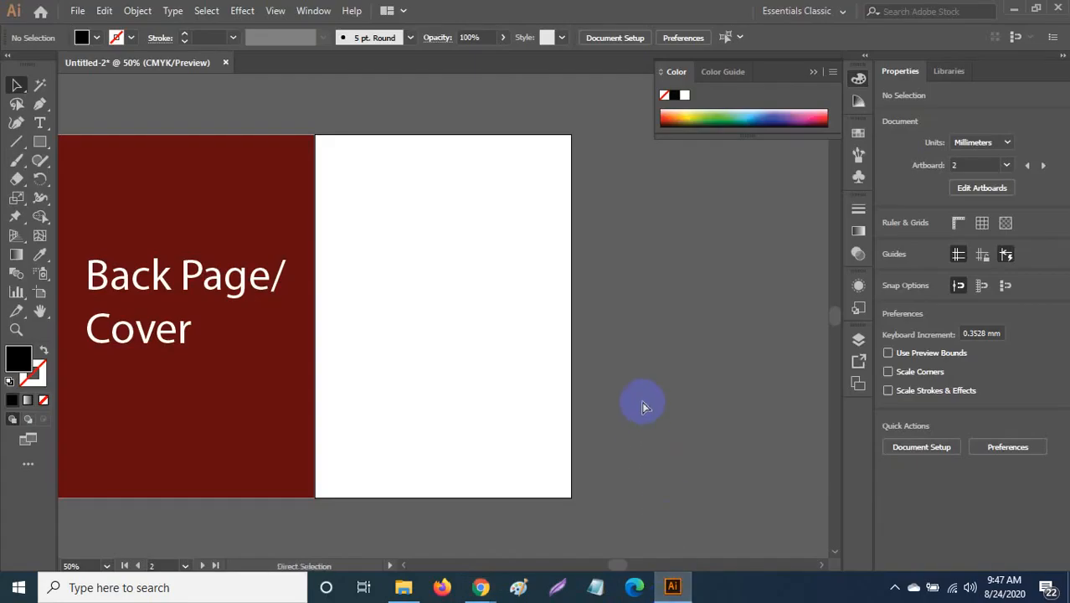
{"action": "key", "text": "ctrl+v"}
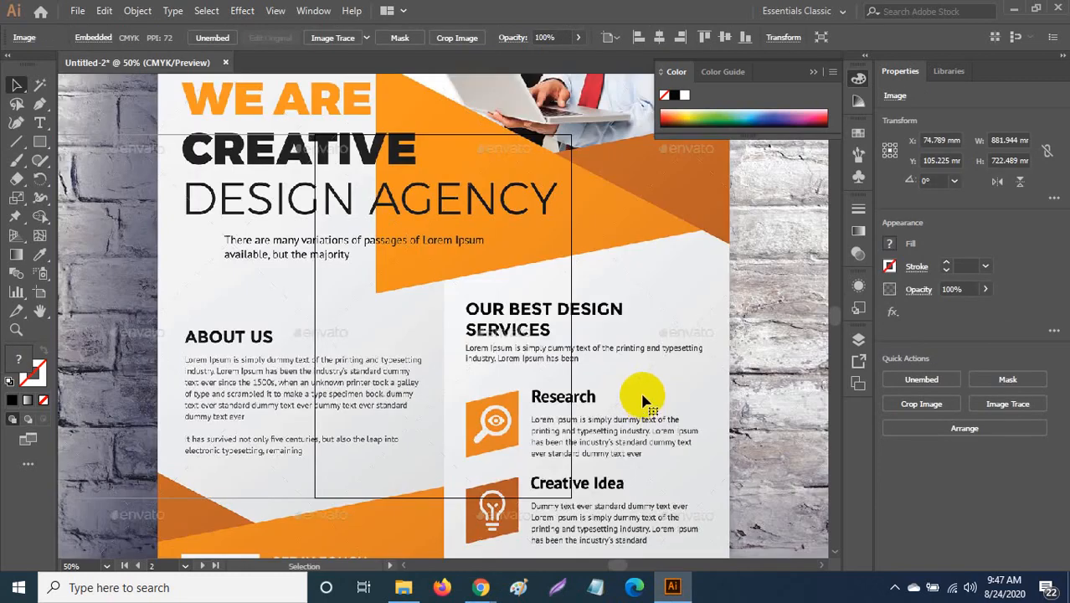
Step: Crop the pasted screenshot closely around the flyer, to about 349 x 489 mm, removing the brick wall and shelf
{"action": "key", "text": "ctrl+minus"}
{"action": "key", "text": "ctrl+minus"}
{"action": "key", "text": "ctrl+minus"}
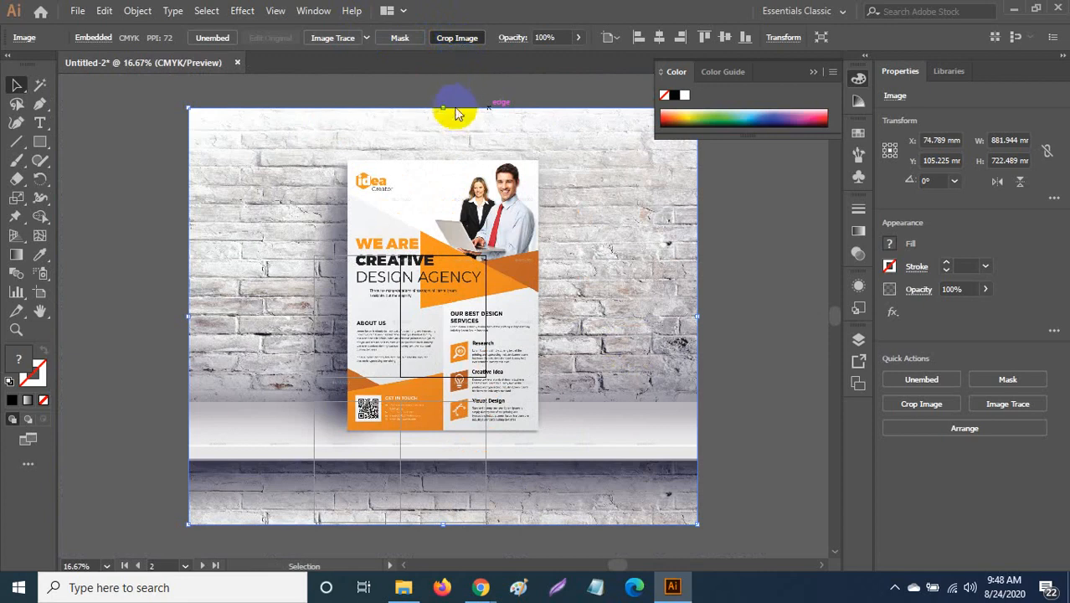
{"action": "left_click", "coordinate": [455, 37]}
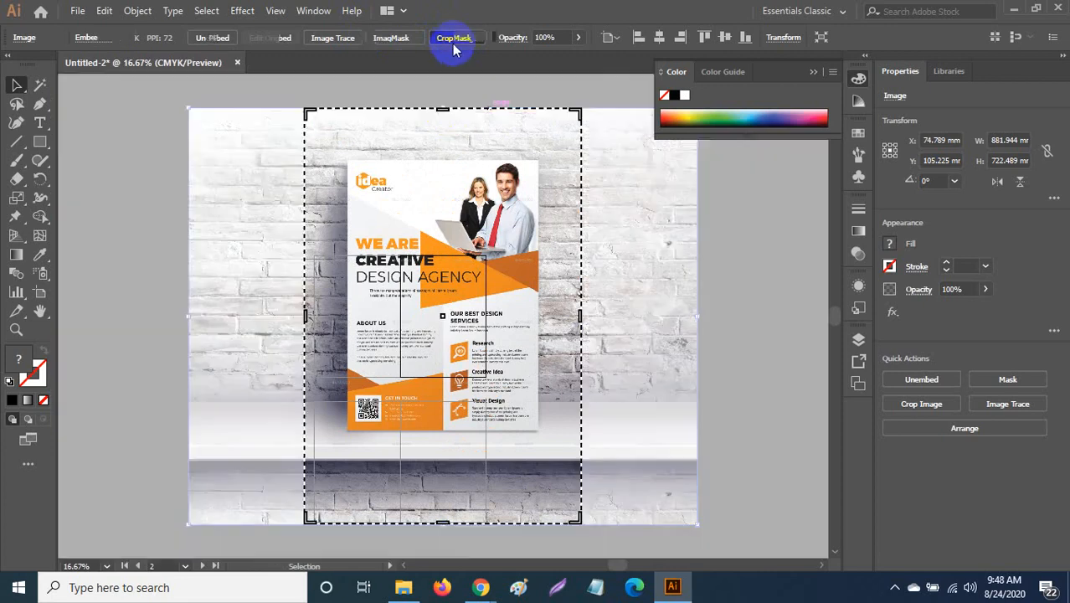
{"action": "left_click_drag", "start_coordinate": [441, 112], "coordinate": [441, 156]}
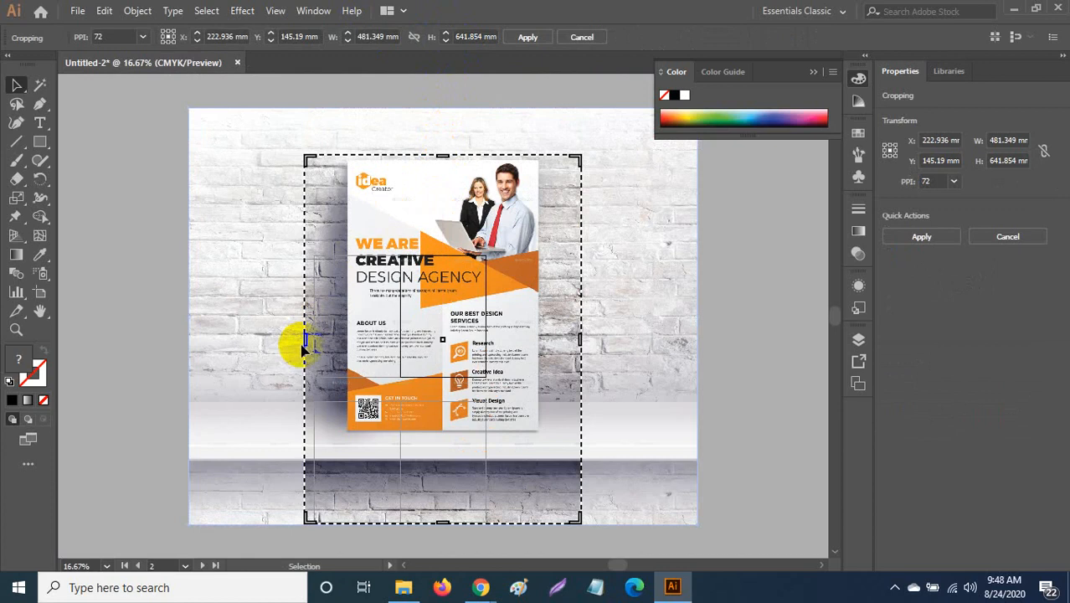
{"action": "left_click_drag", "start_coordinate": [307, 340], "coordinate": [342, 341]}
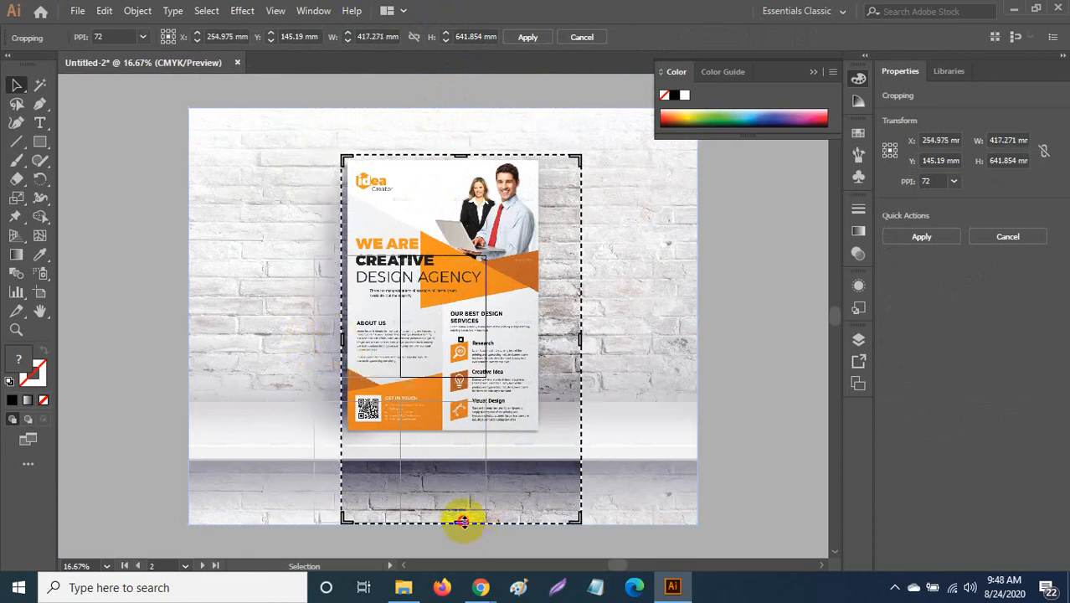
{"action": "left_click_drag", "start_coordinate": [463, 521], "coordinate": [483, 434]}
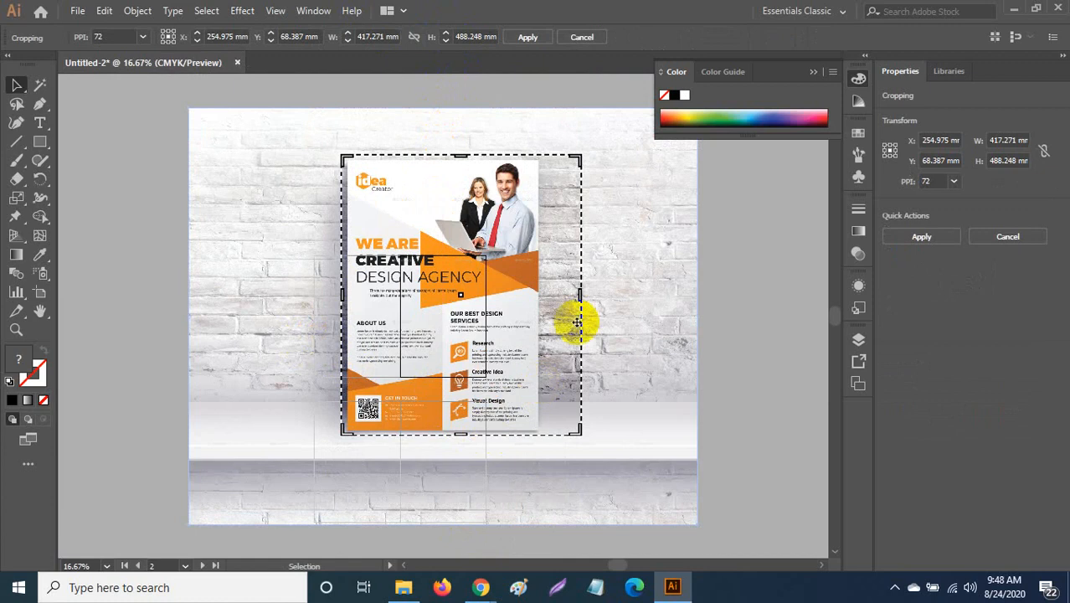
{"action": "left_click_drag", "start_coordinate": [578, 292], "coordinate": [543, 297]}
{"action": "left_click", "coordinate": [526, 36]}
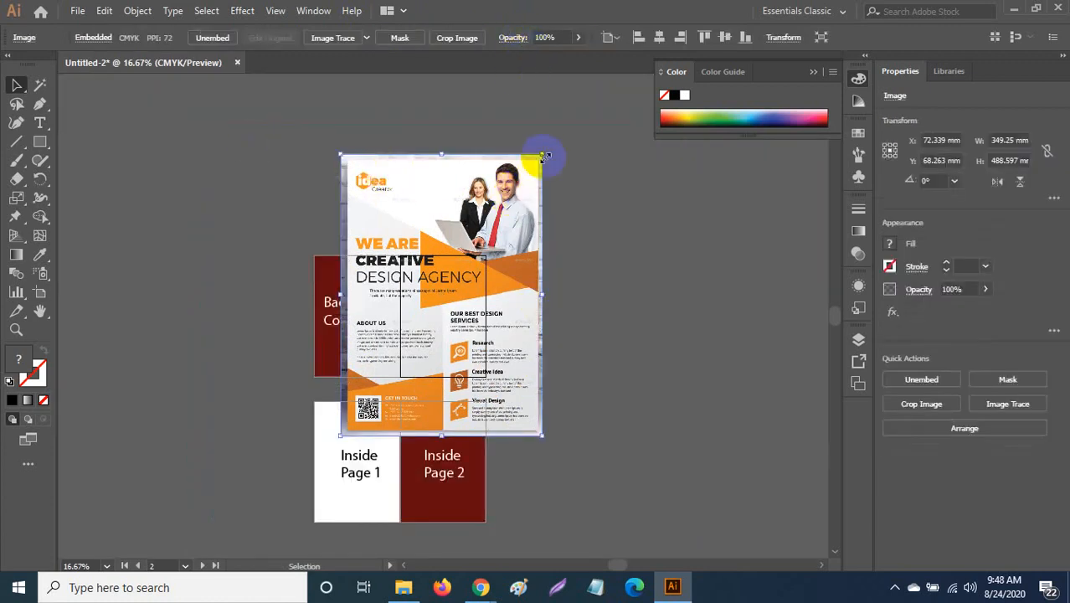
Step: Scale the cropped flyer proportionally to about 147 x 205 mm and place it beside the blank front cover artboard
{"action": "left_click_drag", "start_coordinate": [544, 156], "coordinate": [483, 241]}
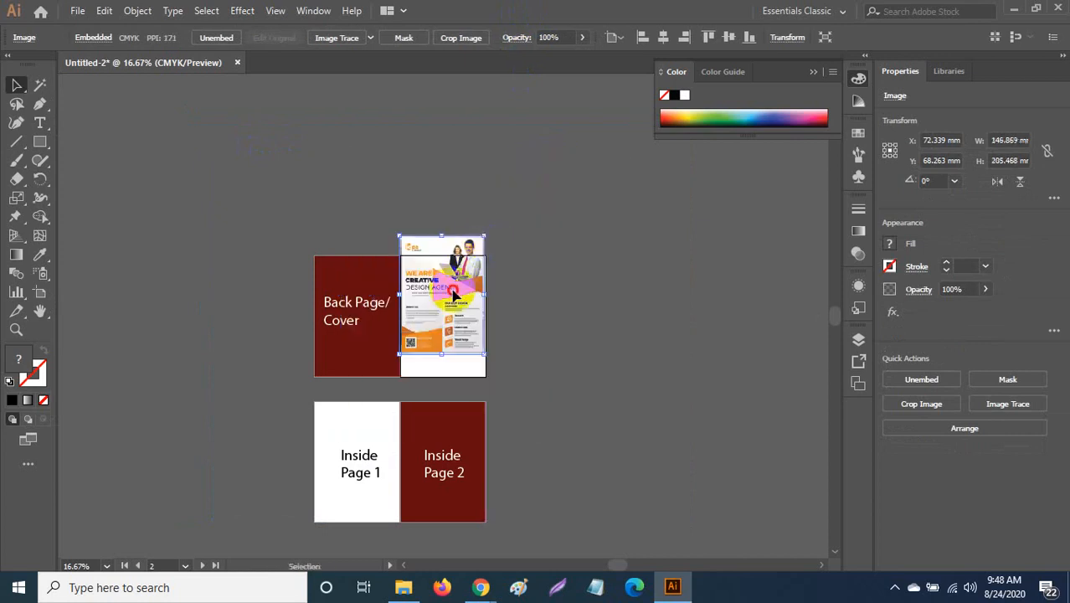
{"action": "left_click_drag", "start_coordinate": [454, 294], "coordinate": [551, 316]}
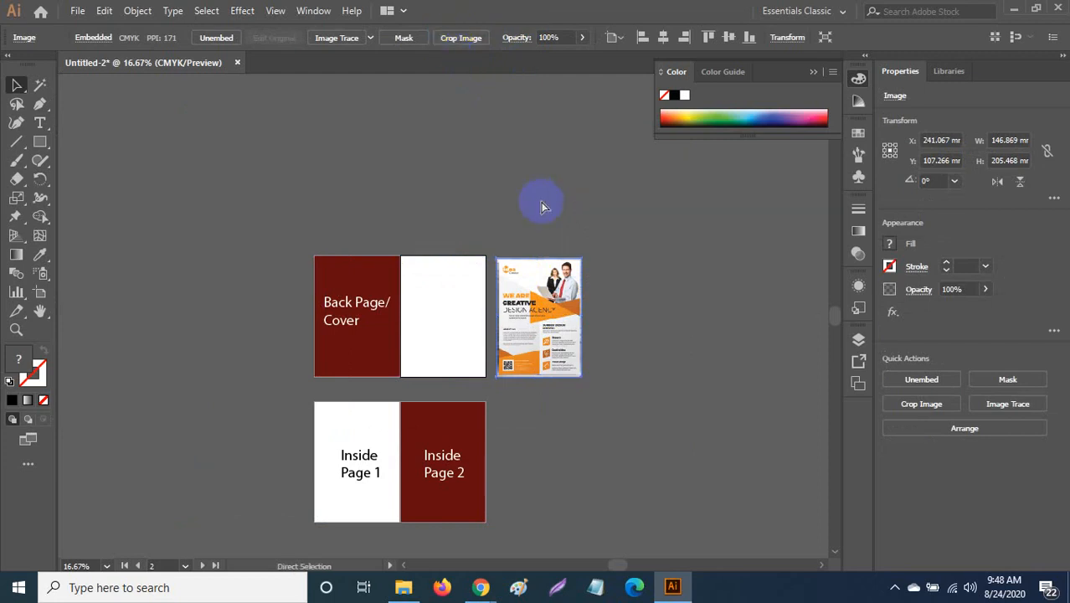
{"action": "key", "text": "ctrl+plus"}
{"action": "key", "text": "ctrl+plus"}
{"action": "key", "text": "ctrl+plus"}
{"action": "key", "text": "ctrl+plus"}
{"action": "key", "text": "ctrl+minus"}
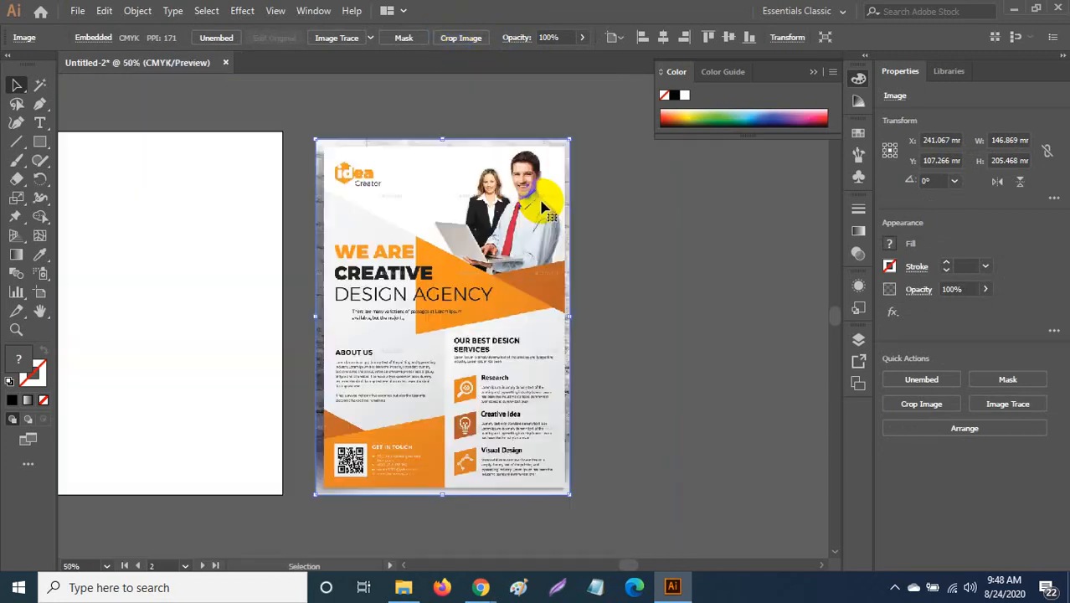
{"action": "left_click_drag", "start_coordinate": [429, 248], "coordinate": [572, 268]}
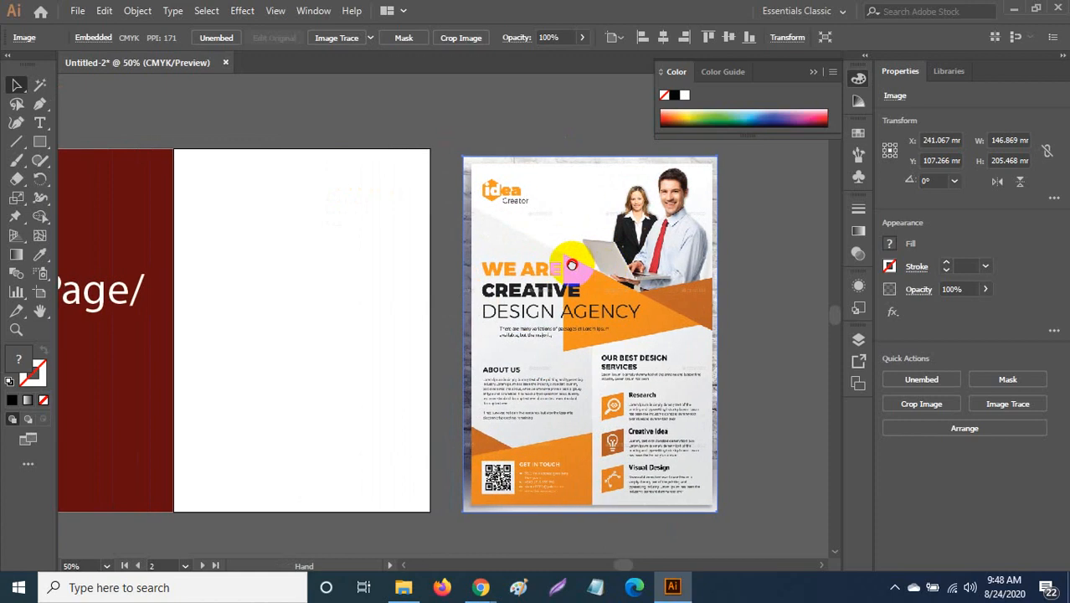
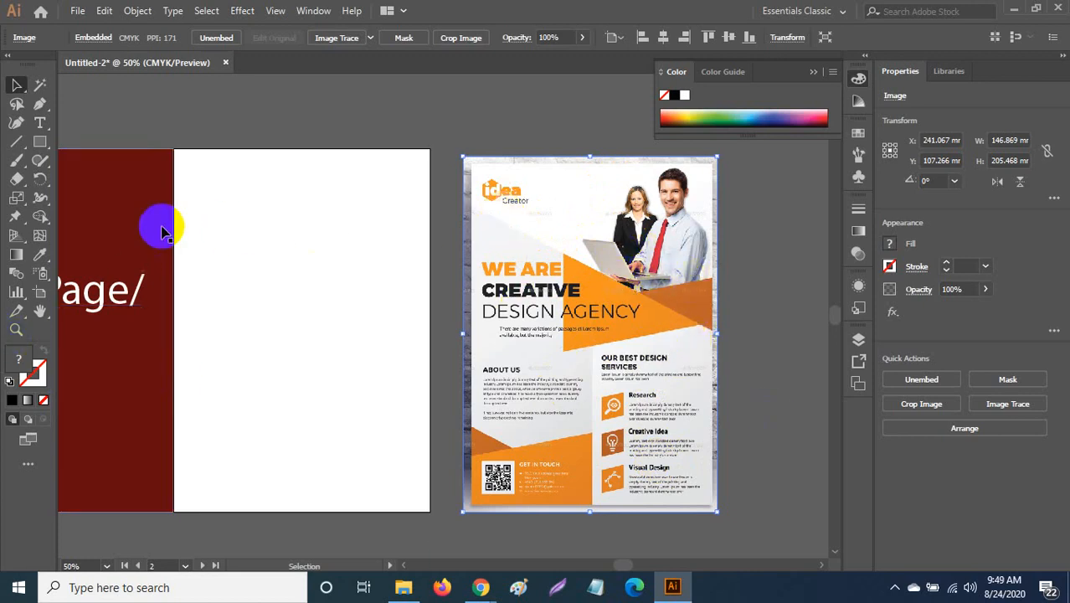
{"action": "left_click", "coordinate": [37, 143]}
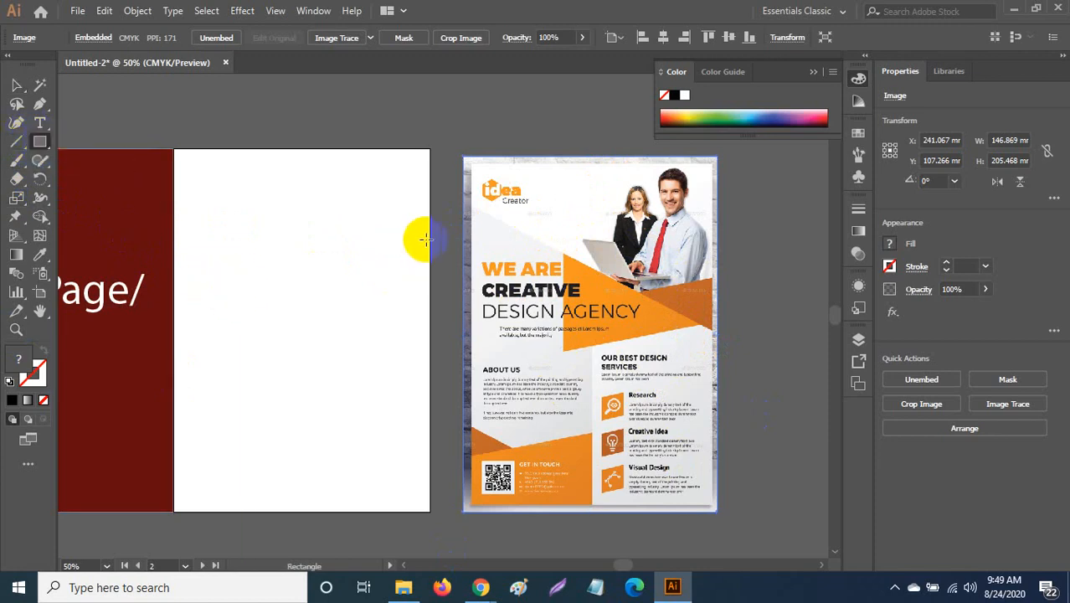
{"action": "left_click_drag", "start_coordinate": [429, 239], "coordinate": [387, 270]}
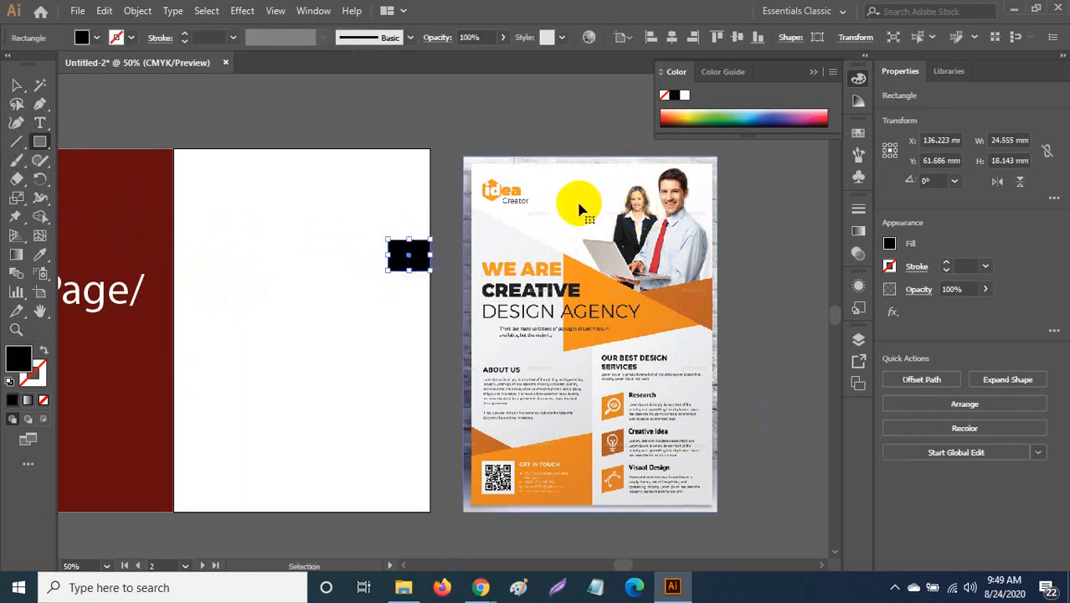
{"action": "key", "text": "ctrl+z"}
Step: Move the reference flyer further away from the blank front cover artboard, keeping it level
{"action": "key", "text": "v"}
{"action": "left_click_drag", "start_coordinate": [566, 205], "coordinate": [620, 206]}
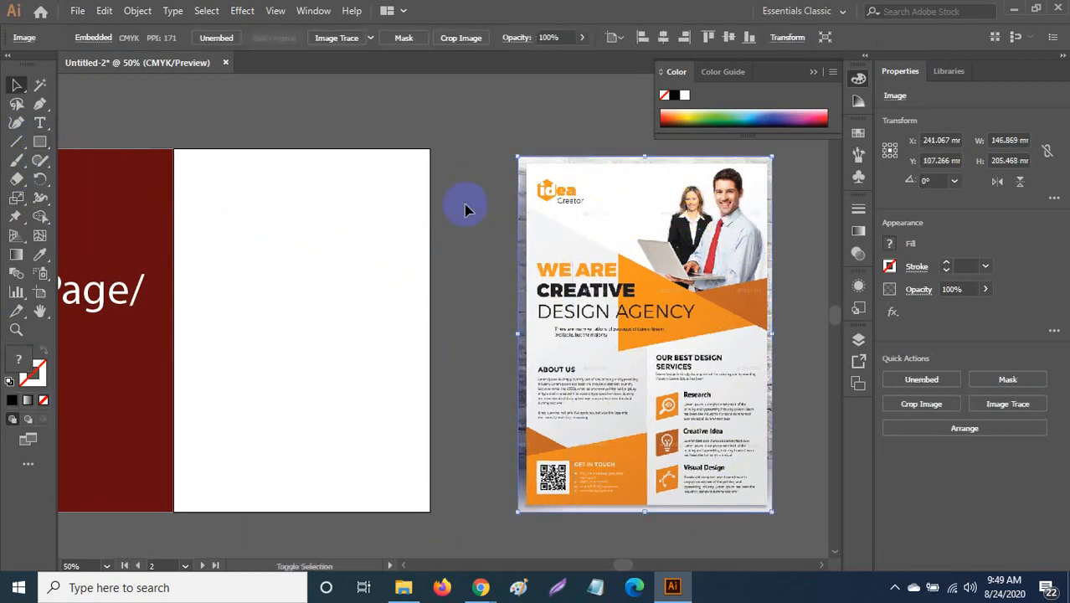
Step: Move the blank front cover artboard about 10 mm away from the red back page artboard, keeping it level at Y 105 mm
{"action": "left_click", "coordinate": [303, 238]}
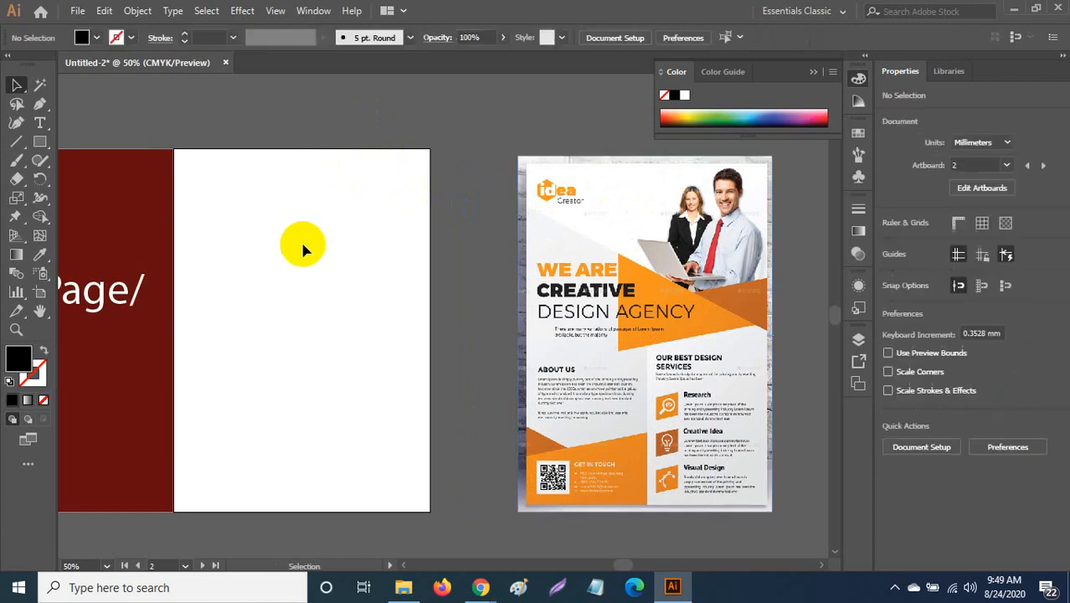
{"action": "left_click", "coordinate": [40, 292]}
{"action": "left_click", "coordinate": [297, 329]}
{"action": "left_click_drag", "start_coordinate": [296, 329], "coordinate": [314, 332]}
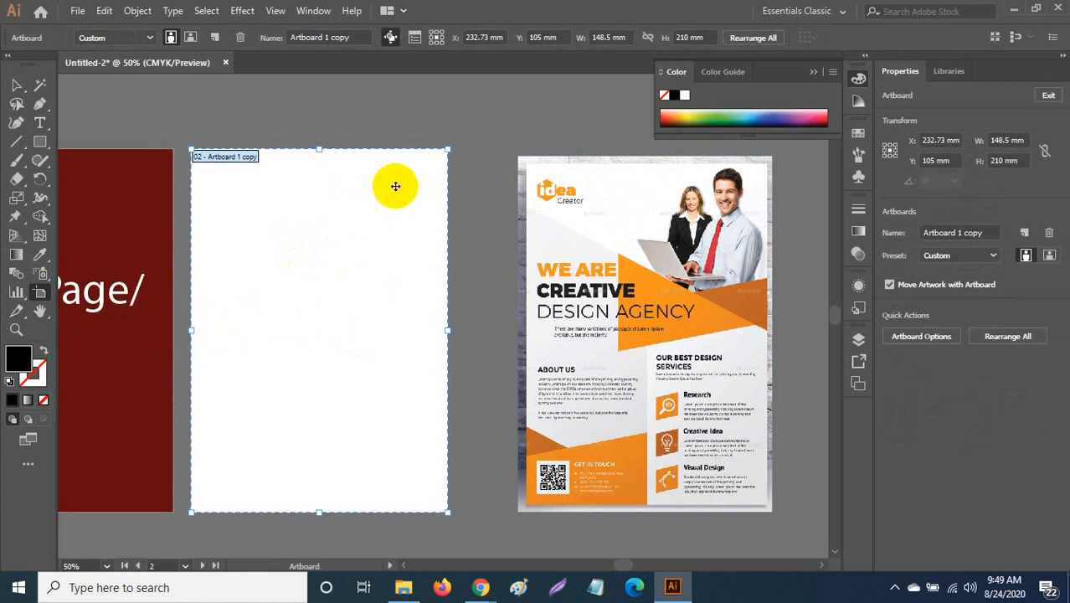
{"action": "left_click", "coordinate": [14, 81]}
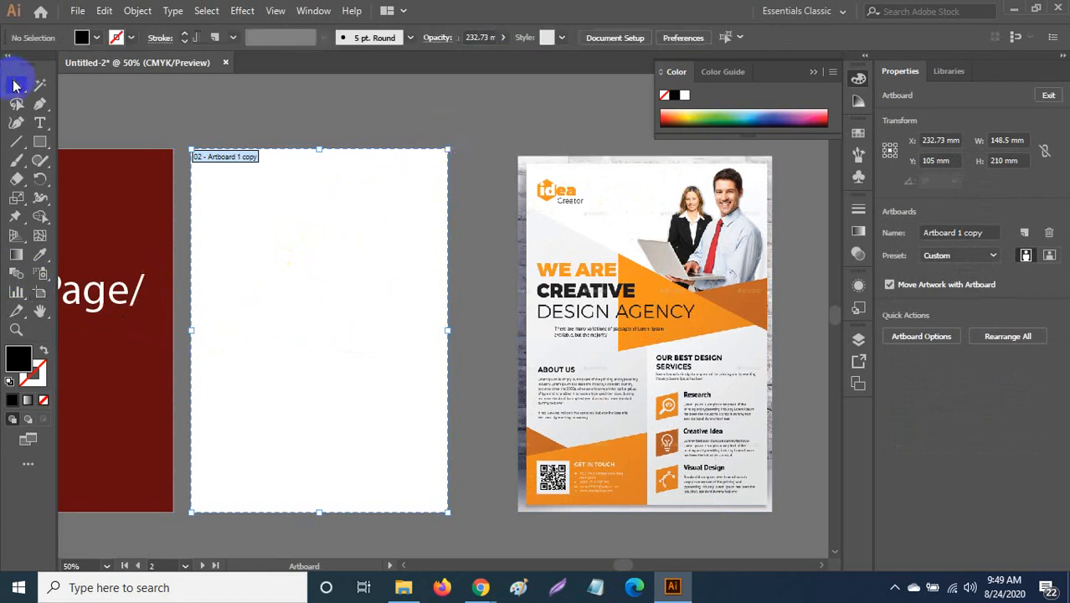
{"action": "left_click", "coordinate": [339, 125]}
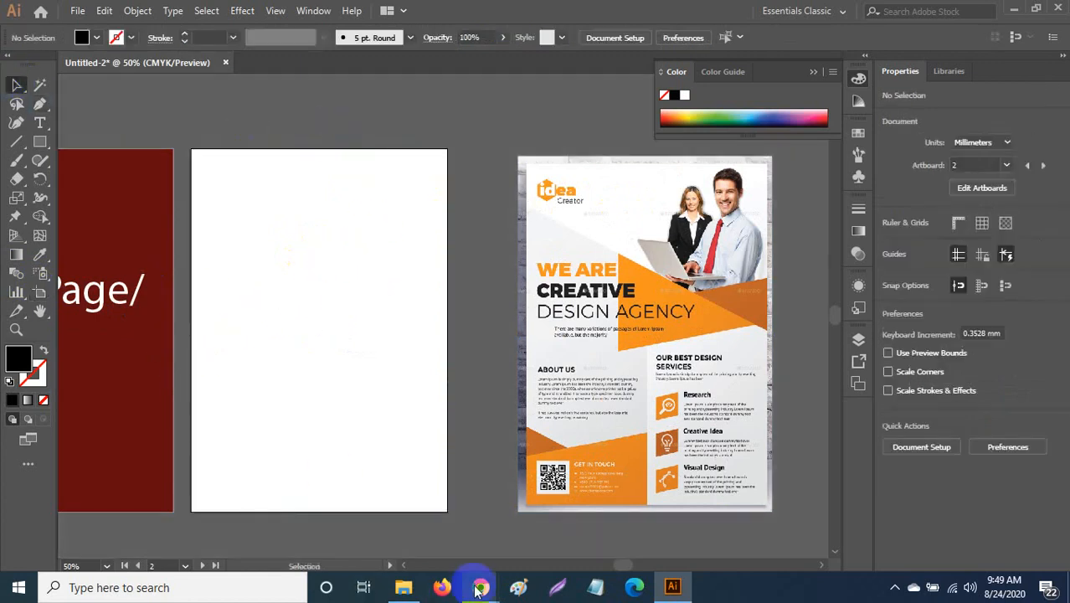
Step: Switch to the Google Meet page in Chrome and admit the participant waiting to join the meeting
{"action": "mouse_move", "coordinate": [481, 587]}
{"action": "left_click", "coordinate": [394, 517]}
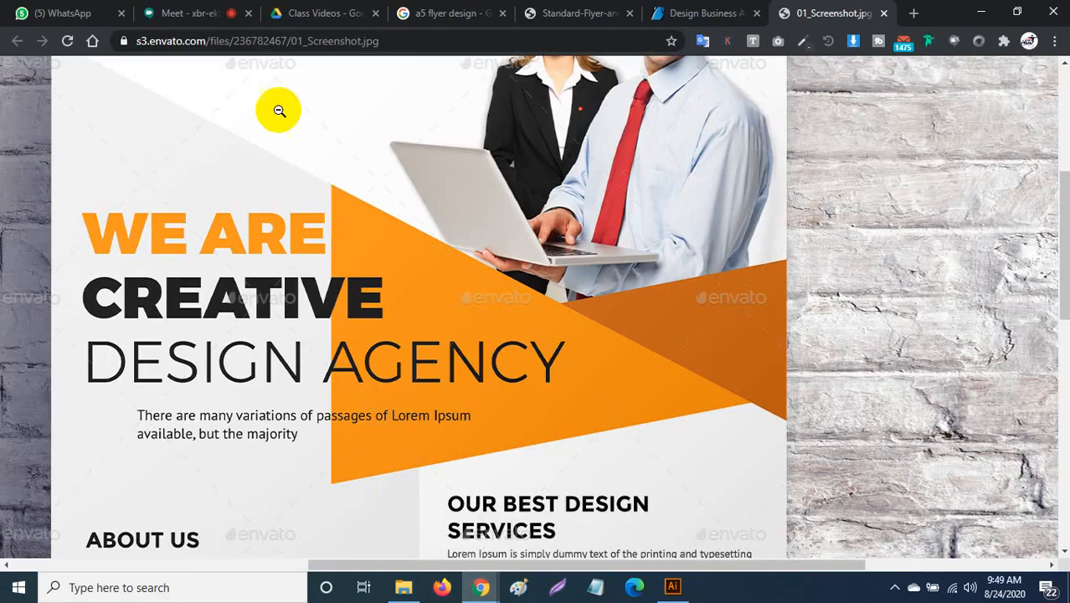
{"action": "left_click", "coordinate": [219, 12]}
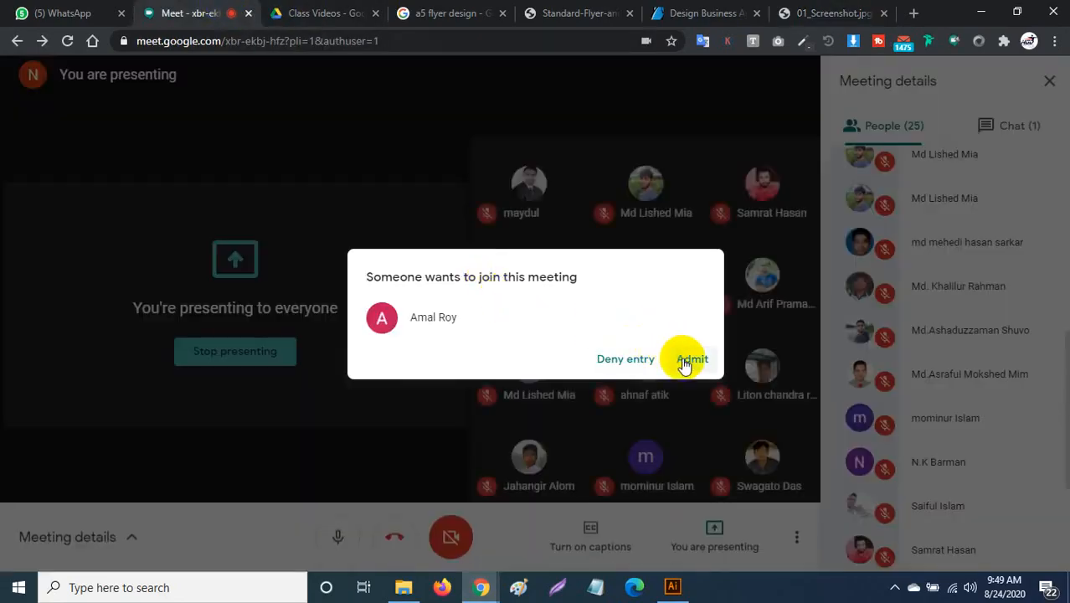
{"action": "left_click", "coordinate": [692, 359]}
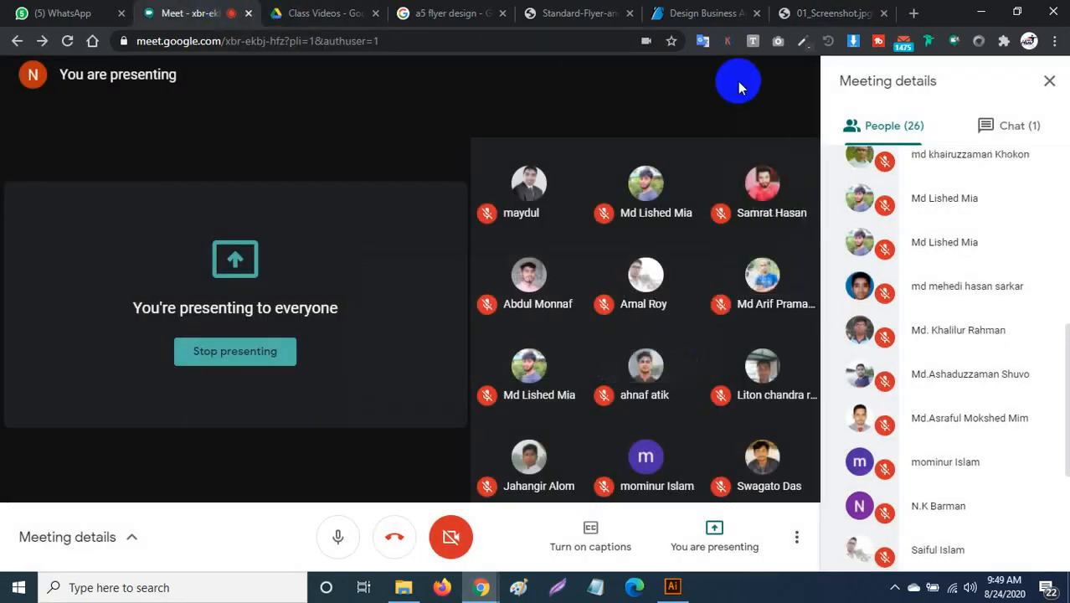
Step: Capture the meeting window below the address bar and save it as PNG in a new LAL-202 subfolder named for 8/24/2020, matching the neighbouring folders' date format
{"action": "key", "text": "Print"}
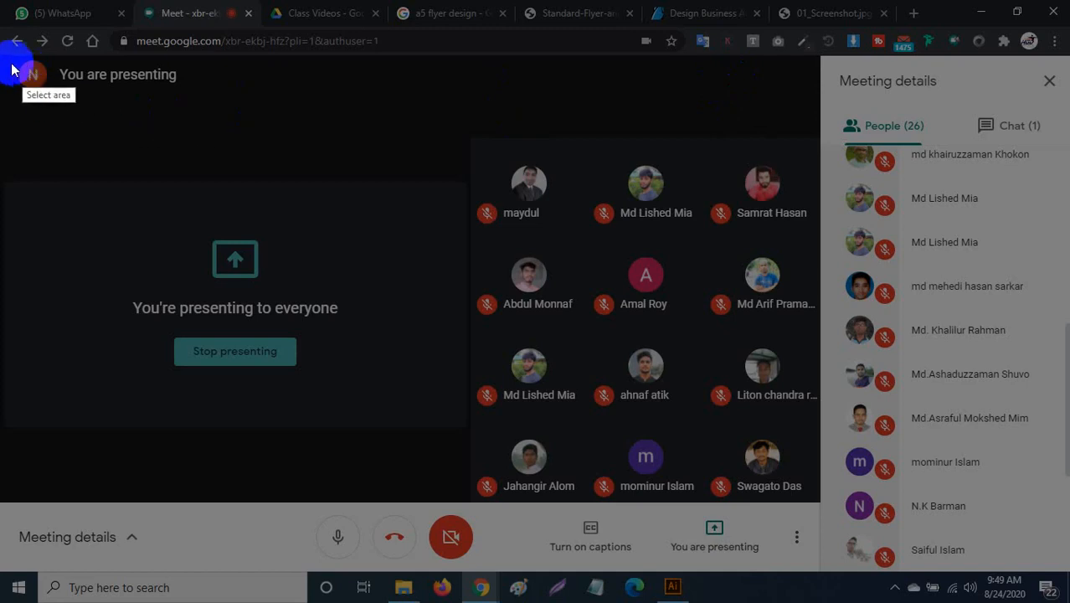
{"action": "left_click_drag", "start_coordinate": [2, 59], "coordinate": [1060, 597]}
{"action": "left_click", "coordinate": [1030, 46]}
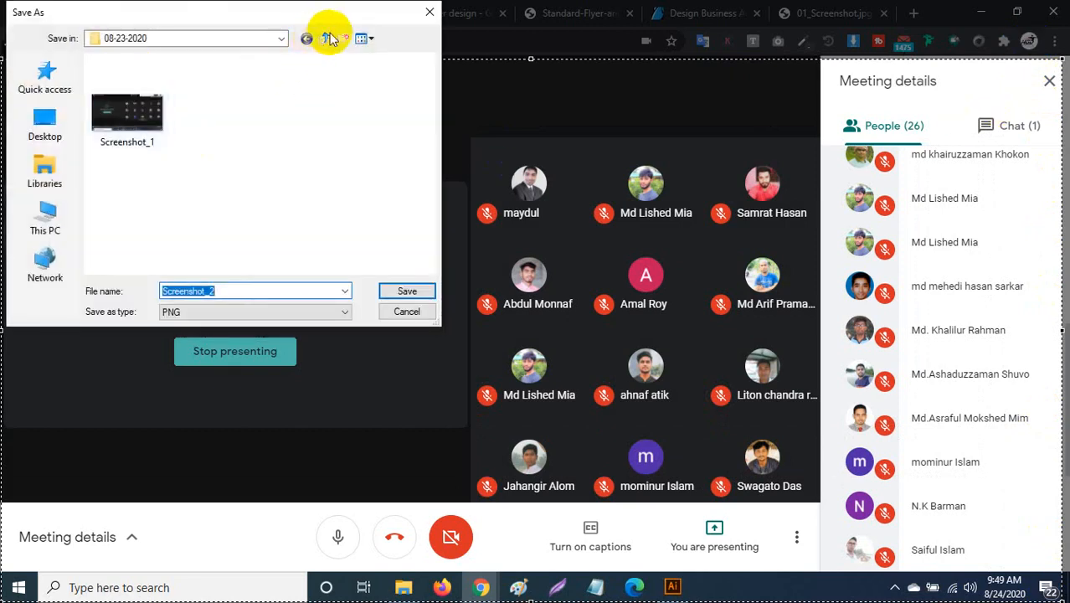
{"action": "left_click", "coordinate": [326, 40]}
{"action": "left_click", "coordinate": [325, 40]}
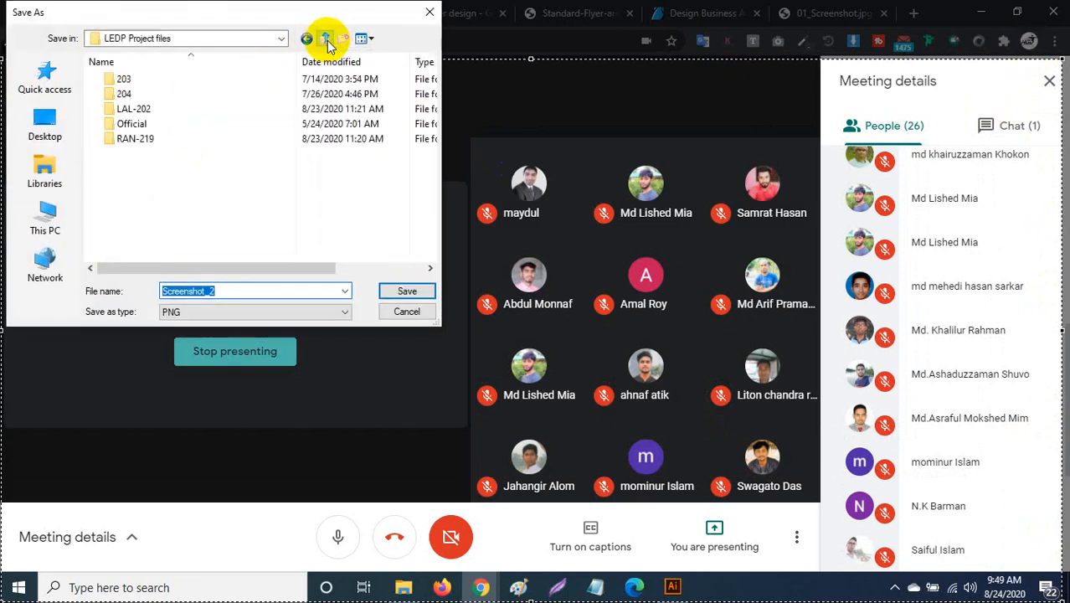
{"action": "left_click", "coordinate": [144, 110]}
{"action": "double_click", "coordinate": [145, 109]}
{"action": "scroll", "coordinate": [159, 209], "scroll_direction": "down", "scroll_amount": 3}
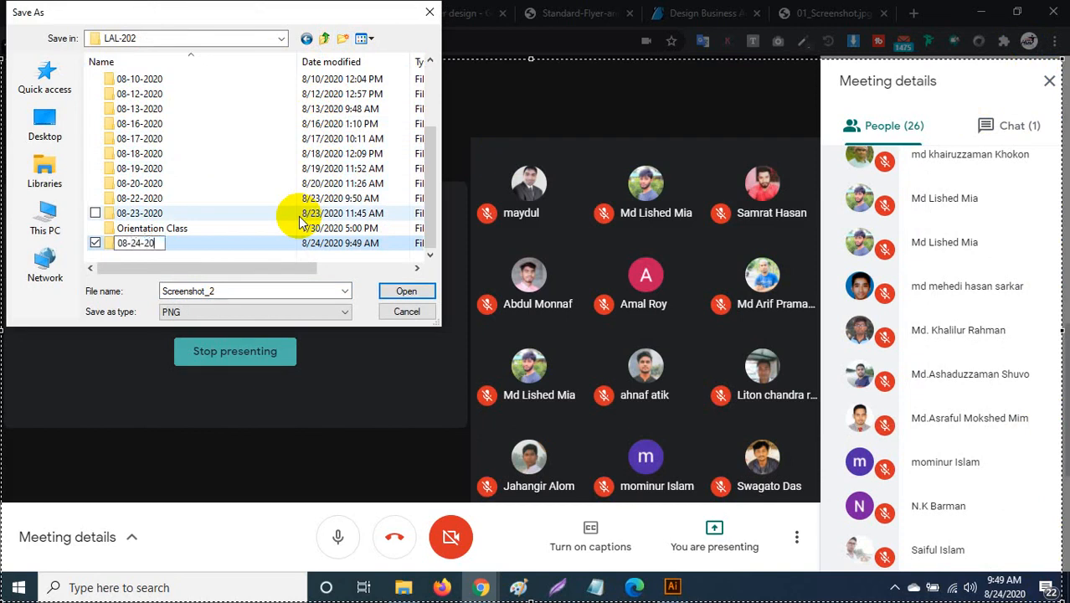
{"action": "left_click", "coordinate": [382, 291]}
{"action": "left_click", "coordinate": [385, 292]}
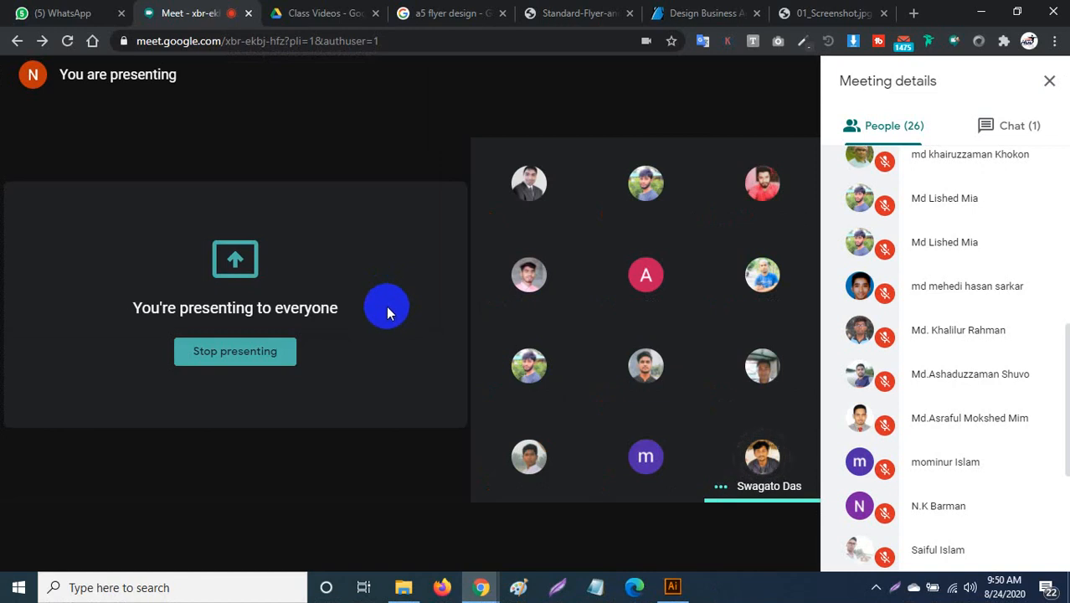
Step: Switch back to Illustrator and place a black rectangle of 24.5548 x 18.1429 mm on the blank front cover artboard
{"action": "left_click", "coordinate": [981, 12]}
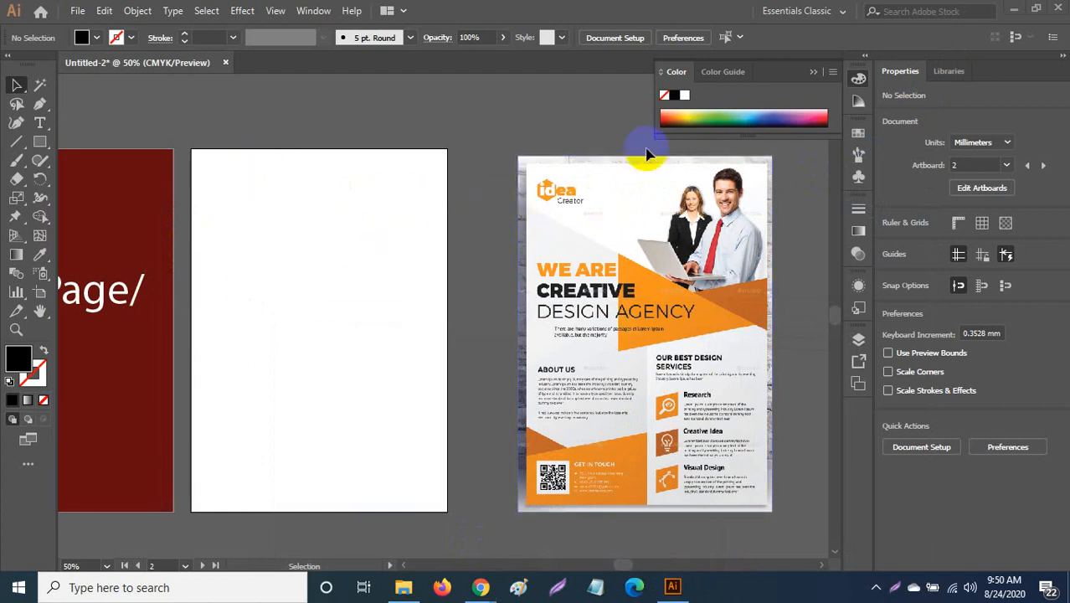
{"action": "left_click", "coordinate": [39, 143]}
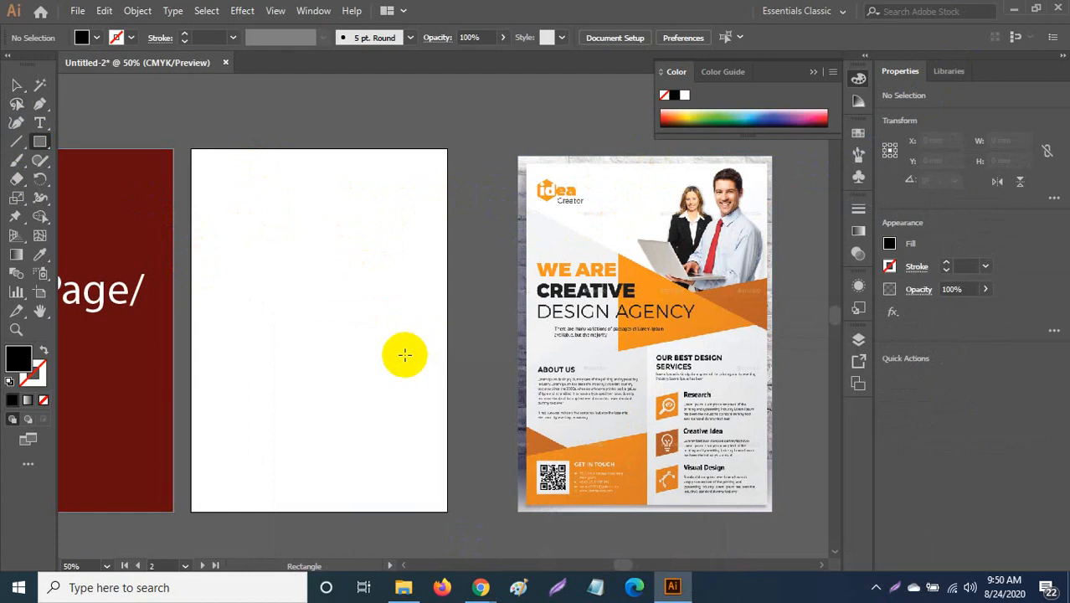
{"action": "left_click", "coordinate": [16, 85]}
{"action": "left_click", "coordinate": [364, 266]}
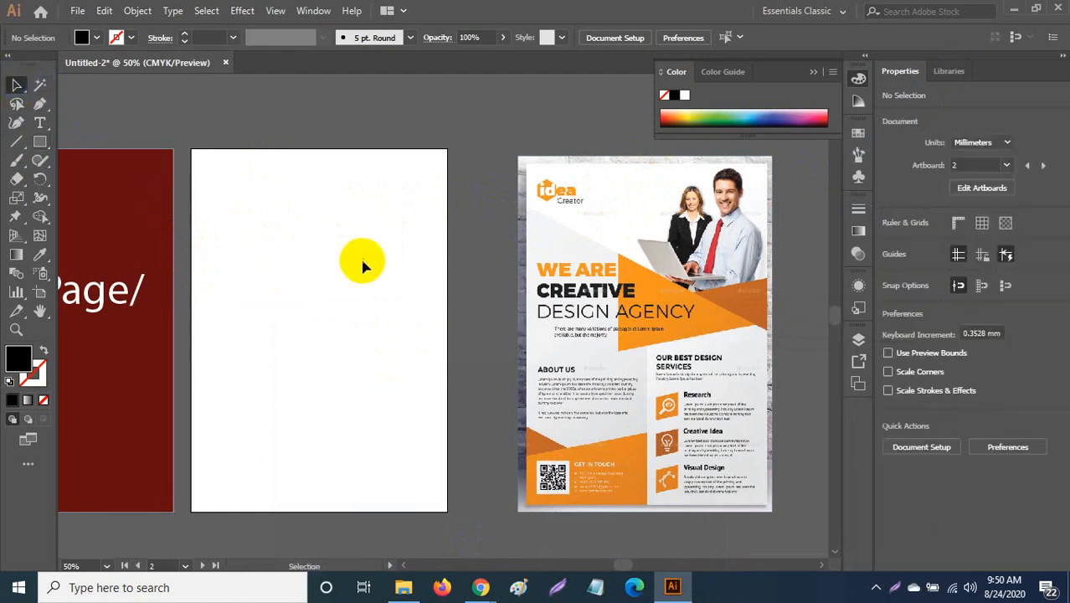
{"action": "key", "text": "ctrl+0"}
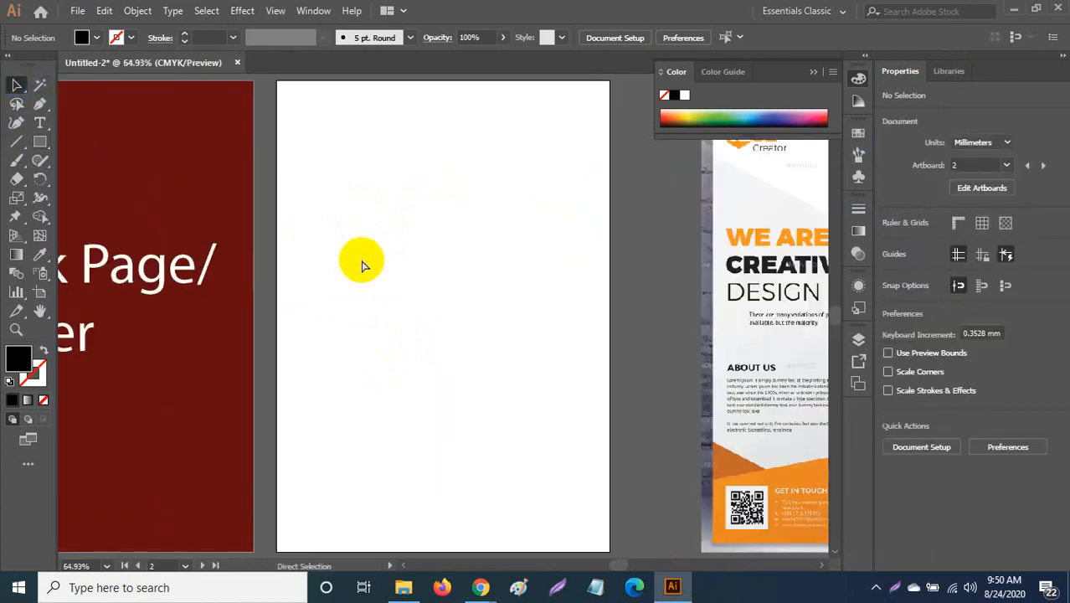
{"action": "left_click_drag", "start_coordinate": [376, 280], "coordinate": [521, 294]}
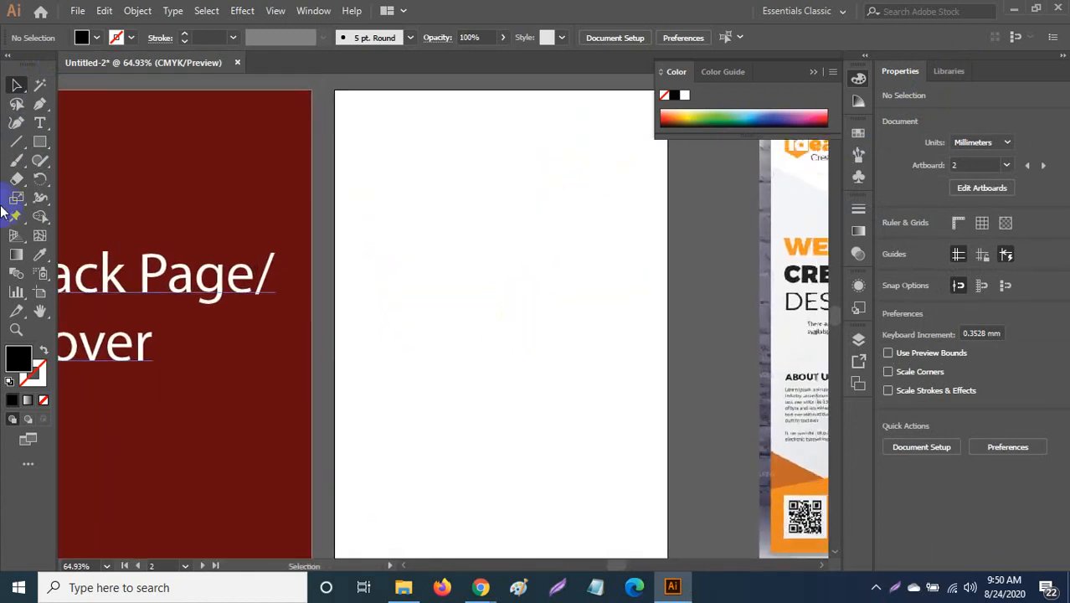
{"action": "left_click", "coordinate": [38, 144]}
{"action": "left_click", "coordinate": [429, 319]}
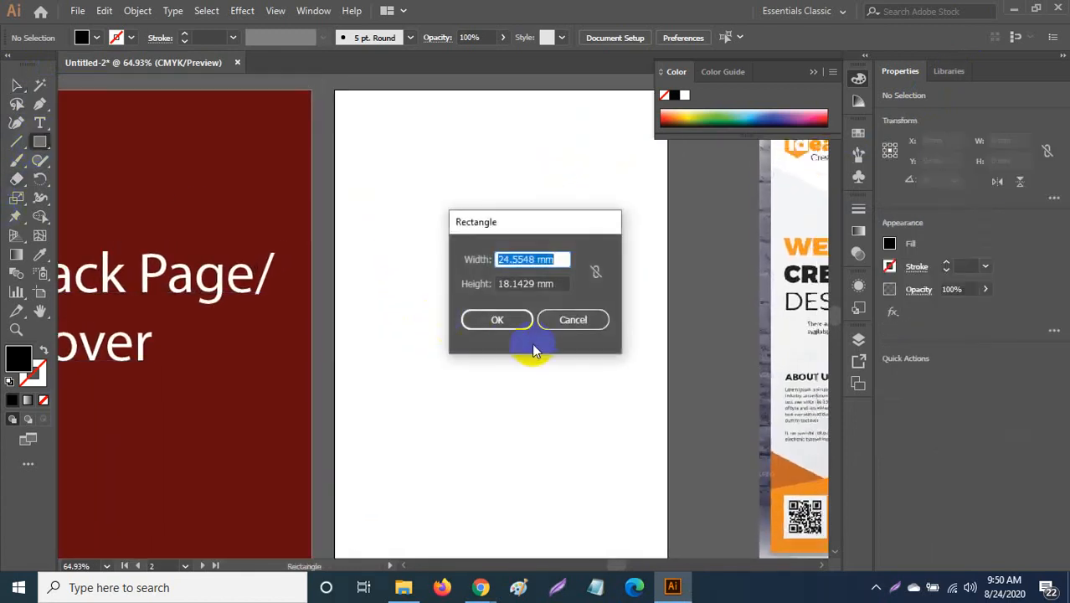
{"action": "left_click", "coordinate": [498, 320]}
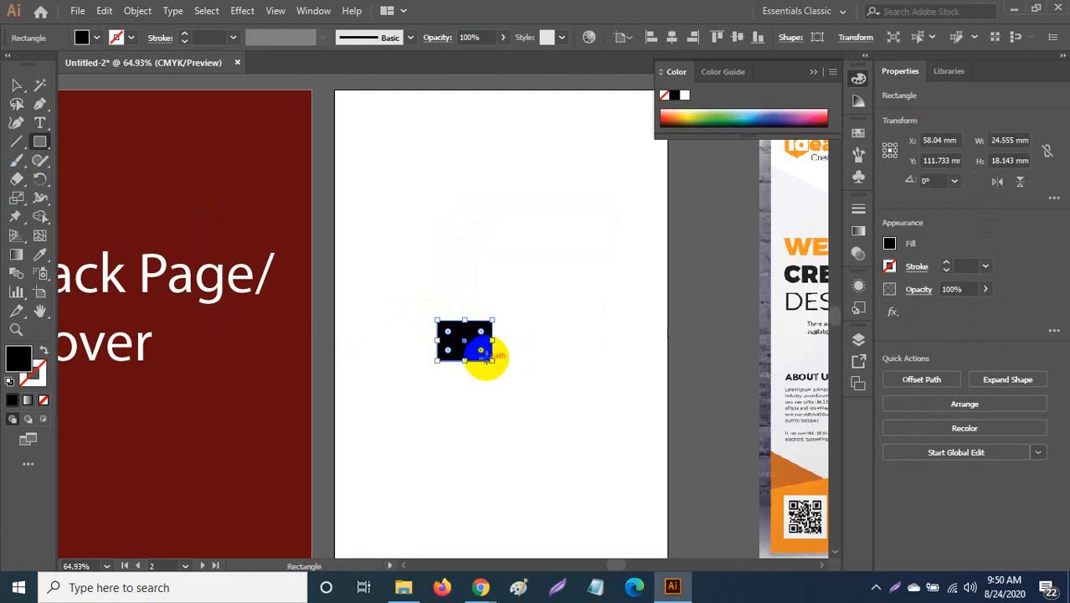
Step: Stretch the black rectangle across the full 148.5 mm artboard width, reaching from the top edge down to a height of about 101 mm
{"action": "key", "text": "v"}
{"action": "left_click_drag", "start_coordinate": [494, 363], "coordinate": [668, 385]}
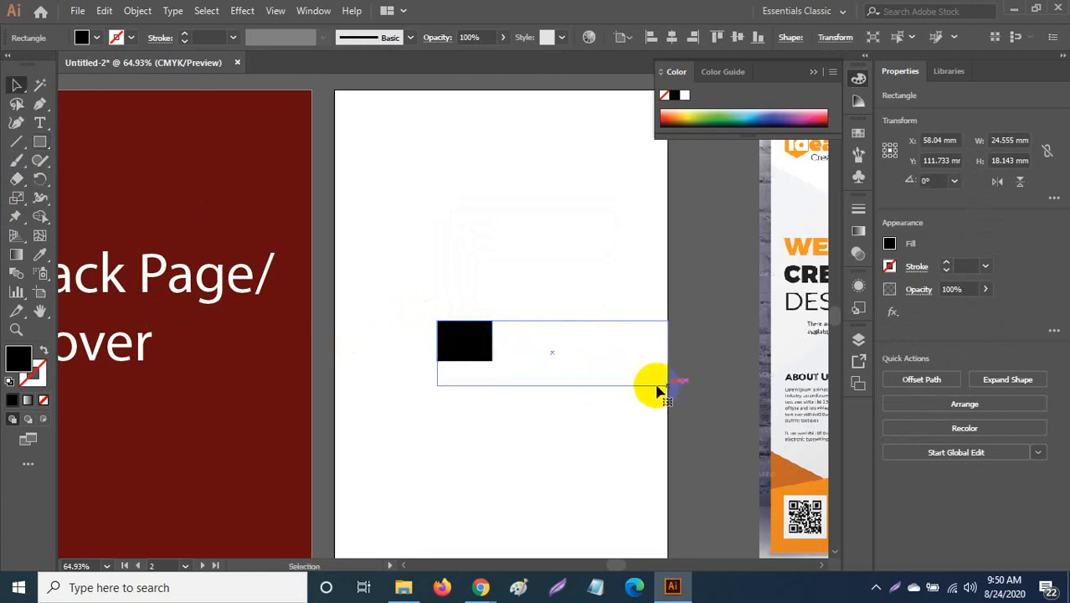
{"action": "left_click_drag", "start_coordinate": [436, 355], "coordinate": [335, 355]}
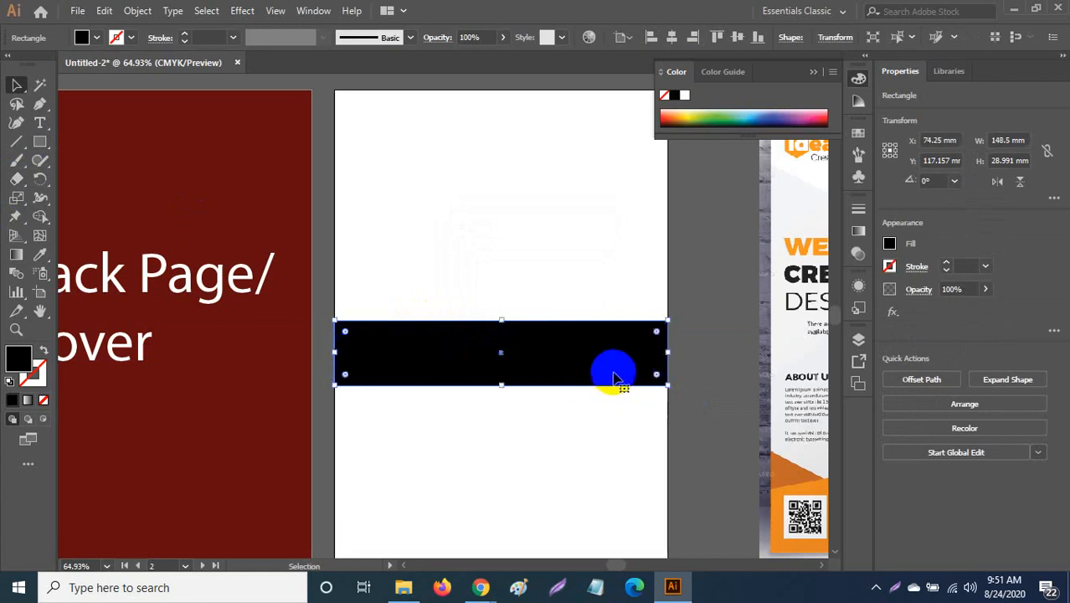
{"action": "scroll", "coordinate": [595, 377], "scroll_direction": "up", "scroll_amount": 3}
{"action": "left_click_drag", "start_coordinate": [503, 433], "coordinate": [501, 203]}
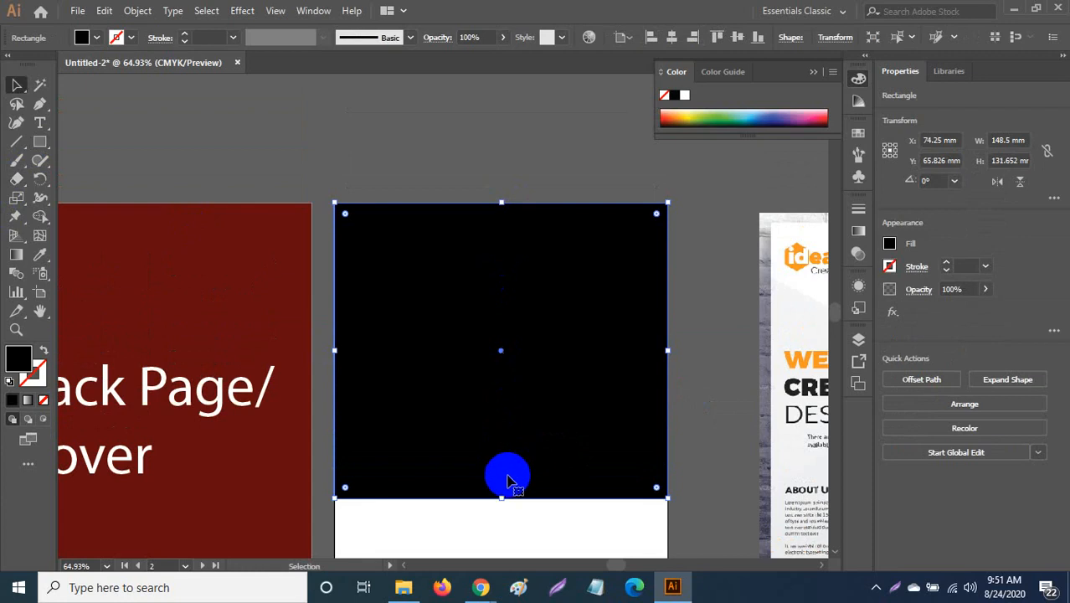
{"action": "left_click_drag", "start_coordinate": [500, 498], "coordinate": [512, 429]}
Step: Open the size settings for a second rectangle on the white lower half of the front cover artboard
{"action": "scroll", "coordinate": [574, 287], "scroll_direction": "down", "scroll_amount": 2}
{"action": "scroll", "coordinate": [574, 291], "scroll_direction": "down", "scroll_amount": 1}
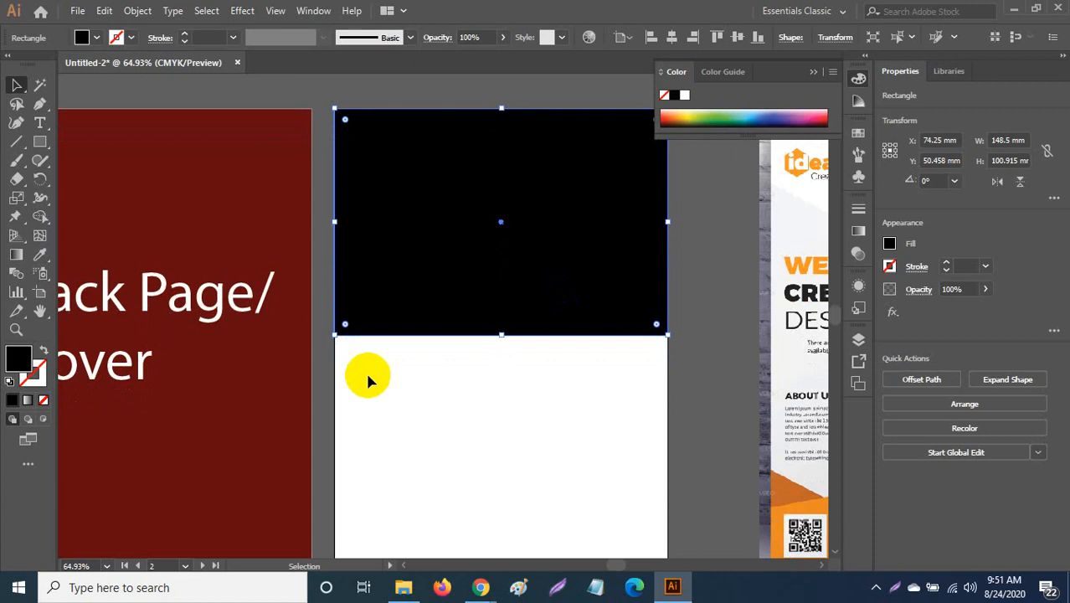
{"action": "left_click", "coordinate": [39, 141]}
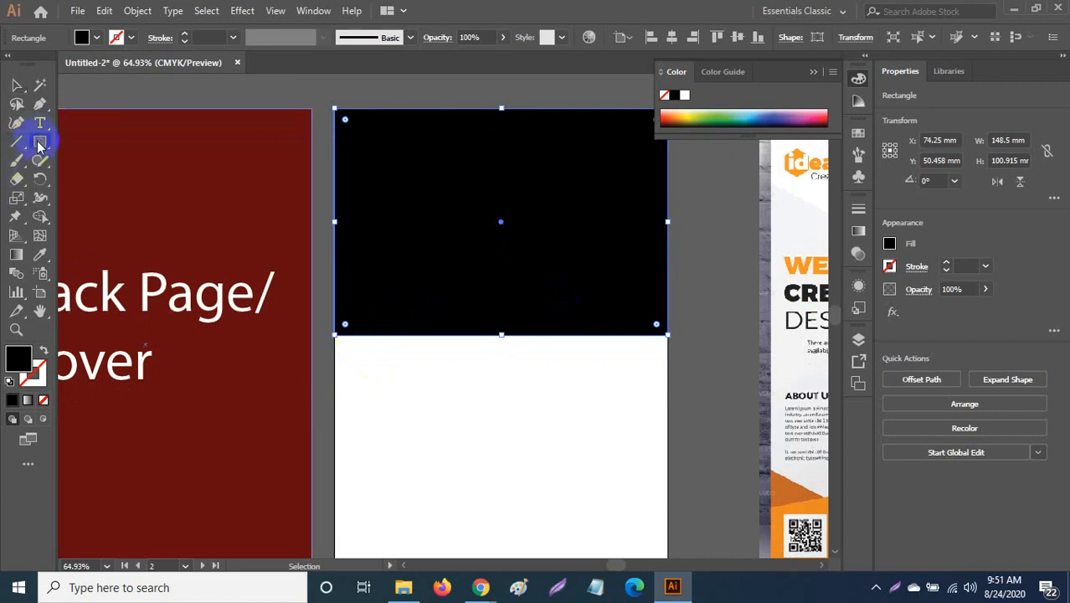
{"action": "left_click", "coordinate": [512, 439]}
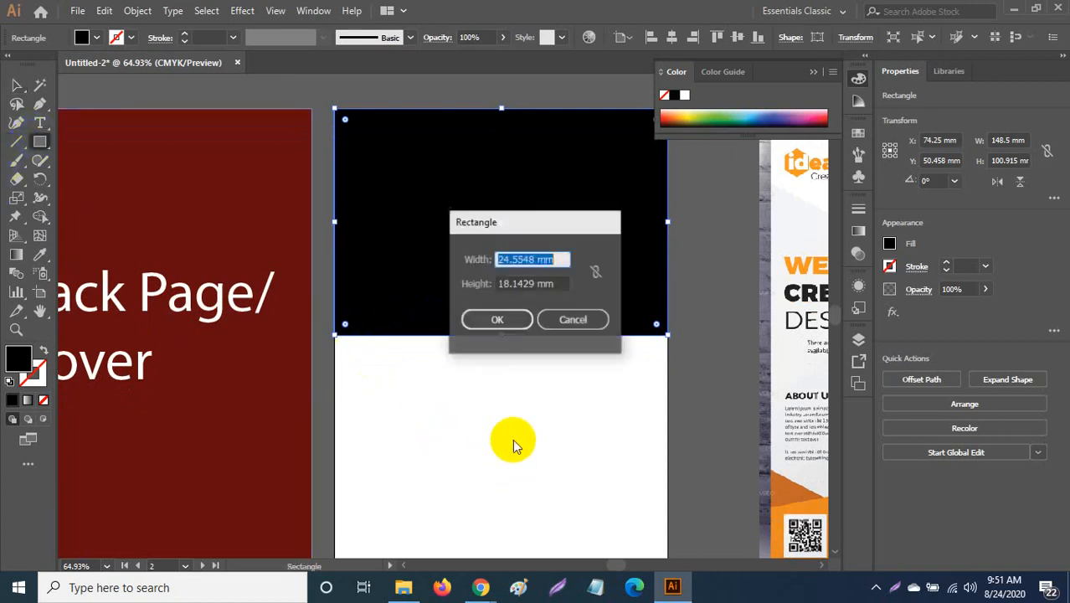
Step: Create a rectangle about 24.6 × 18.1 mm below the black block and stretch it to the full 148.5 mm page width
{"action": "left_click", "coordinate": [507, 319]}
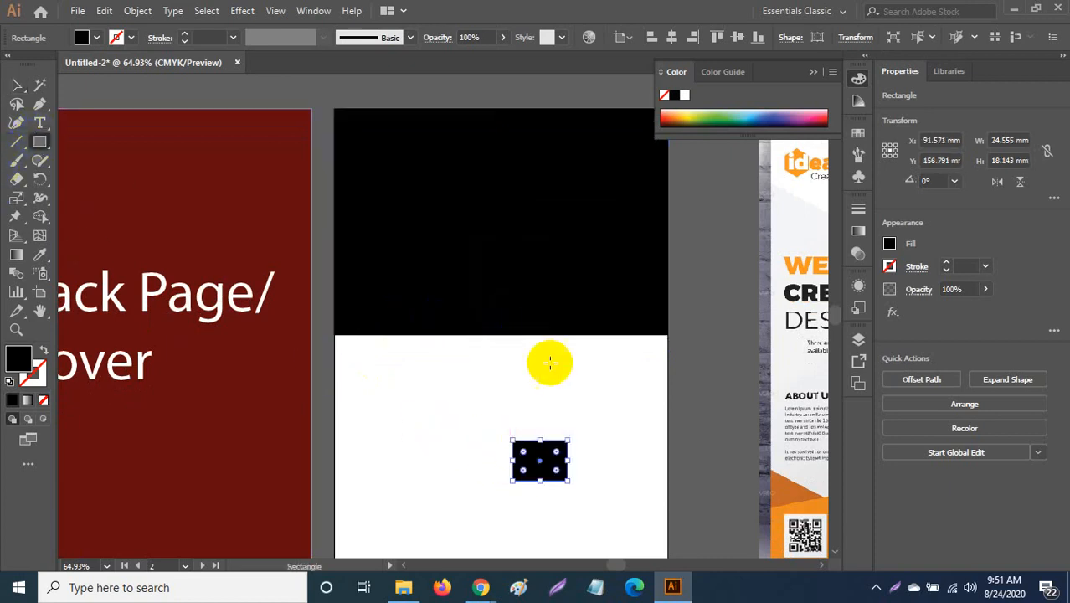
{"action": "left_click_drag", "start_coordinate": [513, 465], "coordinate": [356, 453]}
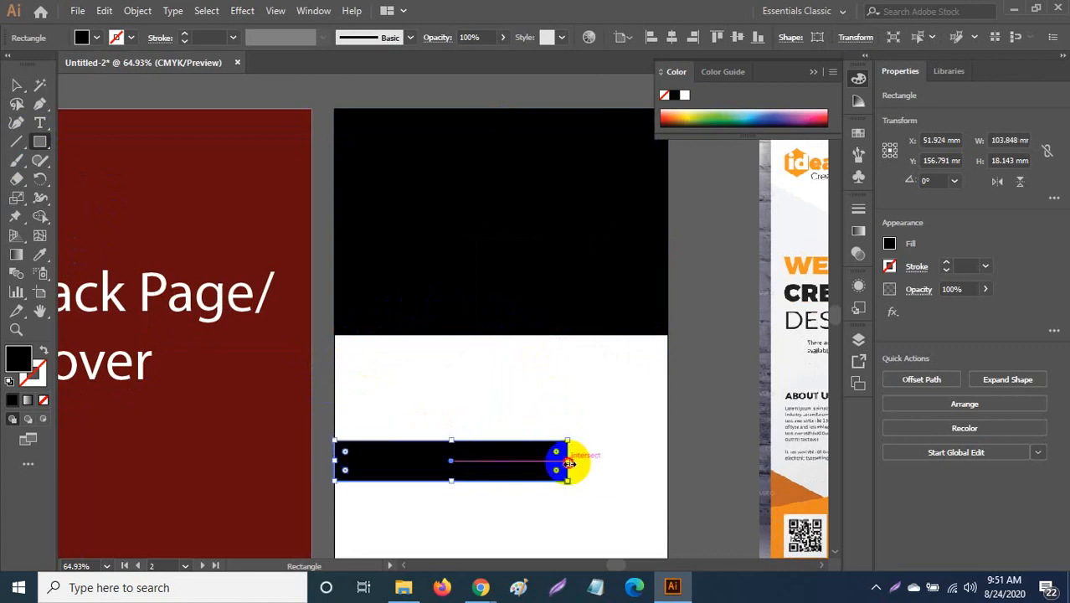
{"action": "left_click_drag", "start_coordinate": [568, 460], "coordinate": [669, 461]}
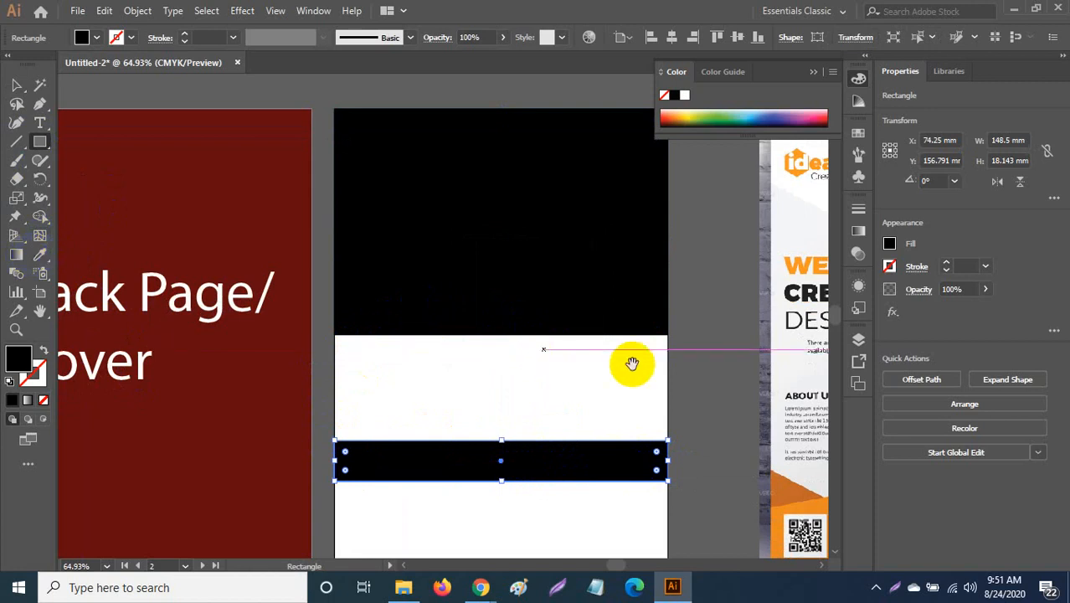
Step: Fill the new rectangle with the light grey sampled from the reference flyer's background
{"action": "scroll", "coordinate": [586, 368], "scroll_direction": "right", "scroll_amount": 5}
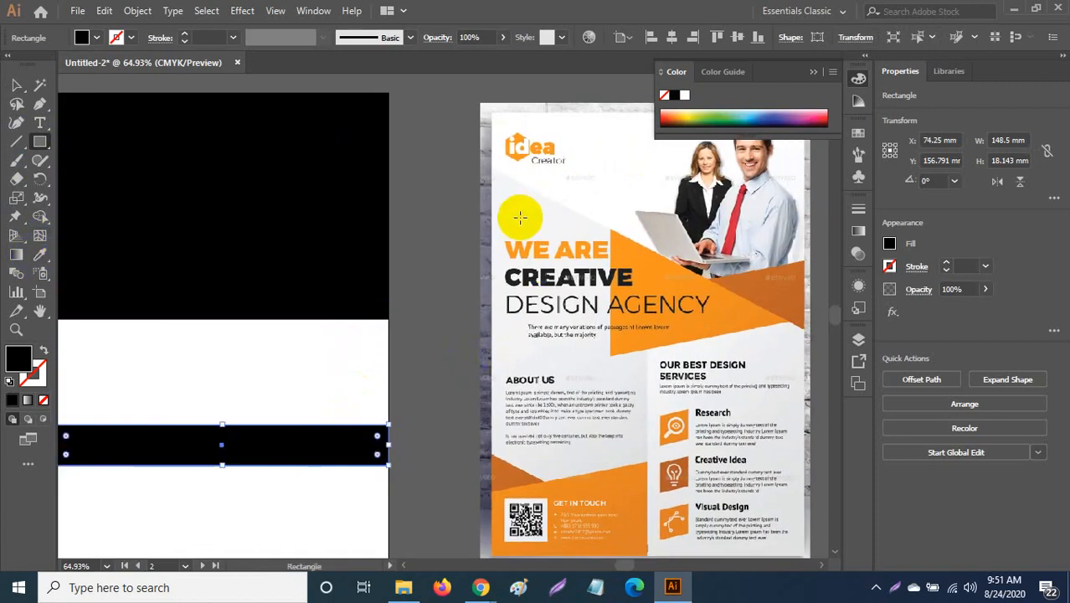
{"action": "left_click", "coordinate": [43, 257]}
{"action": "left_click", "coordinate": [527, 215]}
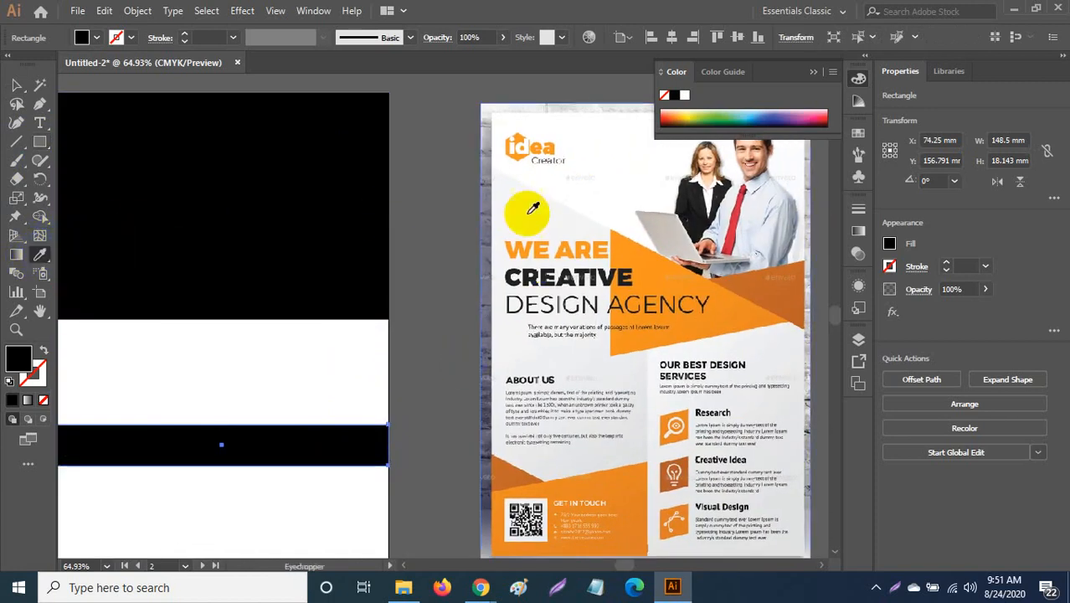
Step: Extend the light grey rectangle upward to about 82 mm tall and move it down the page to about Y 151.7 mm
{"action": "left_click", "coordinate": [14, 88]}
{"action": "left_click_drag", "start_coordinate": [294, 319], "coordinate": [398, 308]}
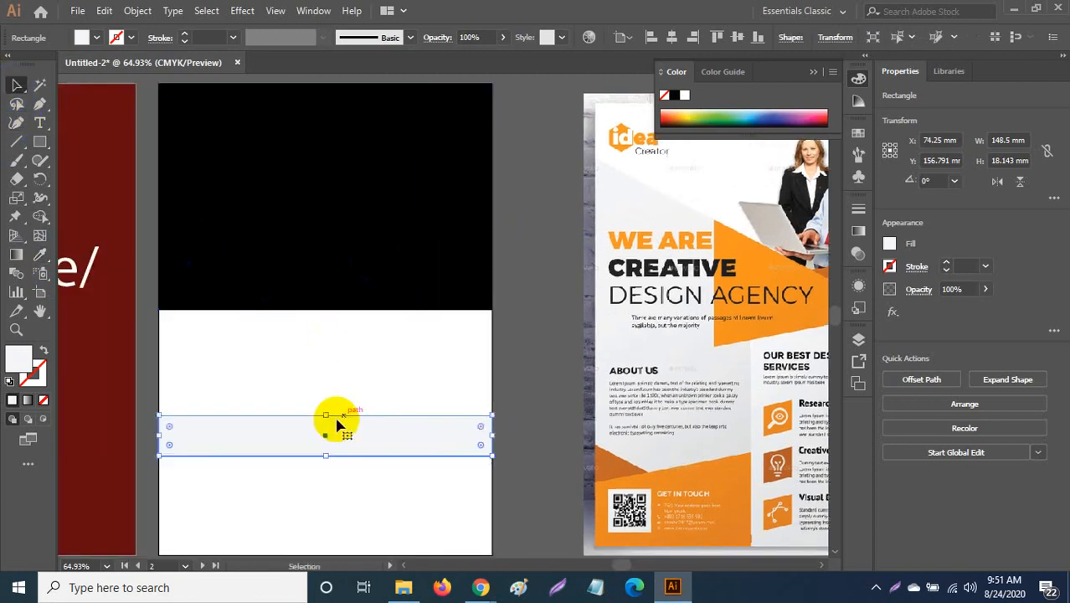
{"action": "left_click_drag", "start_coordinate": [325, 415], "coordinate": [333, 274]}
{"action": "left_click_drag", "start_coordinate": [617, 383], "coordinate": [521, 343]}
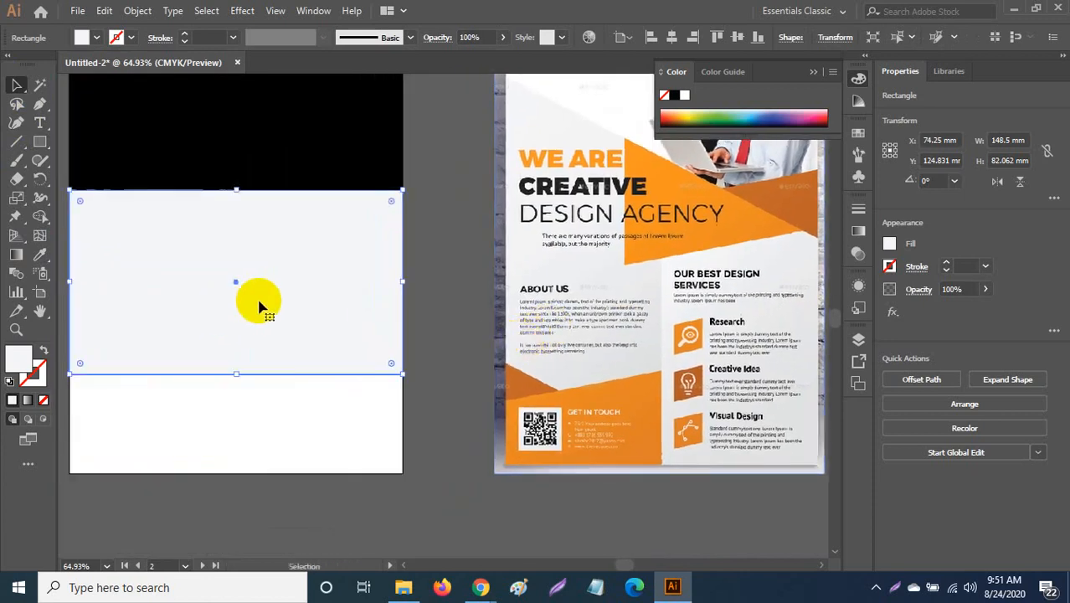
{"action": "left_click_drag", "start_coordinate": [267, 311], "coordinate": [266, 374]}
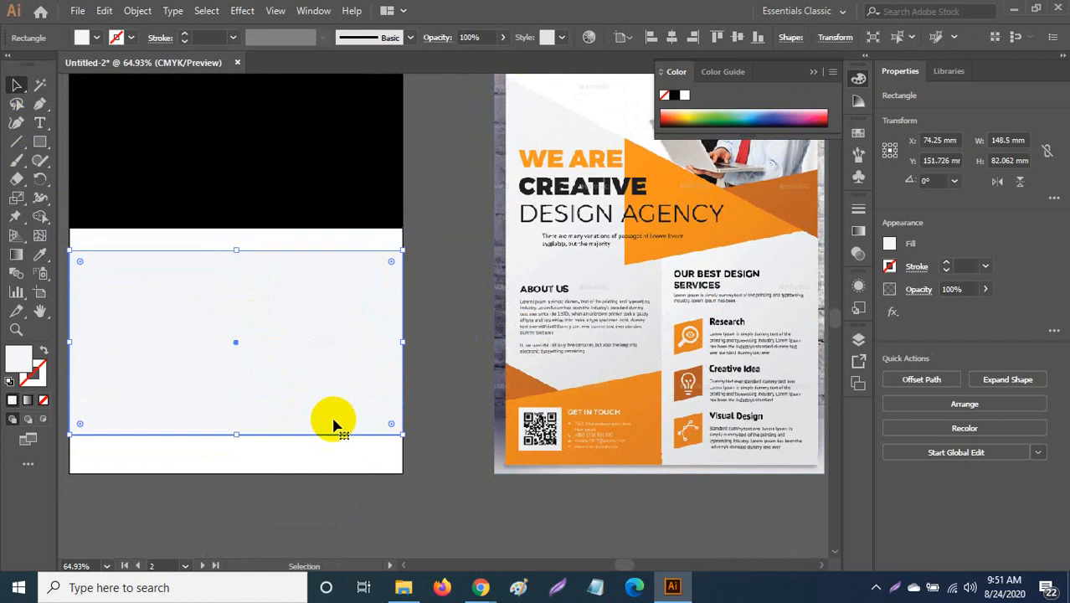
{"action": "scroll", "coordinate": [332, 423], "scroll_direction": "up", "scroll_amount": 2}
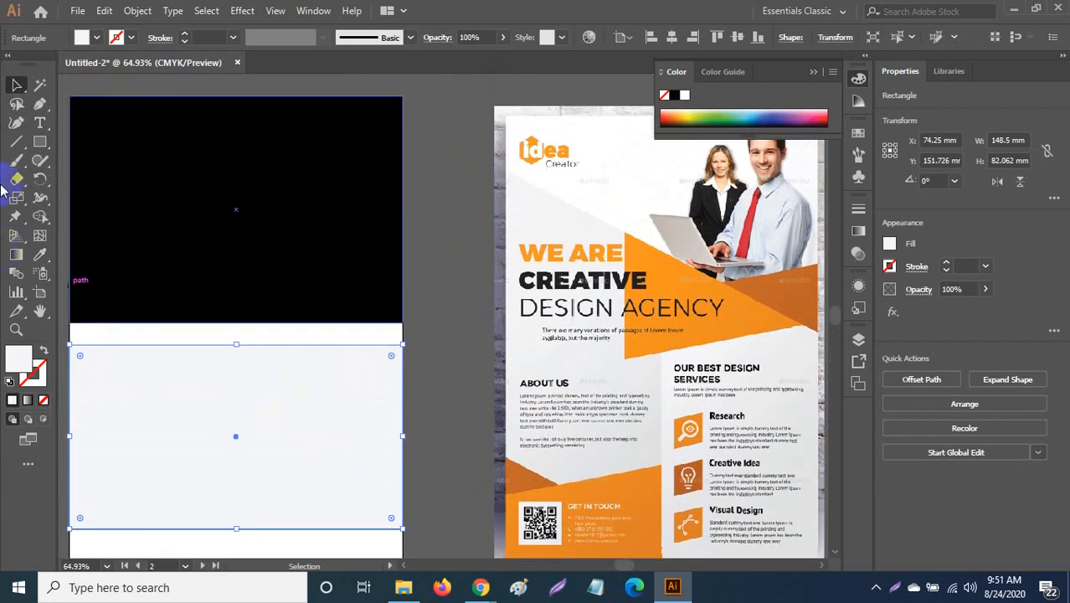
{"action": "left_click", "coordinate": [15, 87]}
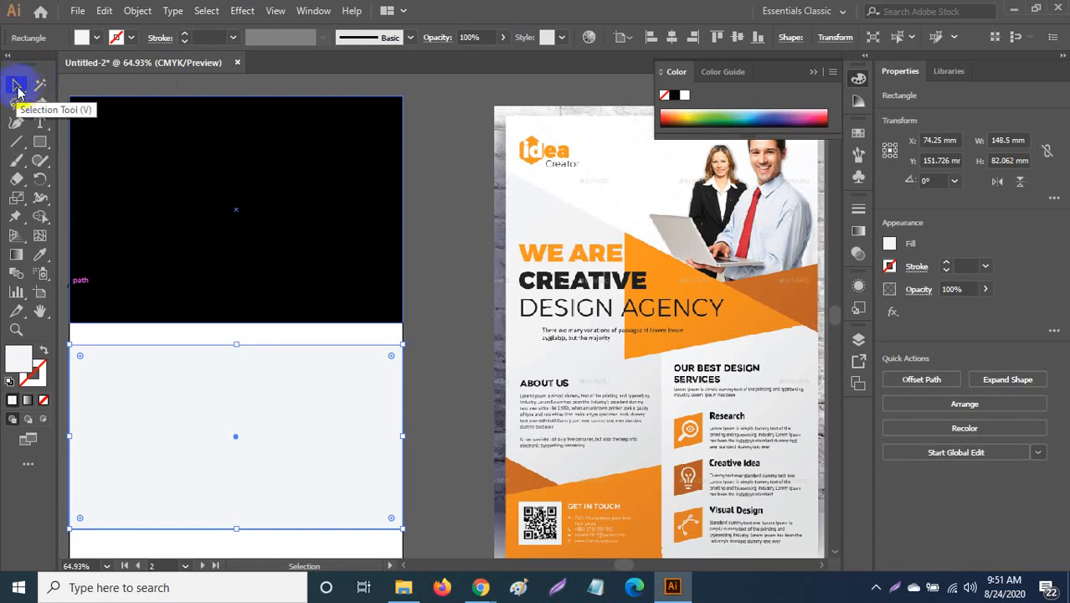
{"action": "left_click", "coordinate": [12, 87]}
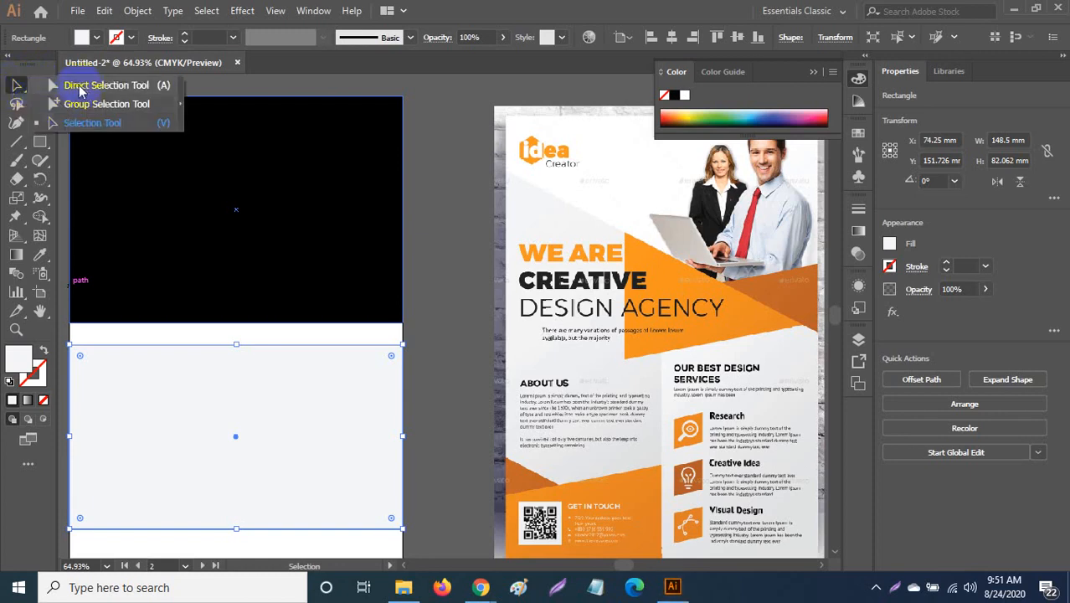
{"action": "left_click", "coordinate": [14, 88]}
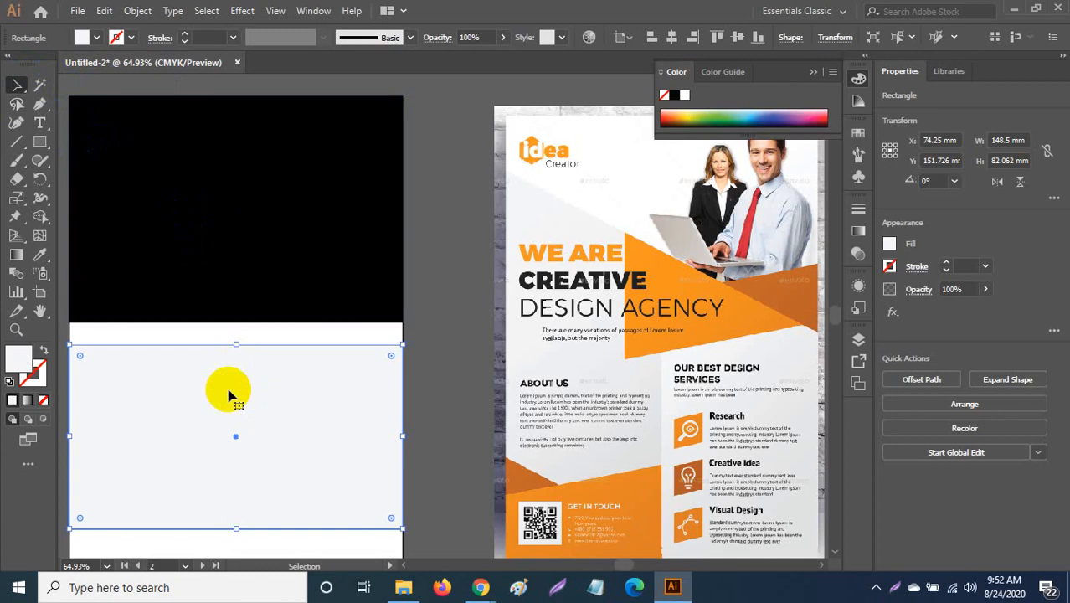
{"action": "key", "text": "a"}
{"action": "left_click_drag", "start_coordinate": [121, 368], "coordinate": [268, 397]}
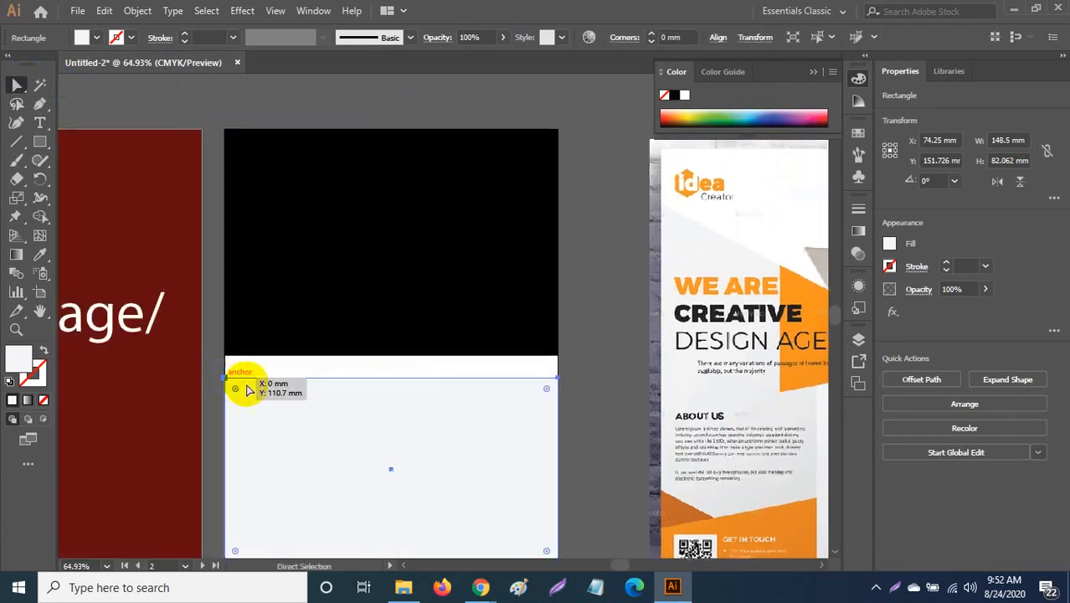
{"action": "left_click_drag", "start_coordinate": [520, 490], "coordinate": [521, 401]}
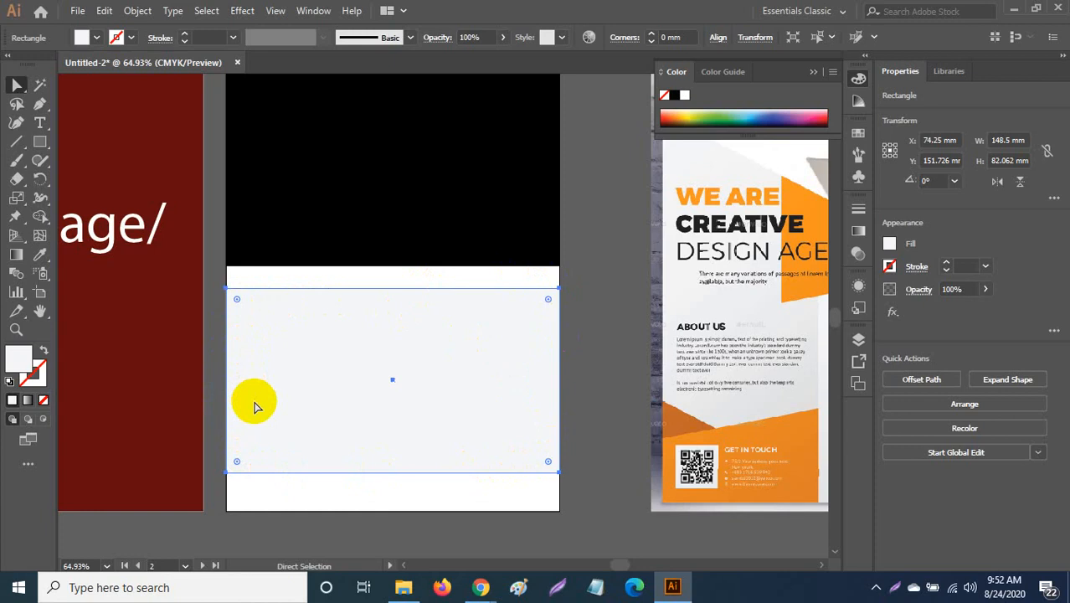
{"action": "left_click_drag", "start_coordinate": [18, 93], "coordinate": [52, 104]}
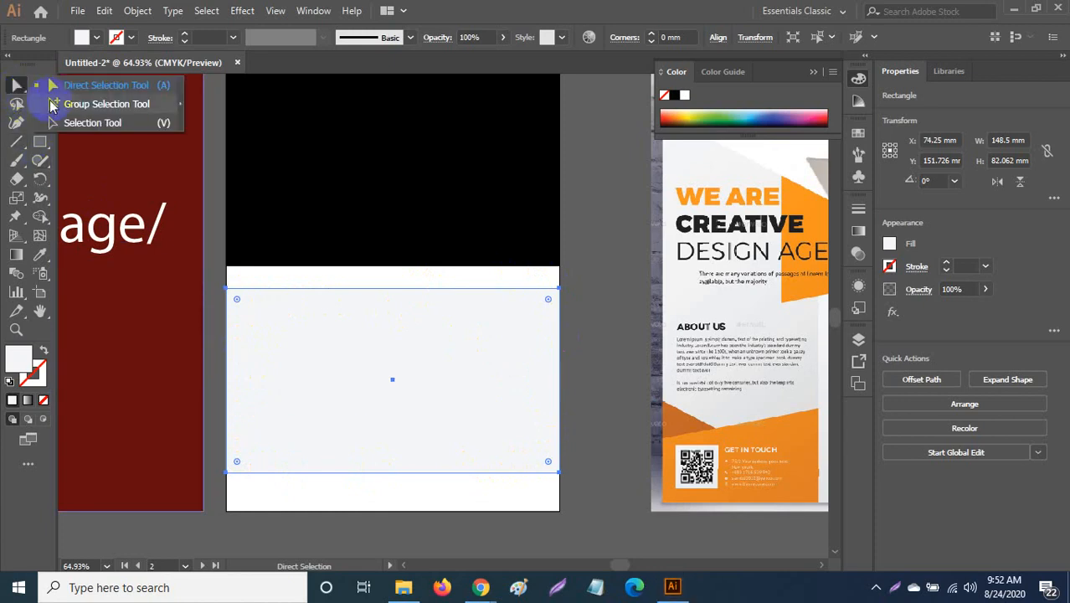
{"action": "left_click_drag", "start_coordinate": [130, 98], "coordinate": [138, 92]}
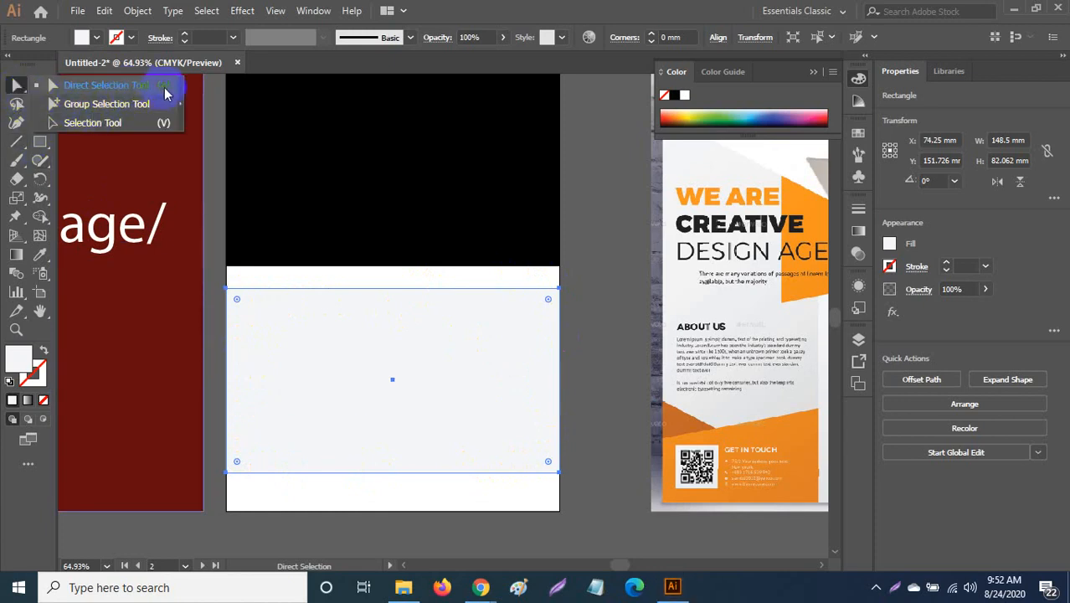
{"action": "left_click_drag", "start_coordinate": [165, 93], "coordinate": [167, 105]}
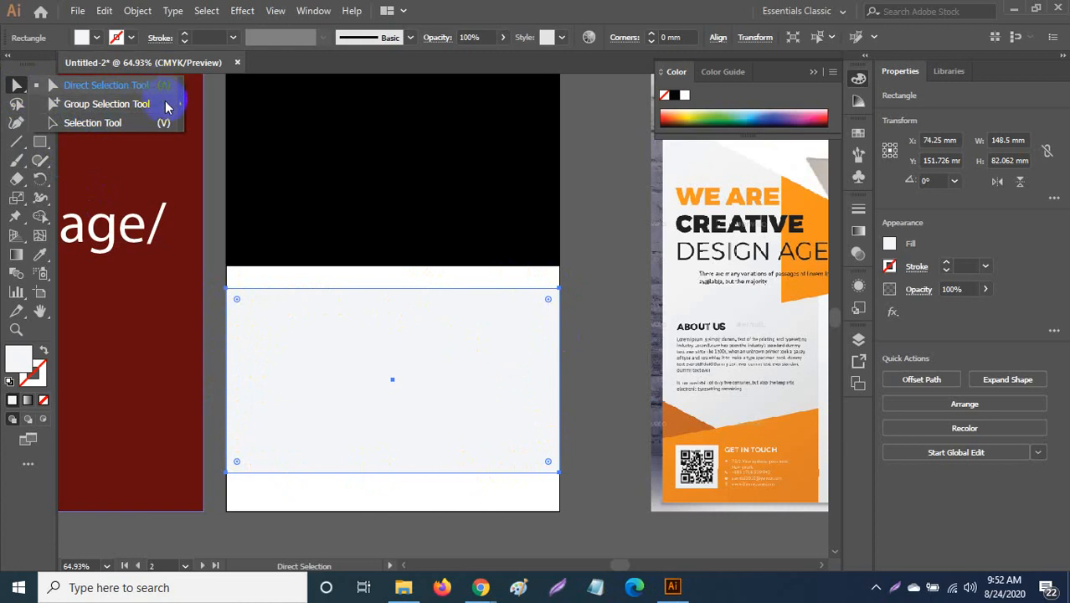
{"action": "left_click", "coordinate": [295, 124]}
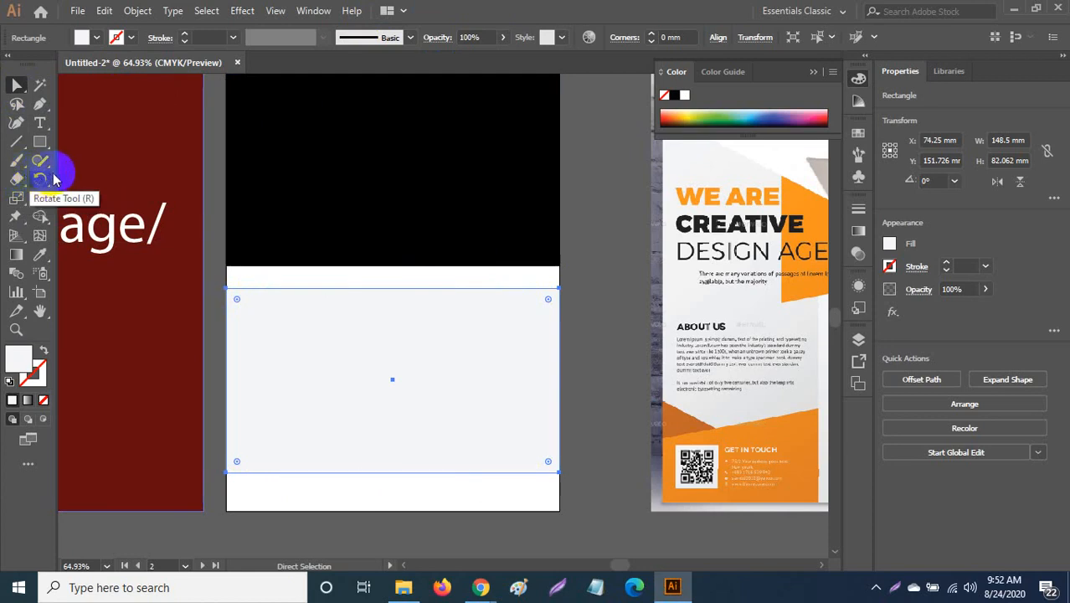
Step: Try Free Transform on the light grey rectangle, delete the rectangle and undo the deletion
{"action": "key", "text": "e"}
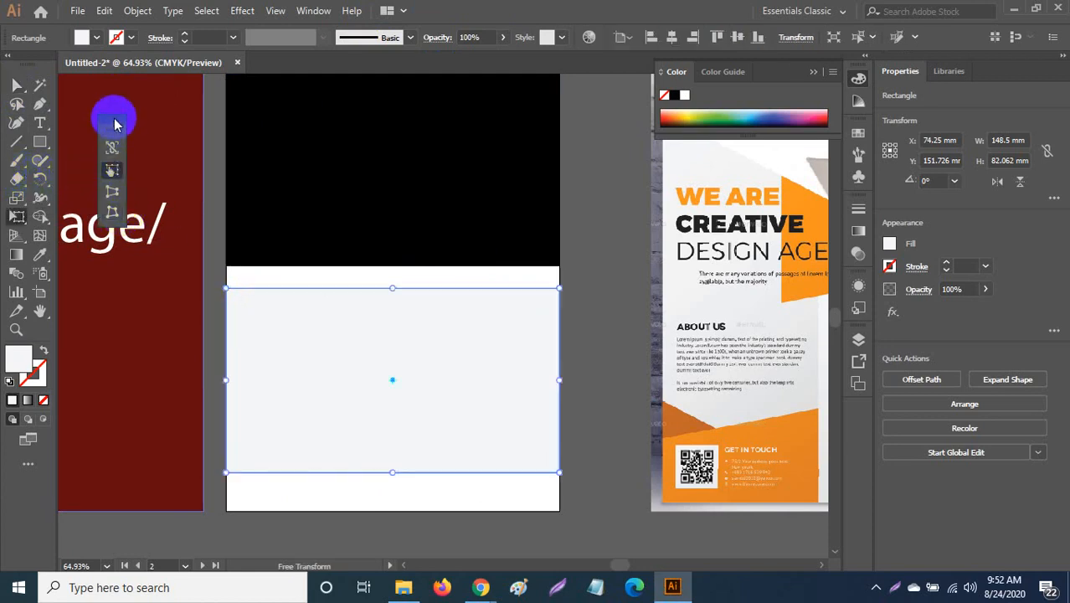
{"action": "left_click_drag", "start_coordinate": [115, 124], "coordinate": [898, 414]}
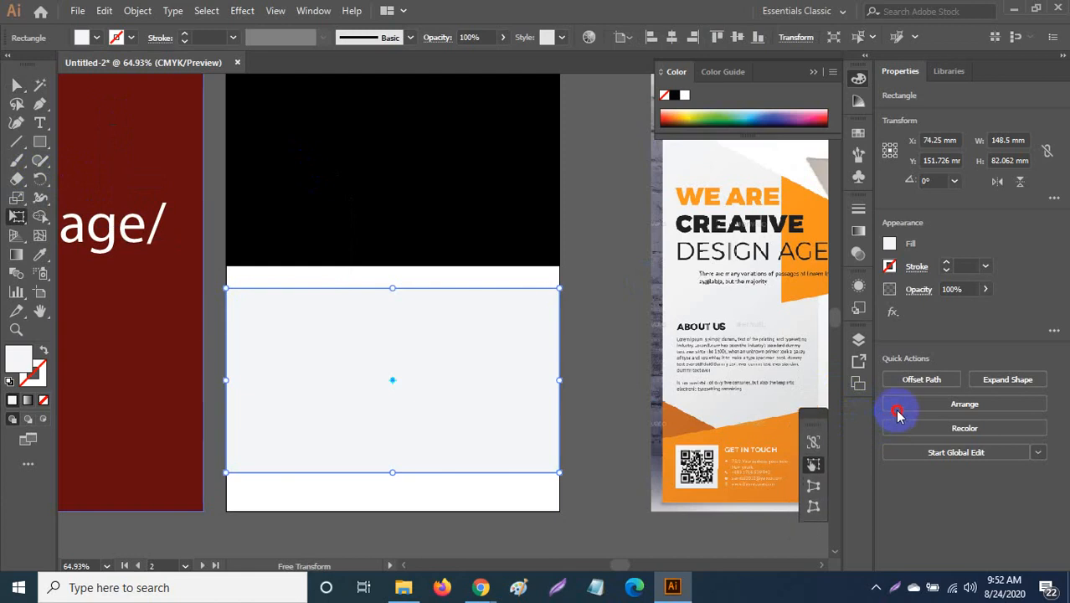
{"action": "left_click_drag", "start_coordinate": [817, 416], "coordinate": [571, 243]}
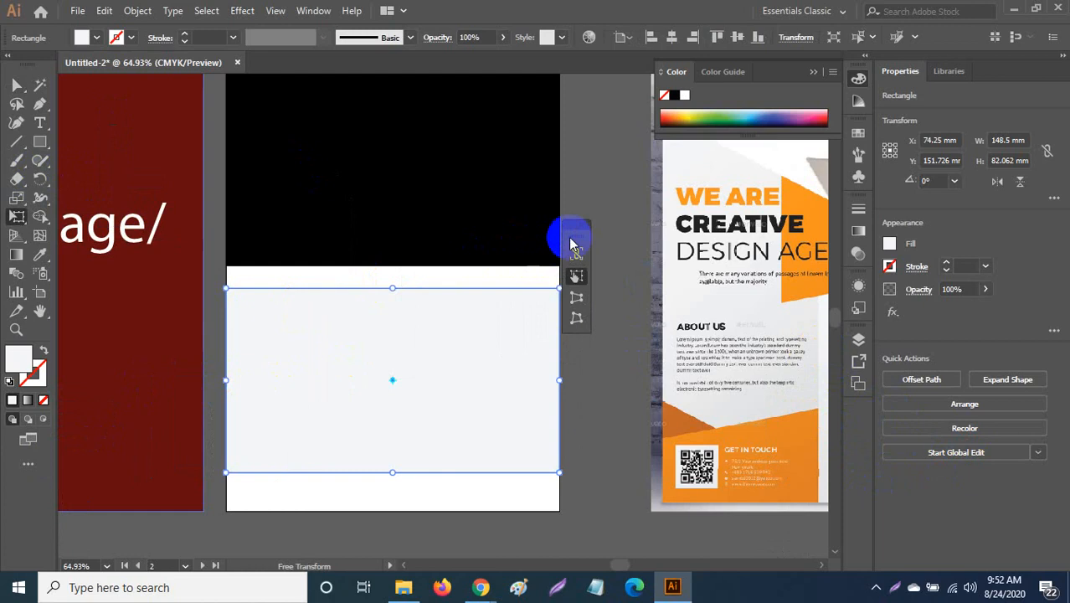
{"action": "key", "text": "Delete"}
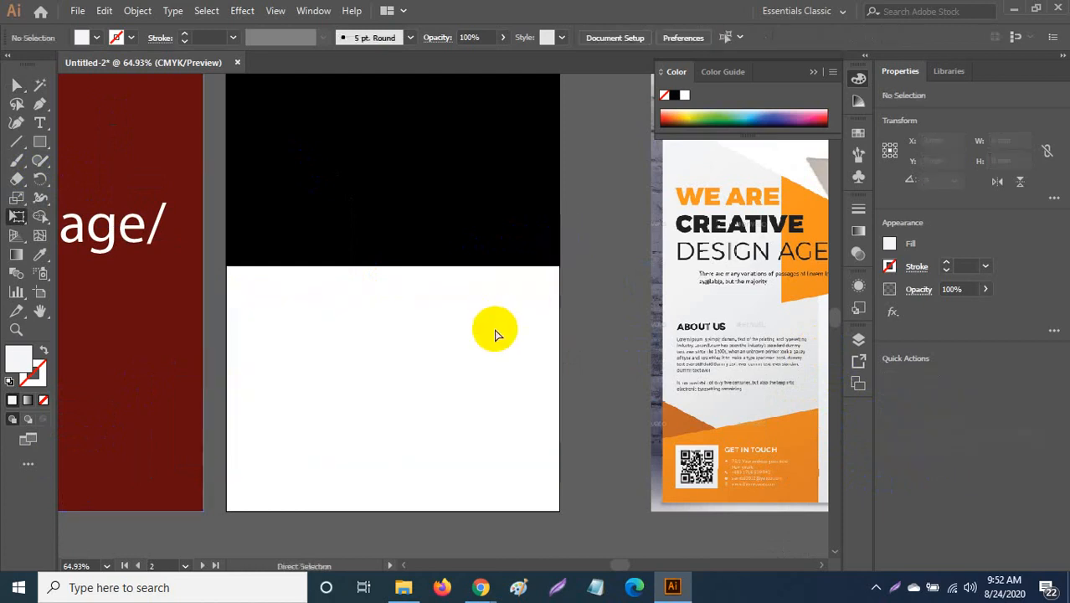
{"action": "key", "text": "ctrl+z"}
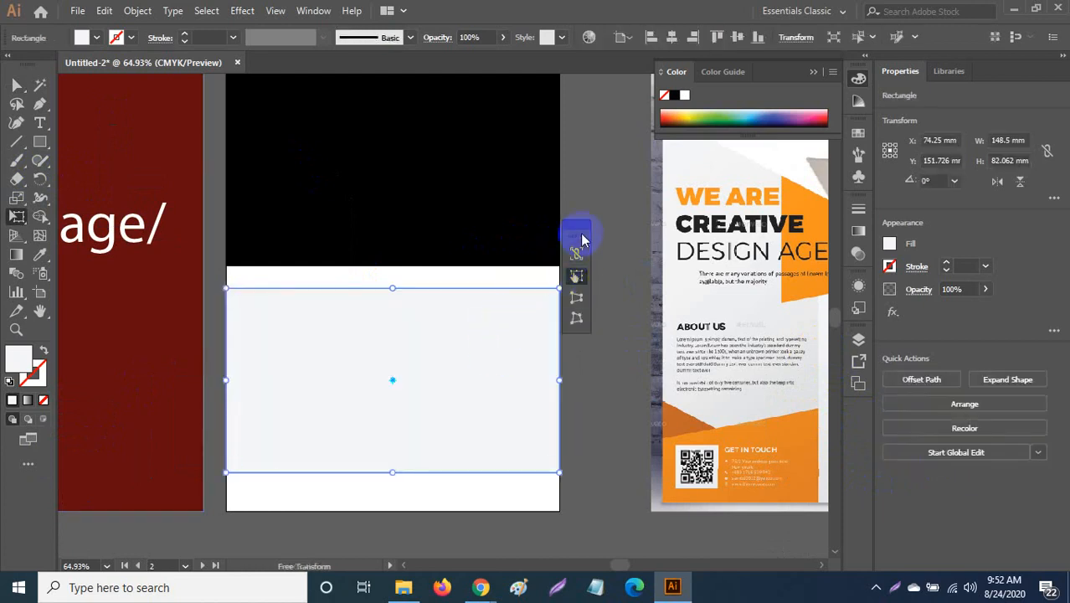
{"action": "left_click_drag", "start_coordinate": [582, 240], "coordinate": [631, 229]}
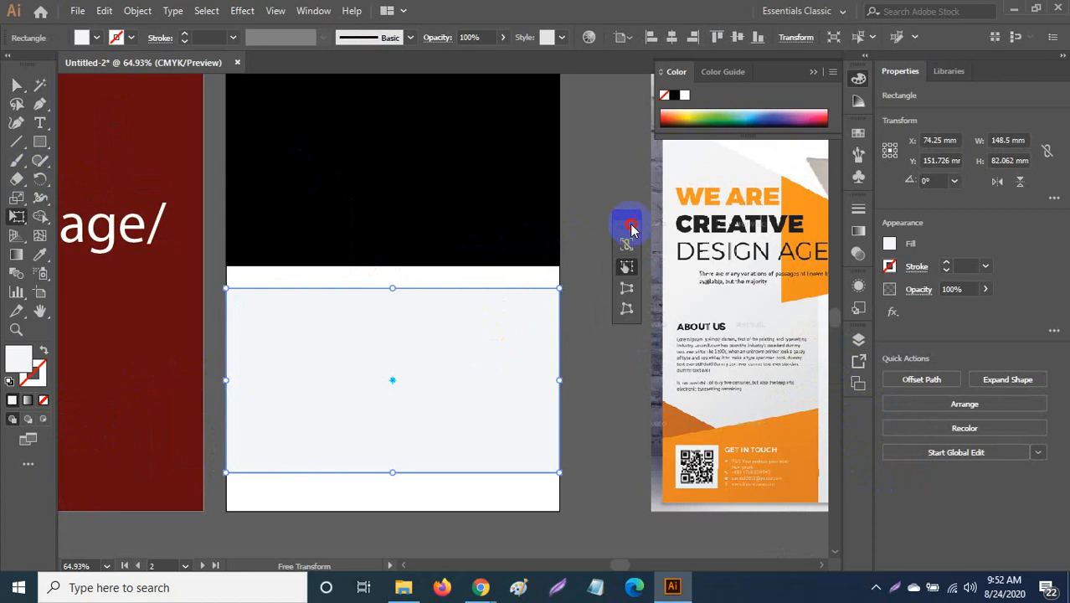
Step: Replace the light grey rectangle with a new one about 49.2 mm tall, stretched across the full 148.5 mm page width
{"action": "key", "text": "Delete"}
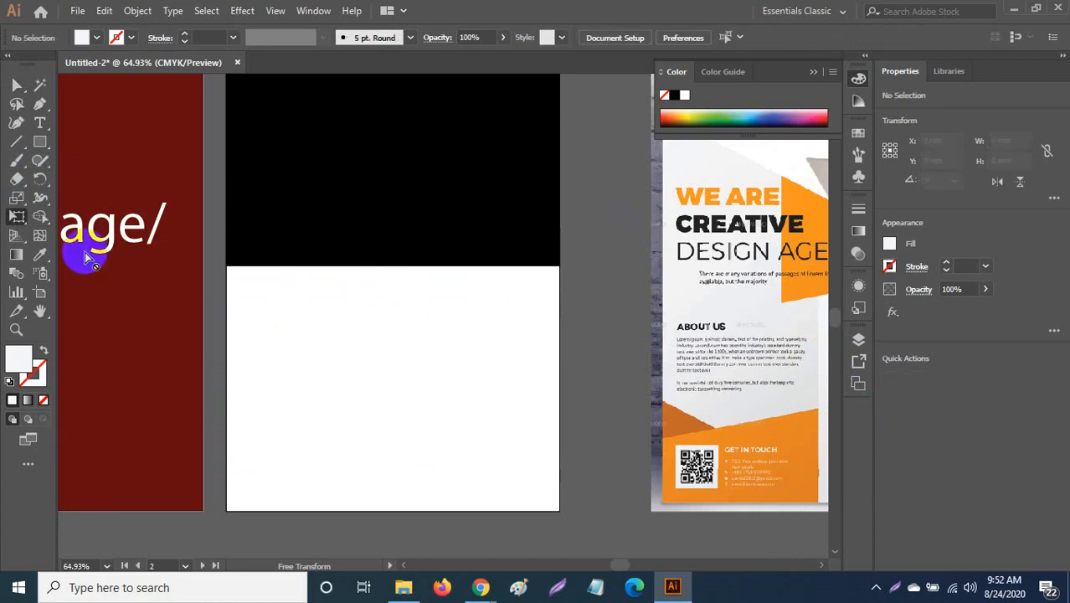
{"action": "left_click", "coordinate": [40, 141]}
{"action": "left_click_drag", "start_coordinate": [265, 324], "coordinate": [513, 434]}
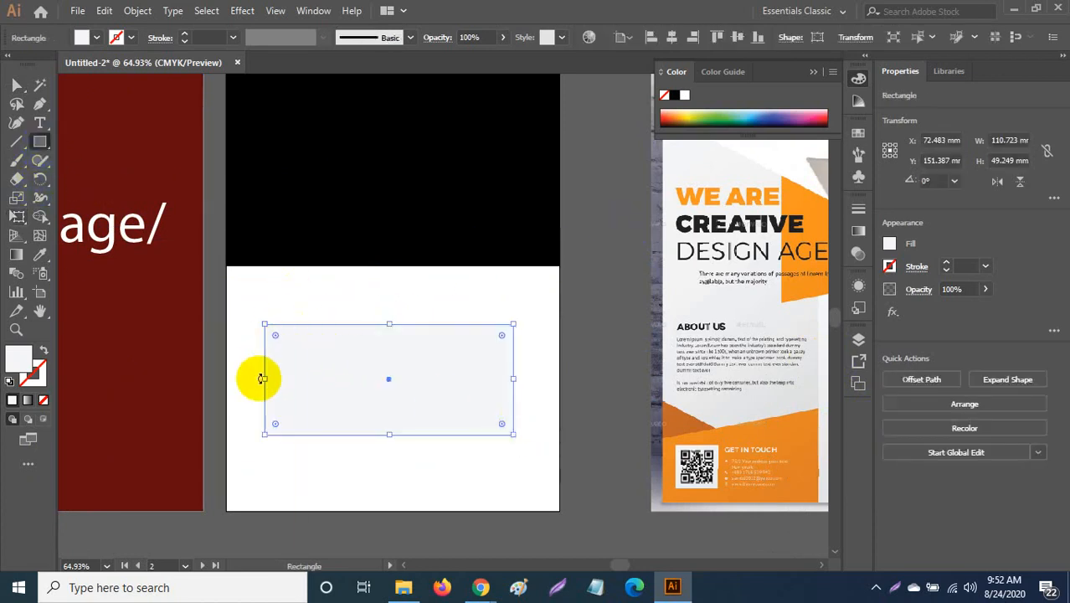
{"action": "left_click_drag", "start_coordinate": [264, 381], "coordinate": [234, 381]}
{"action": "left_click_drag", "start_coordinate": [514, 380], "coordinate": [559, 377]}
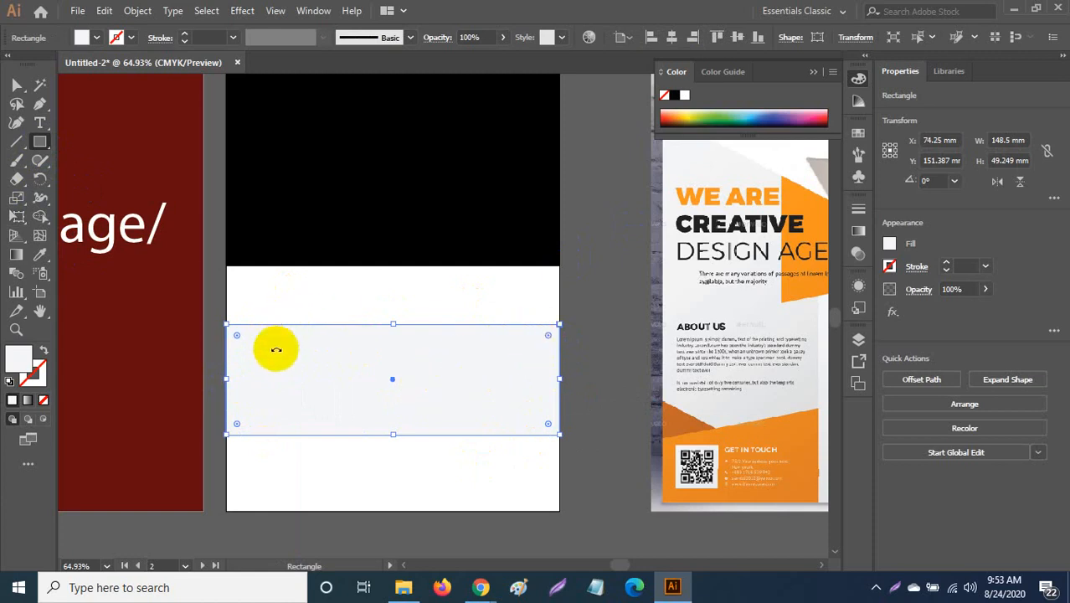
Step: Slant the rectangle's top edge by raising only its upper-left anchor point along the page edge to about Y 83.5 mm
{"action": "key", "text": "v"}
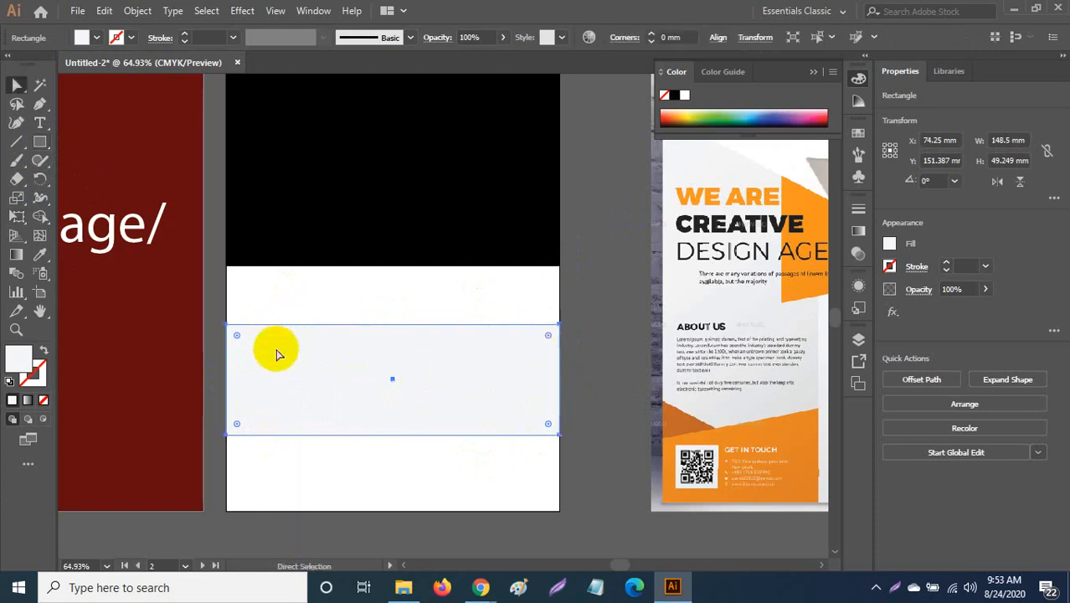
{"action": "left_click", "coordinate": [227, 325]}
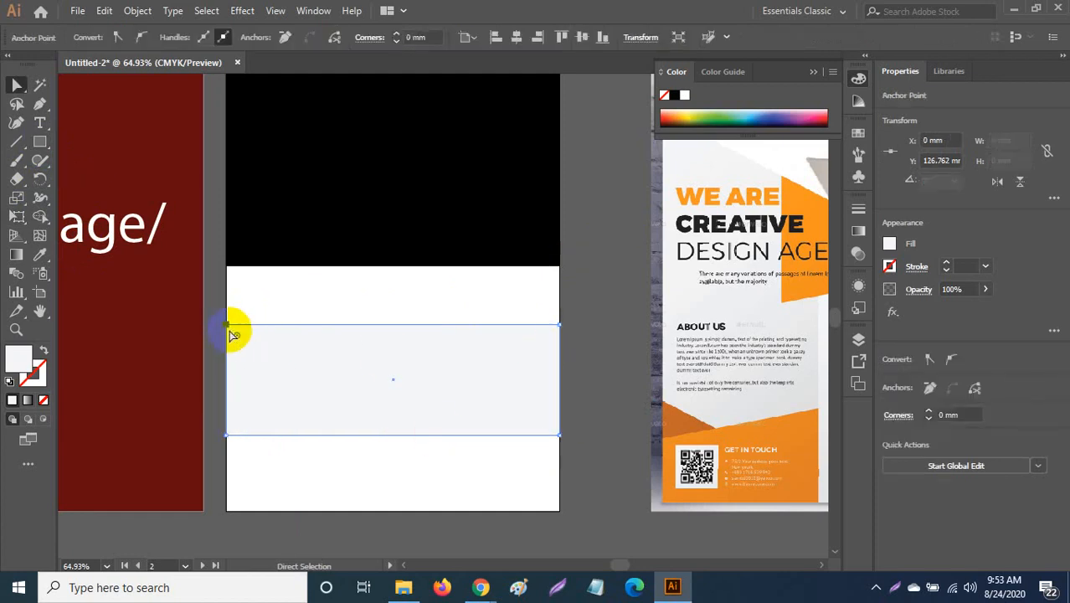
{"action": "left_click_drag", "start_coordinate": [228, 326], "coordinate": [226, 103]}
{"action": "scroll", "coordinate": [359, 314], "scroll_direction": "up", "scroll_amount": 3}
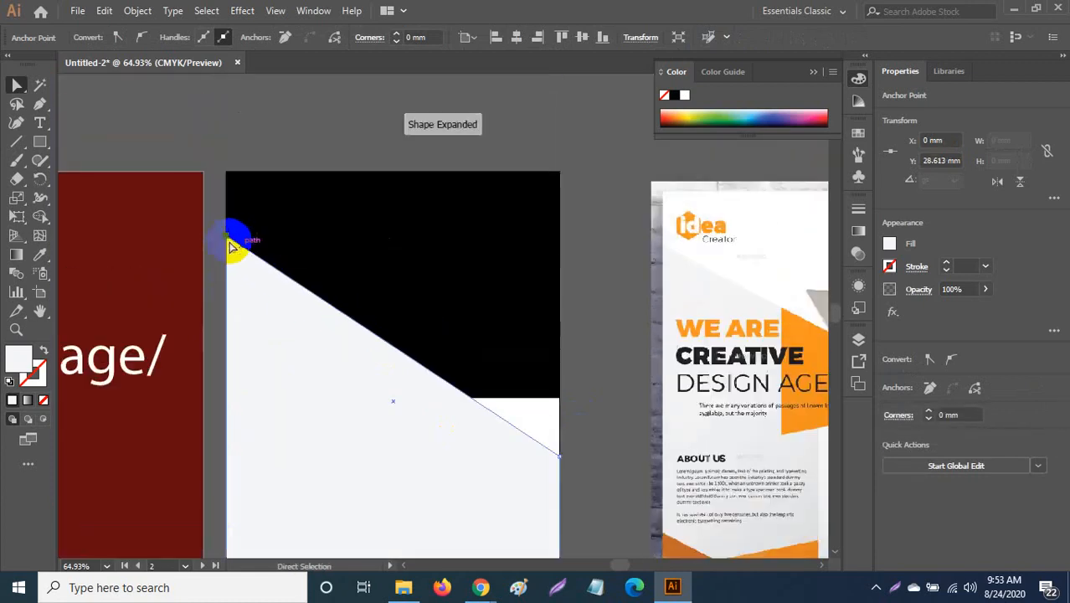
{"action": "left_click_drag", "start_coordinate": [232, 247], "coordinate": [237, 308]}
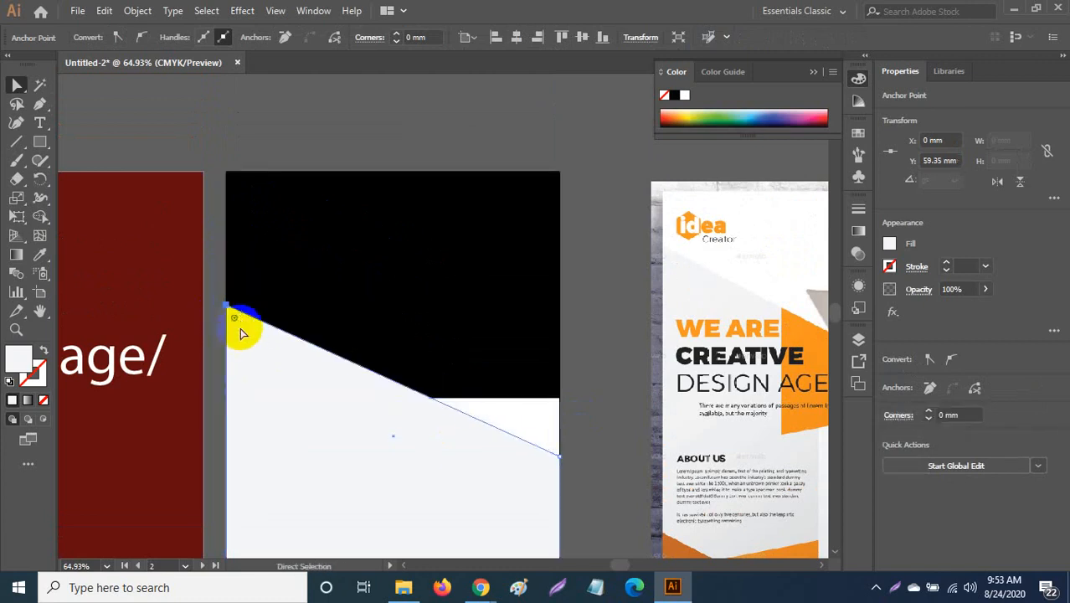
{"action": "left_click", "coordinate": [229, 373]}
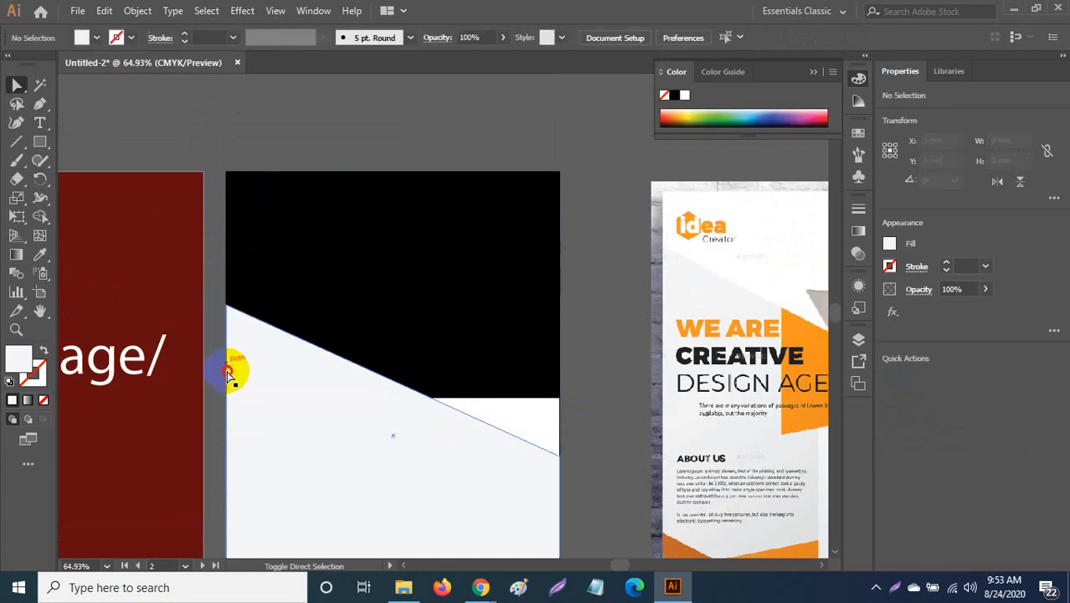
{"action": "left_click", "coordinate": [229, 310]}
{"action": "left_click", "coordinate": [230, 309]}
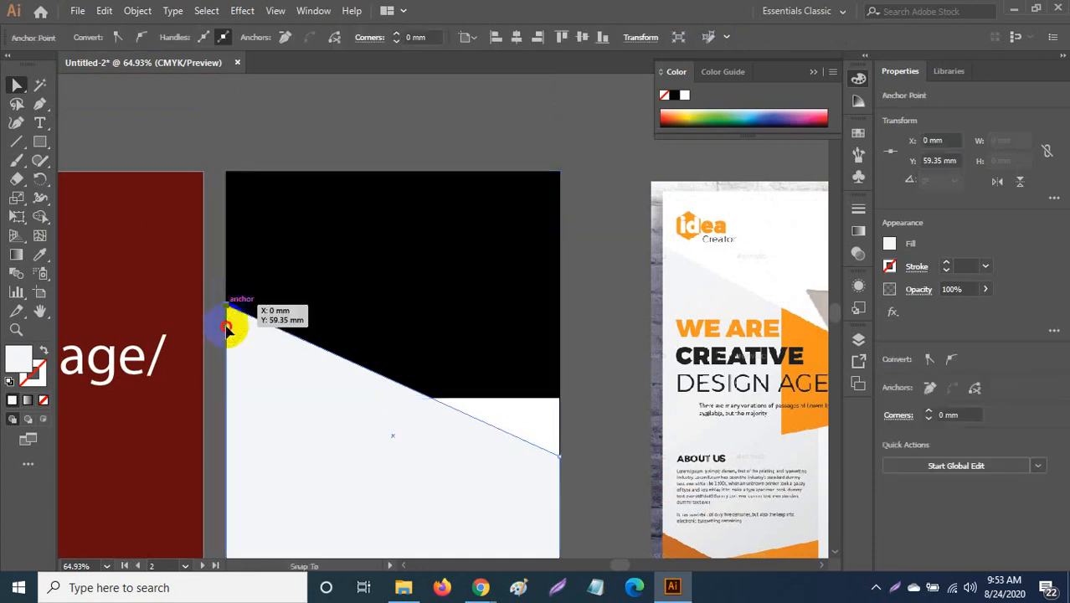
{"action": "left_click_drag", "start_coordinate": [230, 328], "coordinate": [232, 362]}
{"action": "scroll", "coordinate": [503, 356], "scroll_direction": "down", "scroll_amount": 3}
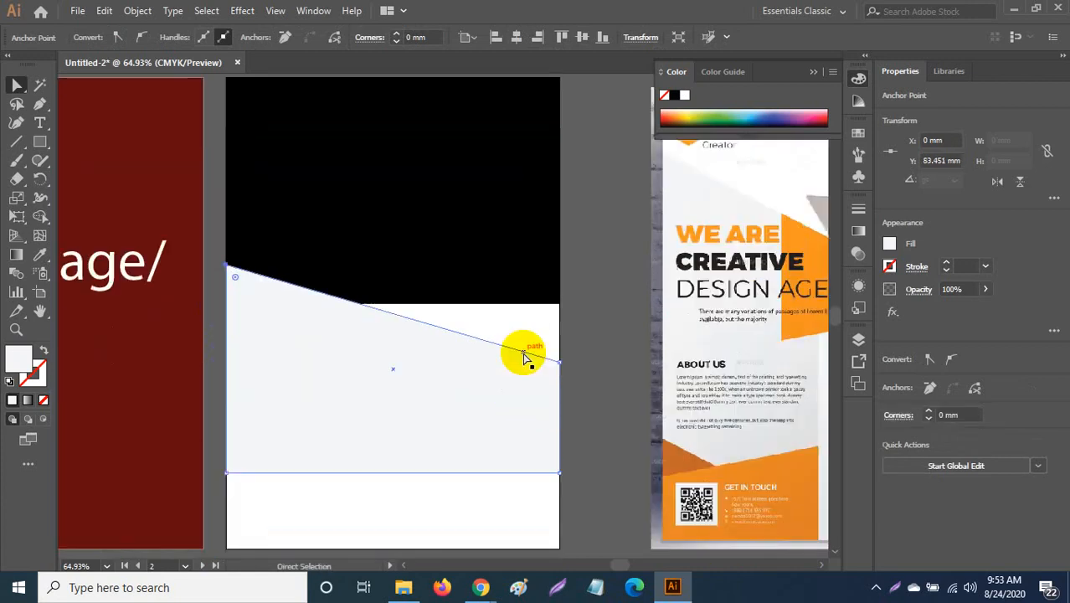
{"action": "scroll", "coordinate": [525, 359], "scroll_direction": "down", "scroll_amount": 4}
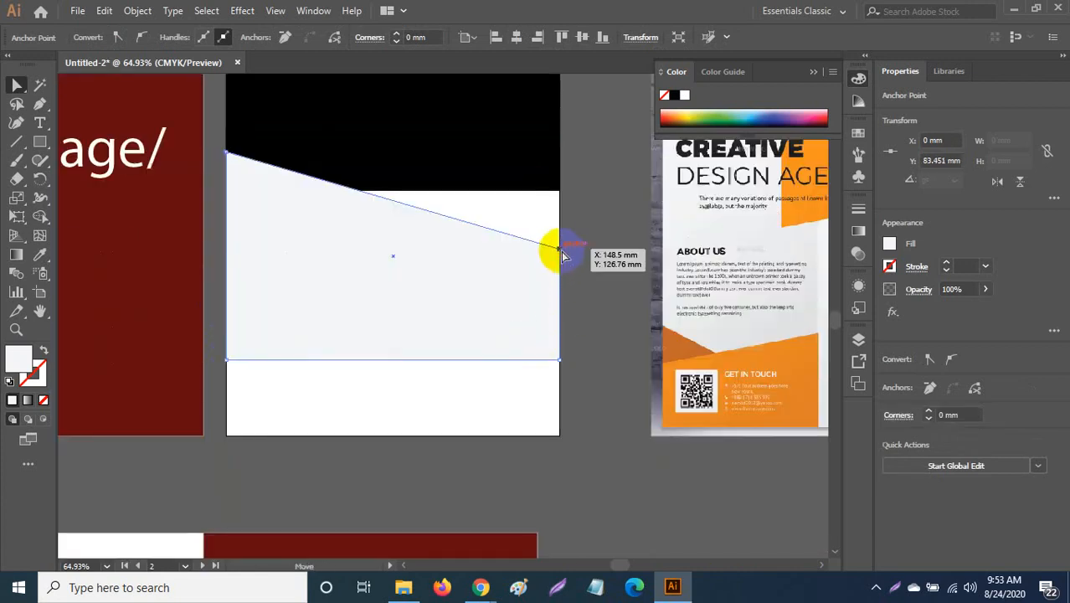
Step: Lower the light grey shape's upper-right anchor to about Y 159.9 mm and move both bottom anchors down to the page's bottom corners
{"action": "left_click_drag", "start_coordinate": [563, 254], "coordinate": [563, 329]}
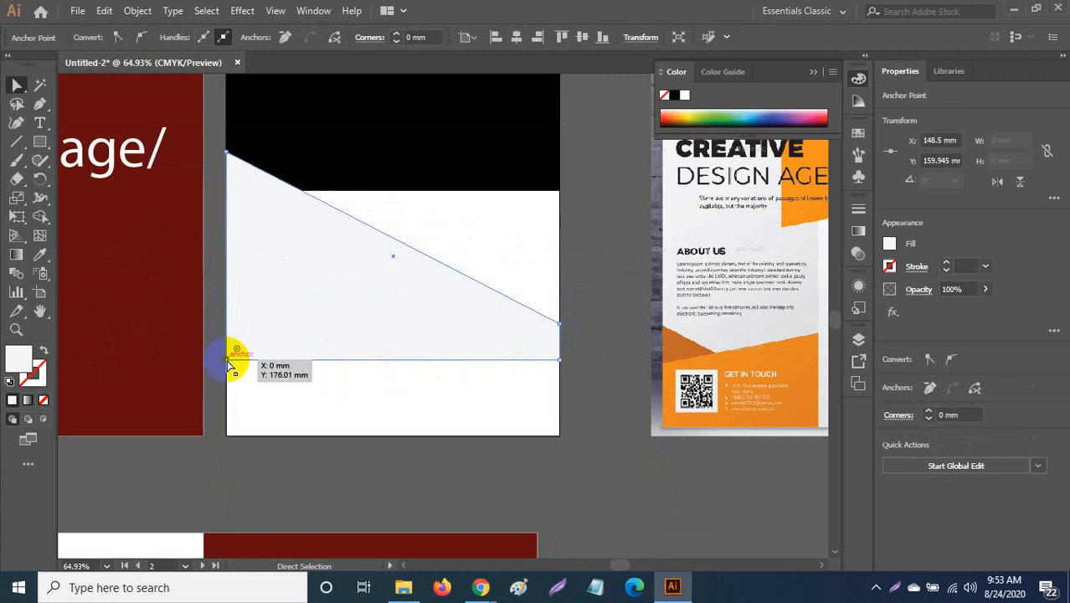
{"action": "left_click_drag", "start_coordinate": [228, 361], "coordinate": [233, 435]}
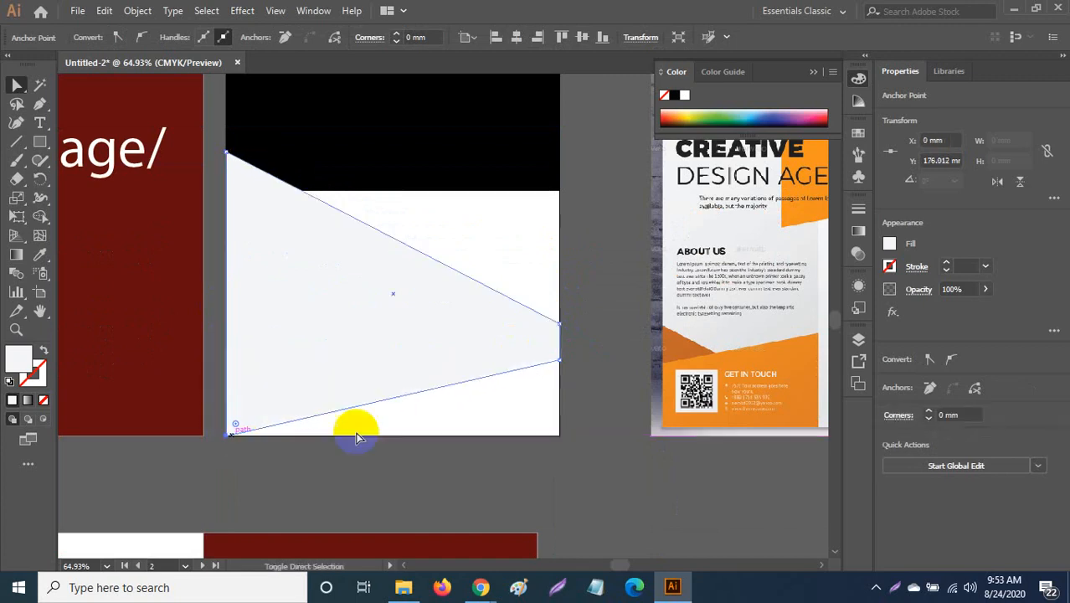
{"action": "left_click_drag", "start_coordinate": [566, 391], "coordinate": [468, 399]}
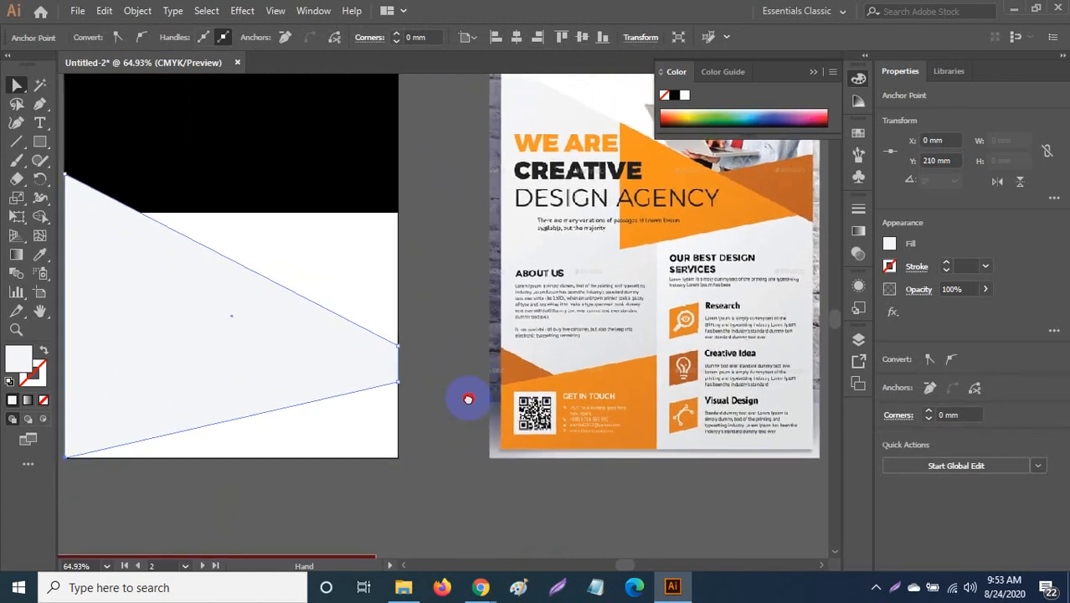
{"action": "left_click", "coordinate": [393, 378]}
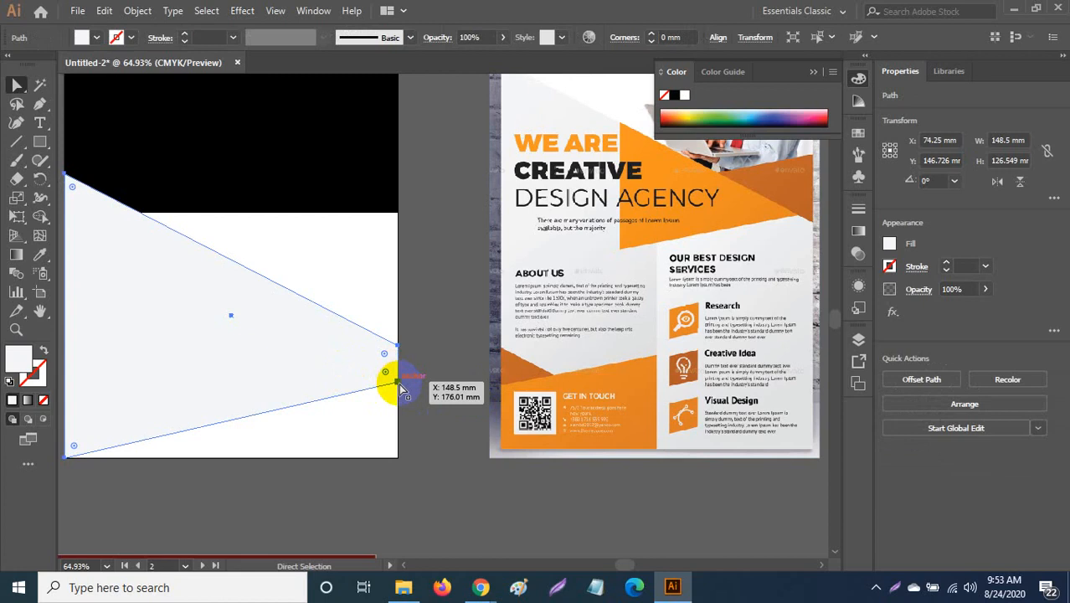
{"action": "left_click", "coordinate": [399, 384]}
{"action": "left_click_drag", "start_coordinate": [400, 385], "coordinate": [400, 460]}
{"action": "left_click_drag", "start_coordinate": [452, 372], "coordinate": [544, 416]}
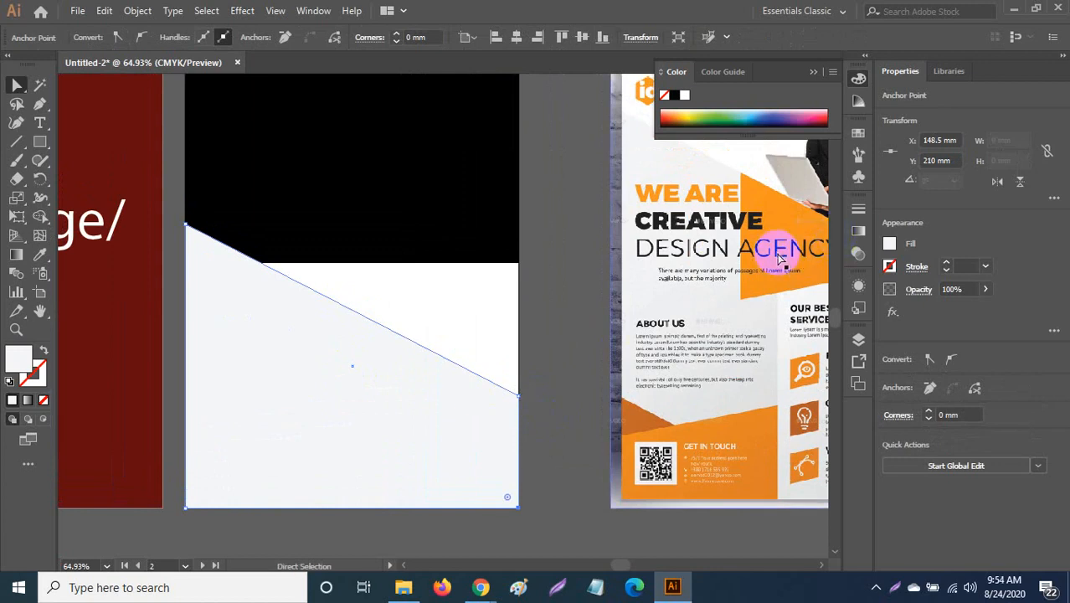
Step: Draw a rectangle about 101.7 mm wide and 75.1 mm tall against the page's right edge, below the black block
{"action": "left_click_drag", "start_coordinate": [782, 255], "coordinate": [659, 385]}
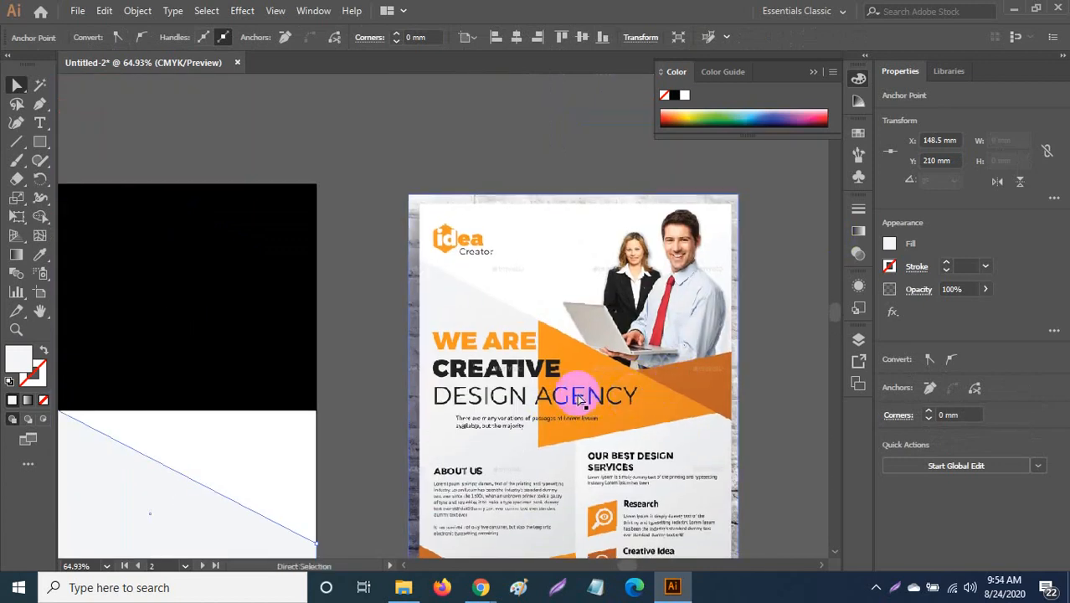
{"action": "left_click_drag", "start_coordinate": [480, 395], "coordinate": [680, 324]}
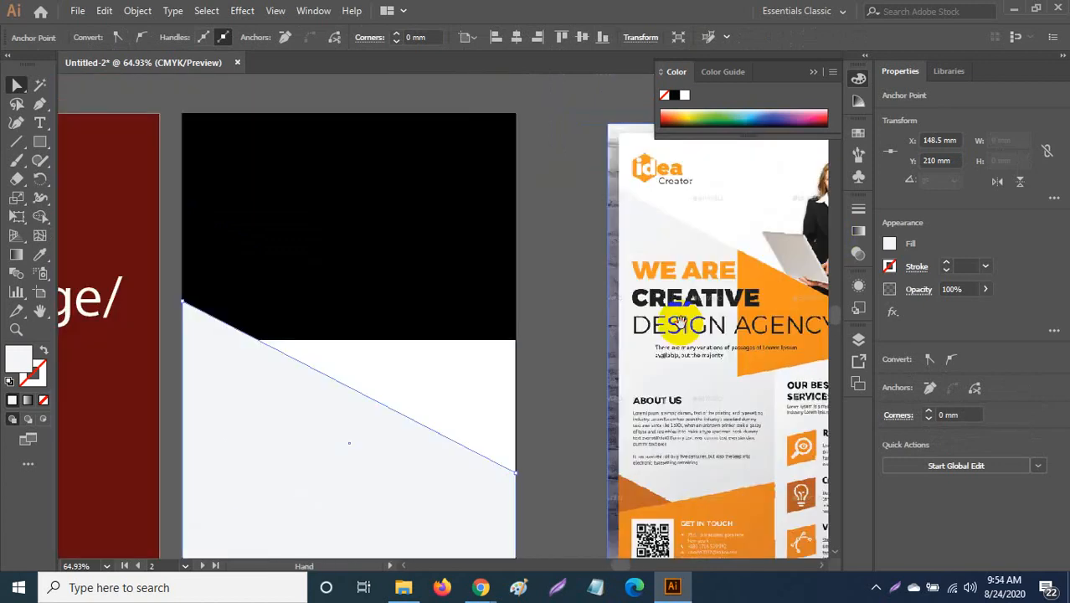
{"action": "left_click", "coordinate": [39, 147]}
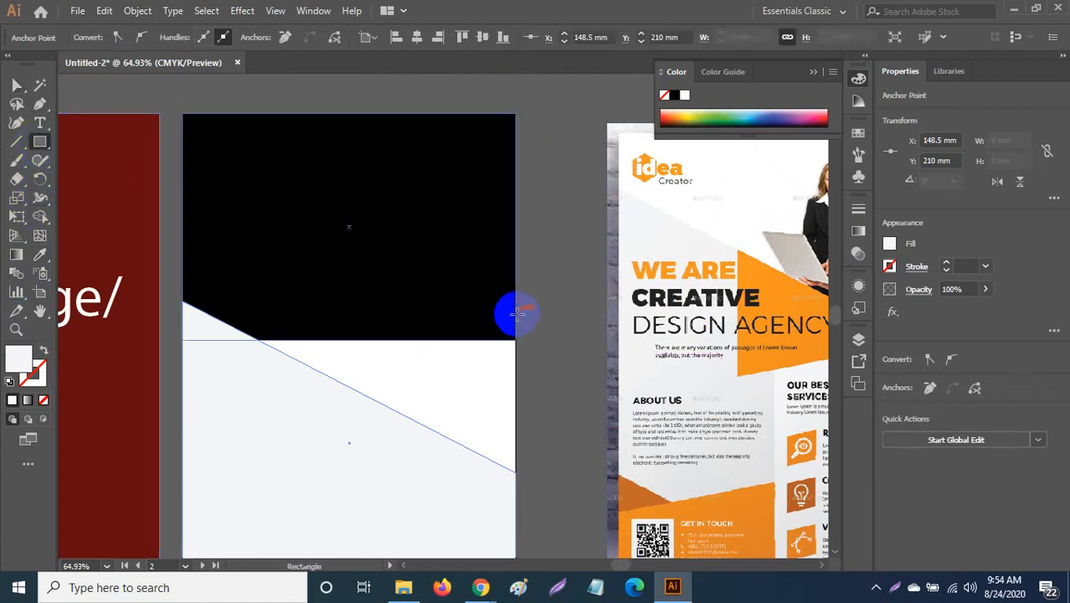
{"action": "mouse_move", "coordinate": [514, 360]}
{"action": "left_mouse_down"}
{"action": "mouse_move", "coordinate": [488, 414]}
{"action": "mouse_move", "coordinate": [378, 544]}
{"action": "mouse_move", "coordinate": [287, 530]}
{"action": "left_mouse_up"}
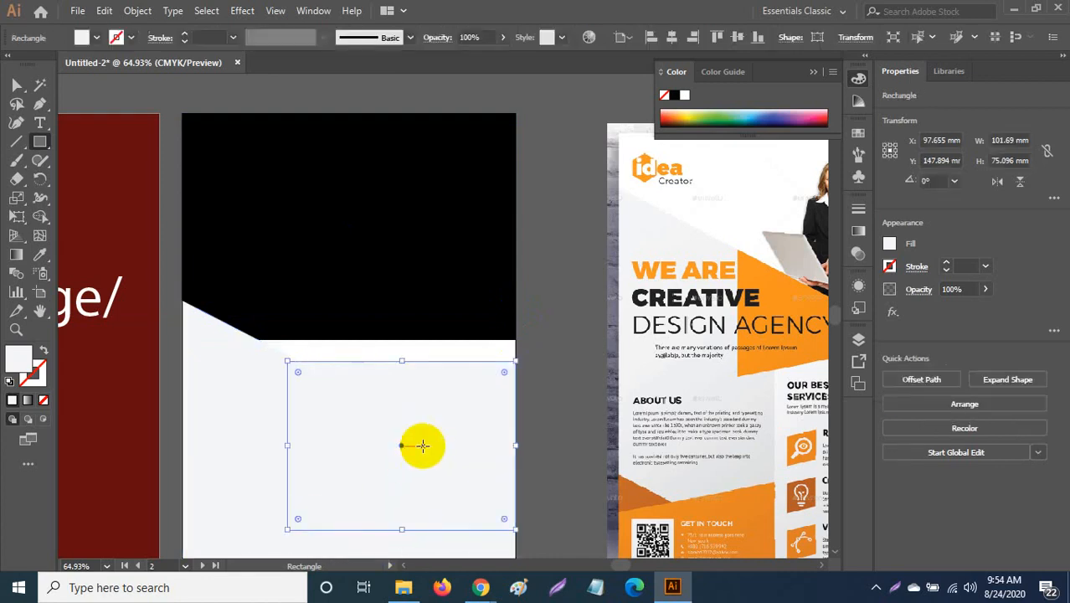
Step: Fill the new rectangle with the dark orange sampled from the triangle beneath the man in the reference flyer
{"action": "scroll", "coordinate": [420, 445], "scroll_direction": "down", "scroll_amount": 4}
{"action": "left_click", "coordinate": [40, 253]}
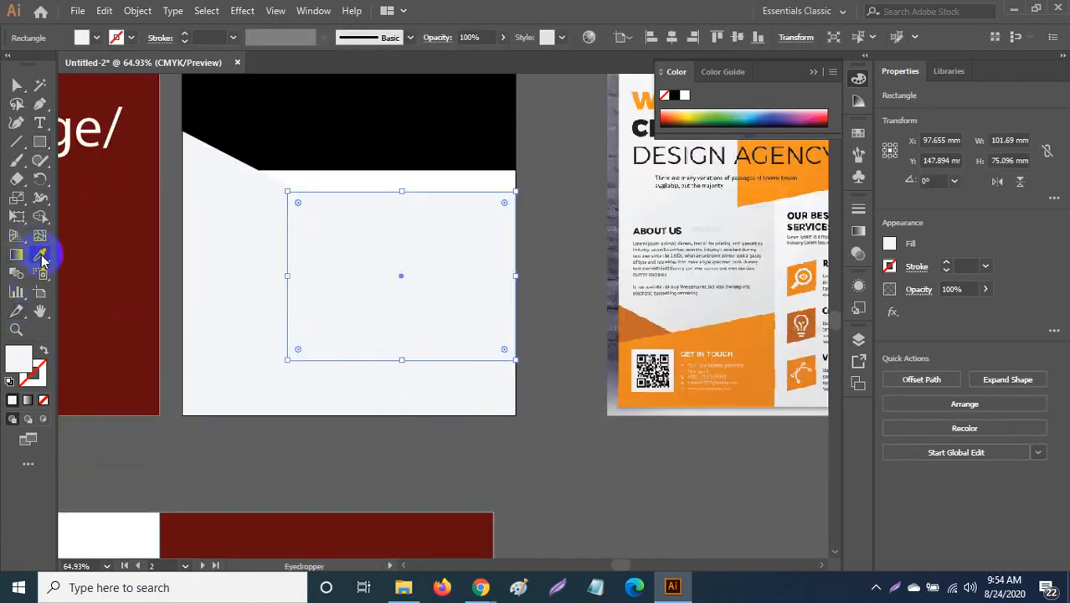
{"action": "key", "text": "space"}
{"action": "left_click_drag", "start_coordinate": [722, 287], "coordinate": [420, 425]}
{"action": "left_click", "coordinate": [567, 297]}
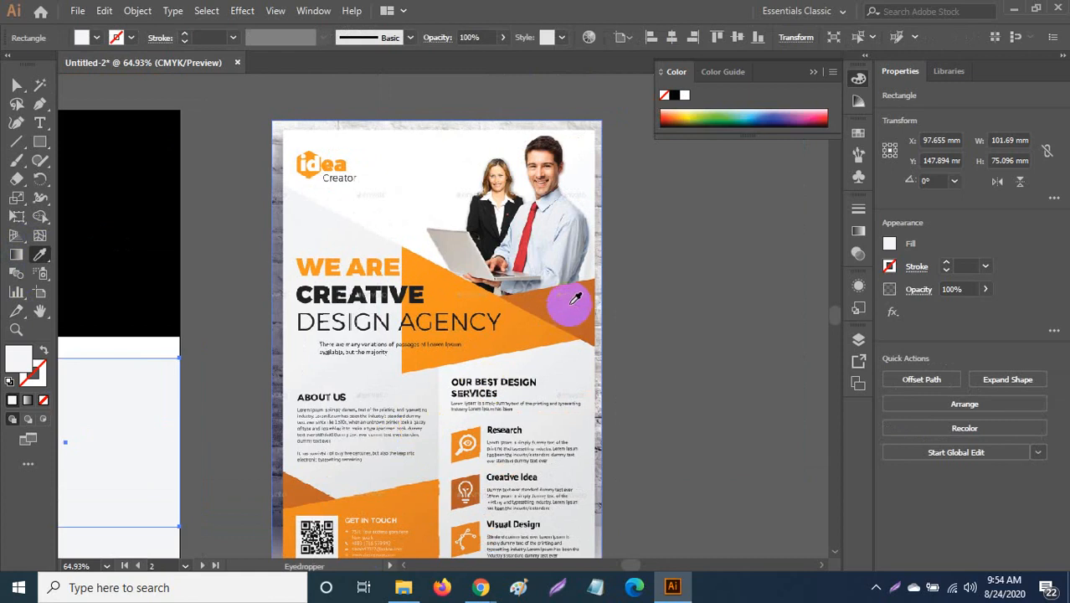
{"action": "key", "text": "space"}
{"action": "left_click_drag", "start_coordinate": [246, 390], "coordinate": [624, 289]}
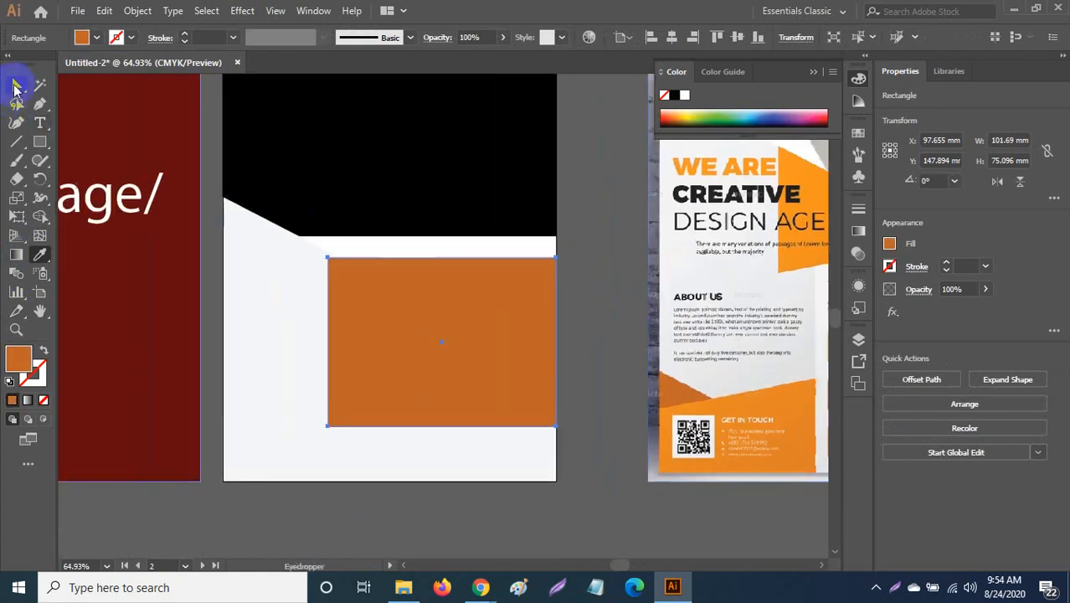
{"action": "left_click", "coordinate": [14, 86]}
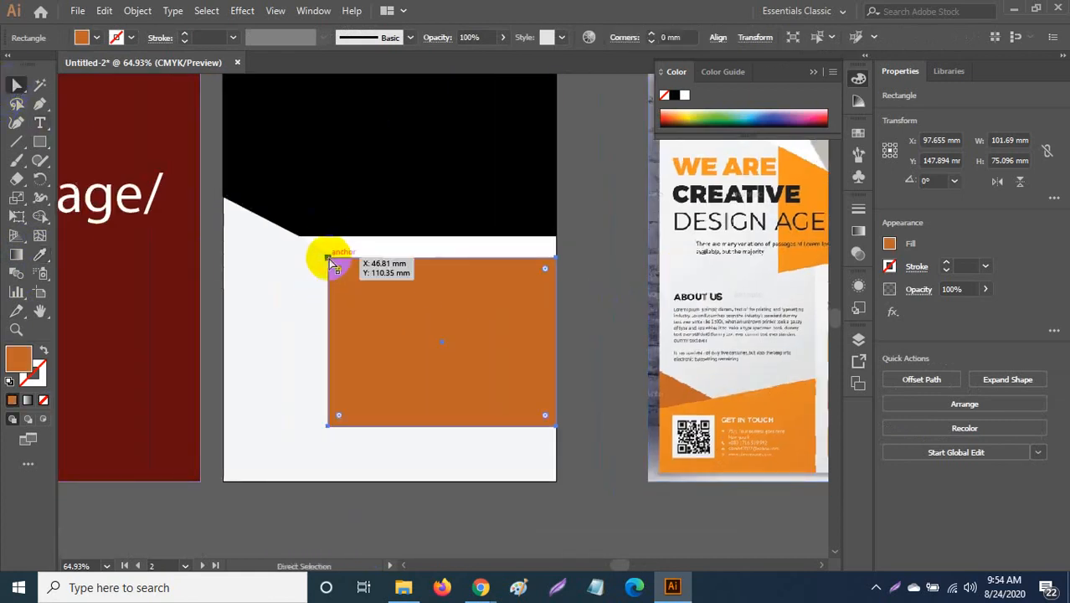
{"action": "left_click", "coordinate": [329, 259]}
{"action": "left_click_drag", "start_coordinate": [329, 263], "coordinate": [443, 343]}
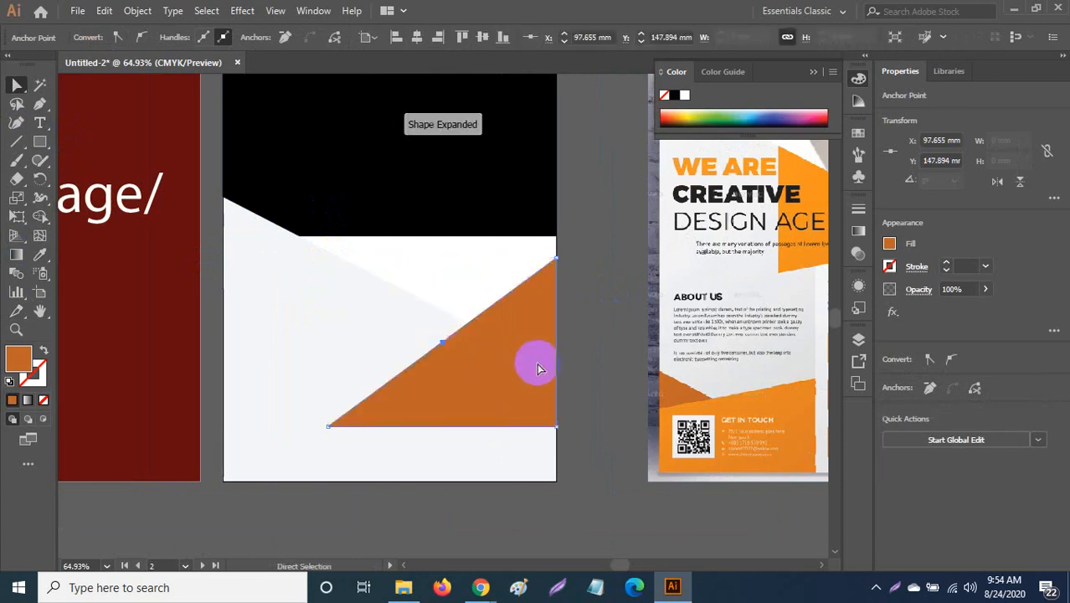
{"action": "left_click_drag", "start_coordinate": [555, 426], "coordinate": [554, 487]}
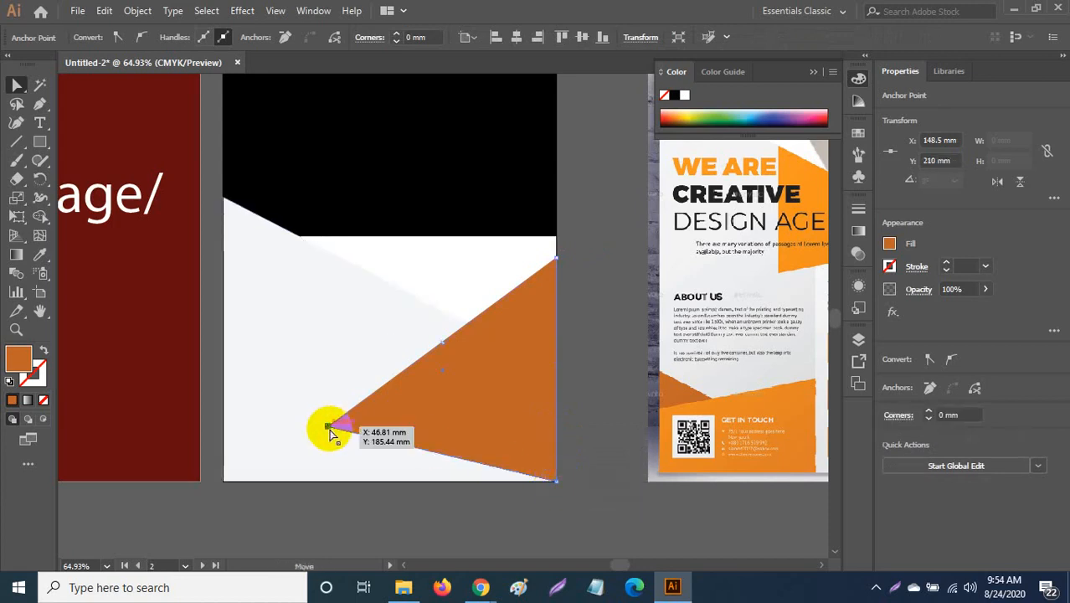
{"action": "left_click_drag", "start_coordinate": [330, 428], "coordinate": [383, 370]}
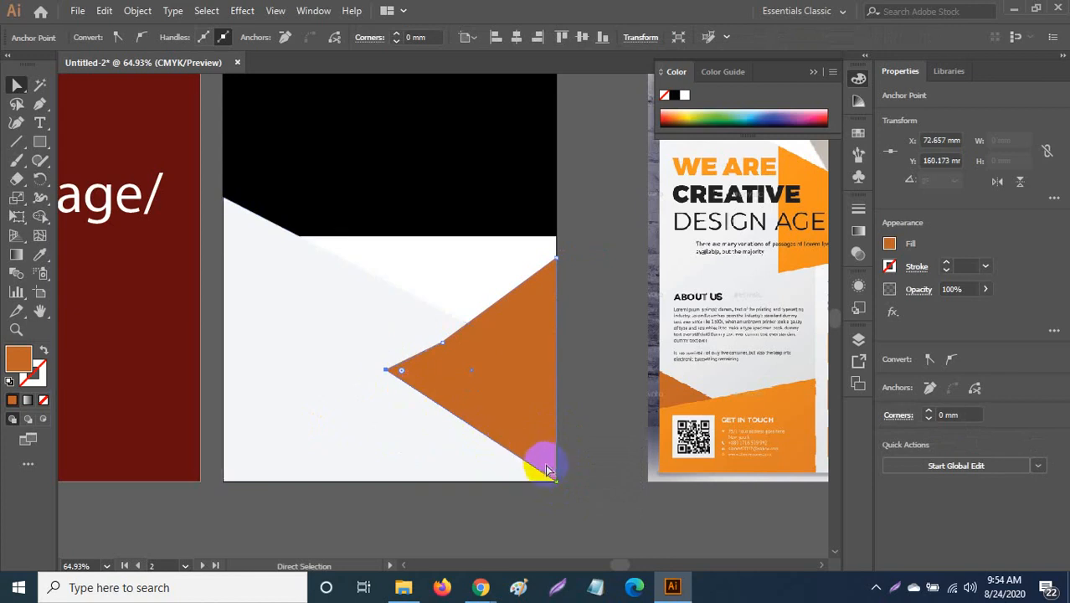
{"action": "key", "text": "ctrl+z"}
{"action": "key", "text": "ctrl+z"}
{"action": "key", "text": "ctrl+z"}
{"action": "key", "text": "ctrl+z"}
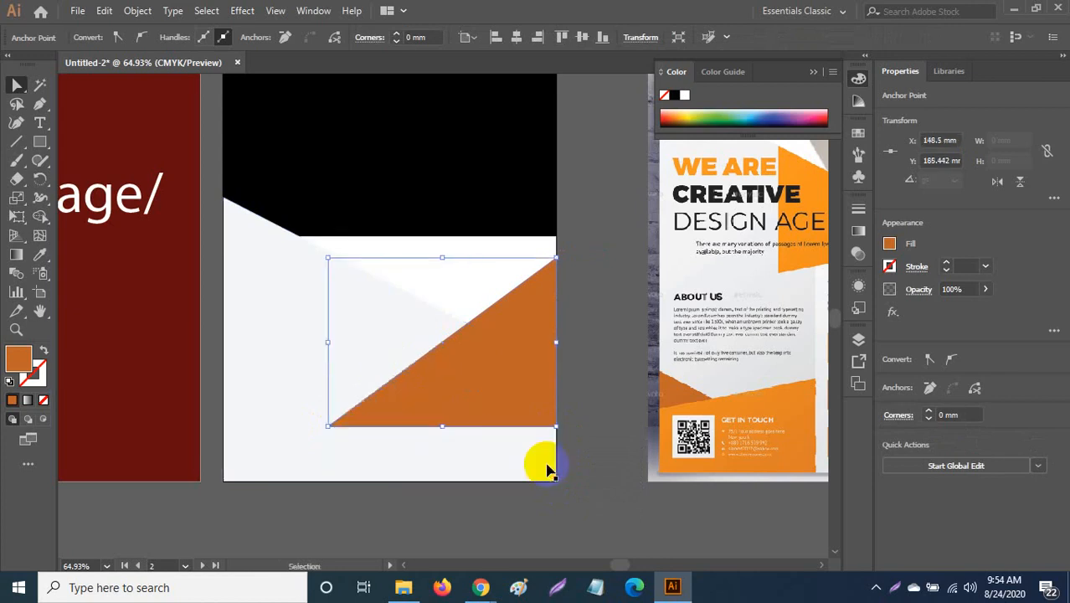
Step: Turn the dark orange rectangle into a triangle by deleting its upper-left anchor and raising the lower-left one to about Y 135 mm
{"action": "left_click", "coordinate": [329, 261]}
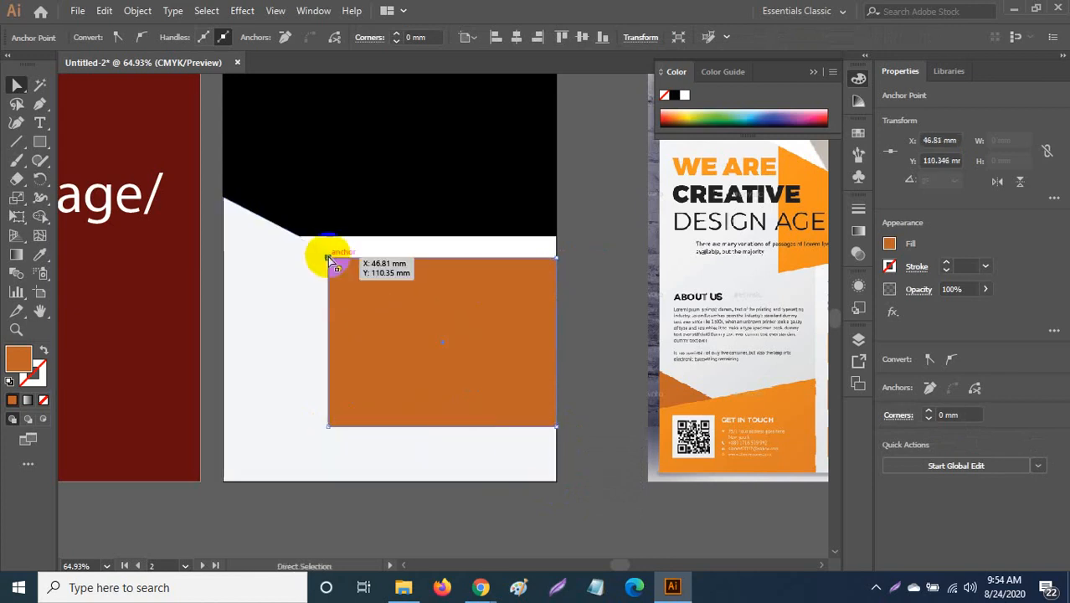
{"action": "left_click", "coordinate": [329, 257]}
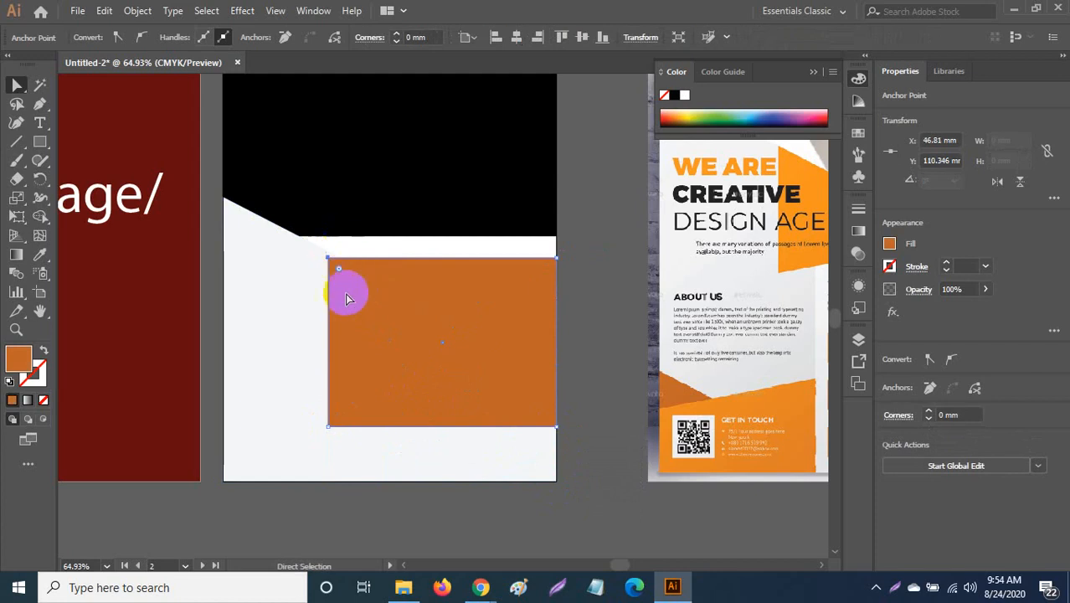
{"action": "key", "text": "Delete"}
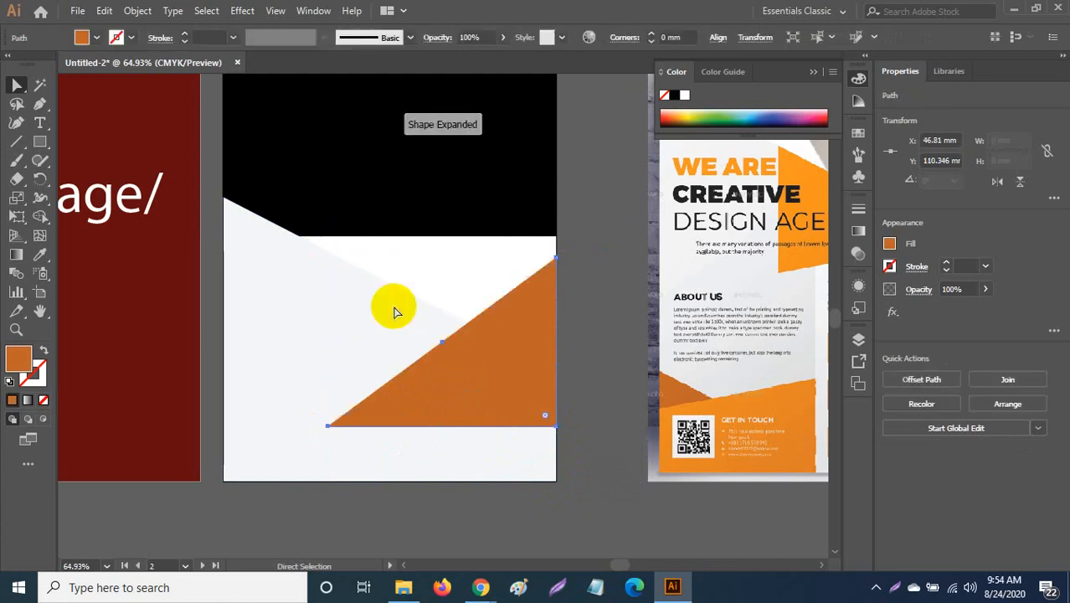
{"action": "left_click", "coordinate": [327, 425]}
{"action": "left_click_drag", "start_coordinate": [328, 425], "coordinate": [327, 313]}
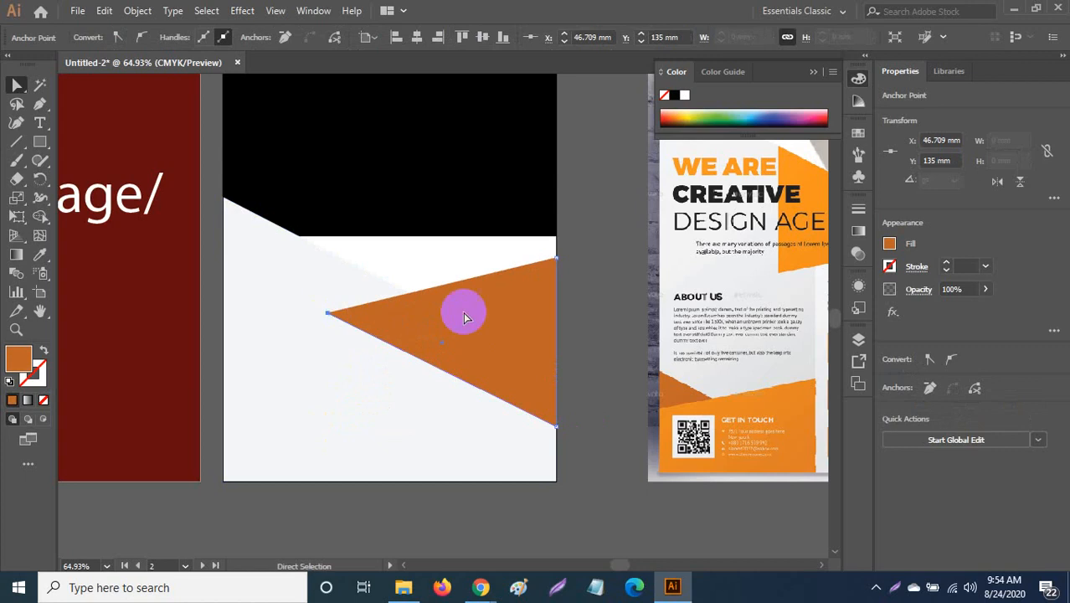
{"action": "left_click", "coordinate": [557, 263]}
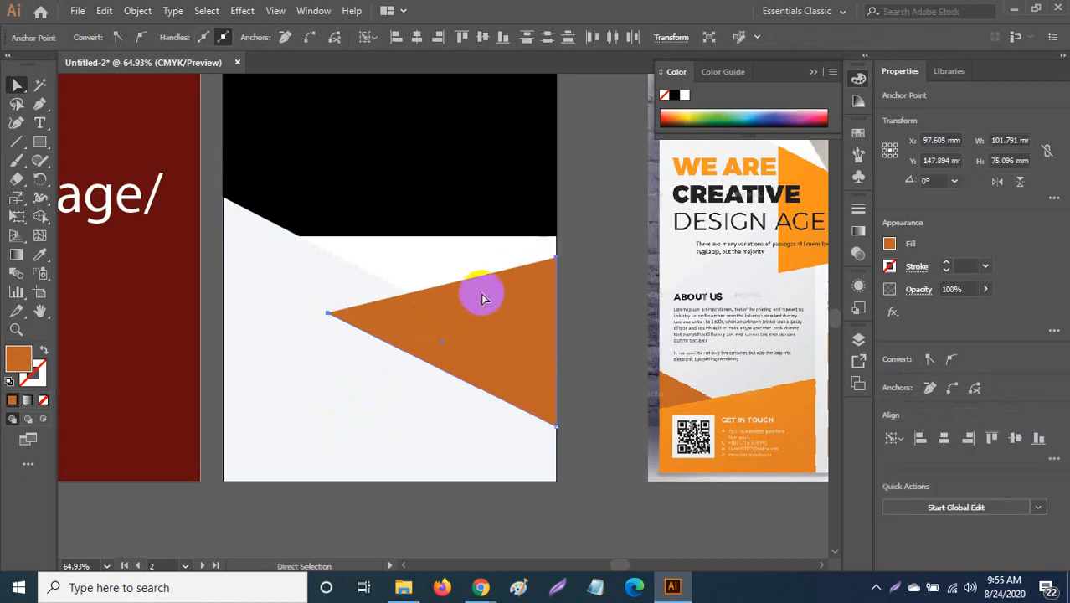
{"action": "left_click", "coordinate": [557, 258]}
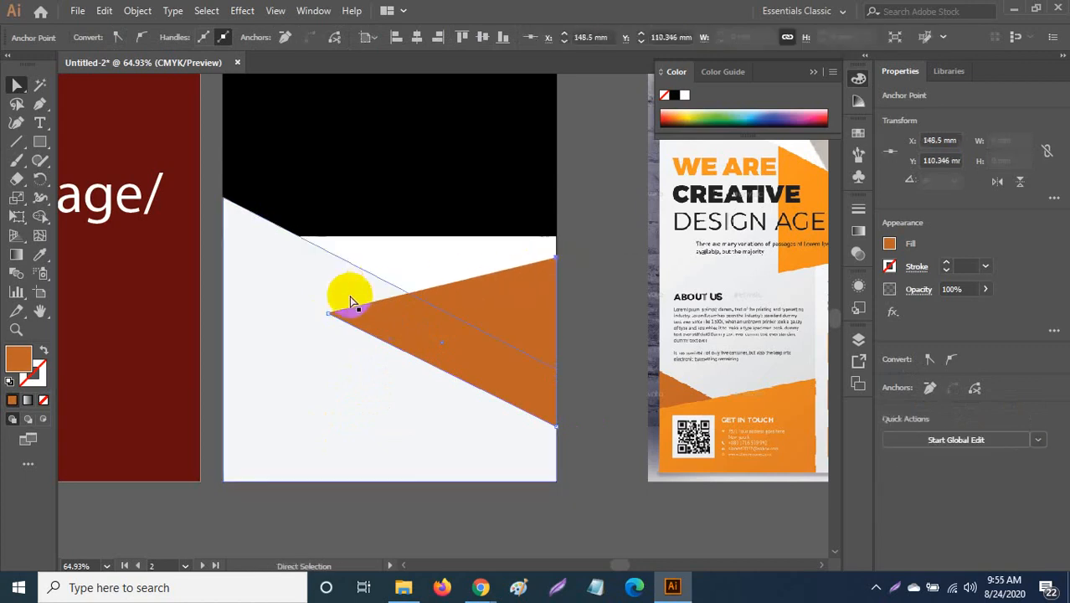
{"action": "left_click", "coordinate": [329, 316]}
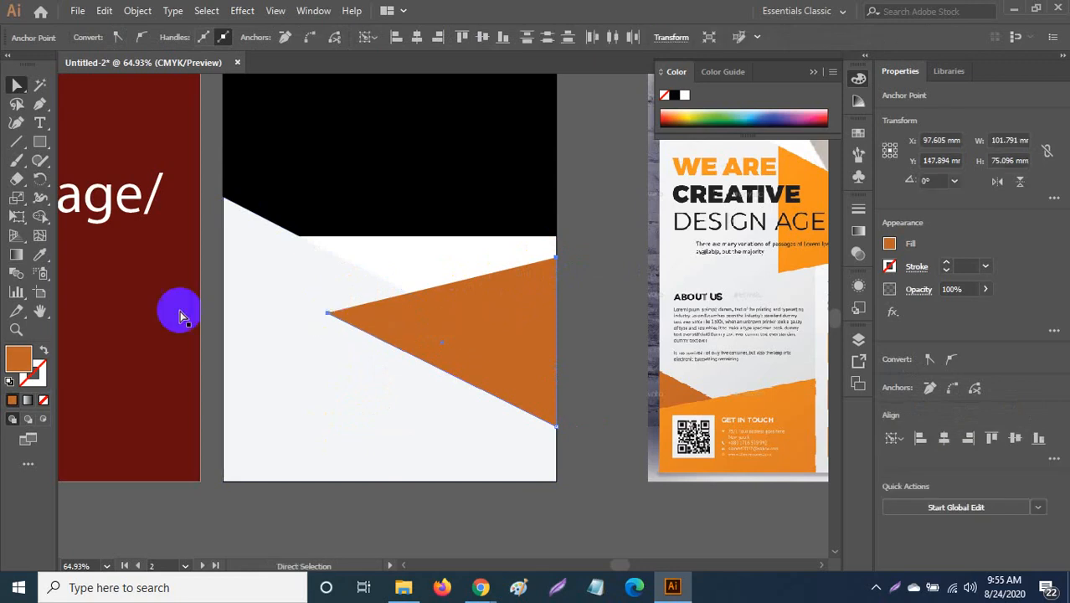
{"action": "left_click", "coordinate": [23, 184]}
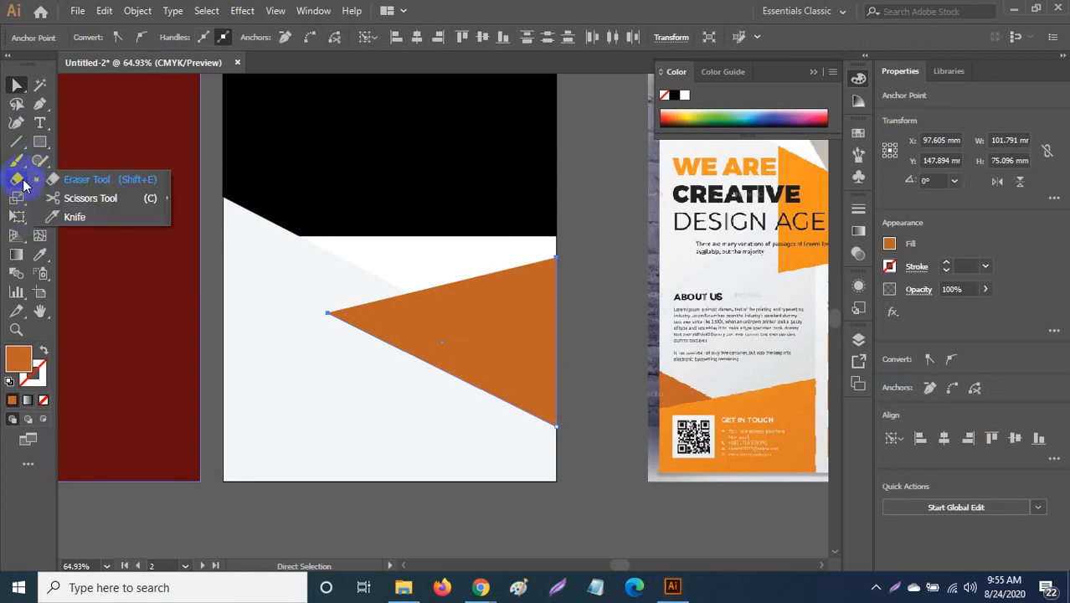
{"action": "left_click", "coordinate": [24, 181]}
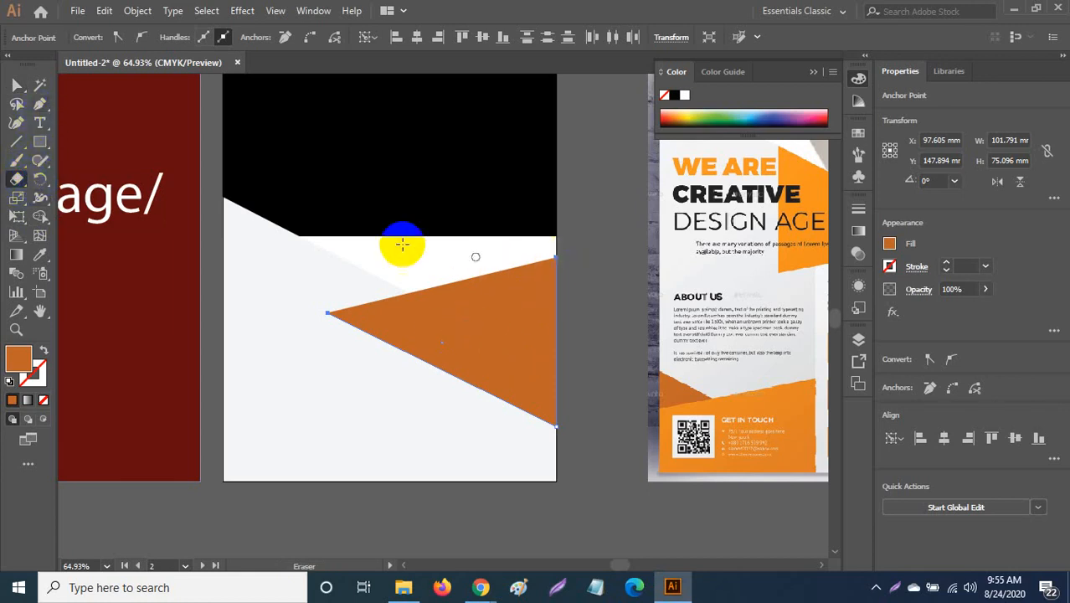
{"action": "mouse_move", "coordinate": [17, 180]}
{"action": "left_mouse_down"}
{"action": "mouse_move", "coordinate": [59, 196]}
{"action": "mouse_move", "coordinate": [12, 83]}
{"action": "left_mouse_up"}
{"action": "left_click", "coordinate": [17, 85]}
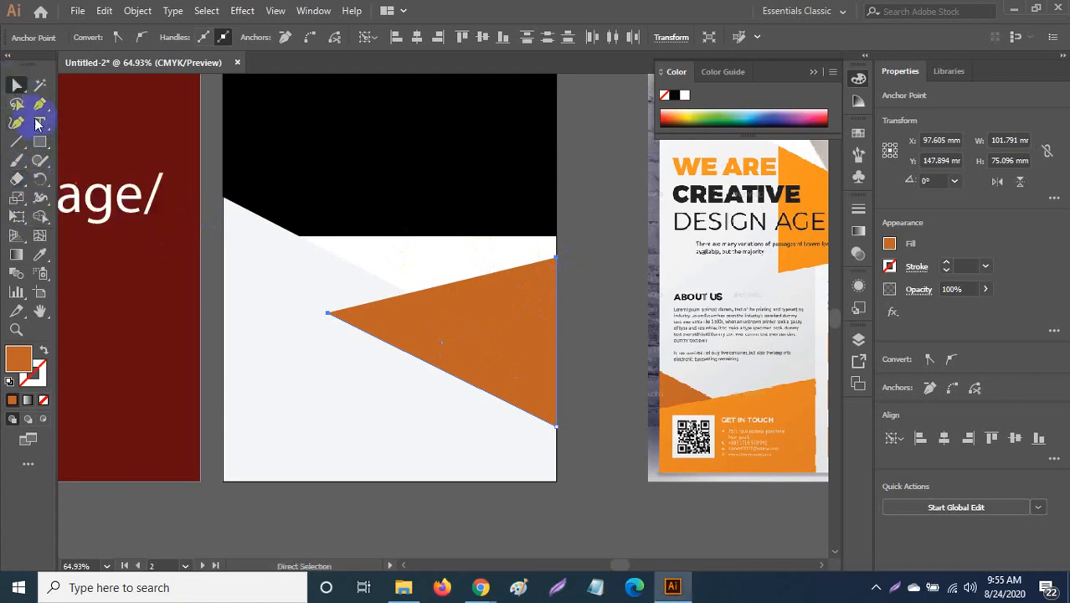
Step: Join the dark orange triangle's left and upper-right end anchors, and move its left tip to about X 77.2 mm, Y 143.2 mm
{"action": "left_click", "coordinate": [329, 315]}
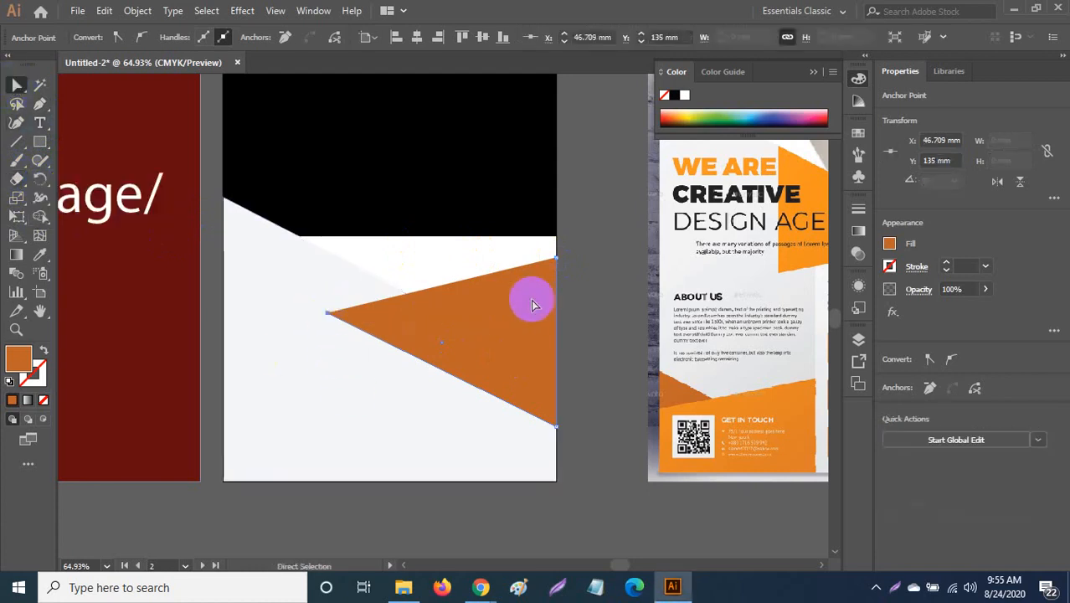
{"action": "left_click", "coordinate": [555, 255]}
{"action": "right_click", "coordinate": [556, 252]}
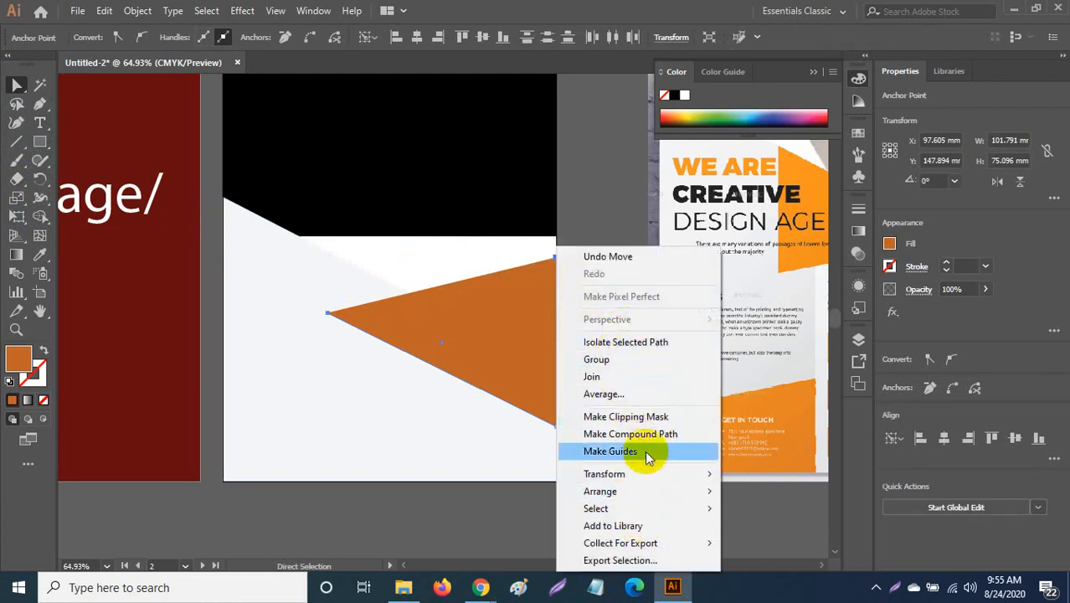
{"action": "left_click", "coordinate": [648, 377]}
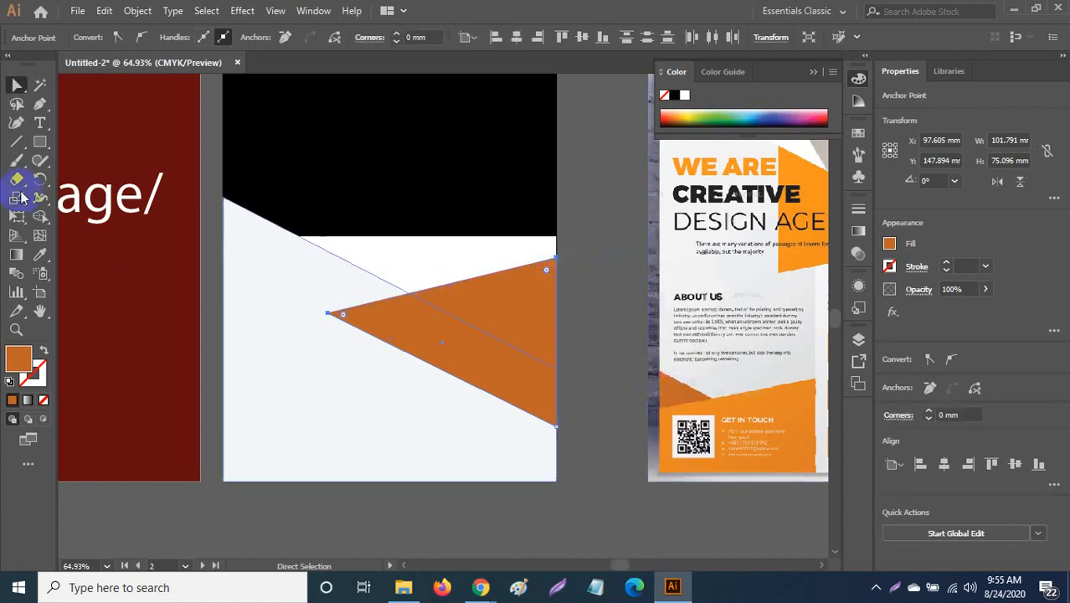
{"action": "left_click_drag", "start_coordinate": [333, 311], "coordinate": [397, 334]}
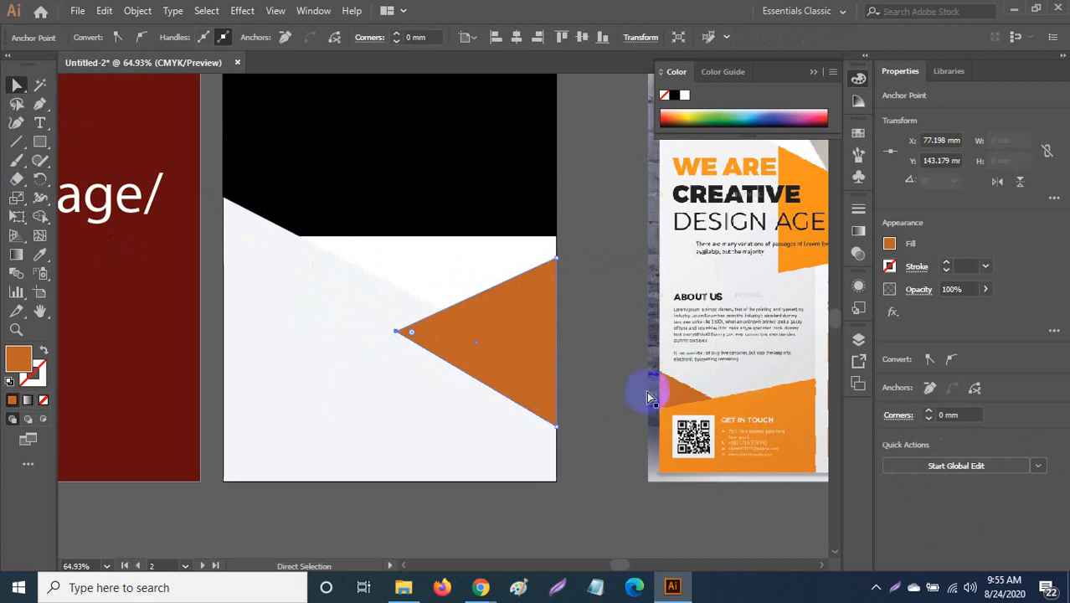
Step: Select the whole dark orange triangle with the Selection tool
{"action": "left_click_drag", "start_coordinate": [788, 353], "coordinate": [564, 317]}
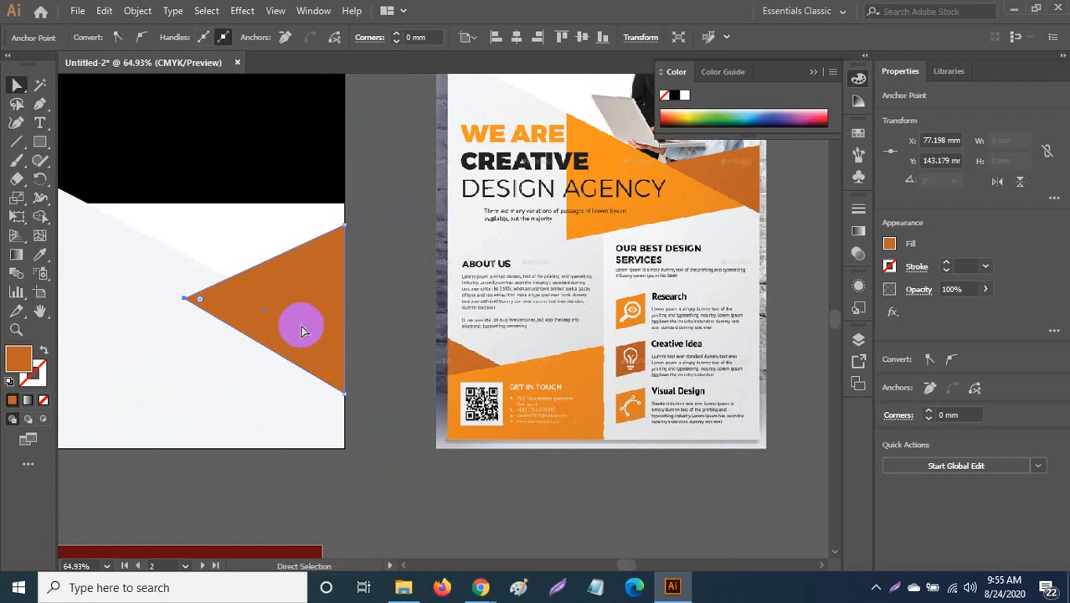
{"action": "right_click", "coordinate": [285, 320]}
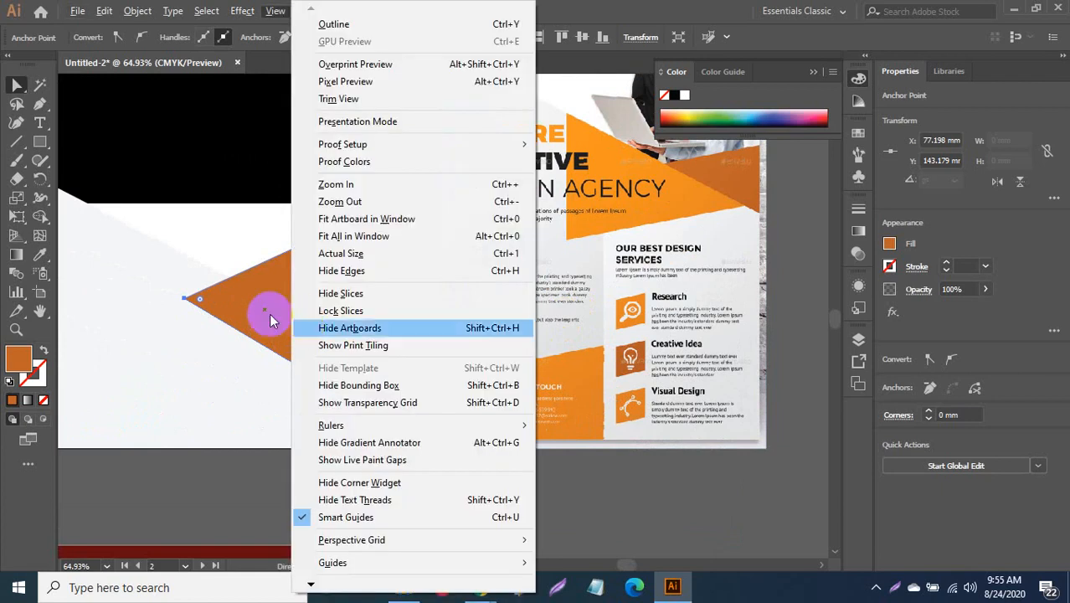
{"action": "left_click", "coordinate": [269, 312]}
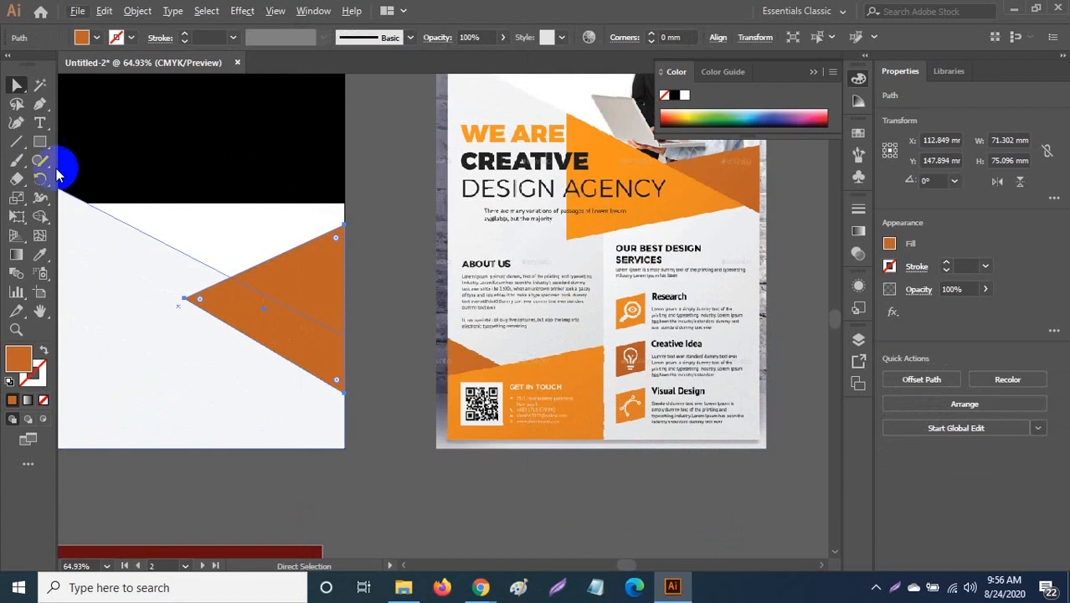
{"action": "left_click_drag", "start_coordinate": [15, 84], "coordinate": [84, 124]}
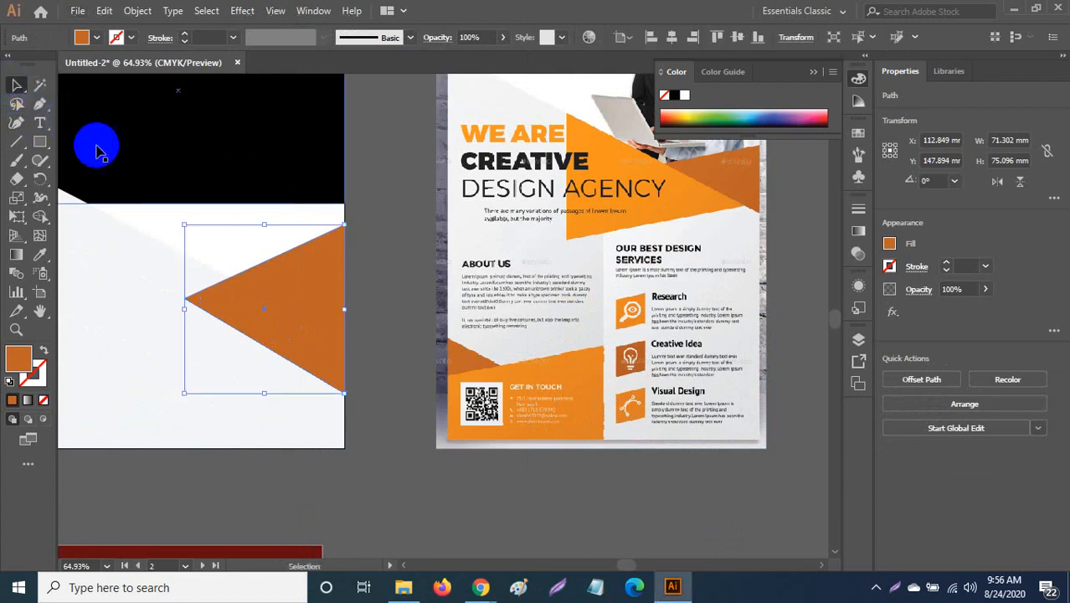
Step: Duplicate the dark orange triangle, rotate the copy 180°, and move it over the original so it stands on the page's bottom edge
{"action": "left_click", "coordinate": [307, 320]}
{"action": "left_click_drag", "start_coordinate": [306, 320], "coordinate": [143, 354]}
{"action": "left_click", "coordinate": [192, 223]}
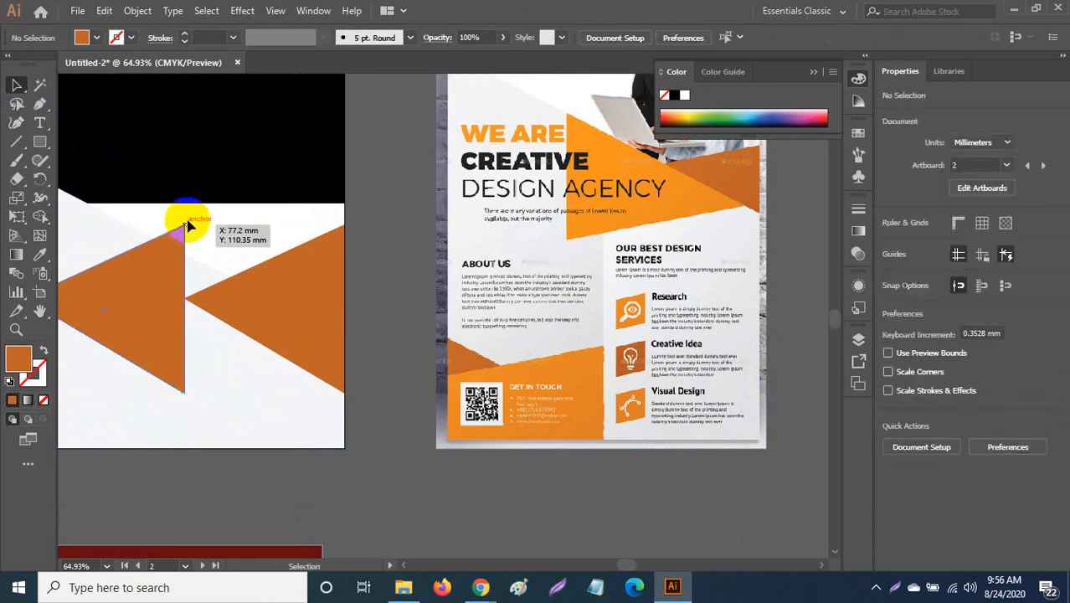
{"action": "left_click", "coordinate": [178, 234]}
{"action": "left_click_drag", "start_coordinate": [189, 218], "coordinate": [81, 325]}
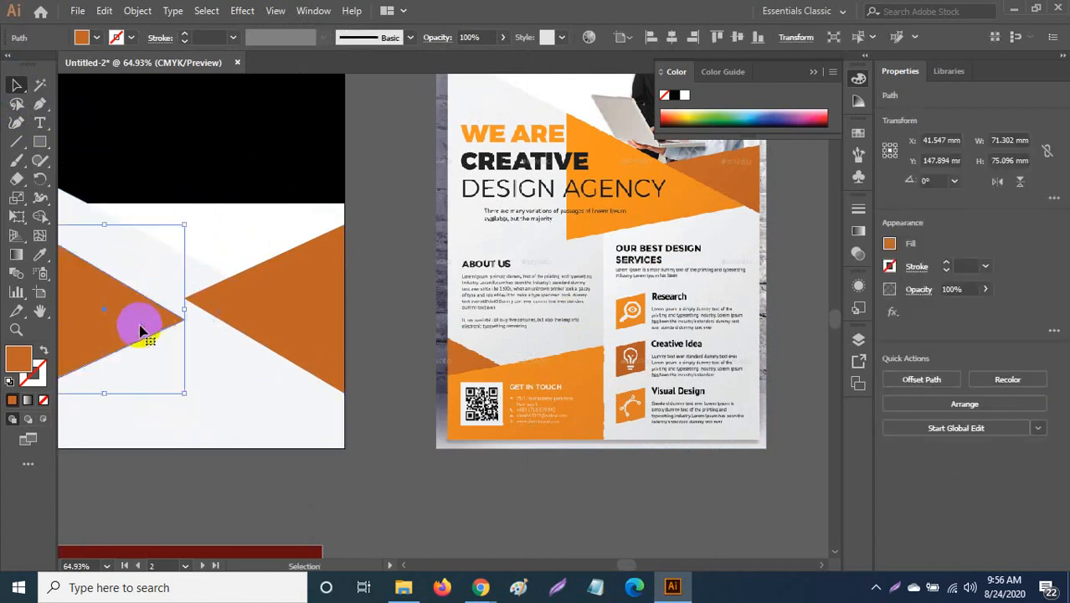
{"action": "left_click_drag", "start_coordinate": [211, 360], "coordinate": [269, 382]}
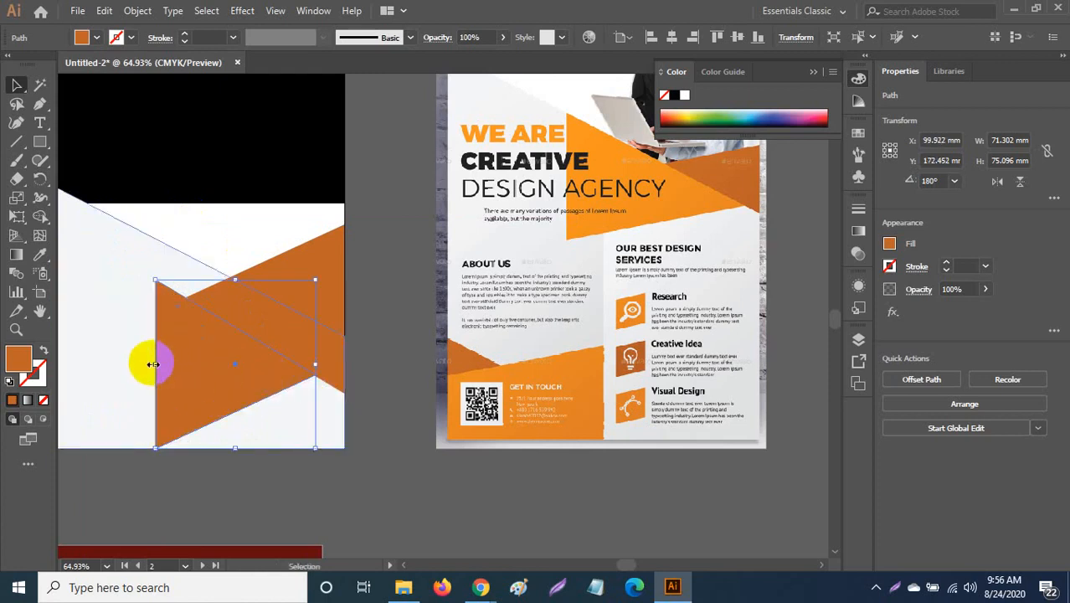
Step: Resize the rotated triangle copy to about 89.8 × 91.9 mm and position it at about X 87.2 mm, Y 164.1 mm
{"action": "left_click_drag", "start_coordinate": [154, 363], "coordinate": [359, 241]}
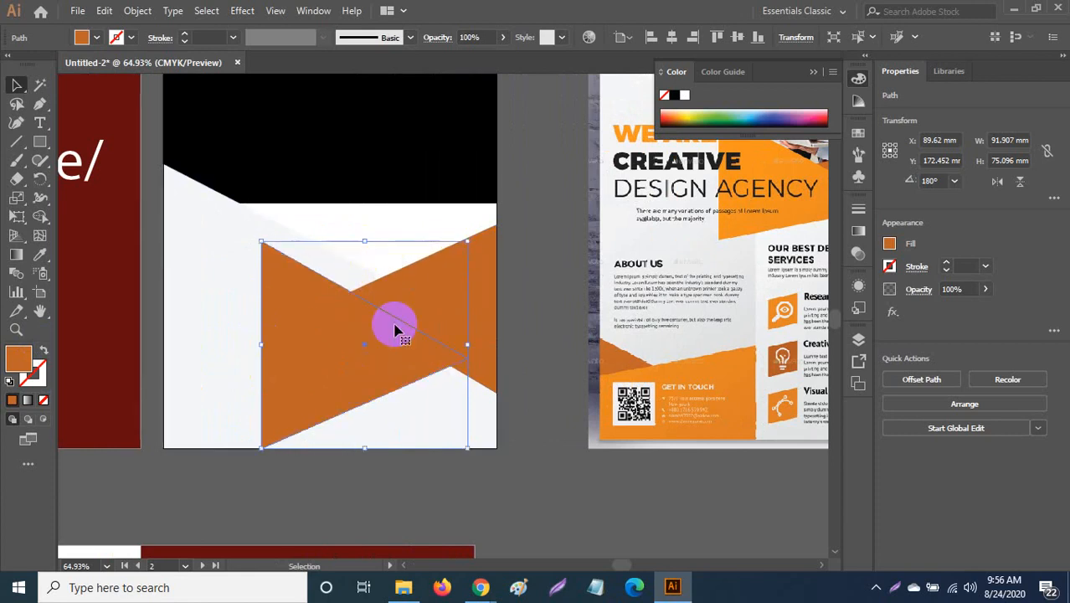
{"action": "left_click_drag", "start_coordinate": [467, 448], "coordinate": [517, 482]}
{"action": "left_click_drag", "start_coordinate": [363, 375], "coordinate": [375, 394]}
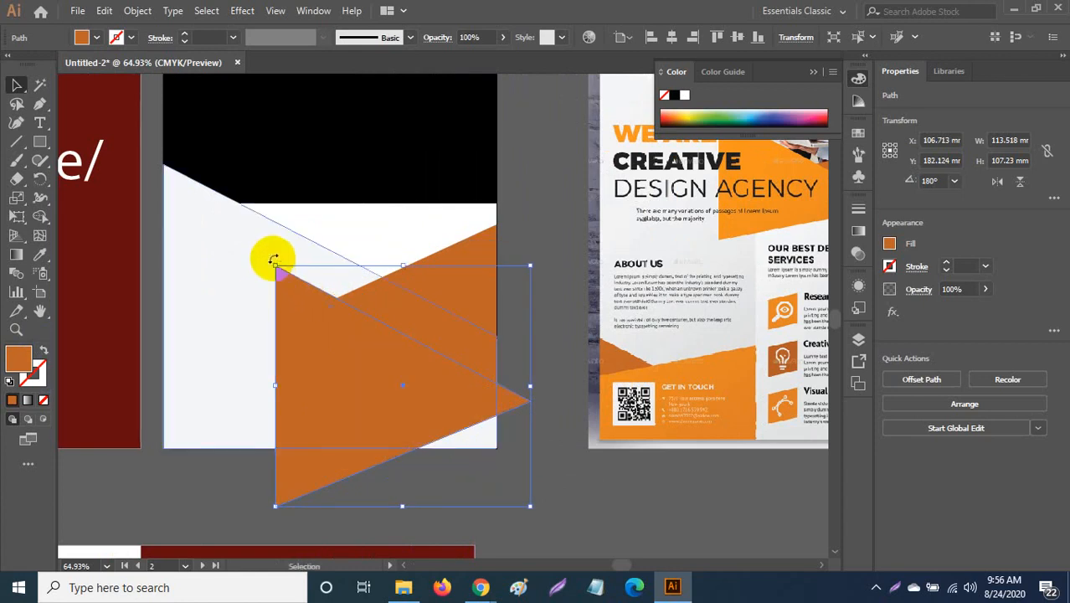
{"action": "left_click_drag", "start_coordinate": [274, 263], "coordinate": [298, 300]}
{"action": "left_click_drag", "start_coordinate": [339, 366], "coordinate": [337, 307]}
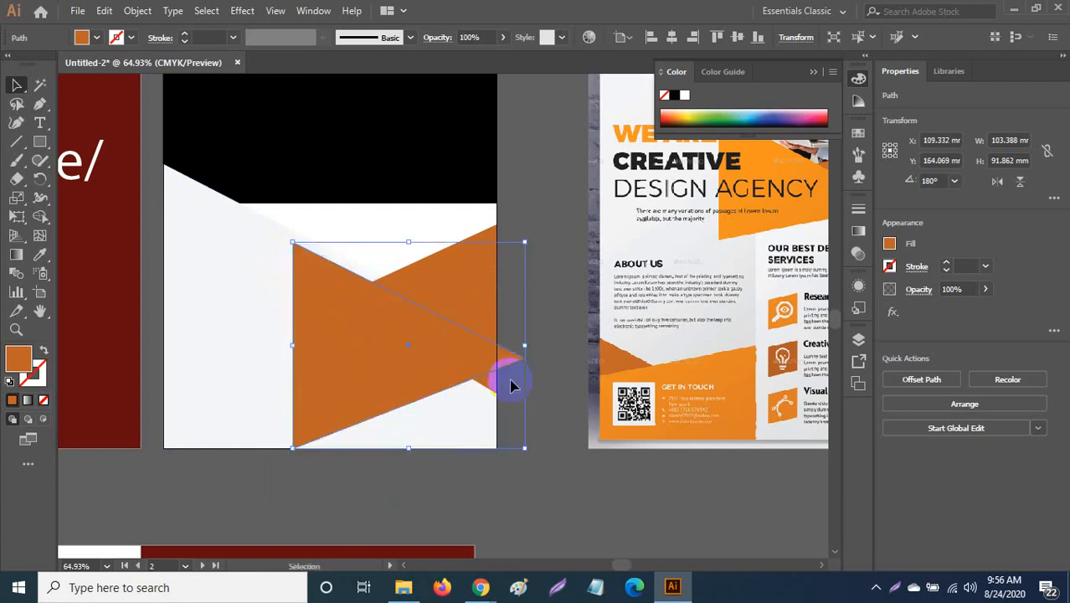
{"action": "left_click_drag", "start_coordinate": [528, 346], "coordinate": [494, 346]}
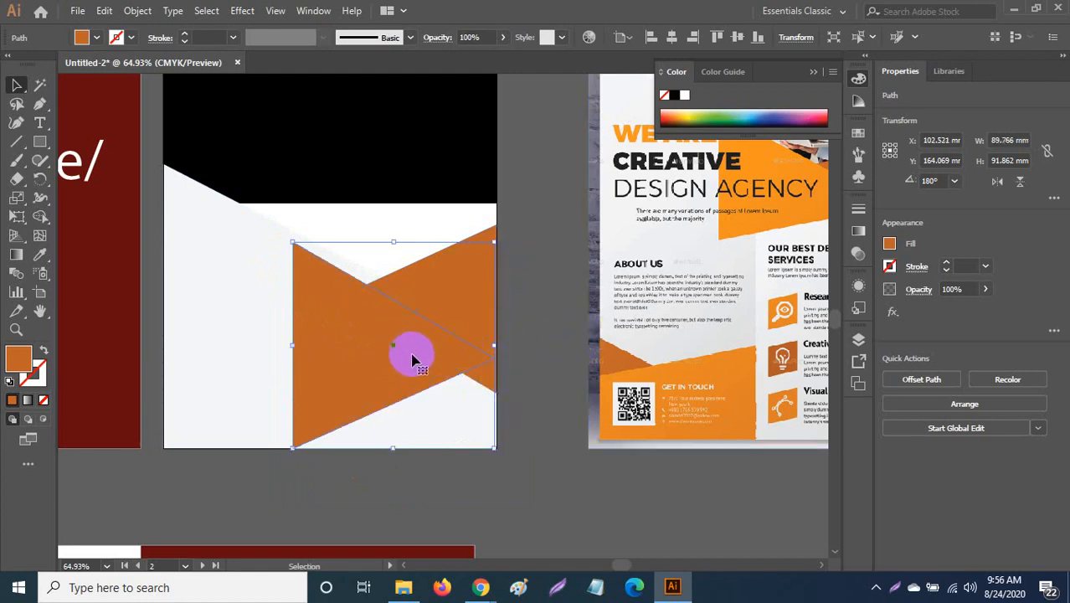
{"action": "left_click_drag", "start_coordinate": [408, 366], "coordinate": [373, 364]}
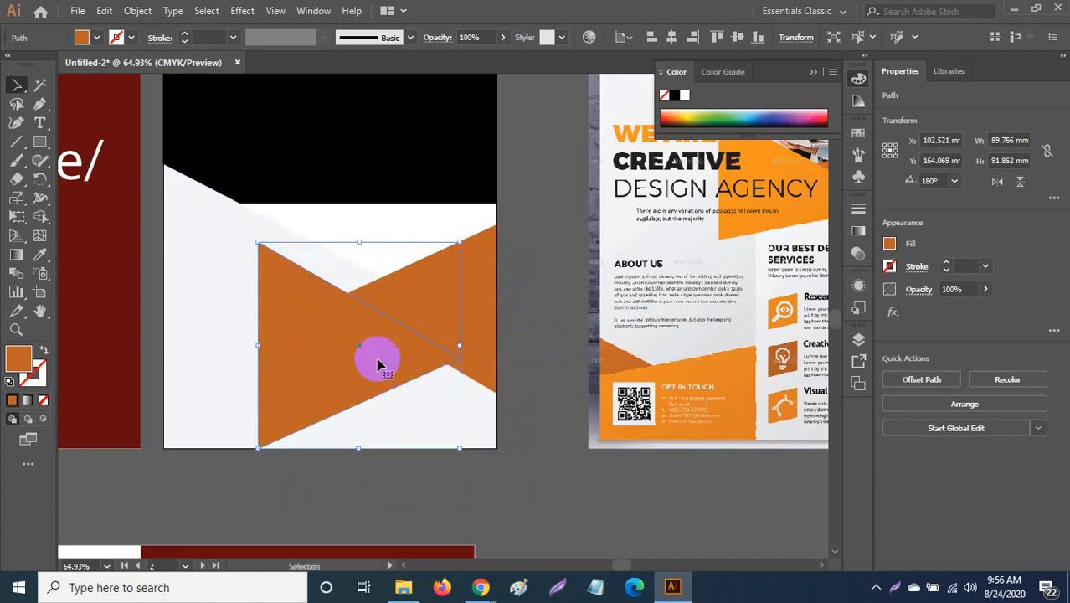
Step: Raise the original dark orange triangle's lower-right anchor along the page edge to about Y 164.07 mm
{"action": "left_click", "coordinate": [488, 381]}
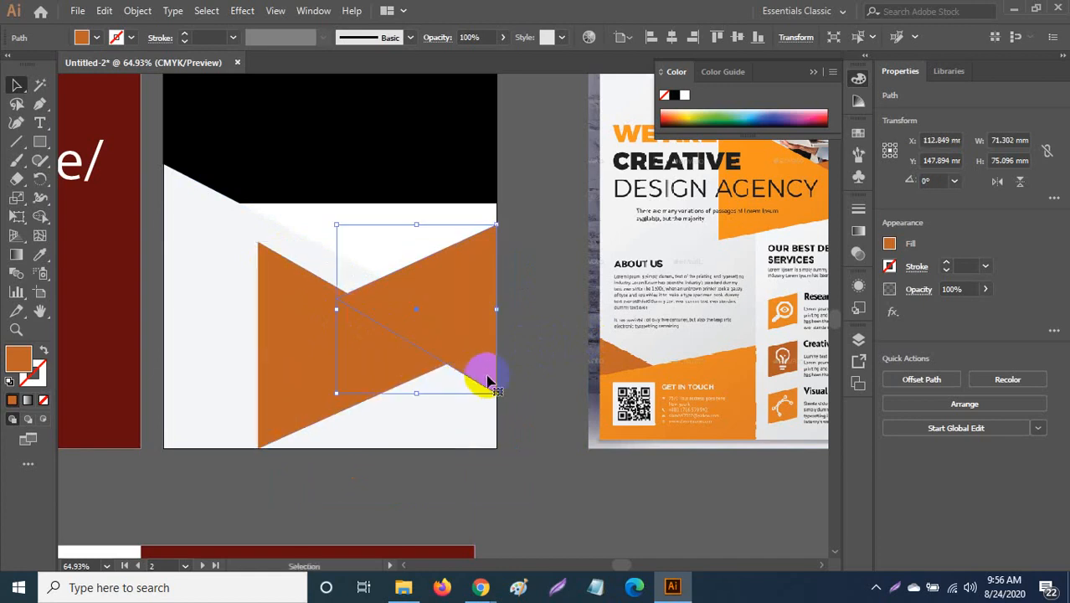
{"action": "key", "text": "a"}
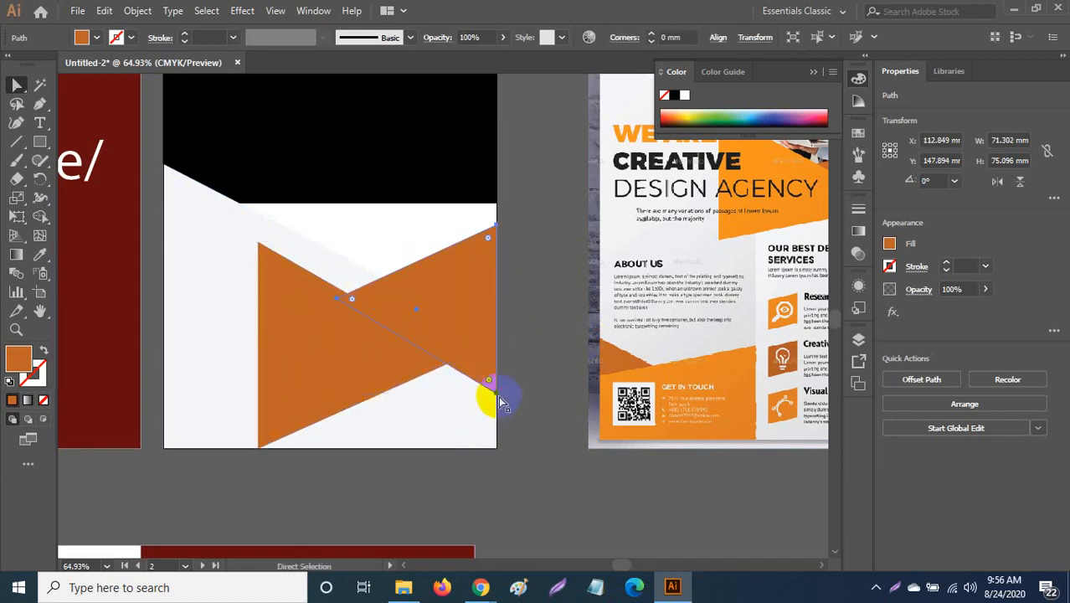
{"action": "left_click", "coordinate": [500, 402]}
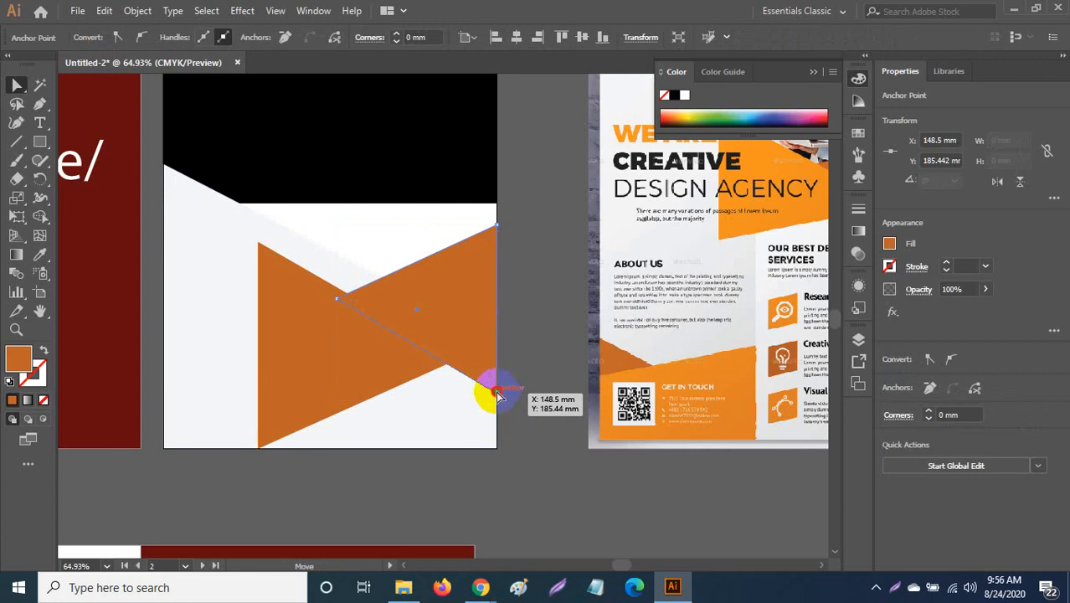
{"action": "left_click_drag", "start_coordinate": [498, 396], "coordinate": [501, 351]}
{"action": "left_click", "coordinate": [503, 364]}
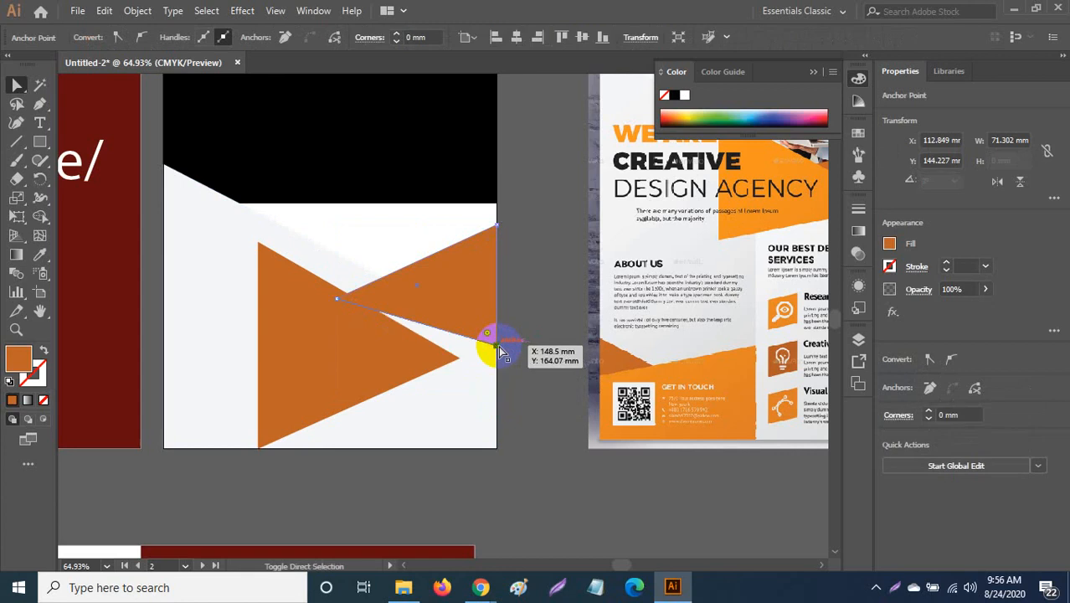
Step: Fill the rotated triangle copy with the bright orange sampled from the large triangle in the reference flyer
{"action": "left_click", "coordinate": [427, 357]}
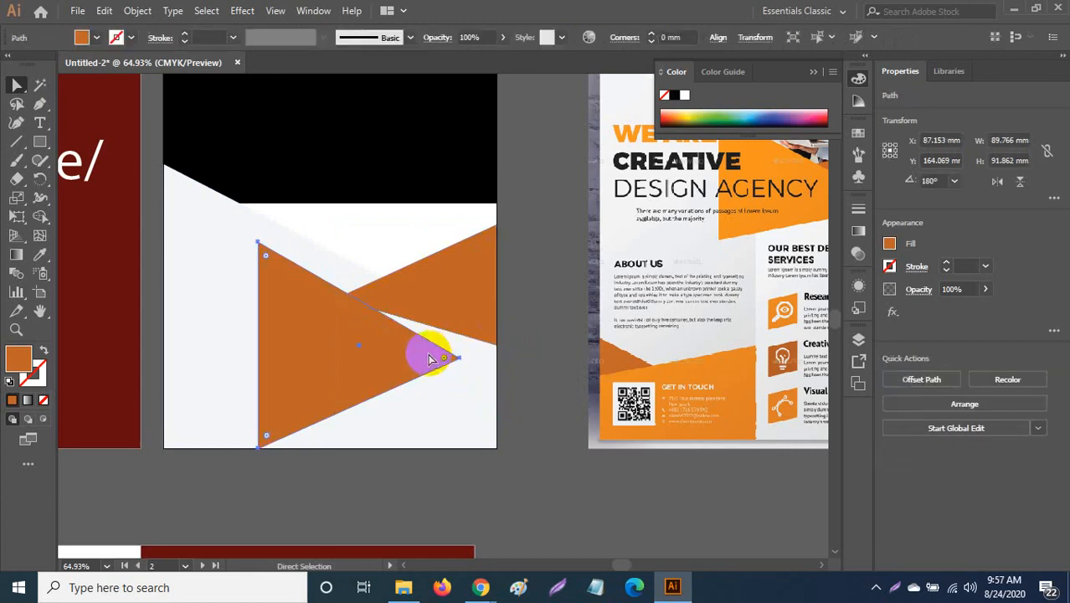
{"action": "key", "text": "v"}
{"action": "key", "text": "i"}
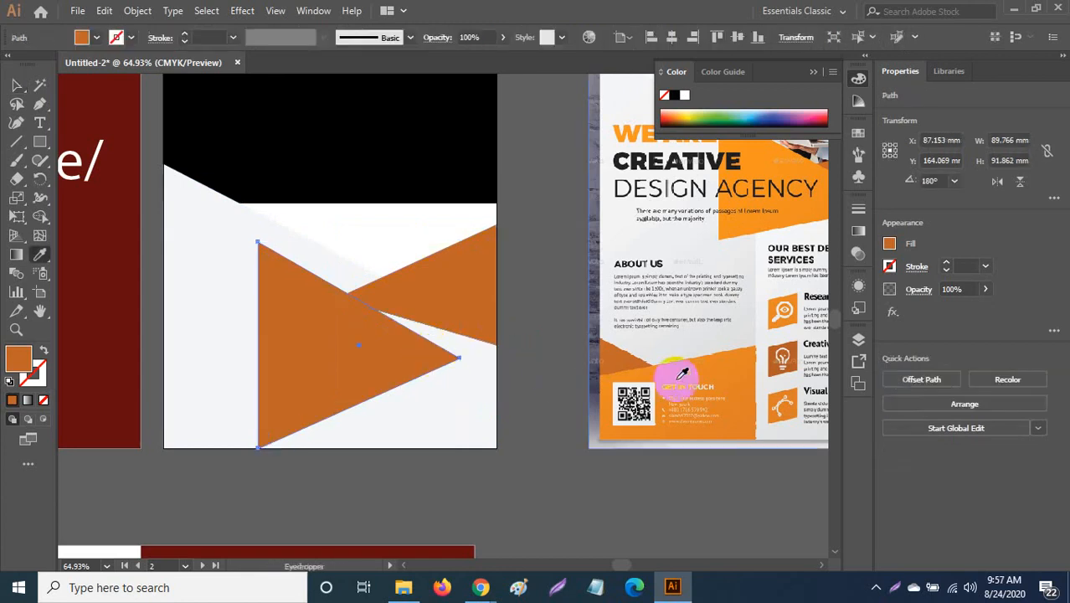
{"action": "left_click", "coordinate": [786, 209]}
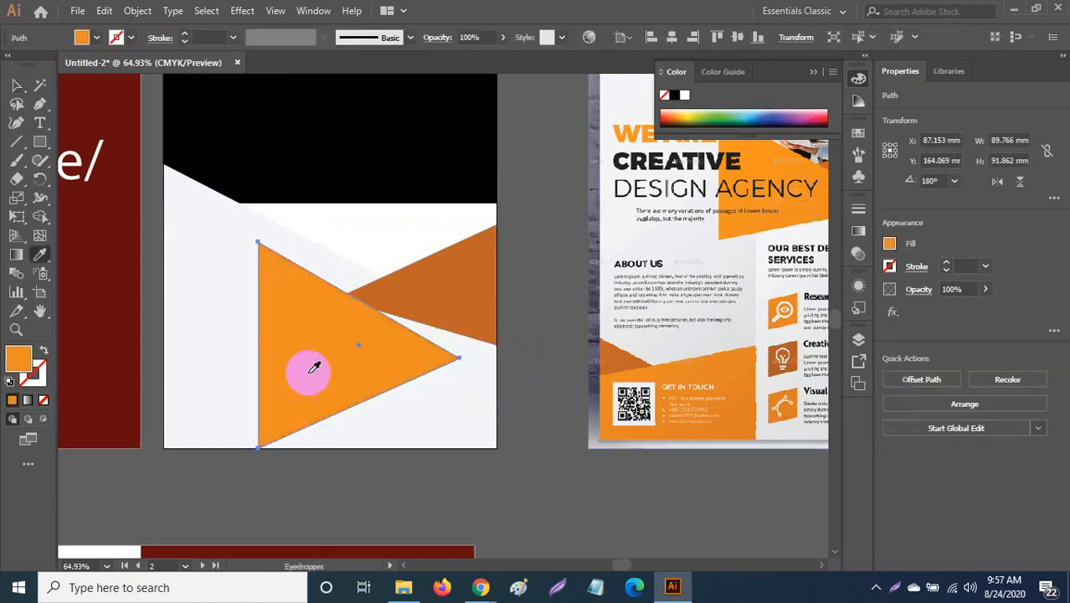
{"action": "left_click", "coordinate": [18, 86]}
Step: Lower the dark orange triangle's lower-right anchor until its lower side lines up with the bright orange triangle's upper slanted side
{"action": "left_click", "coordinate": [484, 311]}
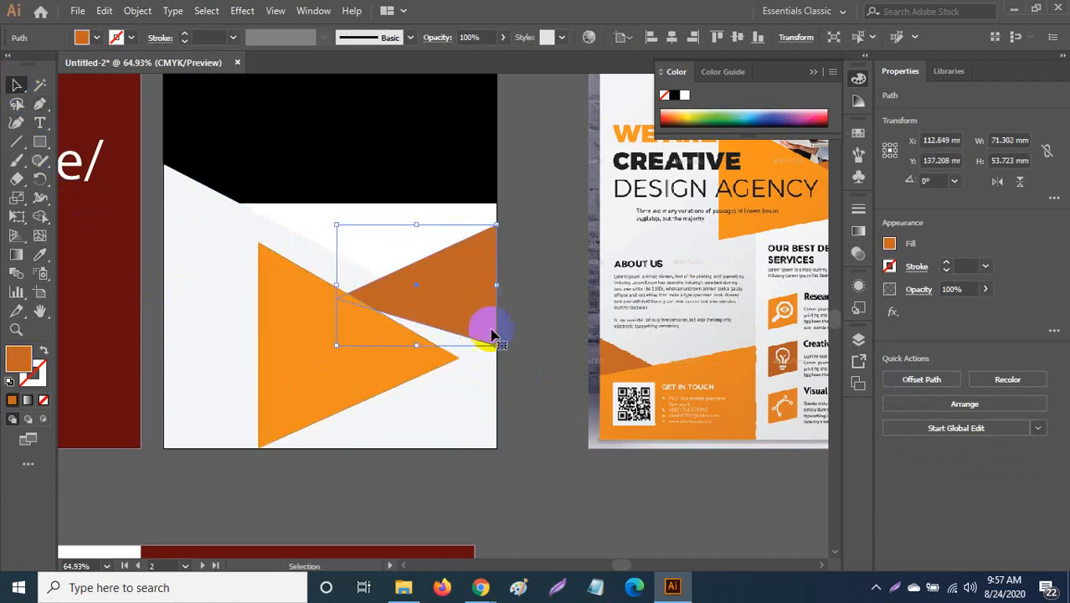
{"action": "key", "text": "a"}
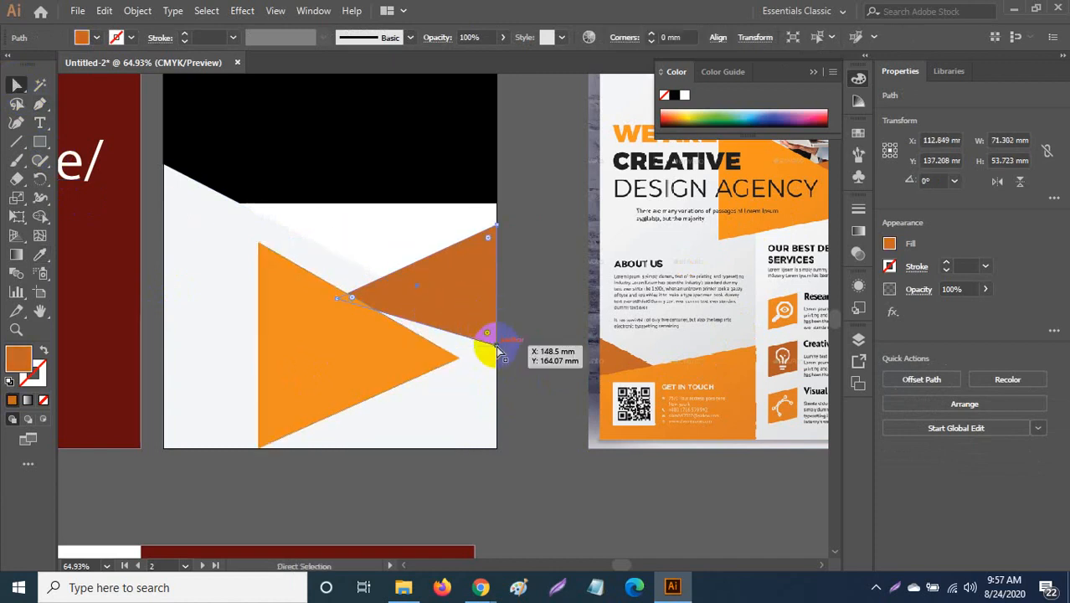
{"action": "left_click_drag", "start_coordinate": [496, 350], "coordinate": [501, 383]}
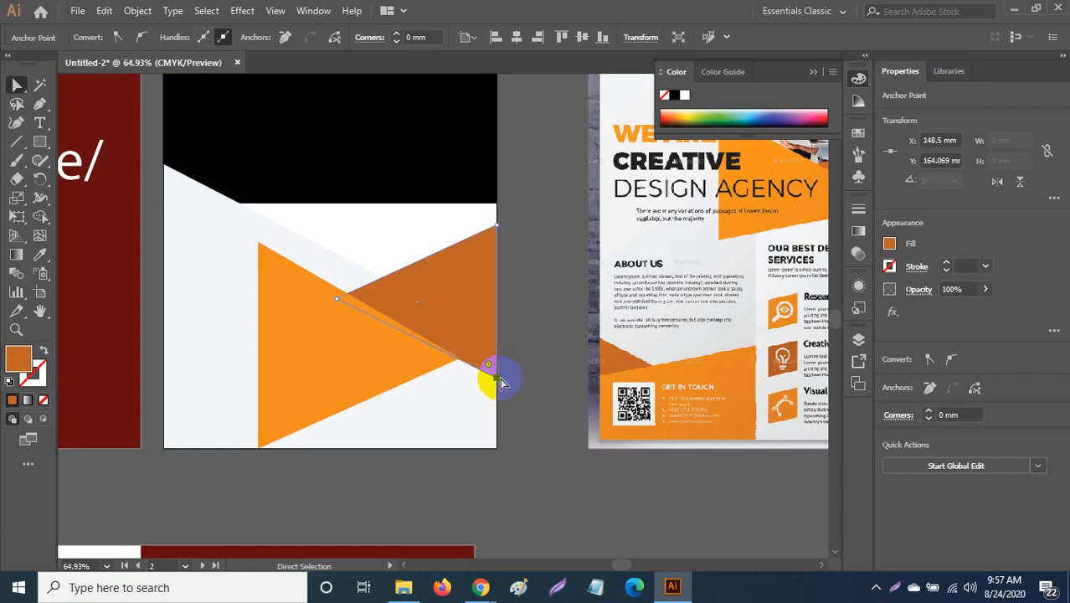
{"action": "left_click", "coordinate": [541, 284]}
{"action": "scroll", "coordinate": [541, 283], "scroll_direction": "up", "scroll_amount": 2}
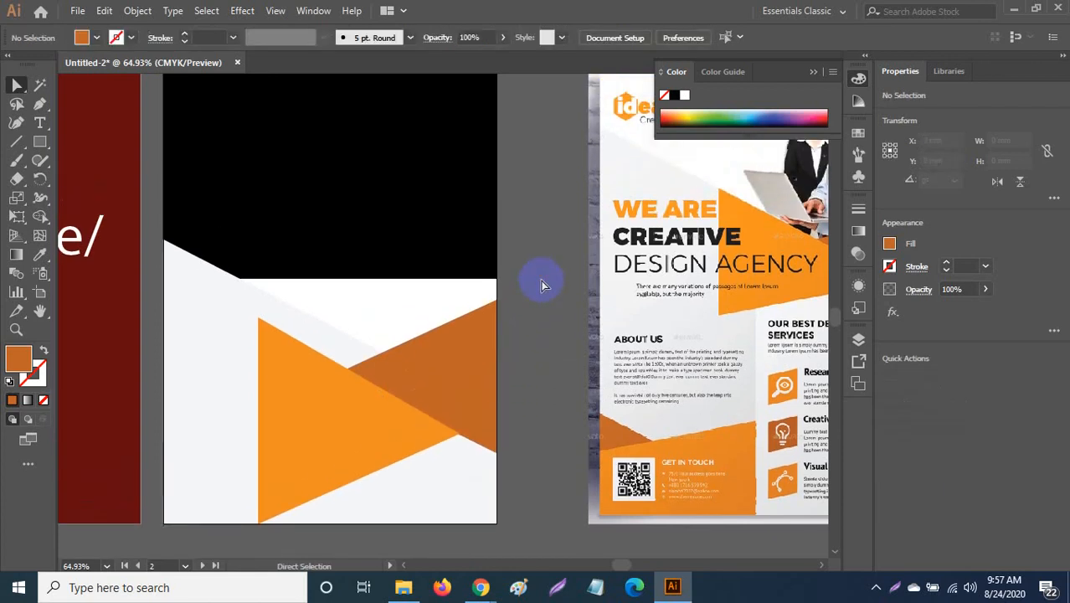
{"action": "scroll", "coordinate": [541, 280], "scroll_direction": "up", "scroll_amount": 1}
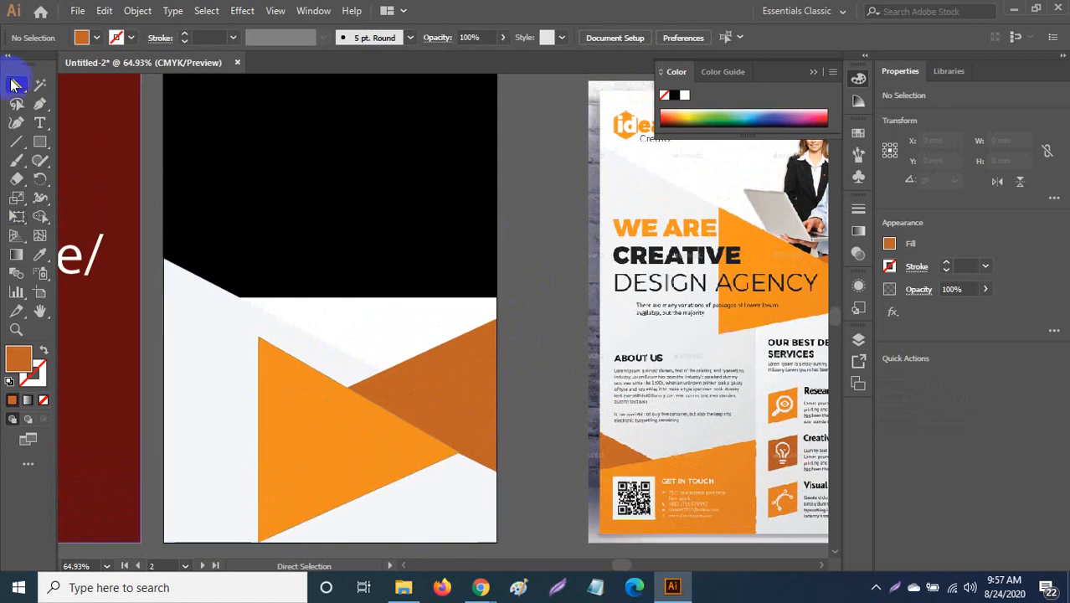
Step: Extend the black rectangle downward to a height of about 142.5 mm so it fills the white gap above the dark orange triangle
{"action": "left_click", "coordinate": [14, 85]}
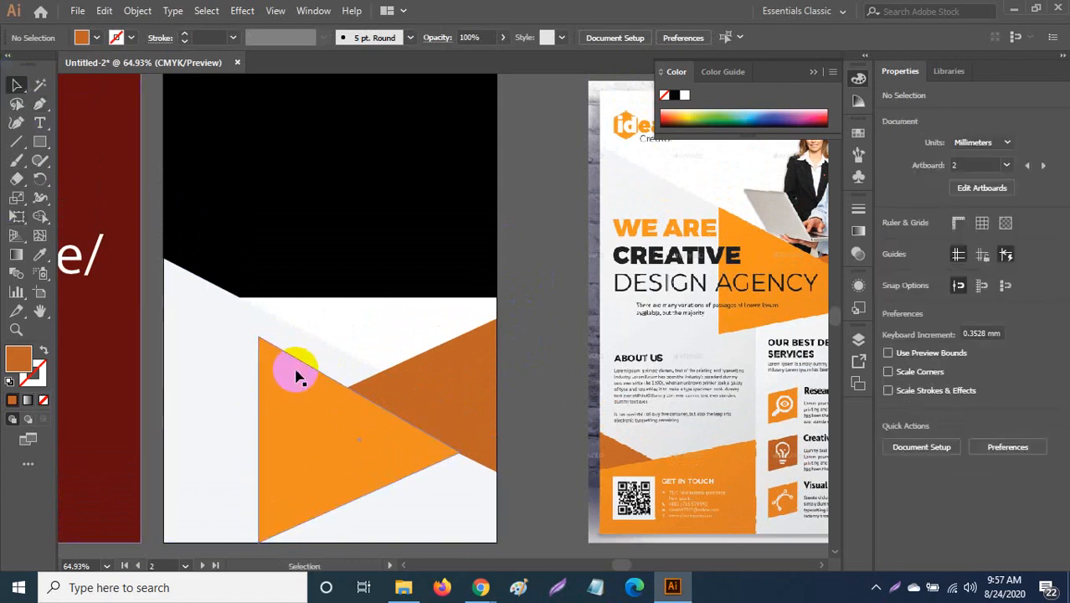
{"action": "scroll", "coordinate": [434, 313], "scroll_direction": "up", "scroll_amount": 2}
{"action": "left_click", "coordinate": [437, 317]}
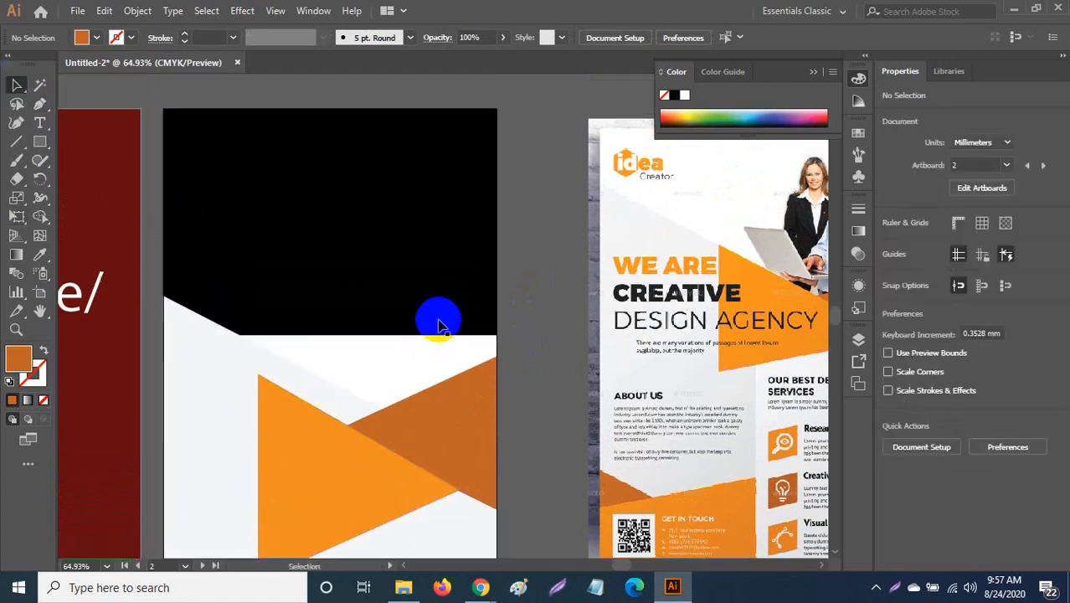
{"action": "left_click_drag", "start_coordinate": [332, 336], "coordinate": [321, 430]}
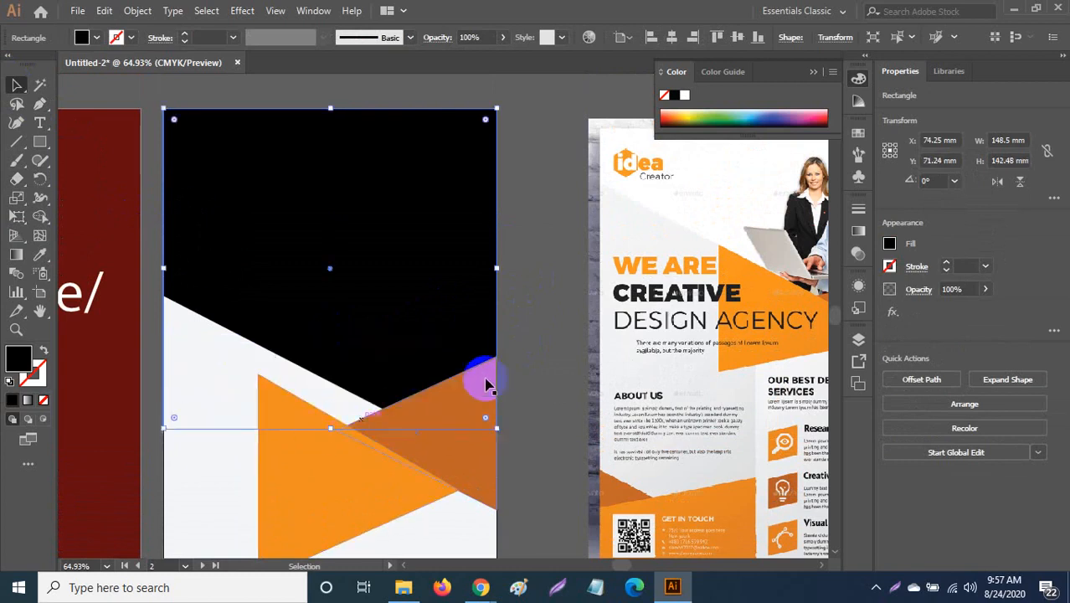
{"action": "left_click", "coordinate": [557, 300]}
Step: Scale both orange triangles together to about 88.8 × 83.3 mm and place them against the page's right edge, just below the black area's slanted edge
{"action": "scroll", "coordinate": [558, 308], "scroll_direction": "down", "scroll_amount": 3}
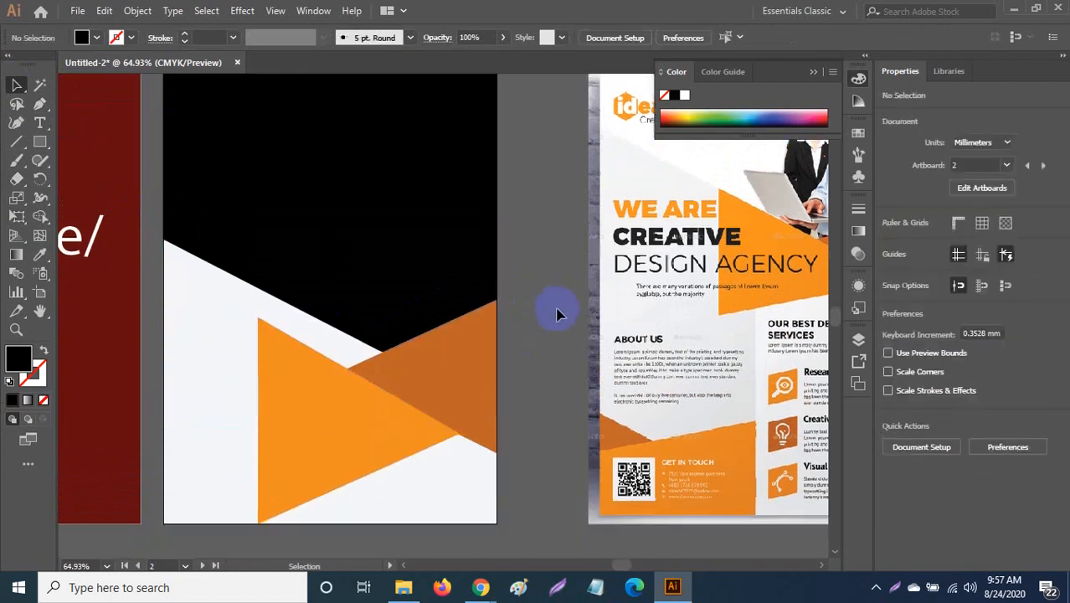
{"action": "scroll", "coordinate": [558, 313], "scroll_direction": "up", "scroll_amount": 1}
{"action": "scroll", "coordinate": [559, 314], "scroll_direction": "up", "scroll_amount": 3}
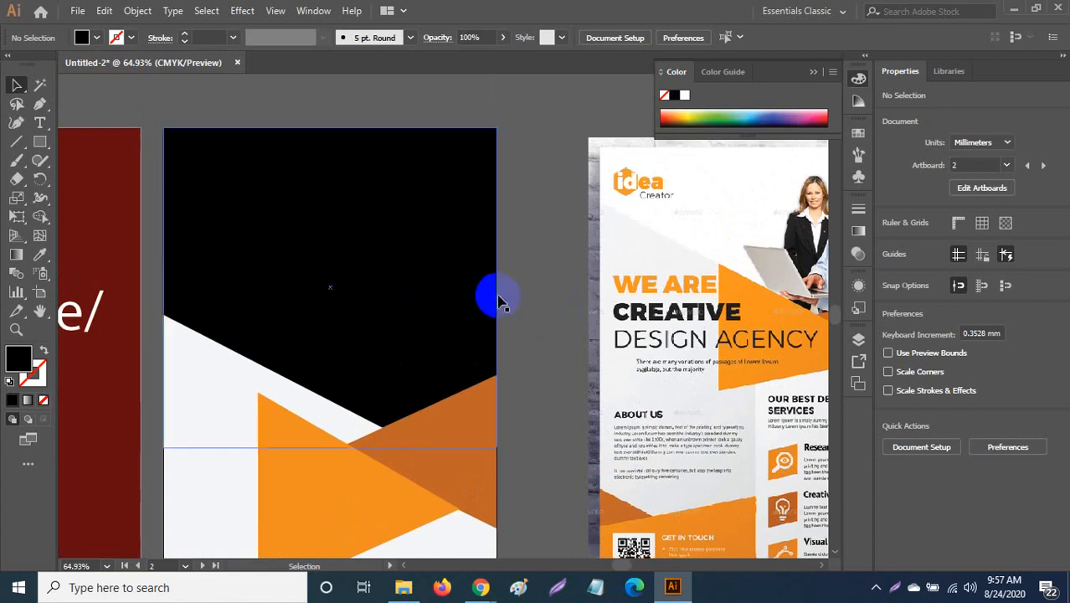
{"action": "scroll", "coordinate": [303, 248], "scroll_direction": "down", "scroll_amount": 4}
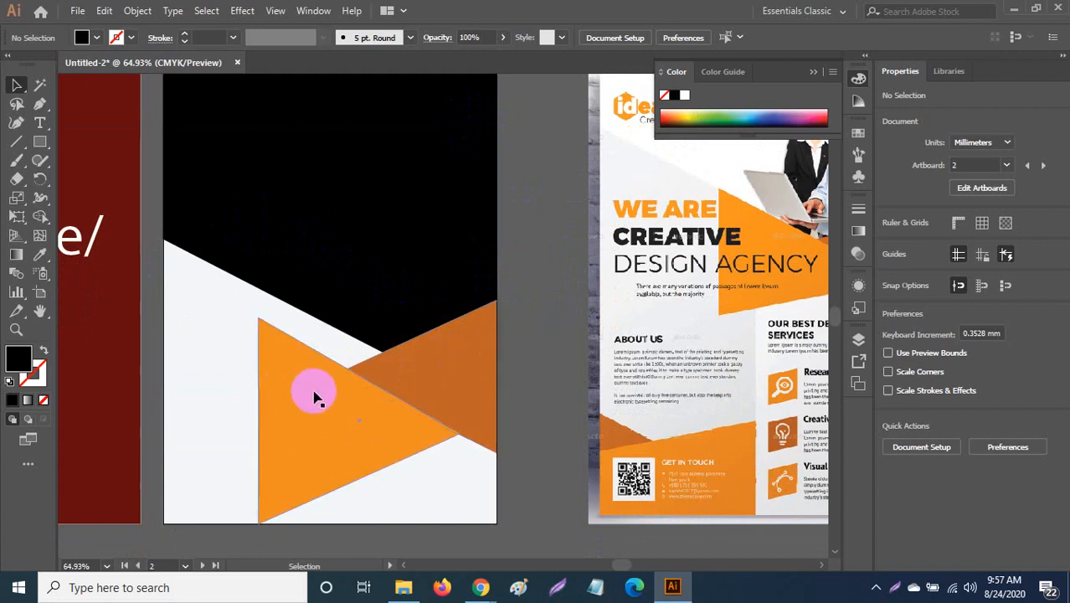
{"action": "left_click", "coordinate": [349, 398]}
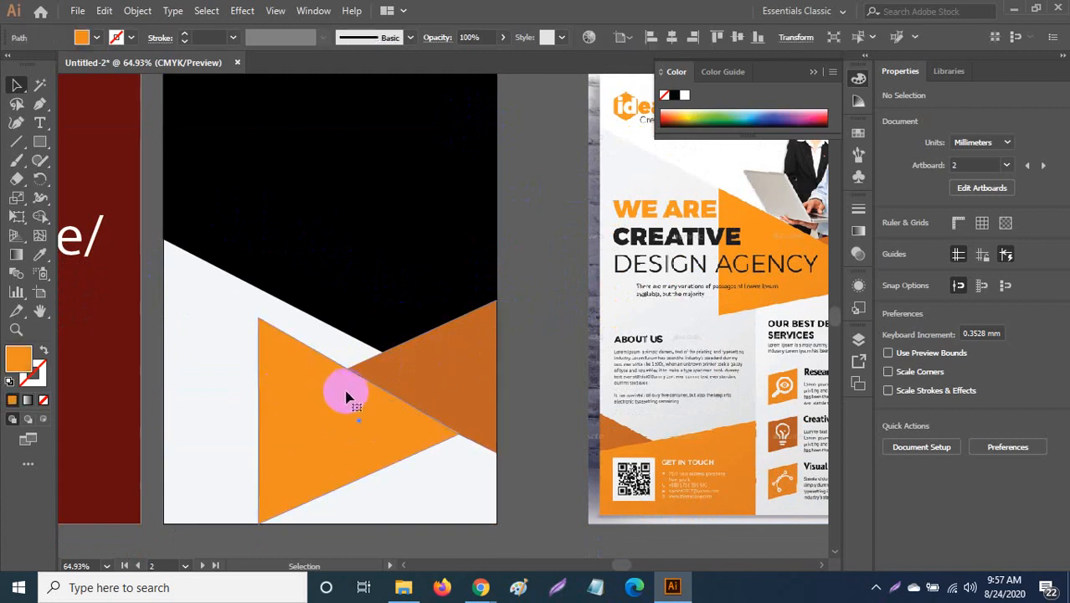
{"action": "left_click", "coordinate": [474, 373], "text": "shift"}
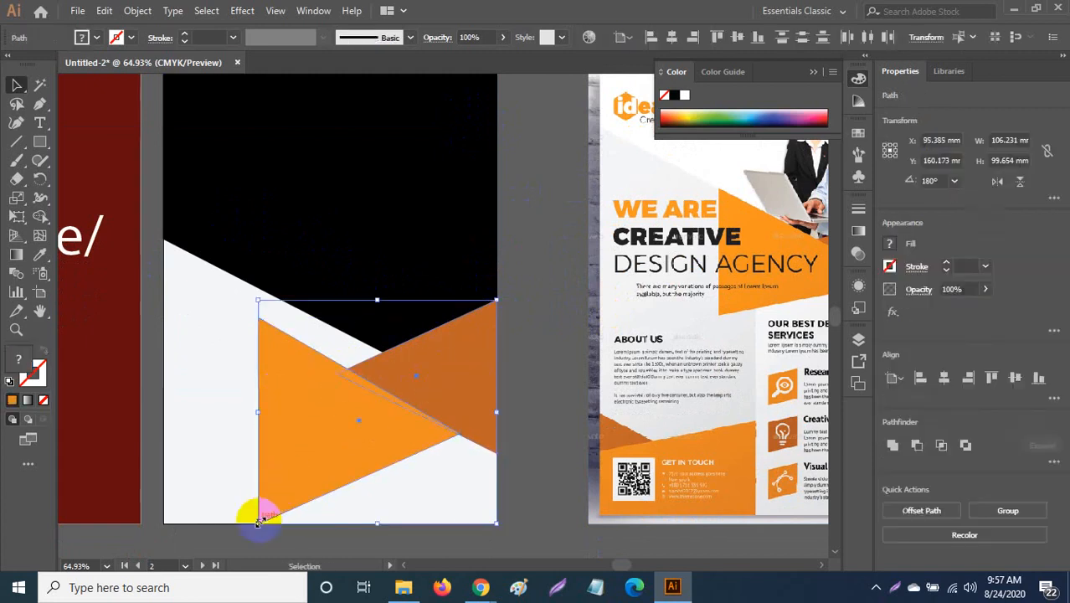
{"action": "left_click_drag", "start_coordinate": [258, 523], "coordinate": [277, 506]}
{"action": "left_click_drag", "start_coordinate": [317, 459], "coordinate": [360, 427]}
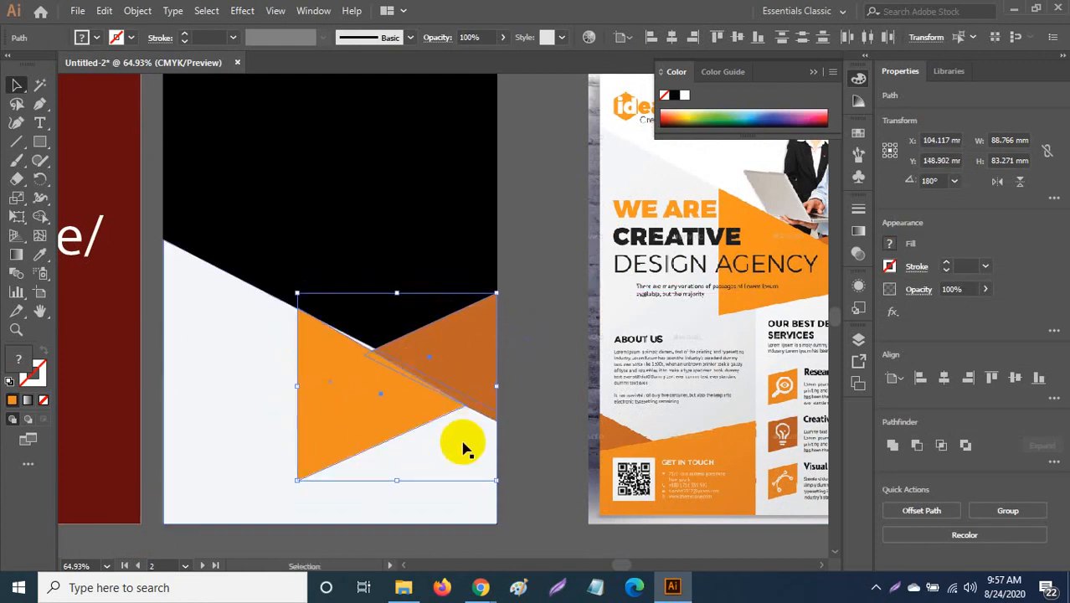
{"action": "left_click_drag", "start_coordinate": [427, 405], "coordinate": [428, 421]}
{"action": "left_click", "coordinate": [551, 352]}
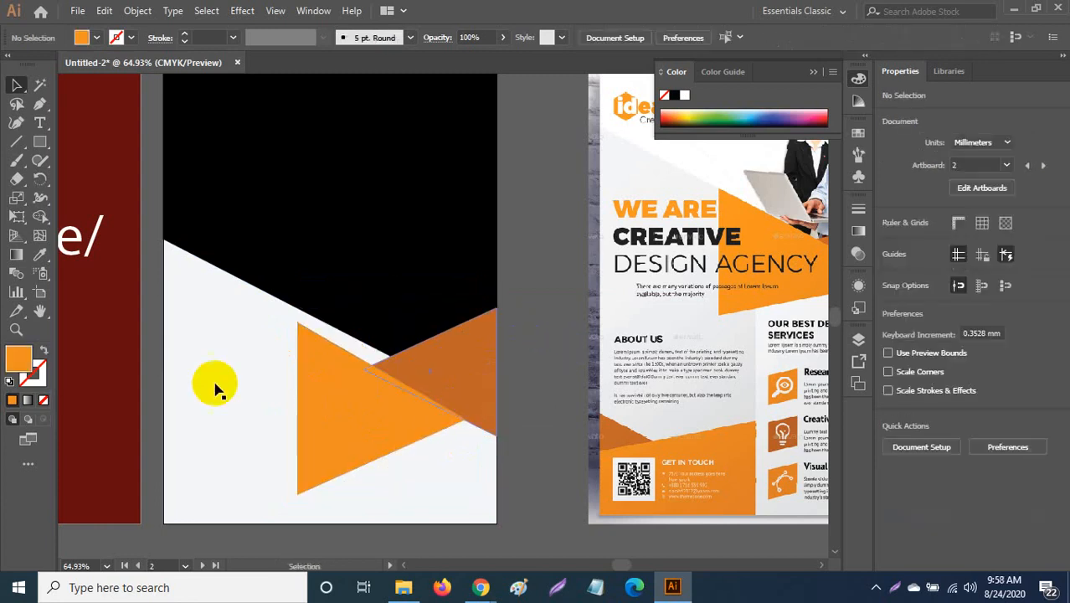
Step: Switch to the Google Meet window in Chrome and open the pixabay.com link posted in the meeting chat
{"action": "scroll", "coordinate": [351, 281], "scroll_direction": "up", "scroll_amount": 2}
{"action": "left_click", "coordinate": [350, 281]}
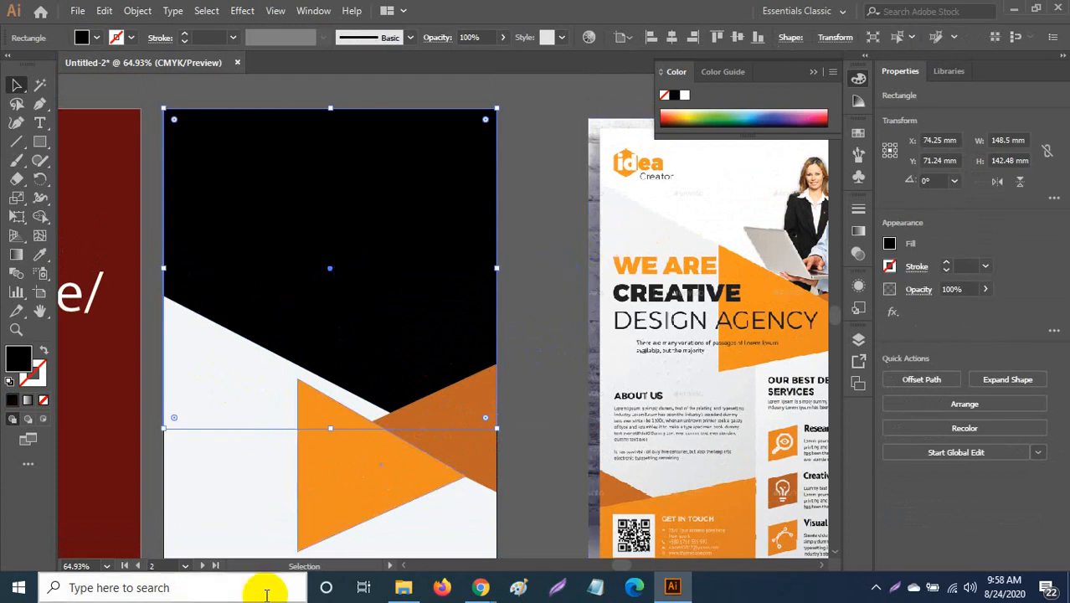
{"action": "mouse_move", "coordinate": [483, 589]}
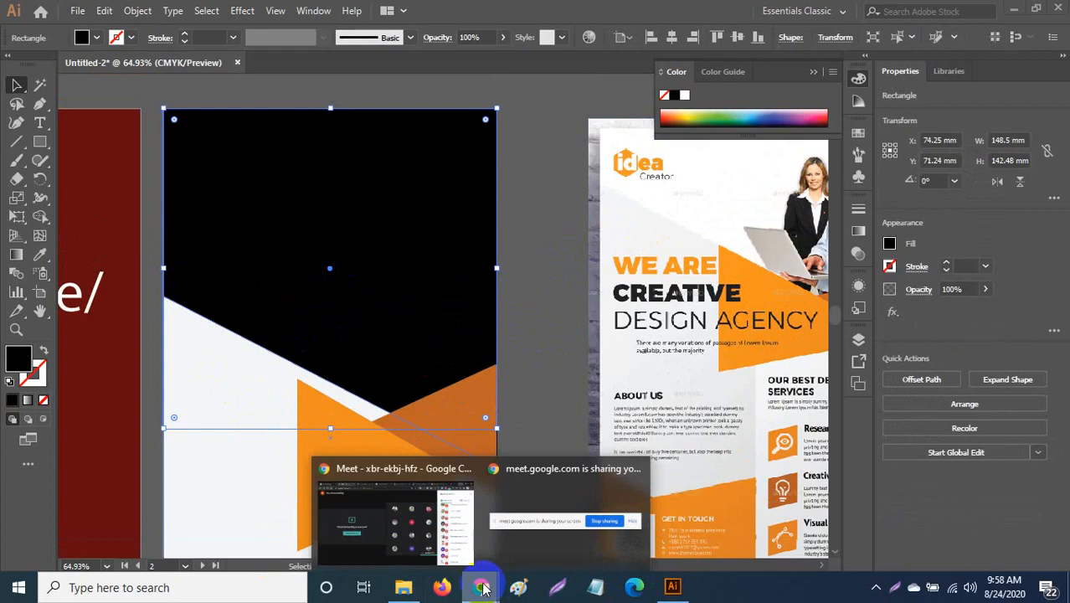
{"action": "left_click", "coordinate": [454, 536]}
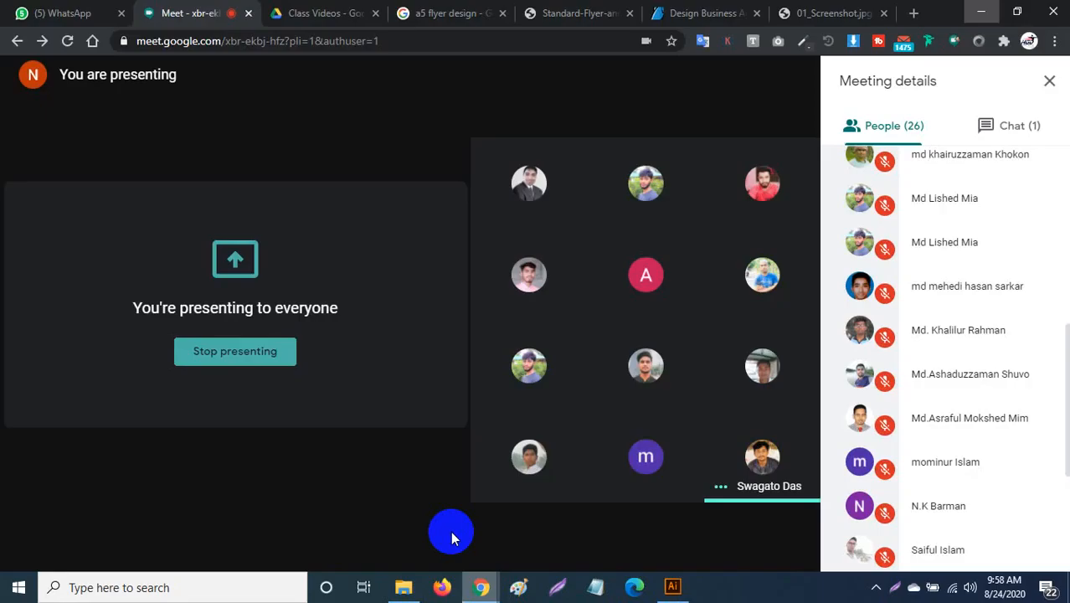
{"action": "left_click", "coordinate": [1005, 123]}
{"action": "left_click", "coordinate": [903, 186]}
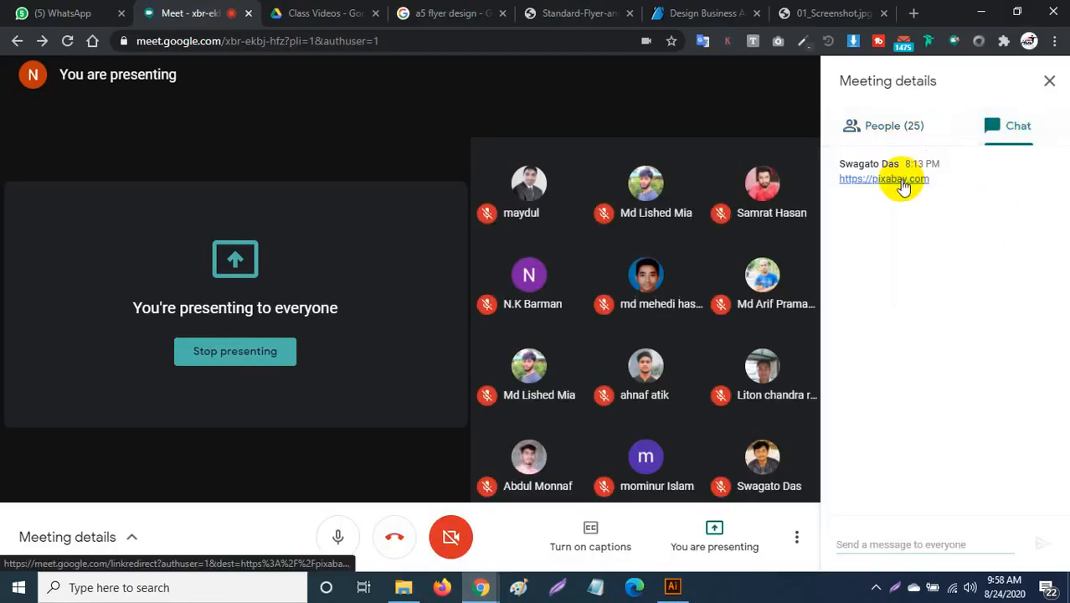
{"action": "left_click_drag", "start_coordinate": [939, 182], "coordinate": [839, 182]}
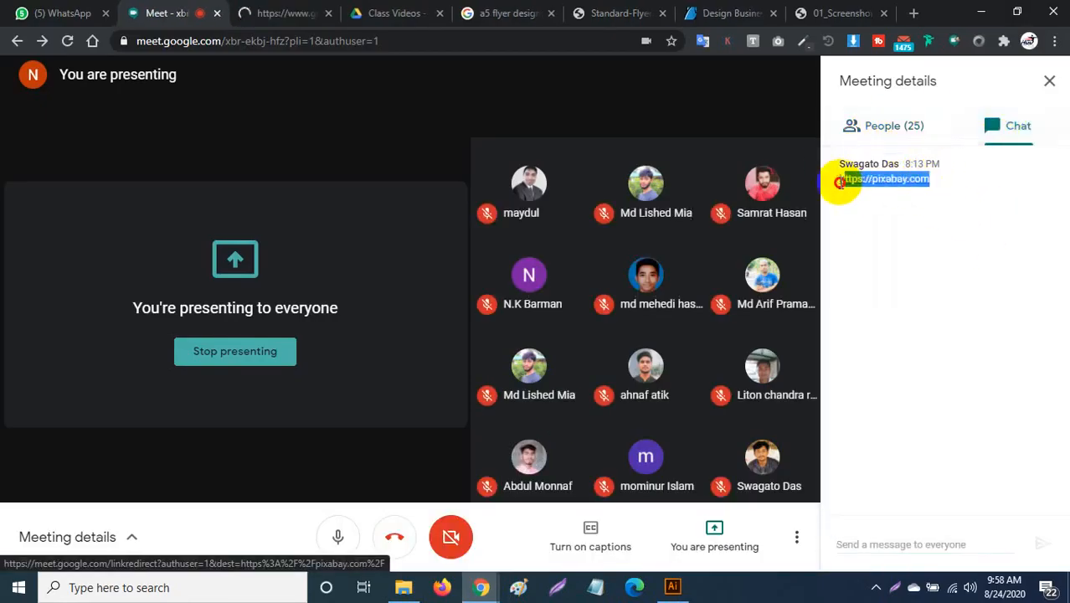
{"action": "left_click", "coordinate": [903, 545]}
{"action": "key", "text": "Return"}
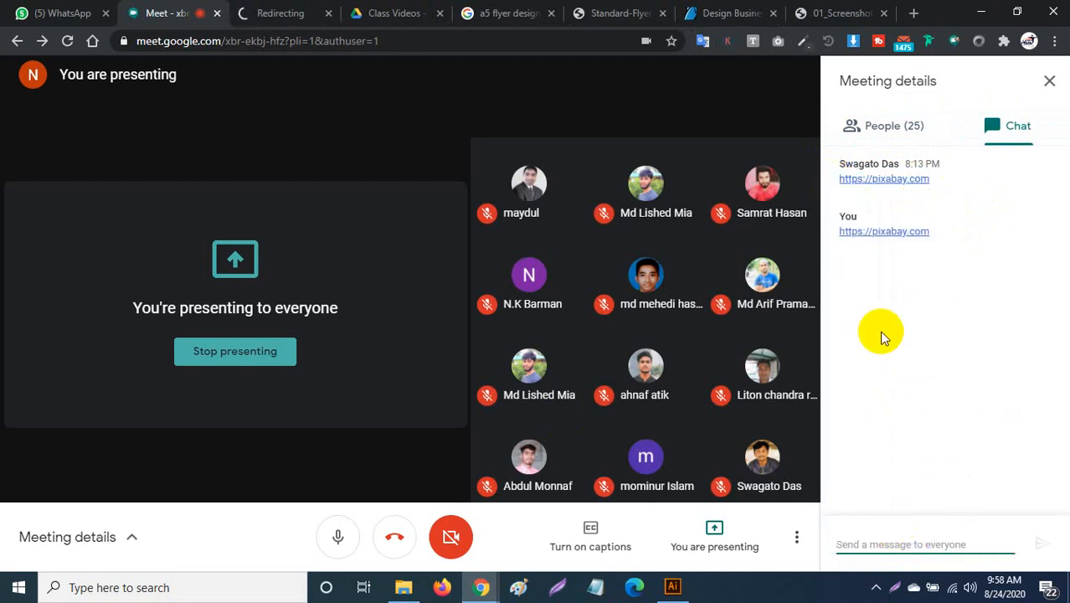
Step: Switch to the Pixabay page and search its images for "corporate business"
{"action": "left_click", "coordinate": [283, 10]}
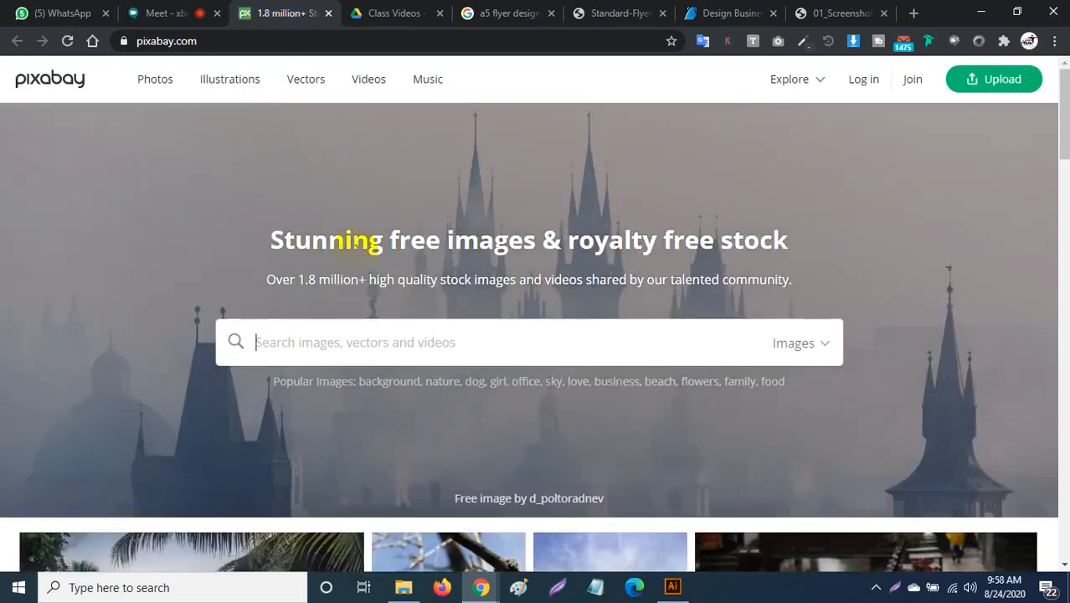
{"action": "left_click", "coordinate": [407, 347]}
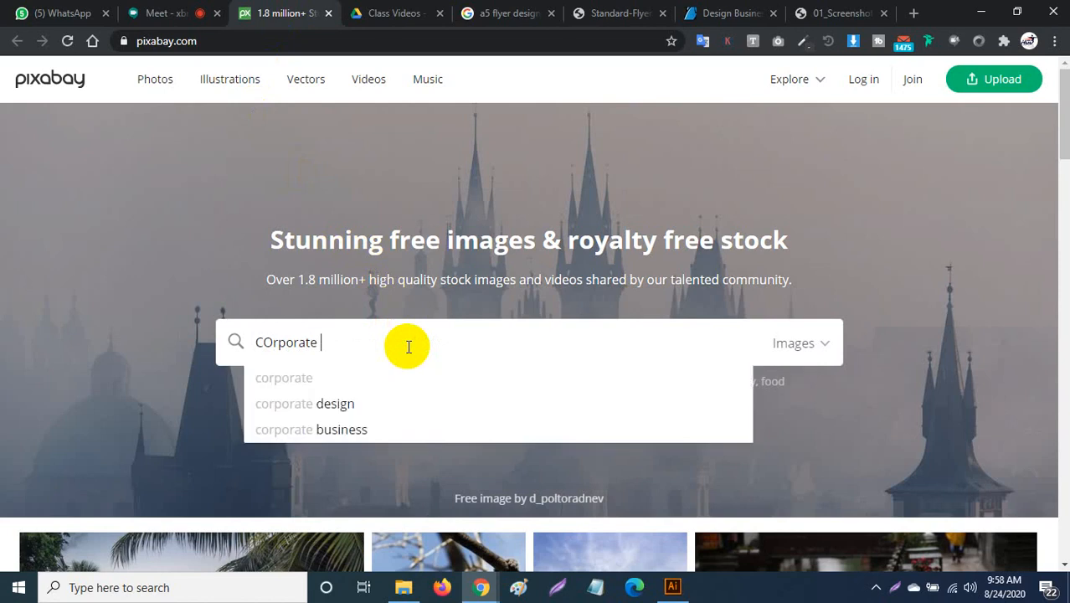
{"action": "key", "text": "Down"}
{"action": "key", "text": "Down"}
{"action": "key", "text": "Down"}
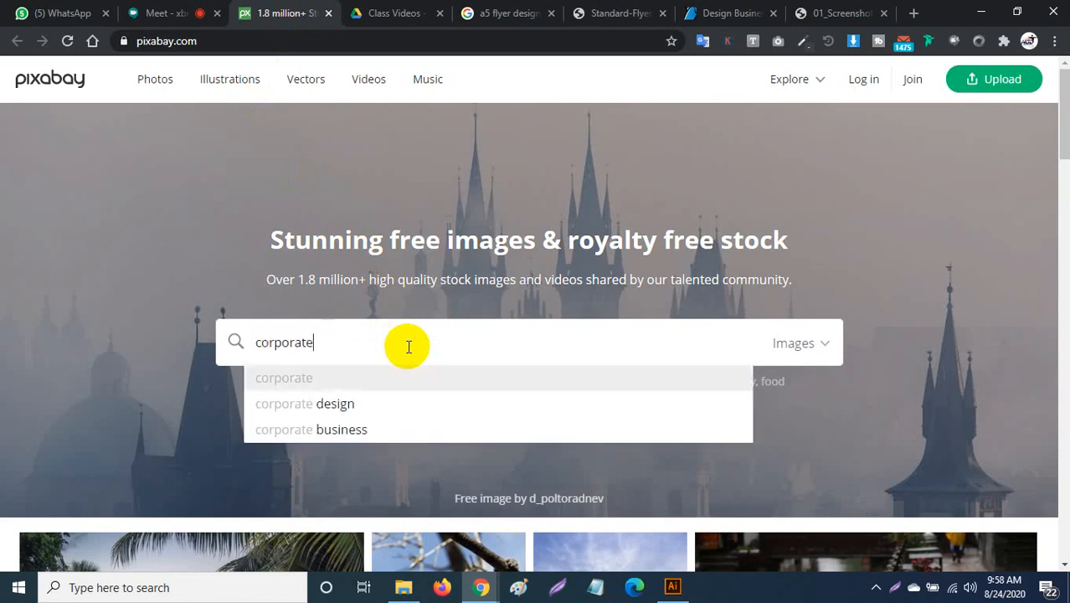
{"action": "key", "text": "Return"}
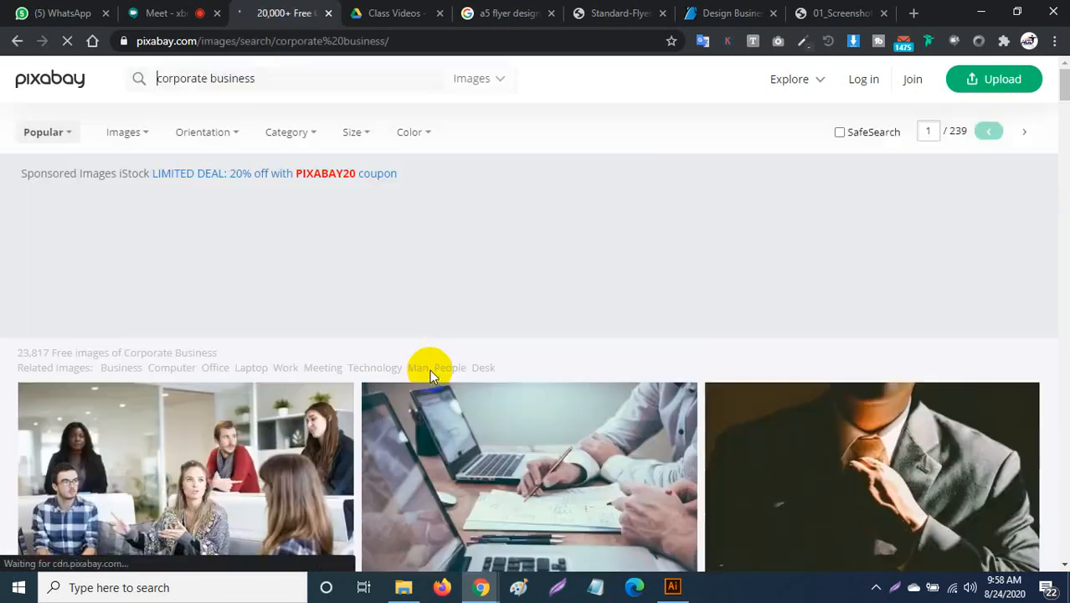
Step: Look through the corporate business photos and refine the image search to "corporate business man"
{"action": "scroll", "coordinate": [430, 369], "scroll_direction": "down", "scroll_amount": 5}
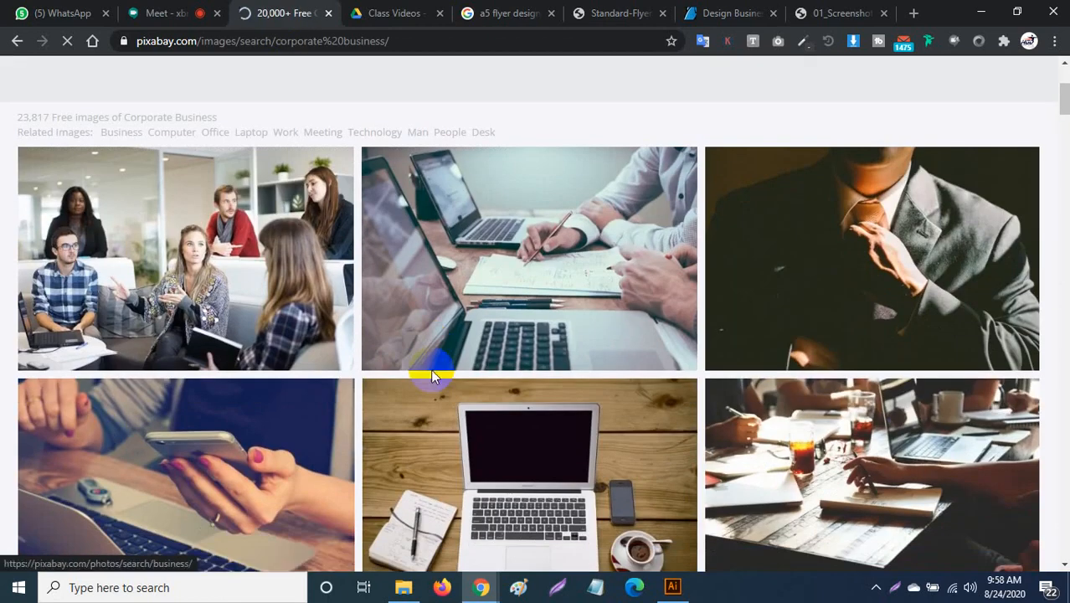
{"action": "scroll", "coordinate": [431, 377], "scroll_direction": "down", "scroll_amount": 7}
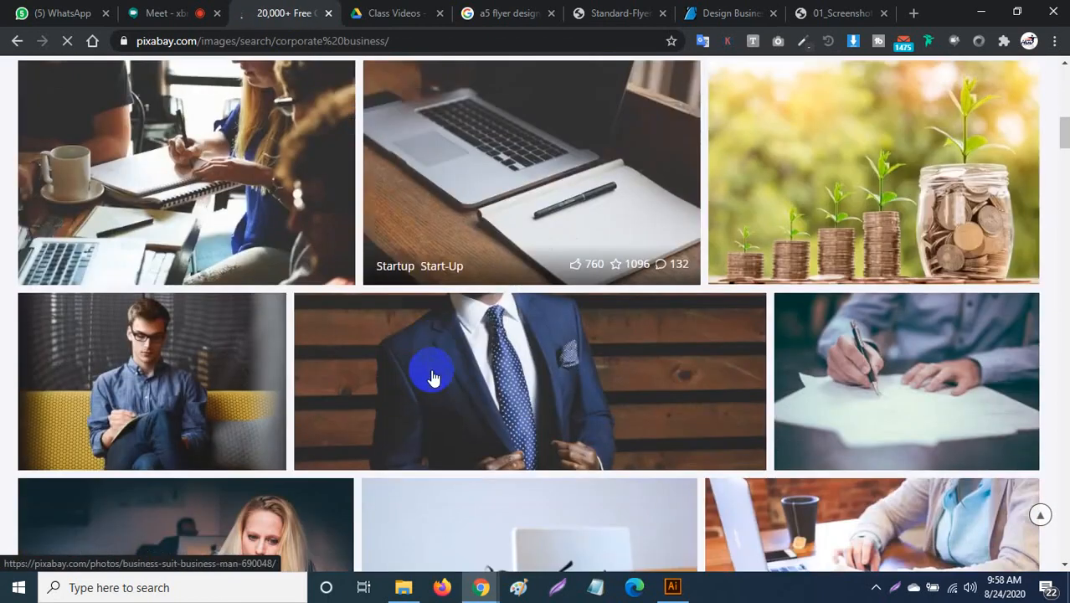
{"action": "scroll", "coordinate": [431, 377], "scroll_direction": "down", "scroll_amount": 5}
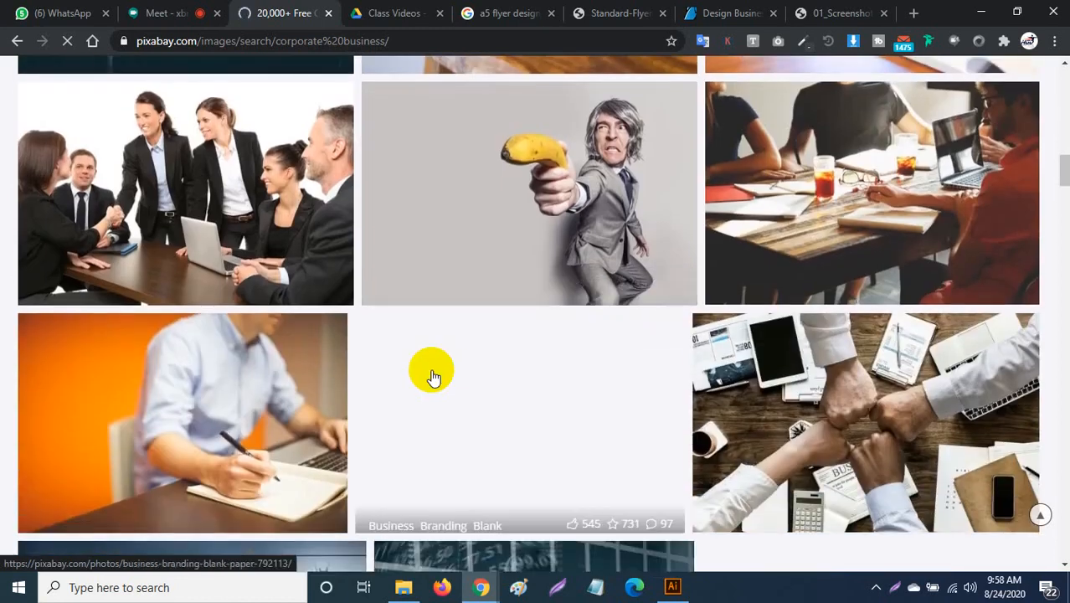
{"action": "scroll", "coordinate": [431, 377], "scroll_direction": "down", "scroll_amount": 3}
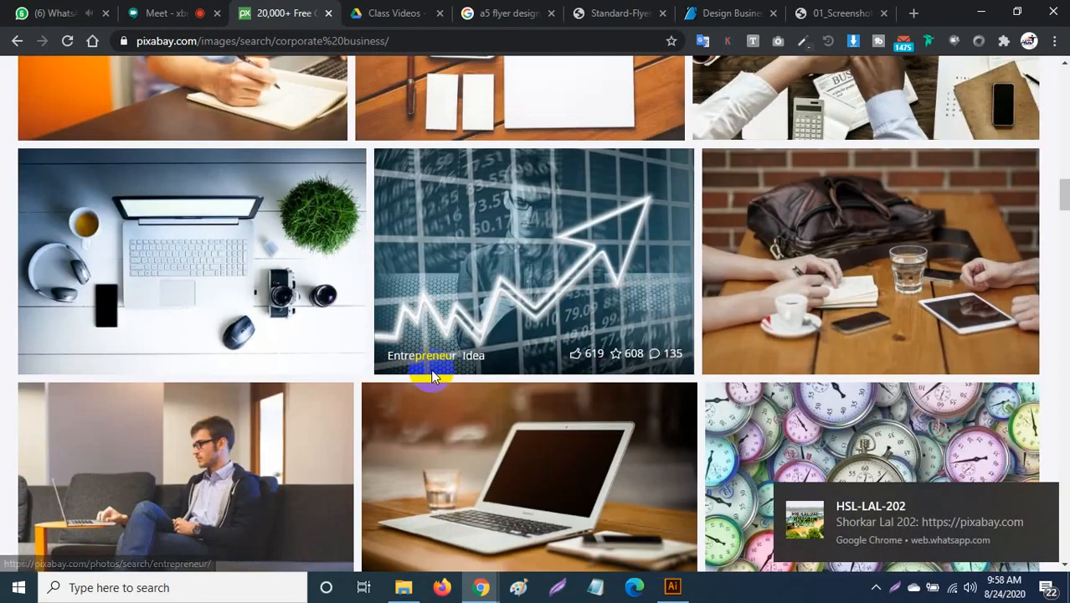
{"action": "scroll", "coordinate": [431, 377], "scroll_direction": "down", "scroll_amount": 4}
{"action": "scroll", "coordinate": [431, 377], "scroll_direction": "down", "scroll_amount": 3}
{"action": "scroll", "coordinate": [432, 377], "scroll_direction": "up", "scroll_amount": 20}
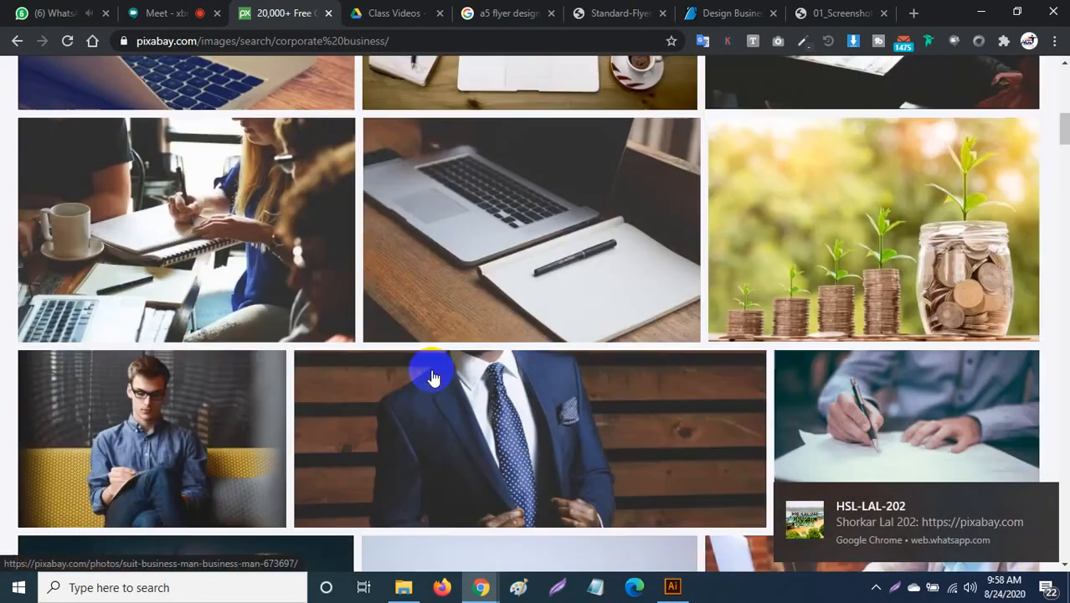
{"action": "scroll", "coordinate": [432, 377], "scroll_direction": "up", "scroll_amount": 1}
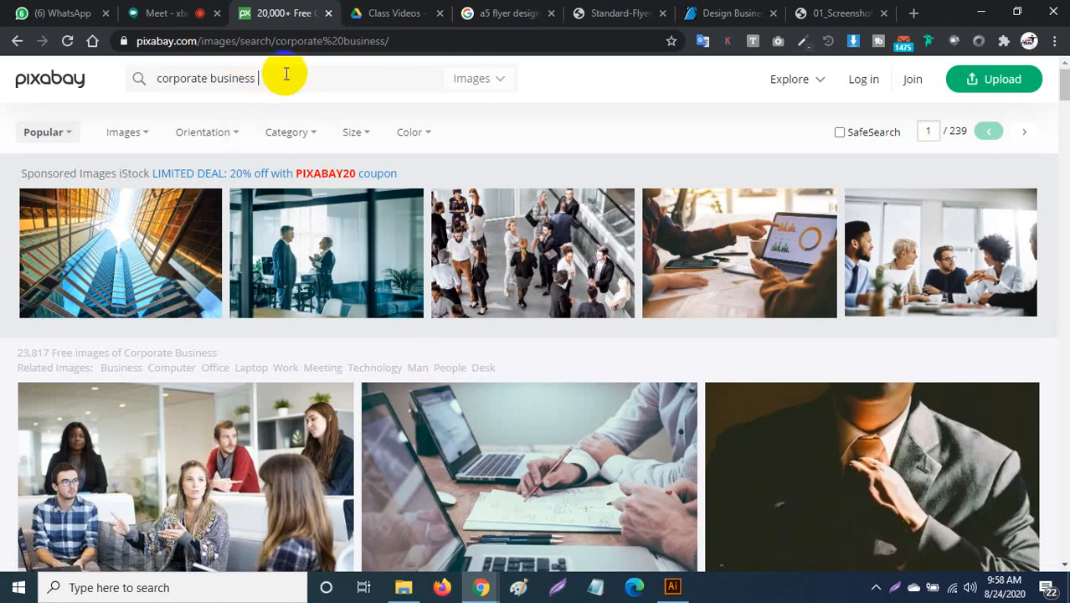
{"action": "key", "text": "Return"}
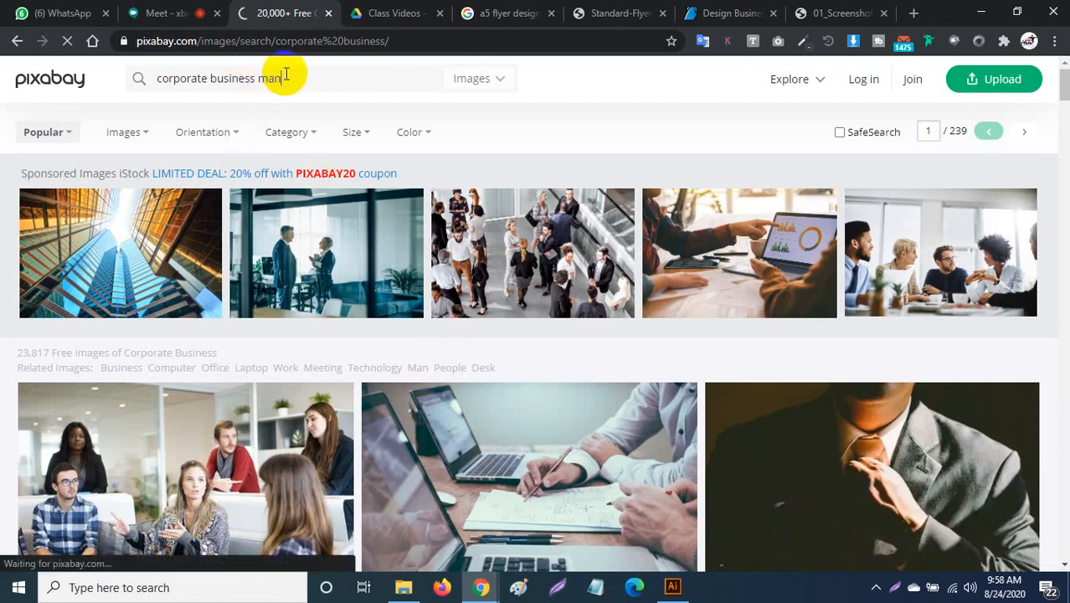
Step: Examine the whole first page of corporate business man results for a photo that suits the flyer
{"action": "scroll", "coordinate": [348, 144], "scroll_direction": "down", "scroll_amount": 6}
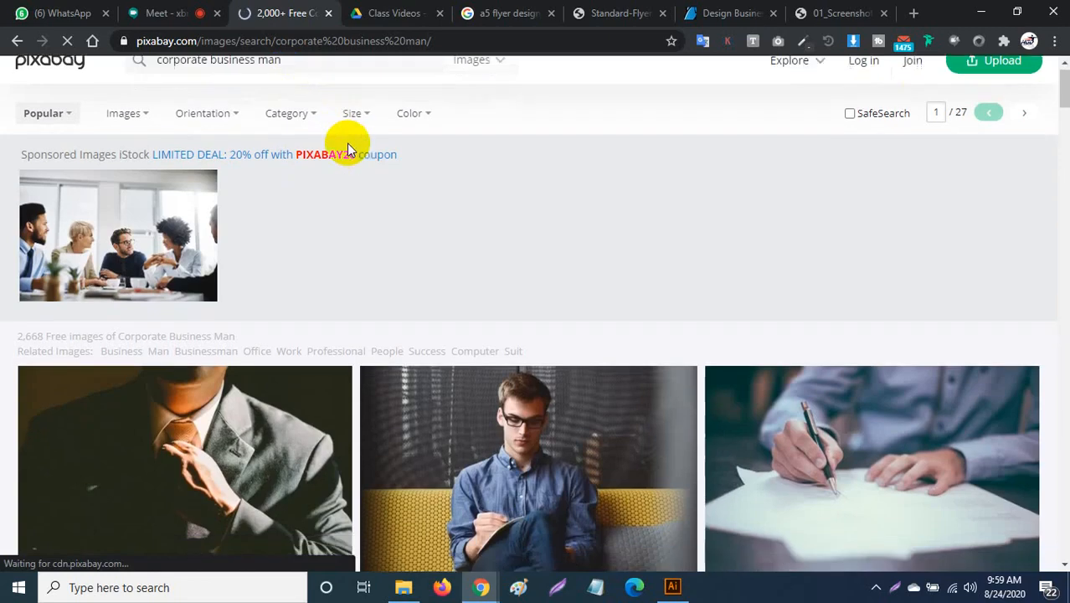
{"action": "scroll", "coordinate": [349, 156], "scroll_direction": "down", "scroll_amount": 15}
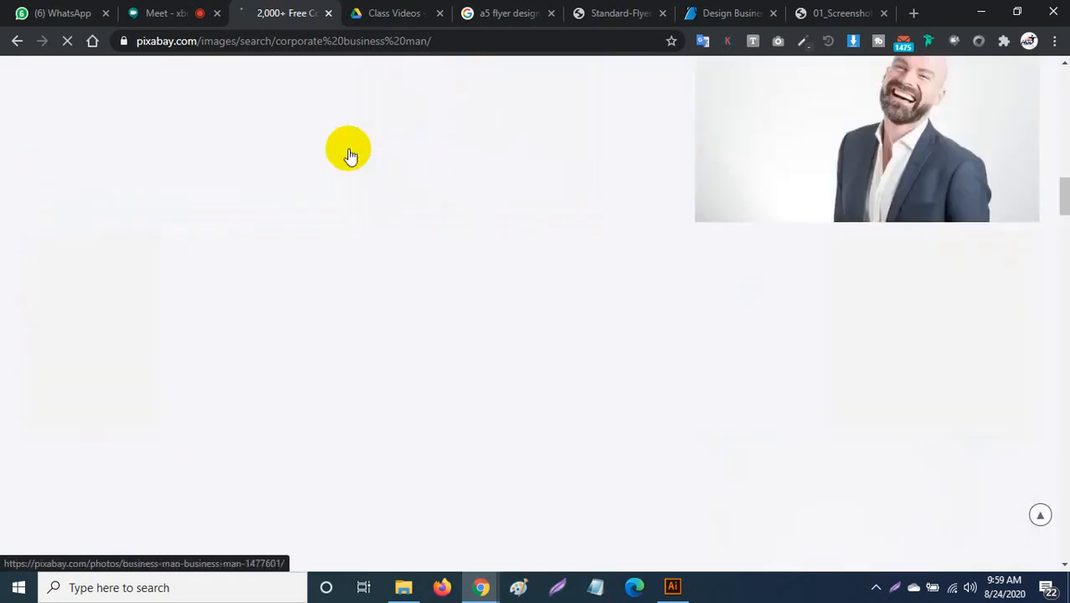
{"action": "scroll", "coordinate": [349, 156], "scroll_direction": "up", "scroll_amount": 4}
{"action": "scroll", "coordinate": [350, 156], "scroll_direction": "down", "scroll_amount": 1}
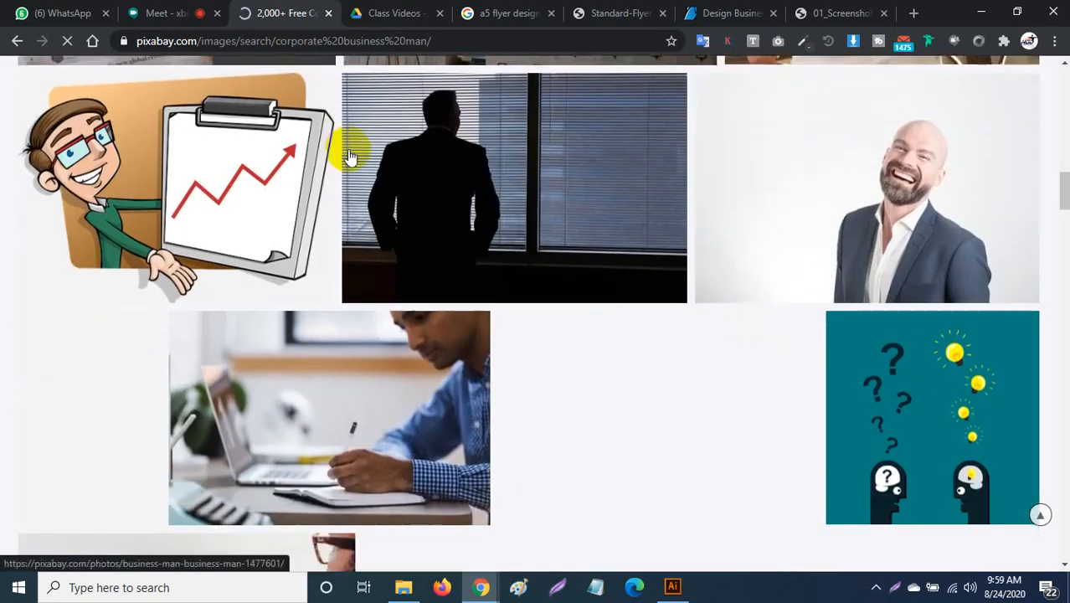
{"action": "scroll", "coordinate": [350, 156], "scroll_direction": "down", "scroll_amount": 4}
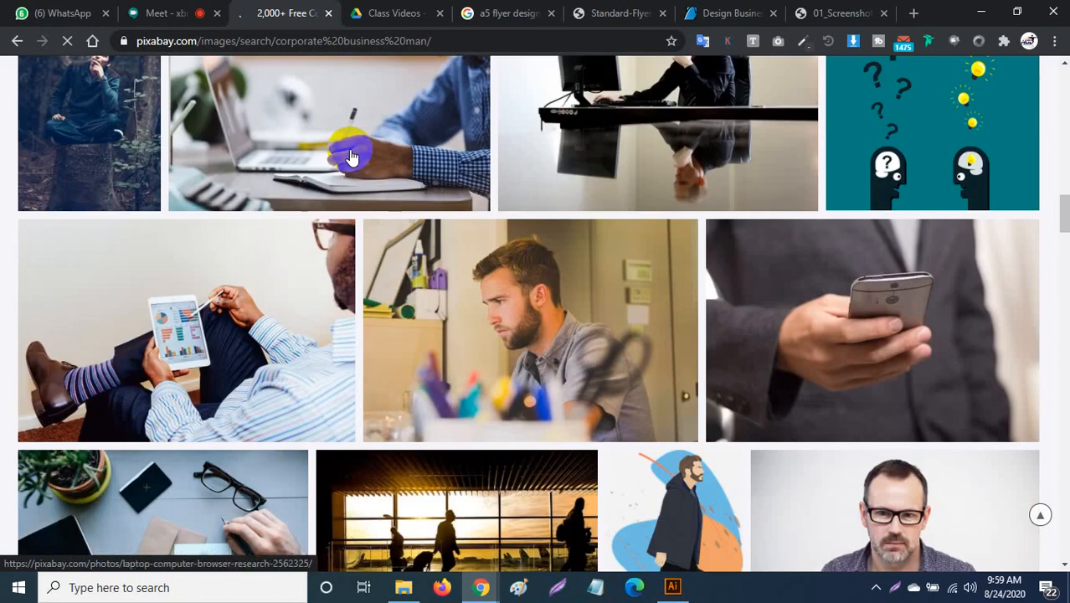
{"action": "scroll", "coordinate": [350, 155], "scroll_direction": "down", "scroll_amount": 1}
{"action": "scroll", "coordinate": [350, 155], "scroll_direction": "down", "scroll_amount": 8}
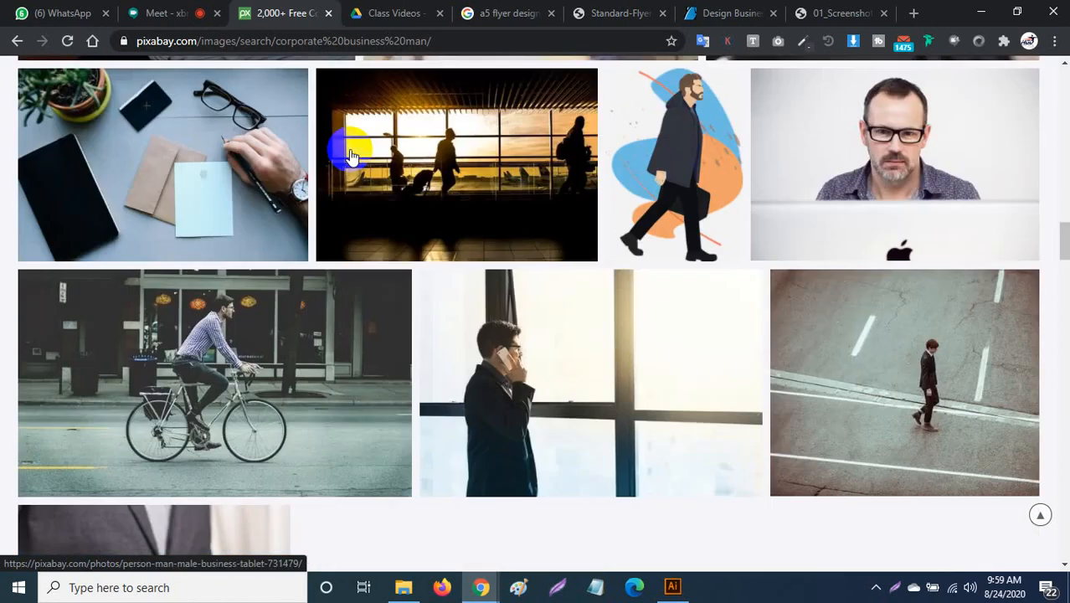
{"action": "scroll", "coordinate": [350, 156], "scroll_direction": "down", "scroll_amount": 10}
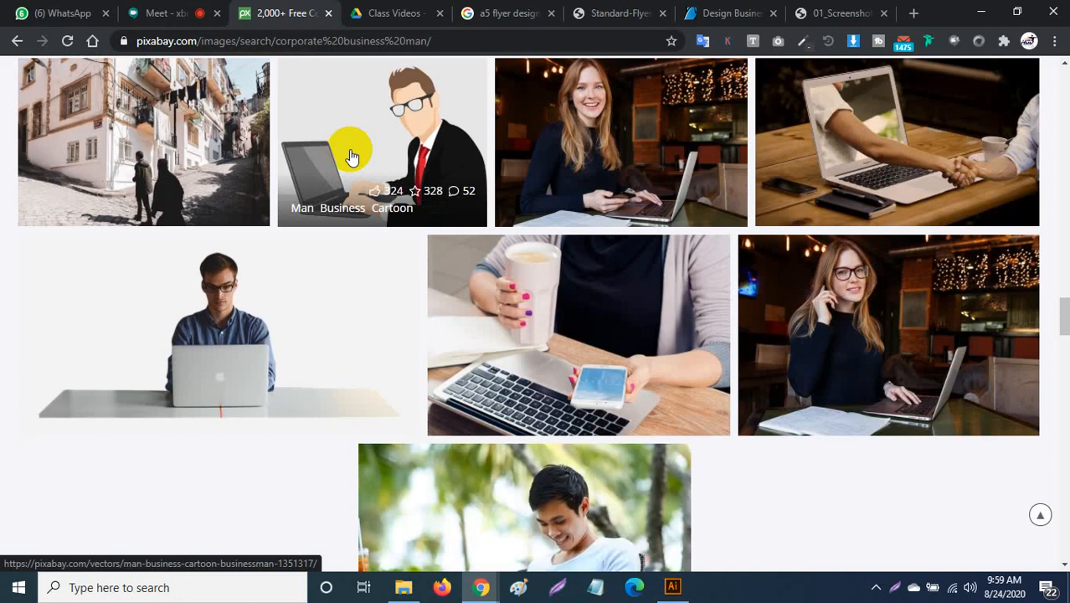
{"action": "scroll", "coordinate": [350, 156], "scroll_direction": "down", "scroll_amount": 4}
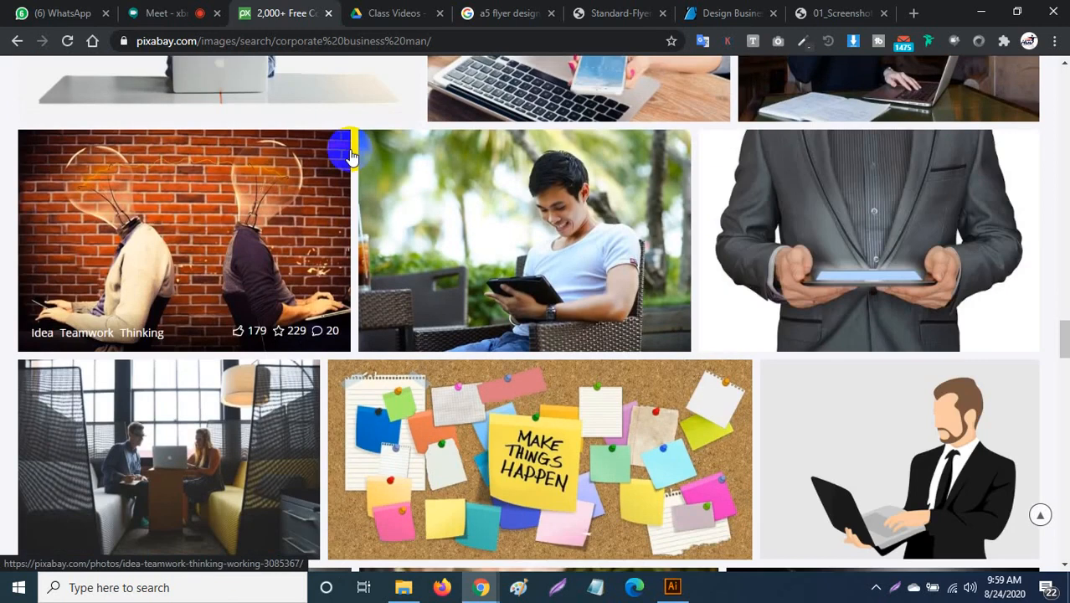
{"action": "scroll", "coordinate": [351, 156], "scroll_direction": "down", "scroll_amount": 5}
{"action": "scroll", "coordinate": [351, 157], "scroll_direction": "down", "scroll_amount": 2}
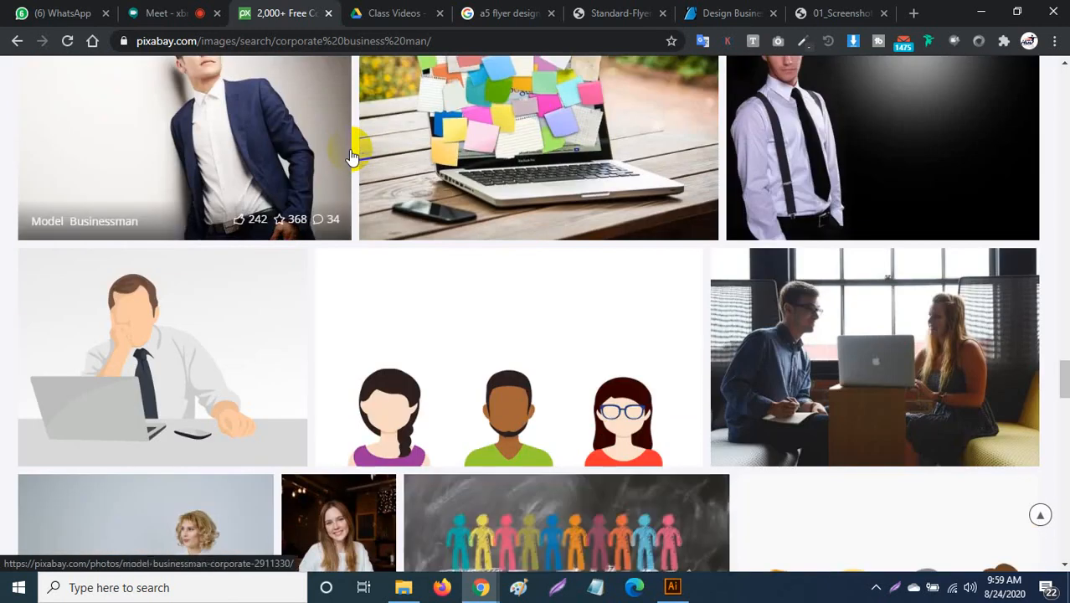
{"action": "scroll", "coordinate": [352, 157], "scroll_direction": "down", "scroll_amount": 4}
{"action": "scroll", "coordinate": [351, 157], "scroll_direction": "down", "scroll_amount": 3}
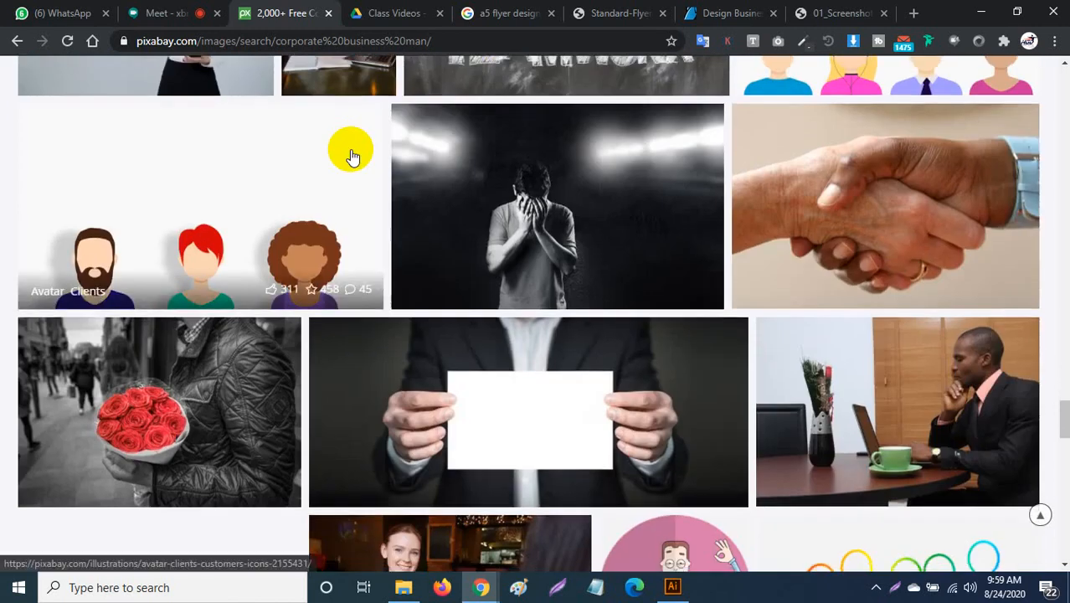
{"action": "scroll", "coordinate": [352, 156], "scroll_direction": "down", "scroll_amount": 5}
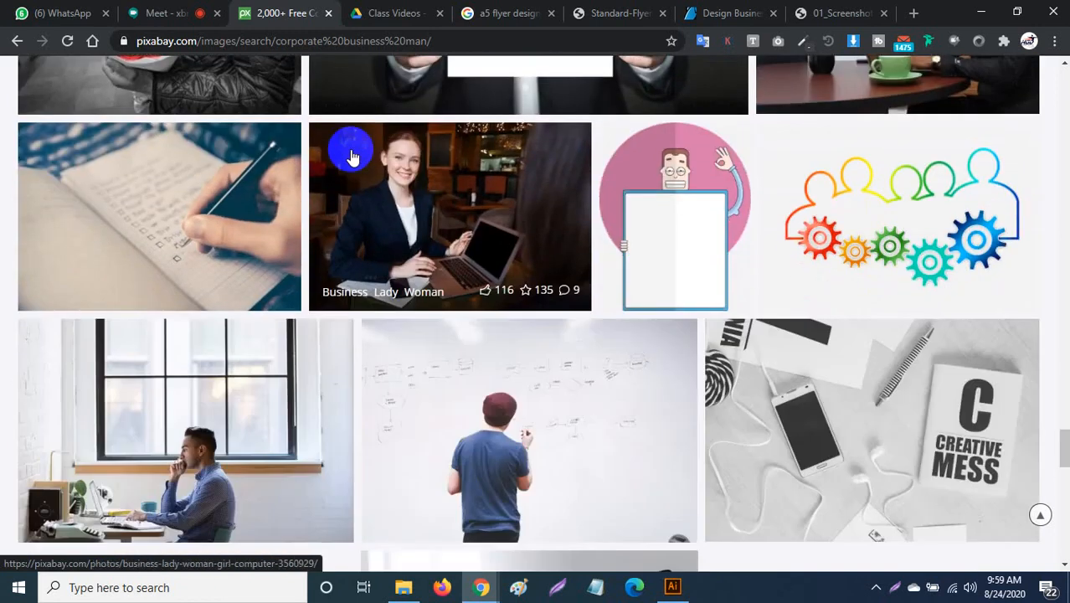
{"action": "scroll", "coordinate": [352, 157], "scroll_direction": "down", "scroll_amount": 3}
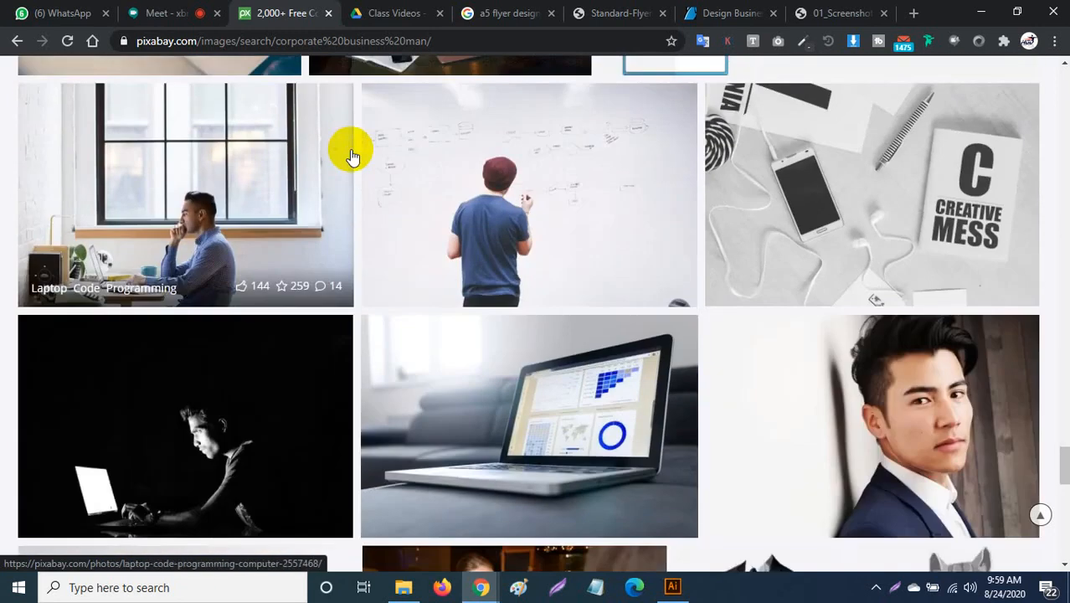
{"action": "scroll", "coordinate": [352, 157], "scroll_direction": "down", "scroll_amount": 3}
{"action": "scroll", "coordinate": [352, 157], "scroll_direction": "down", "scroll_amount": 5}
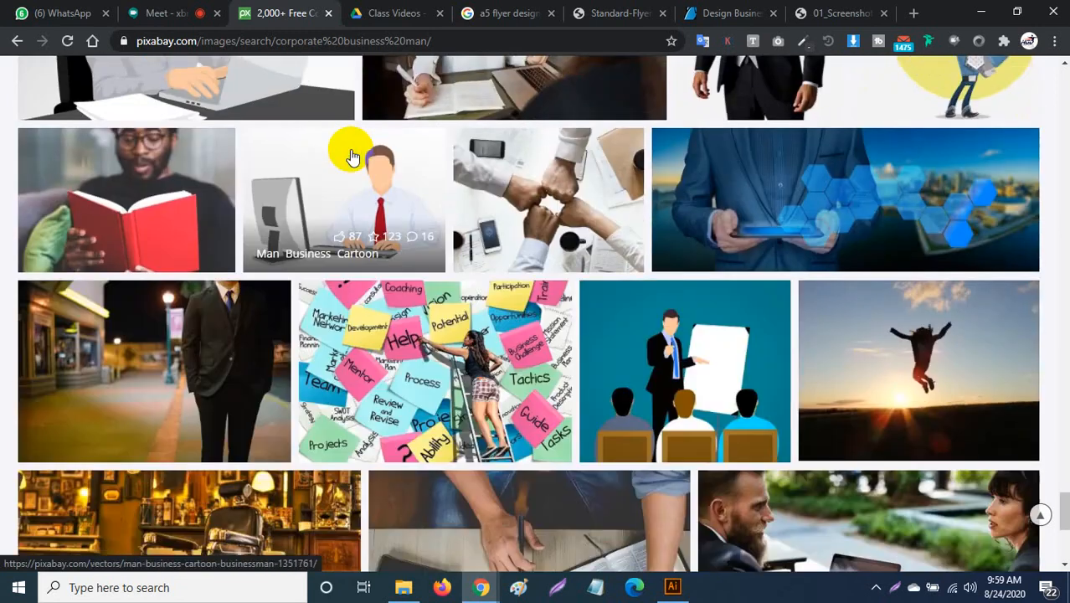
{"action": "scroll", "coordinate": [352, 157], "scroll_direction": "down", "scroll_amount": 2}
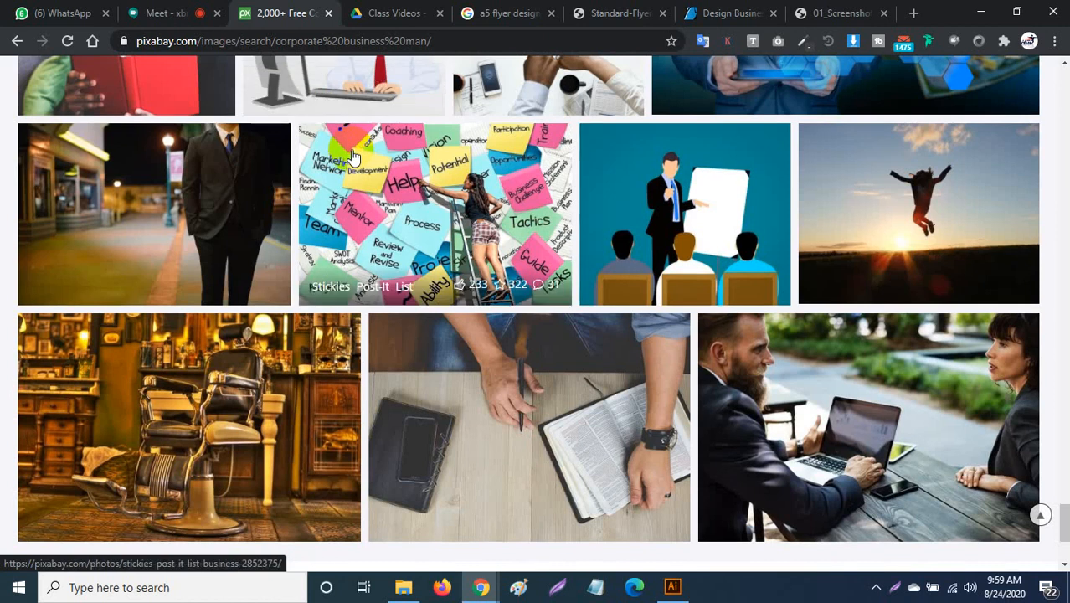
{"action": "scroll", "coordinate": [352, 156], "scroll_direction": "down", "scroll_amount": 1}
{"action": "scroll", "coordinate": [352, 157], "scroll_direction": "down", "scroll_amount": 2}
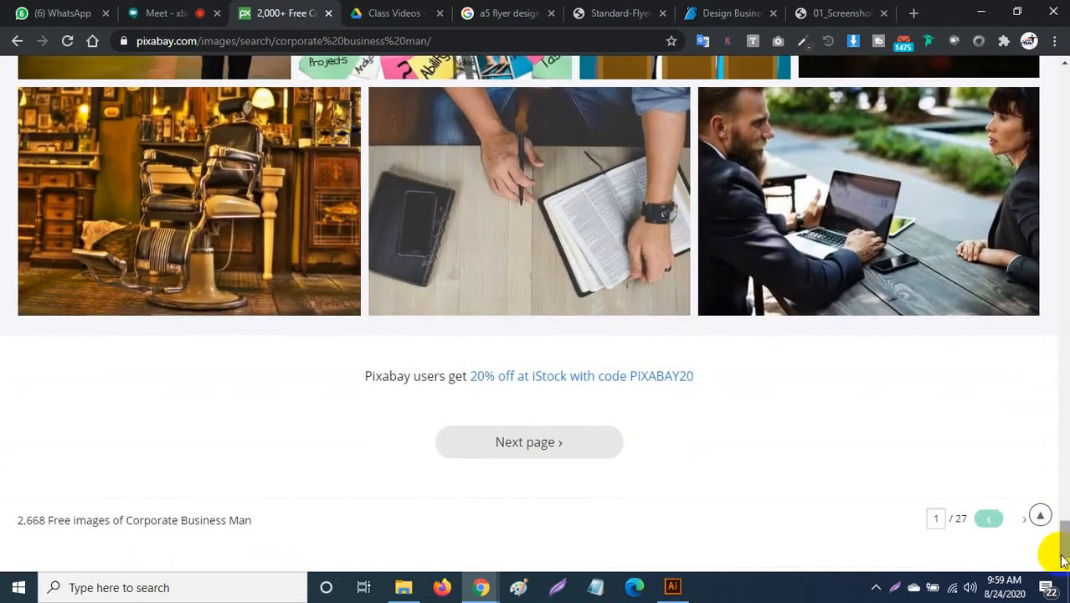
Step: Refine the image search to "corporate business man smile" and look through the first results
{"action": "left_click_drag", "start_coordinate": [1064, 549], "coordinate": [1054, 80]}
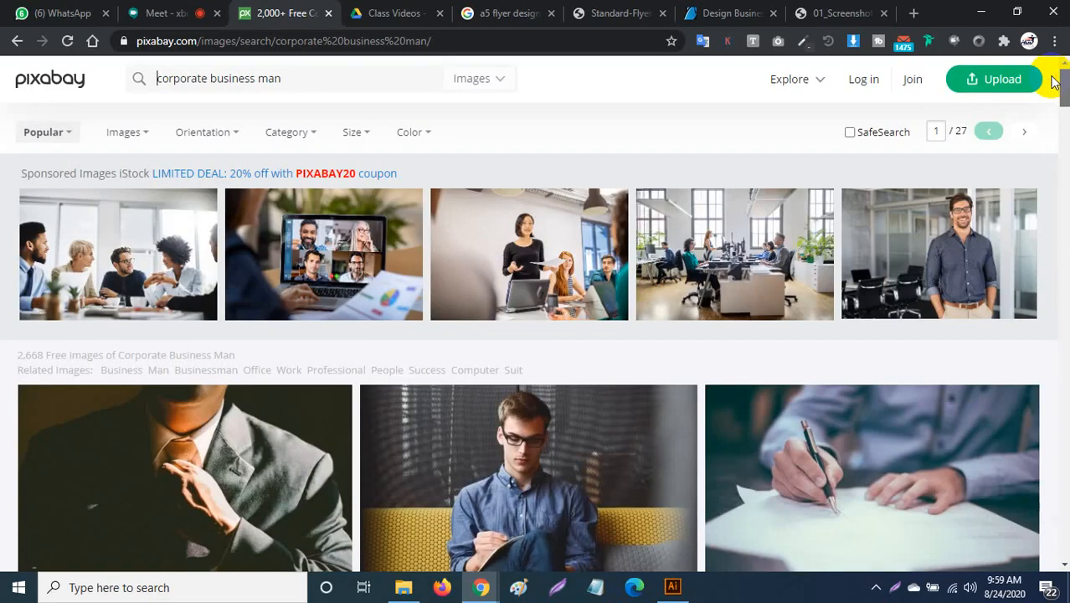
{"action": "left_click", "coordinate": [309, 82]}
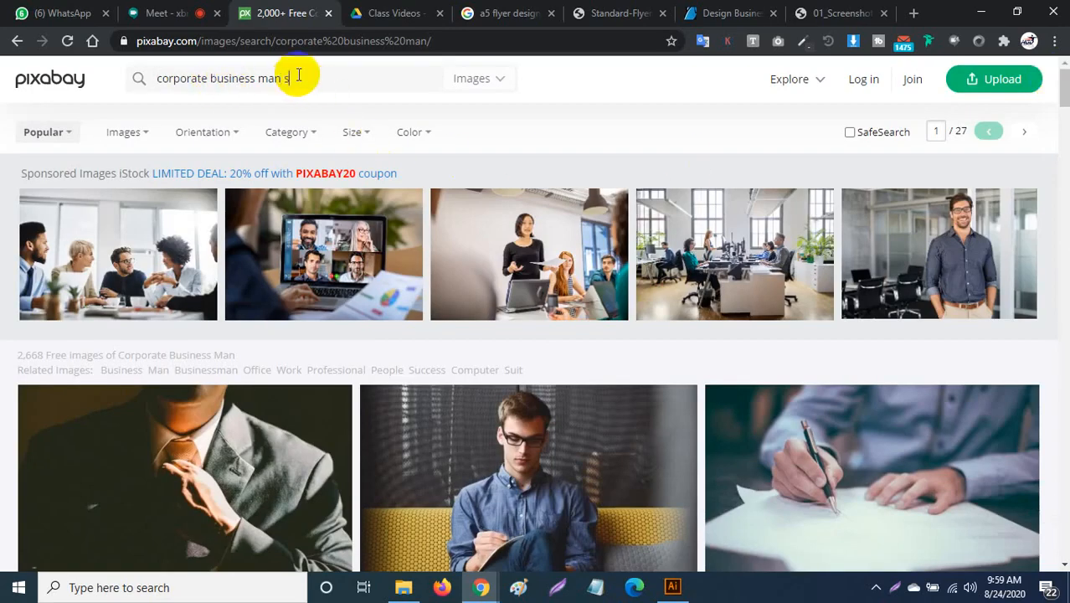
{"action": "type", "text": "smile"}
{"action": "key", "text": "Return"}
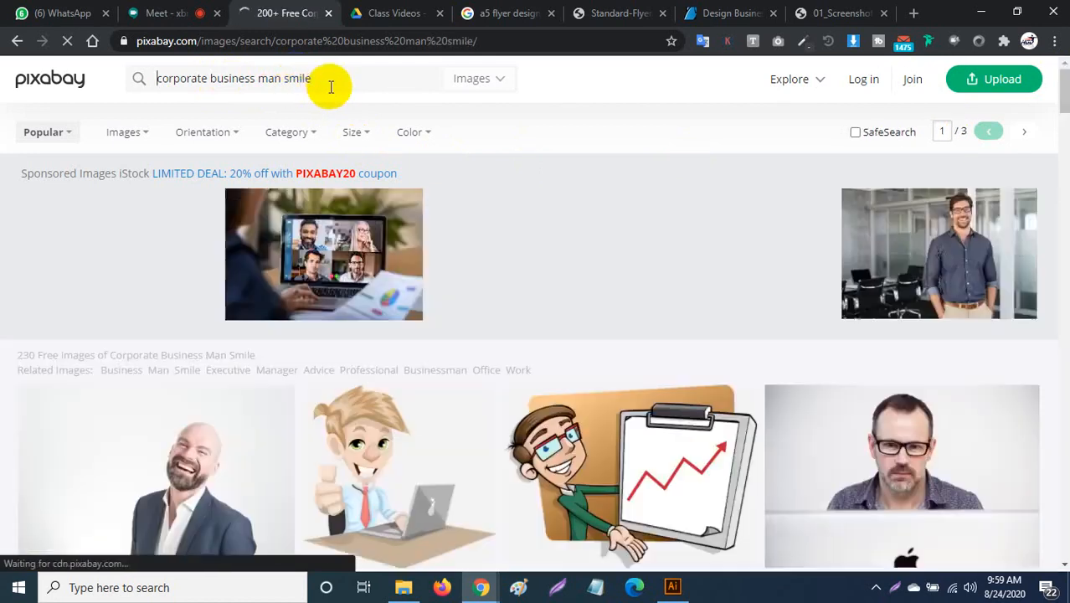
{"action": "scroll", "coordinate": [453, 170], "scroll_direction": "down", "scroll_amount": 2}
{"action": "scroll", "coordinate": [462, 171], "scroll_direction": "down", "scroll_amount": 4}
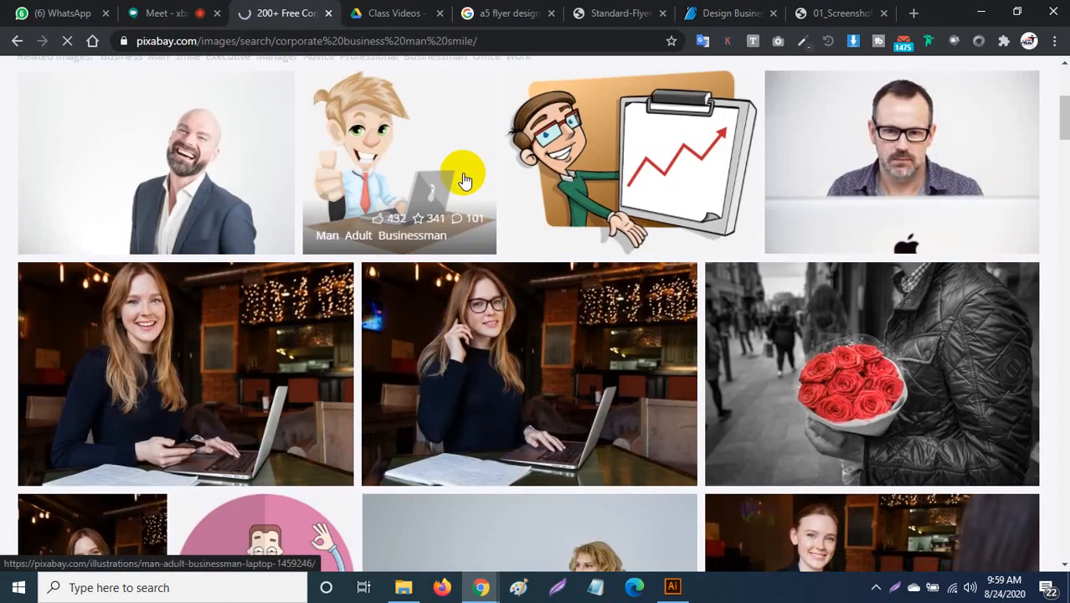
Step: Look through the remaining "corporate business man smile" results for a photo that suits the flyer
{"action": "scroll", "coordinate": [473, 183], "scroll_direction": "down", "scroll_amount": 2}
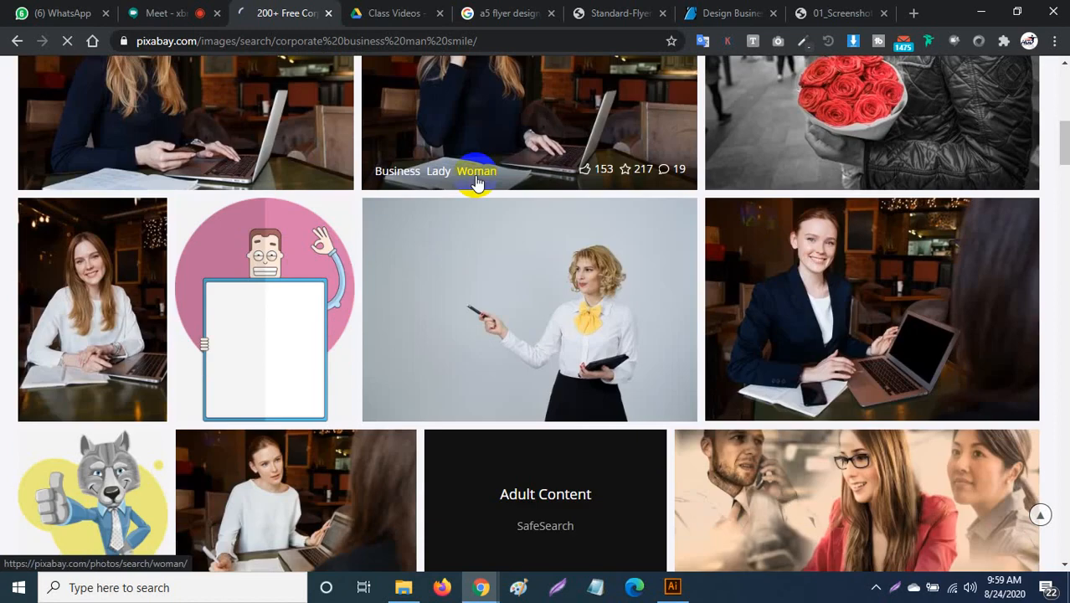
{"action": "scroll", "coordinate": [480, 181], "scroll_direction": "down", "scroll_amount": 1}
{"action": "scroll", "coordinate": [482, 180], "scroll_direction": "down", "scroll_amount": 5}
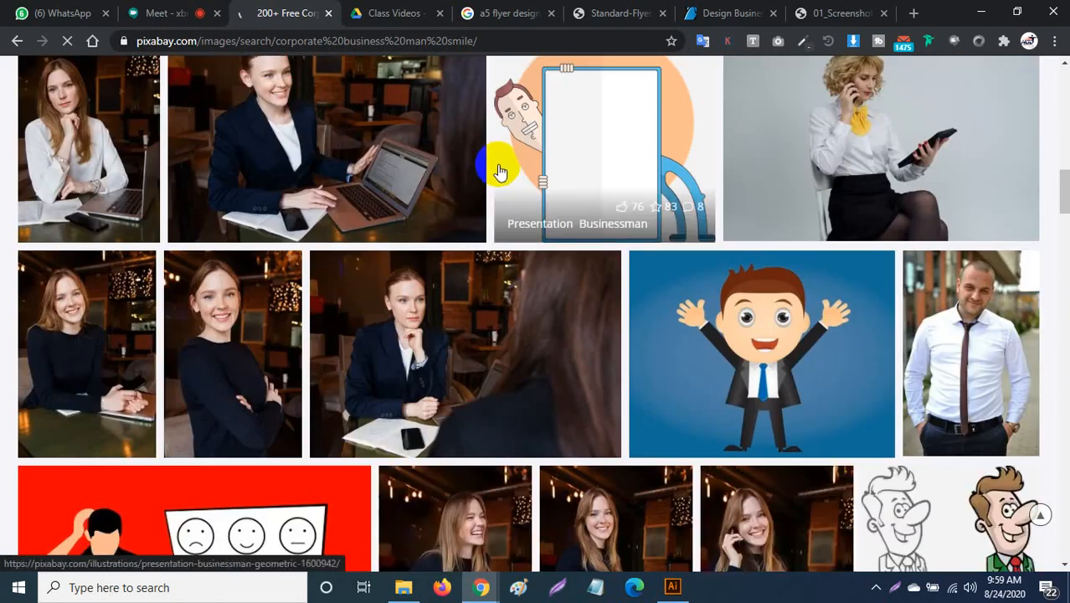
{"action": "scroll", "coordinate": [500, 172], "scroll_direction": "down", "scroll_amount": 7}
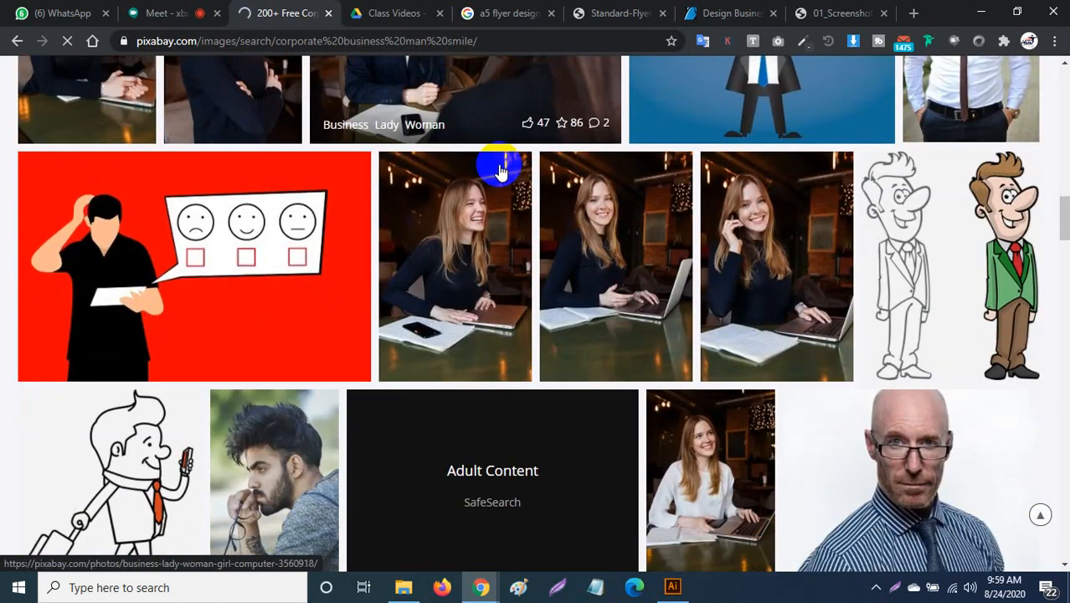
{"action": "scroll", "coordinate": [500, 170], "scroll_direction": "down", "scroll_amount": 4}
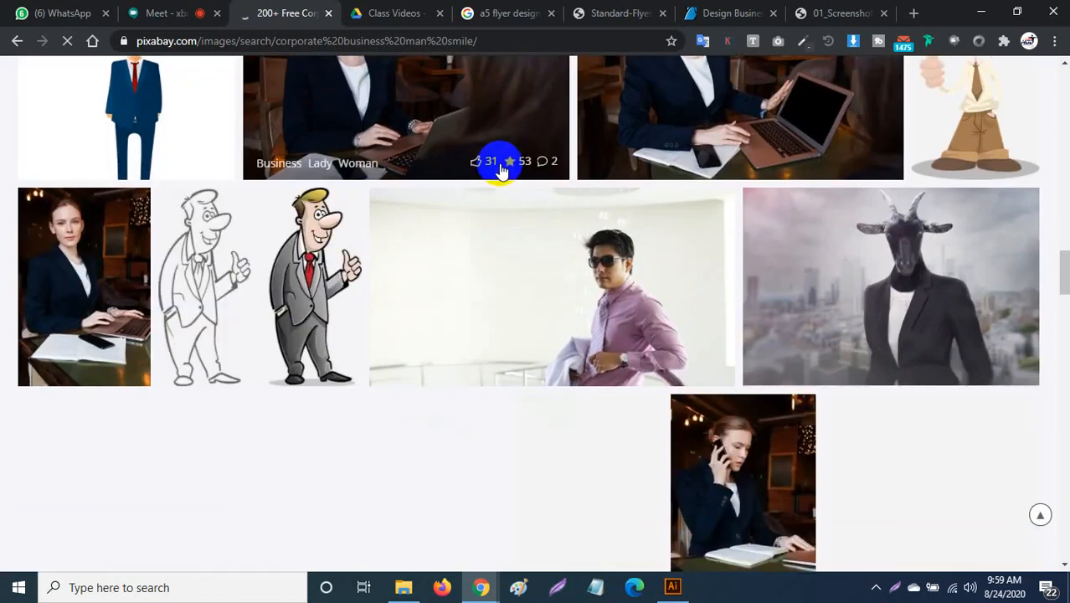
{"action": "scroll", "coordinate": [500, 172], "scroll_direction": "down", "scroll_amount": 12}
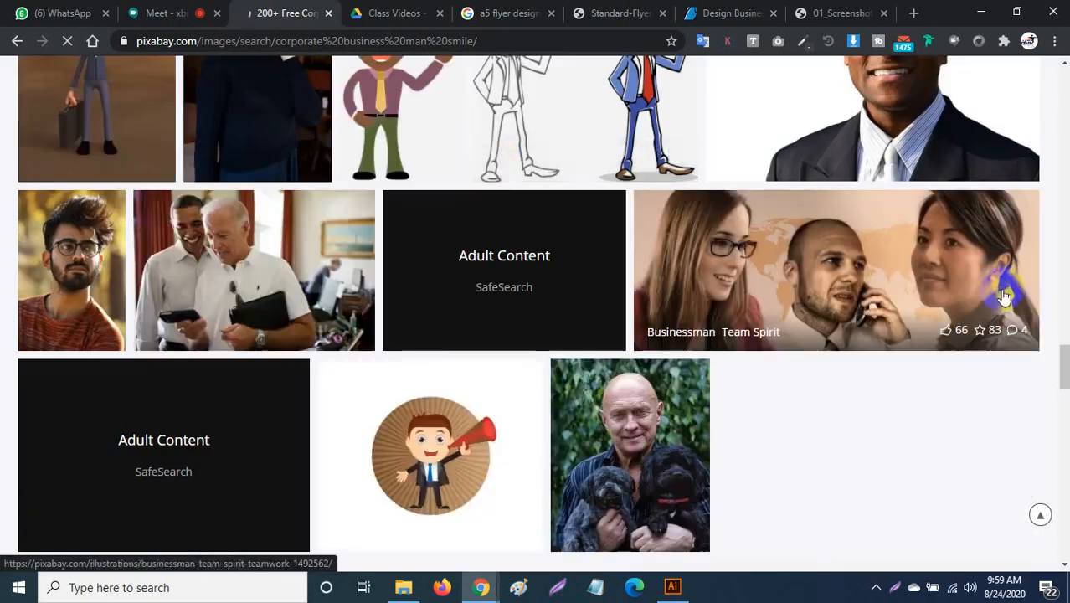
Step: Replace the Pixabay image search with "happy business"
{"action": "left_click_drag", "start_coordinate": [1058, 367], "coordinate": [1065, 57]}
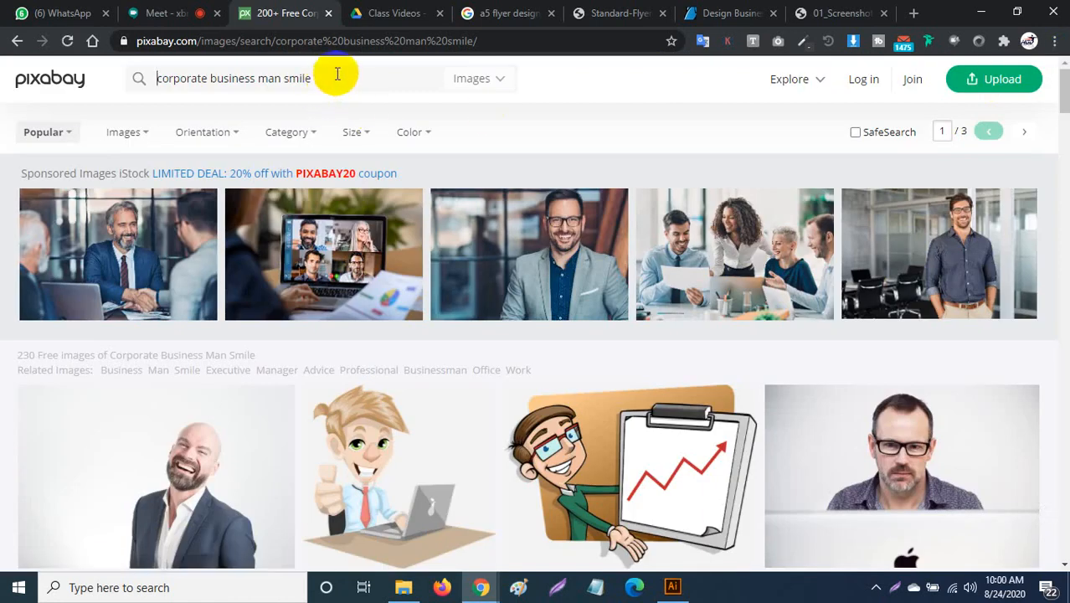
{"action": "left_click_drag", "start_coordinate": [337, 74], "coordinate": [50, 79]}
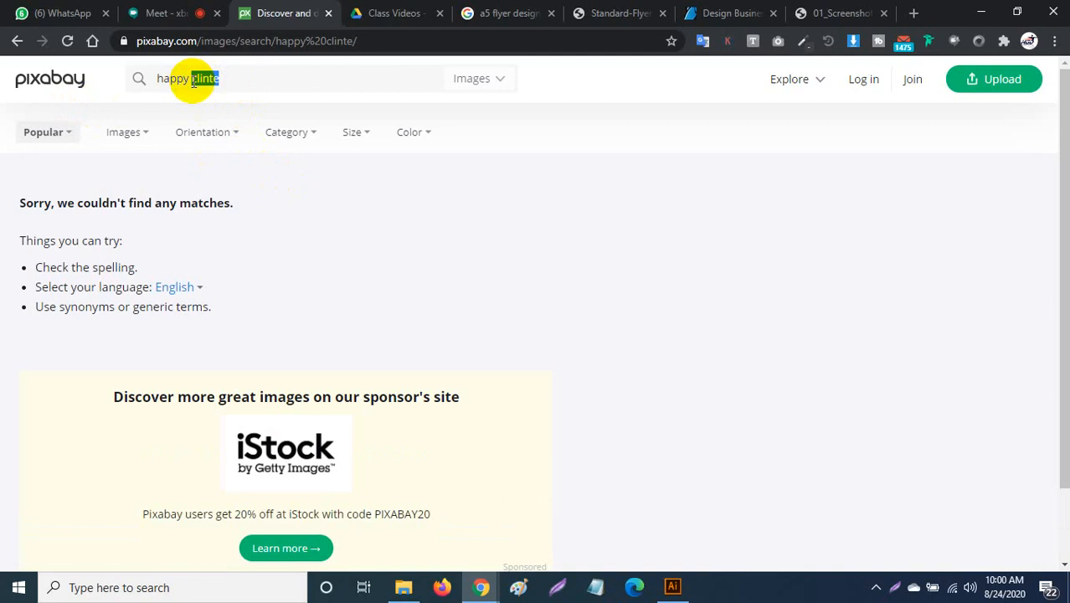
{"action": "type", "text": "s"}
{"action": "key", "text": "Return"}
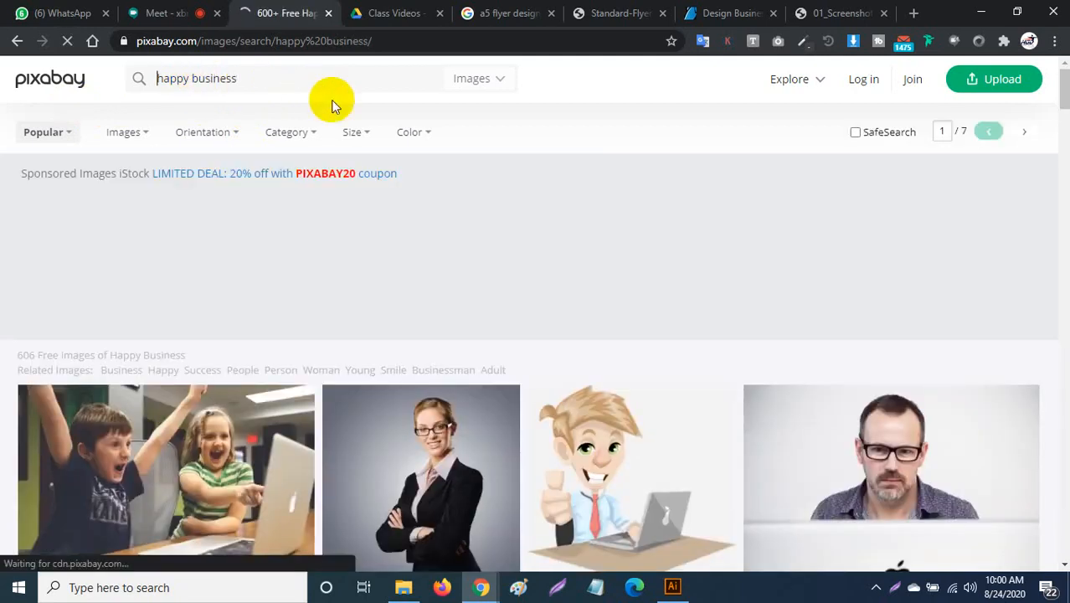
Step: Examine the whole first page of happy business results for a photo of a smiling business person
{"action": "scroll", "coordinate": [335, 101], "scroll_direction": "down", "scroll_amount": 3}
{"action": "scroll", "coordinate": [338, 105], "scroll_direction": "down", "scroll_amount": 3}
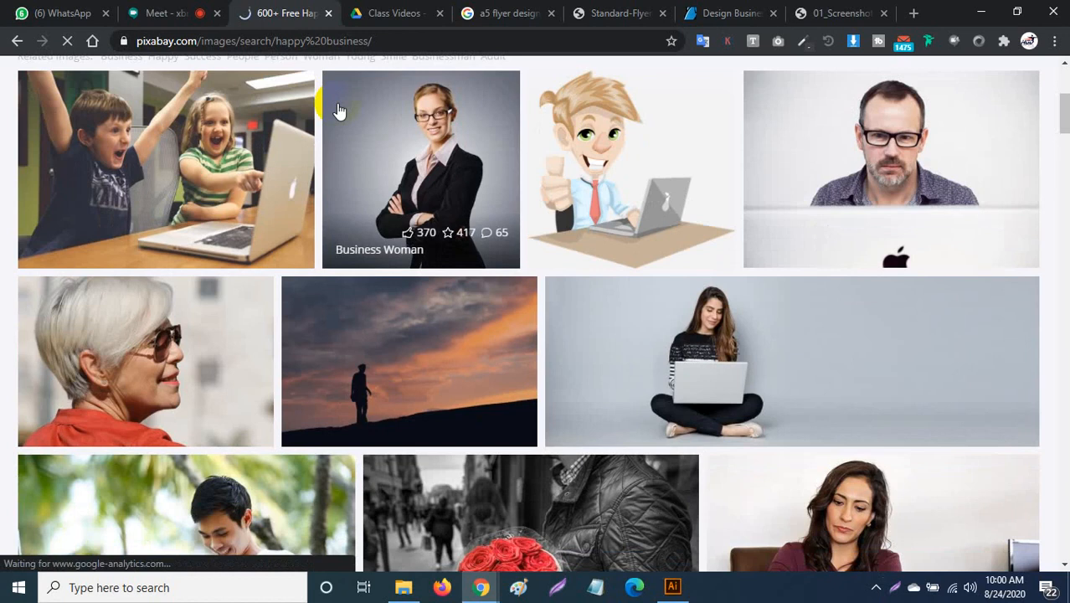
{"action": "scroll", "coordinate": [340, 111], "scroll_direction": "down", "scroll_amount": 3}
{"action": "scroll", "coordinate": [340, 112], "scroll_direction": "down", "scroll_amount": 3}
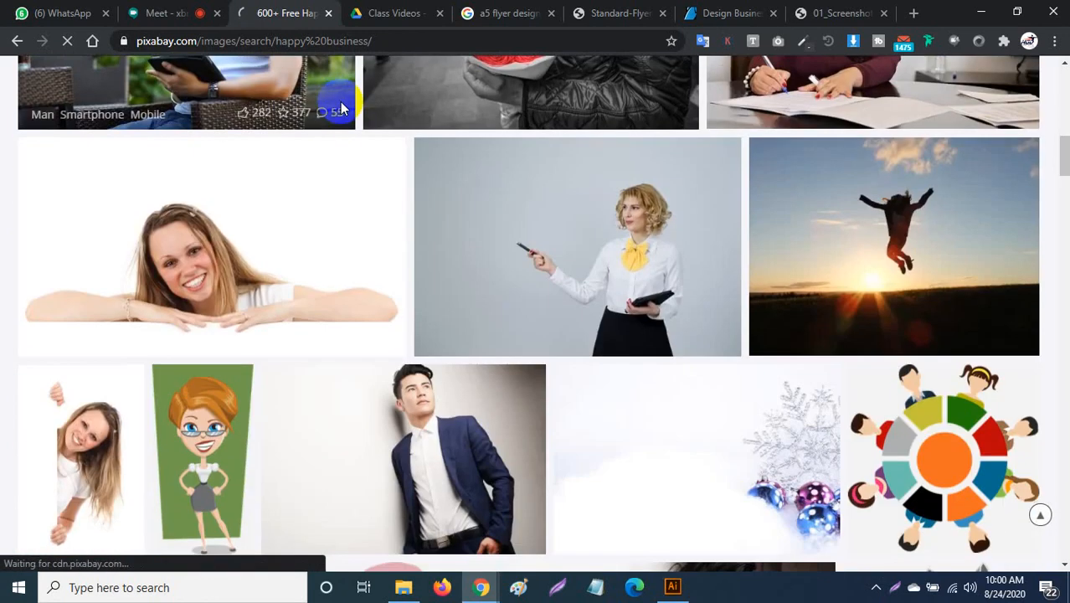
{"action": "scroll", "coordinate": [342, 112], "scroll_direction": "down", "scroll_amount": 3}
{"action": "scroll", "coordinate": [344, 111], "scroll_direction": "down", "scroll_amount": 4}
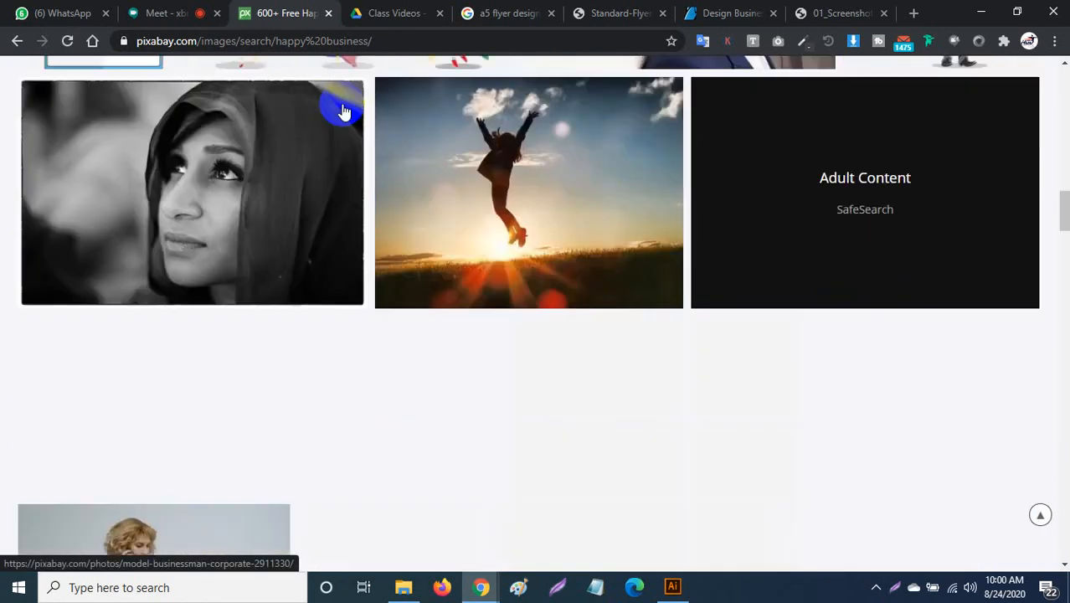
{"action": "scroll", "coordinate": [350, 101], "scroll_direction": "down", "scroll_amount": 5}
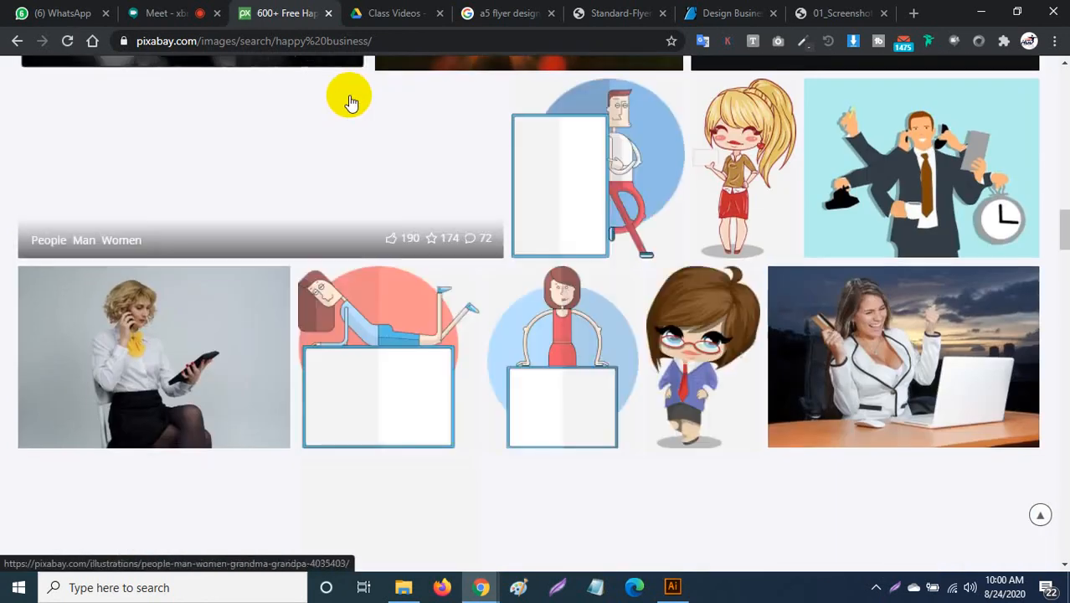
{"action": "scroll", "coordinate": [350, 102], "scroll_direction": "down", "scroll_amount": 7}
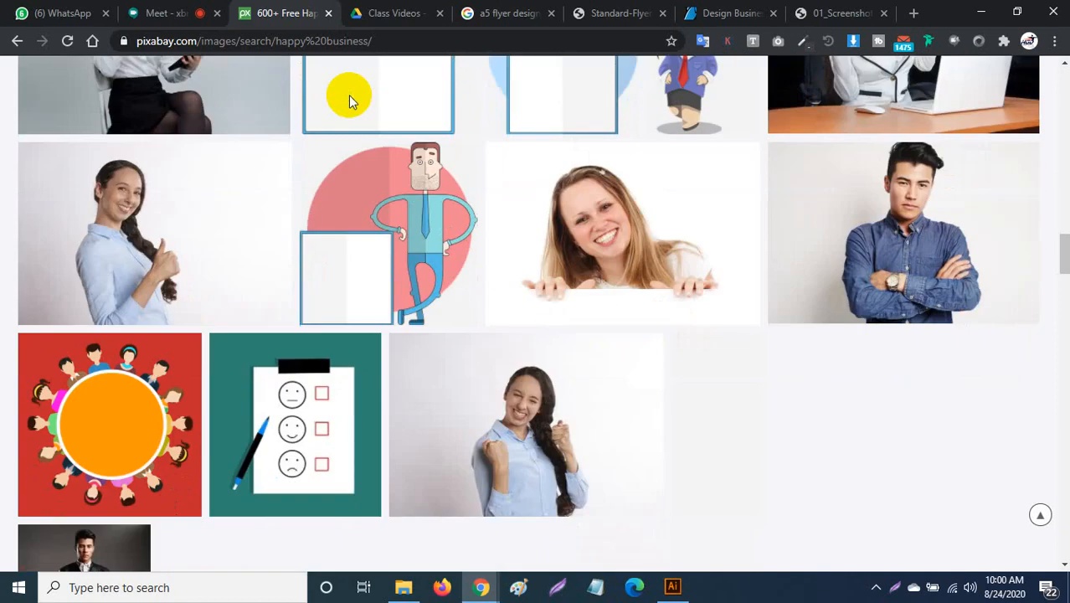
{"action": "scroll", "coordinate": [350, 102], "scroll_direction": "down", "scroll_amount": 9}
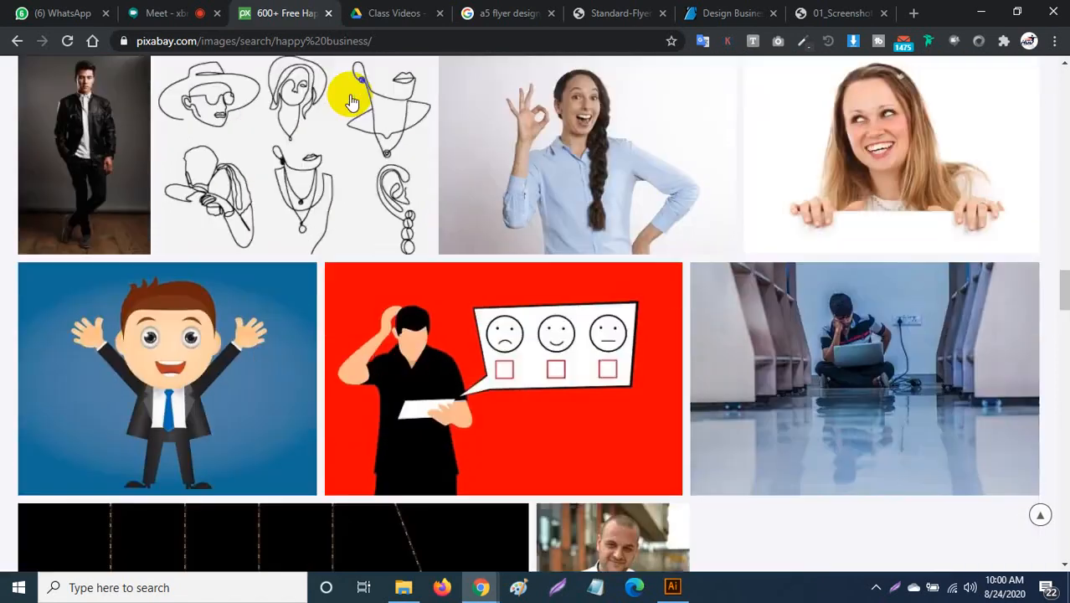
{"action": "scroll", "coordinate": [351, 101], "scroll_direction": "down", "scroll_amount": 5}
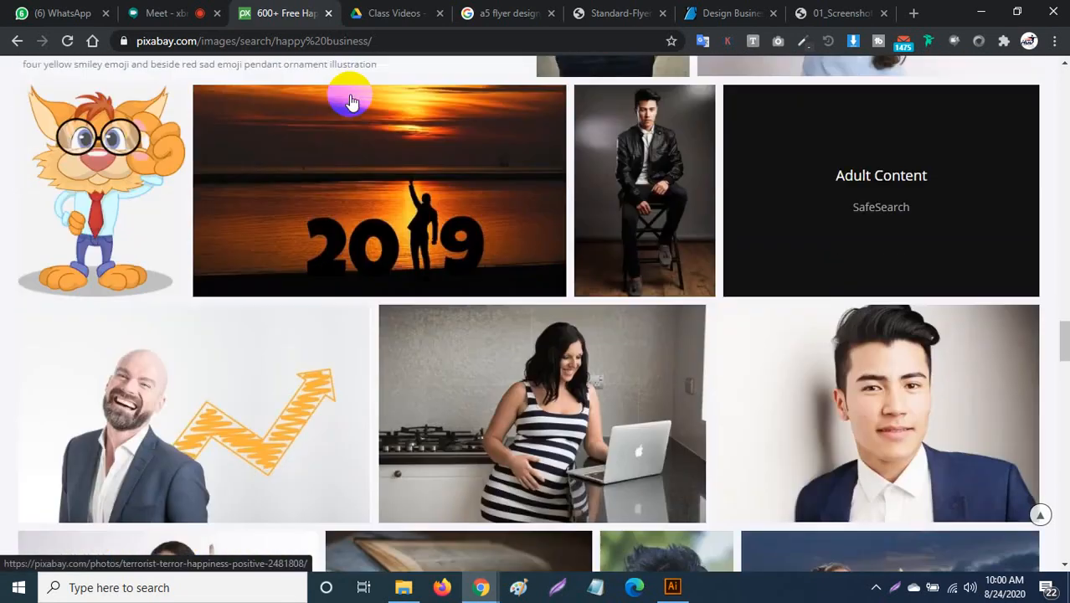
{"action": "scroll", "coordinate": [350, 102], "scroll_direction": "down", "scroll_amount": 4}
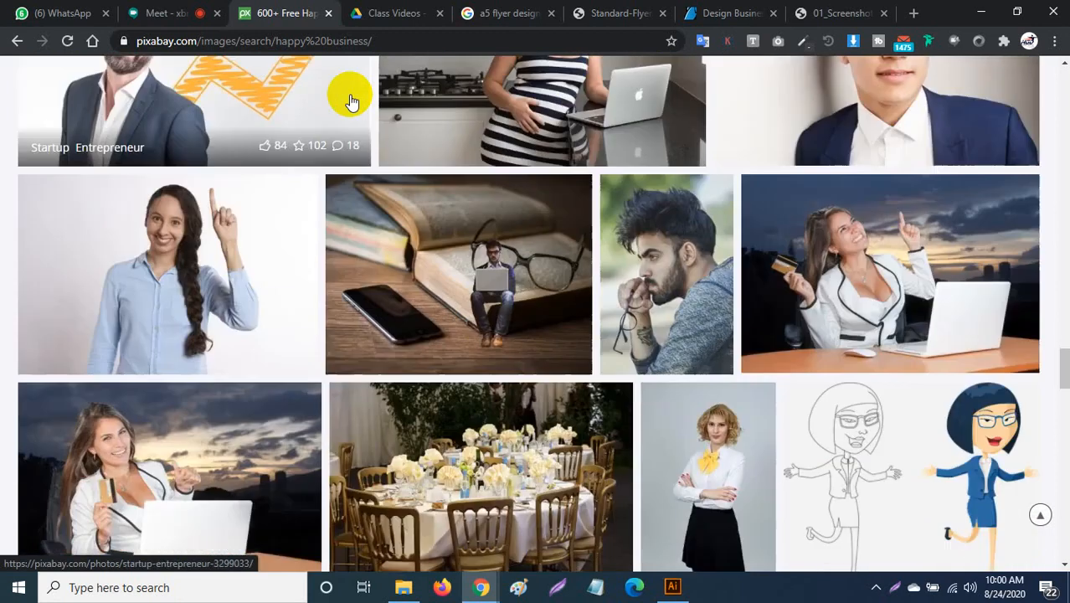
{"action": "scroll", "coordinate": [350, 101], "scroll_direction": "down", "scroll_amount": 7}
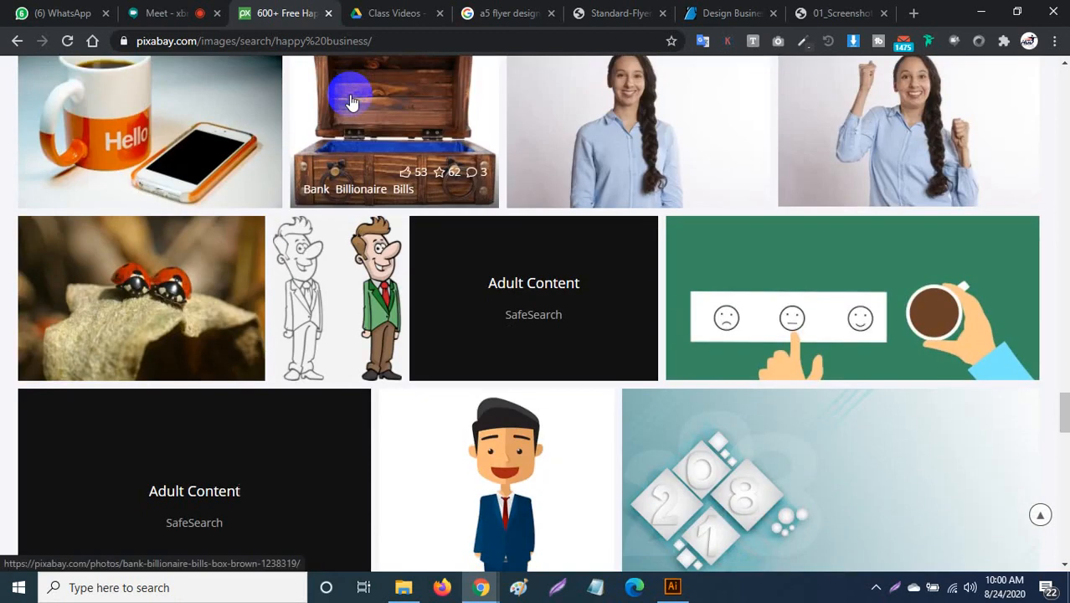
{"action": "scroll", "coordinate": [350, 102], "scroll_direction": "down", "scroll_amount": 10}
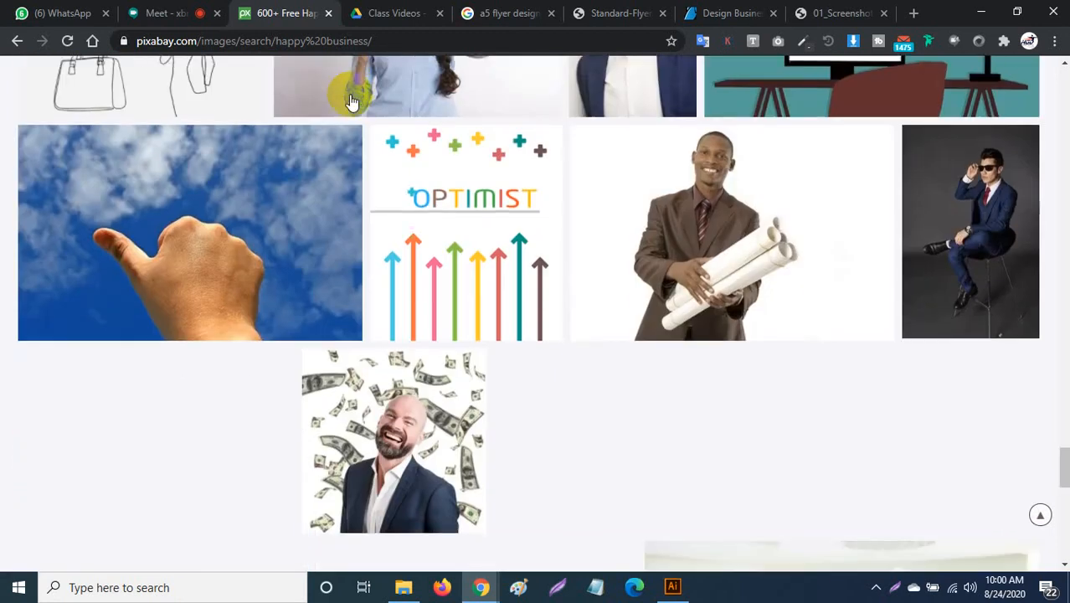
{"action": "scroll", "coordinate": [350, 101], "scroll_direction": "down", "scroll_amount": 7}
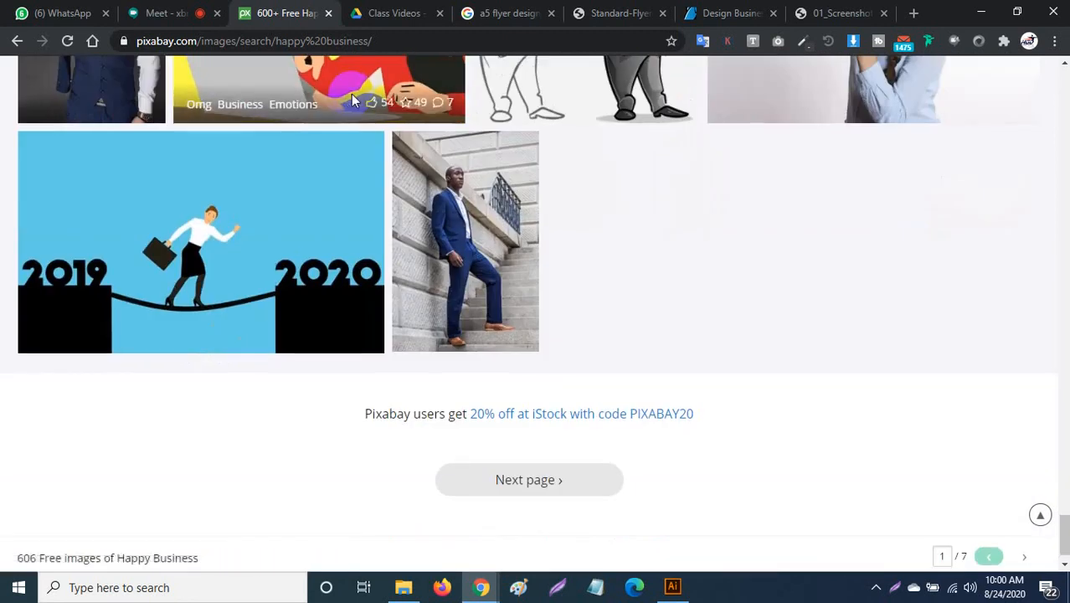
{"action": "left_click_drag", "start_coordinate": [1065, 526], "coordinate": [1062, 66]}
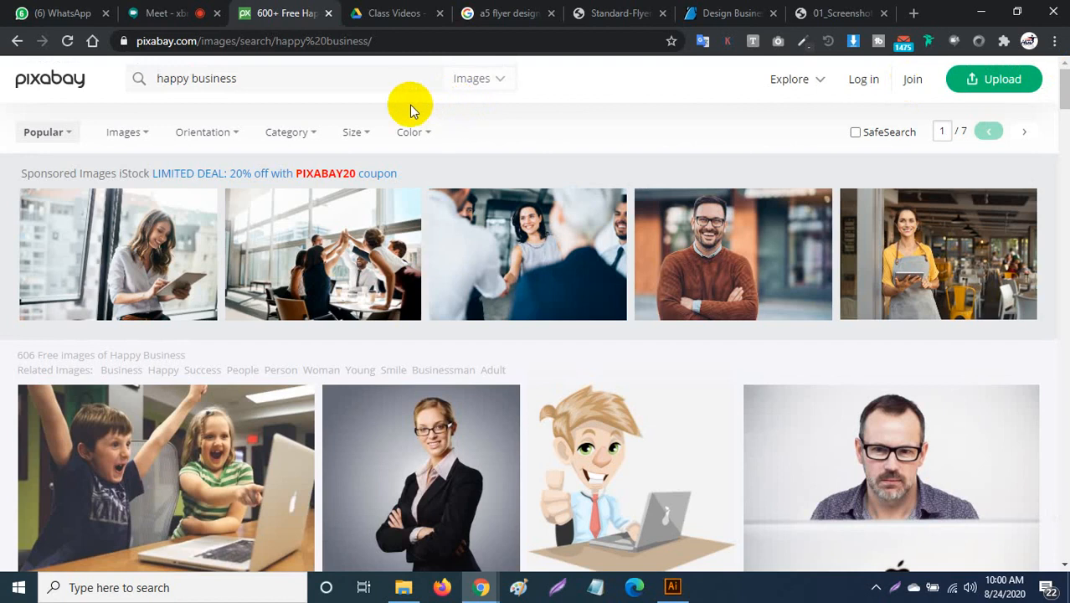
Step: Switch to Illustrator to check the people photo in the reference flyer, and return to the Pixabay page
{"action": "left_click", "coordinate": [673, 588]}
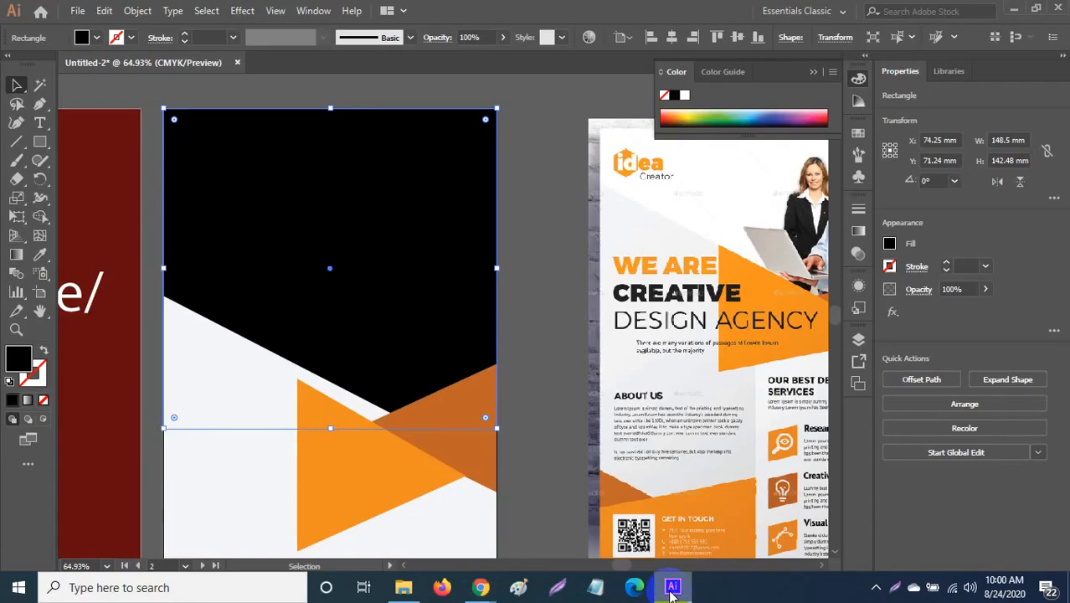
{"action": "left_click_drag", "start_coordinate": [696, 457], "coordinate": [503, 472]}
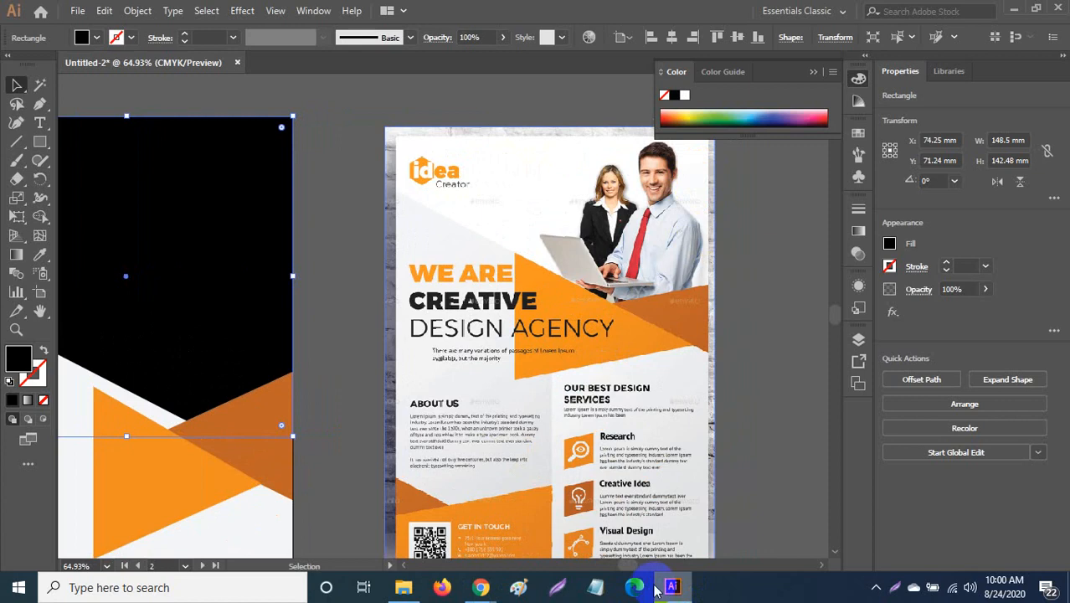
{"action": "mouse_move", "coordinate": [490, 593]}
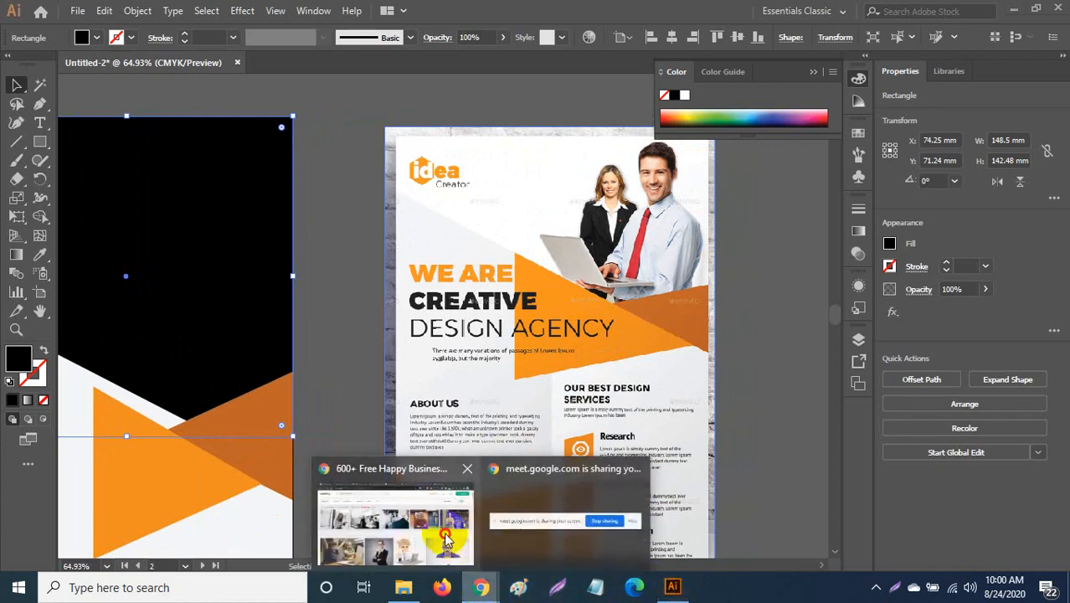
{"action": "left_click", "coordinate": [465, 452]}
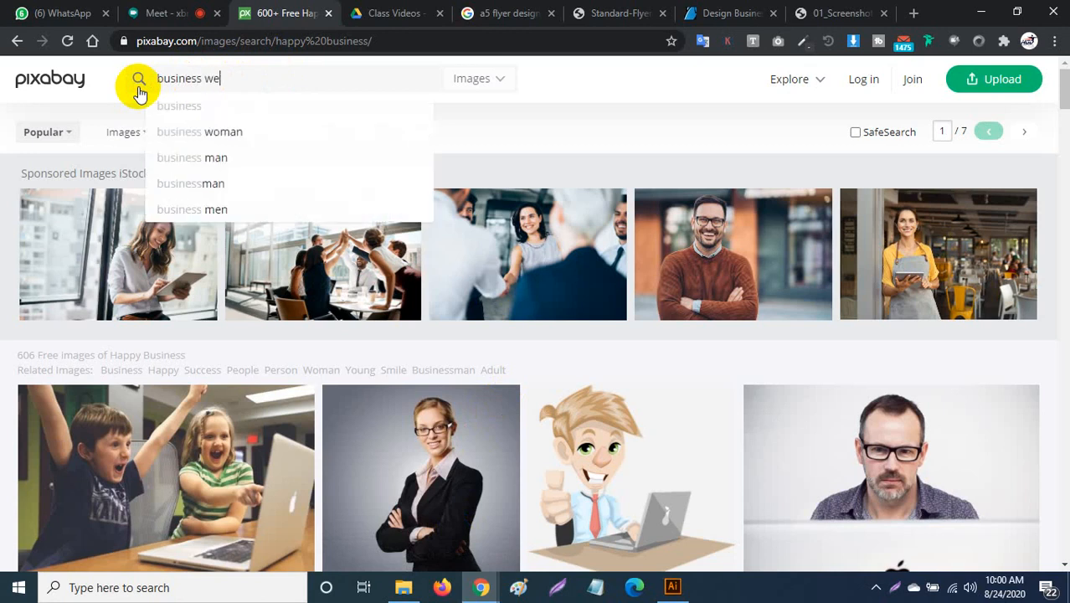
Step: Search the Pixabay images for "business welcom" and look through the results for a suitable photo
{"action": "type", "text": "\\"}
{"action": "key", "text": "Return"}
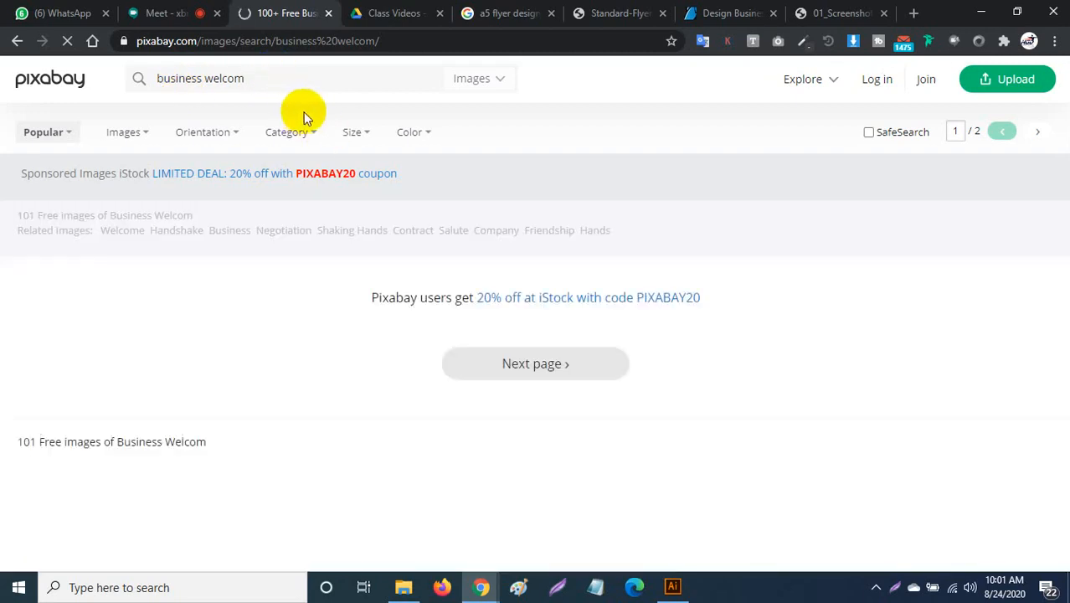
{"action": "scroll", "coordinate": [402, 222], "scroll_direction": "down", "scroll_amount": 4}
{"action": "scroll", "coordinate": [402, 222], "scroll_direction": "down", "scroll_amount": 10}
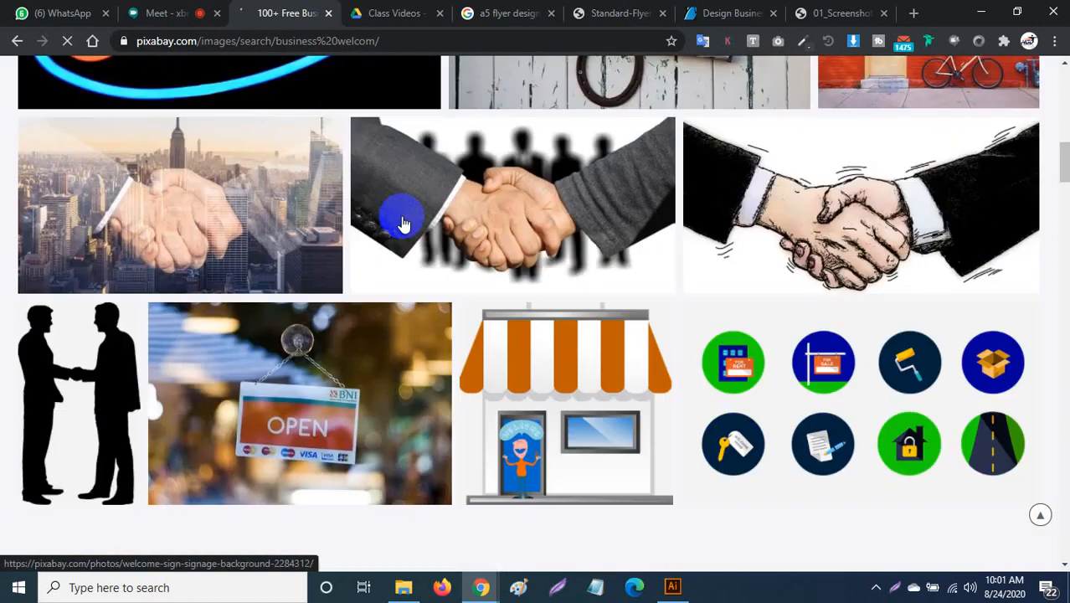
{"action": "scroll", "coordinate": [403, 224], "scroll_direction": "down", "scroll_amount": 5}
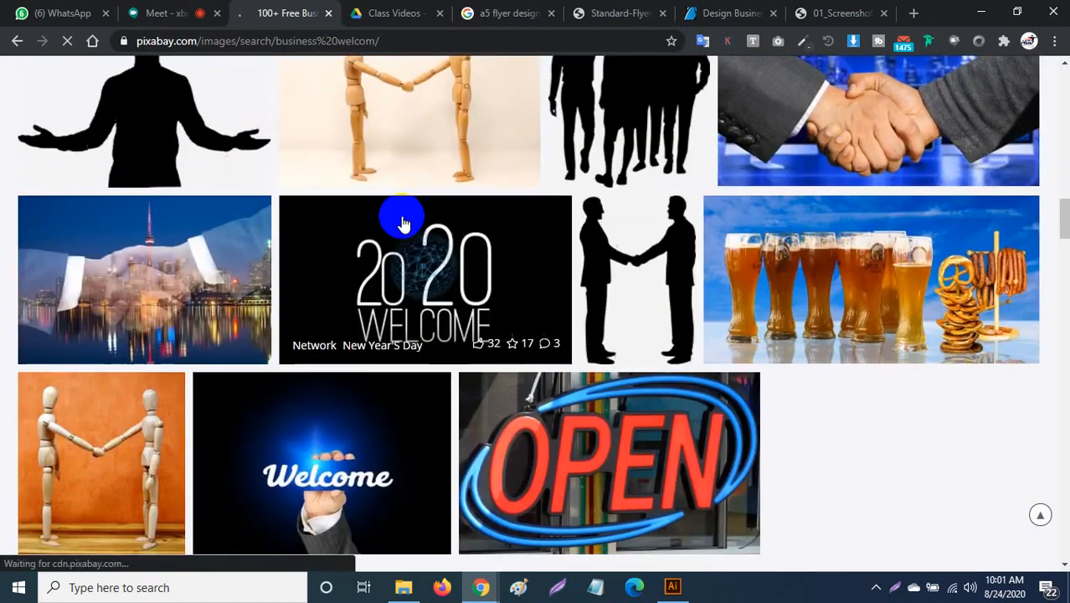
{"action": "scroll", "coordinate": [402, 222], "scroll_direction": "down", "scroll_amount": 3}
{"action": "scroll", "coordinate": [402, 222], "scroll_direction": "up", "scroll_amount": 5}
{"action": "scroll", "coordinate": [402, 220], "scroll_direction": "up", "scroll_amount": 15}
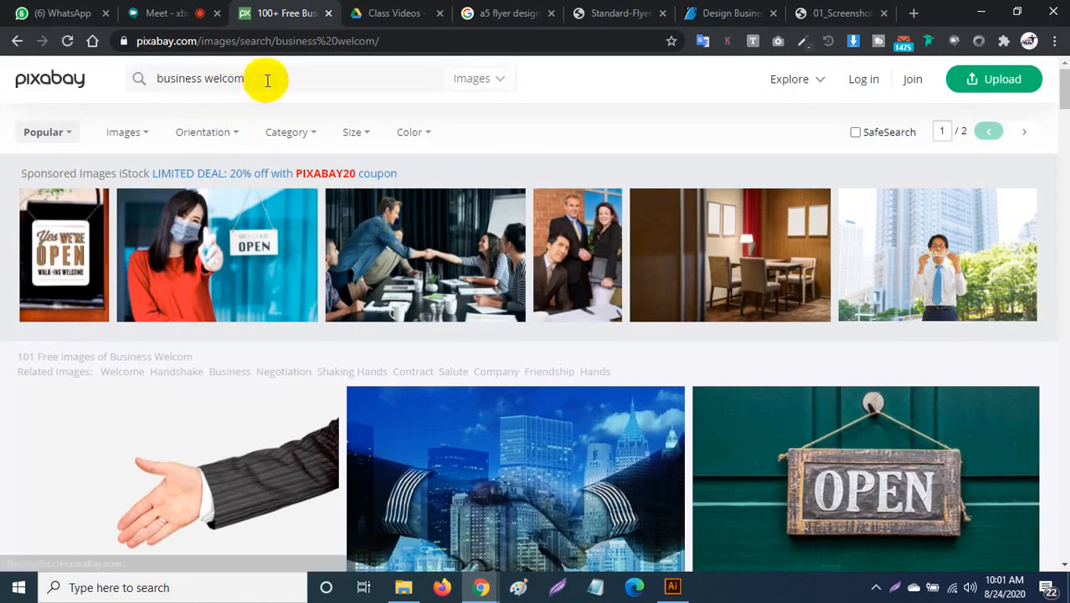
Step: Change the image search to "business team" and look through the first results for a suitable photo
{"action": "left_click_drag", "start_coordinate": [267, 80], "coordinate": [220, 84]}
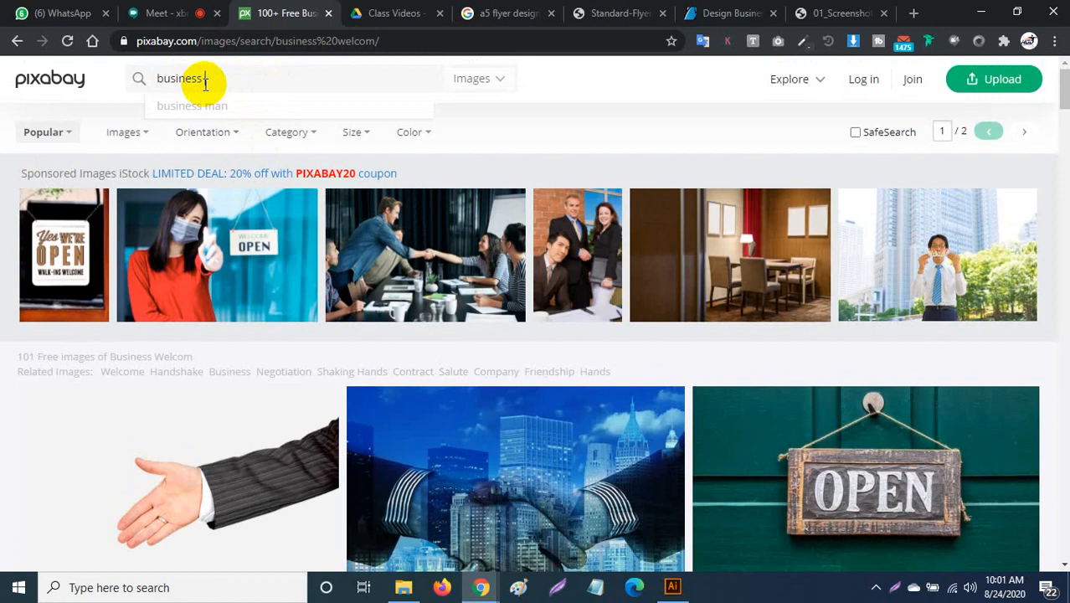
{"action": "type", "text": "team"}
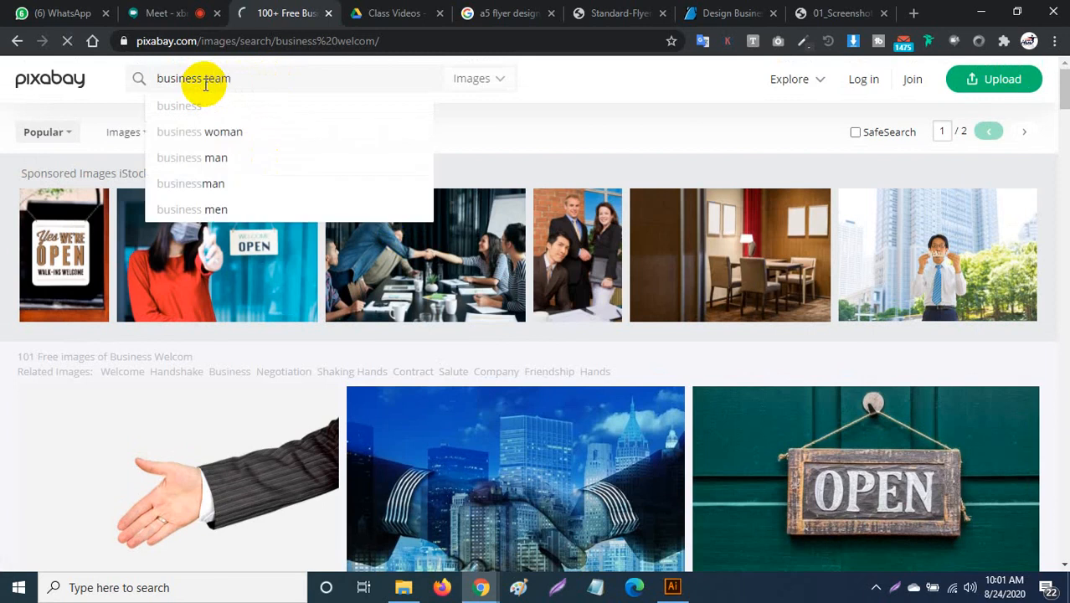
{"action": "left_click", "coordinate": [297, 103]}
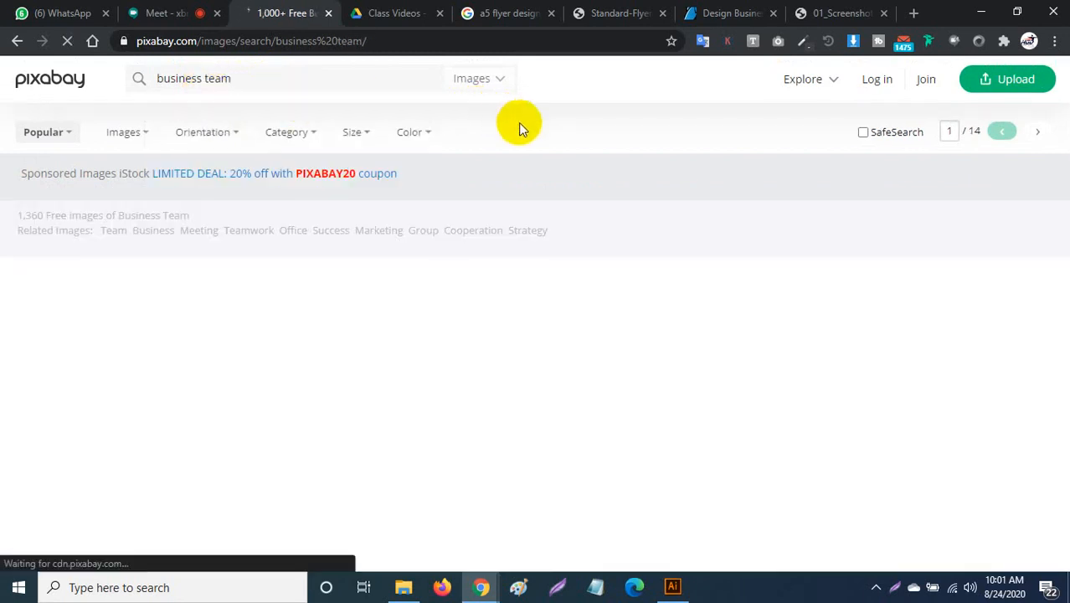
{"action": "scroll", "coordinate": [526, 124], "scroll_direction": "down", "scroll_amount": 5}
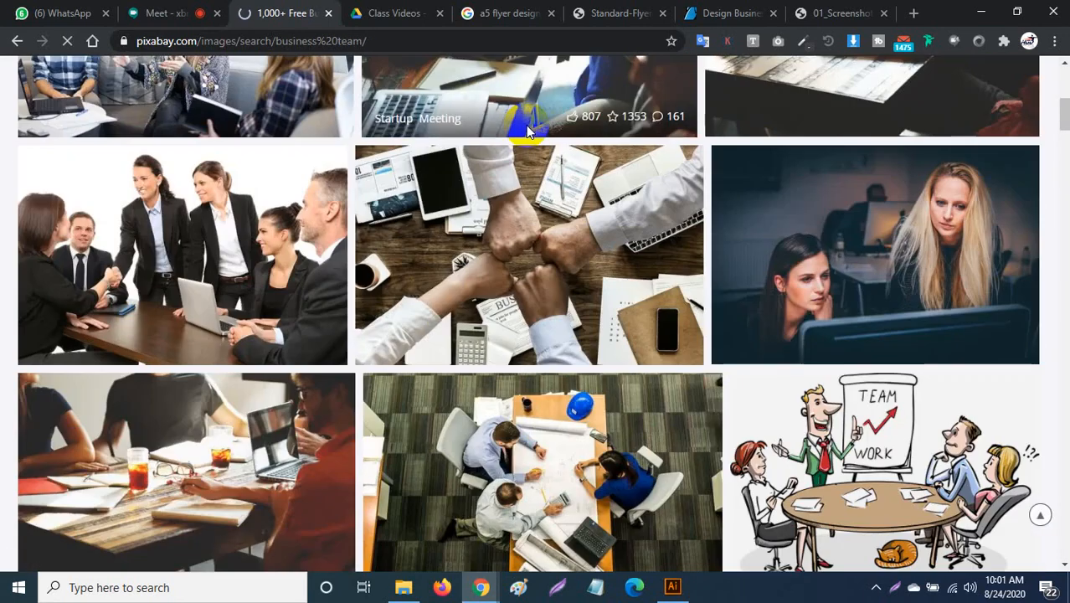
{"action": "scroll", "coordinate": [526, 125], "scroll_direction": "down", "scroll_amount": 2}
{"action": "scroll", "coordinate": [526, 128], "scroll_direction": "down", "scroll_amount": 2}
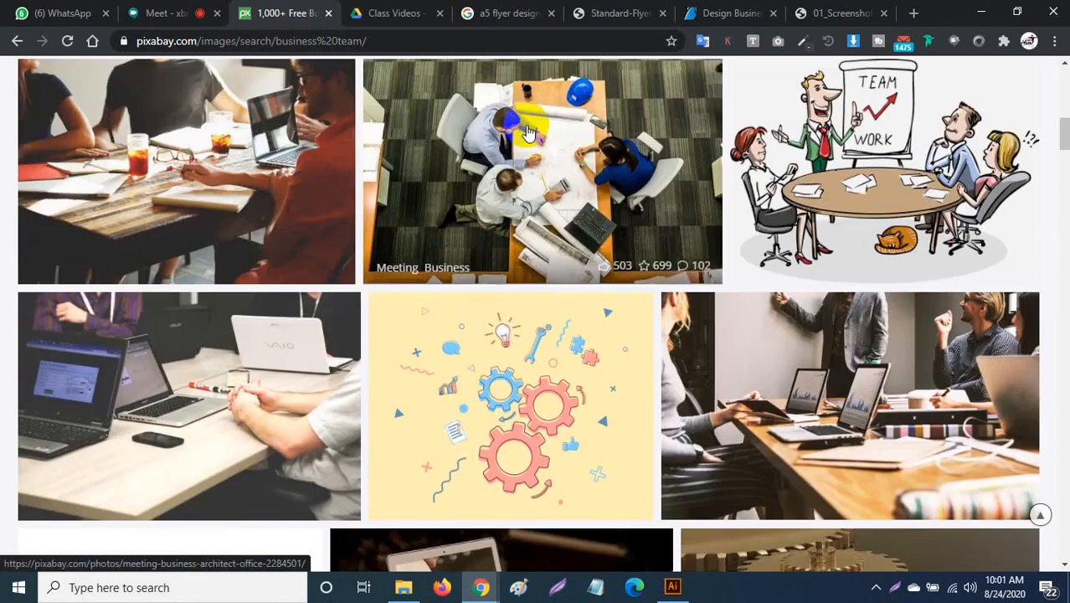
{"action": "scroll", "coordinate": [526, 130], "scroll_direction": "down", "scroll_amount": 10}
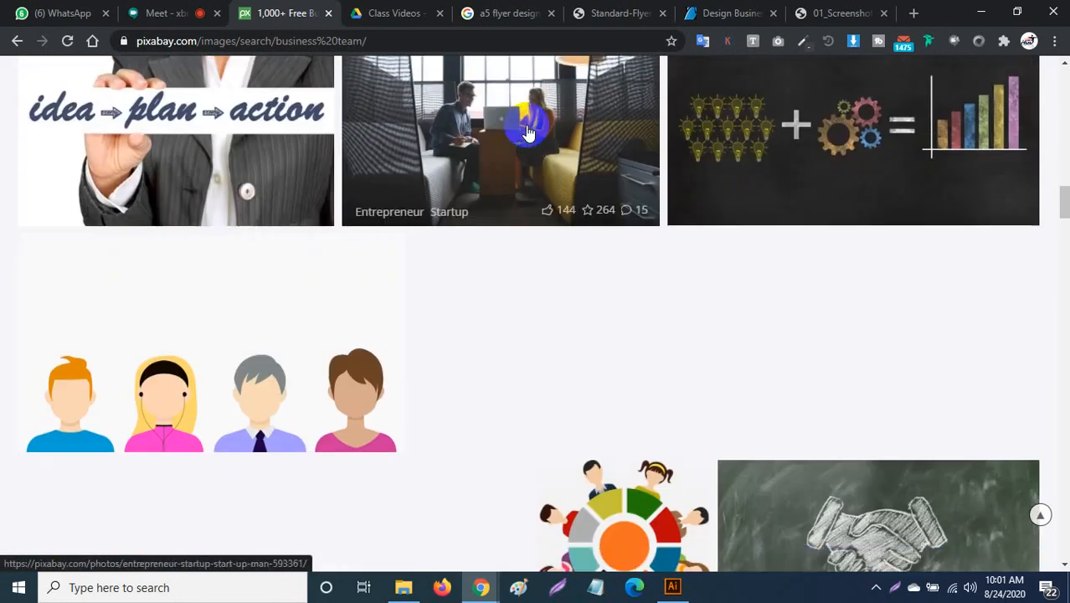
{"action": "scroll", "coordinate": [526, 134], "scroll_direction": "down", "scroll_amount": 12}
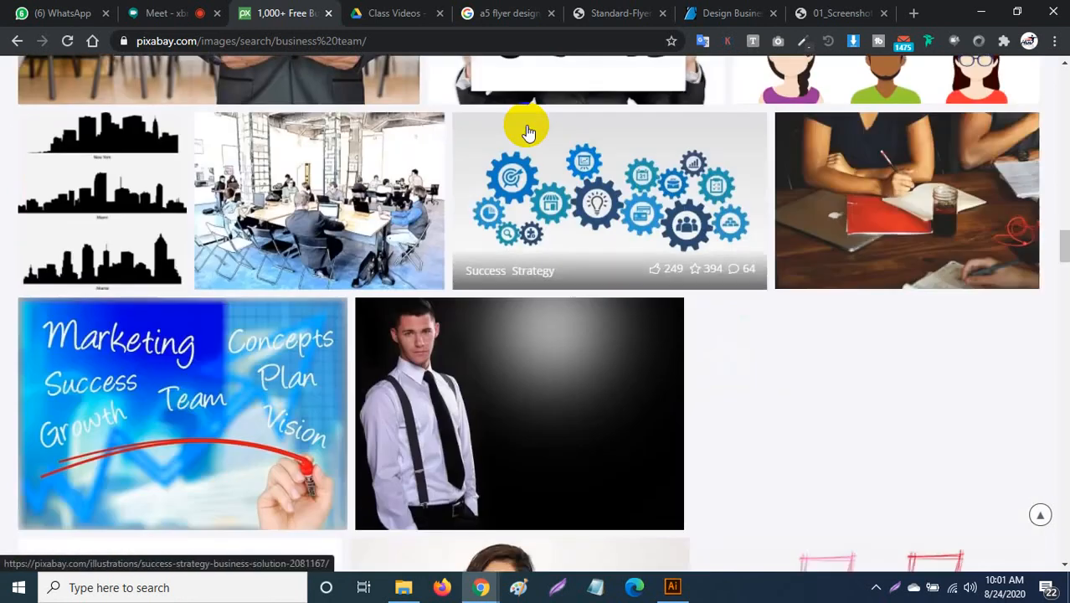
Step: Look through the remaining business team results and open the photo of the five-person corporate team on a white background
{"action": "scroll", "coordinate": [528, 131], "scroll_direction": "down", "scroll_amount": 10}
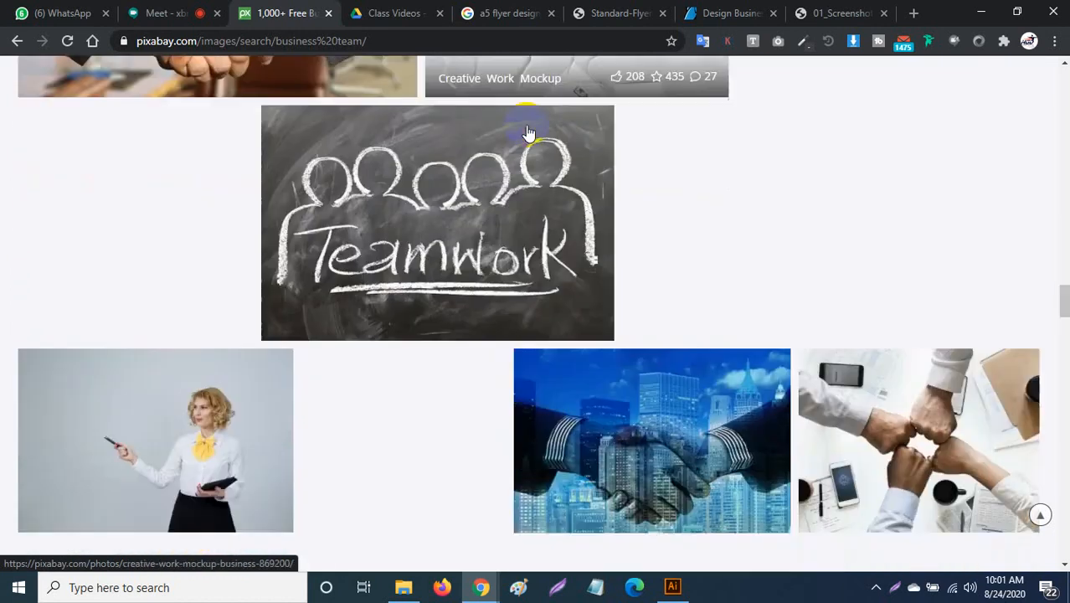
{"action": "scroll", "coordinate": [528, 131], "scroll_direction": "down", "scroll_amount": 10}
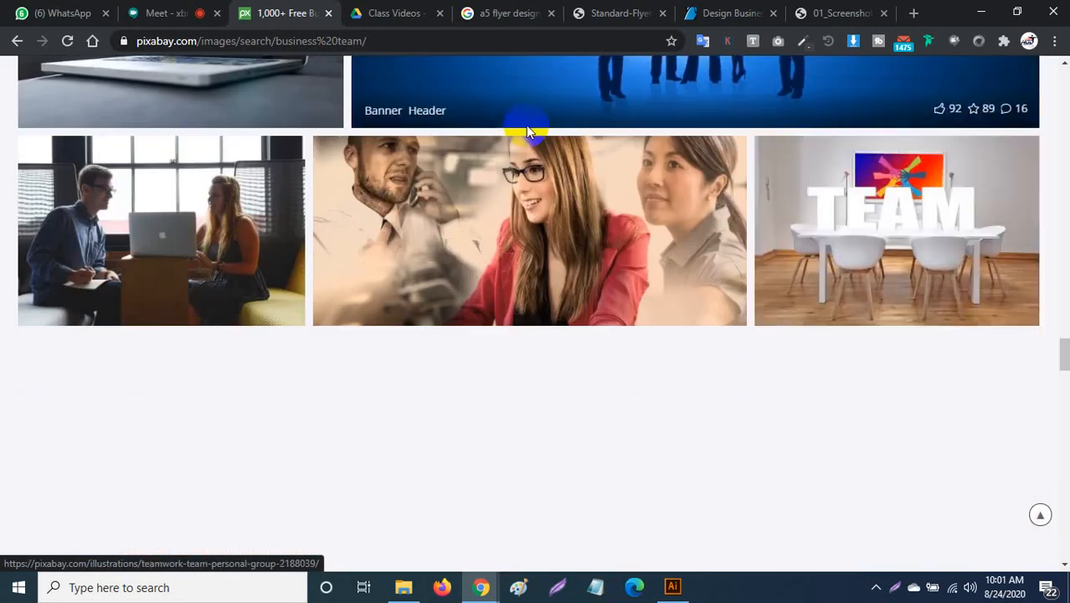
{"action": "scroll", "coordinate": [527, 131], "scroll_direction": "down", "scroll_amount": 6}
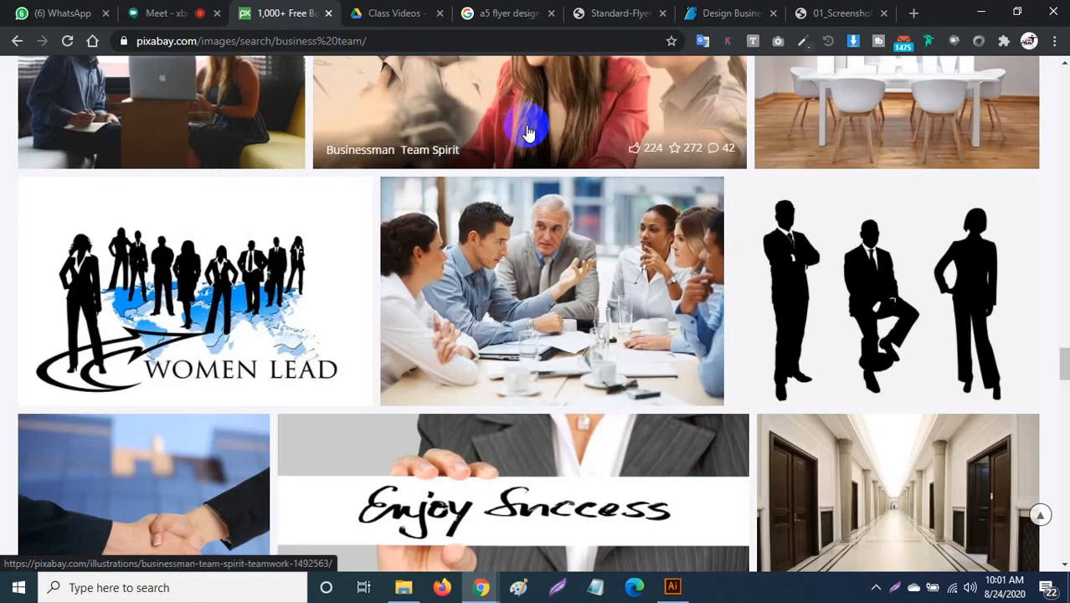
{"action": "scroll", "coordinate": [527, 132], "scroll_direction": "down", "scroll_amount": 2}
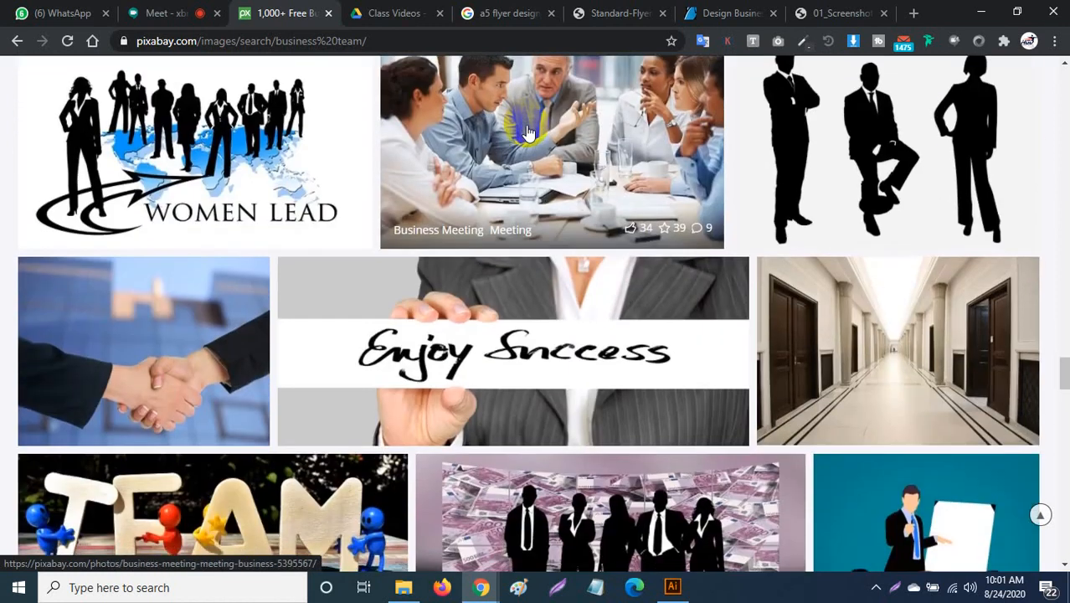
{"action": "scroll", "coordinate": [528, 131], "scroll_direction": "down", "scroll_amount": 8}
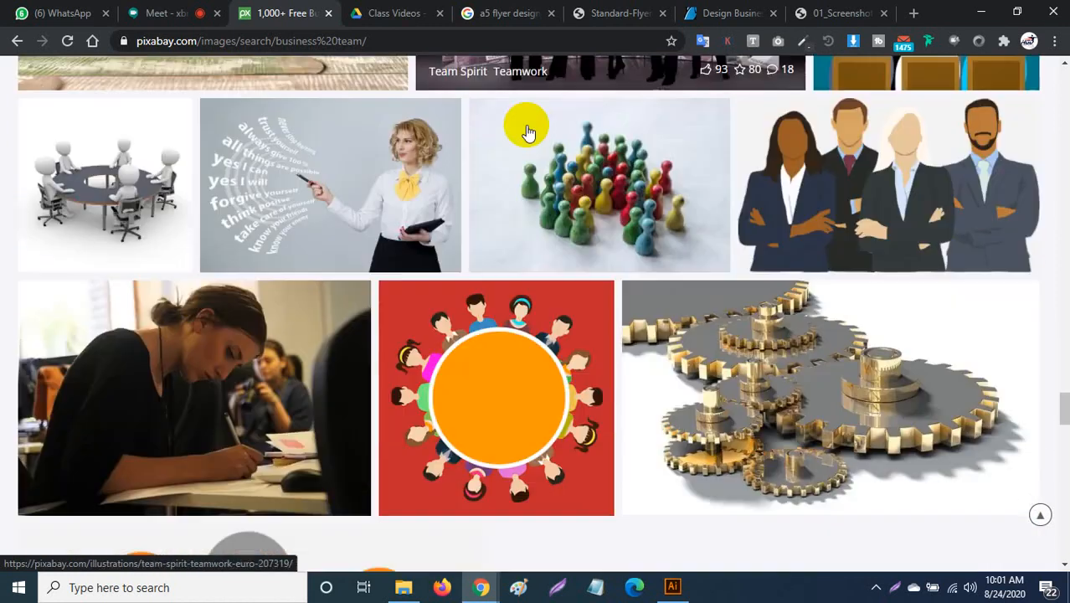
{"action": "scroll", "coordinate": [526, 125], "scroll_direction": "down", "scroll_amount": 8}
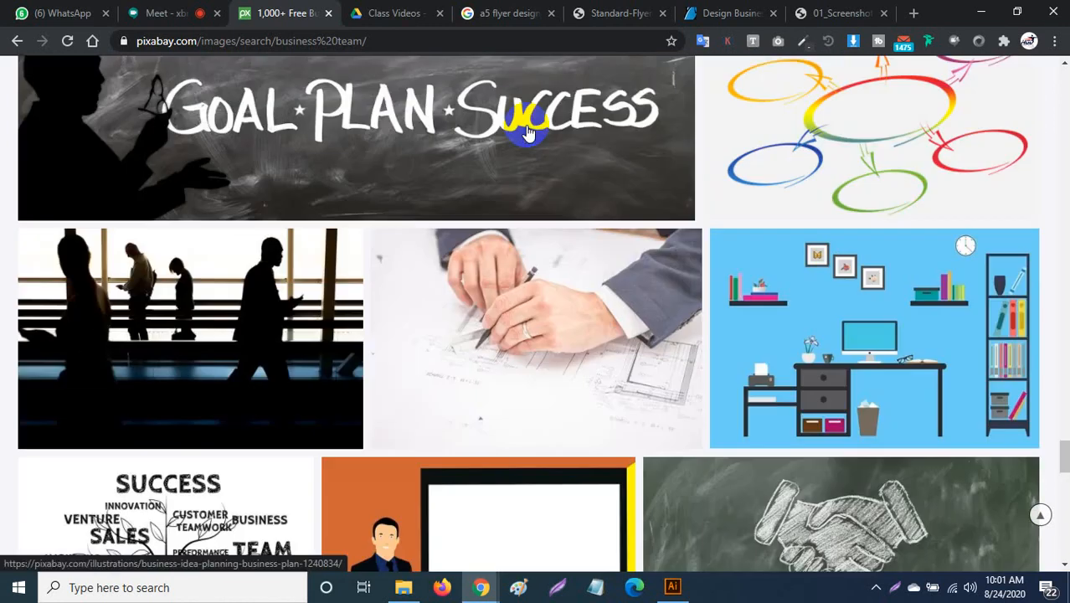
{"action": "scroll", "coordinate": [526, 133], "scroll_direction": "down", "scroll_amount": 8}
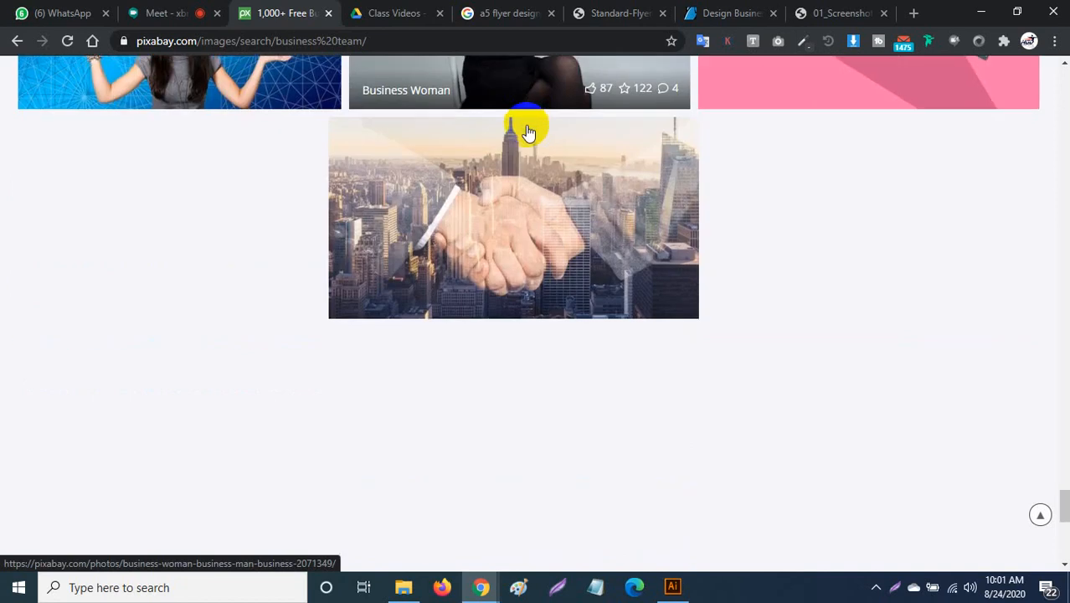
{"action": "scroll", "coordinate": [526, 132], "scroll_direction": "down", "scroll_amount": 1}
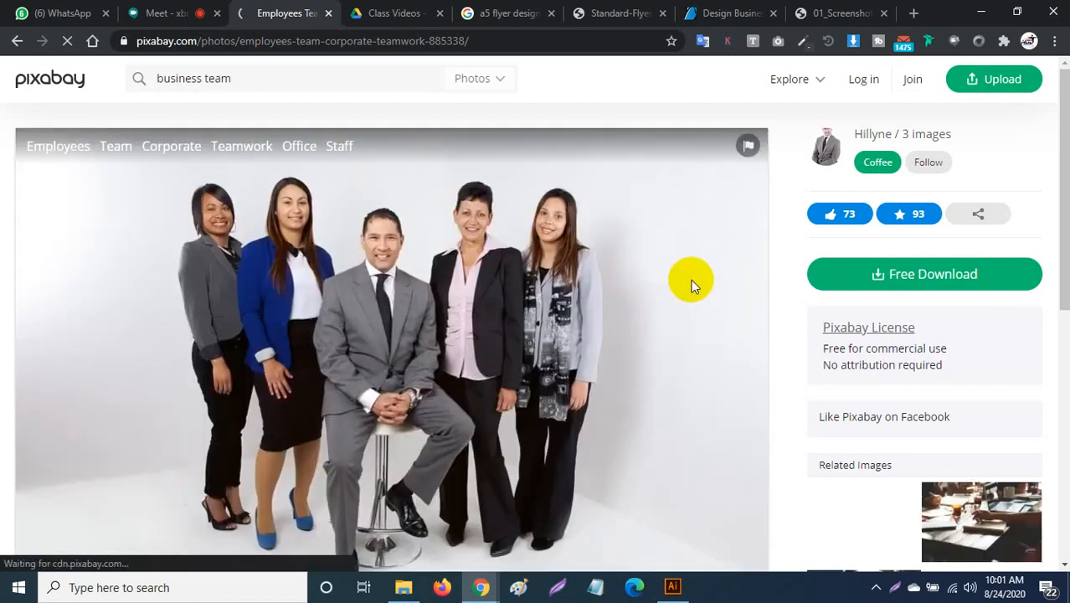
Step: Open the team photo's corporate, teamwork, employees, staff, work and workplace tags in separate browser tabs
{"action": "scroll", "coordinate": [691, 284], "scroll_direction": "down", "scroll_amount": 6}
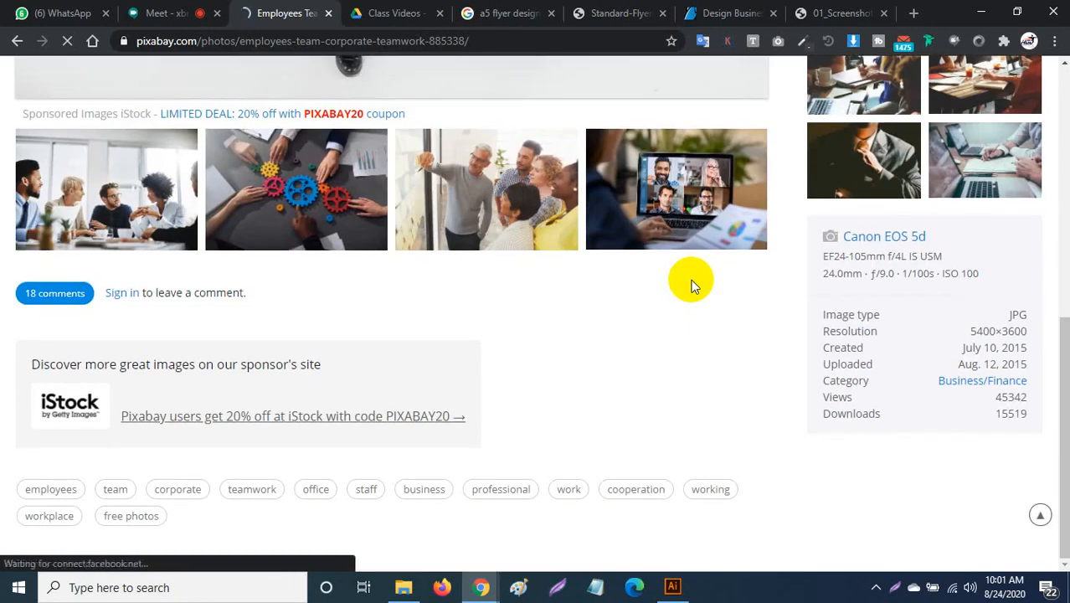
{"action": "middle_click", "coordinate": [186, 493]}
{"action": "middle_click", "coordinate": [262, 492]}
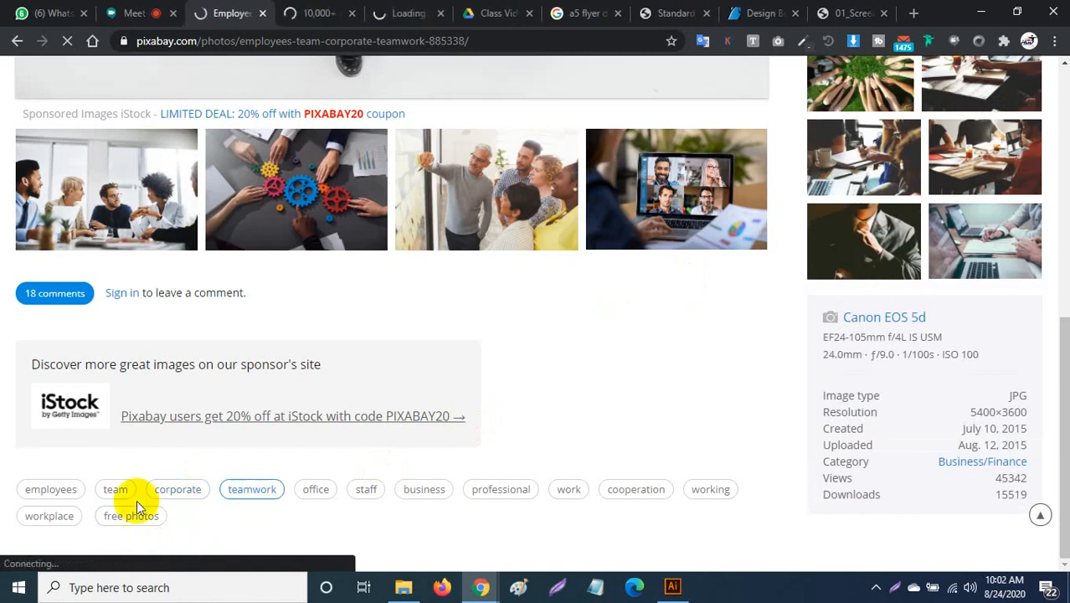
{"action": "middle_click", "coordinate": [36, 494]}
{"action": "middle_click", "coordinate": [366, 495]}
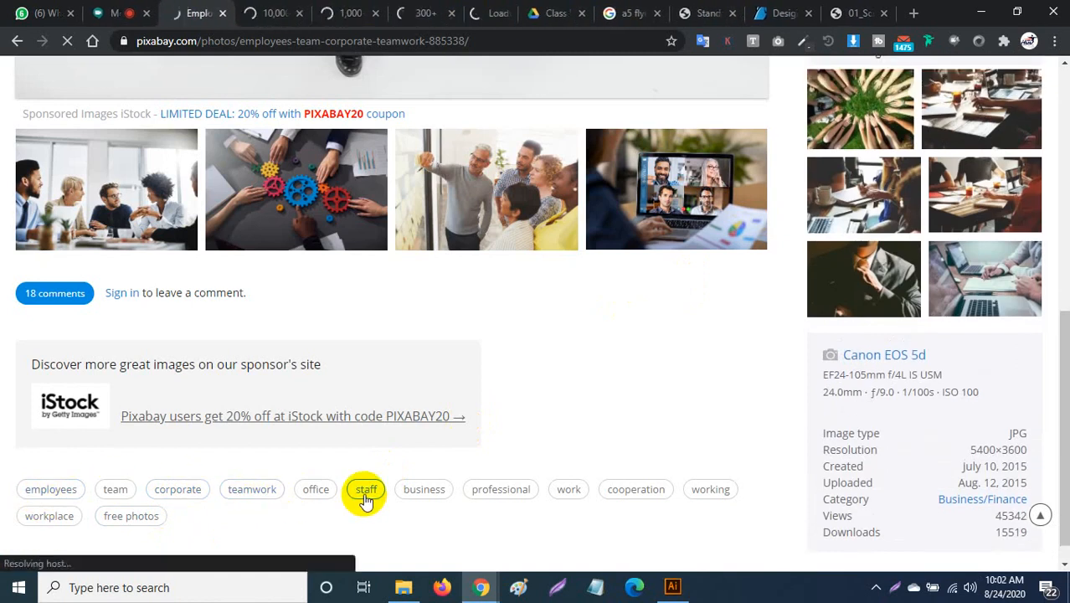
{"action": "middle_click", "coordinate": [569, 493]}
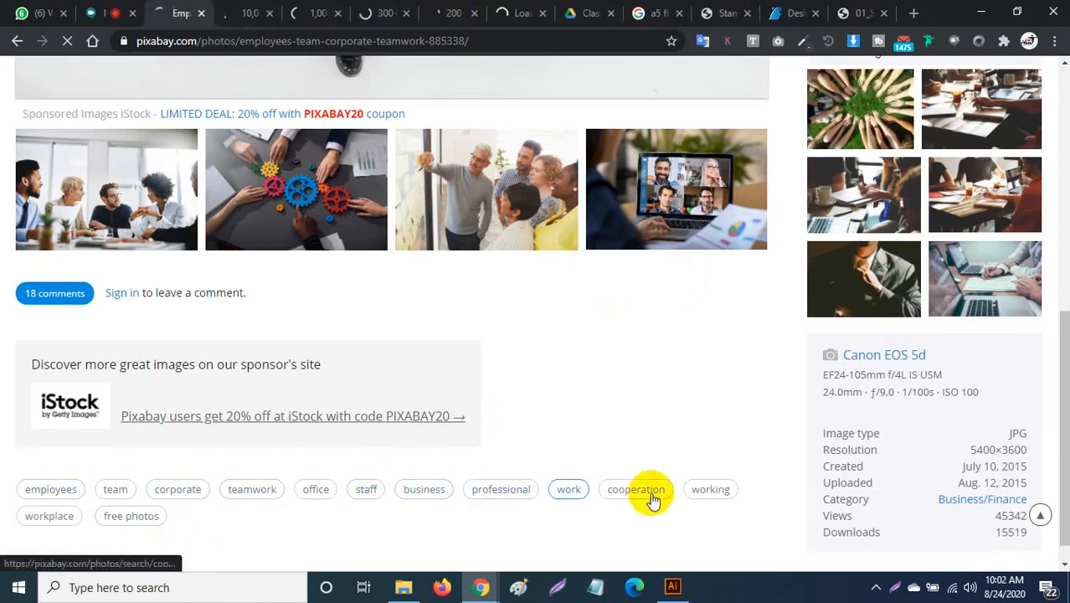
{"action": "middle_click", "coordinate": [50, 516]}
{"action": "scroll", "coordinate": [492, 292], "scroll_direction": "up", "scroll_amount": 10}
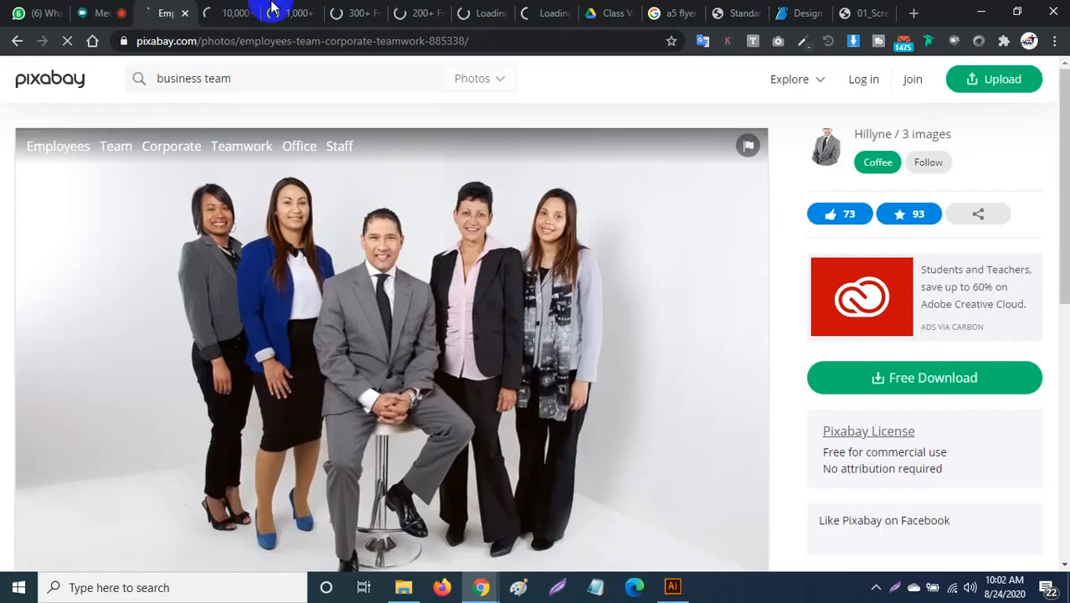
Step: Examine the corporate photo results for a suitable picture of business people
{"action": "left_click", "coordinate": [230, 10]}
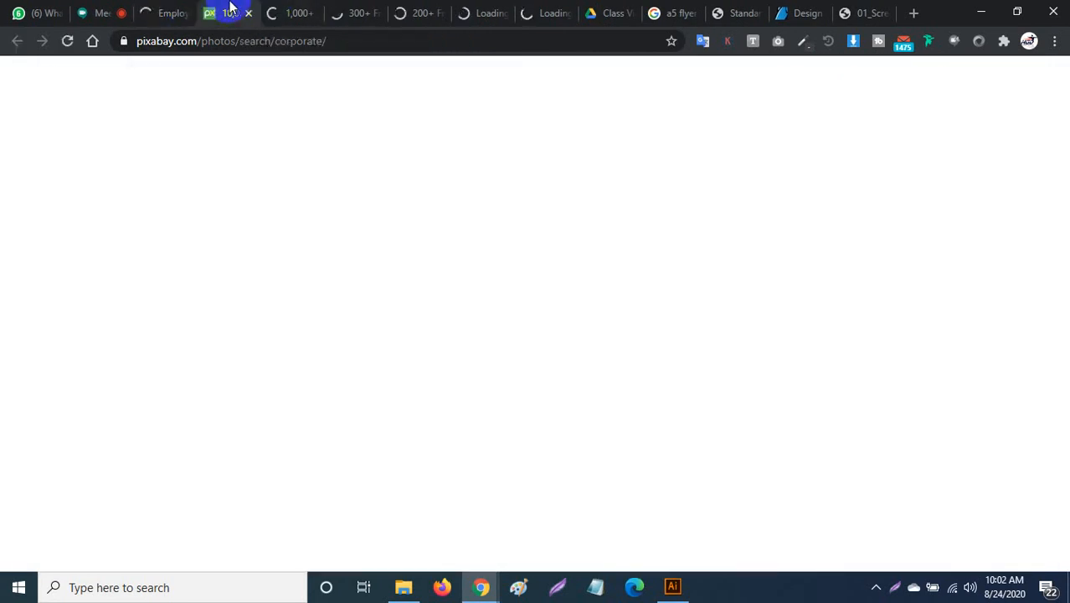
{"action": "scroll", "coordinate": [512, 289], "scroll_direction": "down", "scroll_amount": 10}
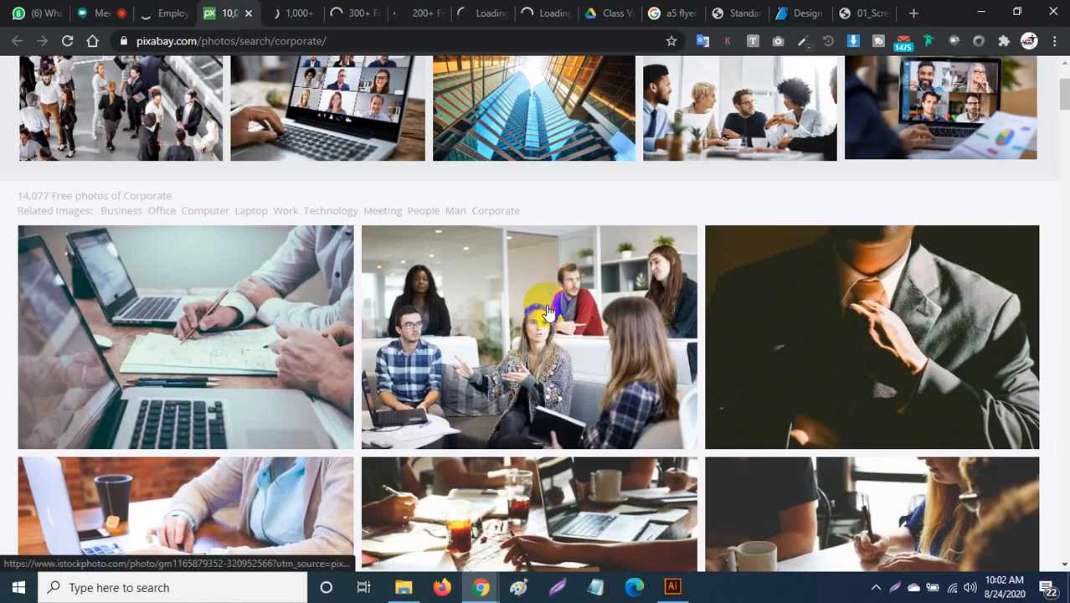
{"action": "scroll", "coordinate": [556, 315], "scroll_direction": "down", "scroll_amount": 1}
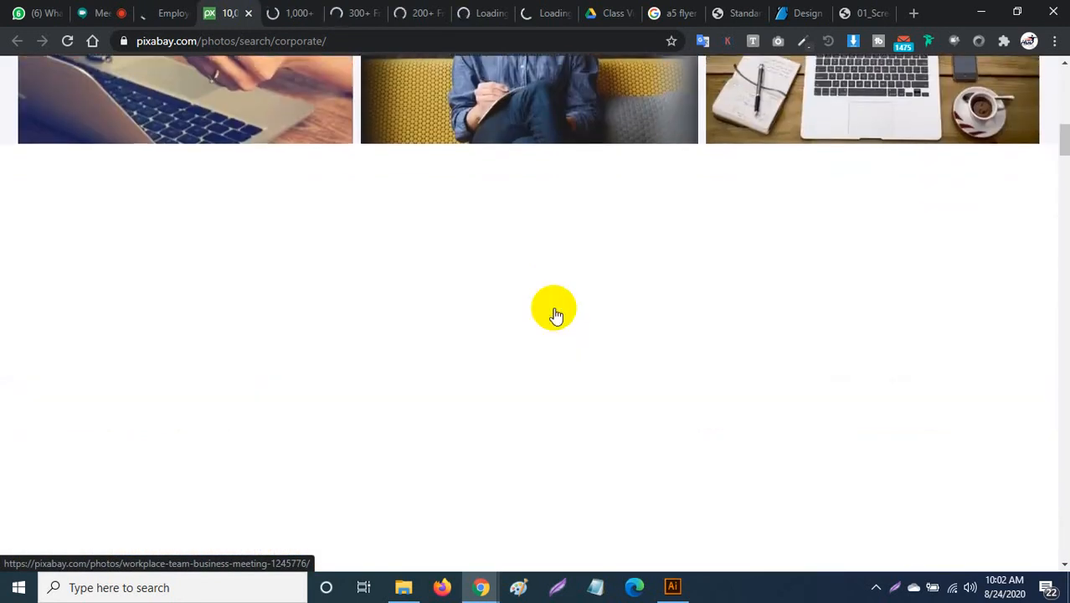
{"action": "scroll", "coordinate": [555, 315], "scroll_direction": "down", "scroll_amount": 3}
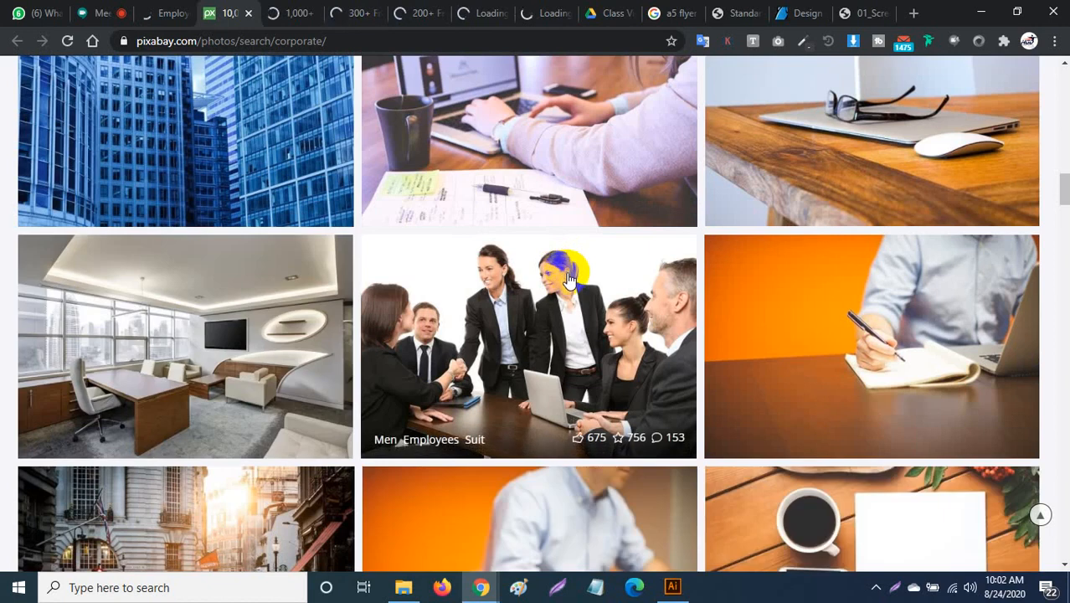
{"action": "scroll", "coordinate": [569, 281], "scroll_direction": "down", "scroll_amount": 2}
{"action": "scroll", "coordinate": [569, 286], "scroll_direction": "down", "scroll_amount": 10}
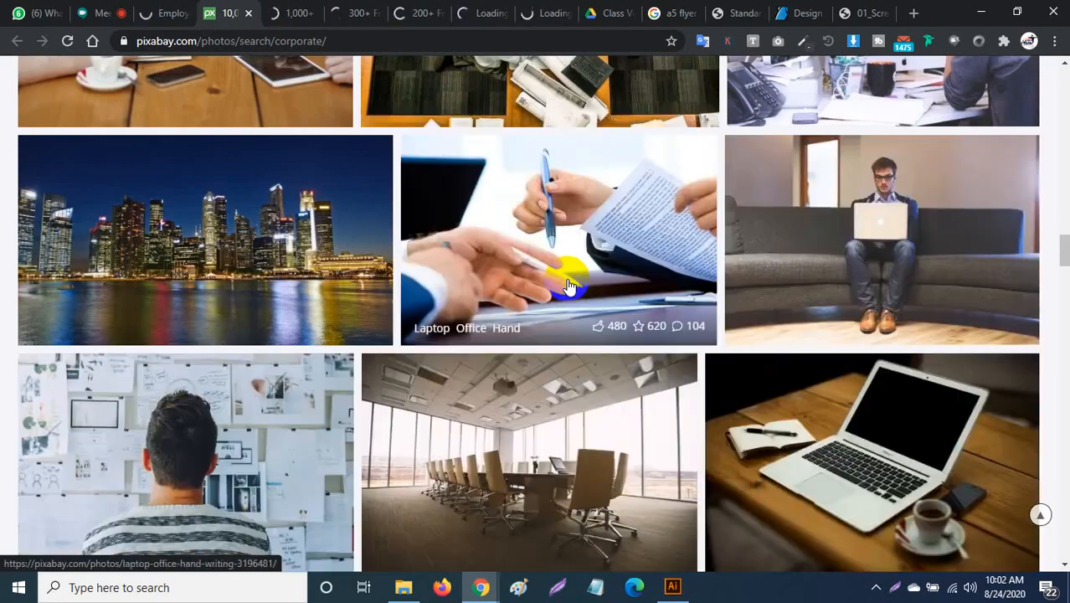
{"action": "scroll", "coordinate": [569, 287], "scroll_direction": "down", "scroll_amount": 7}
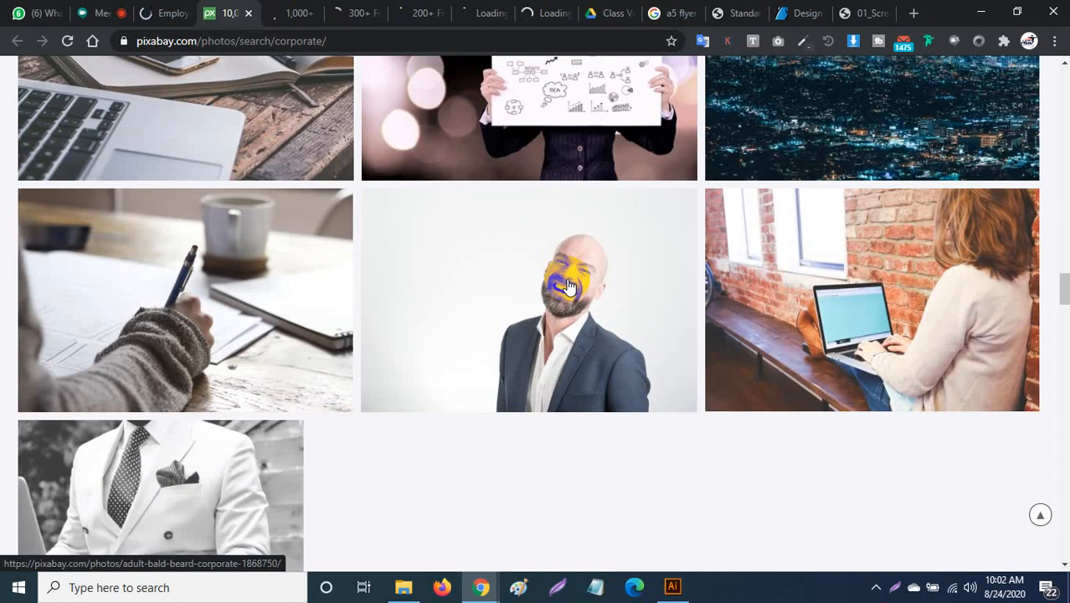
{"action": "scroll", "coordinate": [569, 287], "scroll_direction": "down", "scroll_amount": 7}
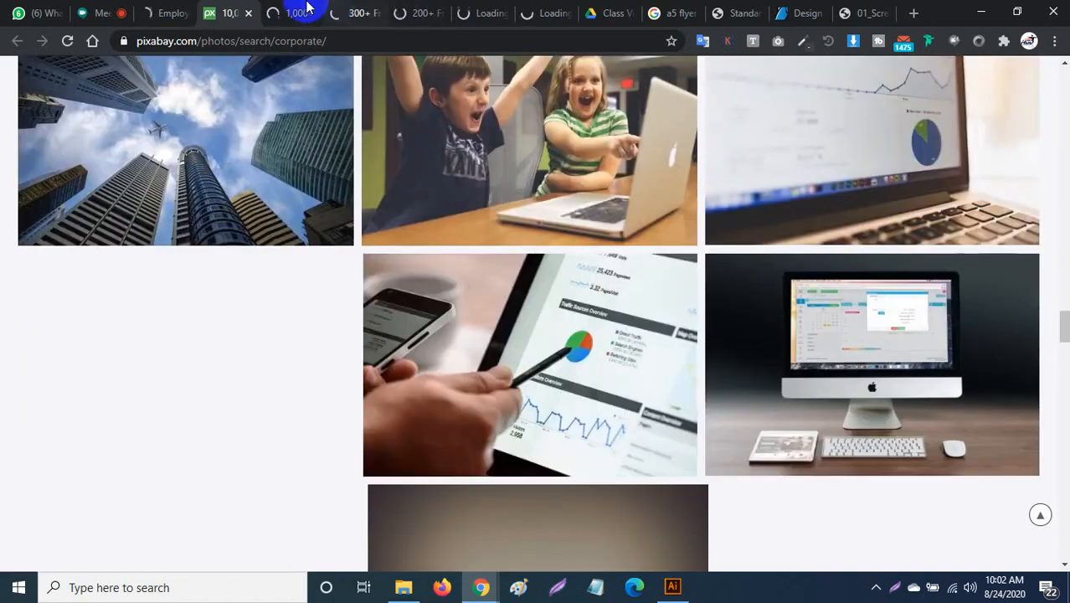
Step: Switch to the teamwork photo results and look through them for a suitable group picture
{"action": "left_click", "coordinate": [291, 10]}
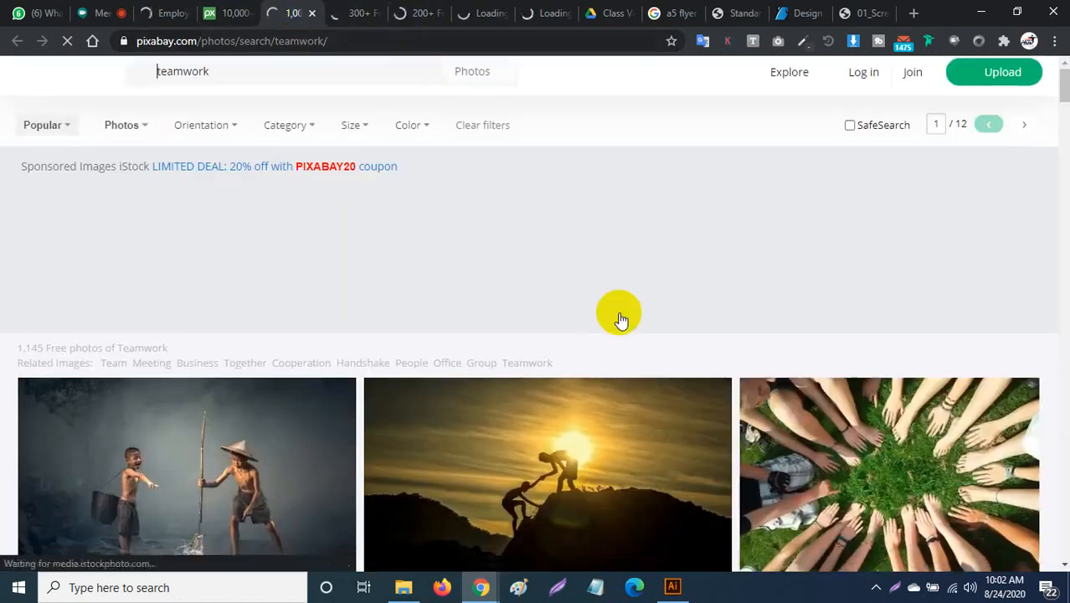
{"action": "scroll", "coordinate": [621, 321], "scroll_direction": "down", "scroll_amount": 8}
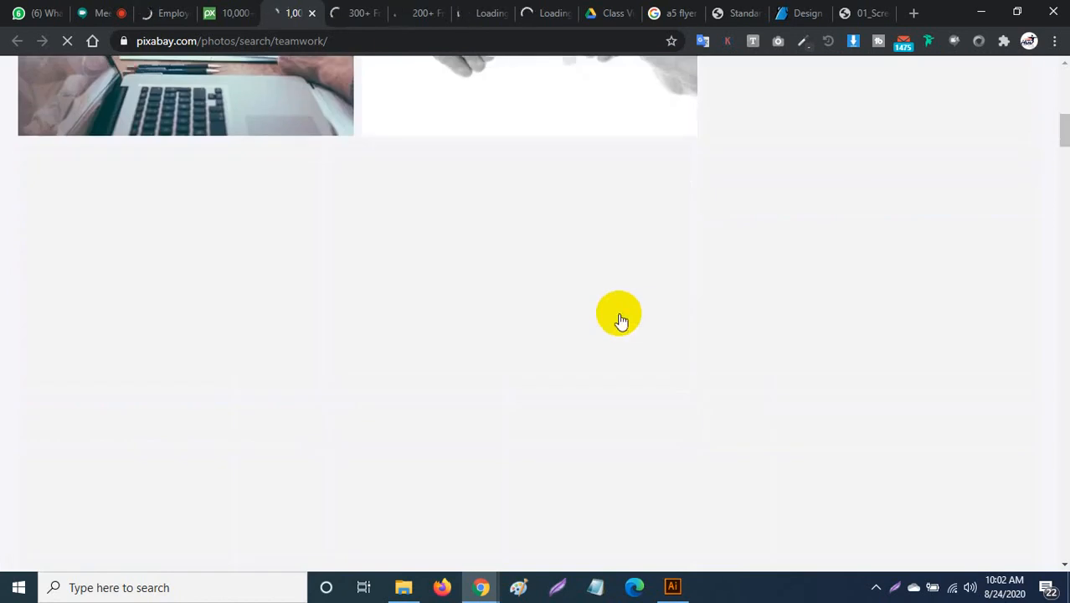
{"action": "scroll", "coordinate": [630, 326], "scroll_direction": "down", "scroll_amount": 1}
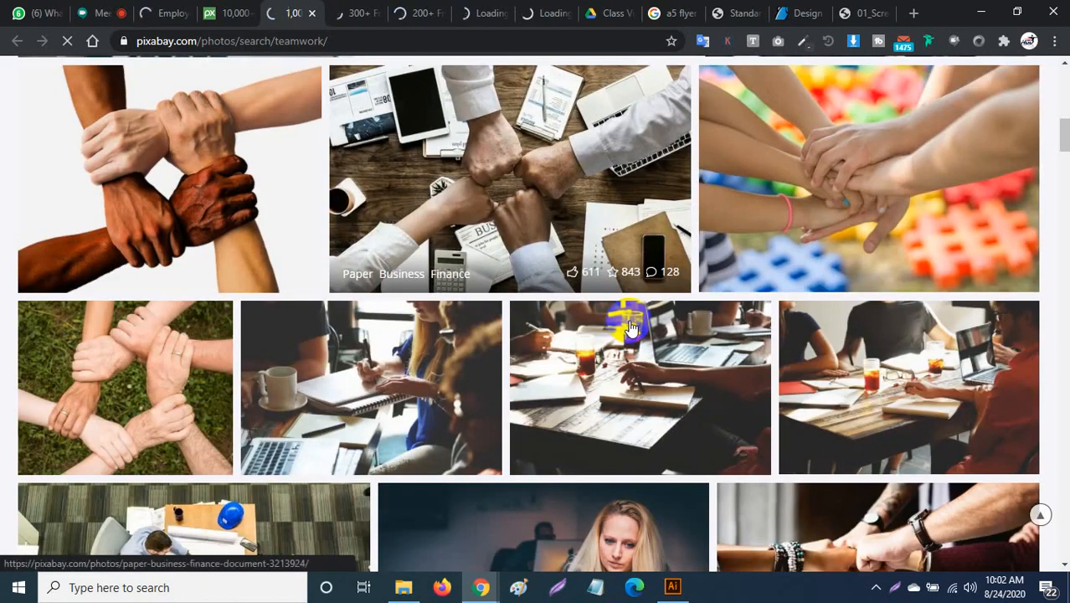
{"action": "scroll", "coordinate": [629, 327], "scroll_direction": "down", "scroll_amount": 7}
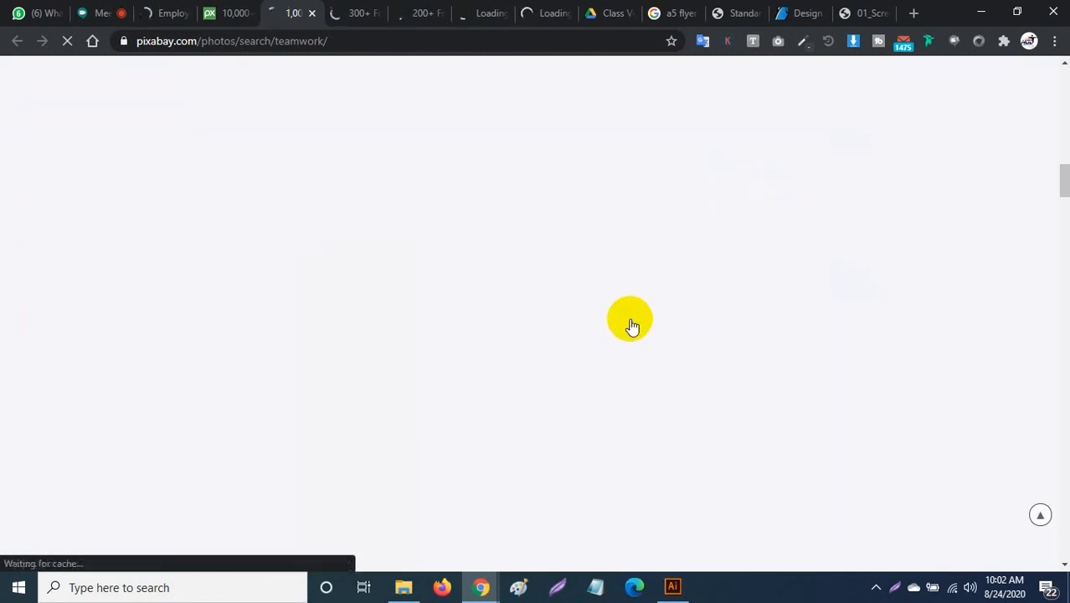
{"action": "scroll", "coordinate": [629, 327], "scroll_direction": "down", "scroll_amount": 3}
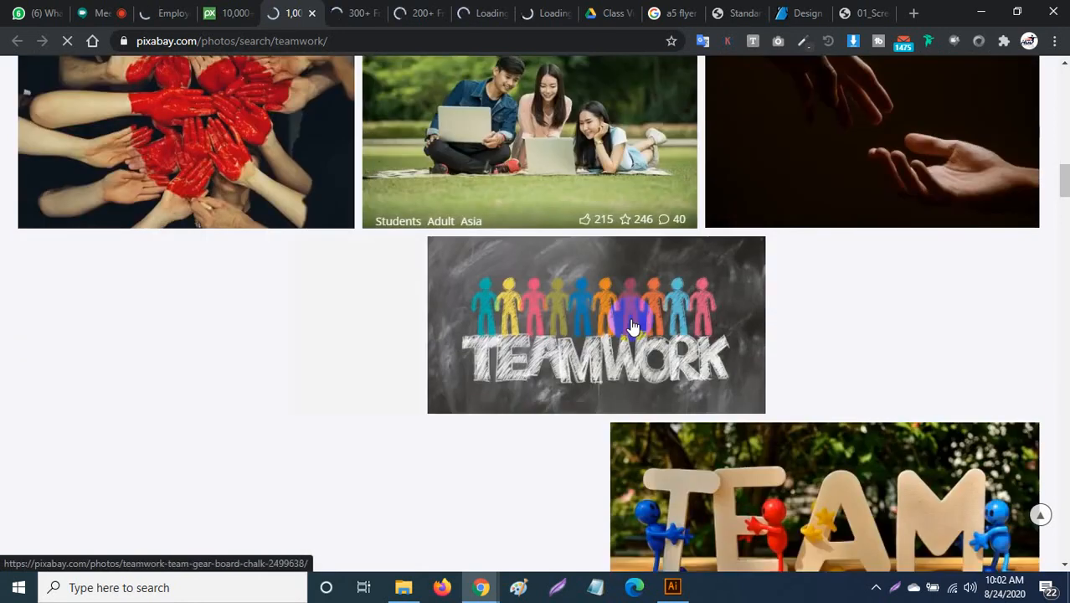
{"action": "scroll", "coordinate": [633, 327], "scroll_direction": "down", "scroll_amount": 5}
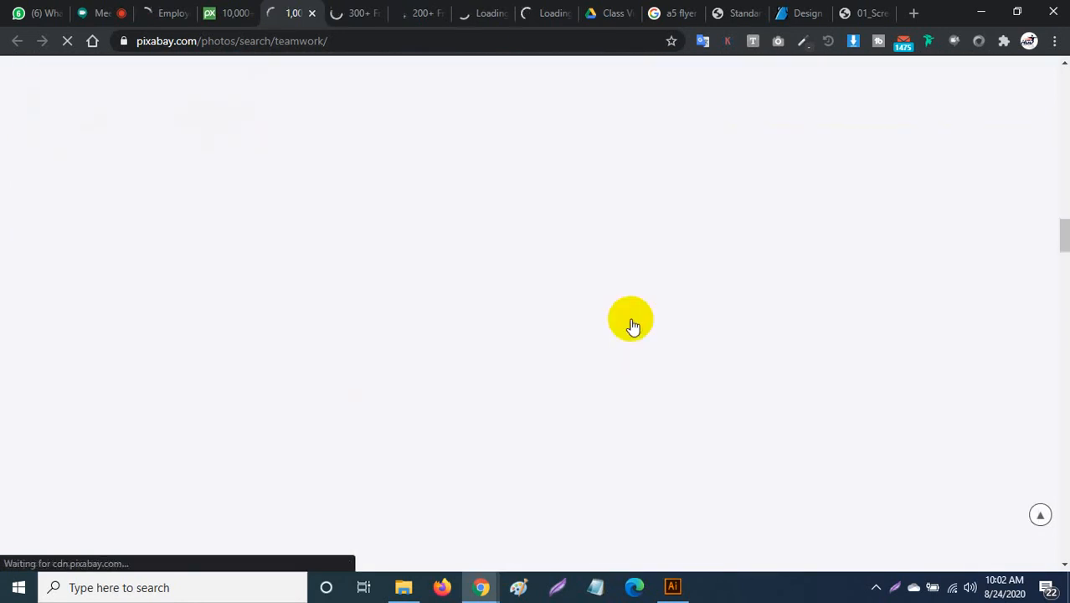
{"action": "scroll", "coordinate": [633, 327], "scroll_direction": "down", "scroll_amount": 4}
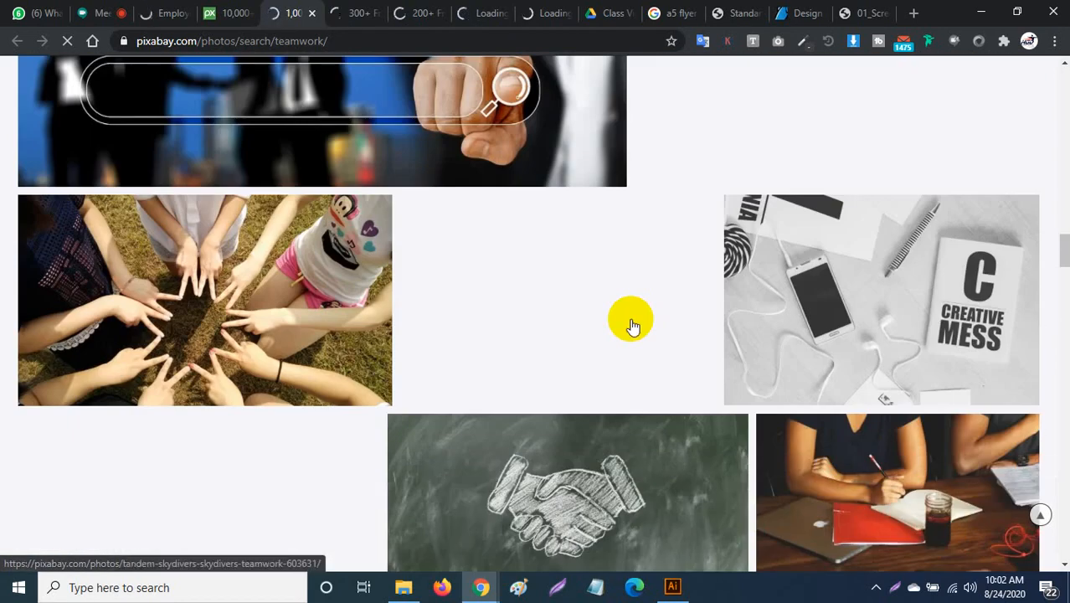
Step: Switch to the employees photo results and examine them for a suitable picture of smiling business people
{"action": "left_click", "coordinate": [353, 12]}
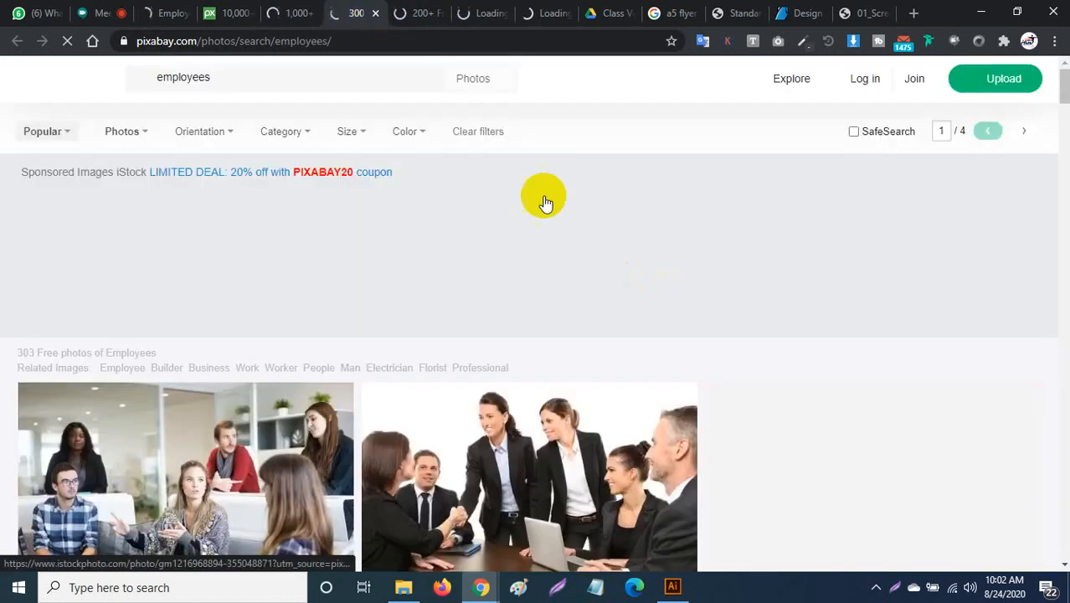
{"action": "scroll", "coordinate": [617, 279], "scroll_direction": "down", "scroll_amount": 3}
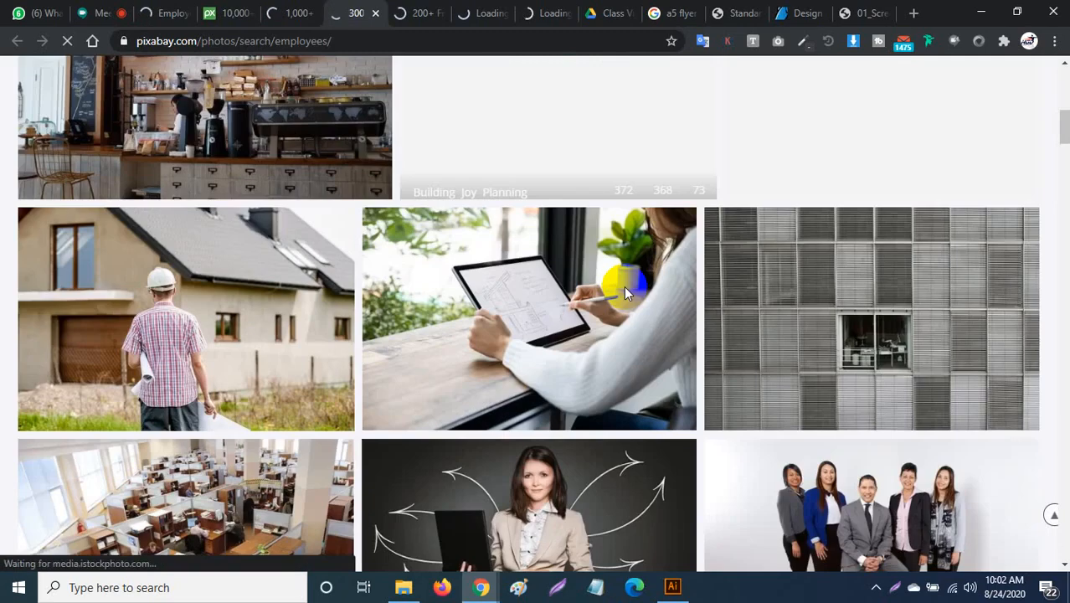
{"action": "scroll", "coordinate": [625, 289], "scroll_direction": "down", "scroll_amount": 5}
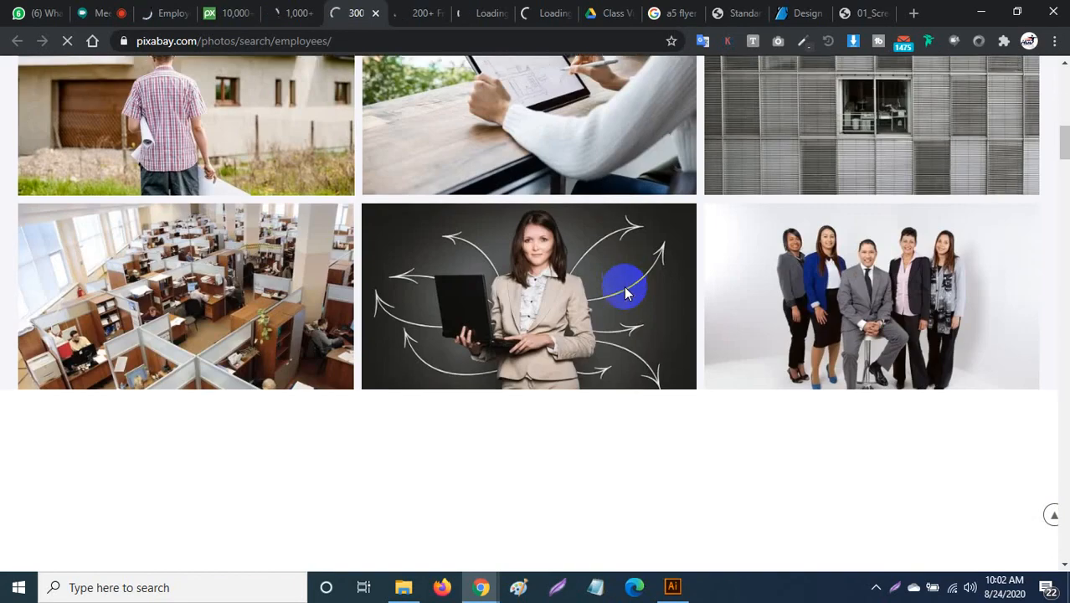
{"action": "scroll", "coordinate": [624, 289], "scroll_direction": "down", "scroll_amount": 2}
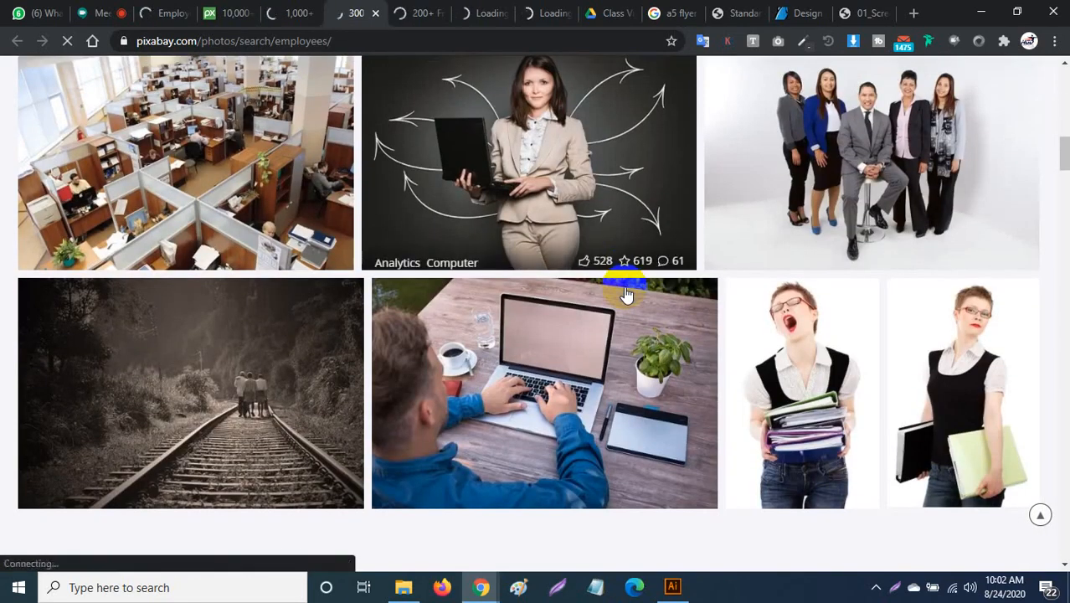
{"action": "scroll", "coordinate": [624, 289], "scroll_direction": "down", "scroll_amount": 5}
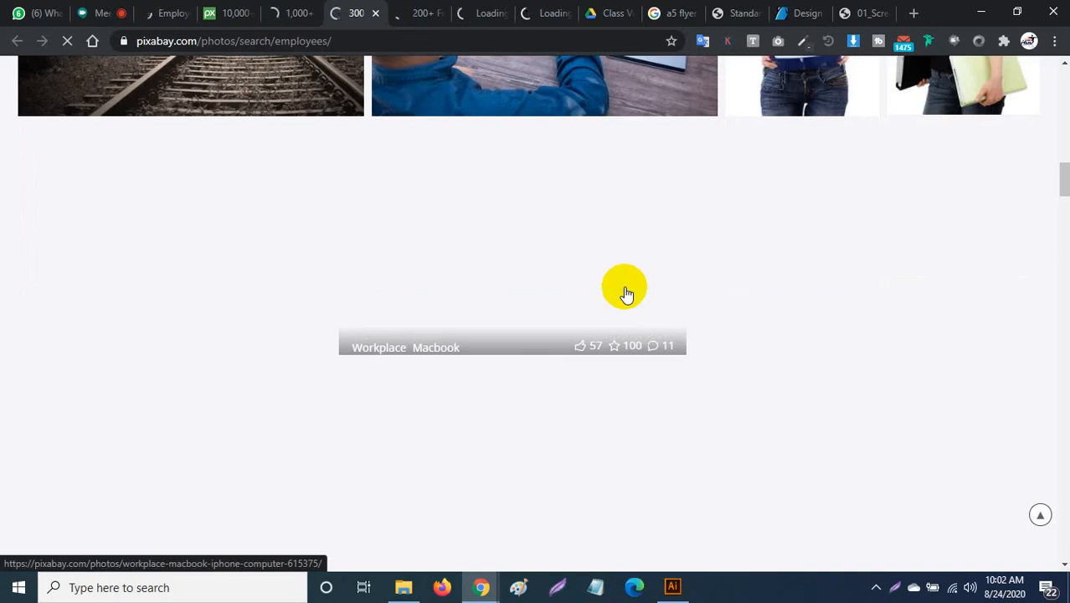
{"action": "scroll", "coordinate": [625, 293], "scroll_direction": "down", "scroll_amount": 1}
{"action": "scroll", "coordinate": [627, 295], "scroll_direction": "down", "scroll_amount": 7}
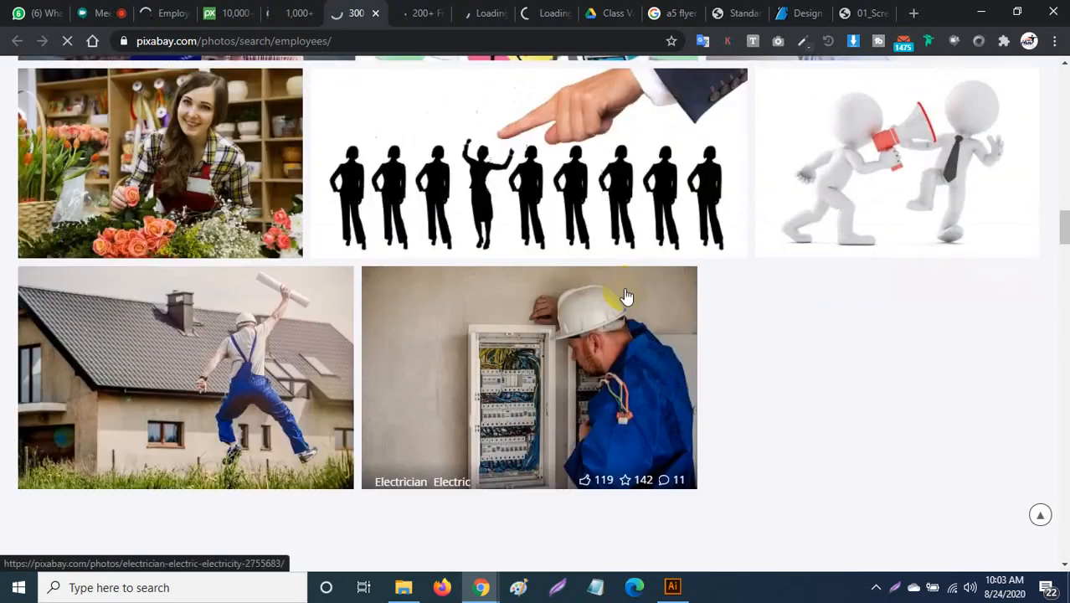
{"action": "scroll", "coordinate": [626, 295], "scroll_direction": "down", "scroll_amount": 4}
{"action": "scroll", "coordinate": [626, 295], "scroll_direction": "down", "scroll_amount": 4}
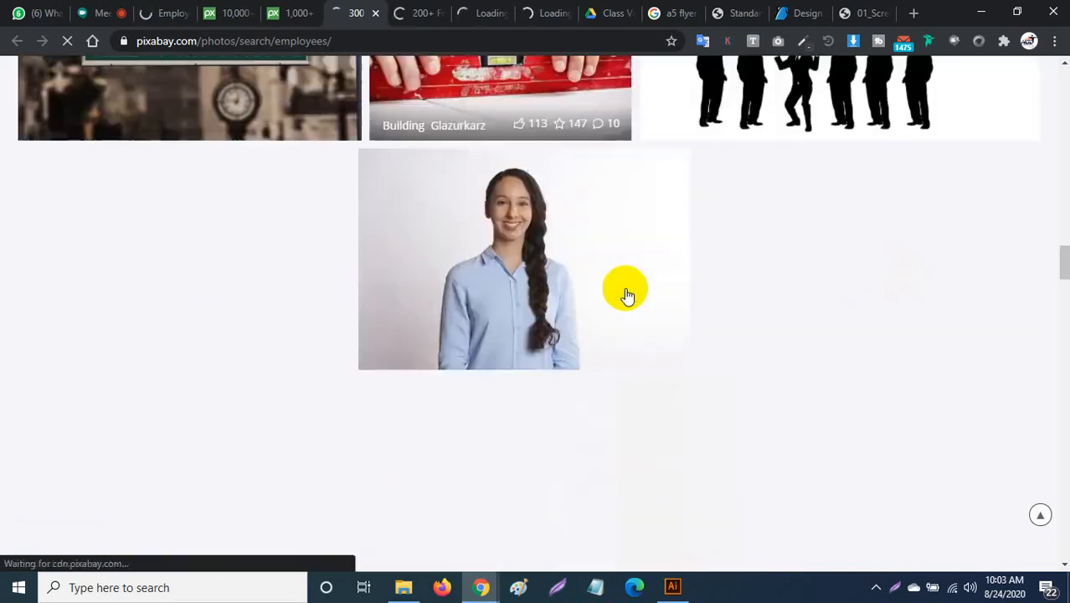
{"action": "scroll", "coordinate": [627, 296], "scroll_direction": "down", "scroll_amount": 3}
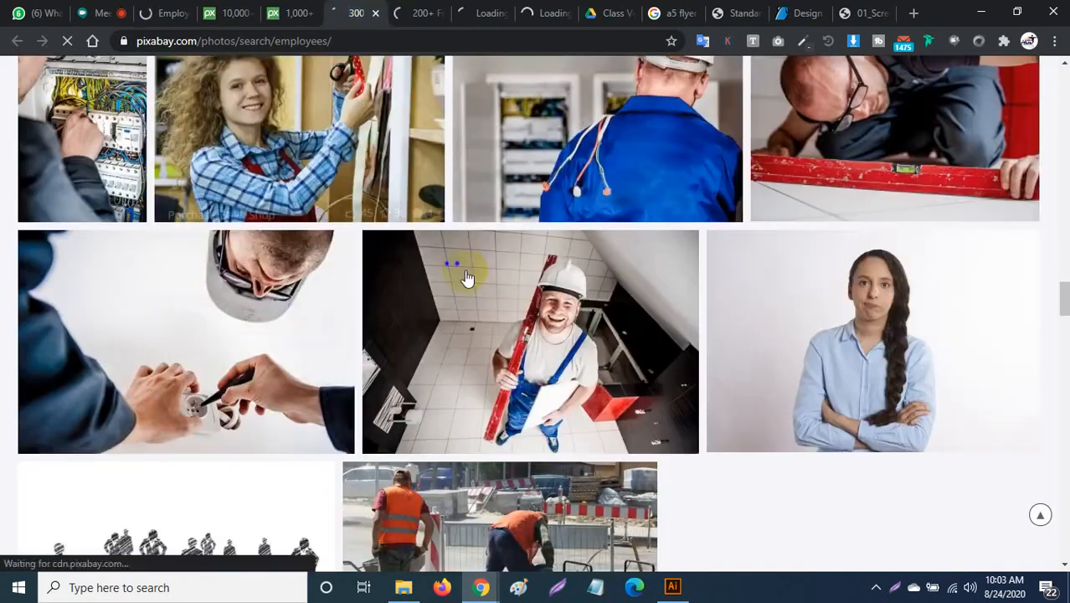
Step: Look further through the employees photo results and check the staff photo results for a suitable picture
{"action": "scroll", "coordinate": [465, 280], "scroll_direction": "down", "scroll_amount": 4}
{"action": "scroll", "coordinate": [467, 280], "scroll_direction": "down", "scroll_amount": 3}
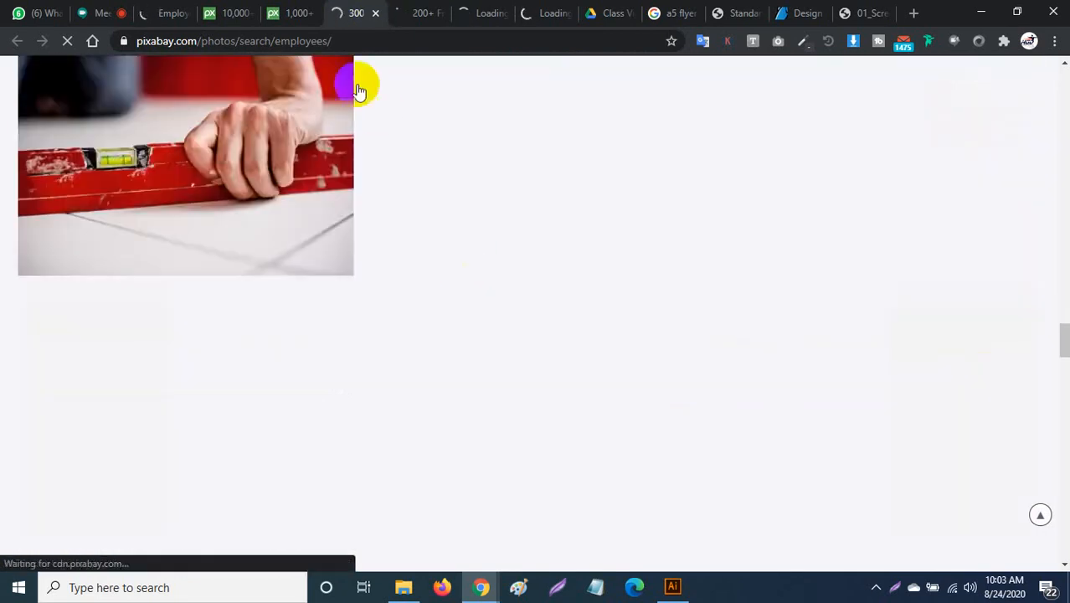
{"action": "left_click", "coordinate": [414, 10]}
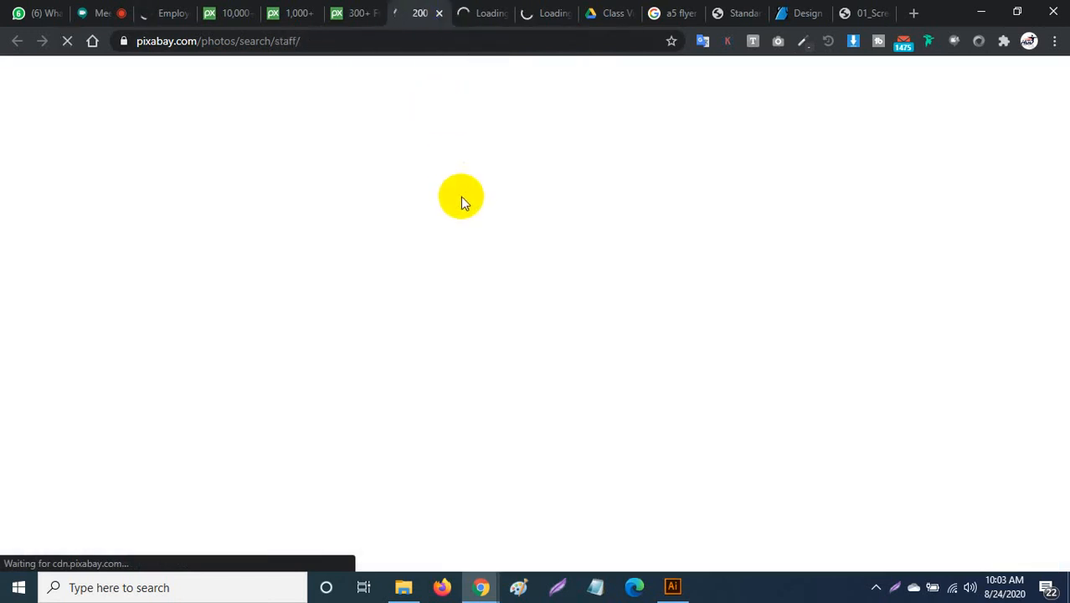
{"action": "left_click", "coordinate": [371, 12]}
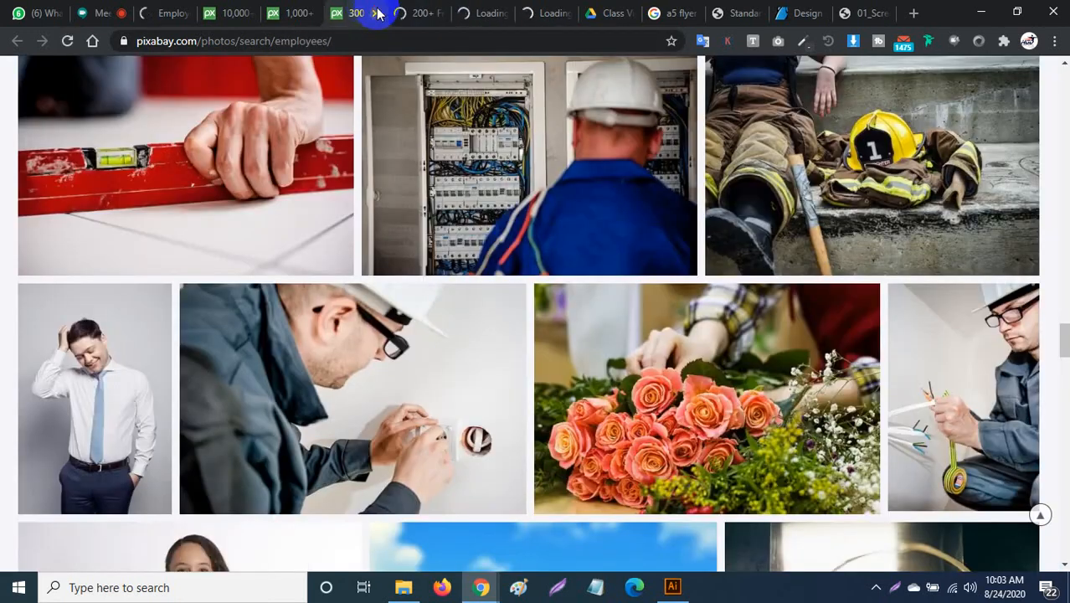
Step: Close the employees and teamwork result pages and bring up the professional photo results
{"action": "left_click", "coordinate": [376, 13]}
{"action": "left_click", "coordinate": [293, 13]}
{"action": "left_click", "coordinate": [311, 13]}
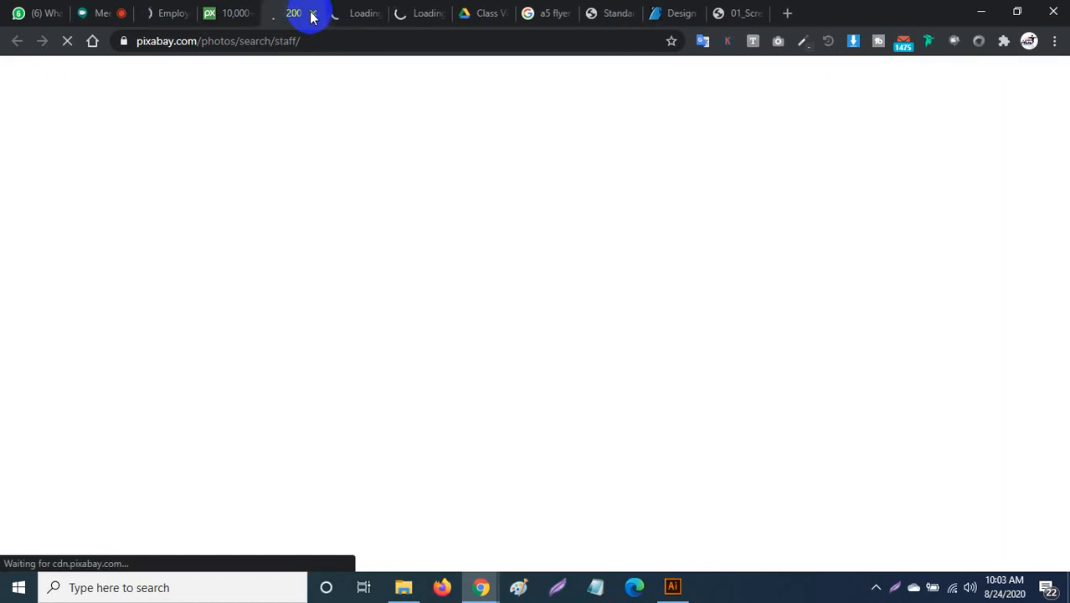
{"action": "left_click", "coordinate": [357, 13]}
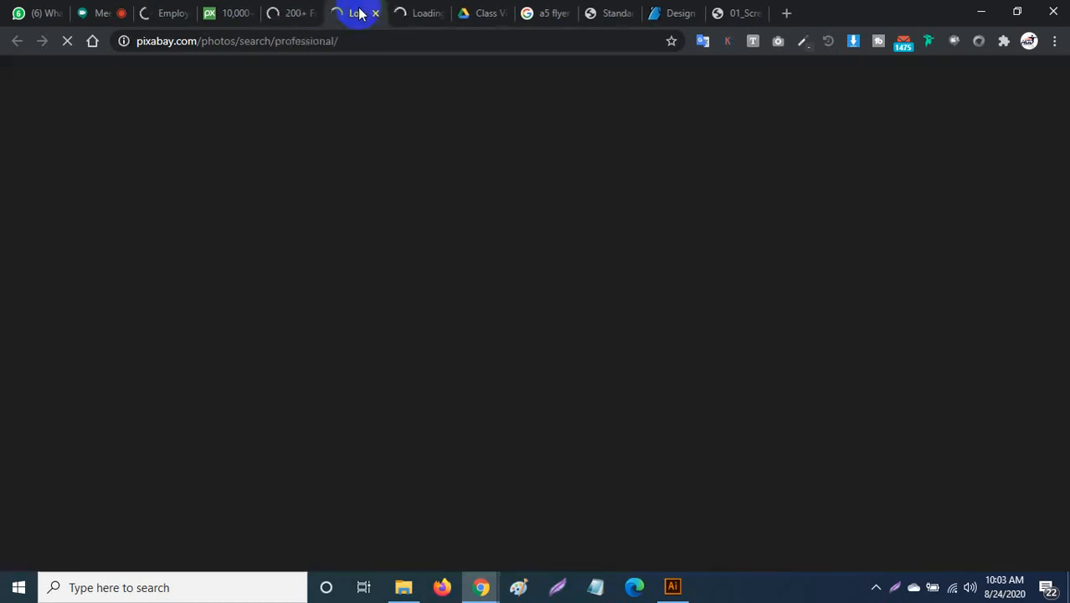
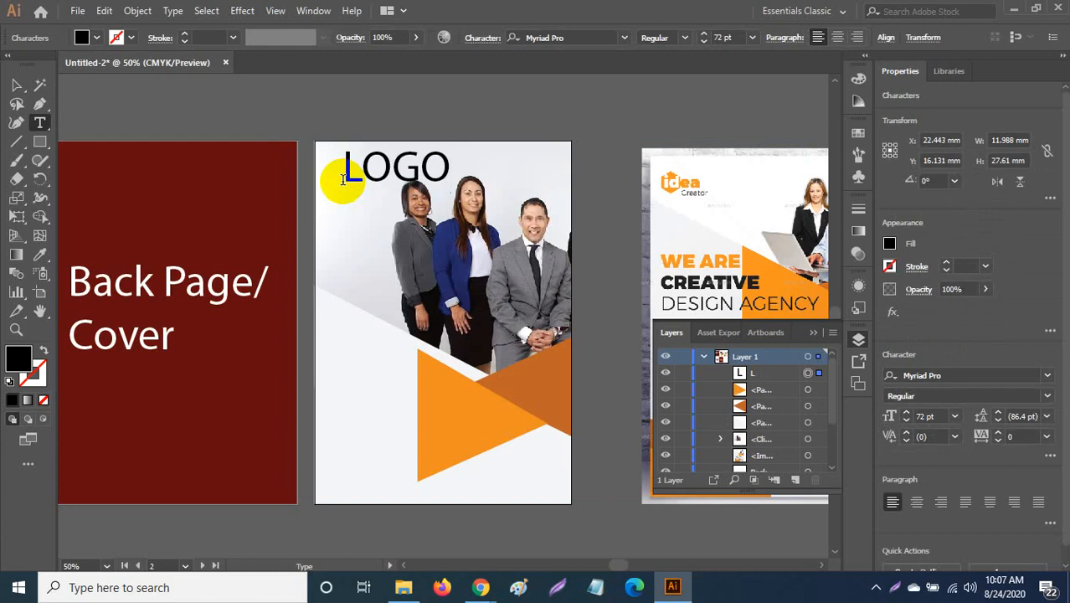
Step: Set the LOGO text on the front page to the Roboto Black font
{"action": "double_click", "coordinate": [342, 179]}
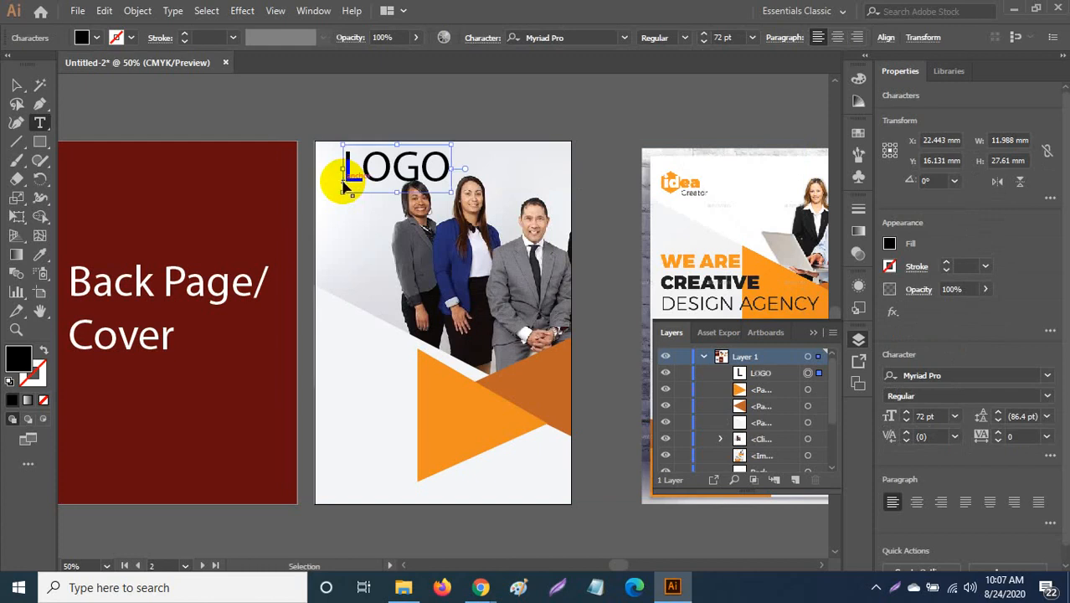
{"action": "left_click", "coordinate": [588, 38]}
{"action": "type", "text": "ROBO"}
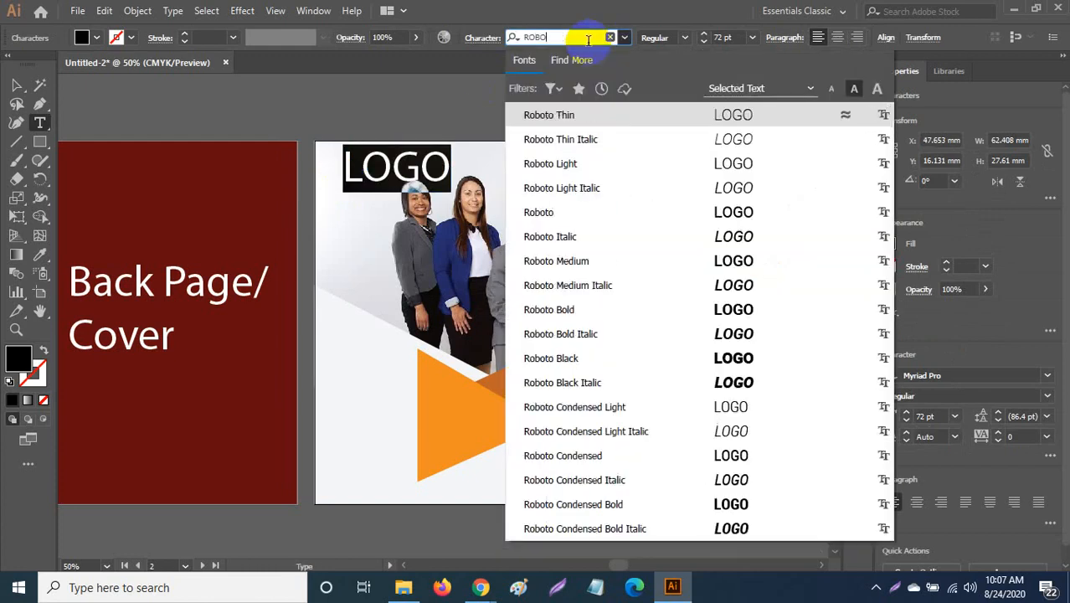
{"action": "left_click", "coordinate": [609, 359]}
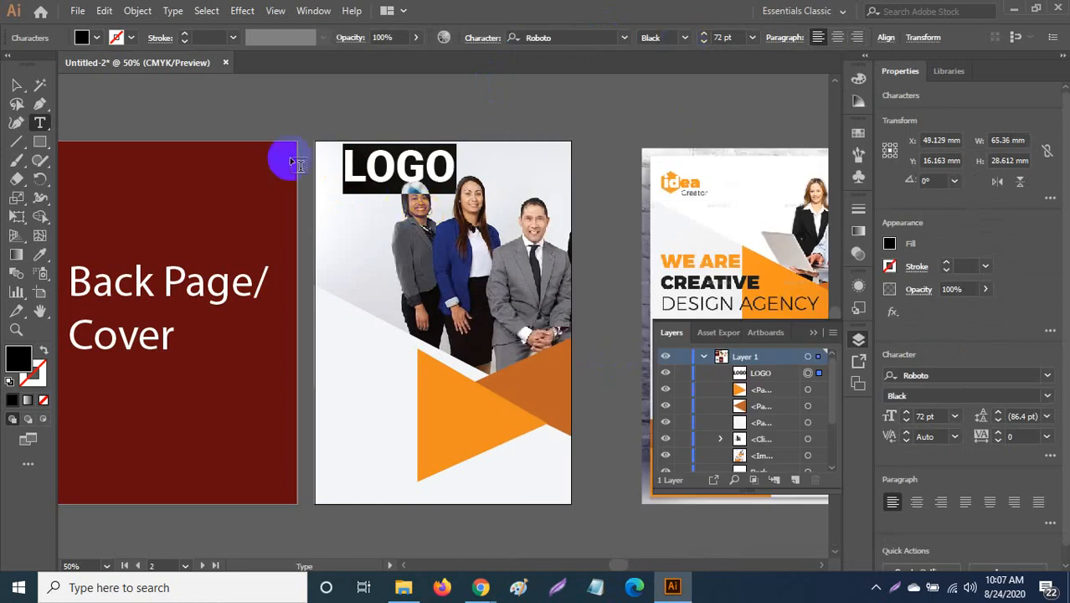
Step: Duplicate the LOGO text directly below itself and replace the copy's wording with HERE
{"action": "left_click", "coordinate": [15, 85]}
{"action": "left_click", "coordinate": [490, 179]}
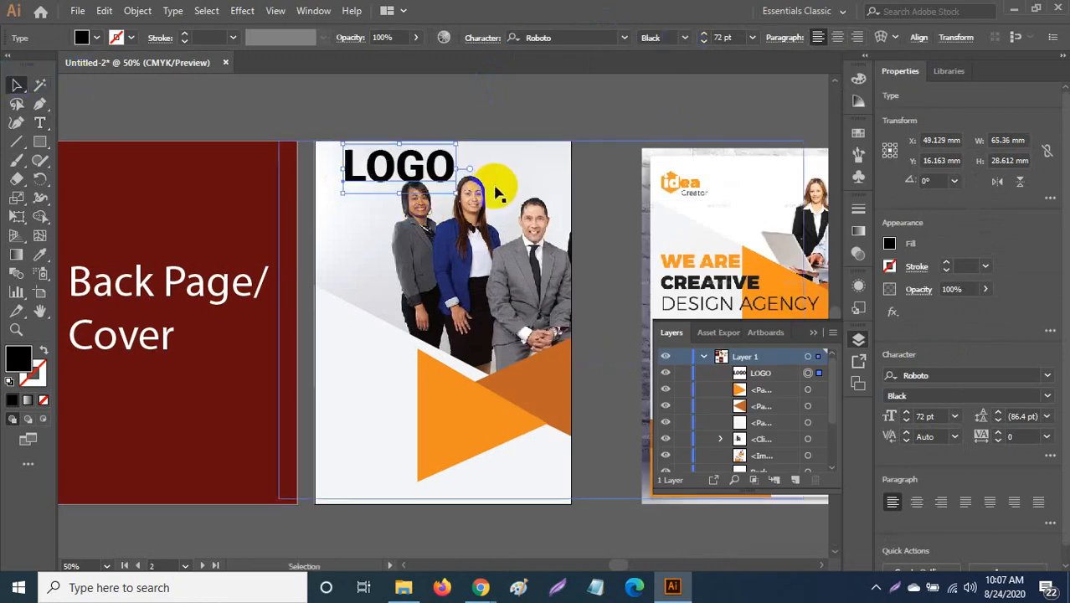
{"action": "left_click", "coordinate": [402, 172]}
{"action": "left_click_drag", "start_coordinate": [402, 173], "coordinate": [404, 211]}
{"action": "double_click", "coordinate": [402, 210]}
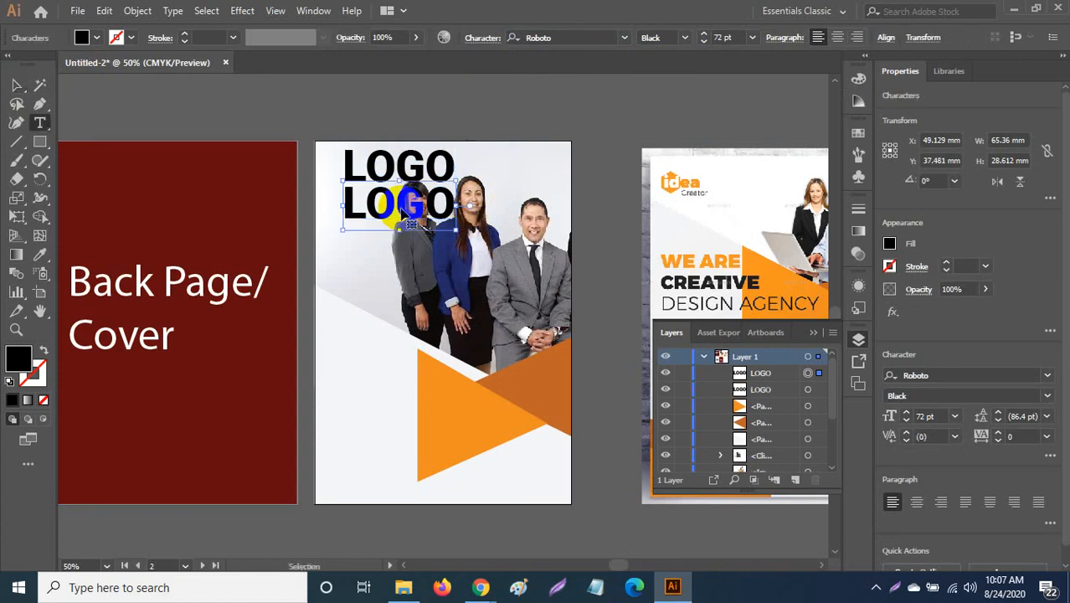
{"action": "double_click", "coordinate": [400, 206]}
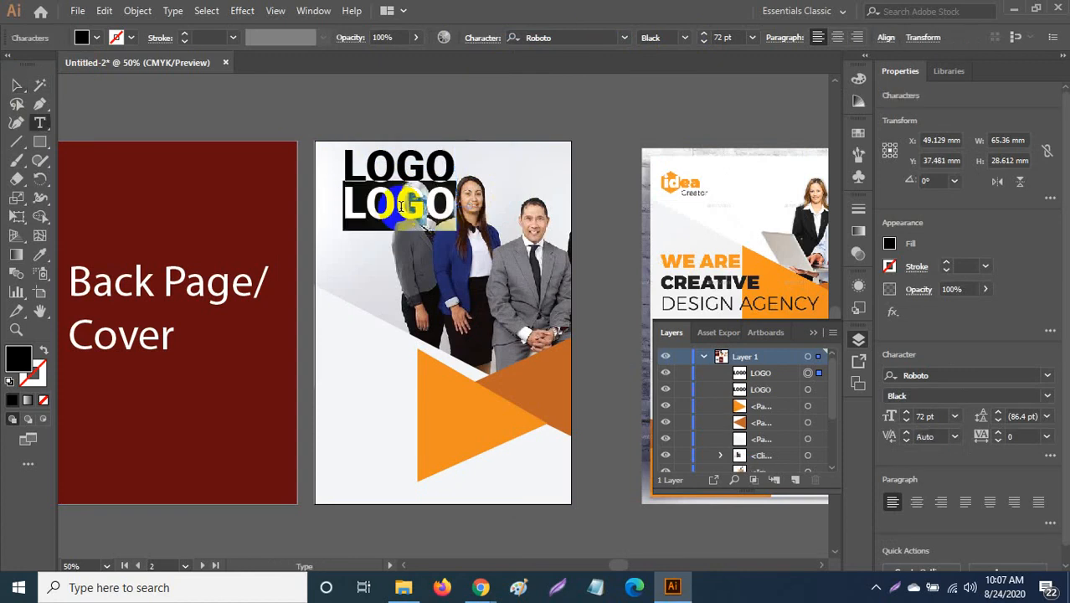
{"action": "type", "text": "HERE"}
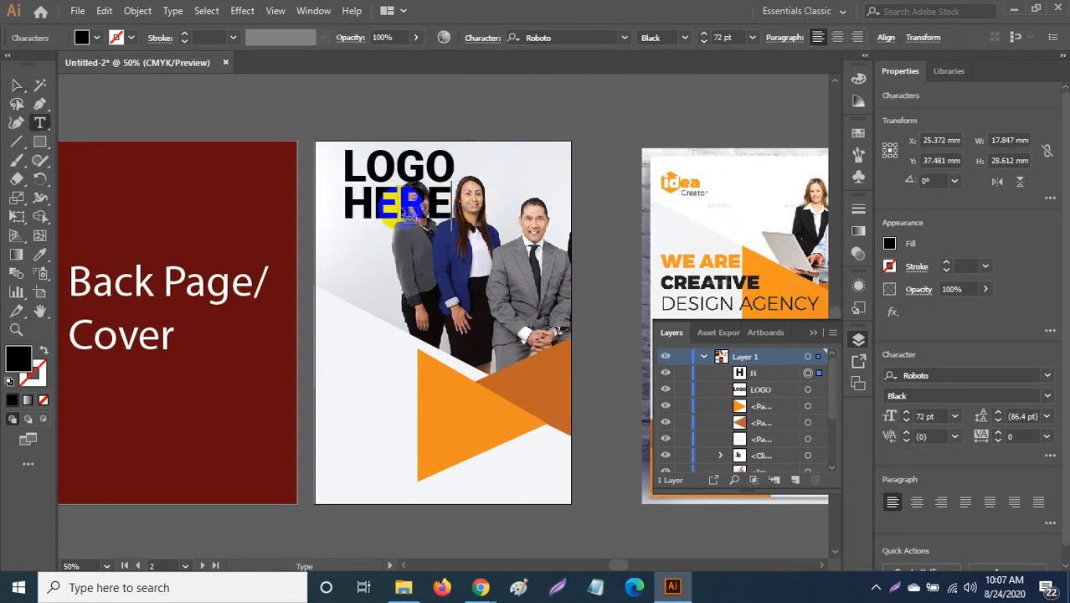
{"action": "key", "text": "Escape"}
Step: Change the font style of the HERE text to Light
{"action": "double_click", "coordinate": [405, 204]}
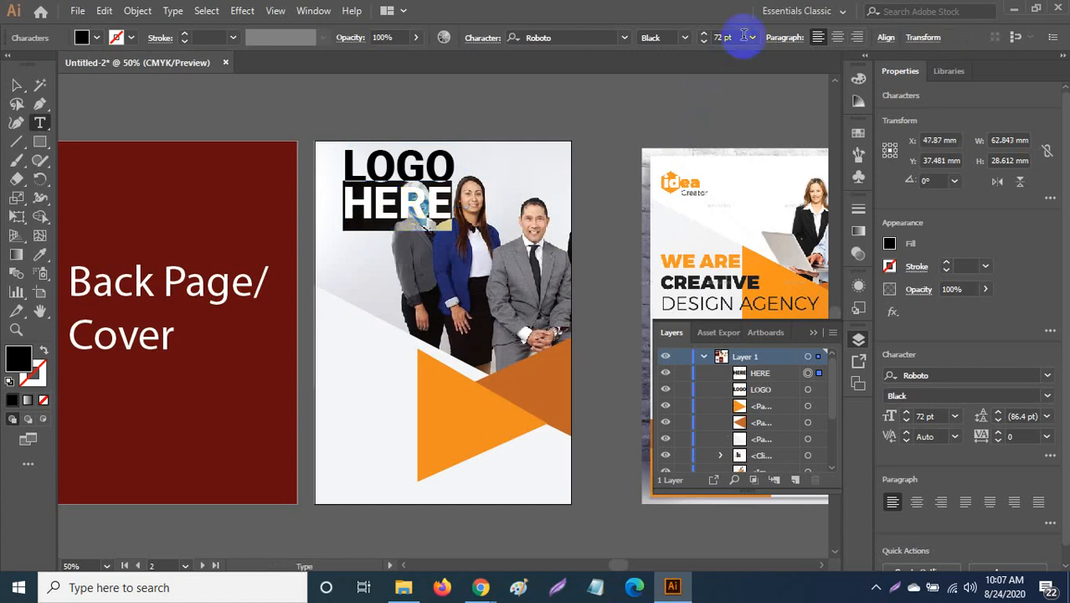
{"action": "left_click", "coordinate": [685, 39]}
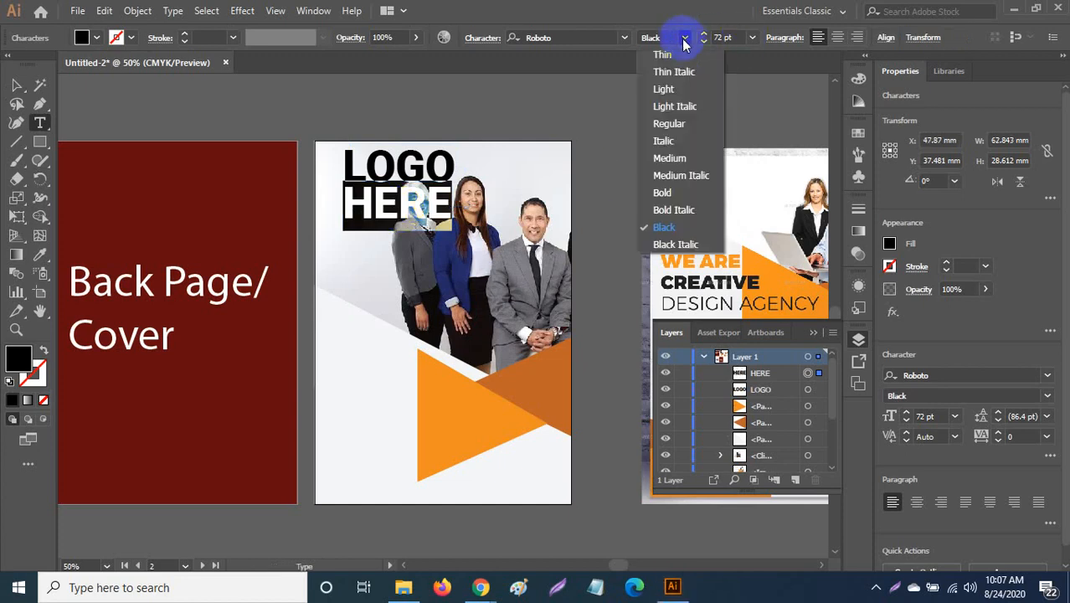
{"action": "left_click", "coordinate": [683, 91]}
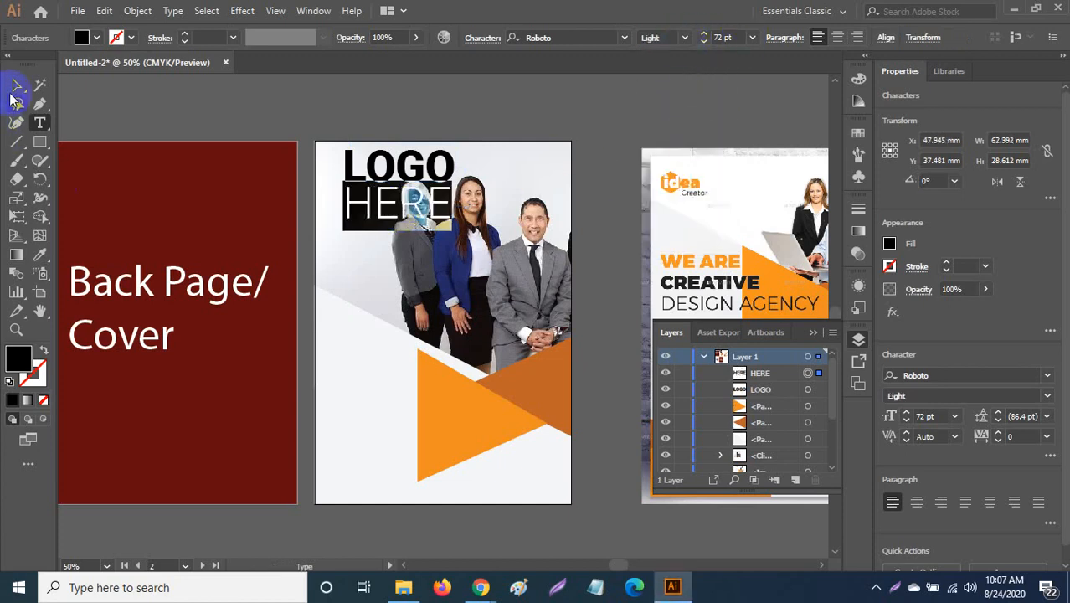
Step: Scale the LOGO and HERE lines together to about 21.5 mm wide and place them near the front page's upper-left corner
{"action": "left_click", "coordinate": [16, 86]}
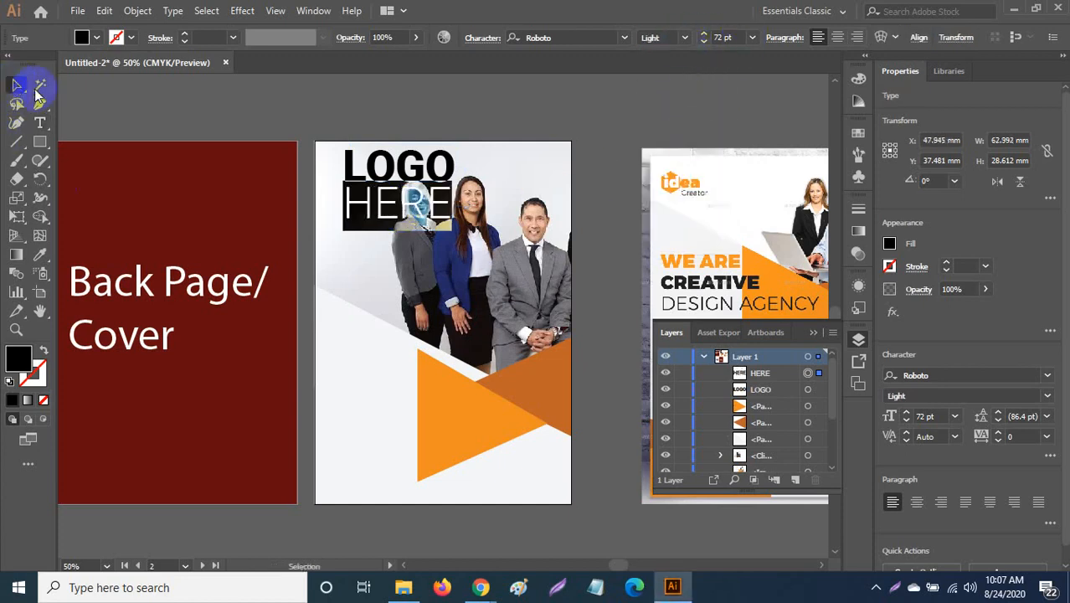
{"action": "left_click", "coordinate": [431, 169], "text": "shift"}
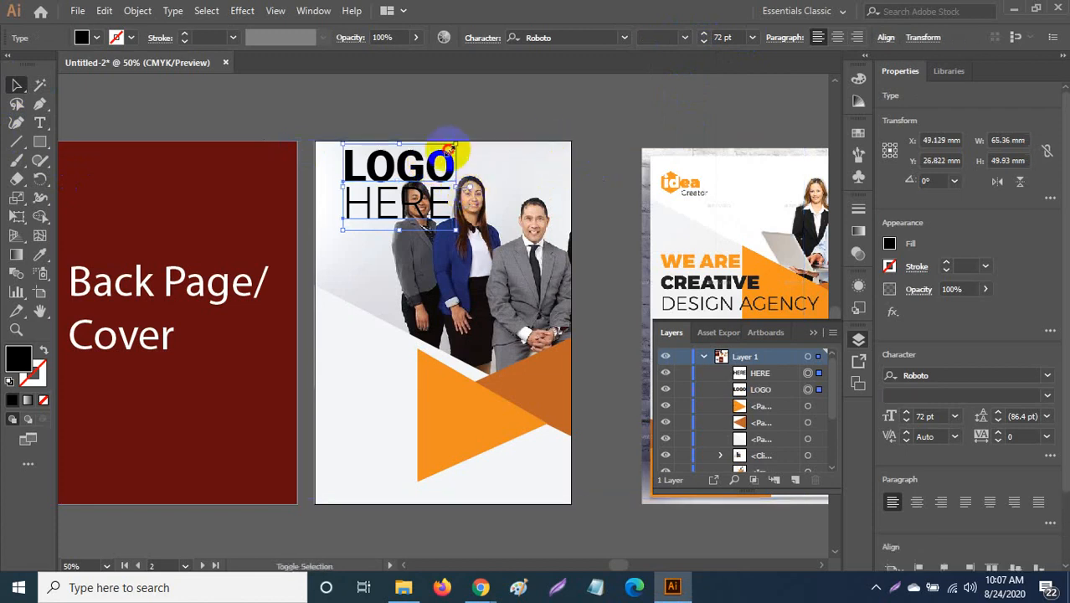
{"action": "left_click_drag", "start_coordinate": [456, 145], "coordinate": [374, 193]}
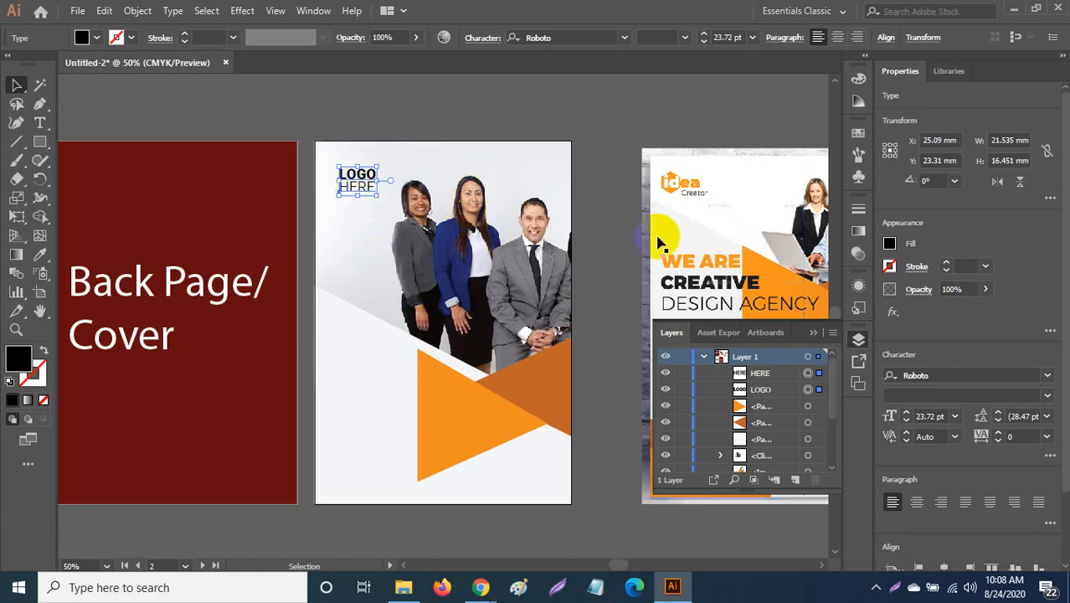
Step: Collapse and lock Layer 1, and add a new layer above it
{"action": "left_click", "coordinate": [704, 357]}
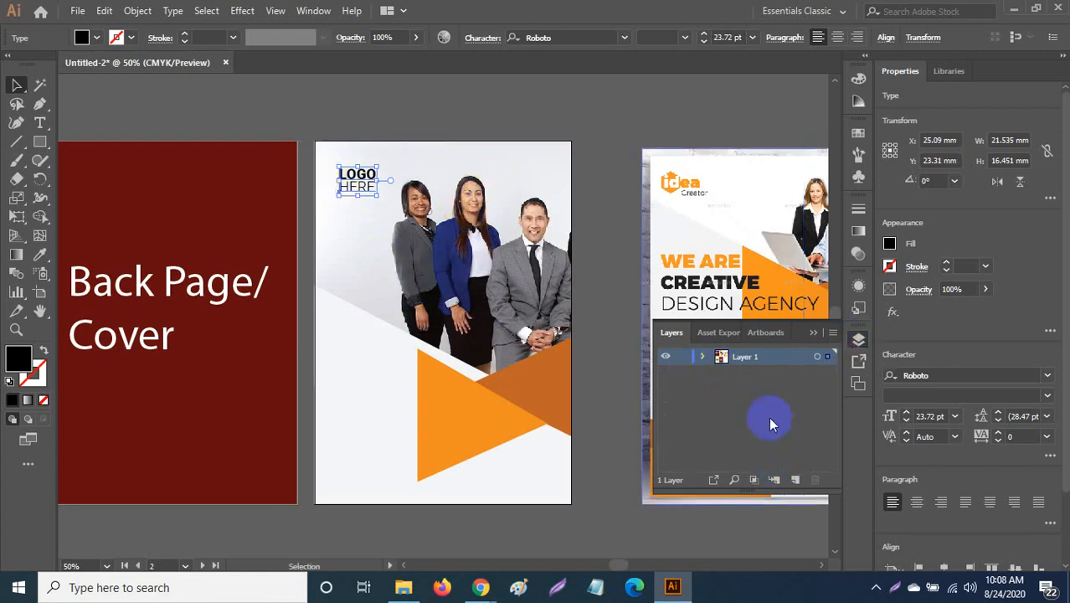
{"action": "left_click", "coordinate": [683, 358]}
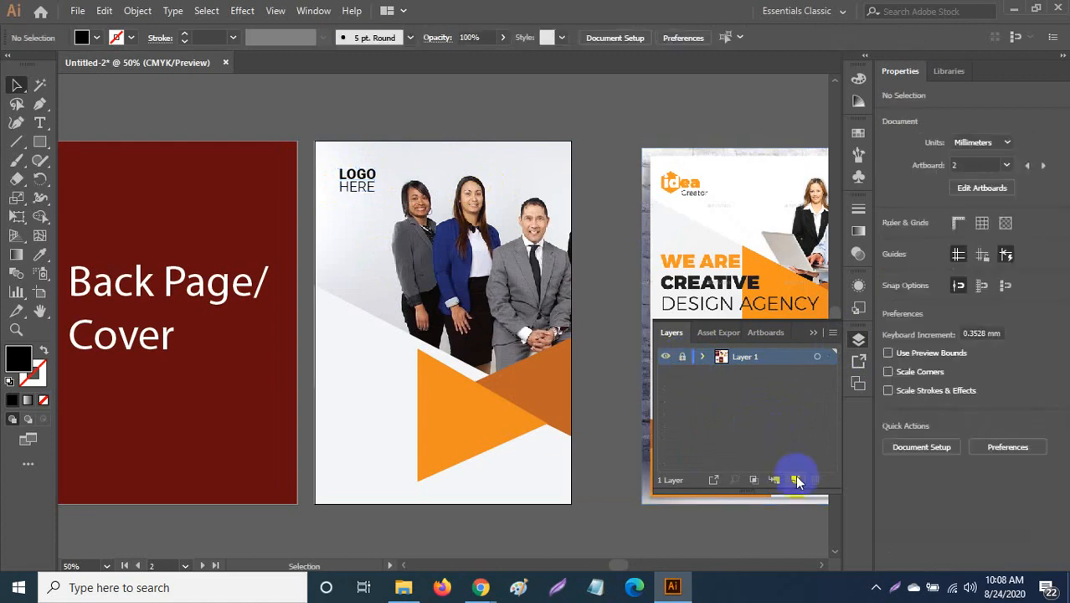
{"action": "left_click", "coordinate": [797, 482]}
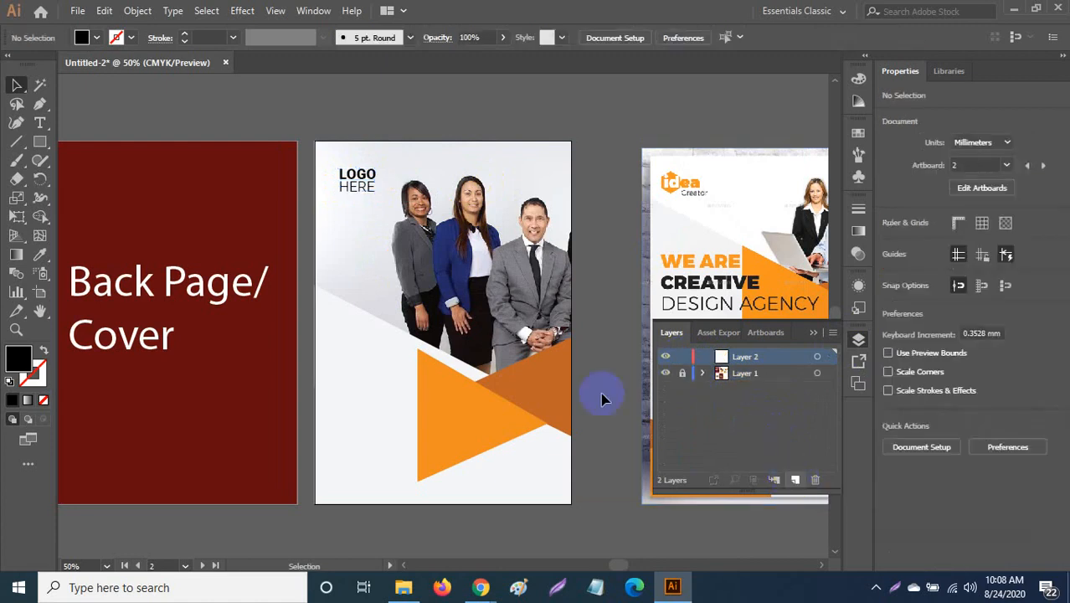
{"action": "left_click", "coordinate": [39, 144]}
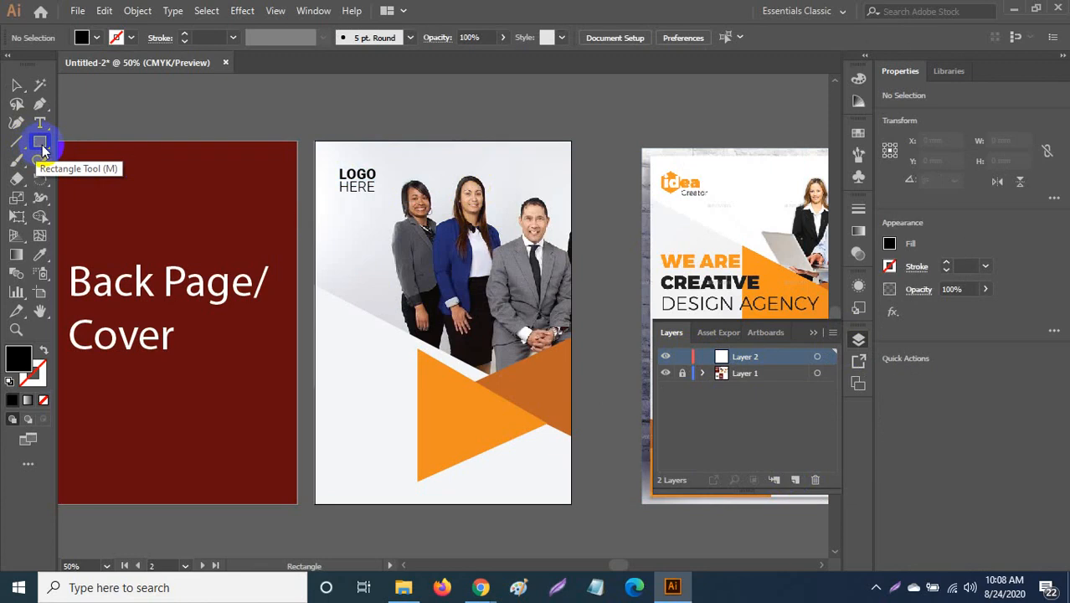
{"action": "left_click", "coordinate": [363, 238]}
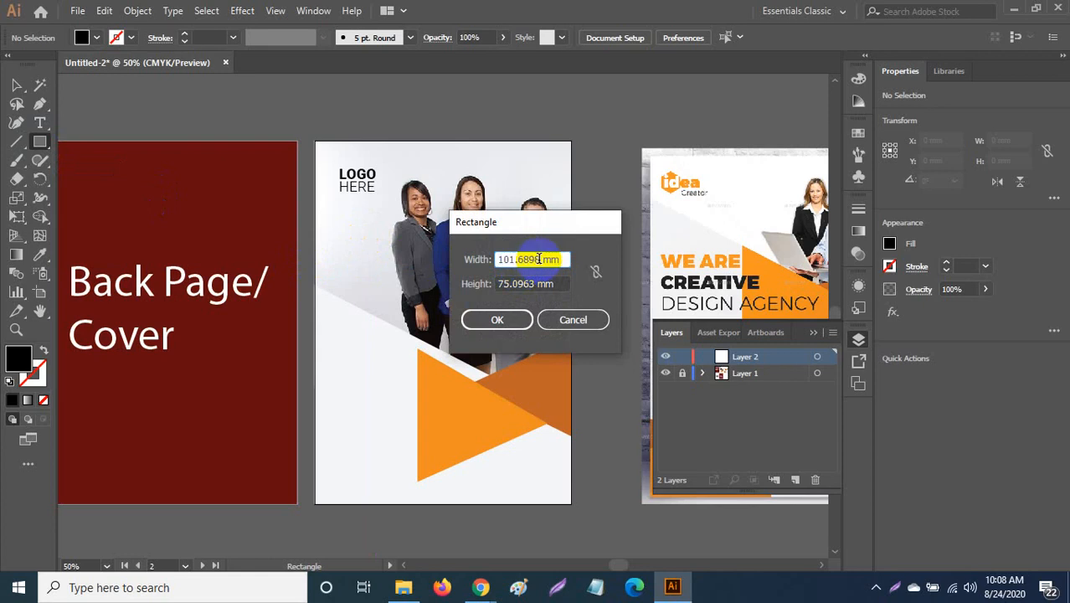
{"action": "left_click", "coordinate": [513, 259]}
{"action": "double_click", "coordinate": [513, 260]}
{"action": "type", "text": "1"}
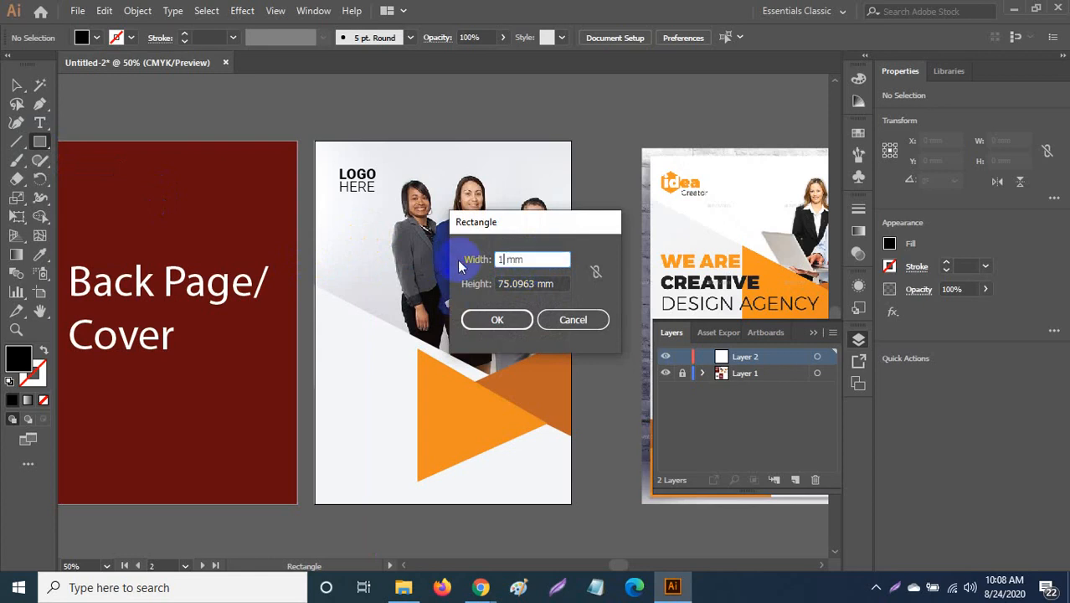
{"action": "type", "text": "48.5"}
{"action": "left_click", "coordinate": [530, 262]}
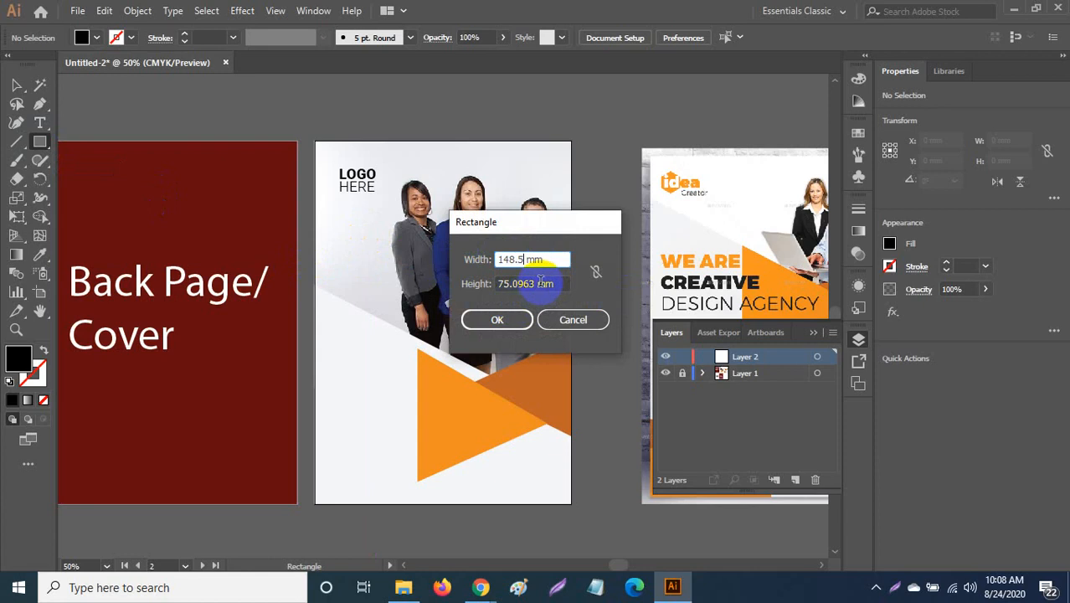
{"action": "double_click", "coordinate": [536, 286]}
{"action": "type", "text": "210"}
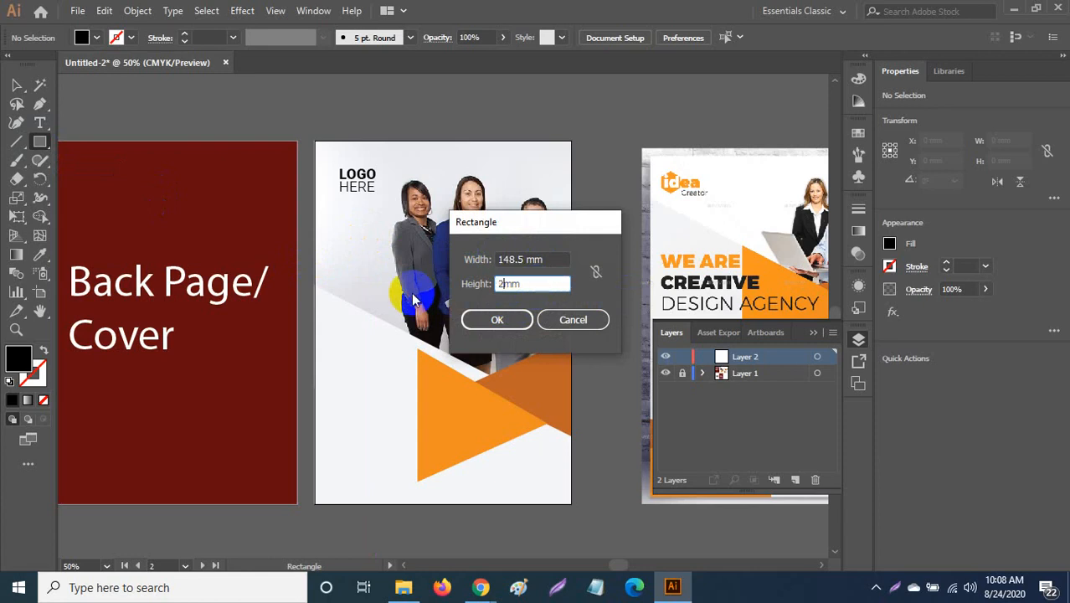
{"action": "double_click", "coordinate": [515, 283]}
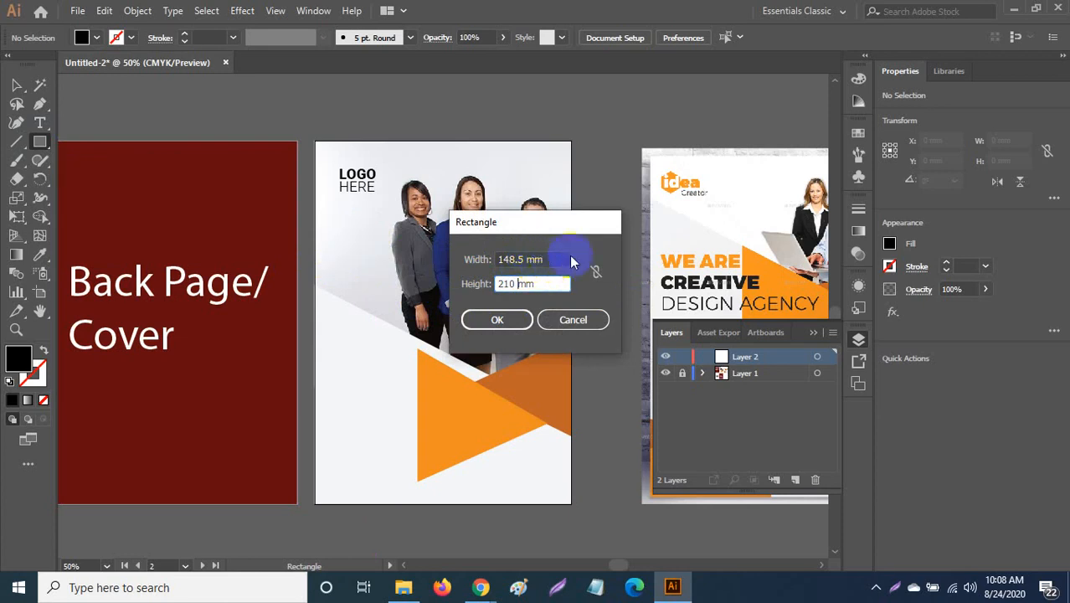
{"action": "left_click", "coordinate": [579, 322]}
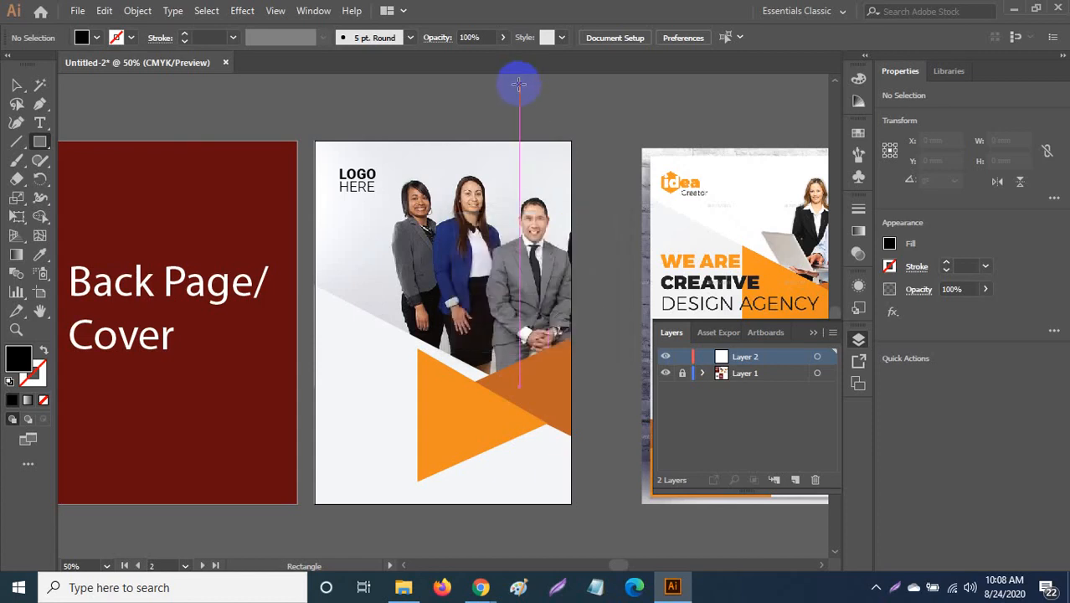
{"action": "key", "text": "v"}
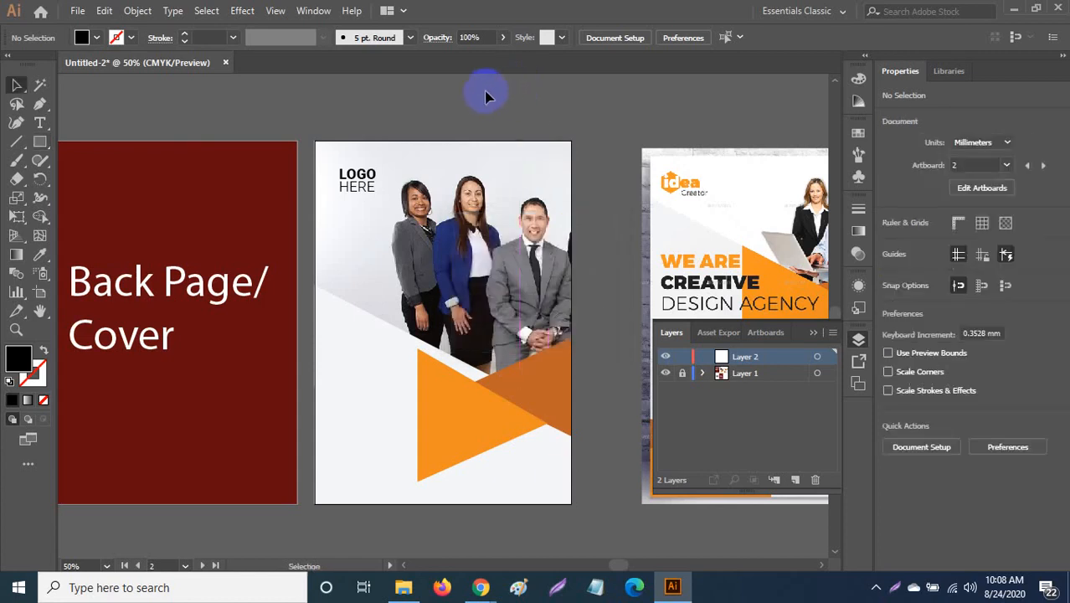
Step: Show the rulers and change the document's ruler units to inches
{"action": "left_click", "coordinate": [499, 176]}
{"action": "key", "text": "ctrl+r"}
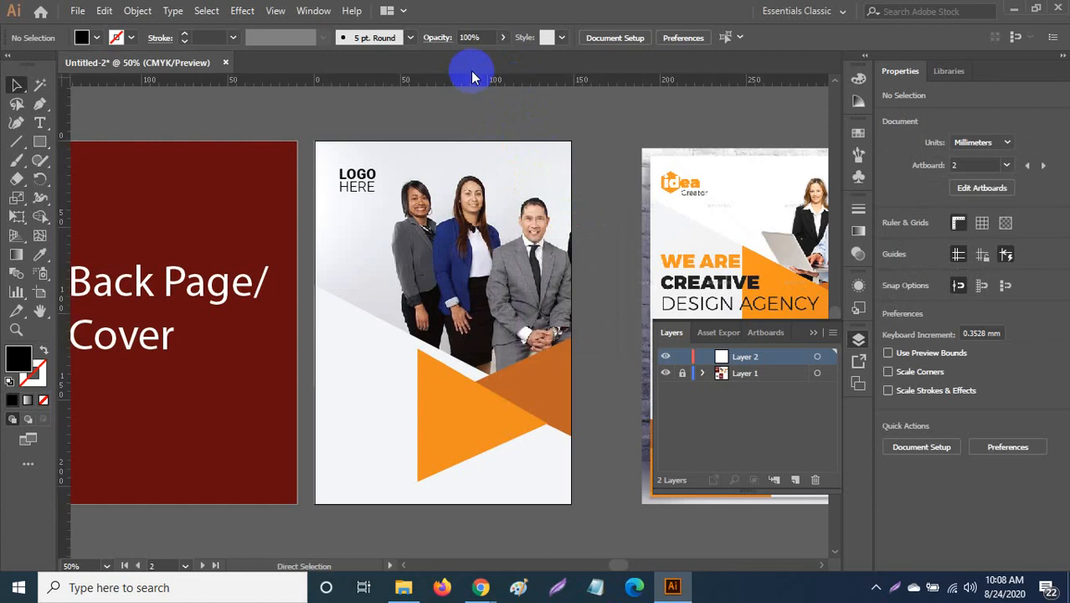
{"action": "right_click", "coordinate": [514, 79]}
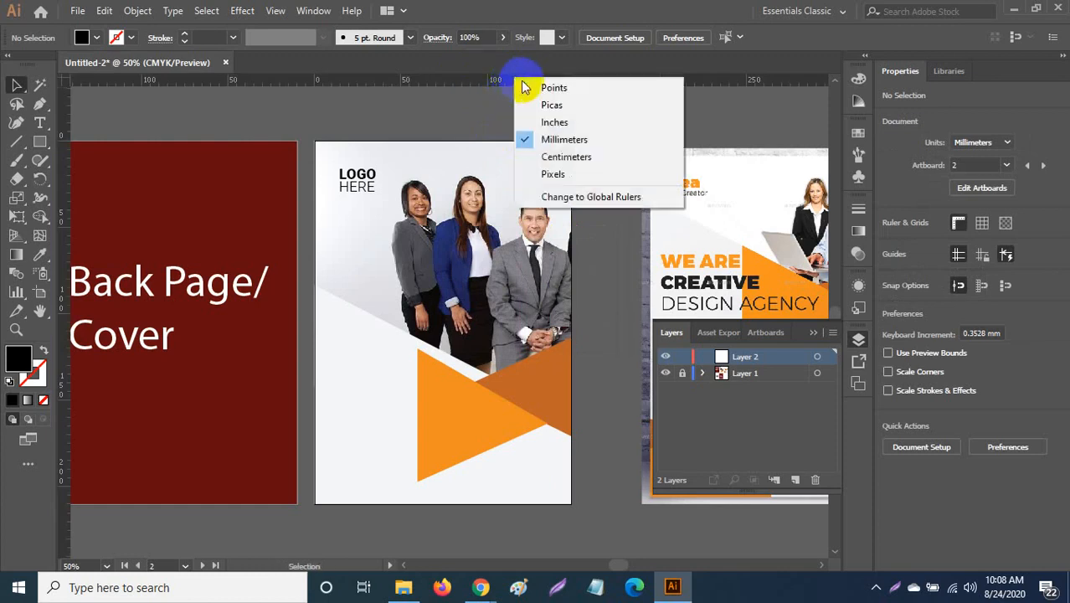
{"action": "left_click", "coordinate": [555, 122]}
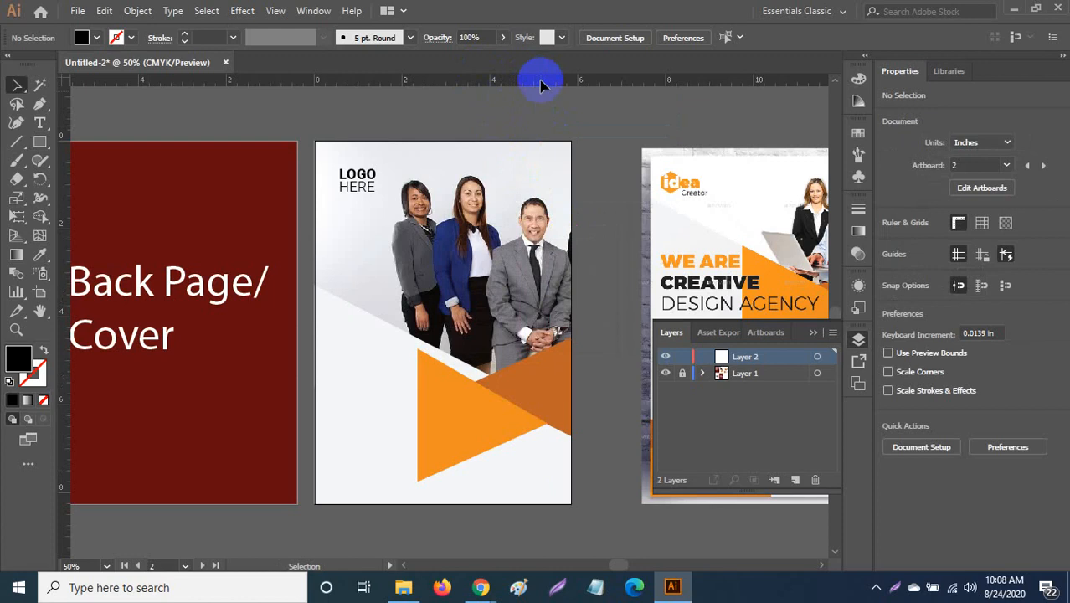
Step: Select the front page's artboard with the Artboard tool and check its width and height in inches
{"action": "left_click", "coordinate": [40, 293]}
{"action": "left_click", "coordinate": [371, 369]}
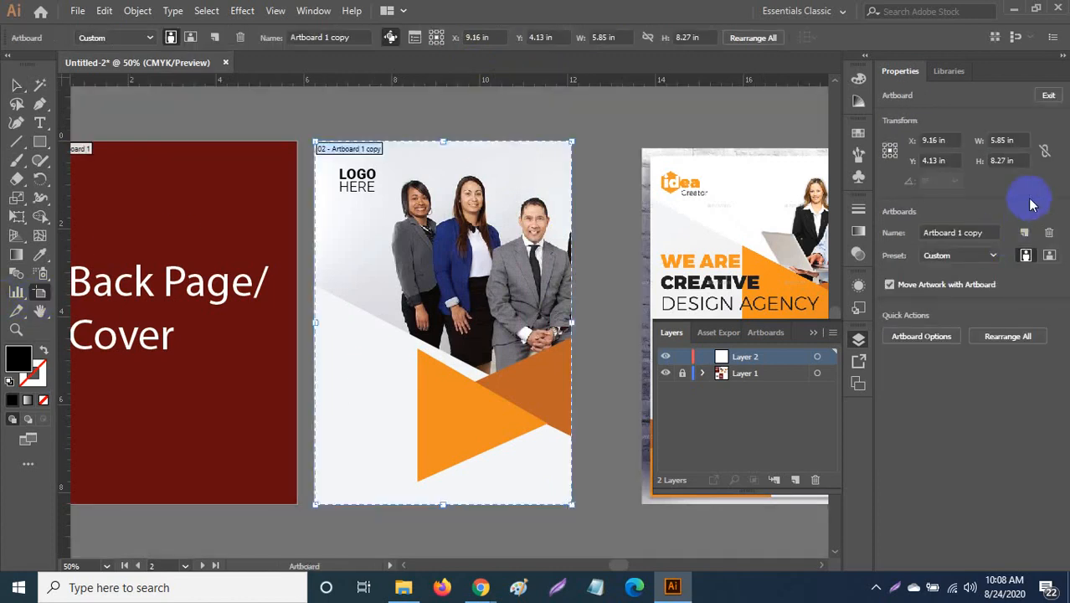
{"action": "left_click", "coordinate": [1005, 141]}
{"action": "left_click", "coordinate": [1006, 161]}
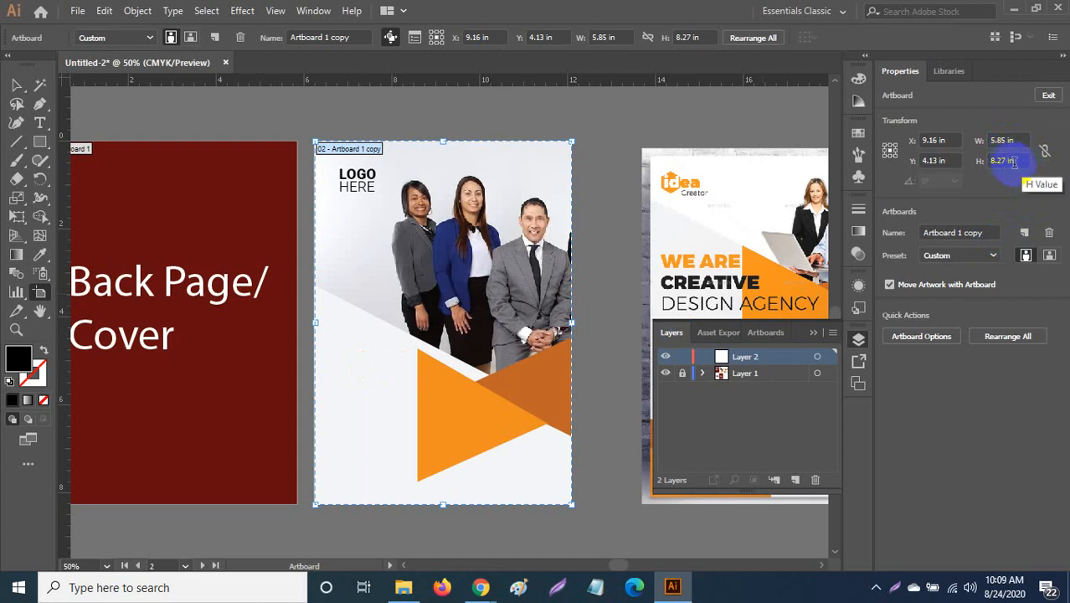
Step: Check the front artboard's width and height, and create a 5.60 by 8.02 in rectangle on the new layer
{"action": "left_click", "coordinate": [1013, 140]}
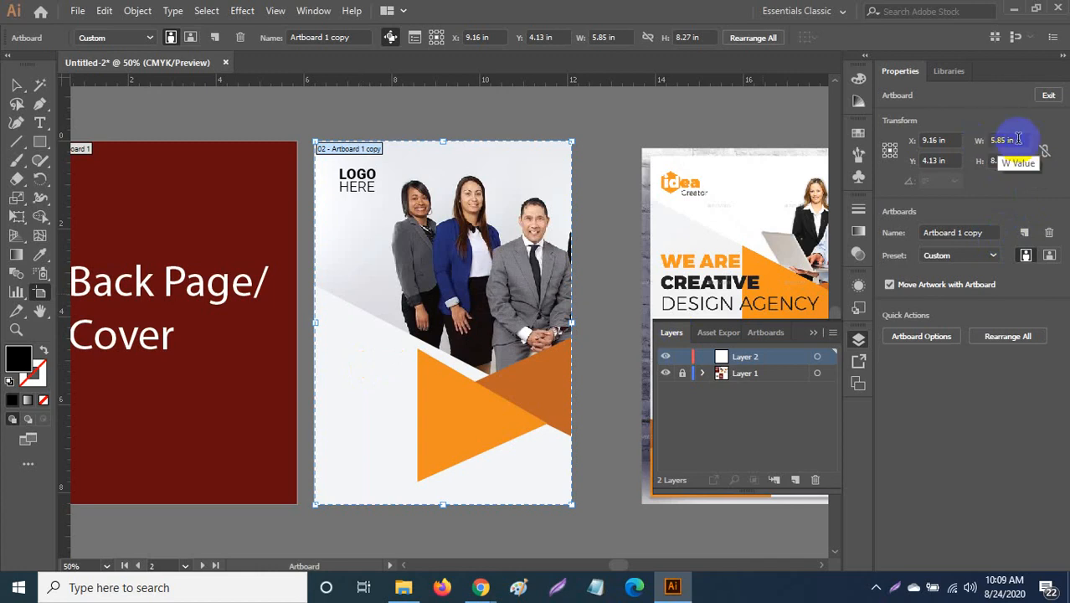
{"action": "left_click", "coordinate": [1000, 162]}
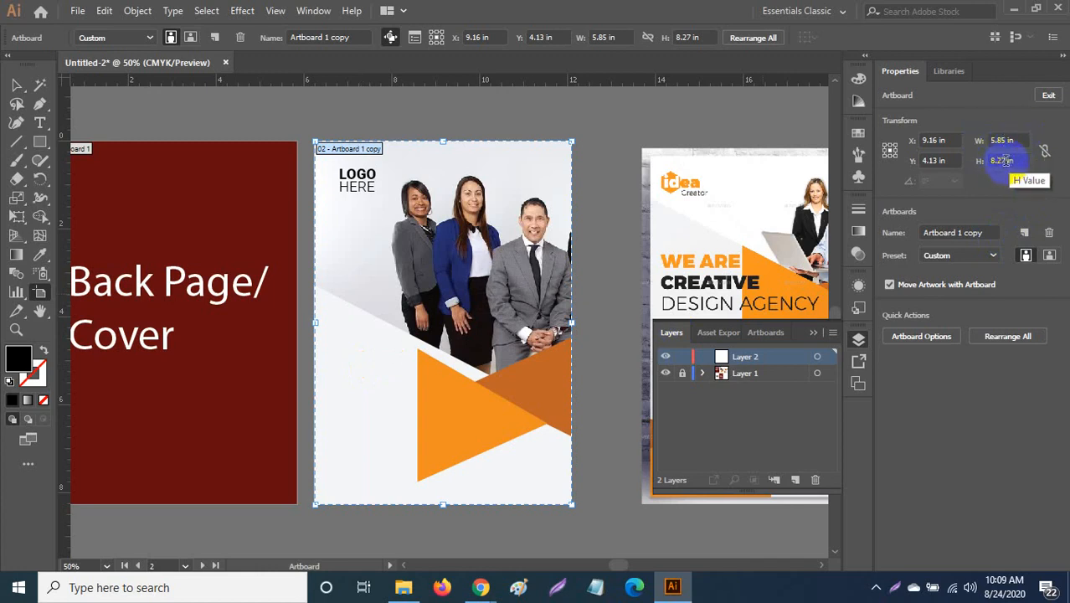
{"action": "left_click", "coordinate": [1008, 139]}
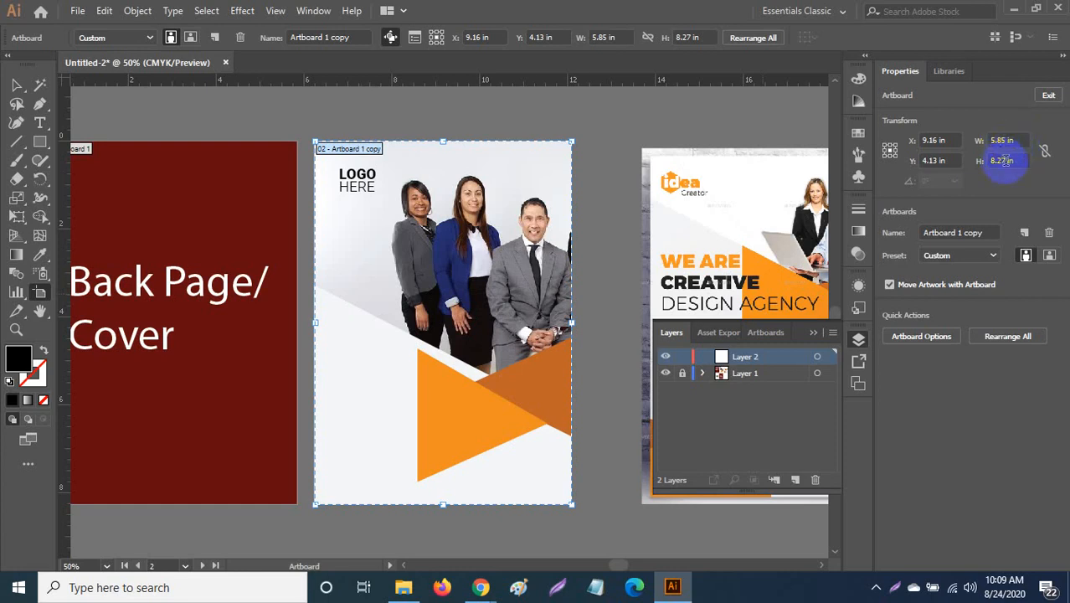
{"action": "left_click", "coordinate": [1000, 161]}
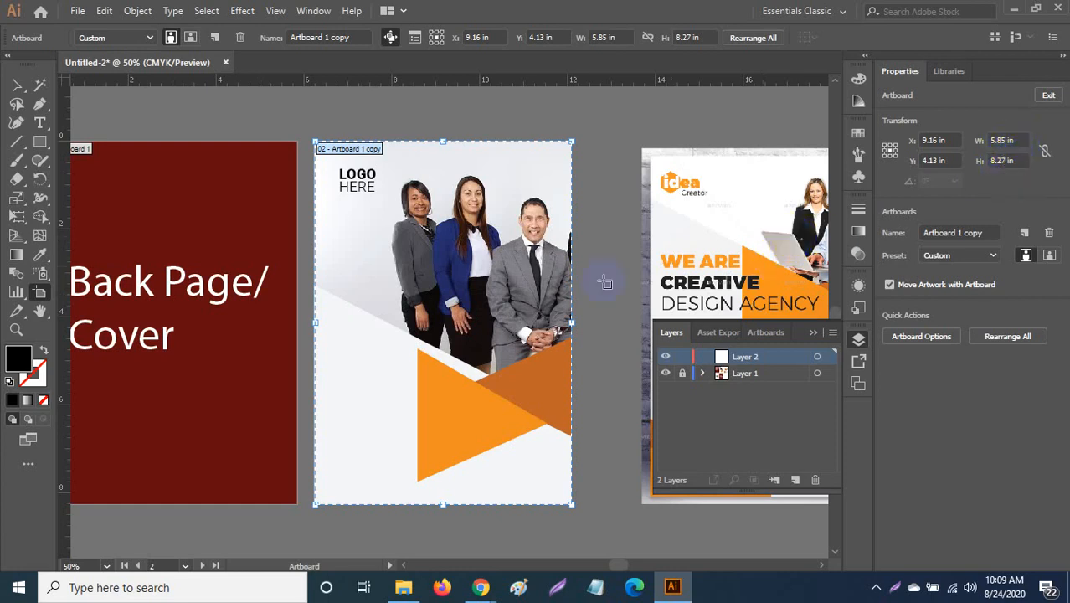
{"action": "left_click", "coordinate": [39, 140]}
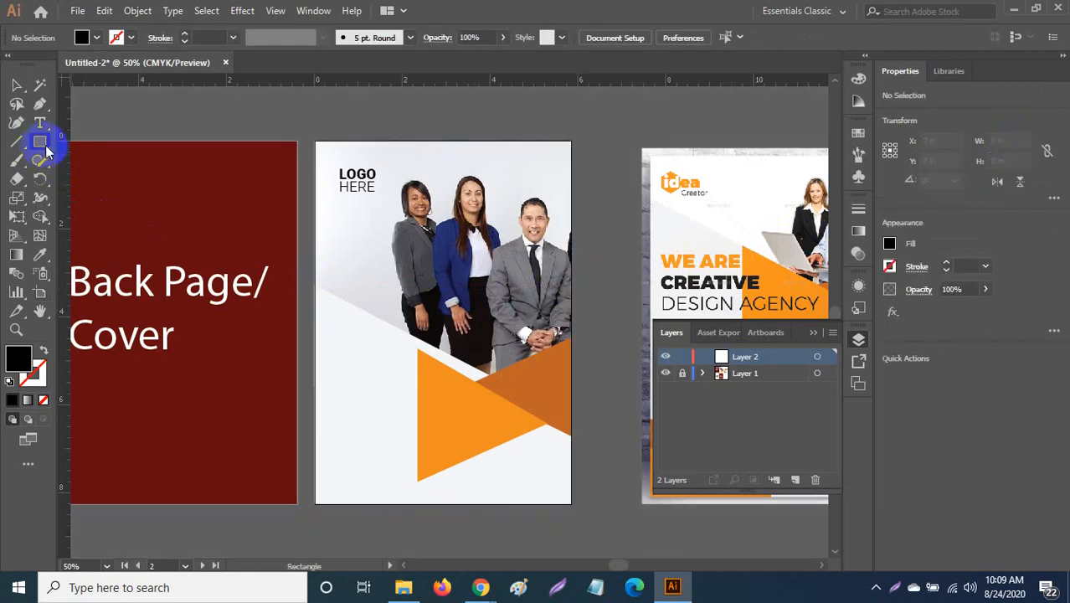
{"action": "left_click", "coordinate": [416, 347]}
{"action": "left_click", "coordinate": [526, 261]}
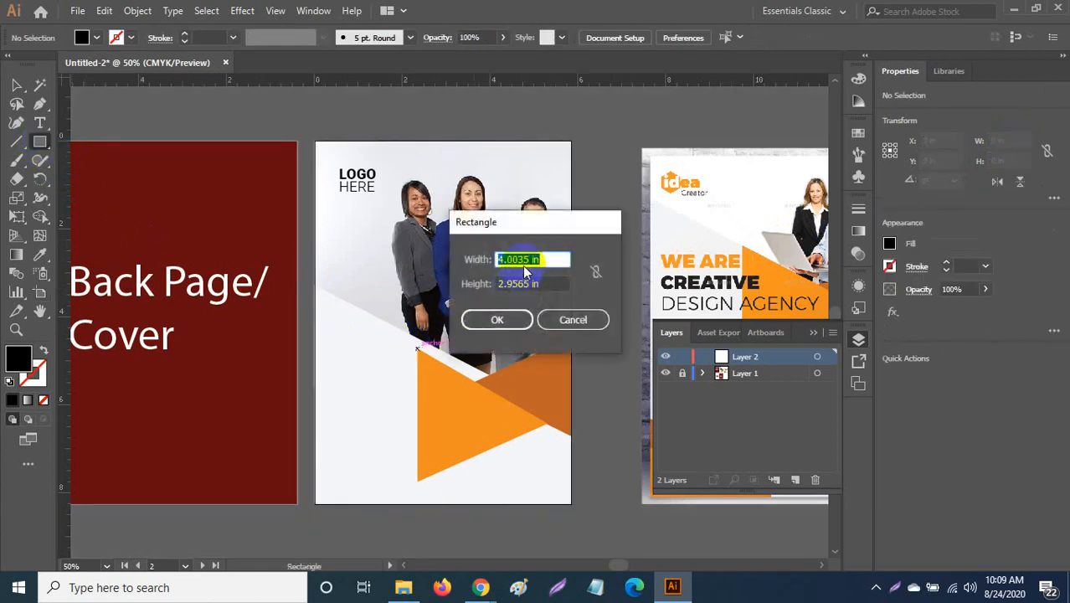
{"action": "left_click_drag", "start_coordinate": [525, 260], "coordinate": [446, 267]}
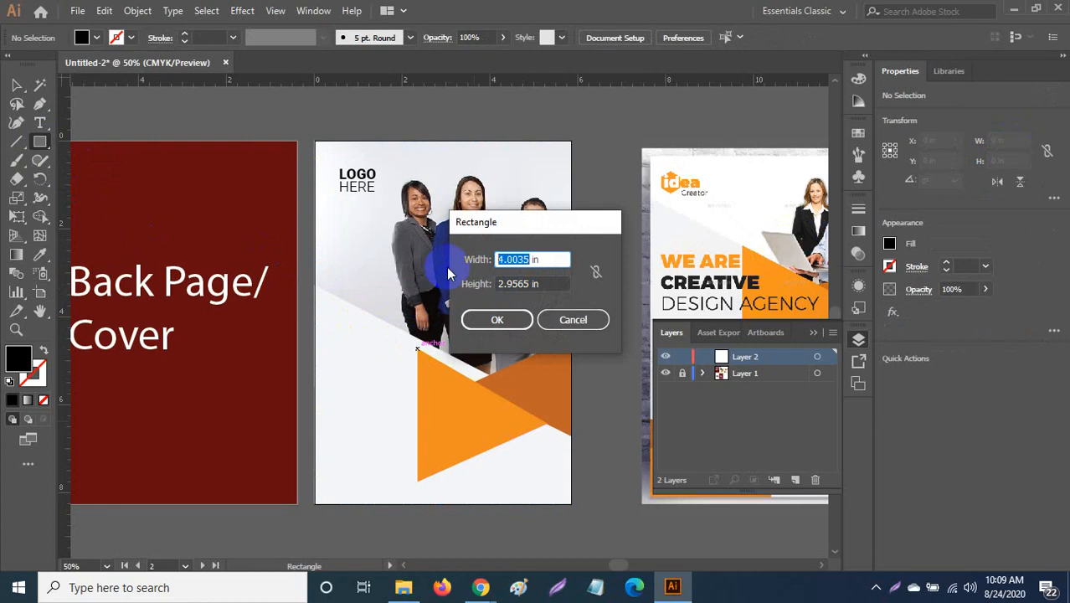
{"action": "type", "text": "5.60"}
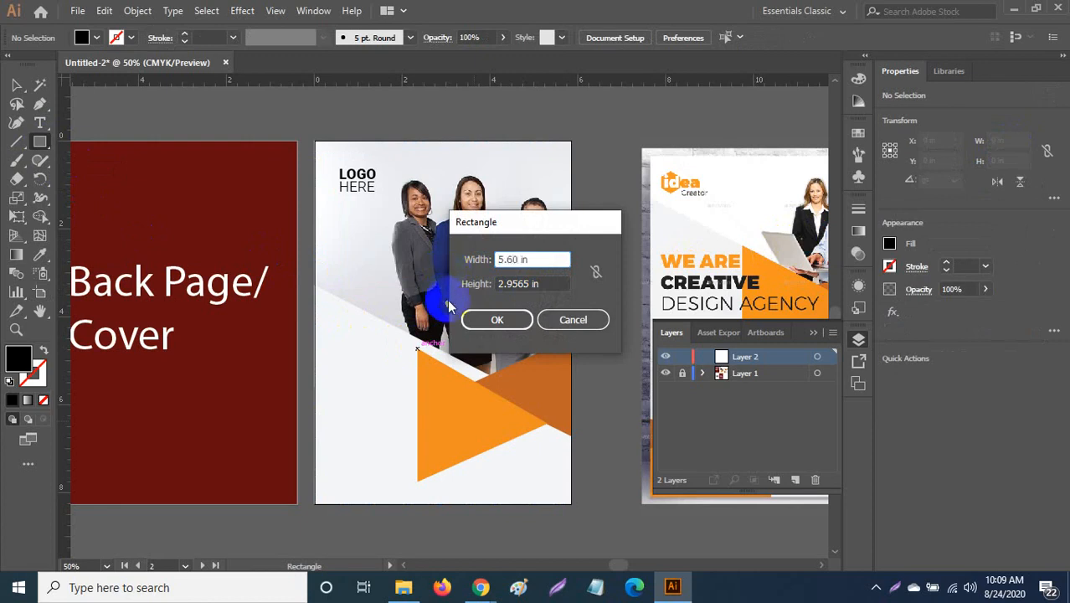
{"action": "left_click", "coordinate": [533, 283]}
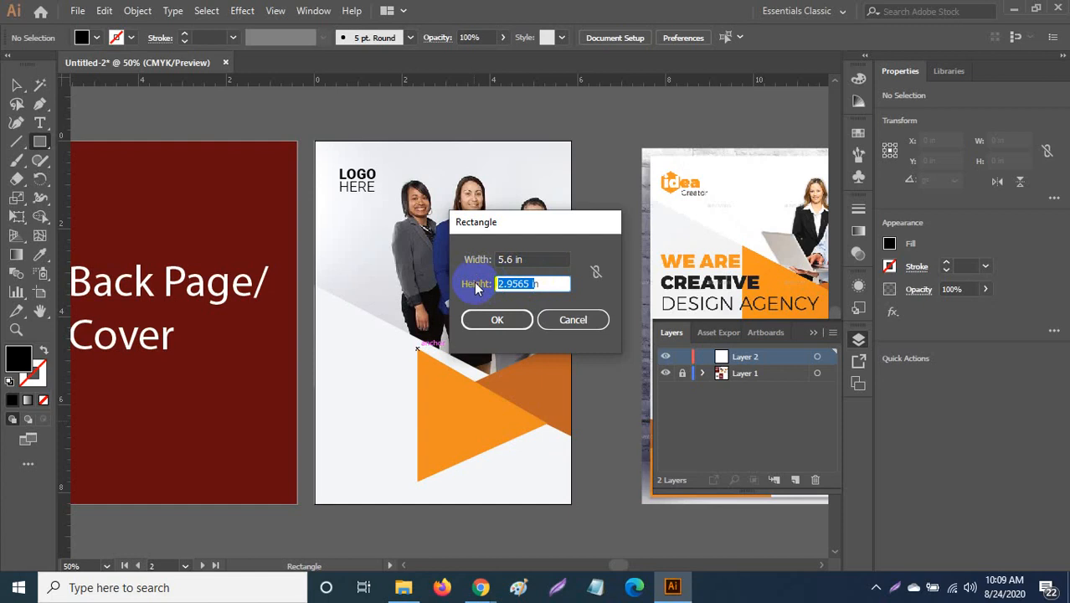
{"action": "type", "text": "8.02"}
{"action": "key", "text": "Return"}
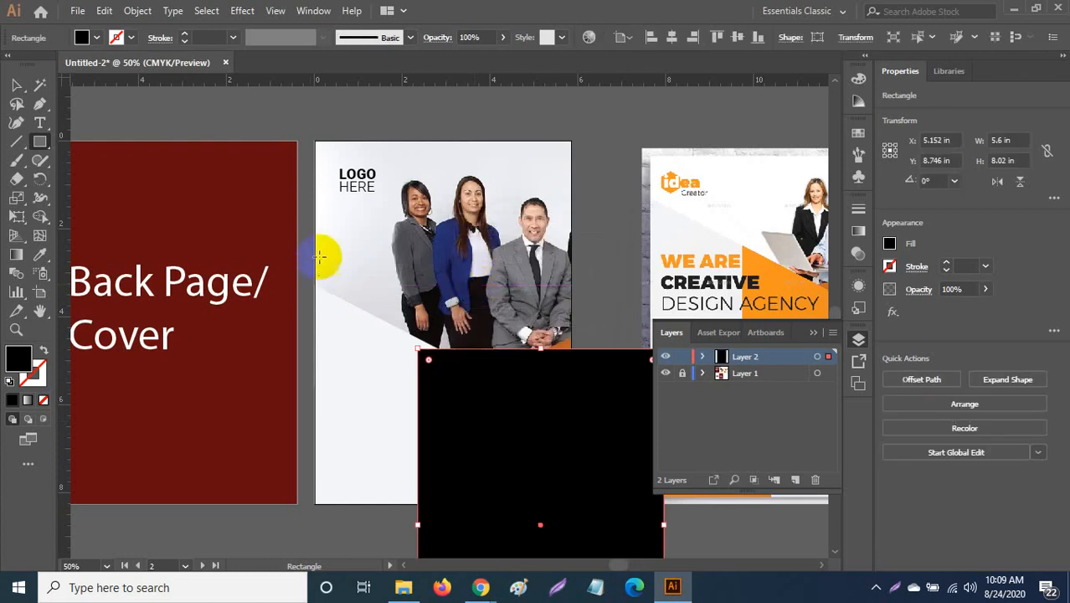
Step: Center the rectangle horizontally and vertically on the front page's artboard
{"action": "left_click", "coordinate": [657, 40]}
{"action": "left_click", "coordinate": [673, 38]}
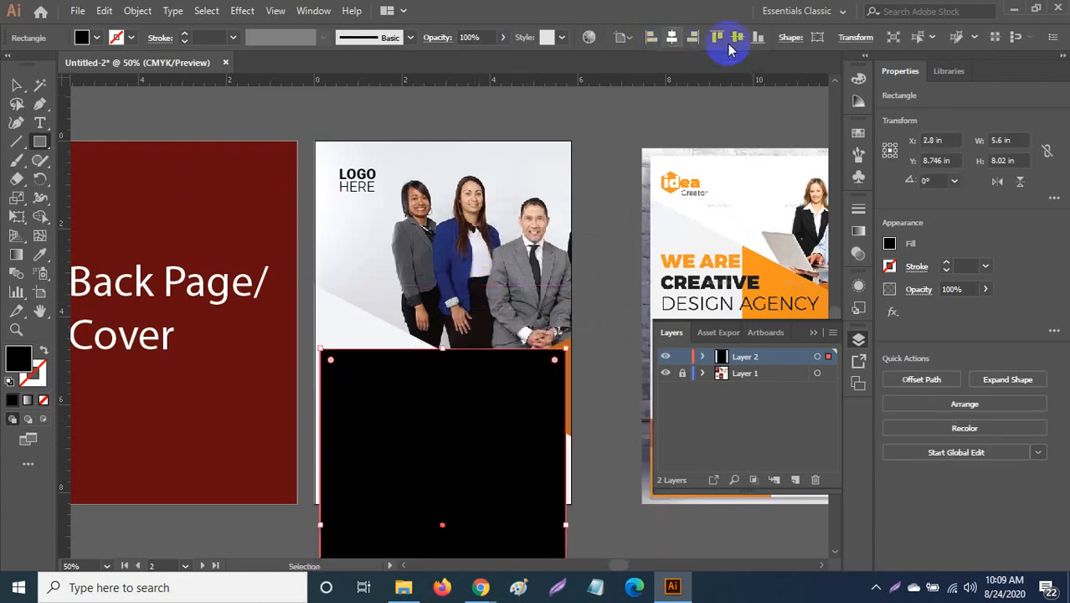
{"action": "left_click", "coordinate": [738, 37]}
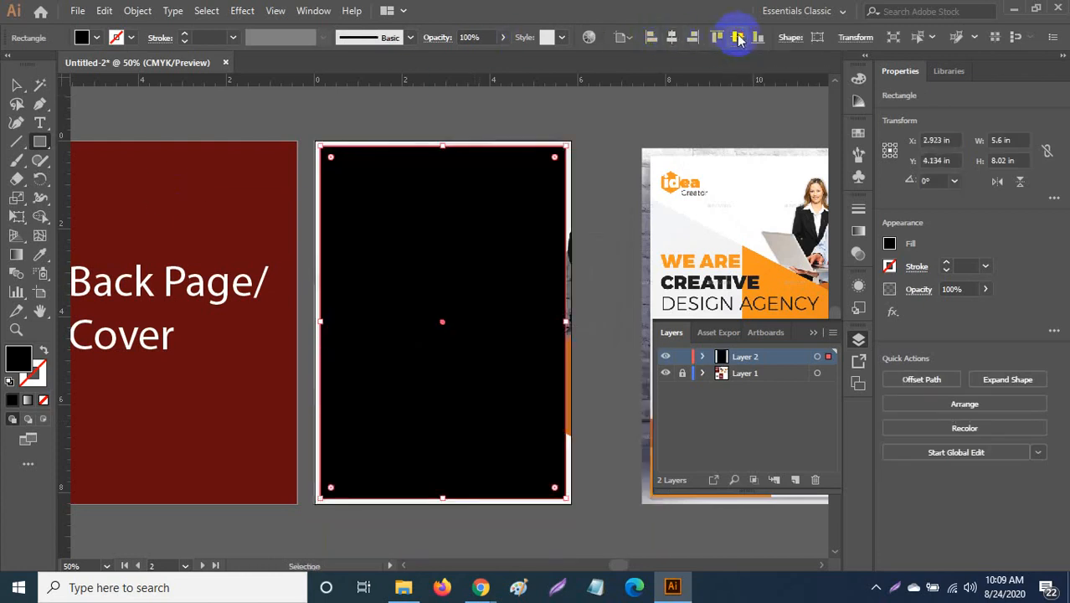
Step: Give the rectangle a bright green color, move it from fill to stroke, and set the stroke weight to 3 pt
{"action": "double_click", "coordinate": [20, 357]}
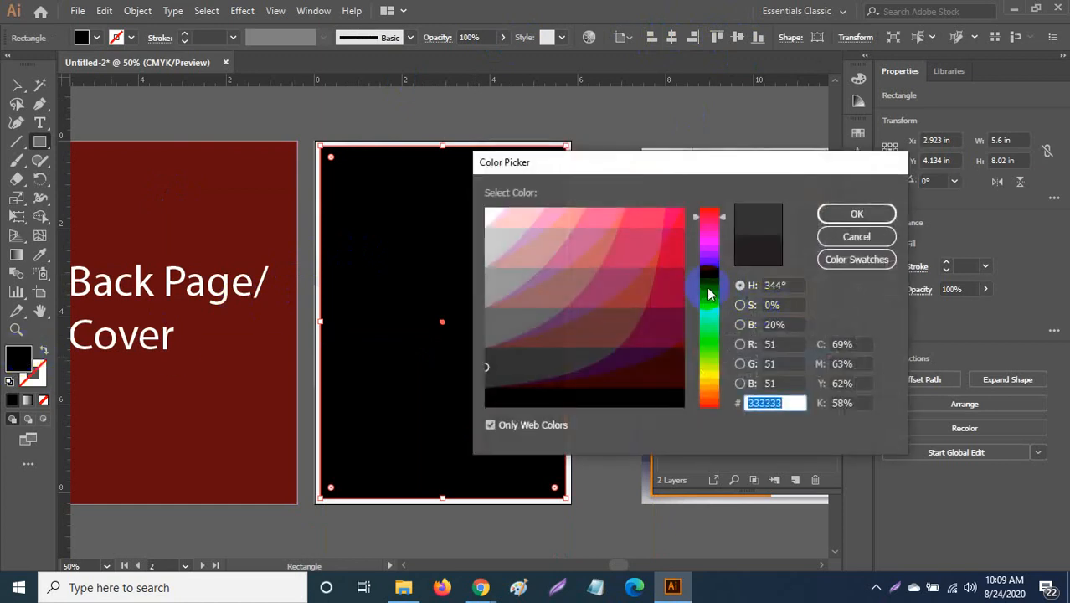
{"action": "left_click", "coordinate": [713, 333]}
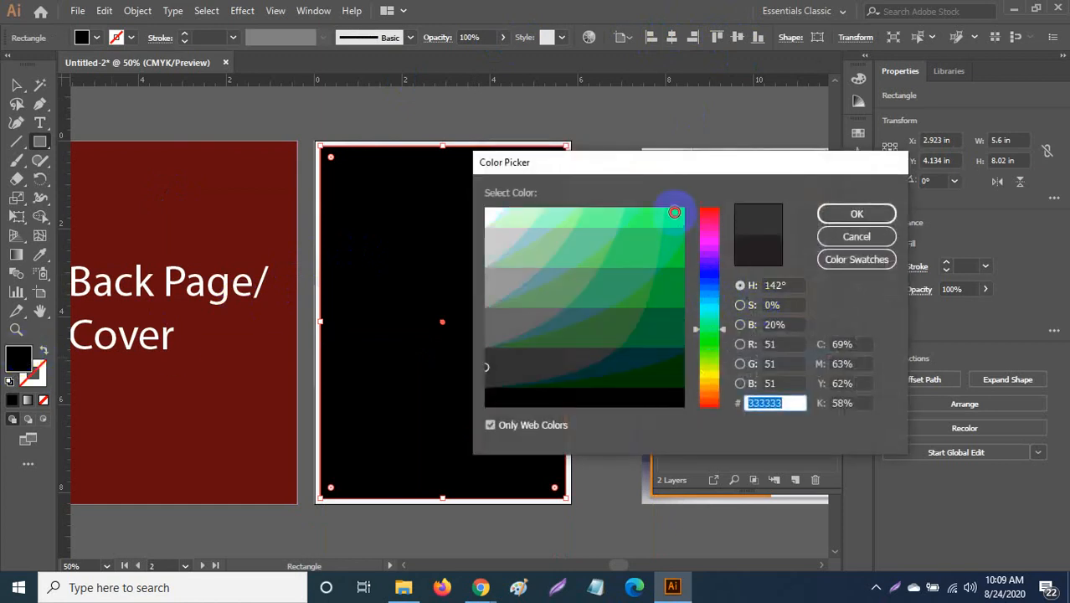
{"action": "left_click", "coordinate": [680, 213]}
{"action": "left_click", "coordinate": [854, 213]}
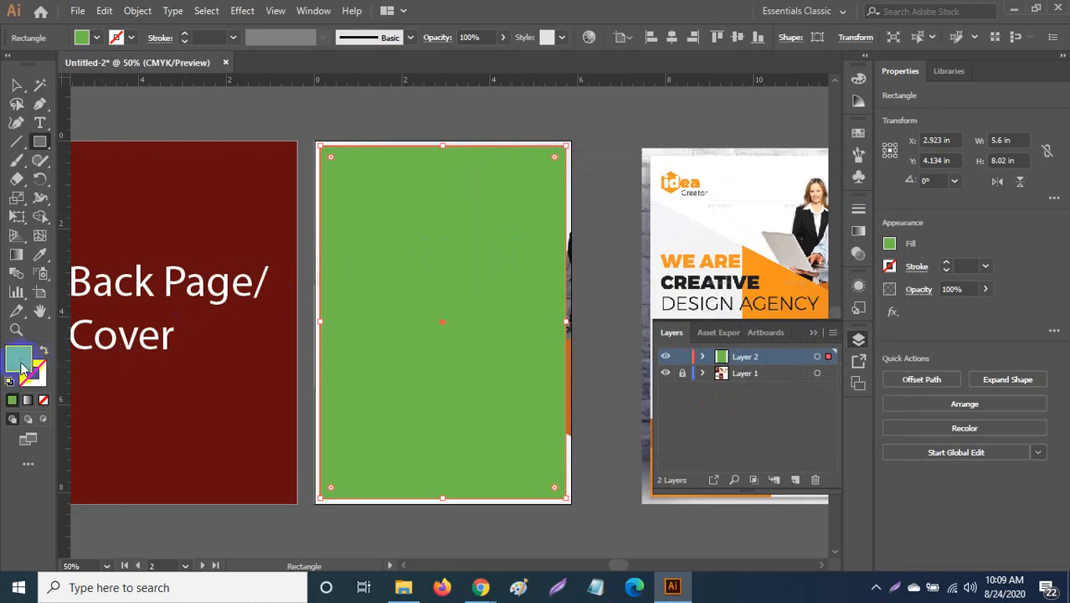
{"action": "left_click", "coordinate": [42, 351]}
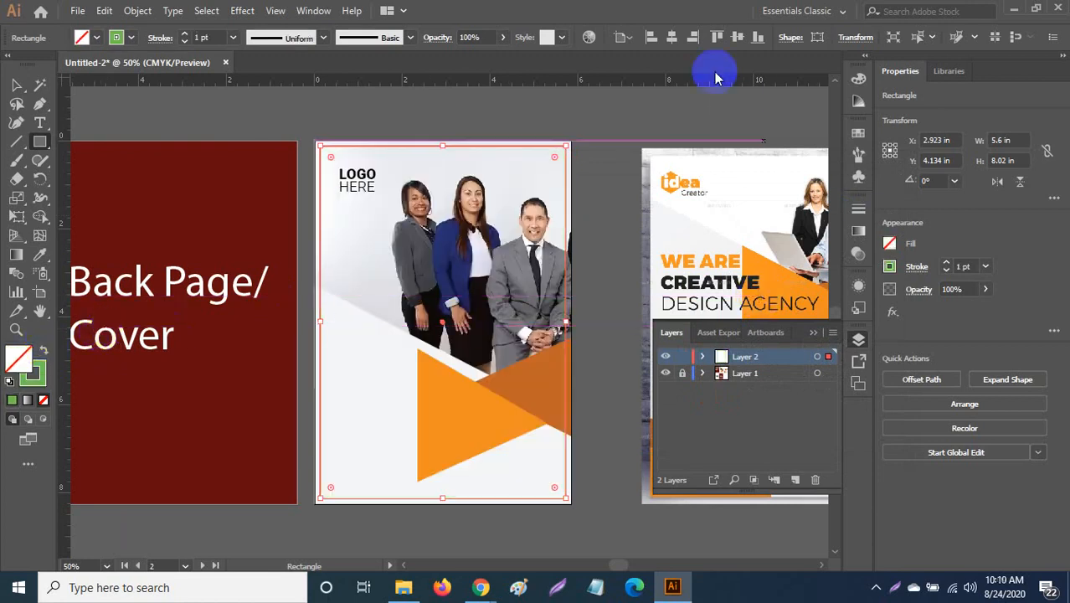
{"action": "left_click", "coordinate": [233, 39]}
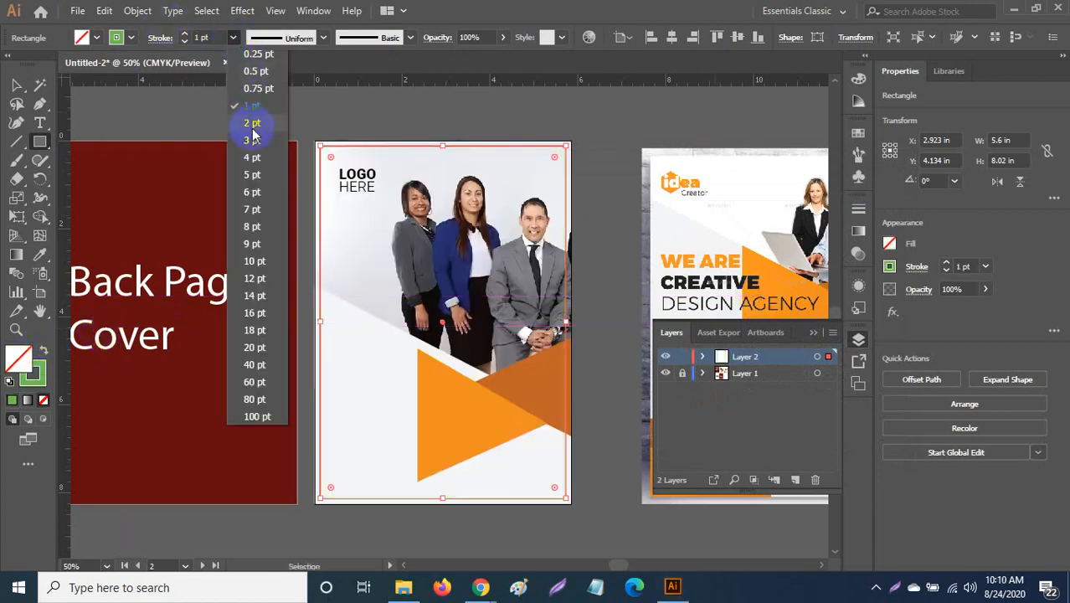
{"action": "left_click", "coordinate": [252, 147]}
{"action": "left_click", "coordinate": [17, 84]}
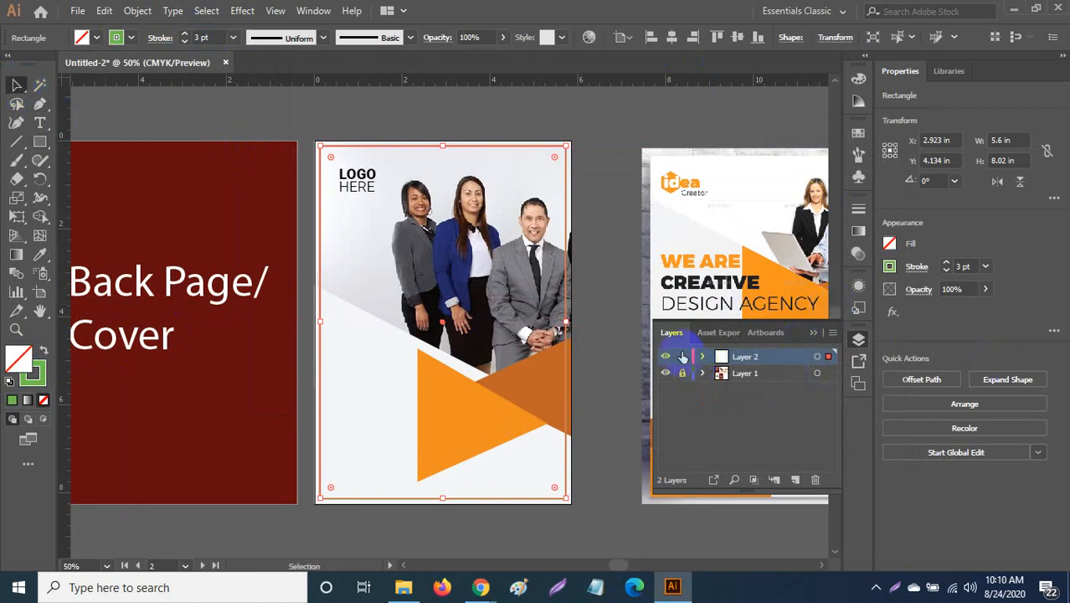
Step: Rename the layer holding the green outline as Safe Area and lock it, and make Layer 1 unlocked and active
{"action": "double_click", "coordinate": [742, 357]}
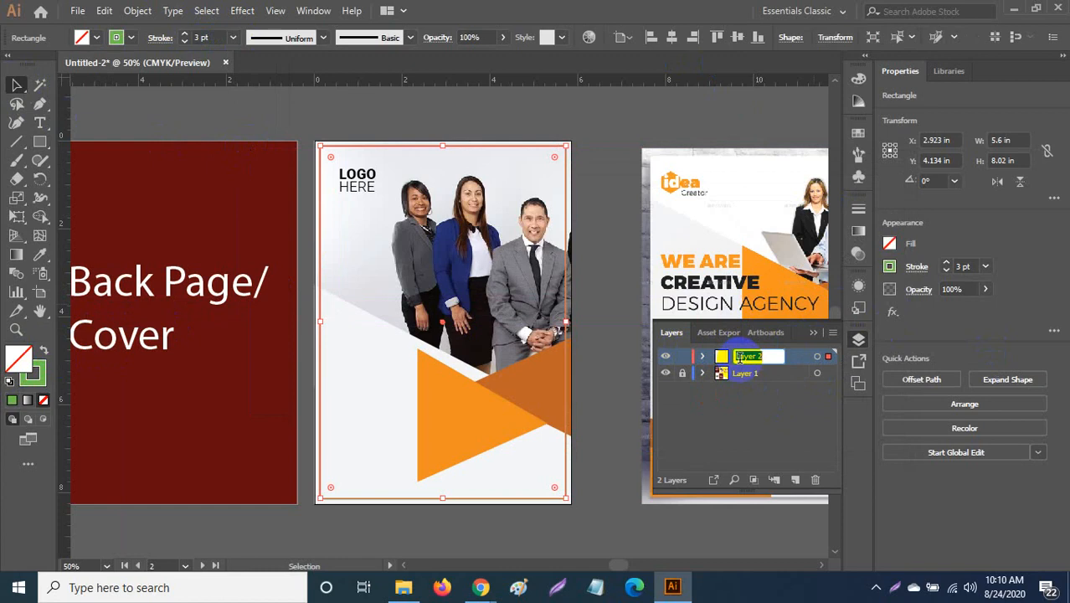
{"action": "type", "text": "Safe Area"}
{"action": "key", "text": "Return"}
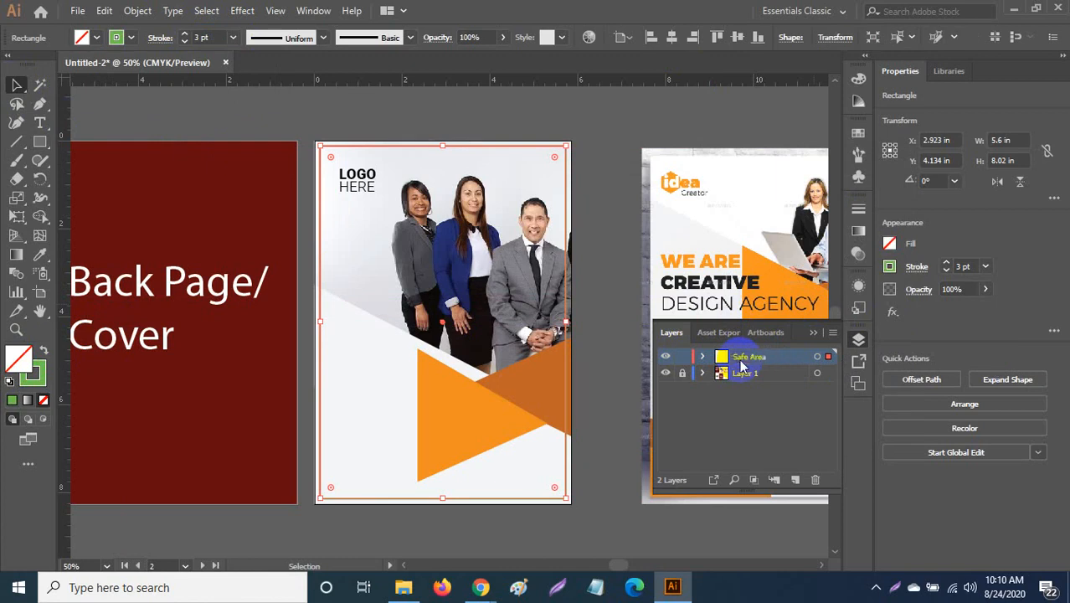
{"action": "left_click", "coordinate": [683, 356]}
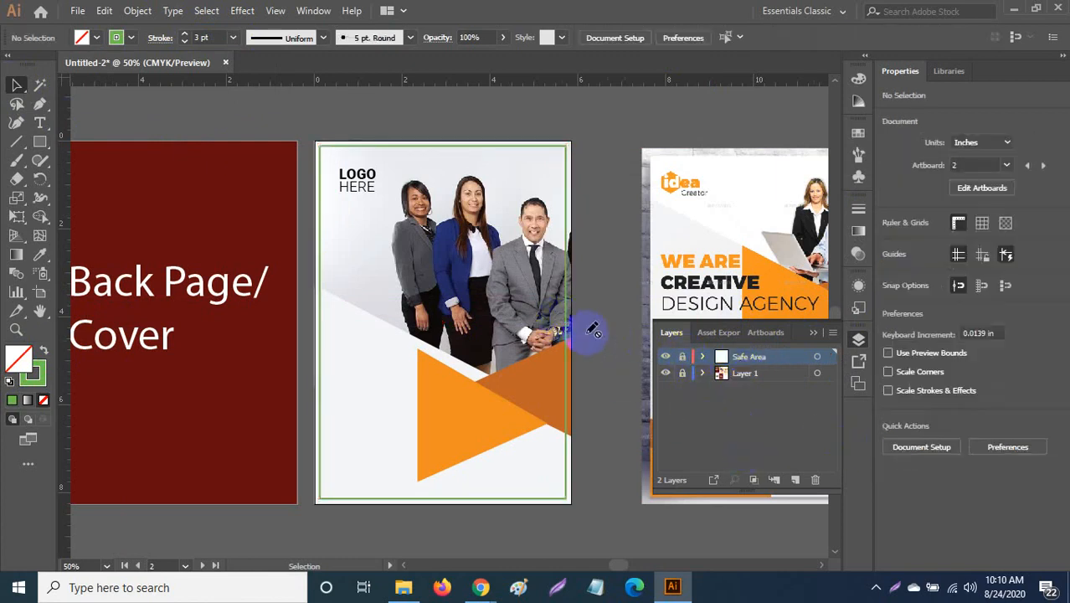
{"action": "left_click", "coordinate": [682, 372]}
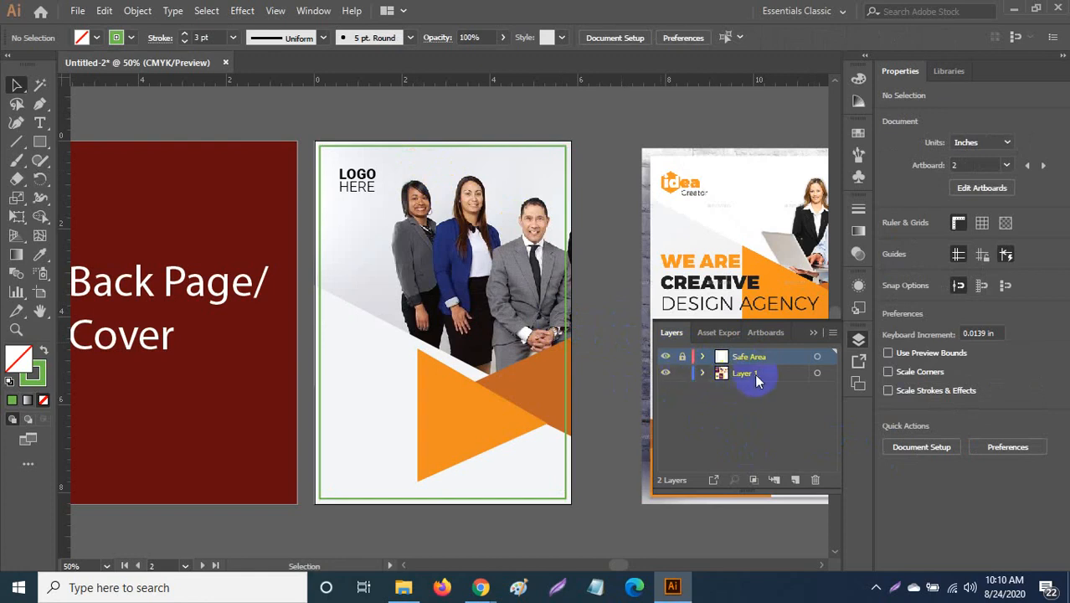
{"action": "left_click", "coordinate": [756, 373]}
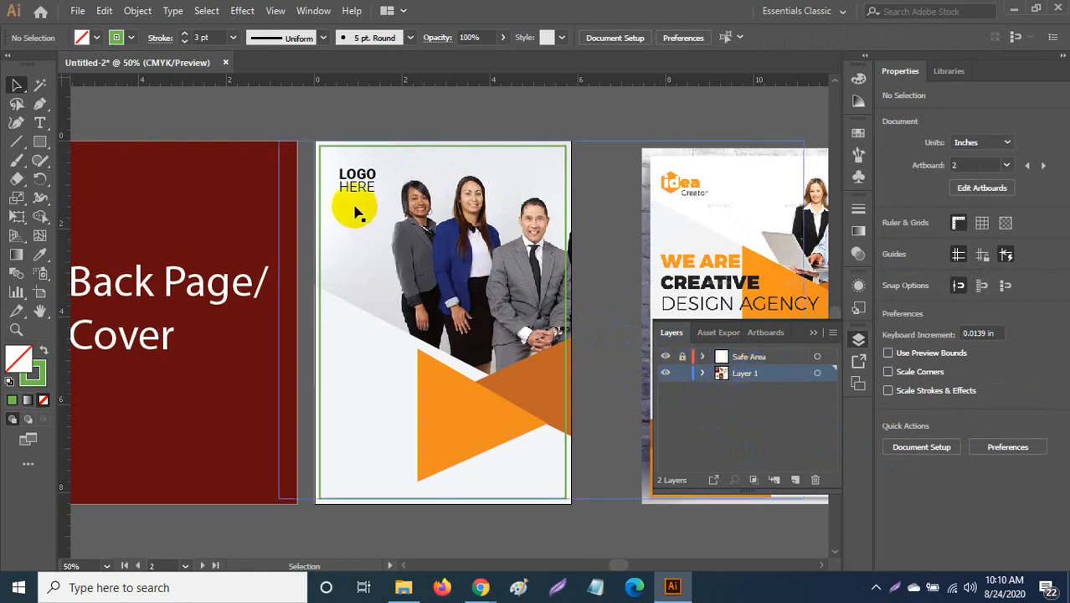
Step: Select the LOGO and HERE lines and examine how they and the page artwork sit within the green safe-area outline
{"action": "left_click", "coordinate": [363, 179]}
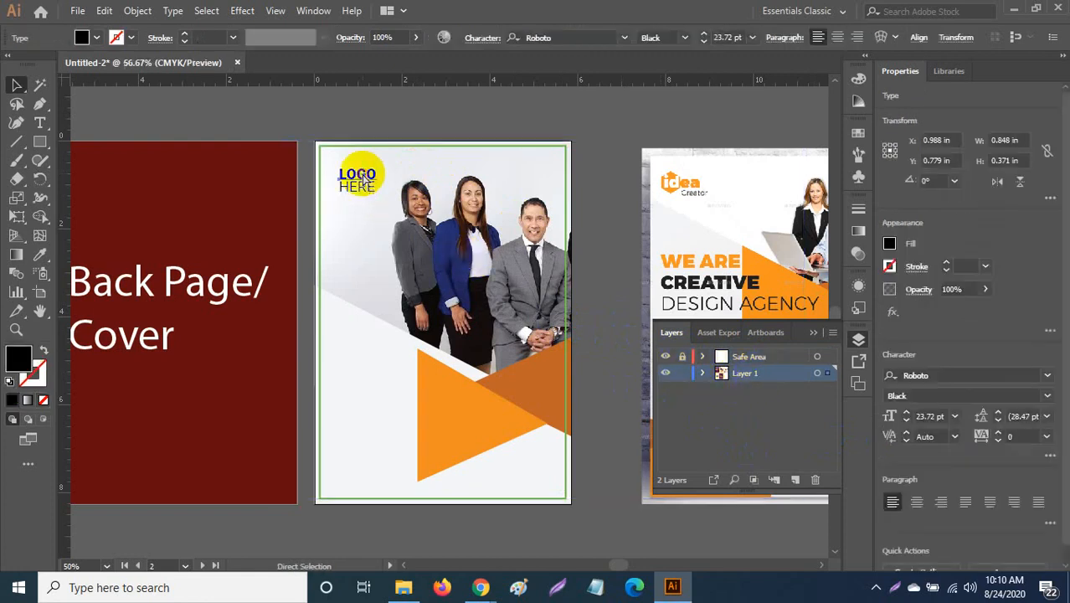
{"action": "key", "text": "ctrl+equal"}
{"action": "key", "text": "ctrl+equal"}
{"action": "key", "text": "ctrl+equal"}
{"action": "key", "text": "ctrl+equal"}
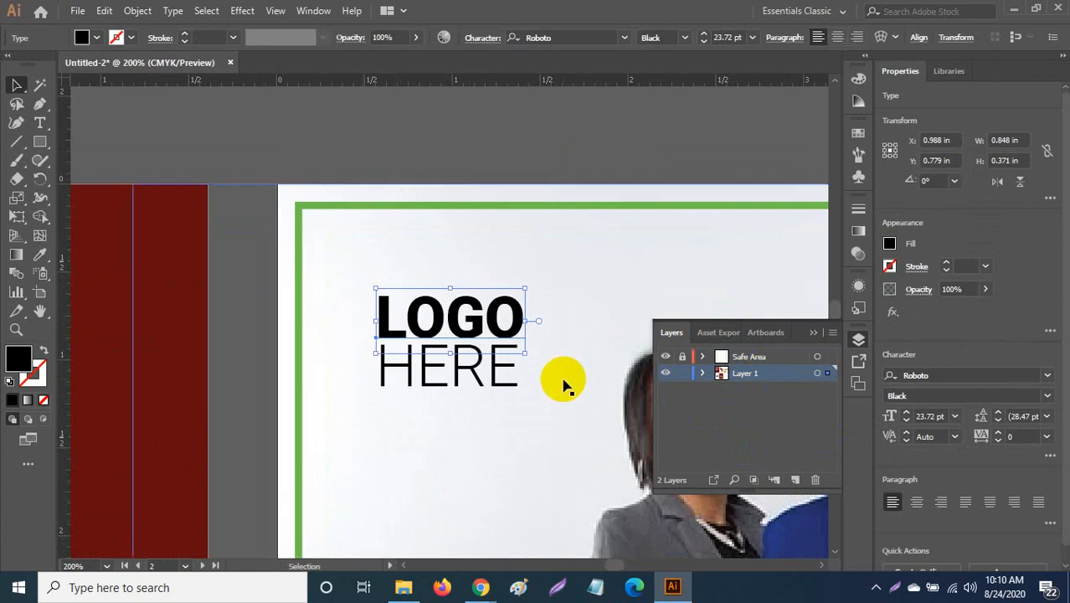
{"action": "left_click", "coordinate": [498, 368], "text": "shift"}
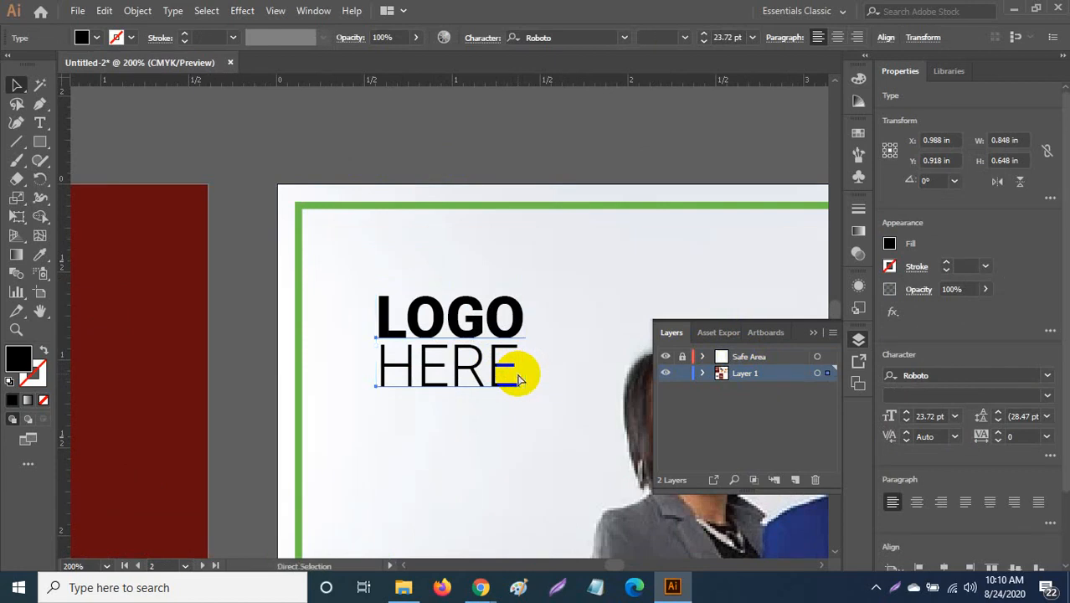
{"action": "key", "text": "ctrl+minus"}
{"action": "key", "text": "ctrl+minus"}
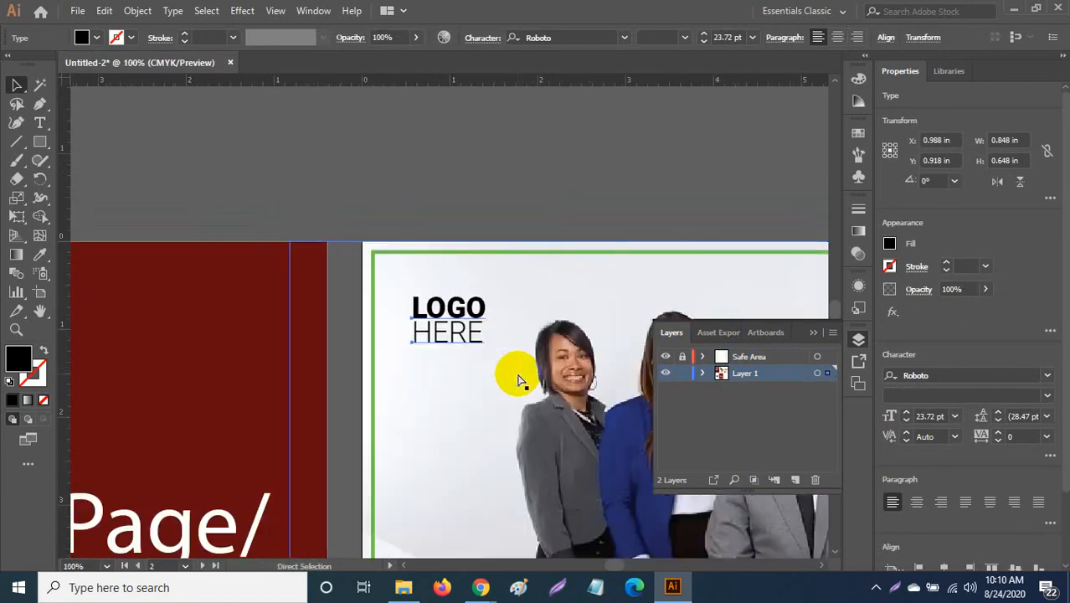
{"action": "key", "text": "ctrl+minus"}
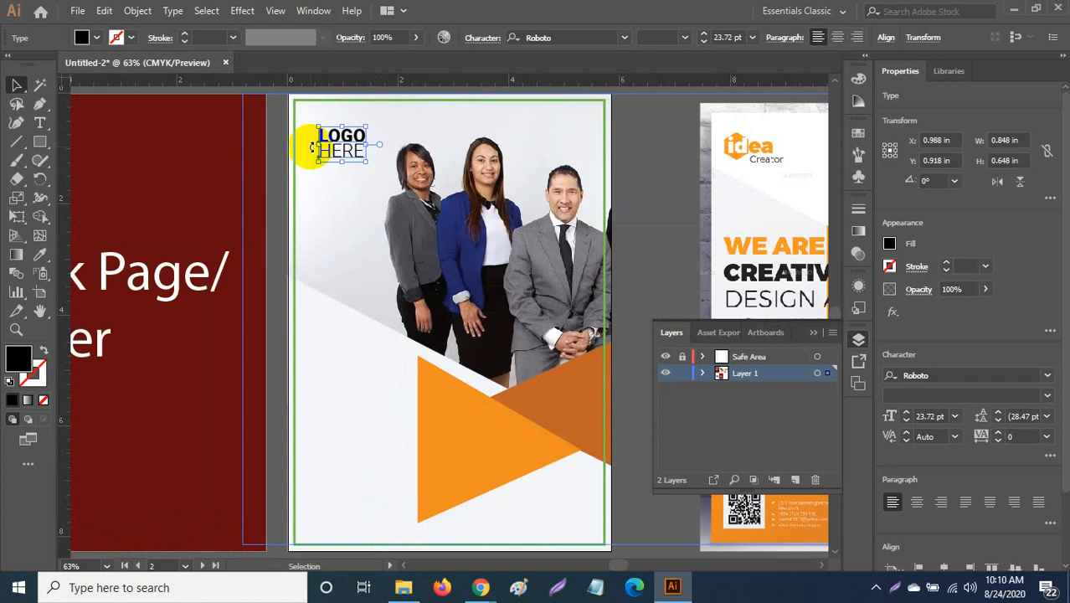
{"action": "key", "text": "Escape"}
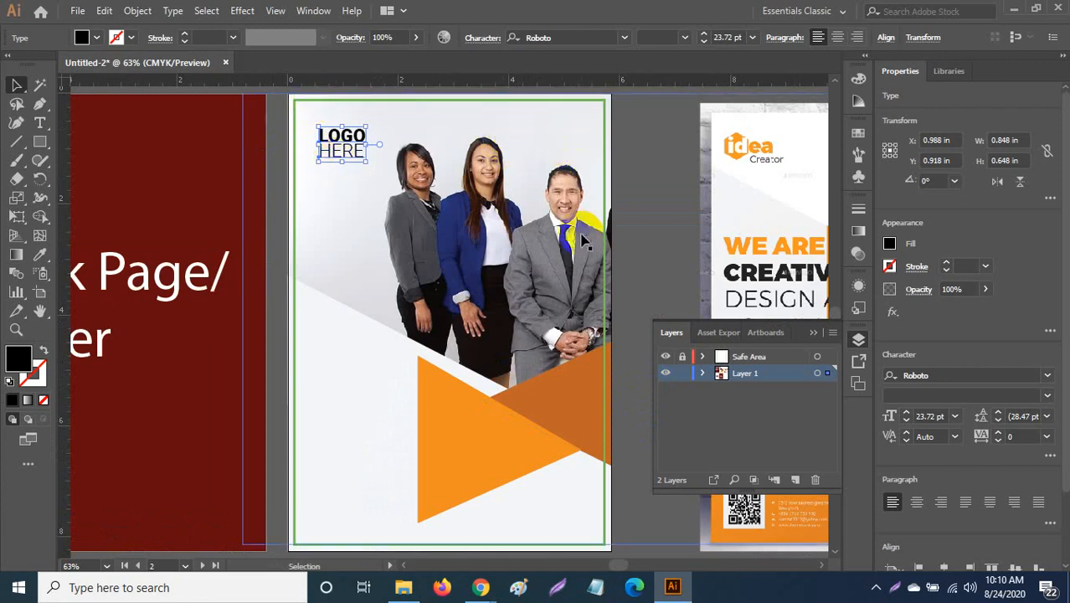
{"action": "scroll", "coordinate": [770, 163], "scroll_direction": "down", "scroll_amount": 3}
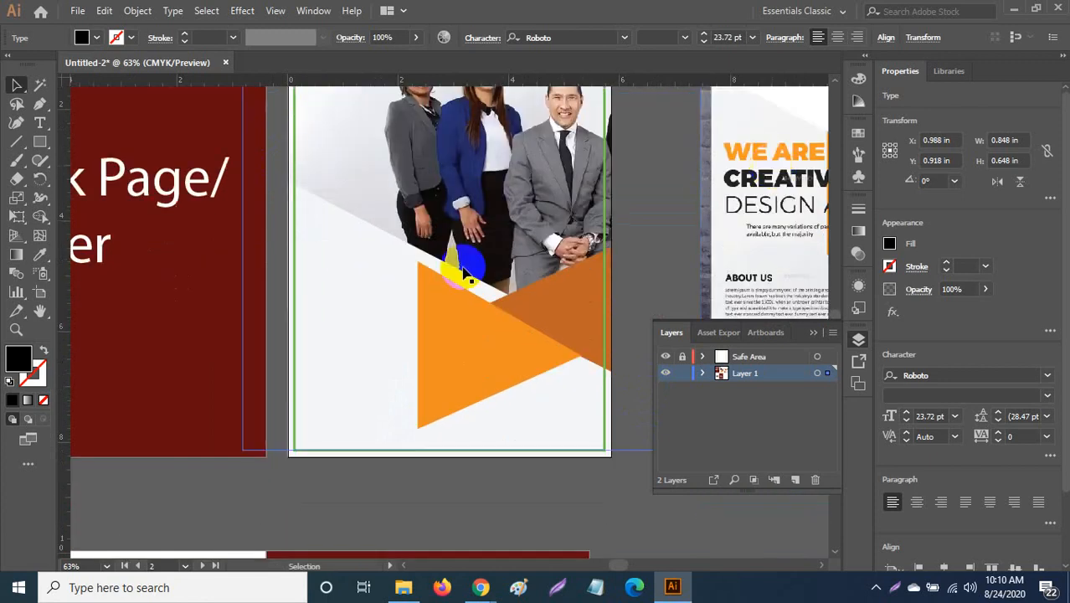
{"action": "left_click_drag", "start_coordinate": [633, 280], "coordinate": [482, 373]}
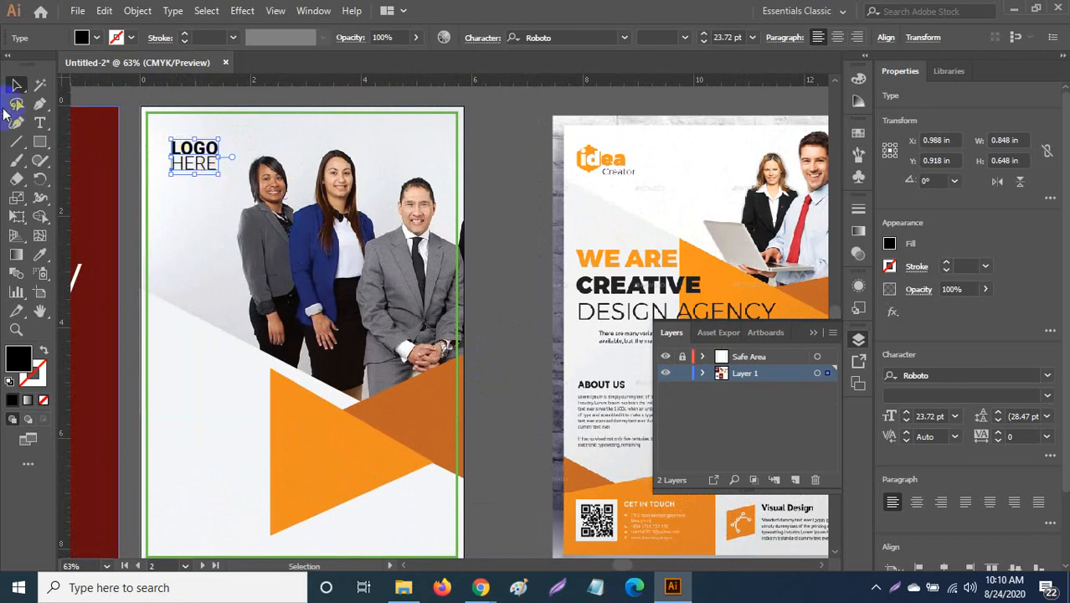
Step: Create a 0.5 by 0.5 in square on Layer 1, below the logo text on the front page
{"action": "left_click", "coordinate": [40, 141]}
{"action": "left_click", "coordinate": [196, 258]}
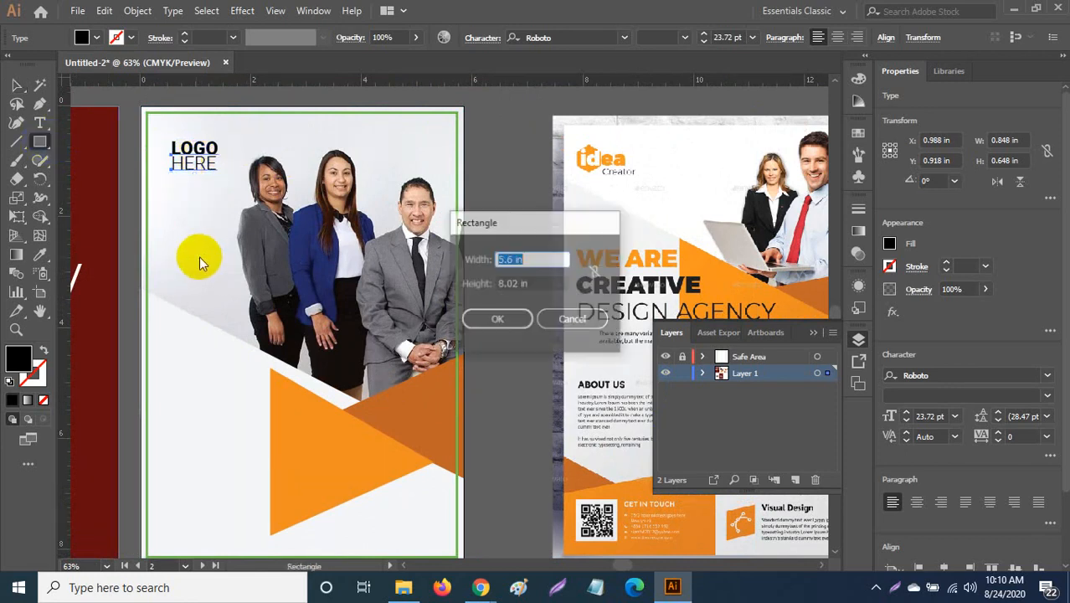
{"action": "left_click", "coordinate": [514, 259]}
{"action": "left_click_drag", "start_coordinate": [514, 259], "coordinate": [411, 260]}
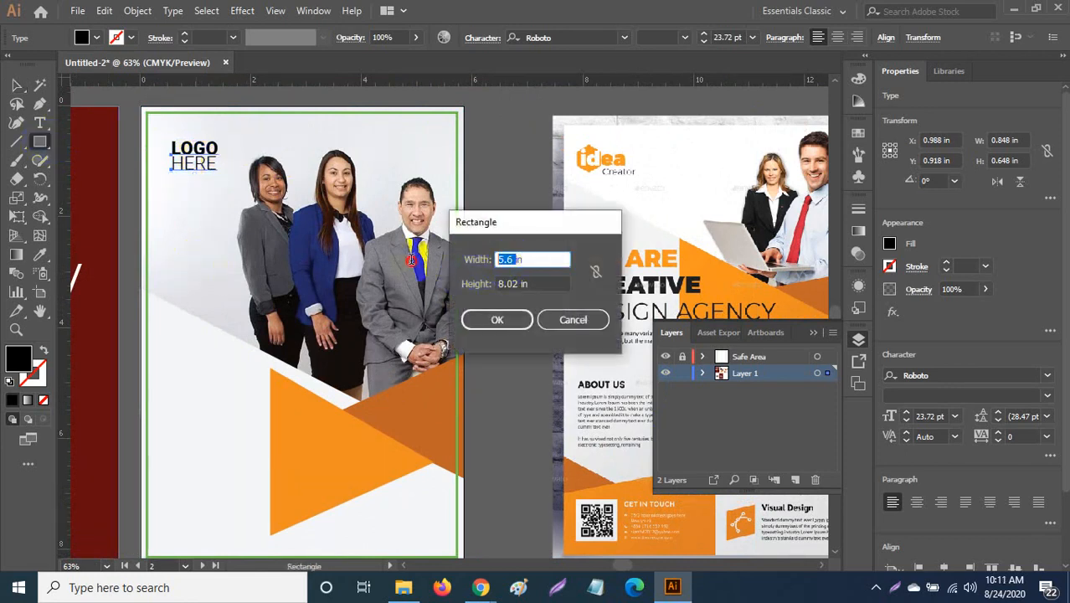
{"action": "key", "text": "BackSpace"}
{"action": "type", "text": ".5"}
{"action": "key", "text": "Tab"}
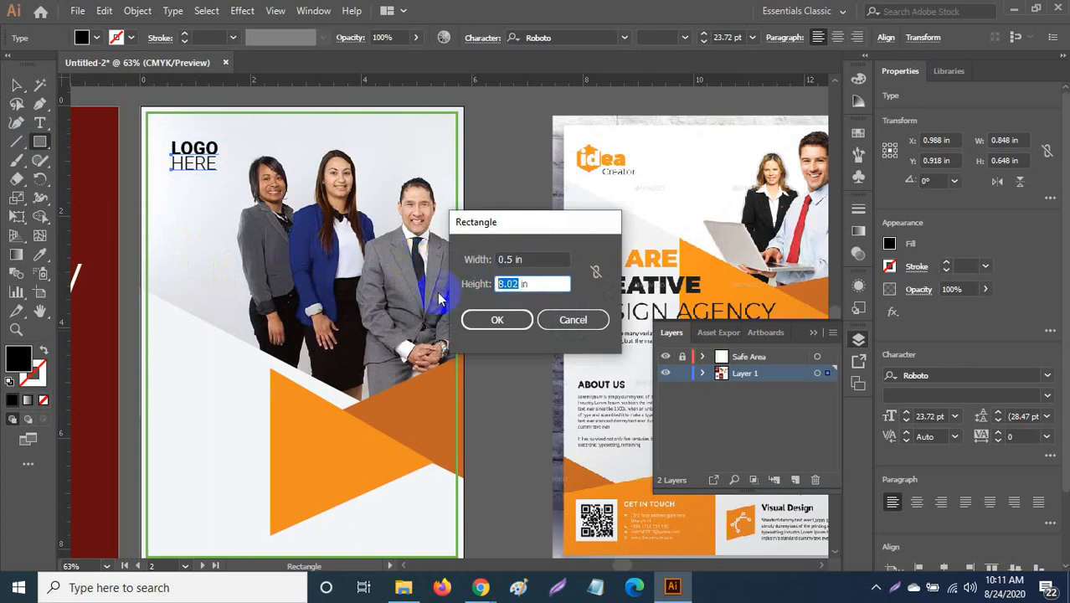
{"action": "key", "text": "BackSpace"}
{"action": "type", "text": ".5"}
{"action": "key", "text": "Return"}
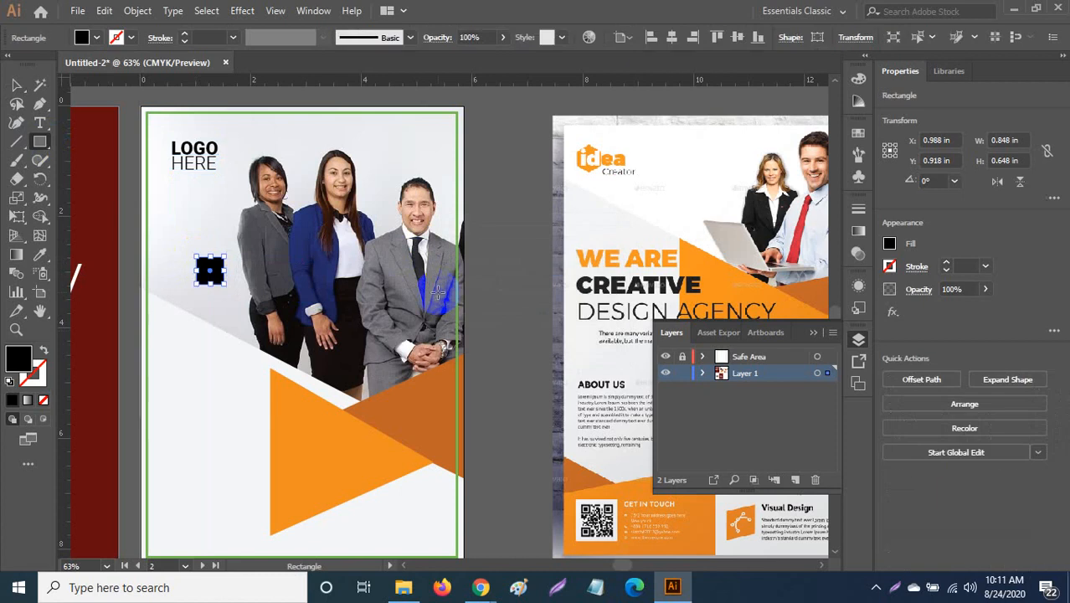
Step: Align the 0.5 in square flush with the top-left corner of the front page
{"action": "left_click", "coordinate": [16, 84]}
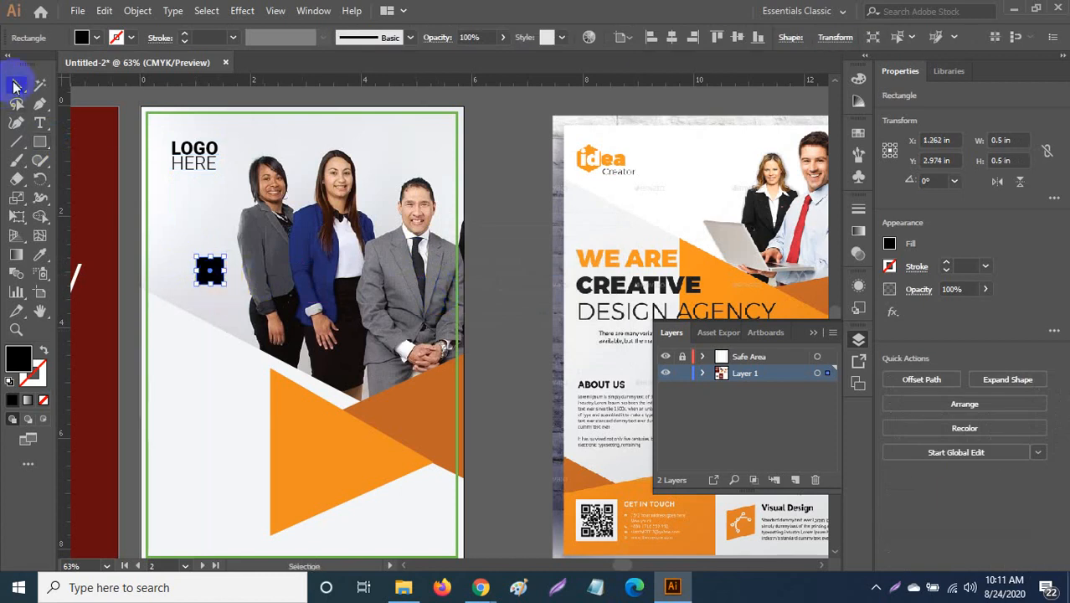
{"action": "left_click", "coordinate": [660, 39]}
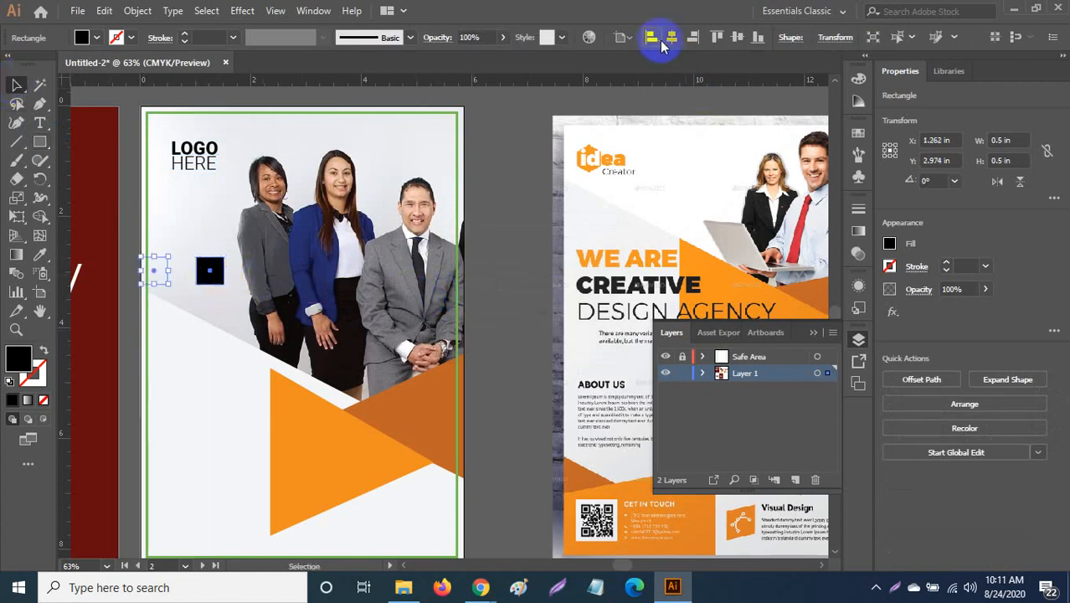
{"action": "left_click", "coordinate": [717, 37]}
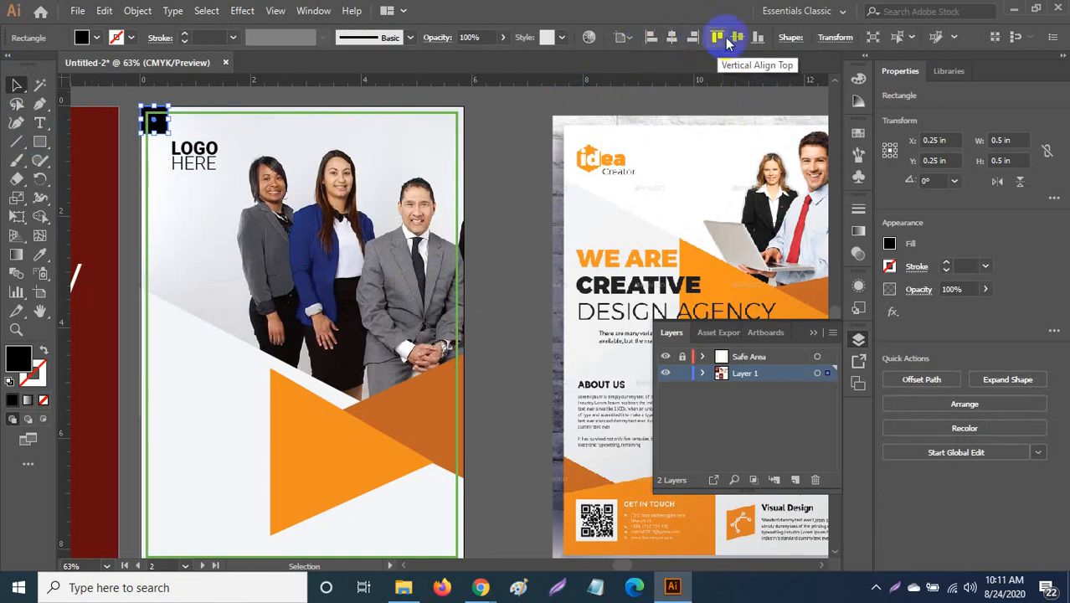
{"action": "key", "text": "ctrl+equal"}
{"action": "key", "text": "ctrl+equal"}
{"action": "key", "text": "ctrl+equal"}
{"action": "key", "text": "ctrl+equal"}
{"action": "key", "text": "ctrl+equal"}
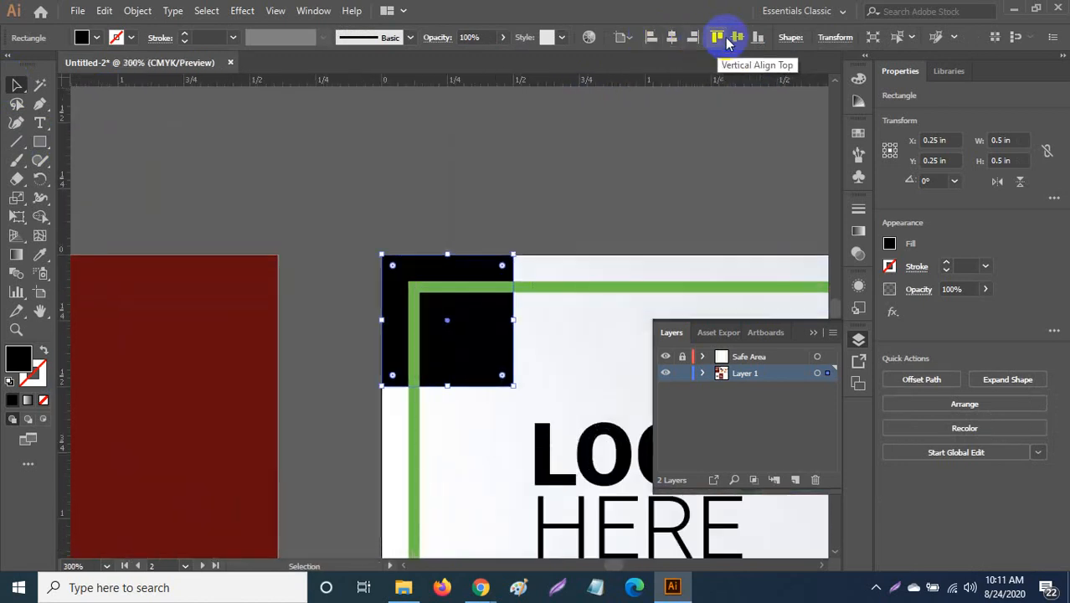
{"action": "left_click_drag", "start_coordinate": [443, 88], "coordinate": [558, 387]}
{"action": "key", "text": "ctrl+z"}
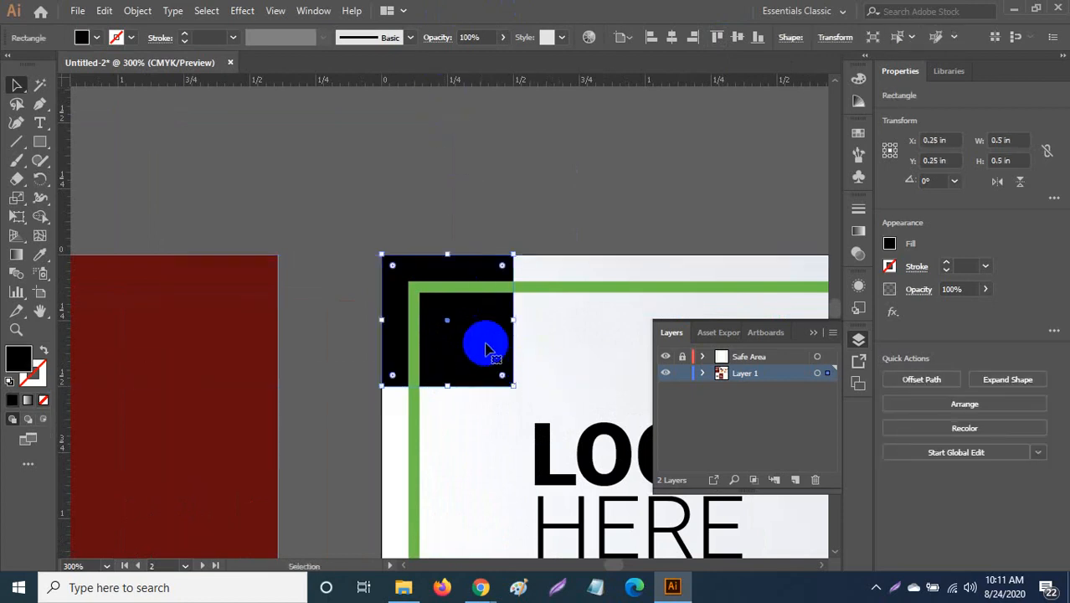
{"action": "left_click_drag", "start_coordinate": [499, 82], "coordinate": [542, 386]}
{"action": "key", "text": "ctrl+z"}
Step: Using outline view for accuracy, place a horizontal guide along the square's bottom edge and a vertical guide along its right edge
{"action": "key", "text": "ctrl+y"}
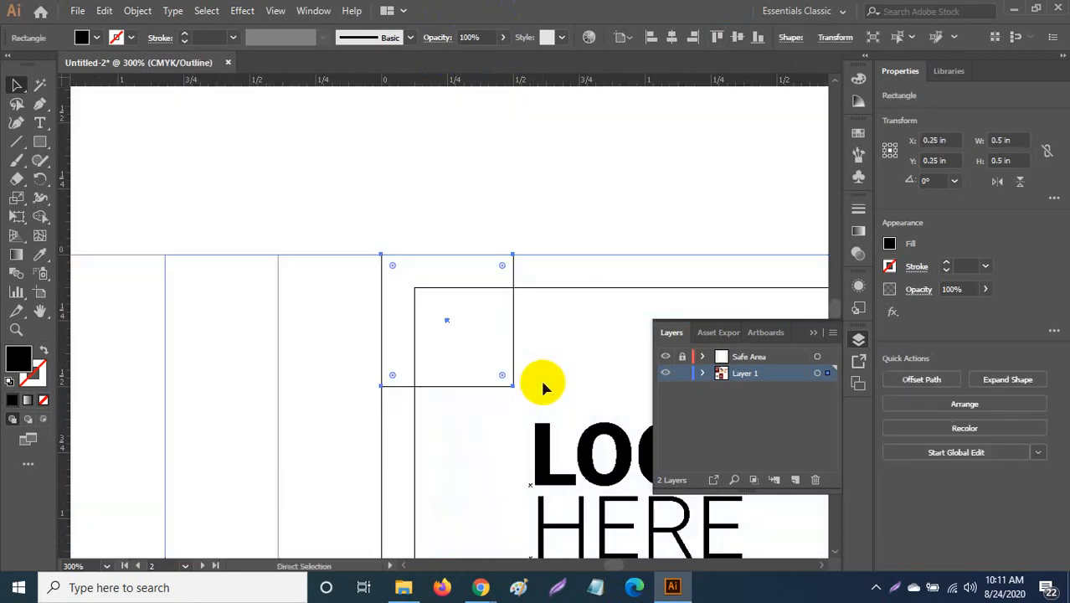
{"action": "left_click_drag", "start_coordinate": [530, 83], "coordinate": [566, 389]}
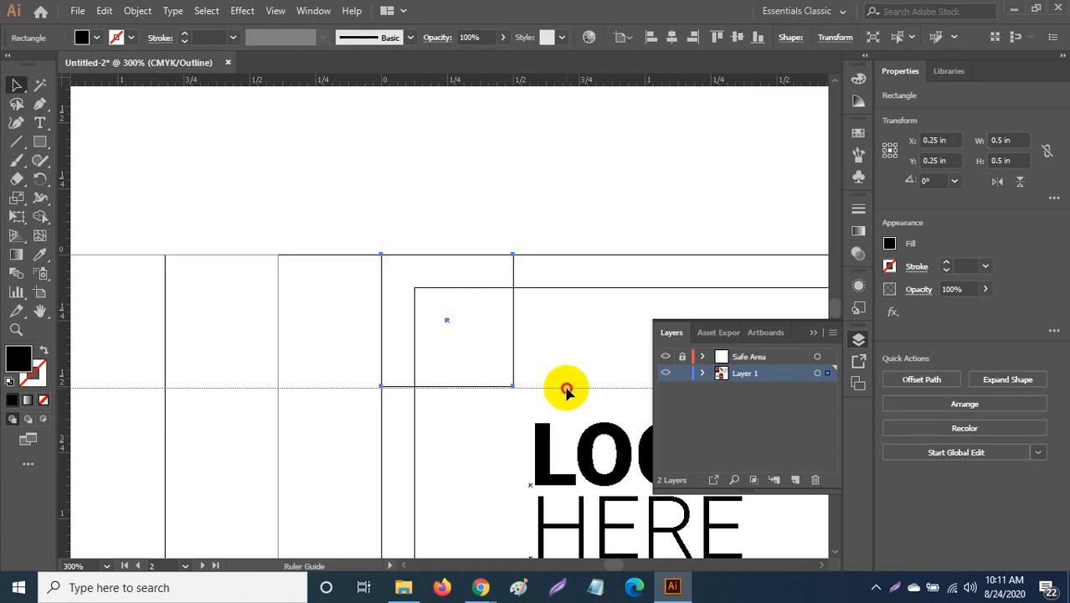
{"action": "left_click", "coordinate": [566, 387]}
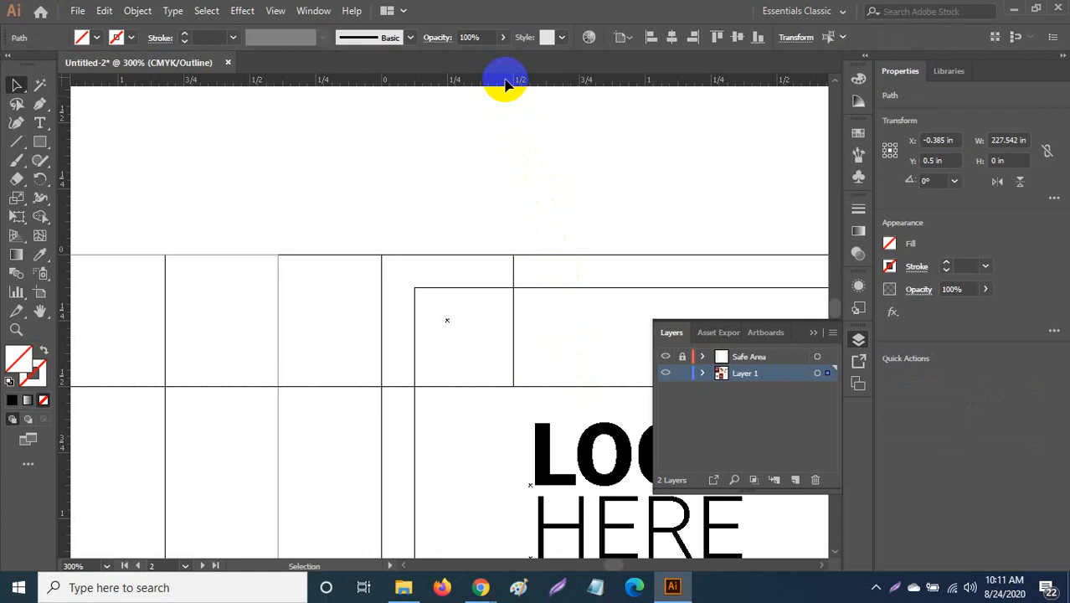
{"action": "left_click_drag", "start_coordinate": [505, 84], "coordinate": [514, 173]}
{"action": "key", "text": "alt"}
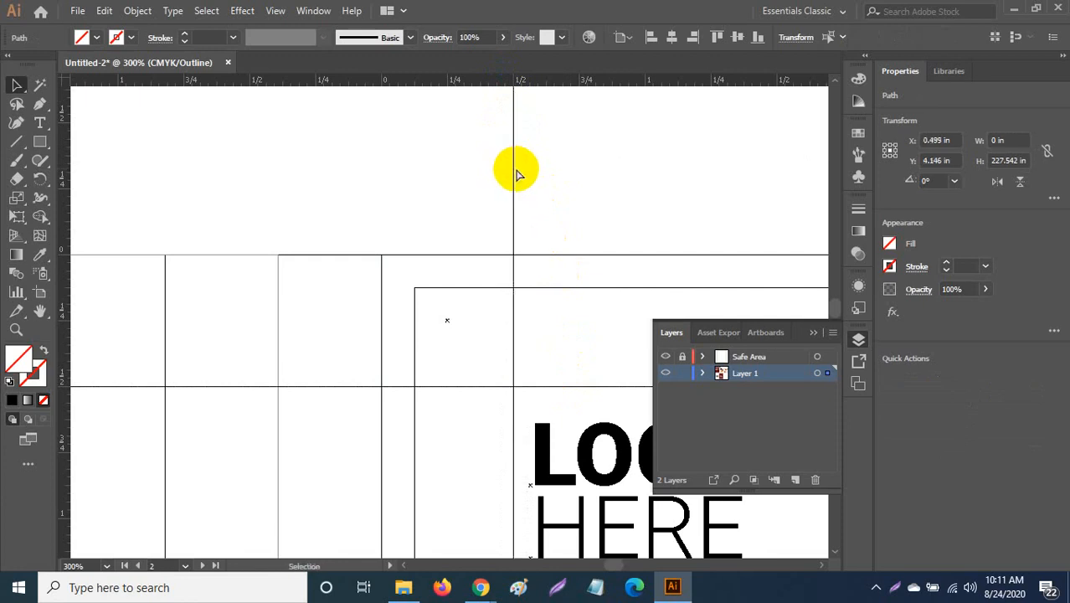
{"action": "key", "text": "ctrl+y"}
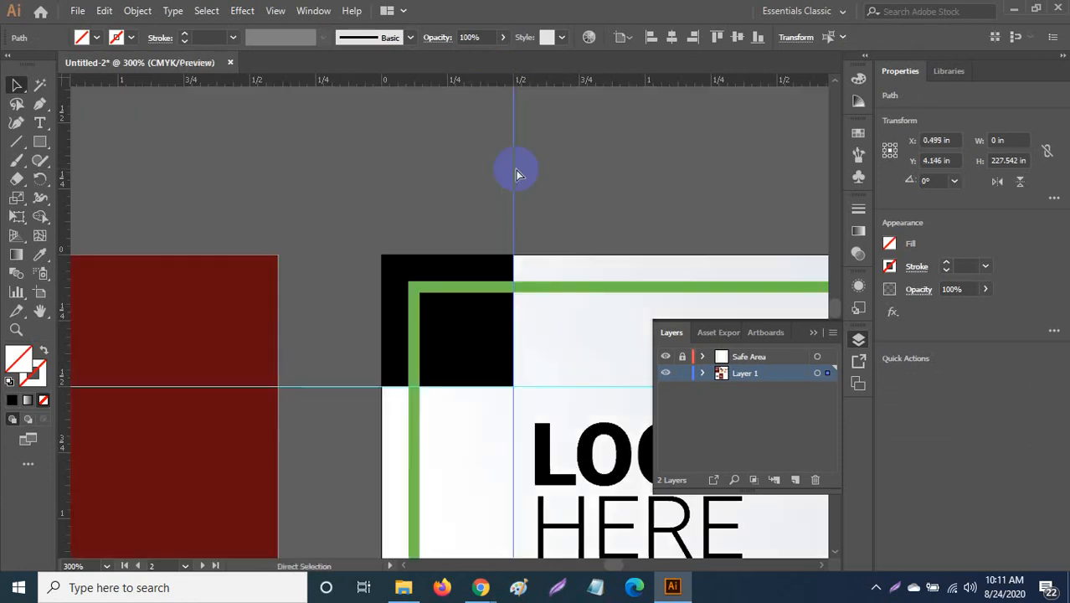
Step: Align the black square to the bottom-right corner of the front page and switch the document to outline view
{"action": "key", "text": "ctrl+0"}
{"action": "left_click", "coordinate": [304, 112]}
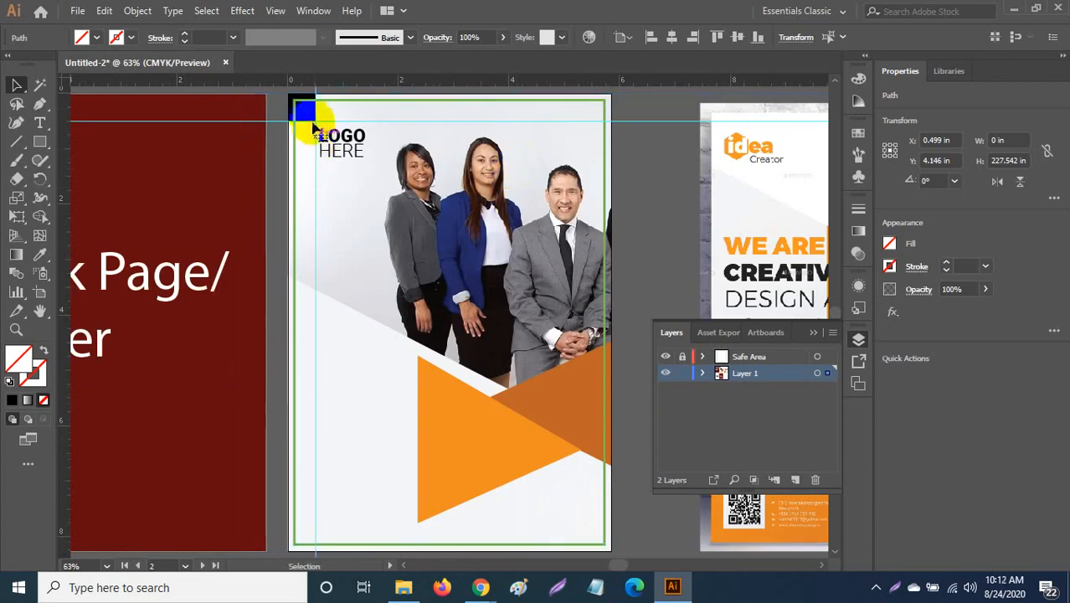
{"action": "left_click", "coordinate": [305, 110]}
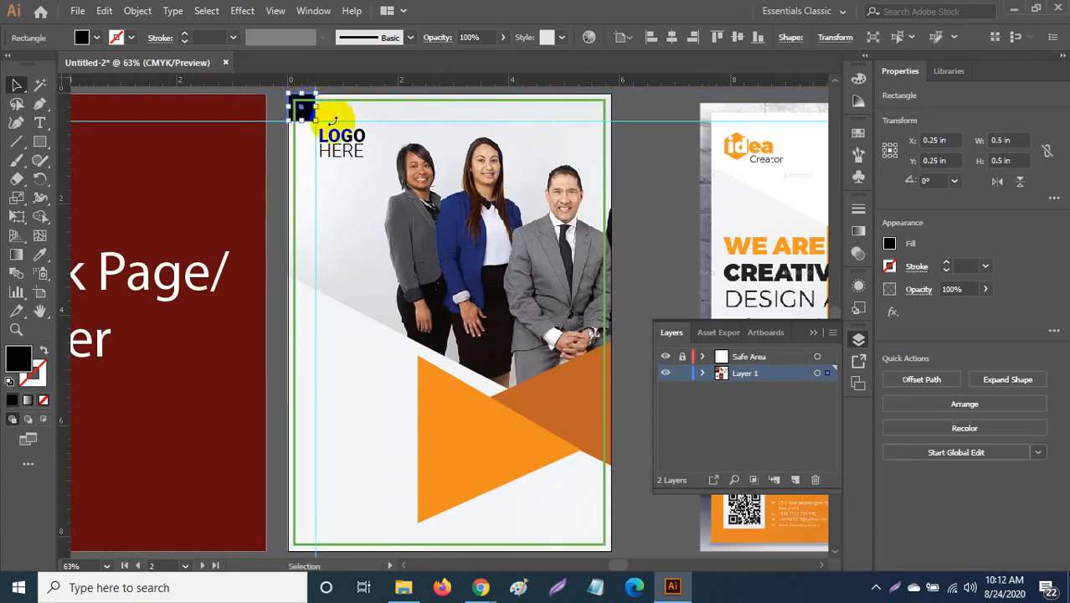
{"action": "left_click", "coordinate": [694, 39]}
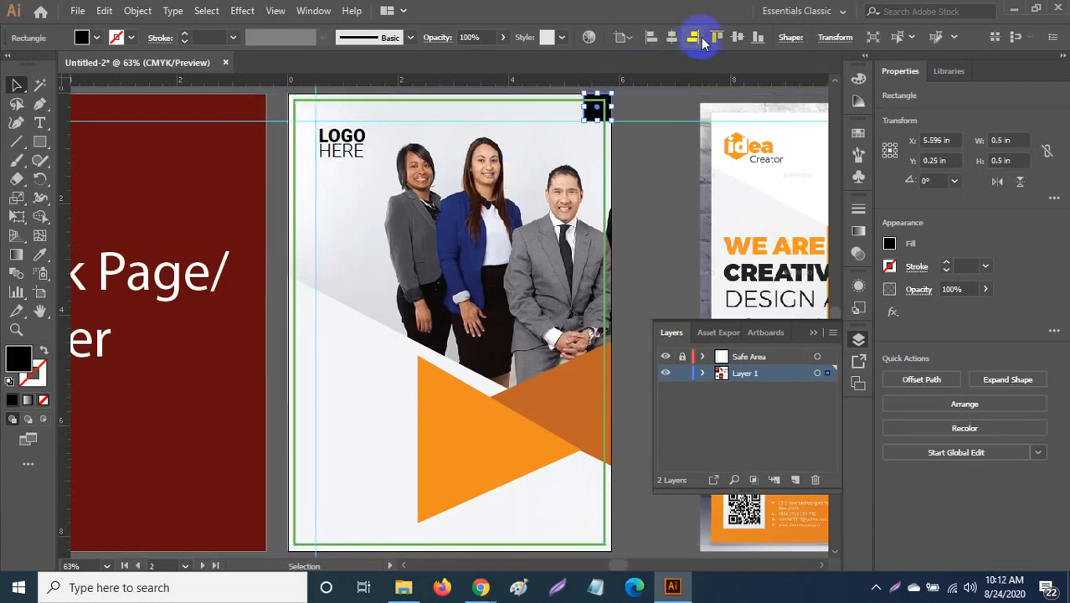
{"action": "left_click", "coordinate": [756, 37]}
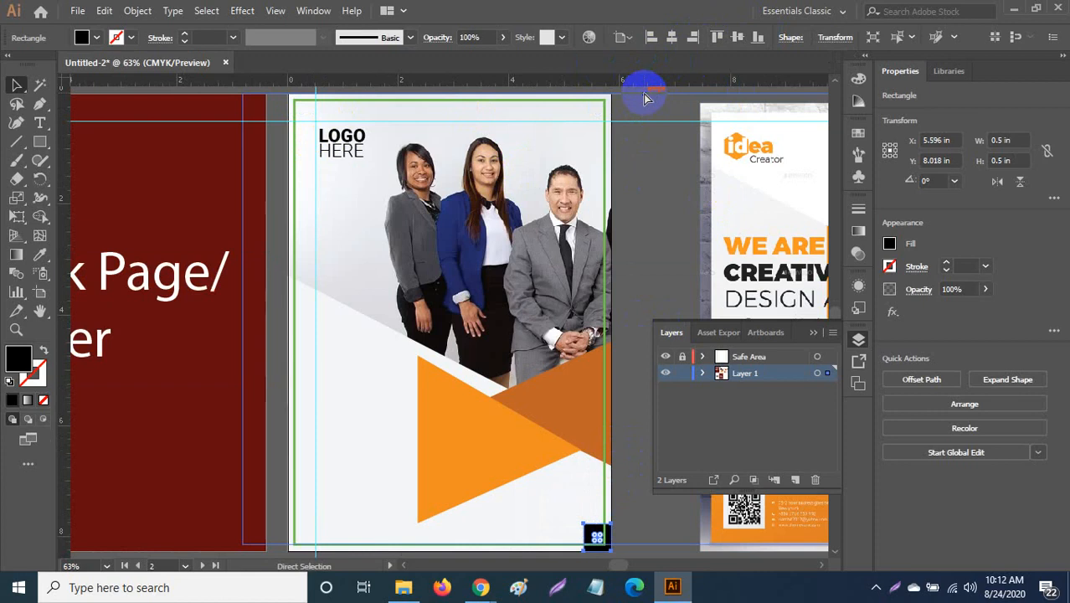
{"action": "scroll", "coordinate": [644, 98], "scroll_direction": "up", "scroll_amount": 1}
{"action": "key", "text": "ctrl+equal"}
{"action": "key", "text": "ctrl+equal"}
{"action": "key", "text": "ctrl+equal"}
{"action": "key", "text": "ctrl+equal"}
{"action": "key", "text": "ctrl+equal"}
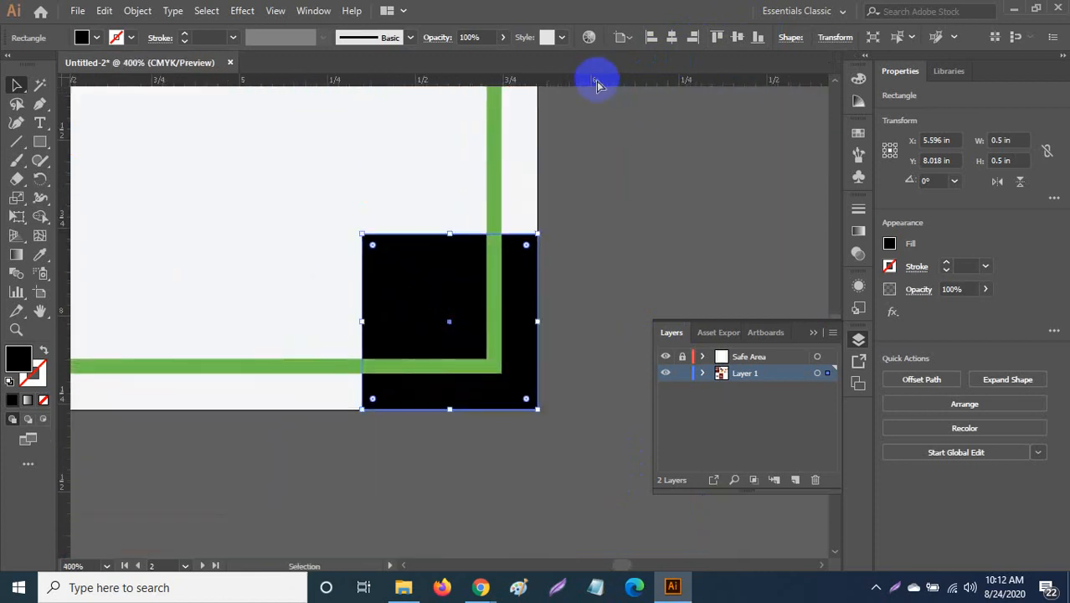
{"action": "key", "text": "ctrl+y"}
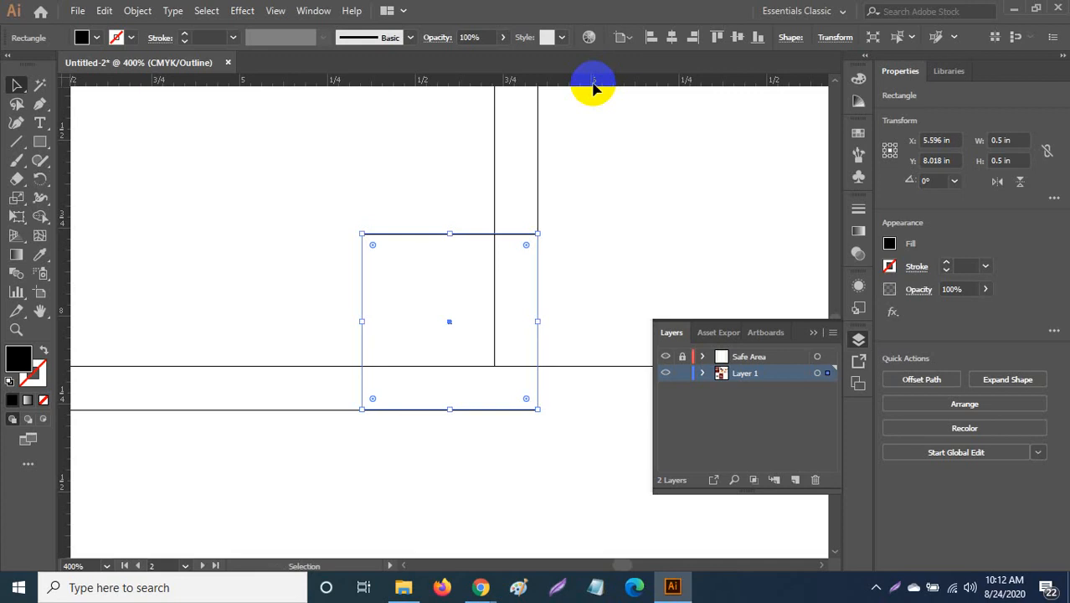
{"action": "left_click_drag", "start_coordinate": [593, 87], "coordinate": [597, 235]}
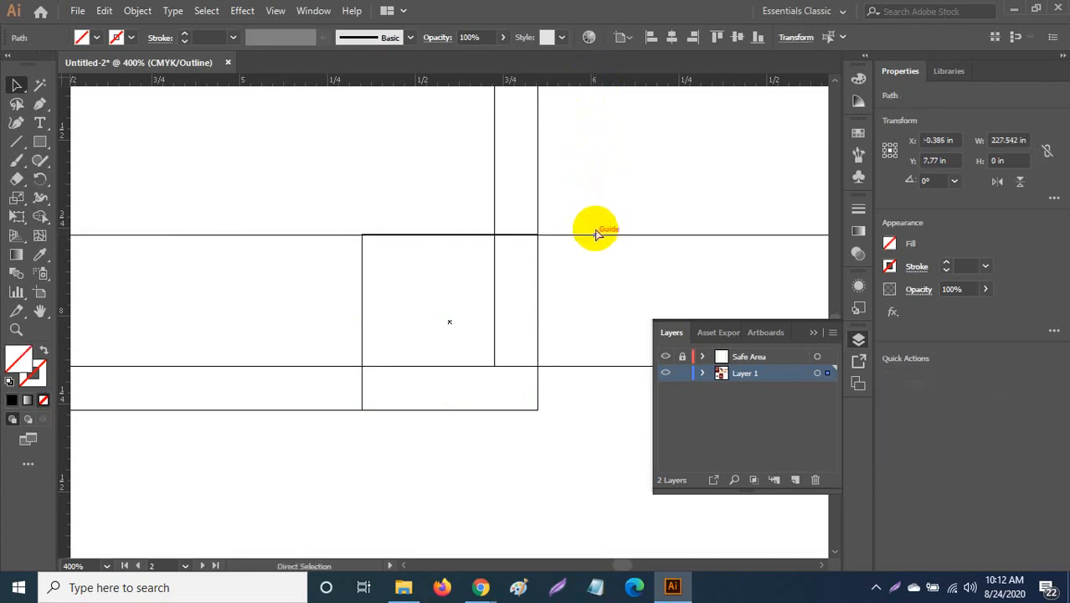
{"action": "key", "text": "ctrl+z"}
{"action": "left_click_drag", "start_coordinate": [602, 84], "coordinate": [597, 232]}
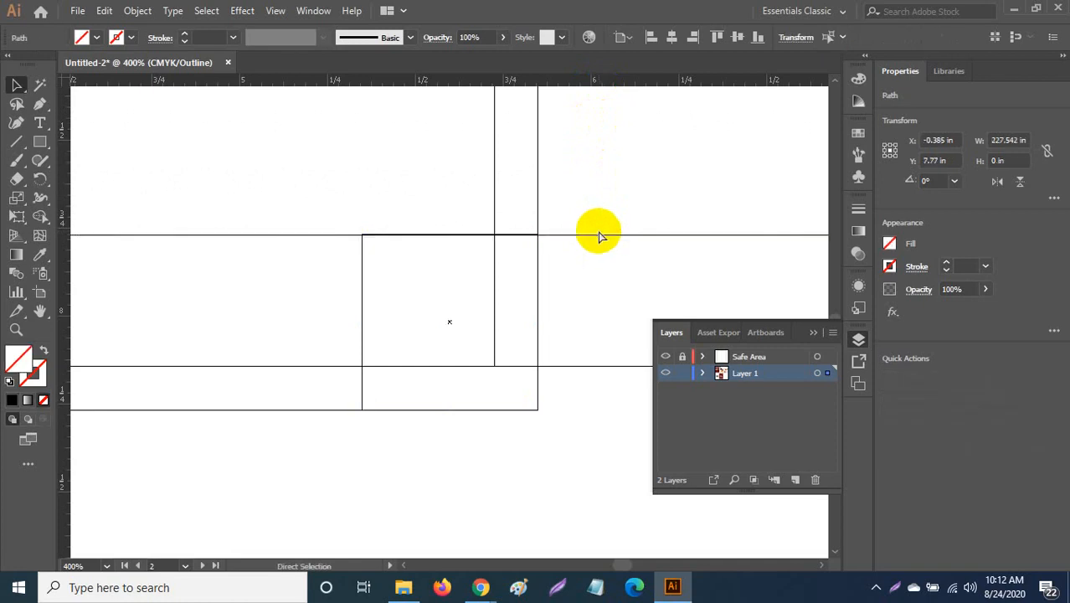
{"action": "key", "text": "ctrl+z"}
Step: Place a horizontal guide along the square's top edge and a vertical guide along its left edge, and return to preview
{"action": "left_click_drag", "start_coordinate": [609, 87], "coordinate": [603, 234]}
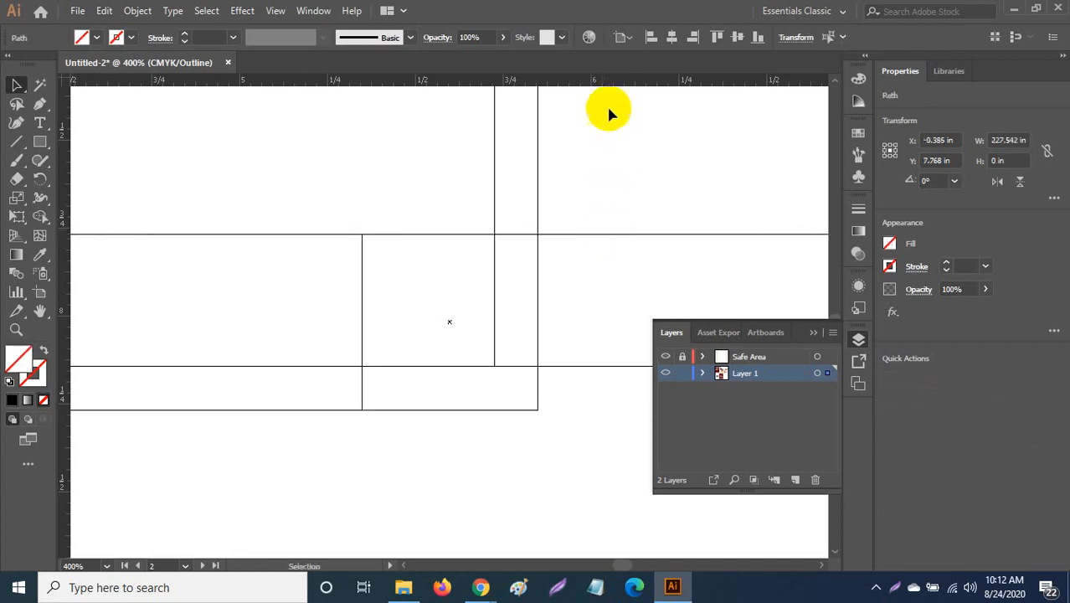
{"action": "left_click_drag", "start_coordinate": [611, 83], "coordinate": [361, 196]}
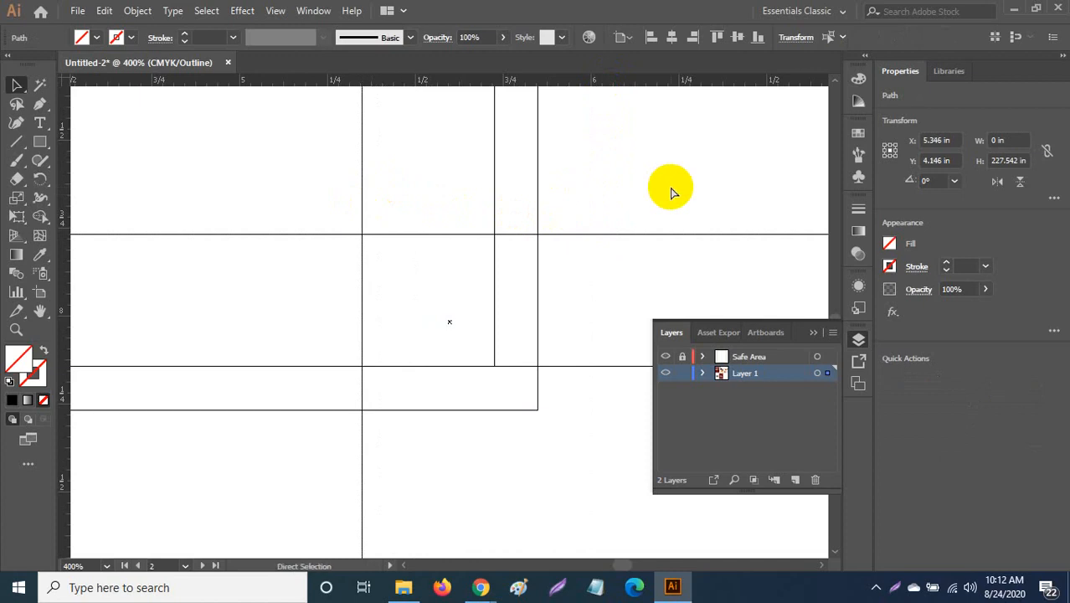
{"action": "key", "text": "ctrl+y"}
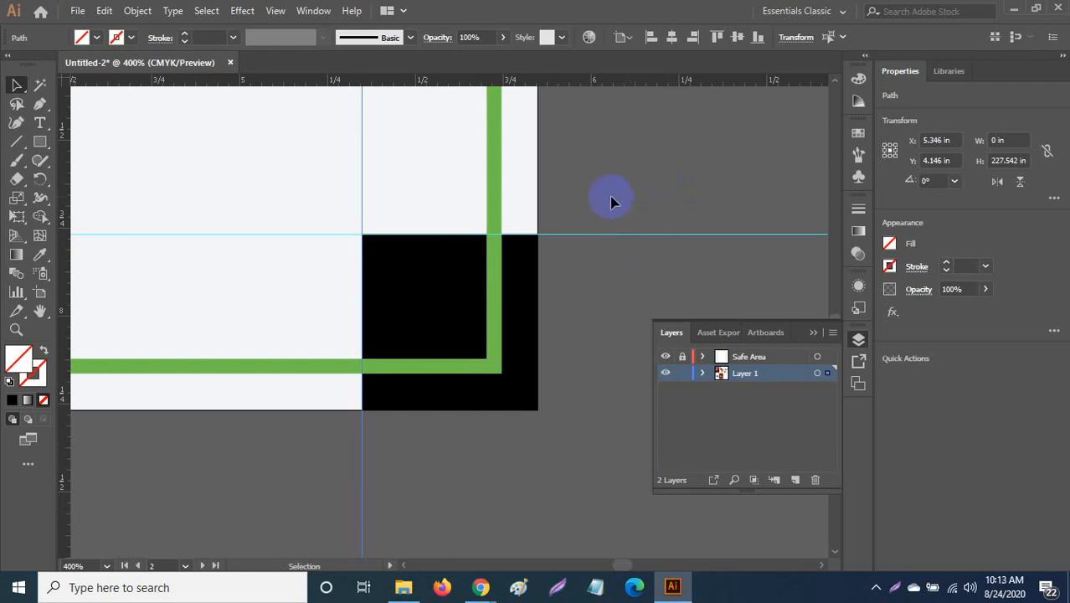
Step: Delete the black square from the bottom-right corner of the front page
{"action": "key", "text": "ctrl+0"}
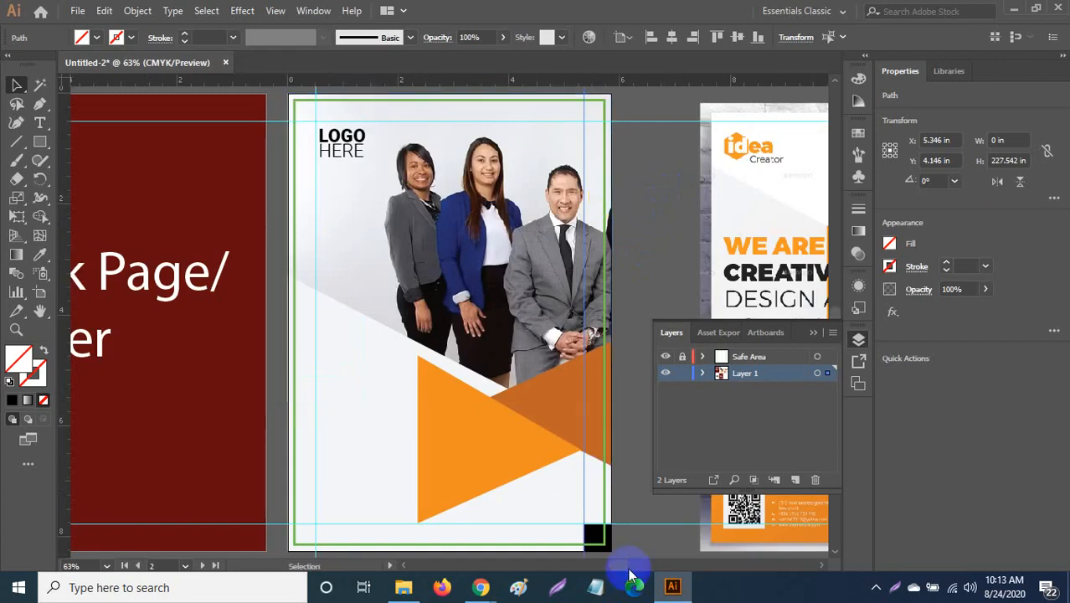
{"action": "left_click", "coordinate": [596, 539]}
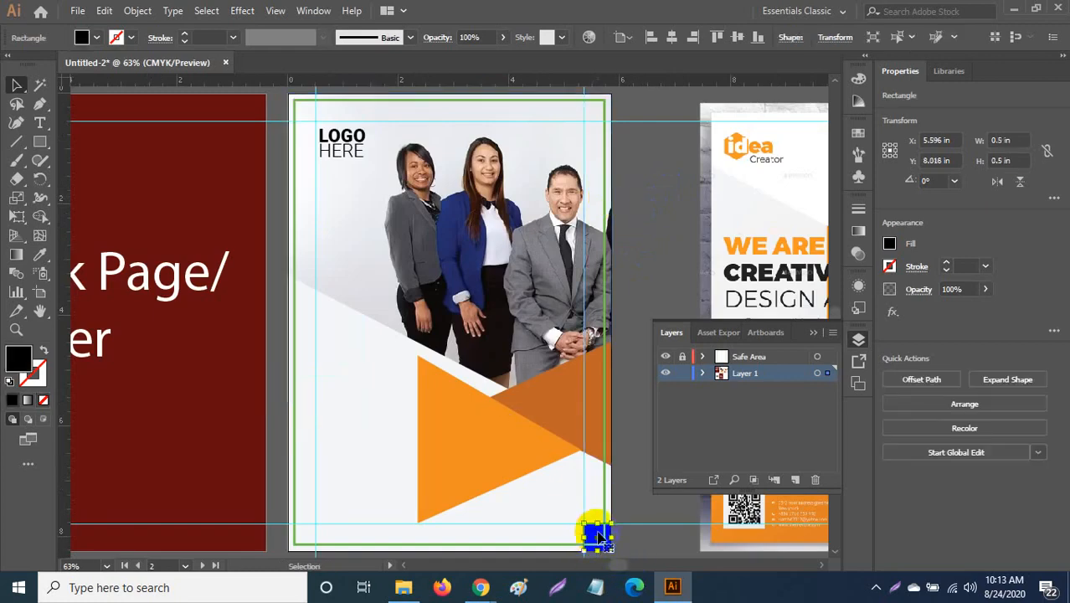
{"action": "key", "text": "Delete"}
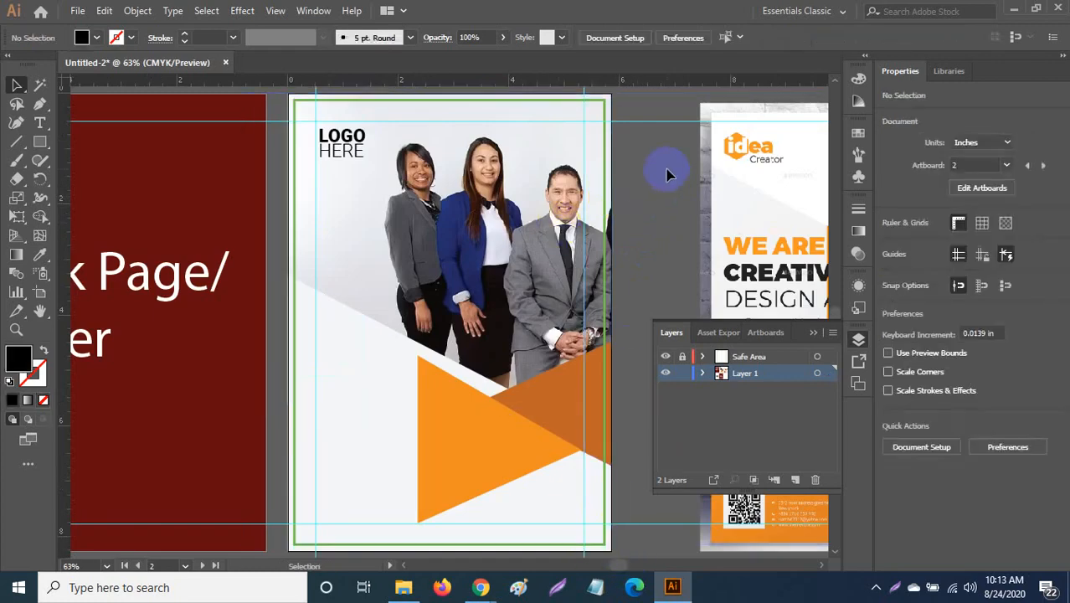
{"action": "key", "text": "ctrl"}
{"action": "key", "text": "ctrl"}
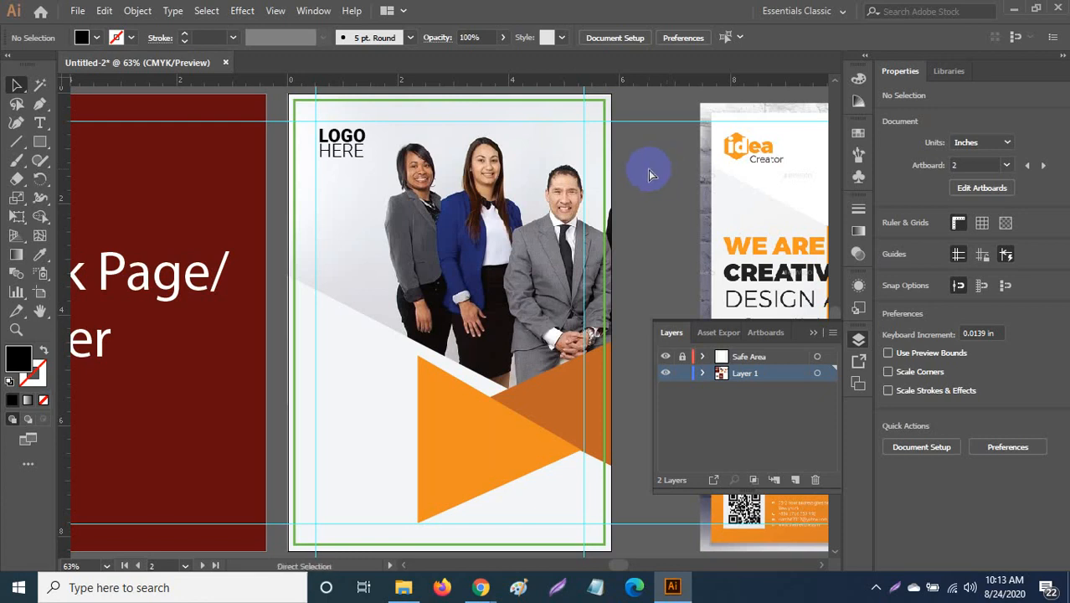
Step: Move the LOGO and HERE lines together to the upper-left guide intersection and switch to outline view
{"action": "key", "text": "ctrl+equal"}
{"action": "key", "text": "ctrl+equal"}
{"action": "left_click_drag", "start_coordinate": [410, 191], "coordinate": [509, 500]}
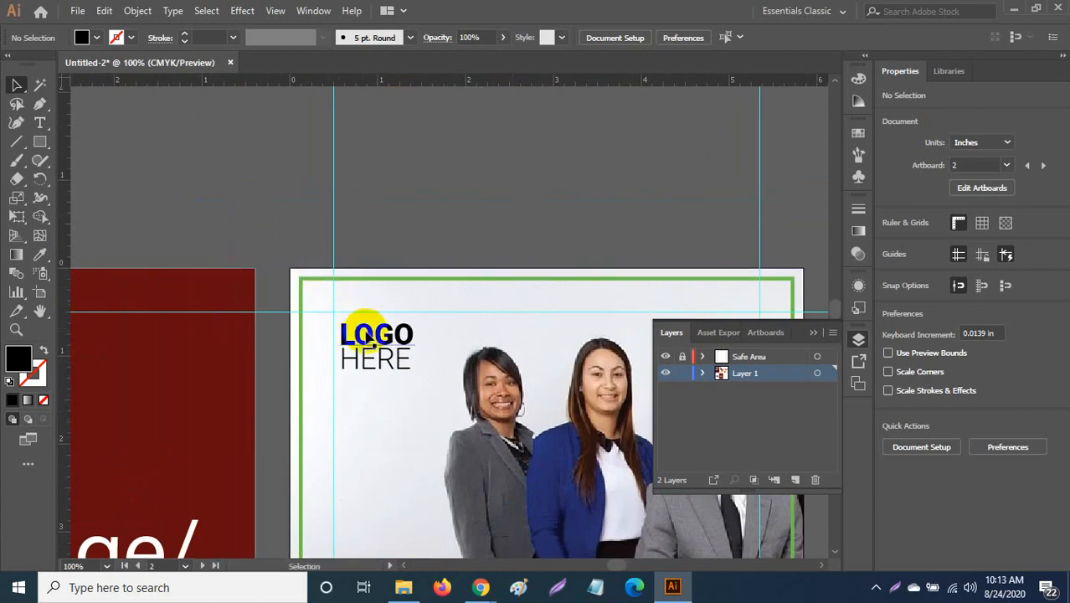
{"action": "left_click", "coordinate": [307, 281]}
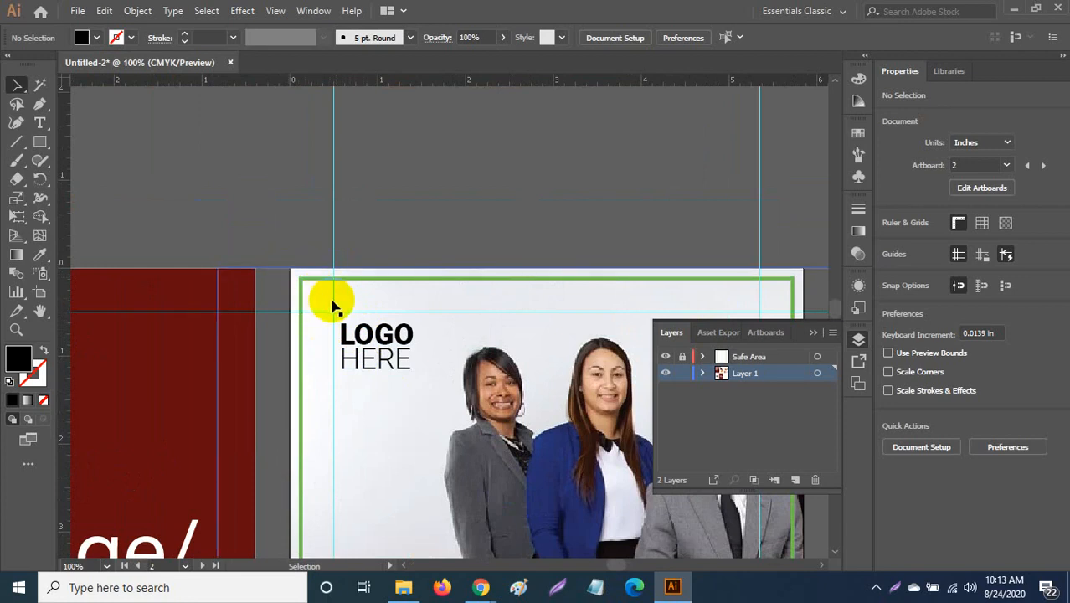
{"action": "left_click", "coordinate": [389, 358]}
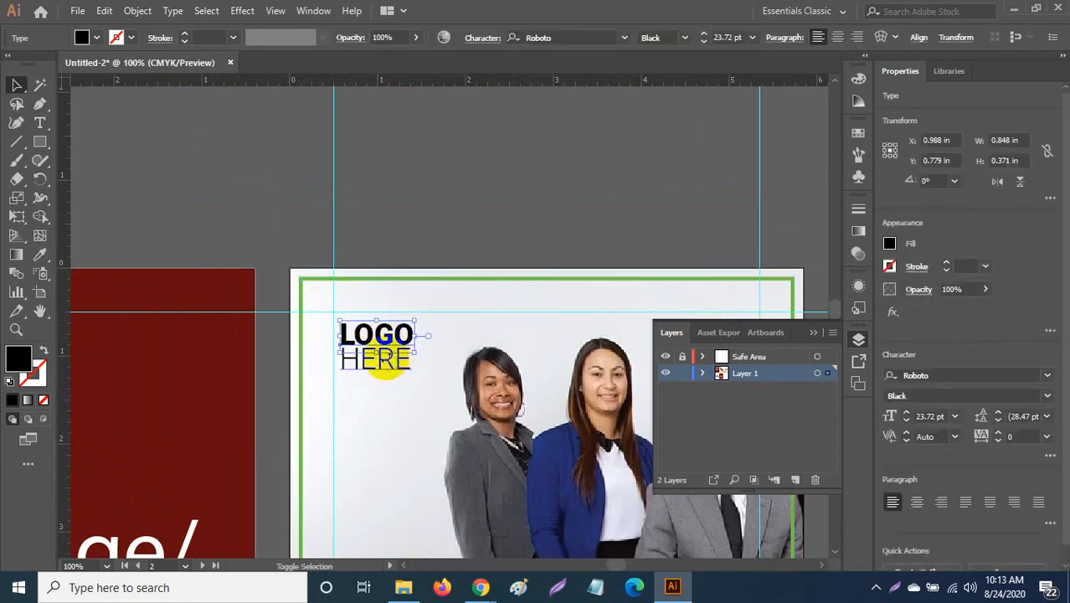
{"action": "left_click", "coordinate": [391, 365], "text": "shift"}
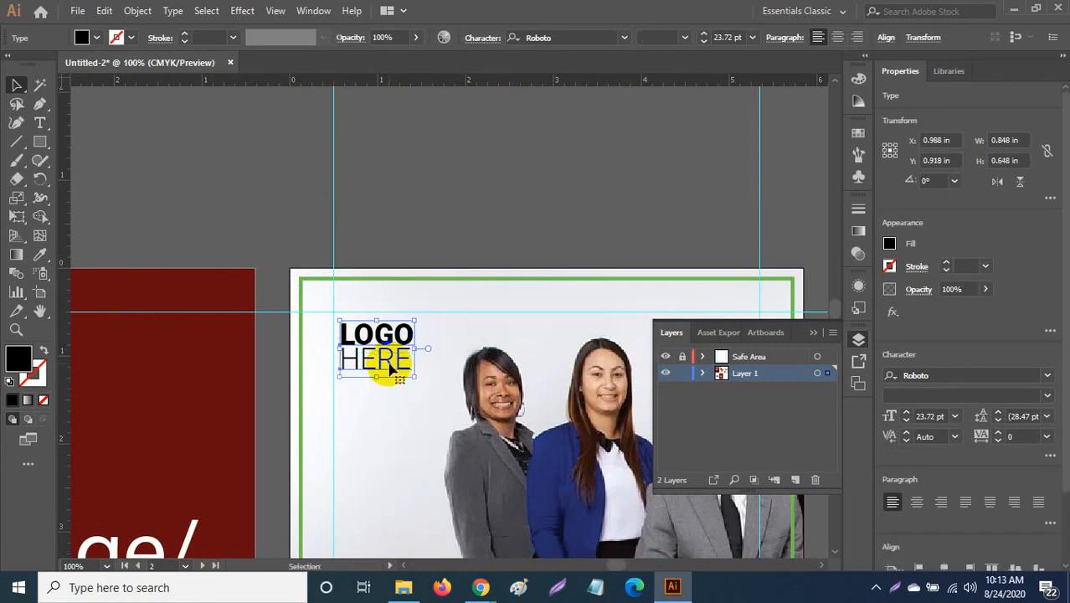
{"action": "left_click_drag", "start_coordinate": [390, 364], "coordinate": [385, 355]}
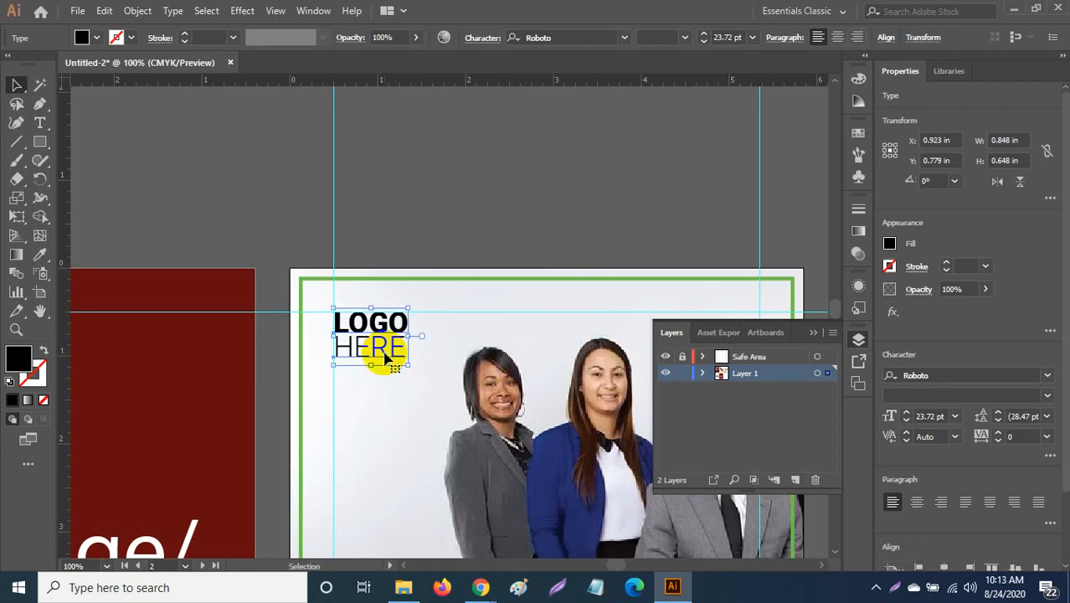
{"action": "scroll", "coordinate": [385, 355], "scroll_direction": "up", "scroll_amount": 4}
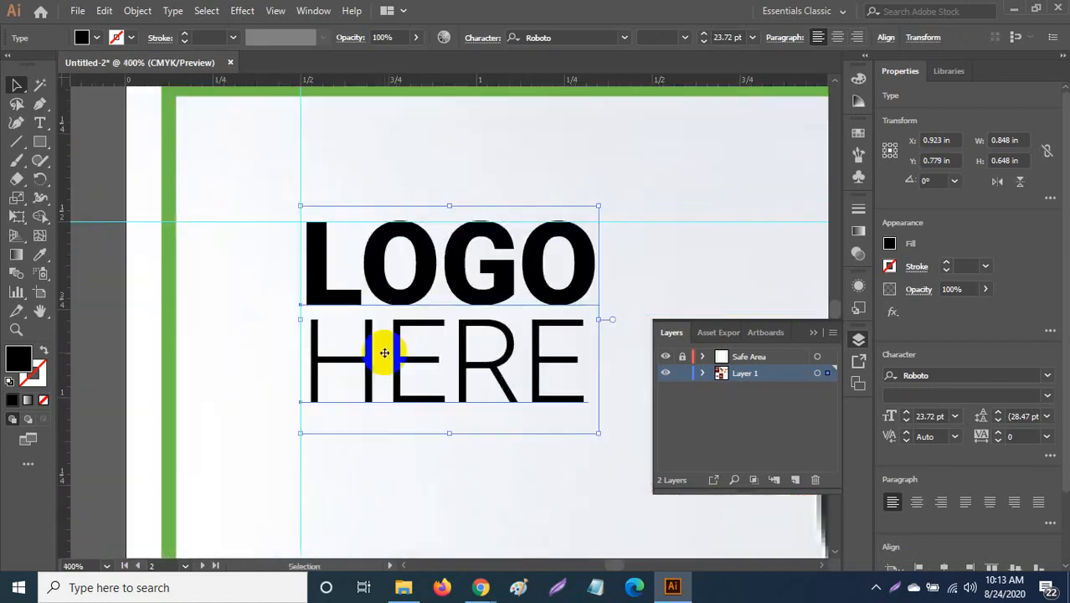
{"action": "key", "text": "ctrl"}
{"action": "key", "text": "ctrl+y"}
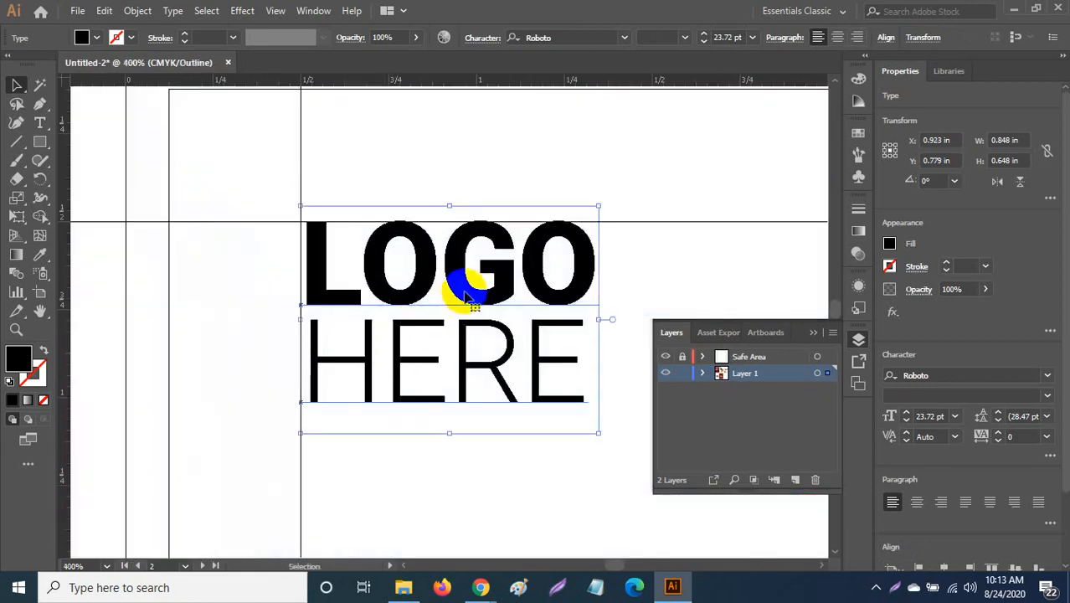
{"action": "key", "text": "Down"}
{"action": "key", "text": "Down"}
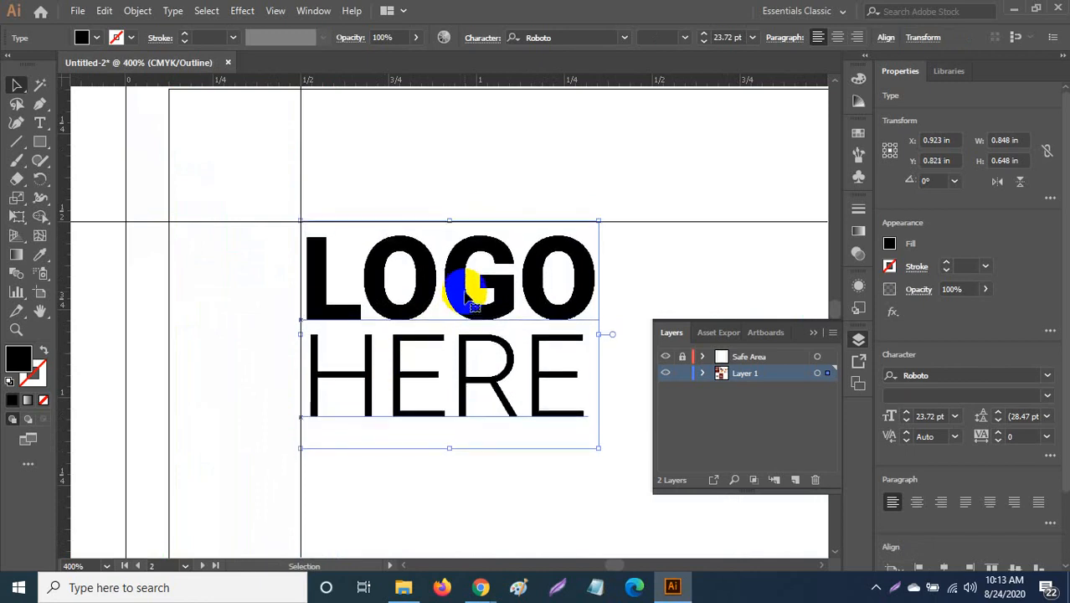
{"action": "key", "text": "Right"}
{"action": "key", "text": "Left"}
{"action": "key", "text": "Up"}
{"action": "key", "text": "Up"}
{"action": "key", "text": "Up"}
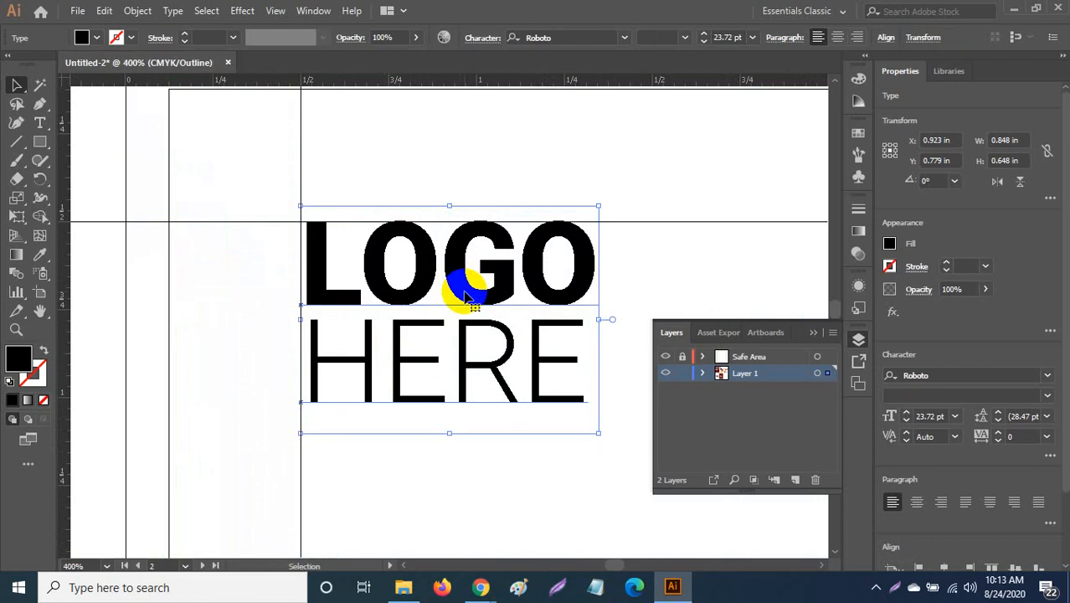
Step: Nudge the LOGO and HERE lines left to X 0.909 in so the first letter's edge meets the vertical guide
{"action": "key", "text": "Left"}
{"action": "key", "text": "Left"}
{"action": "key", "text": "Right"}
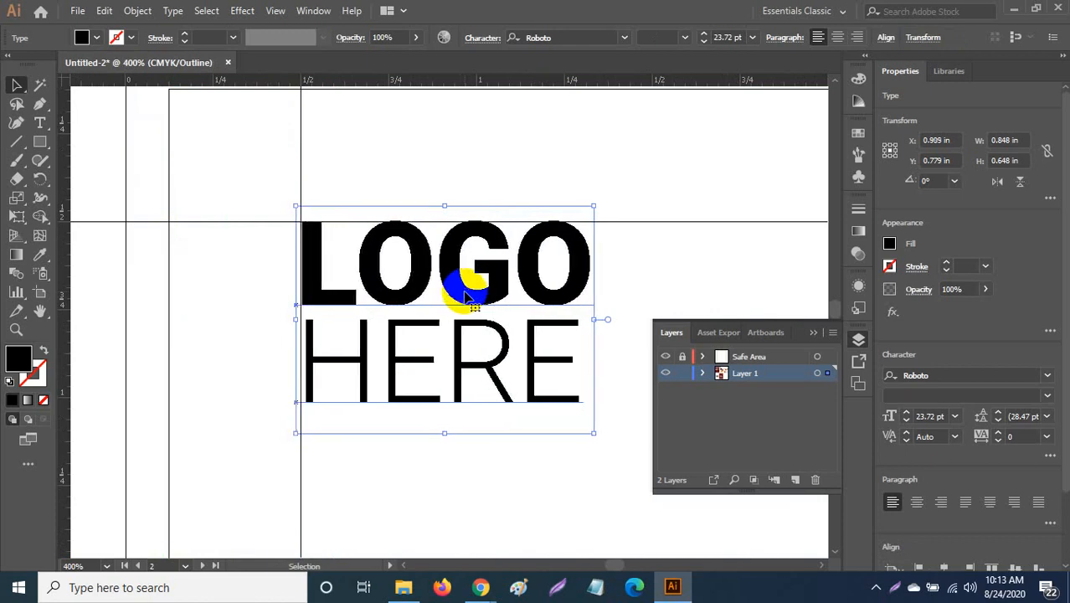
Step: Return to preview and fill the LOGO line with golden yellow EDBC20, with the web-colors-only restriction turned off
{"action": "left_click", "coordinate": [658, 167]}
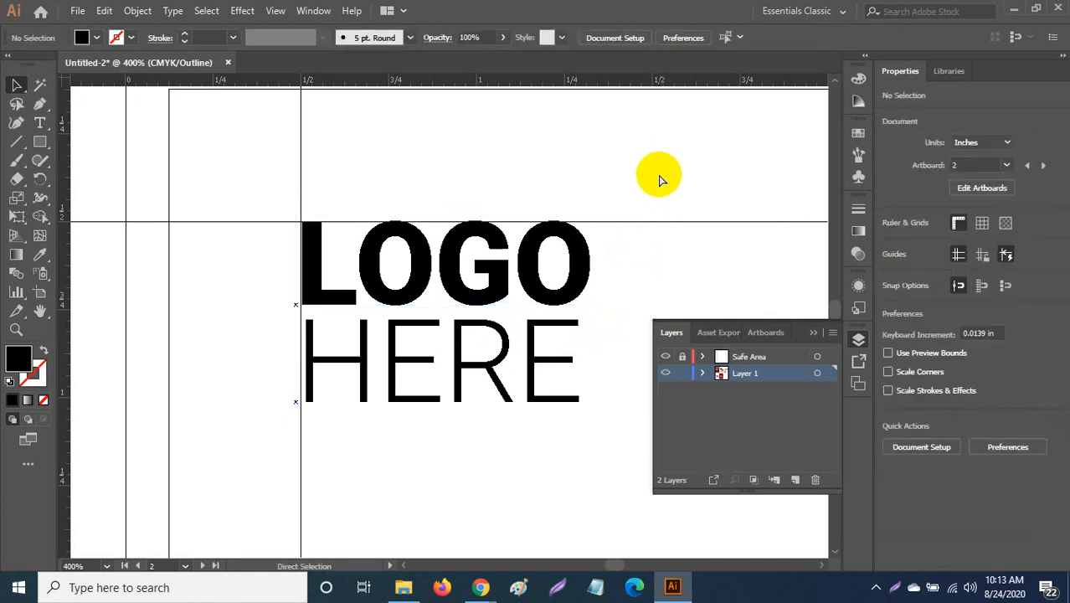
{"action": "key", "text": "ctrl+y"}
{"action": "left_click", "coordinate": [576, 260]}
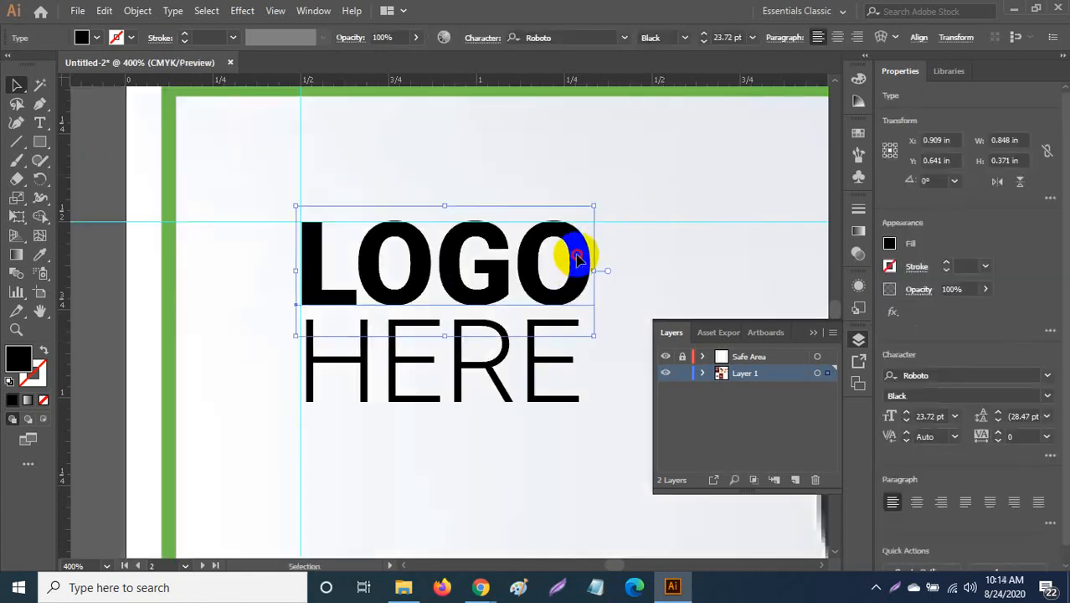
{"action": "left_click", "coordinate": [19, 362]}
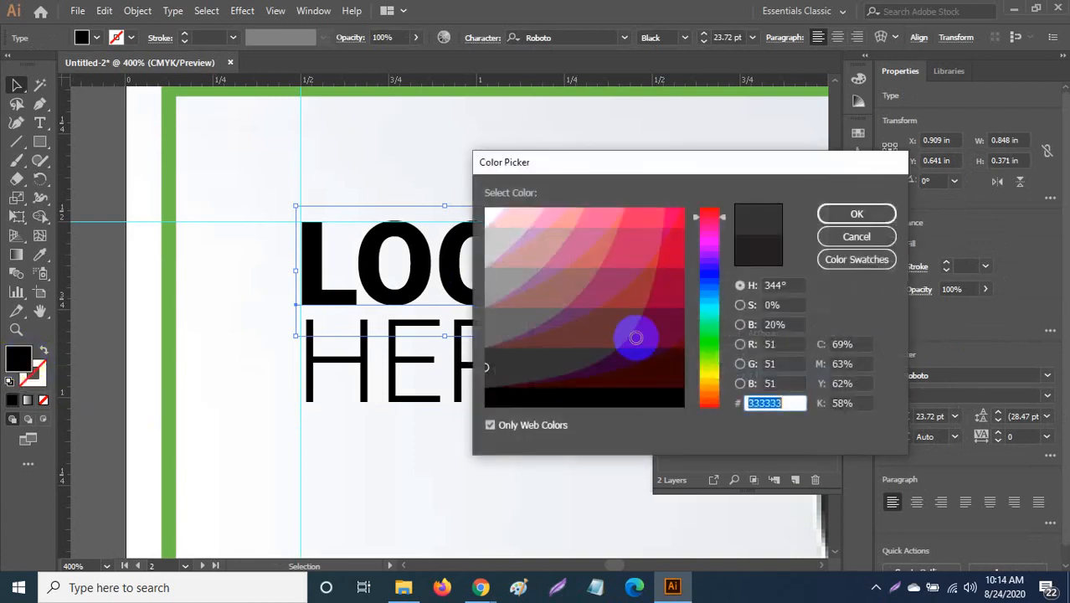
{"action": "left_click", "coordinate": [707, 381]}
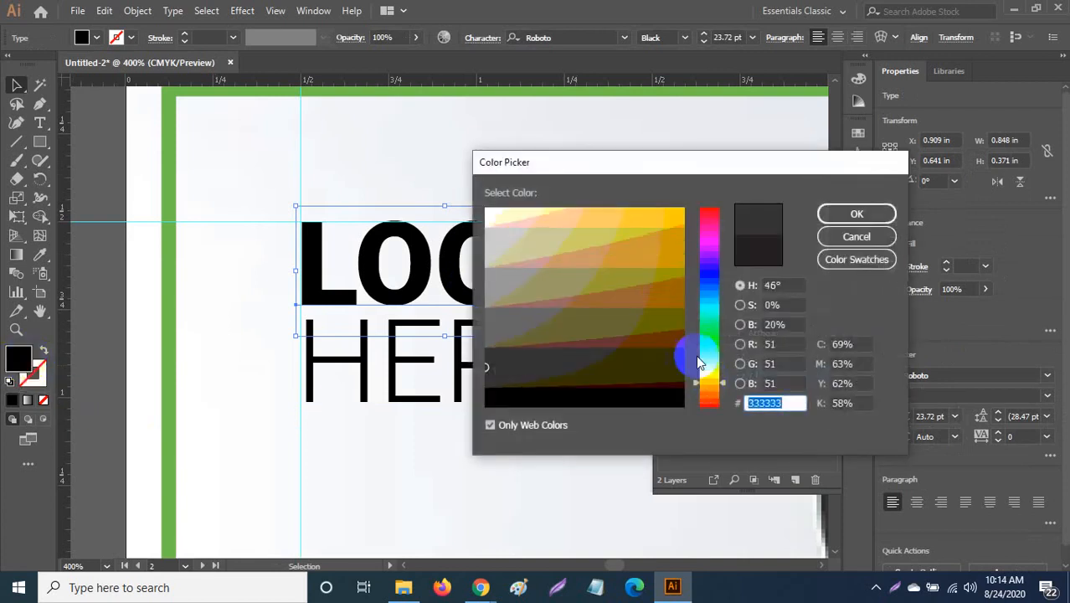
{"action": "left_click", "coordinate": [507, 425]}
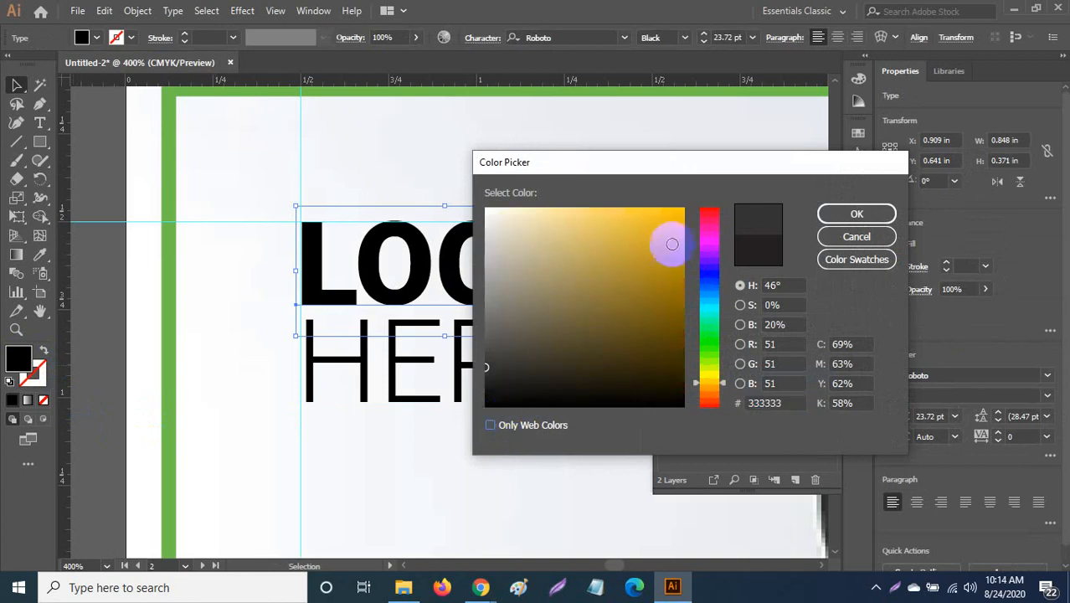
{"action": "left_click_drag", "start_coordinate": [669, 238], "coordinate": [666, 222]}
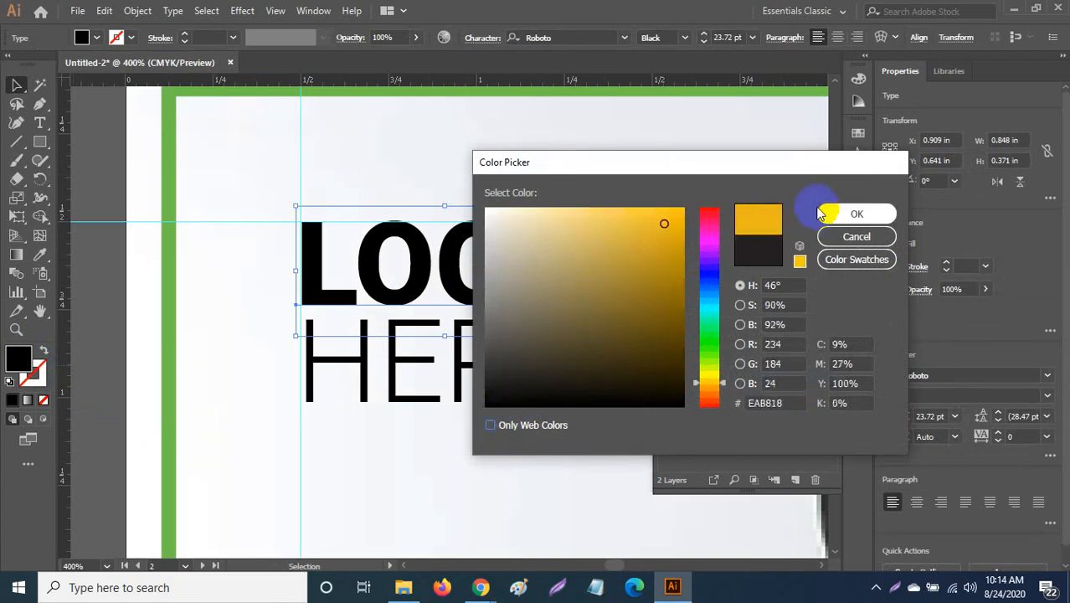
{"action": "mouse_move", "coordinate": [656, 237]}
{"action": "left_mouse_down"}
{"action": "mouse_move", "coordinate": [675, 223]}
{"action": "mouse_move", "coordinate": [675, 234]}
{"action": "left_mouse_up"}
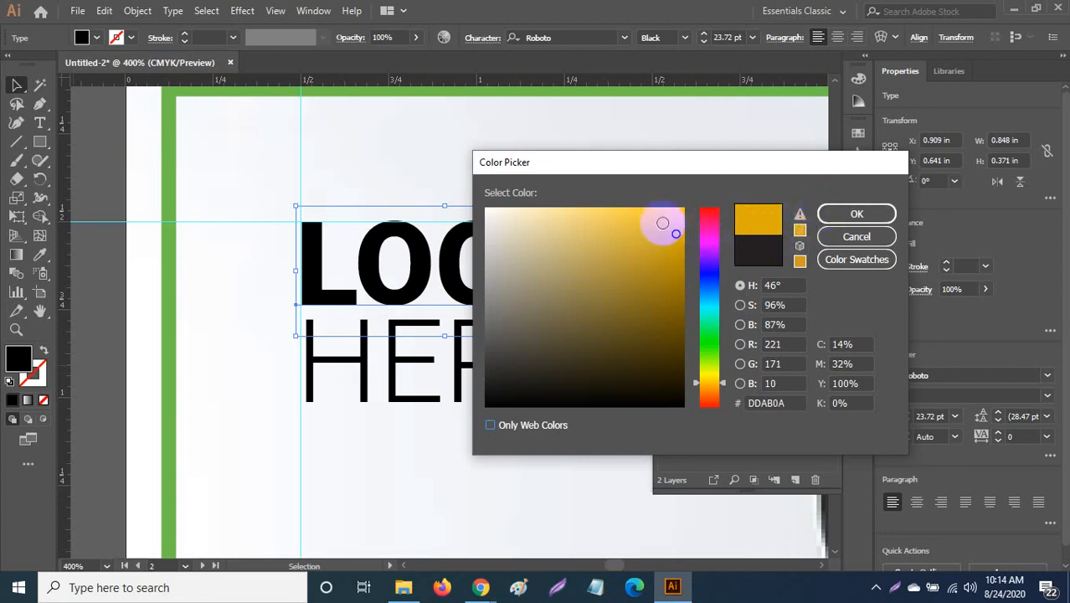
{"action": "left_click", "coordinate": [664, 221]}
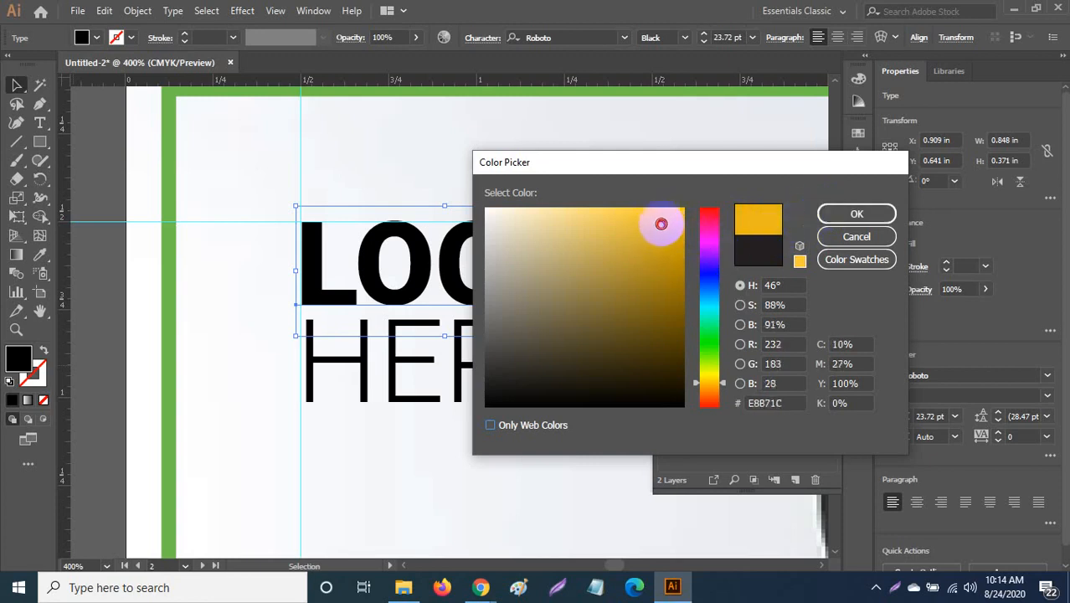
{"action": "left_click_drag", "start_coordinate": [661, 224], "coordinate": [658, 220]}
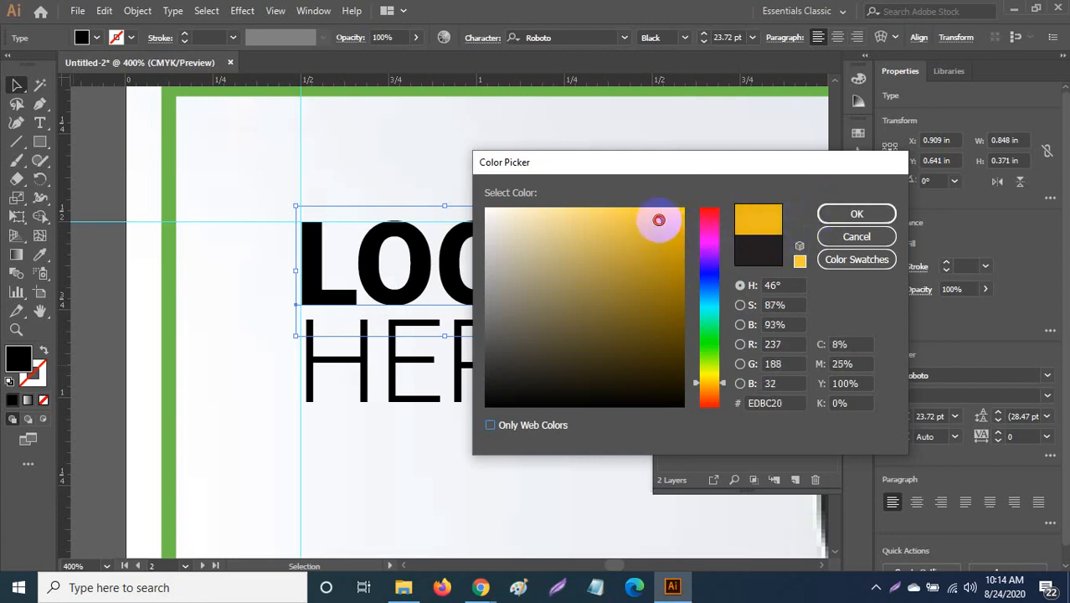
{"action": "left_click", "coordinate": [853, 214]}
Step: Choose a bright blue, about 4069FF, as the fill color for the HERE line
{"action": "left_click", "coordinate": [453, 367]}
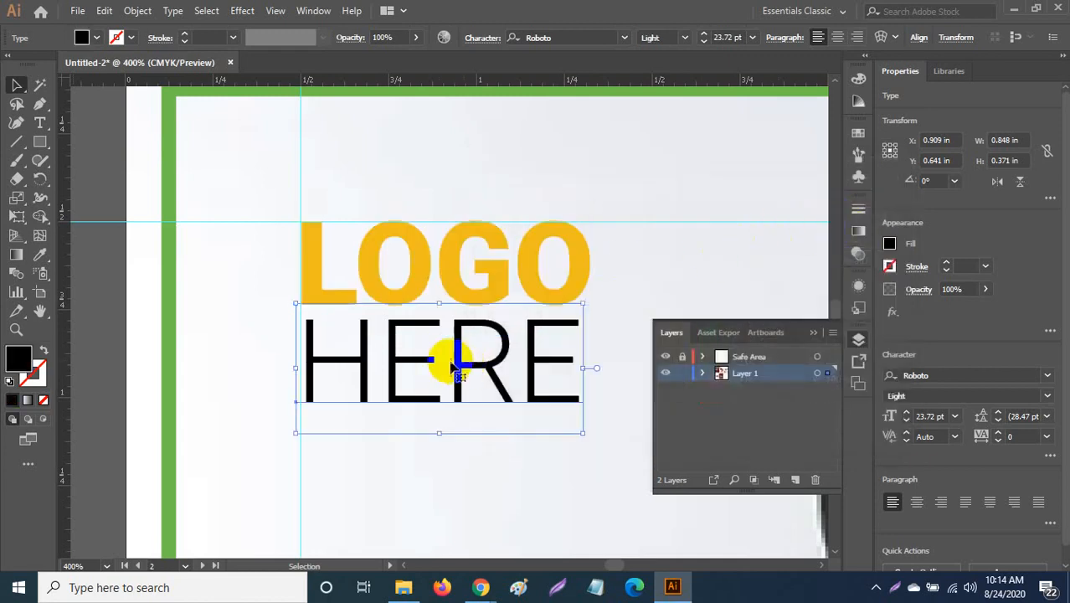
{"action": "double_click", "coordinate": [19, 359]}
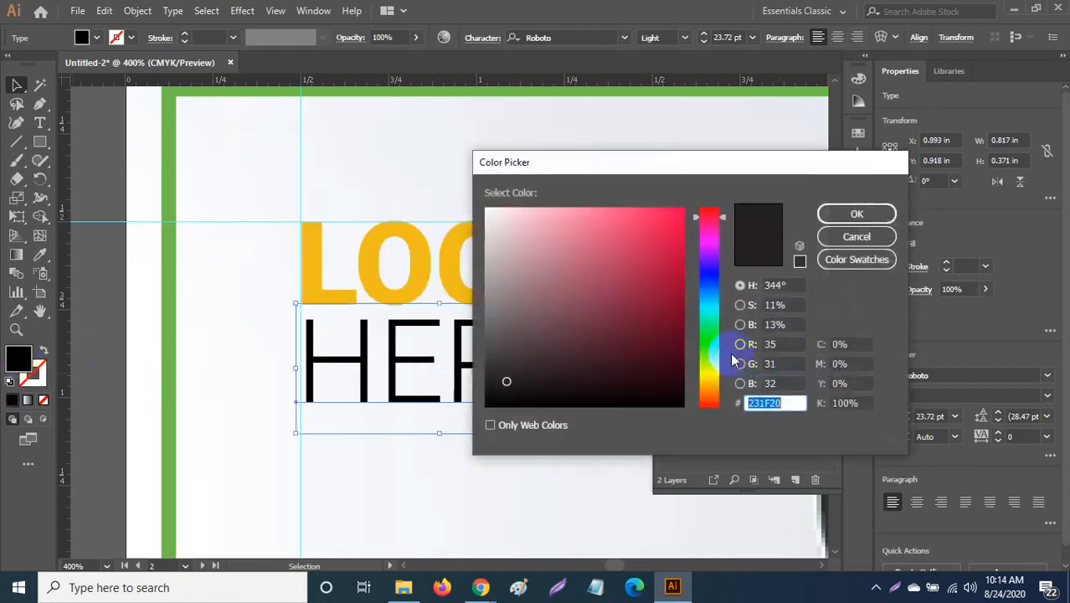
{"action": "left_click", "coordinate": [710, 261]}
{"action": "left_click", "coordinate": [654, 224]}
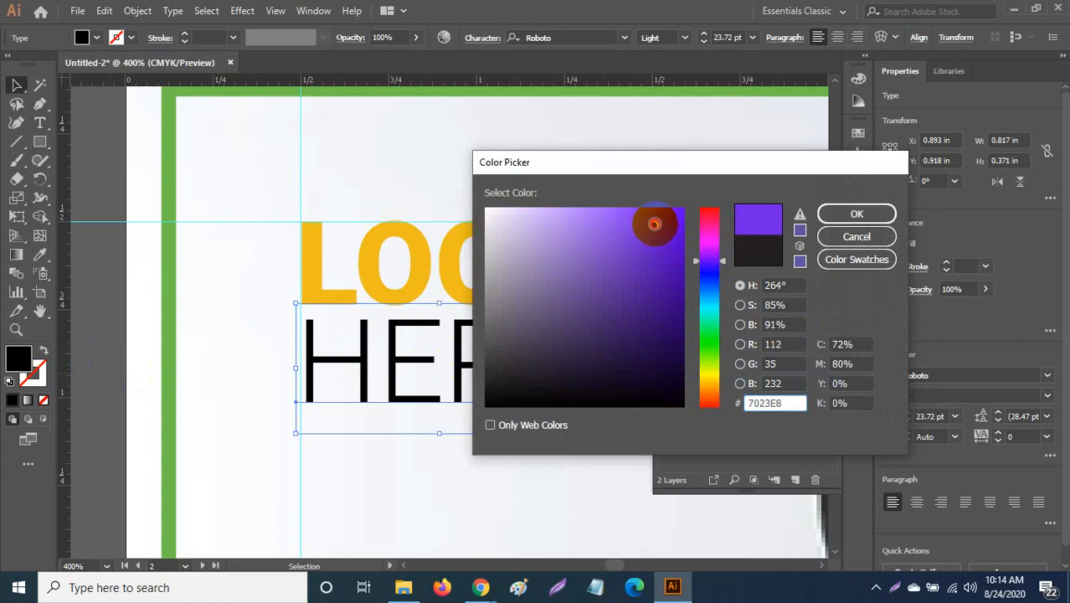
{"action": "mouse_move", "coordinate": [654, 224]}
{"action": "left_mouse_down"}
{"action": "mouse_move", "coordinate": [629, 227]}
{"action": "mouse_move", "coordinate": [645, 238]}
{"action": "mouse_move", "coordinate": [649, 266]}
{"action": "mouse_move", "coordinate": [607, 271]}
{"action": "mouse_move", "coordinate": [612, 254]}
{"action": "mouse_move", "coordinate": [588, 220]}
{"action": "mouse_move", "coordinate": [634, 208]}
{"action": "left_mouse_up"}
{"action": "left_click", "coordinate": [714, 276]}
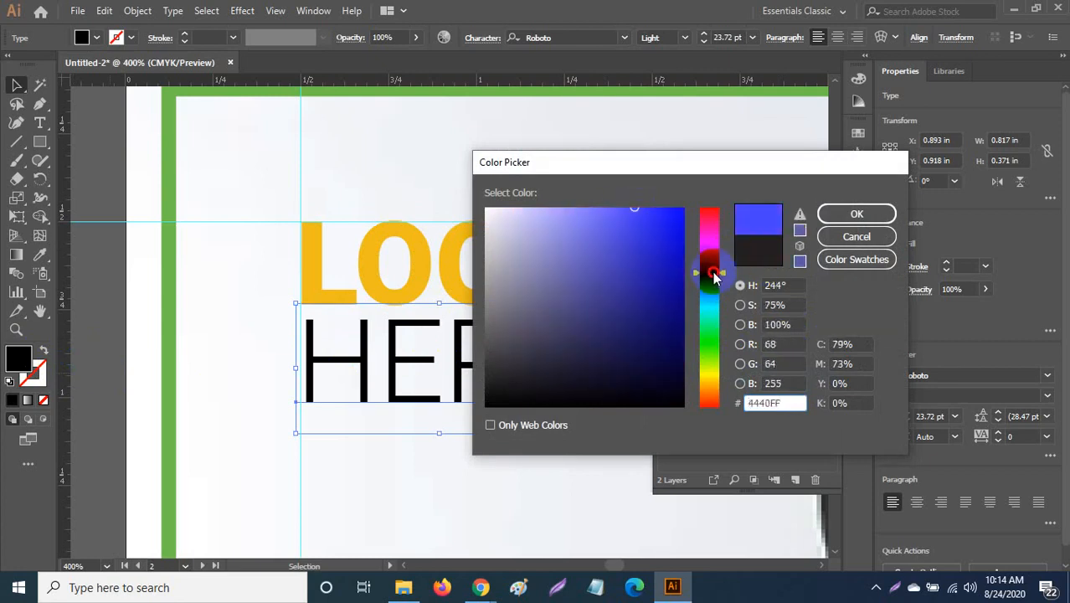
{"action": "left_click_drag", "start_coordinate": [714, 277], "coordinate": [710, 281]}
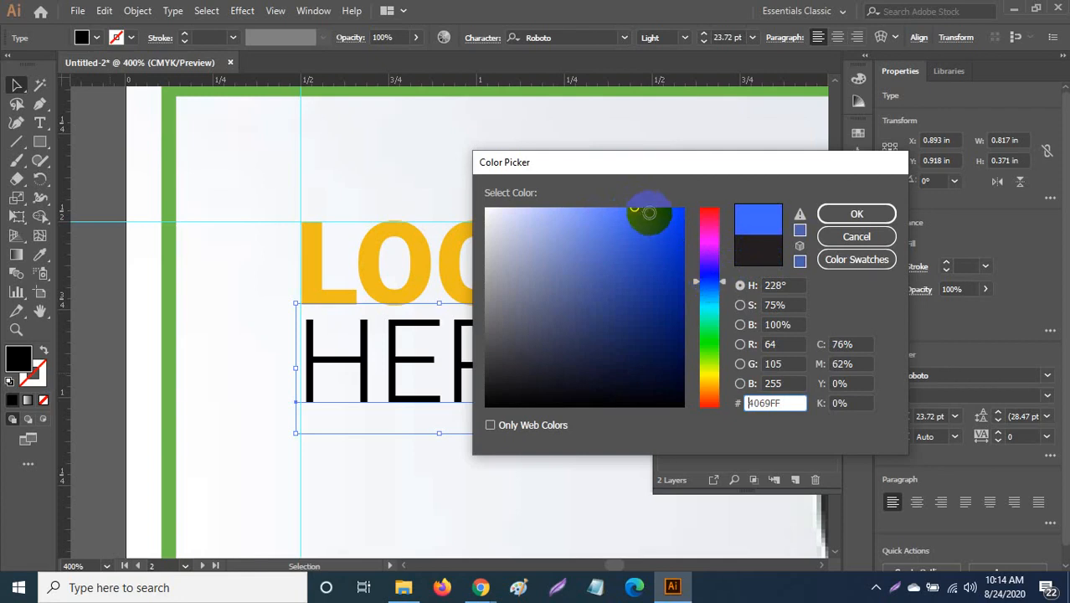
Step: Recolour the logo word "HERE" with the blue fill #2040B2 and deselect it
{"action": "mouse_move", "coordinate": [650, 215]}
{"action": "left_mouse_down"}
{"action": "mouse_move", "coordinate": [645, 232]}
{"action": "mouse_move", "coordinate": [610, 242]}
{"action": "mouse_move", "coordinate": [591, 227]}
{"action": "mouse_move", "coordinate": [623, 251]}
{"action": "mouse_move", "coordinate": [645, 215]}
{"action": "mouse_move", "coordinate": [641, 292]}
{"action": "mouse_move", "coordinate": [649, 261]}
{"action": "left_mouse_up"}
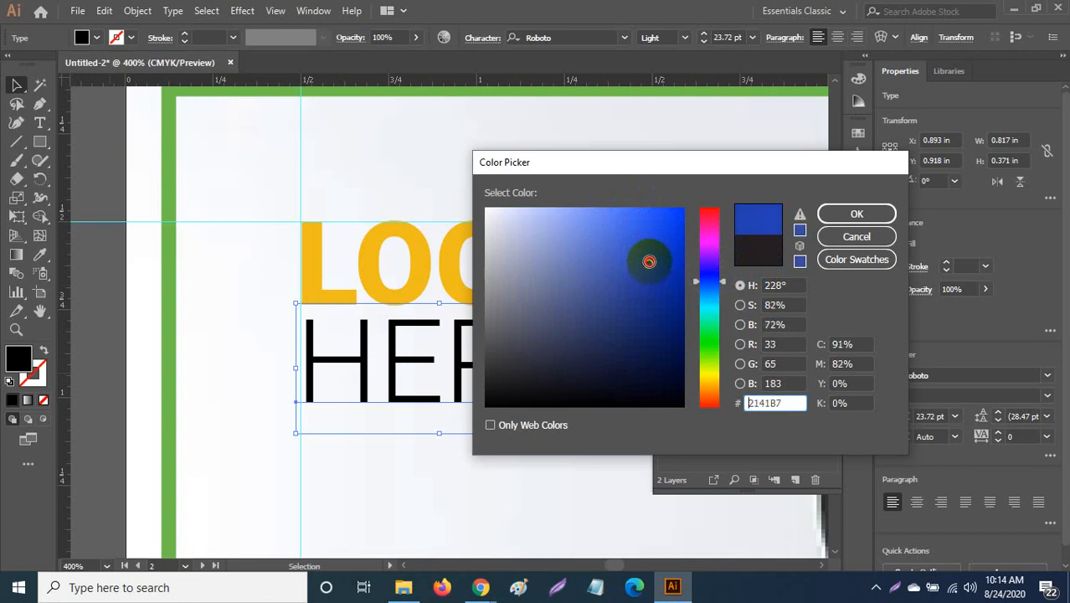
{"action": "left_click", "coordinate": [857, 214]}
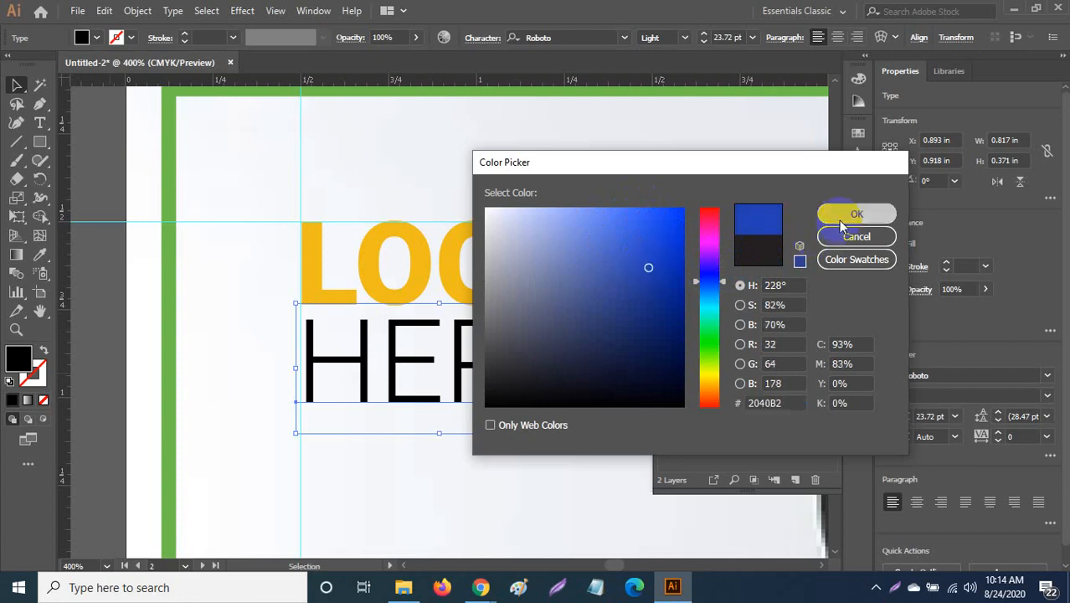
{"action": "key", "text": "ctrl+0"}
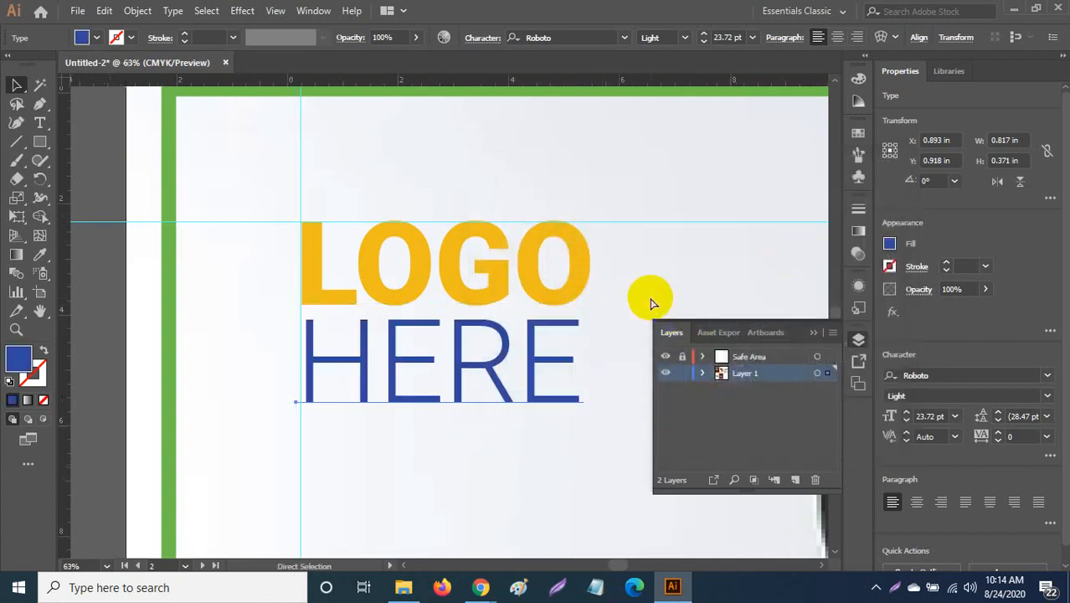
{"action": "left_click", "coordinate": [741, 237]}
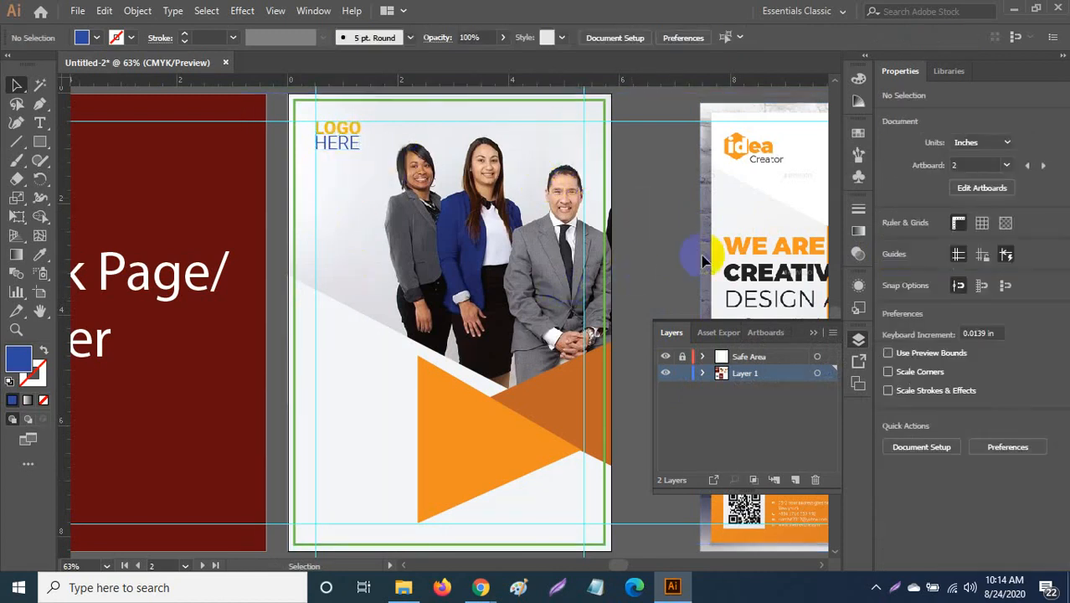
Step: Add the headline text "WE ARE" in Roboto Black on the lower part of the front cover
{"action": "left_click_drag", "start_coordinate": [730, 244], "coordinate": [662, 204]}
{"action": "key", "text": "t"}
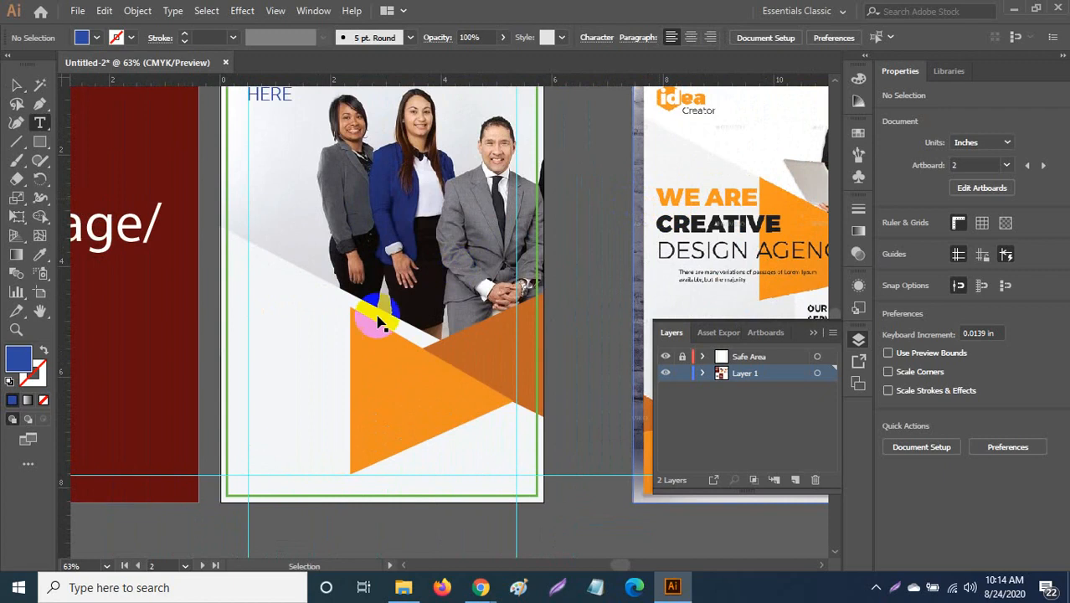
{"action": "left_click", "coordinate": [278, 331]}
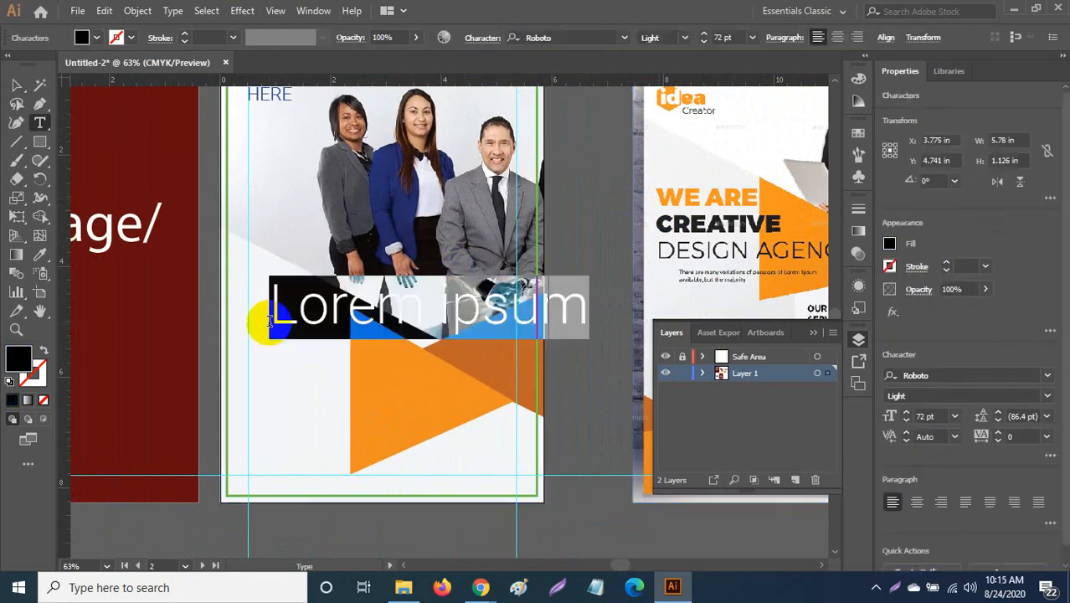
{"action": "left_click", "coordinate": [683, 38]}
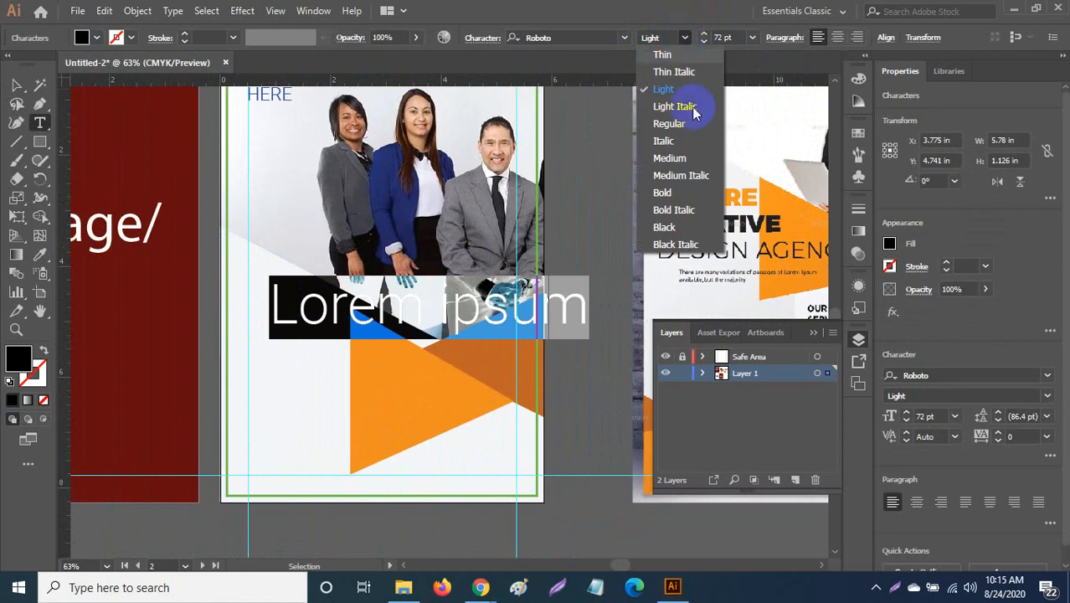
{"action": "left_click", "coordinate": [684, 230]}
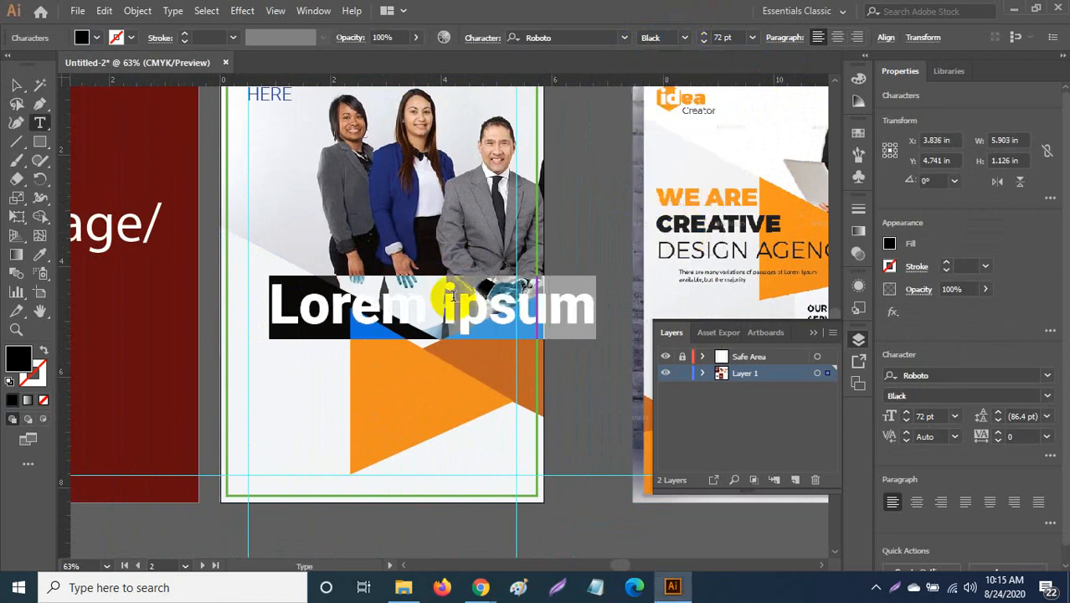
{"action": "type", "text": "WE"}
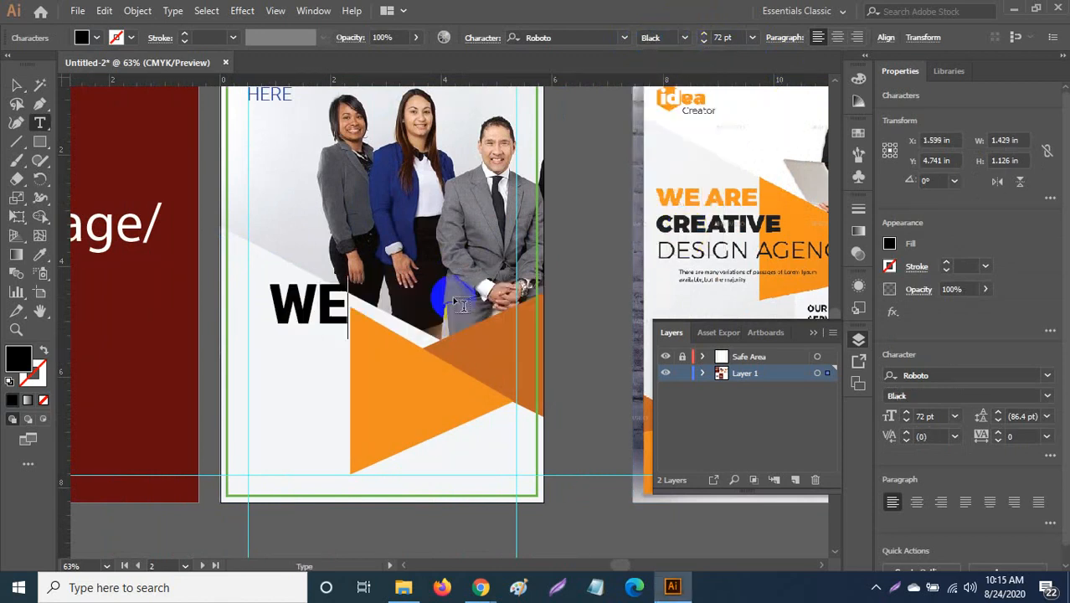
{"action": "type", "text": " ARE"}
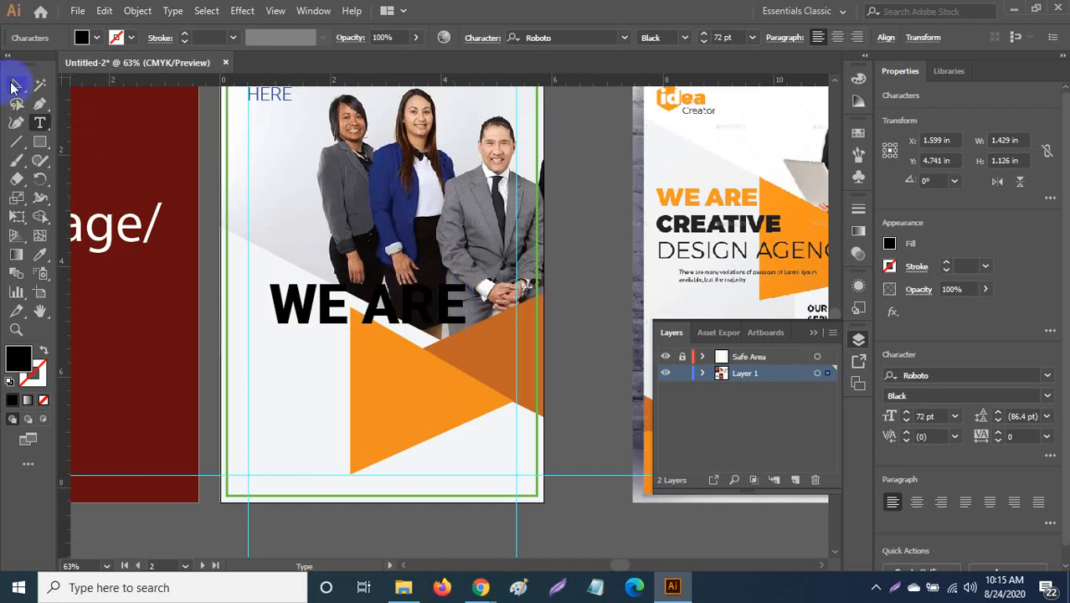
Step: Move the "WE ARE" headline down to the cover's left margin guide and set its font size to 48 pt
{"action": "left_click", "coordinate": [14, 86]}
{"action": "left_click_drag", "start_coordinate": [329, 324], "coordinate": [315, 364]}
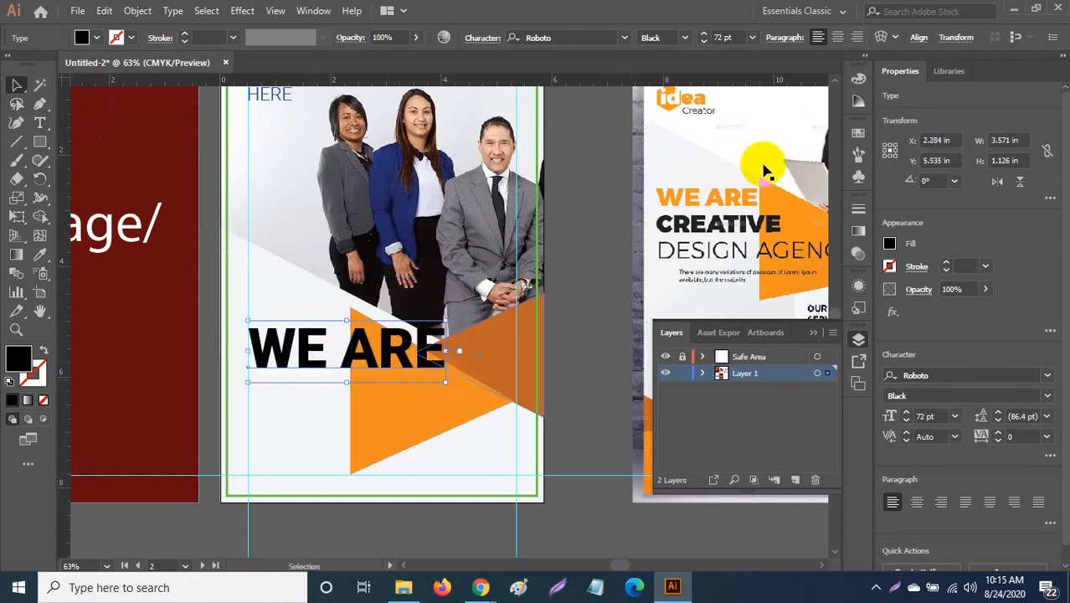
{"action": "left_click", "coordinate": [752, 37]}
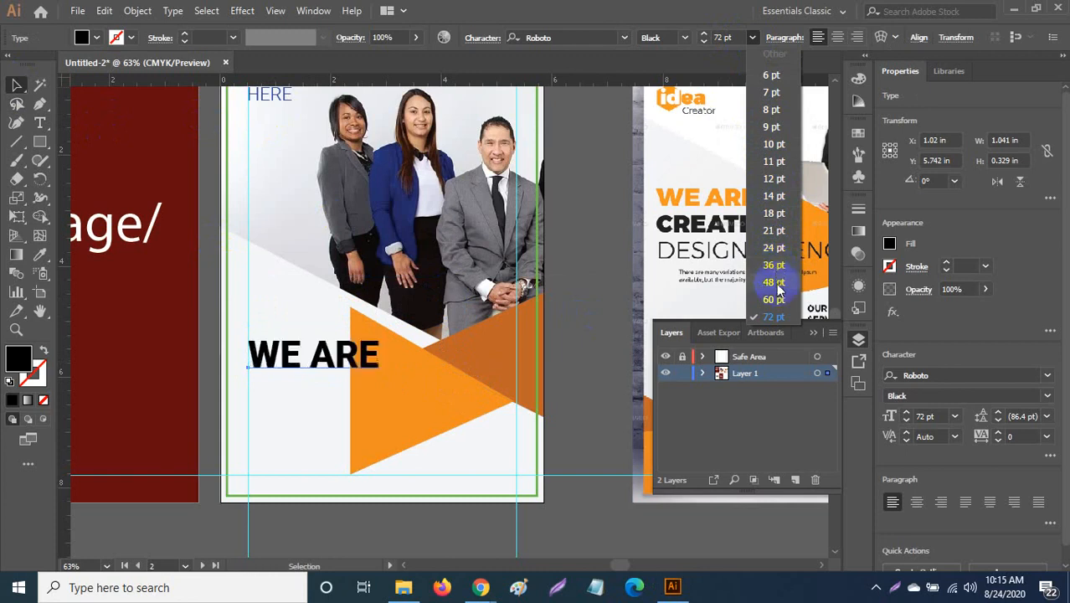
{"action": "left_click", "coordinate": [778, 283]}
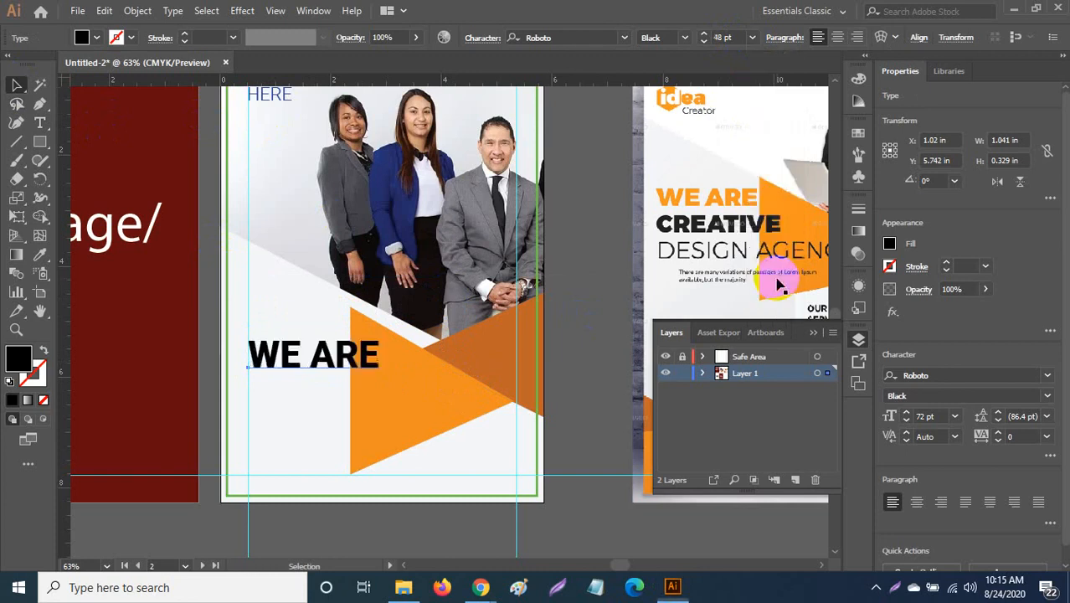
Step: Raise the "WE ARE" headline slightly and align its left edge exactly with the left margin guide, checking in outline view
{"action": "left_click", "coordinate": [340, 373]}
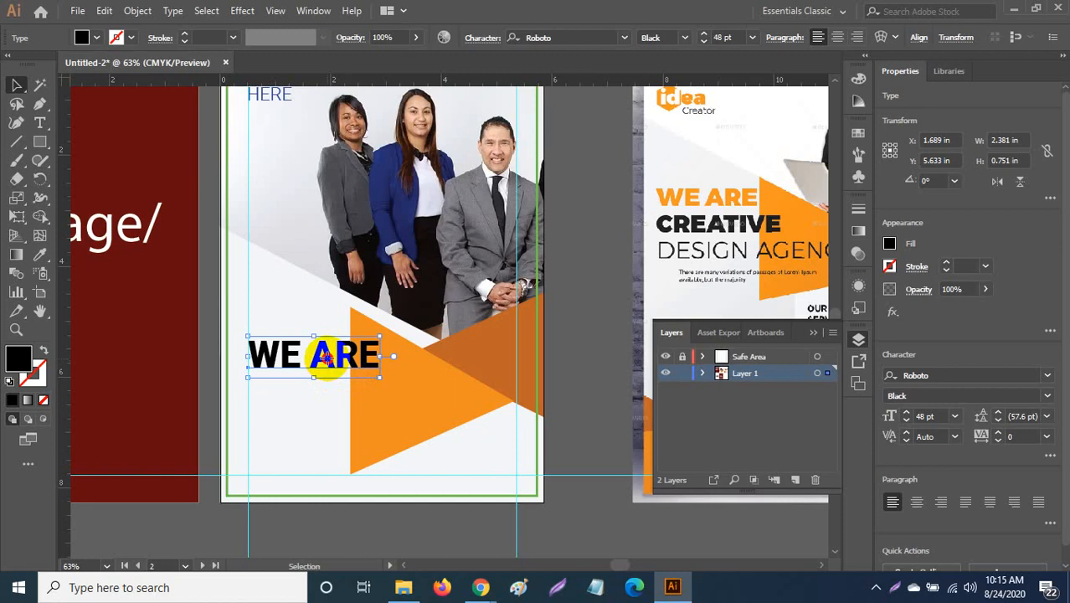
{"action": "left_click_drag", "start_coordinate": [326, 357], "coordinate": [330, 350]}
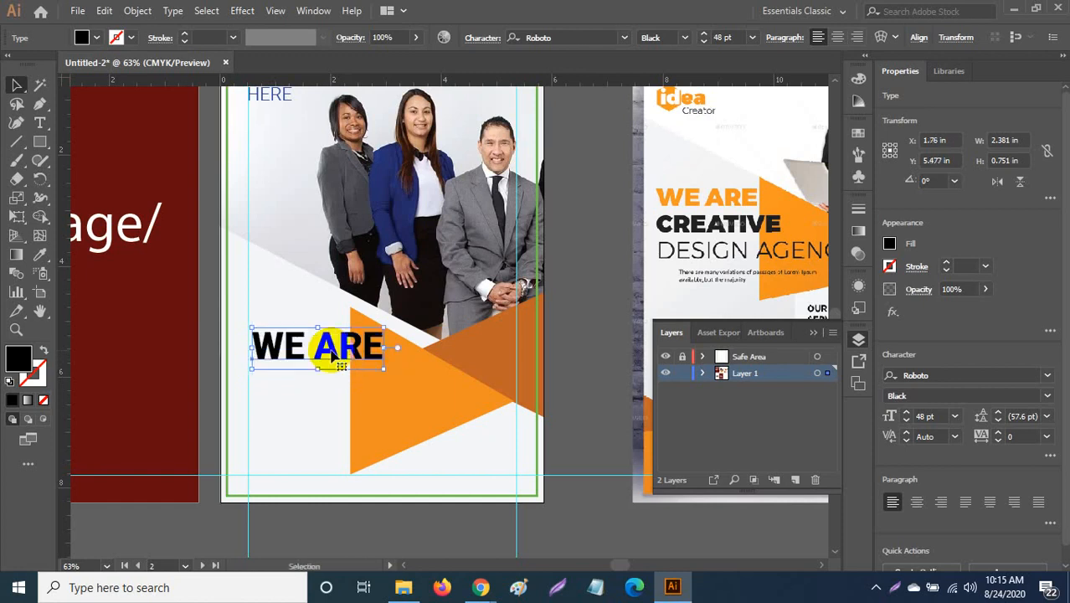
{"action": "key", "text": "ctrl+plus"}
{"action": "key", "text": "ctrl+plus"}
{"action": "key", "text": "ctrl+plus"}
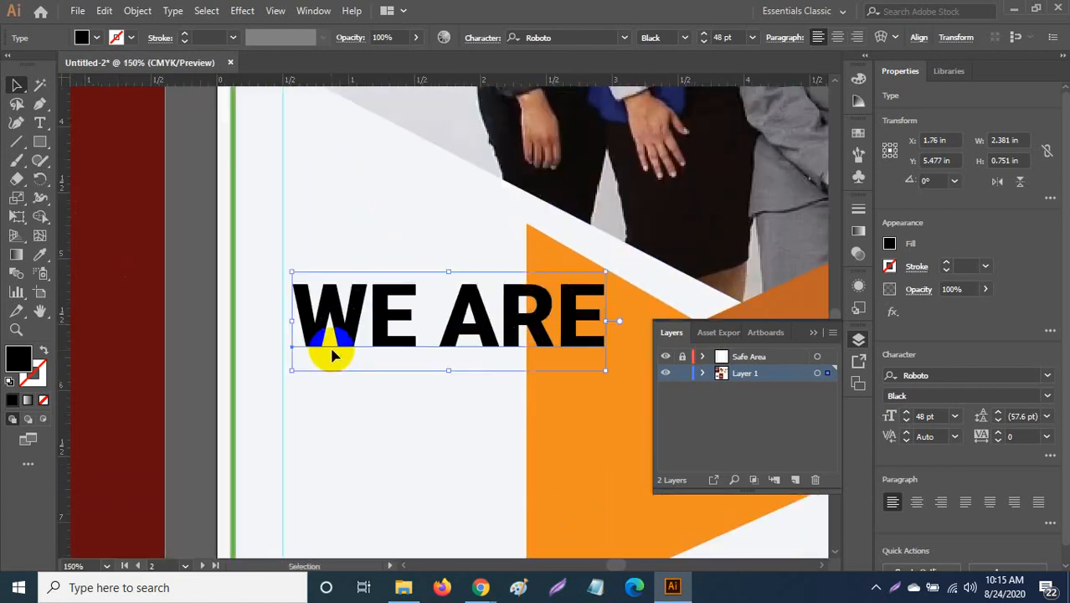
{"action": "key", "text": "a"}
{"action": "key", "text": "ctrl+y"}
{"action": "key", "text": "v"}
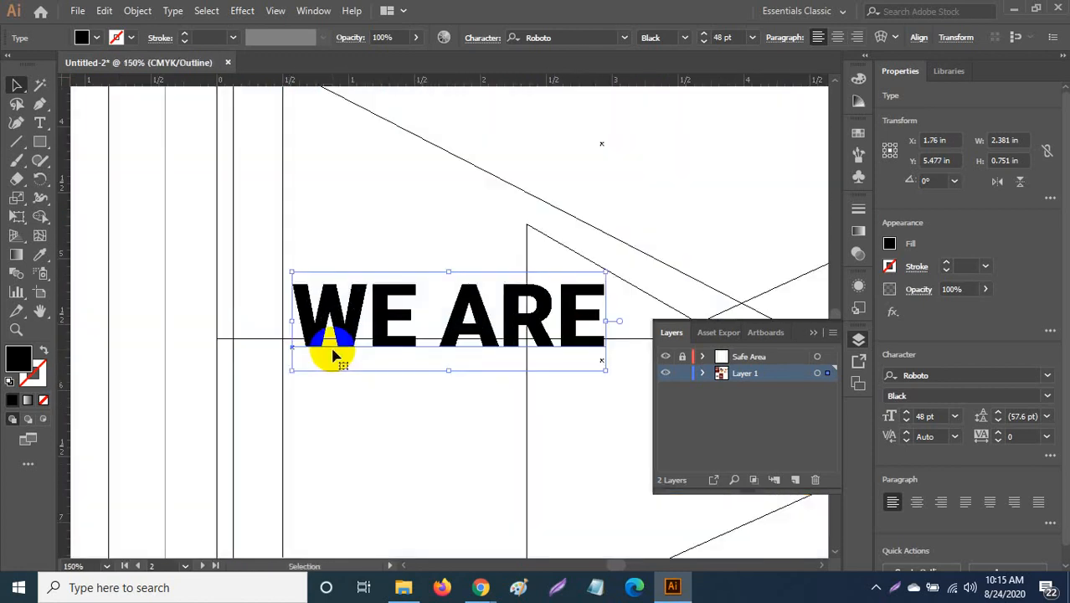
{"action": "key", "text": "Left"}
{"action": "key", "text": "Left"}
{"action": "key", "text": "Left"}
{"action": "key", "text": "Left"}
{"action": "key", "text": "Left"}
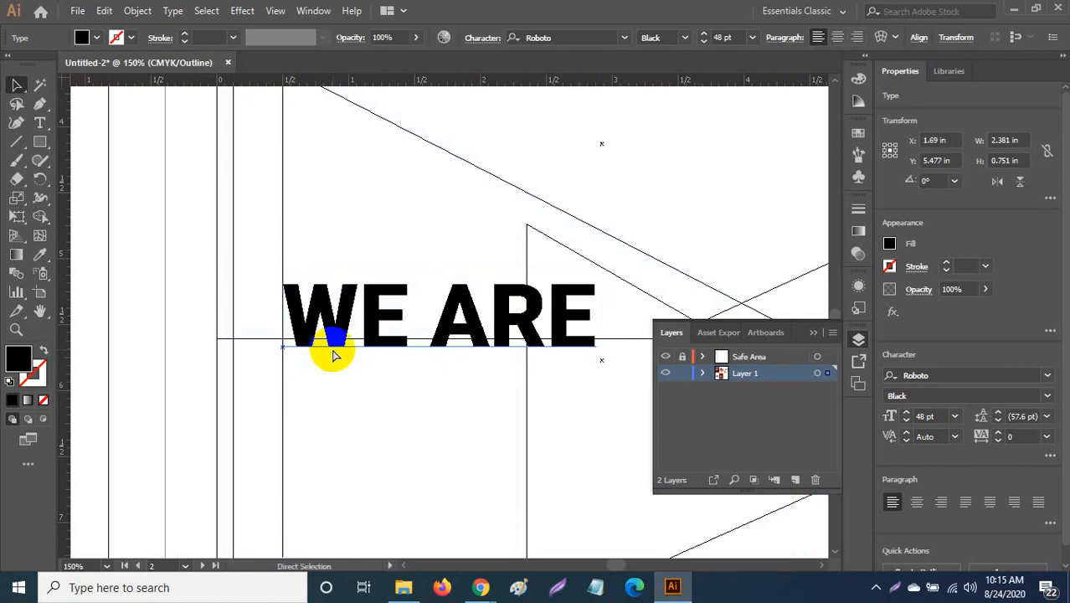
{"action": "key", "text": "ctrl+y"}
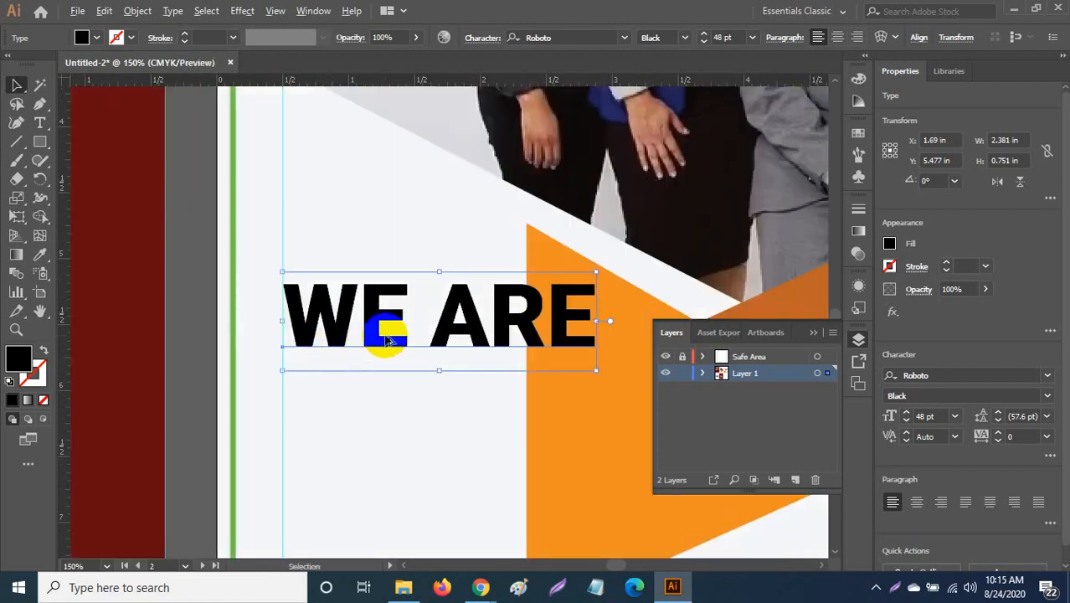
Step: Duplicate the "WE ARE" headline straight below itself and change the copy's text to "CREATIVE"
{"action": "left_click_drag", "start_coordinate": [387, 340], "coordinate": [384, 492]}
{"action": "scroll", "coordinate": [384, 494], "scroll_direction": "down", "scroll_amount": 4}
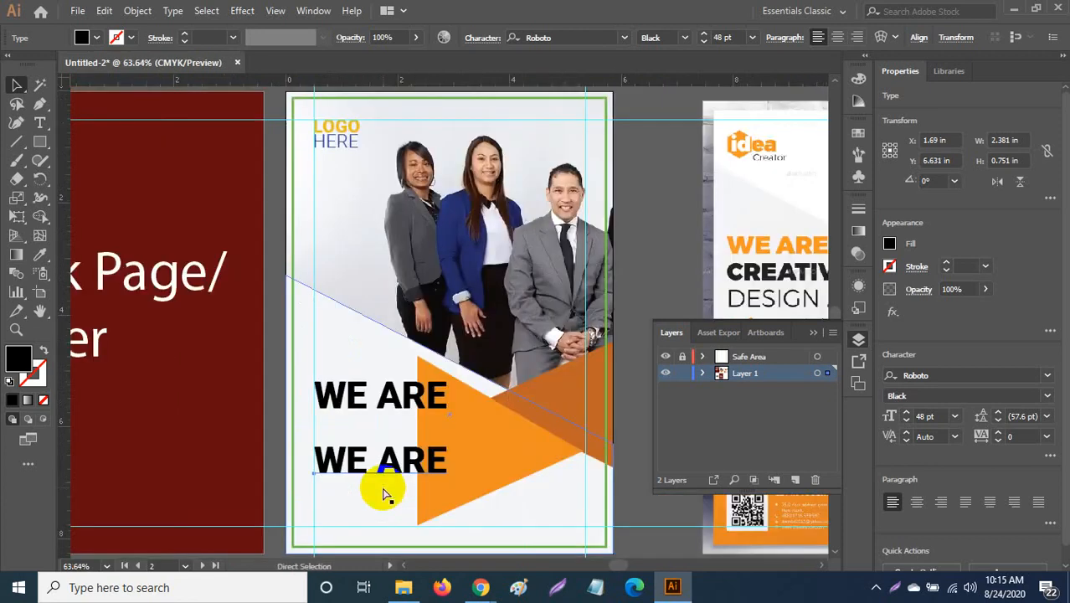
{"action": "scroll", "coordinate": [384, 494], "scroll_direction": "down", "scroll_amount": 1}
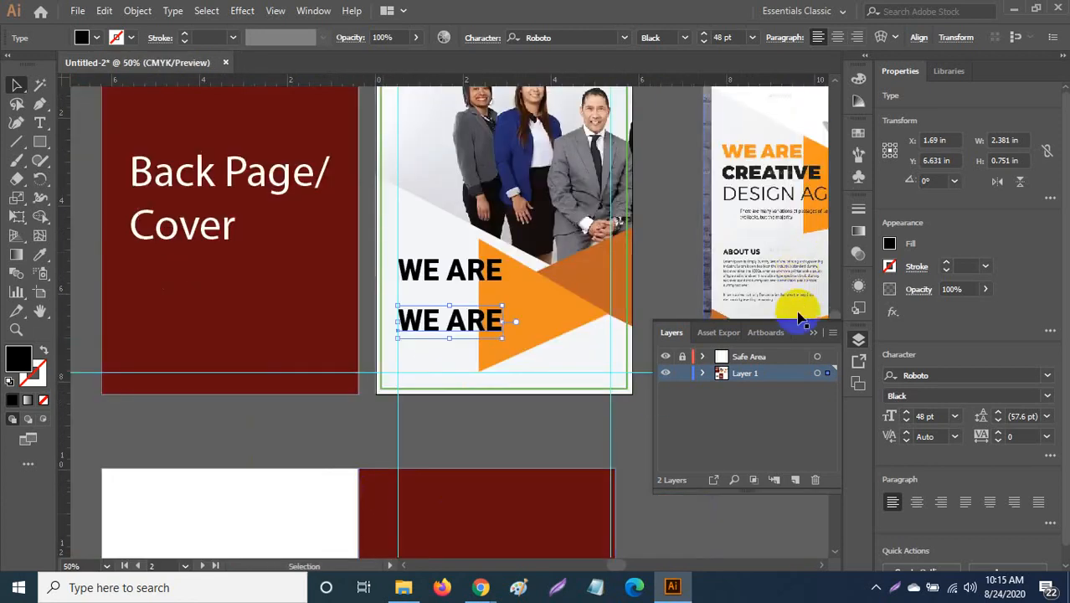
{"action": "left_click", "coordinate": [812, 333]}
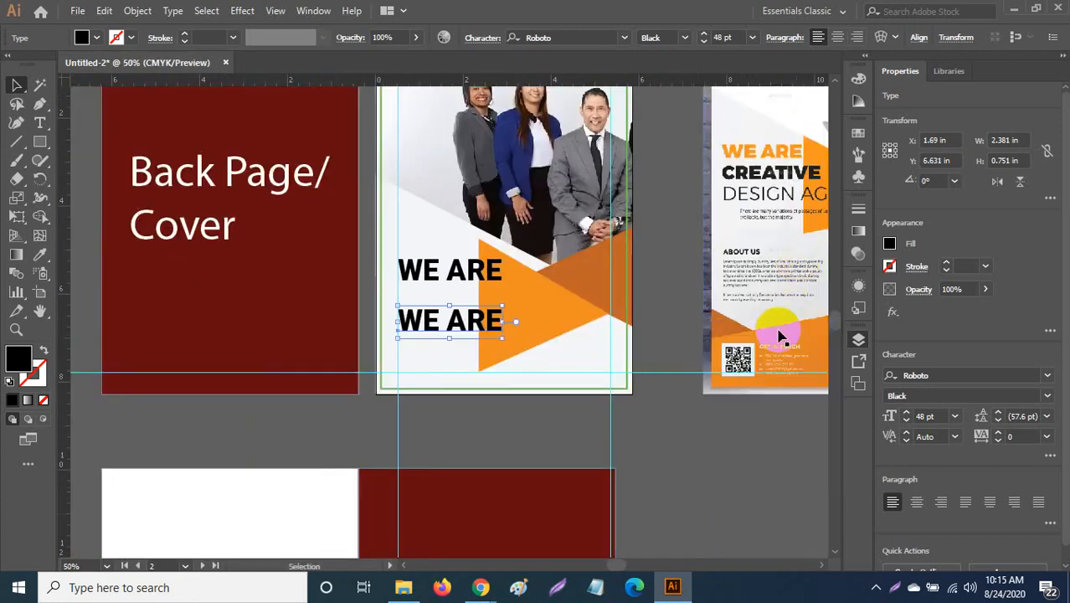
{"action": "double_click", "coordinate": [461, 321]}
{"action": "key", "text": "ctrl+a"}
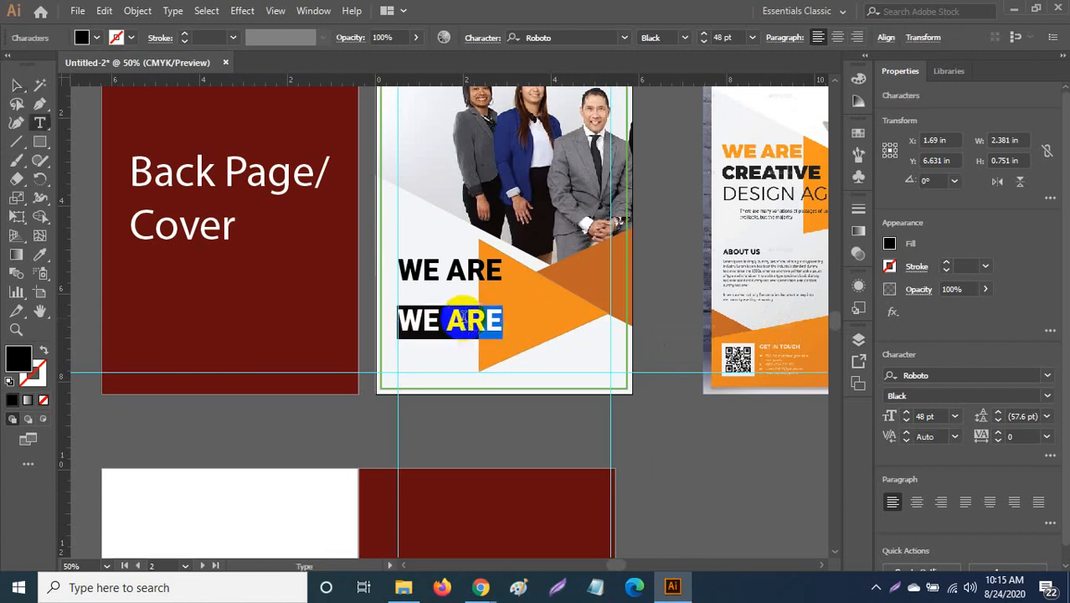
{"action": "type", "text": "c"}
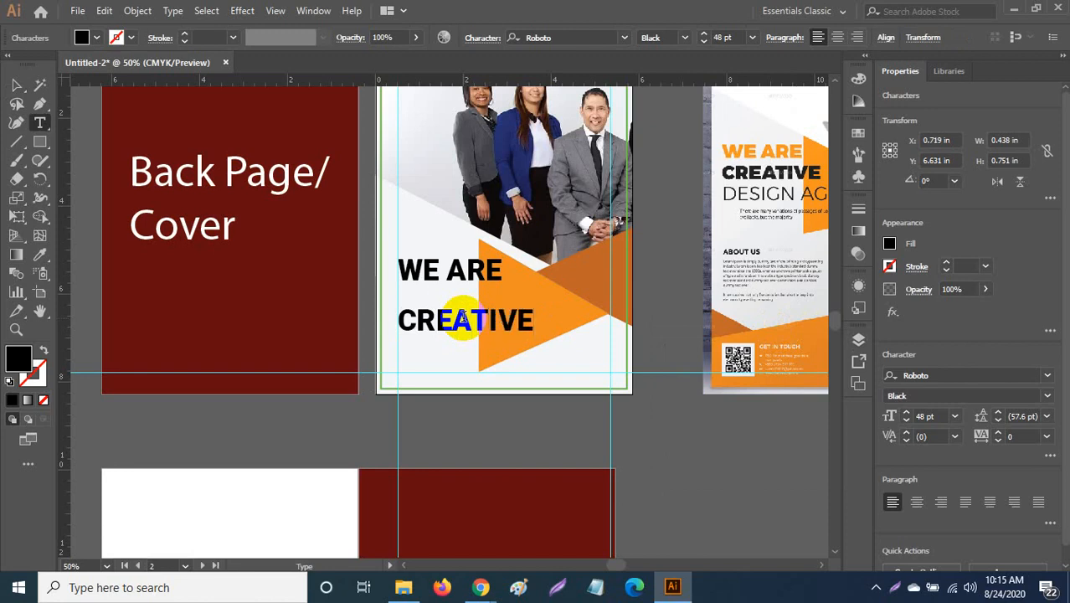
Step: Bring "CREATIVE" close under "WE ARE", duplicate it below as a third line and change the copy's text to "DESIGN AGENCY"
{"action": "left_click", "coordinate": [17, 85]}
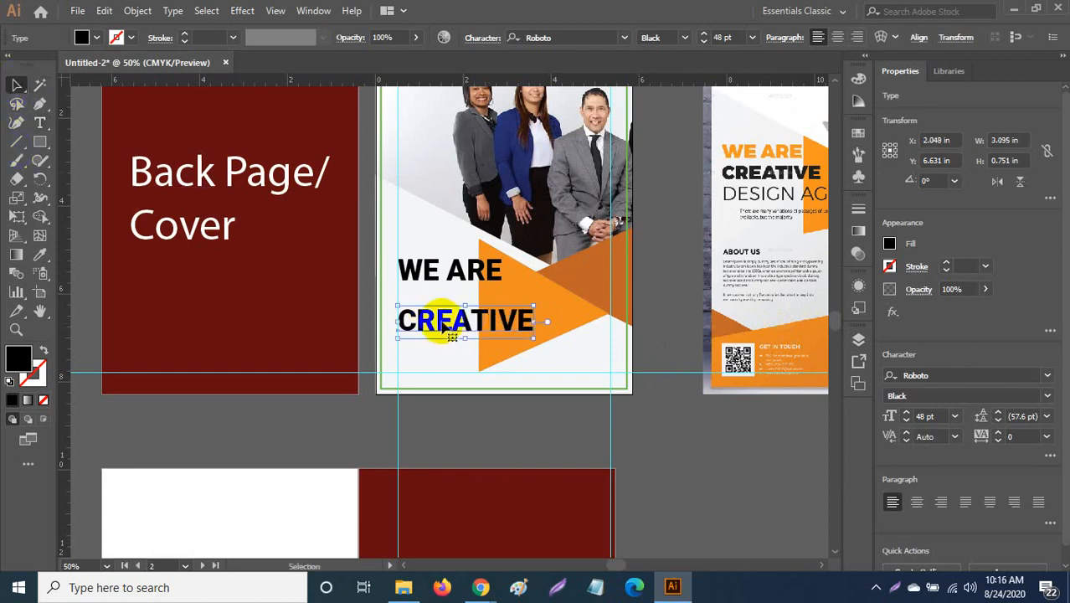
{"action": "left_click_drag", "start_coordinate": [441, 320], "coordinate": [444, 346]}
{"action": "double_click", "coordinate": [441, 341]}
{"action": "double_click", "coordinate": [442, 341]}
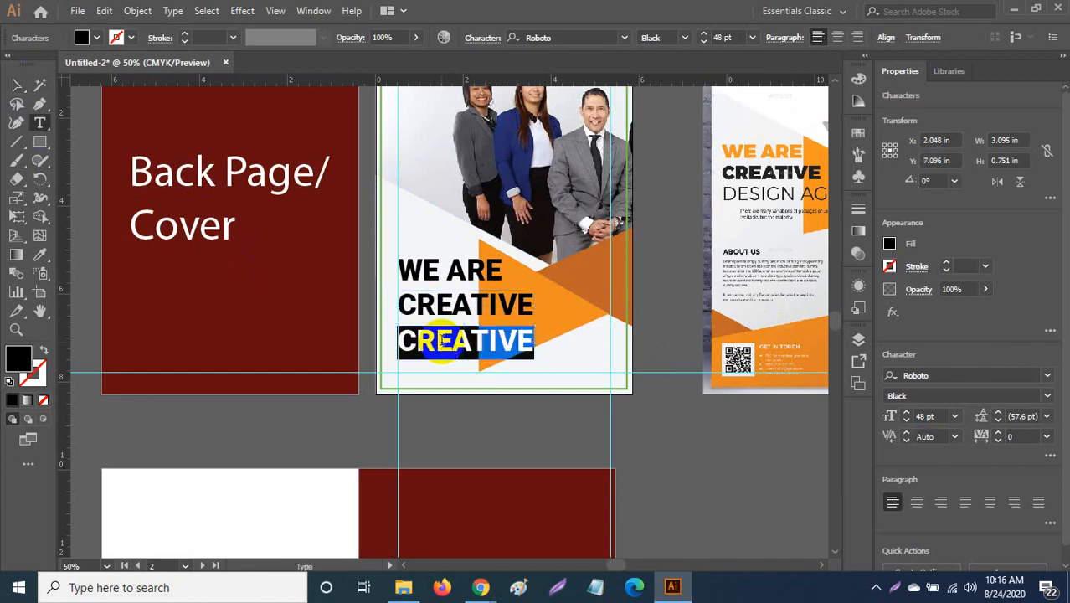
{"action": "type", "text": "DESIGN AGENCY"}
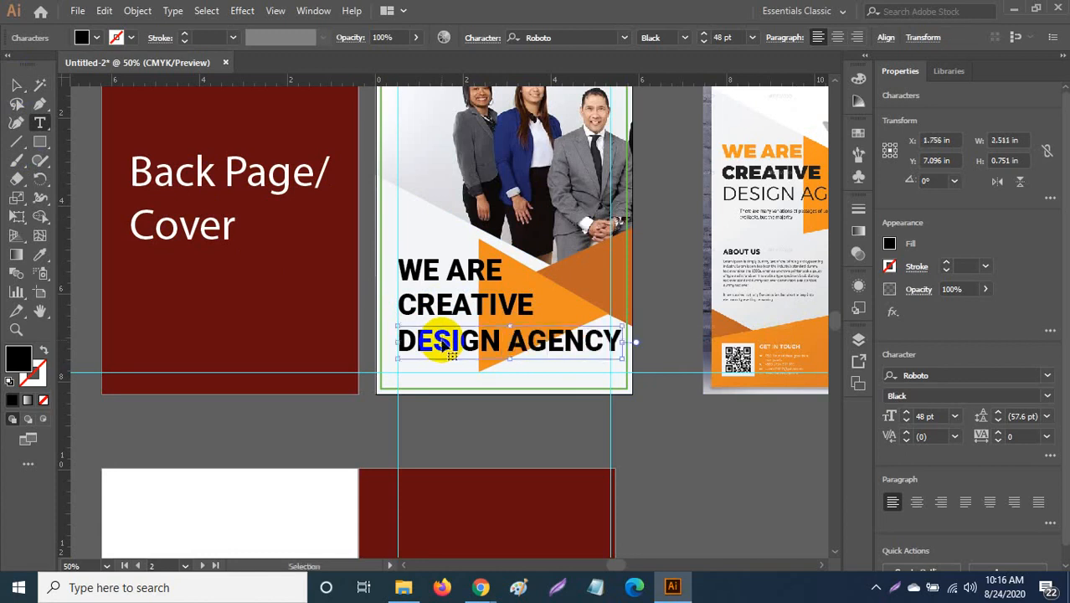
Step: Set the "DESIGN AGENCY" line to the Light font style at 30 pt
{"action": "triple_click", "coordinate": [441, 341]}
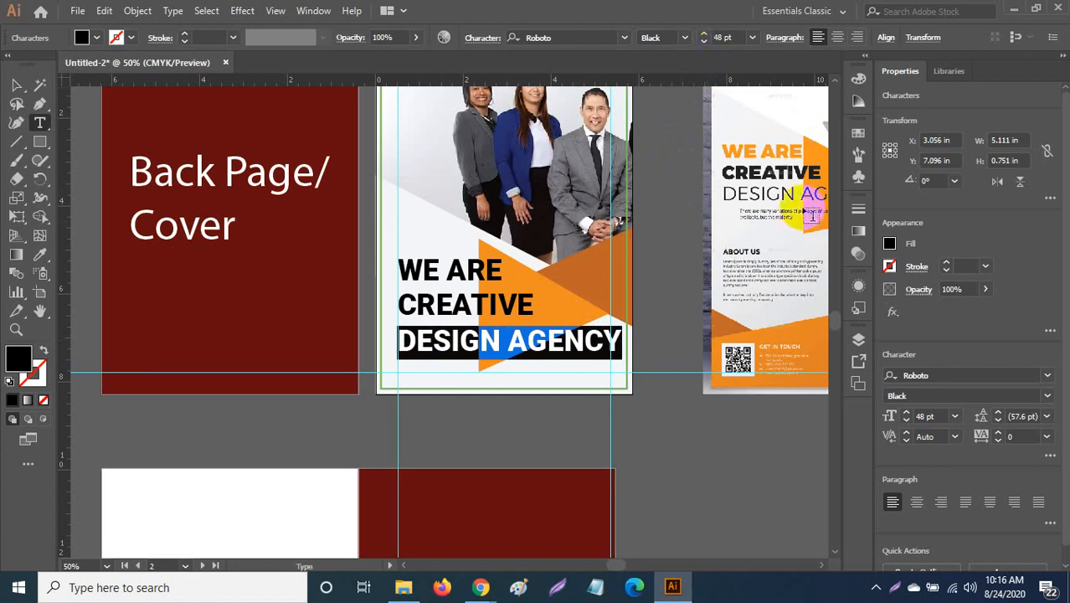
{"action": "left_click", "coordinate": [680, 37]}
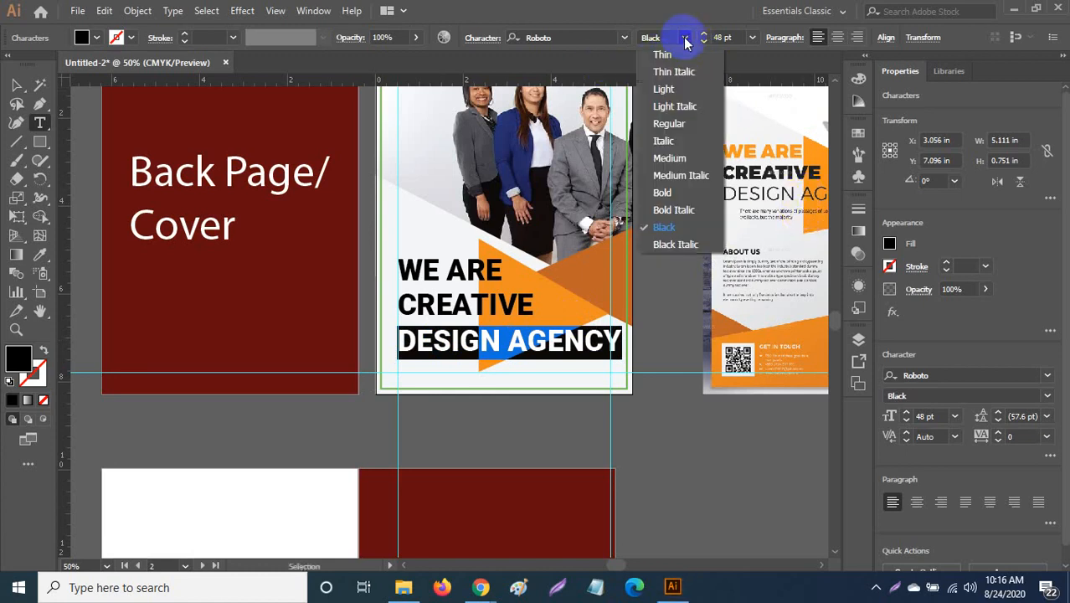
{"action": "left_click", "coordinate": [686, 89]}
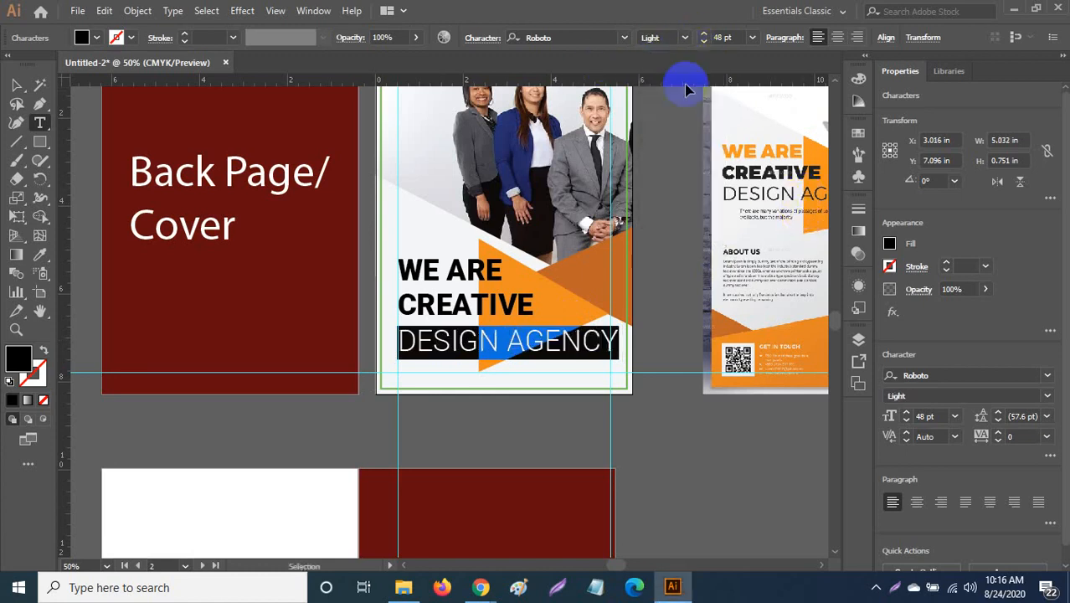
{"action": "left_click", "coordinate": [751, 38]}
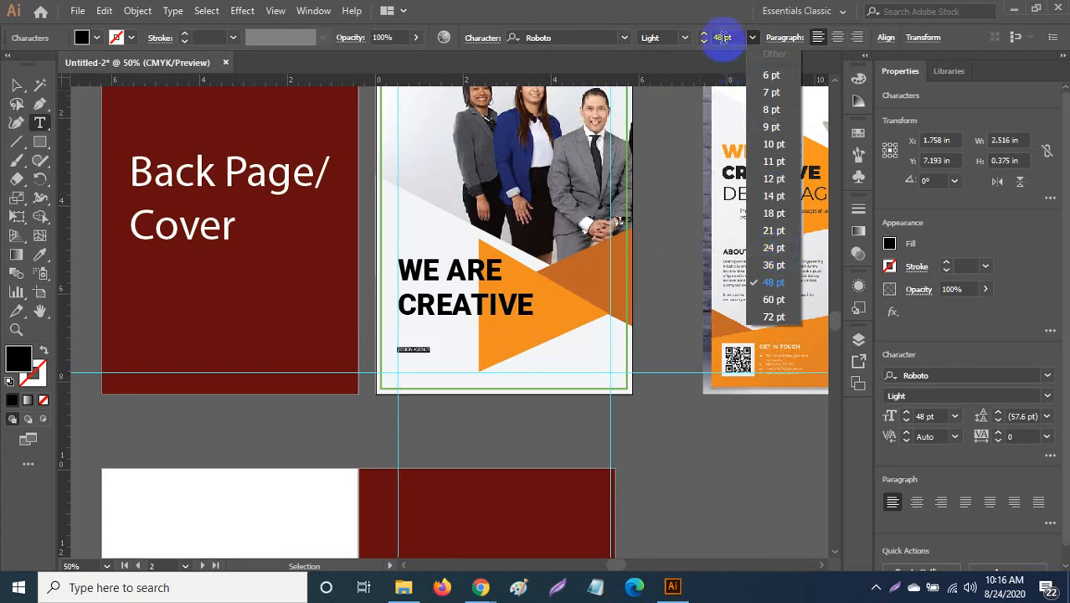
{"action": "left_click", "coordinate": [722, 38]}
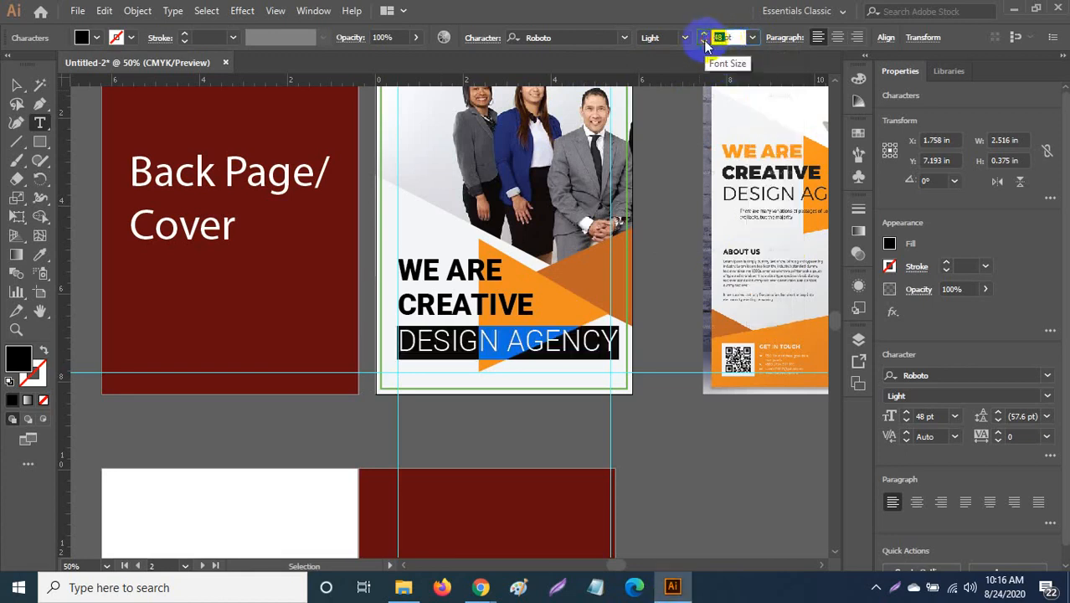
{"action": "type", "text": "30"}
{"action": "key", "text": "Return"}
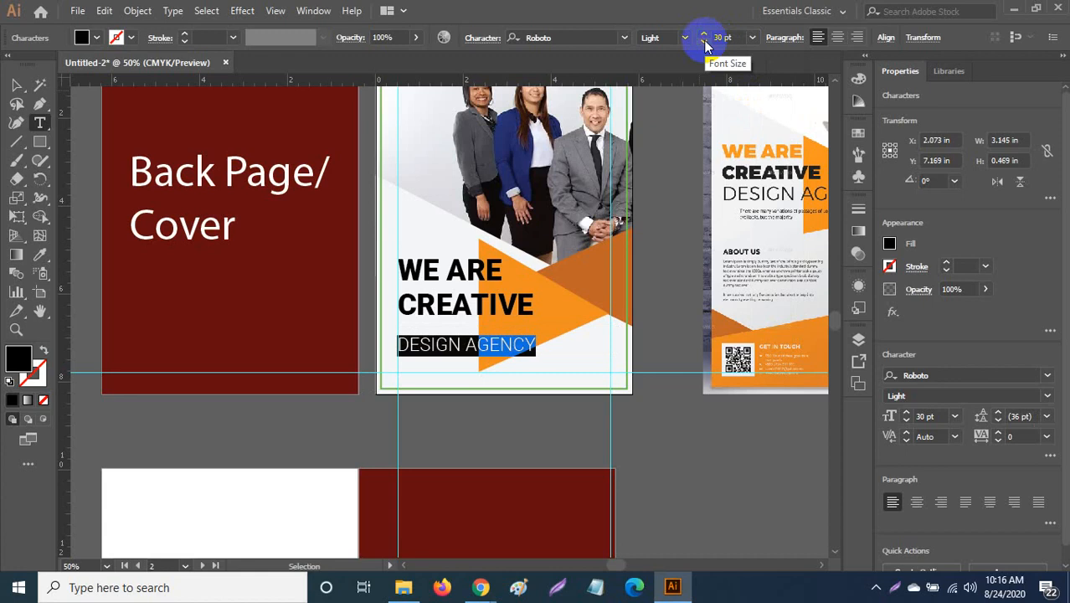
Step: Nudge the "DESIGN AGENCY" line up closer to "CREATIVE"
{"action": "left_click", "coordinate": [17, 86]}
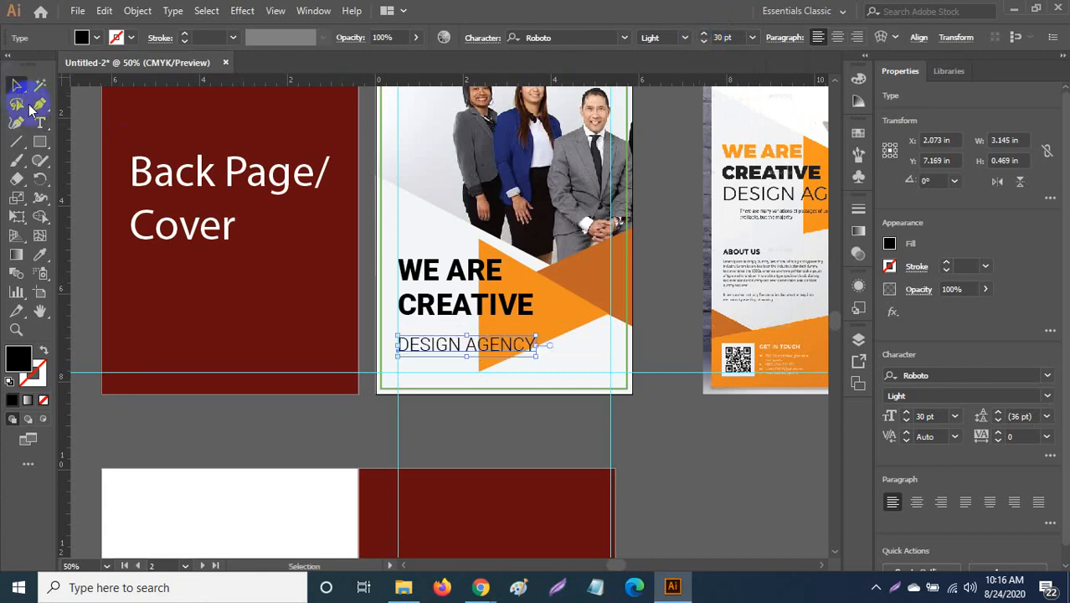
{"action": "key", "text": "Up"}
{"action": "key", "text": "Up"}
{"action": "key", "text": "Up"}
{"action": "key", "text": "Up"}
{"action": "key", "text": "Up"}
{"action": "key", "text": "Up"}
{"action": "key", "text": "Up"}
{"action": "key", "text": "Up"}
{"action": "key", "text": "Up"}
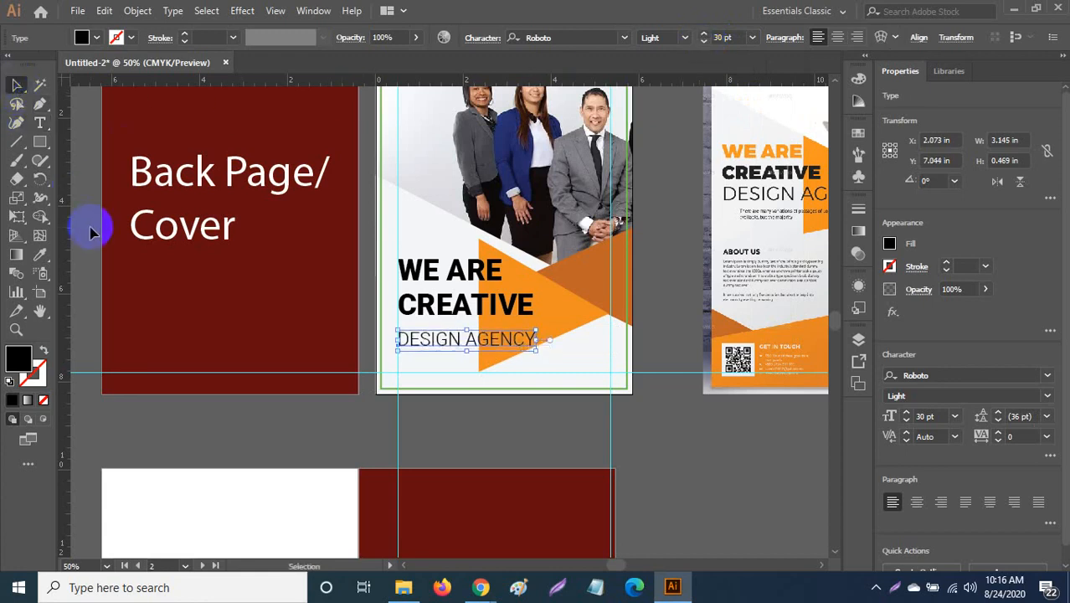
Step: Fine-tune the gap beneath "CREATIVE" by nudging the "DESIGN AGENCY" line to a Y position of 6.947 in
{"action": "key", "text": "Up"}
{"action": "key", "text": "Up"}
{"action": "key", "text": "Up"}
{"action": "key", "text": "Up"}
{"action": "key", "text": "Up"}
{"action": "key", "text": "Up"}
{"action": "key", "text": "Up"}
{"action": "key", "text": "Up"}
{"action": "key", "text": "Up"}
{"action": "key", "text": "Up"}
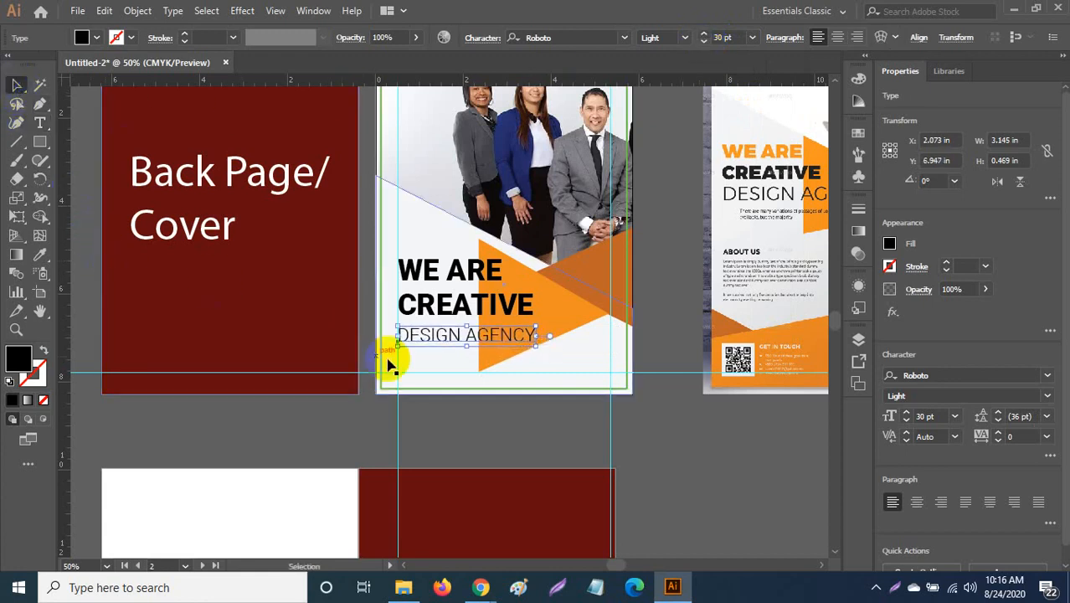
{"action": "key", "text": "Up"}
{"action": "key", "text": "Up"}
{"action": "key", "text": "Up"}
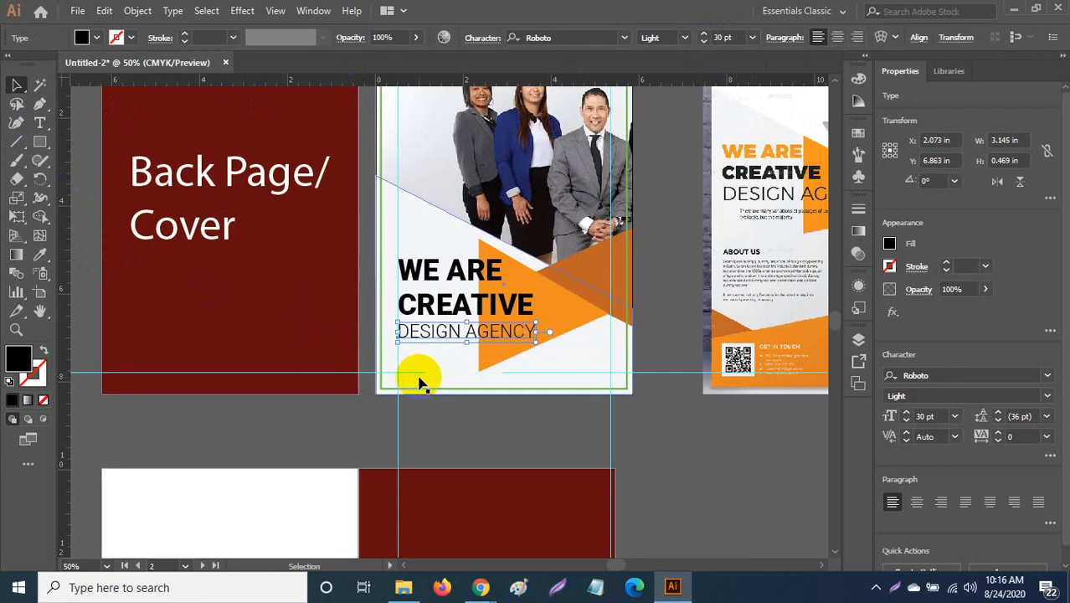
{"action": "key", "text": "Down"}
{"action": "key", "text": "Down"}
{"action": "key", "text": "Down"}
{"action": "key", "text": "Down"}
{"action": "key", "text": "Down"}
{"action": "key", "text": "Down"}
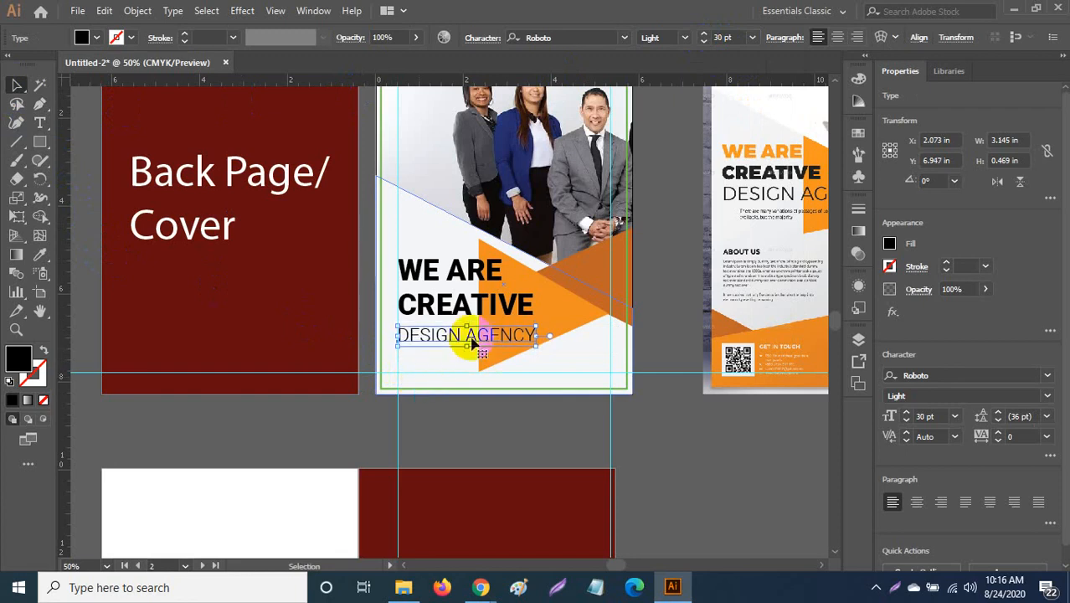
Step: Apply the appearance of the blue "HERE" logo text to "CREATIVE" and "DESIGN AGENCY" together with the Eyedropper
{"action": "left_click", "coordinate": [464, 312], "text": "shift"}
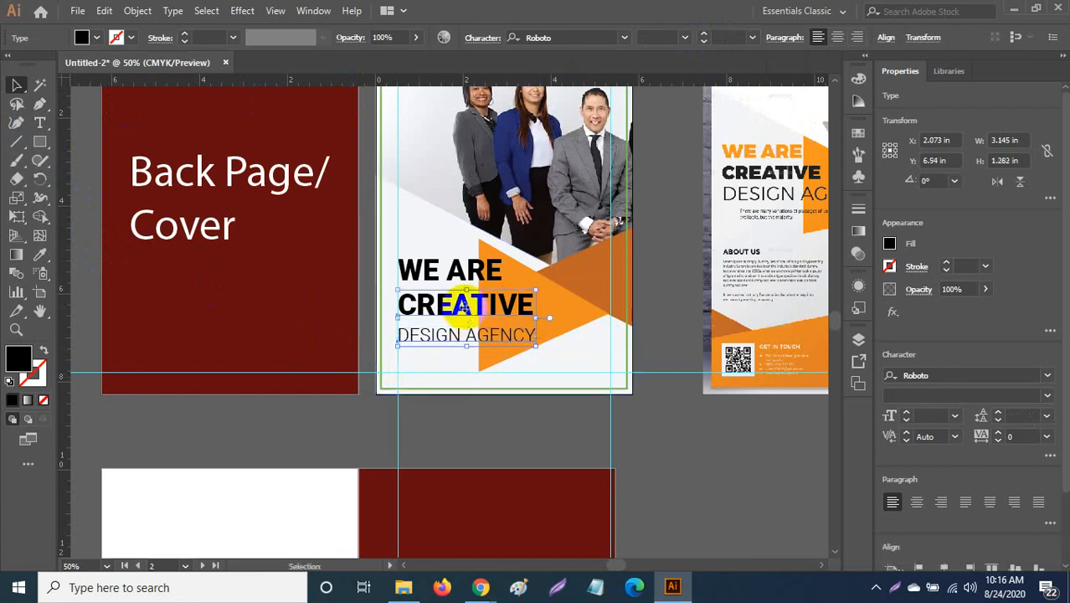
{"action": "scroll", "coordinate": [254, 373], "scroll_direction": "up", "scroll_amount": 3}
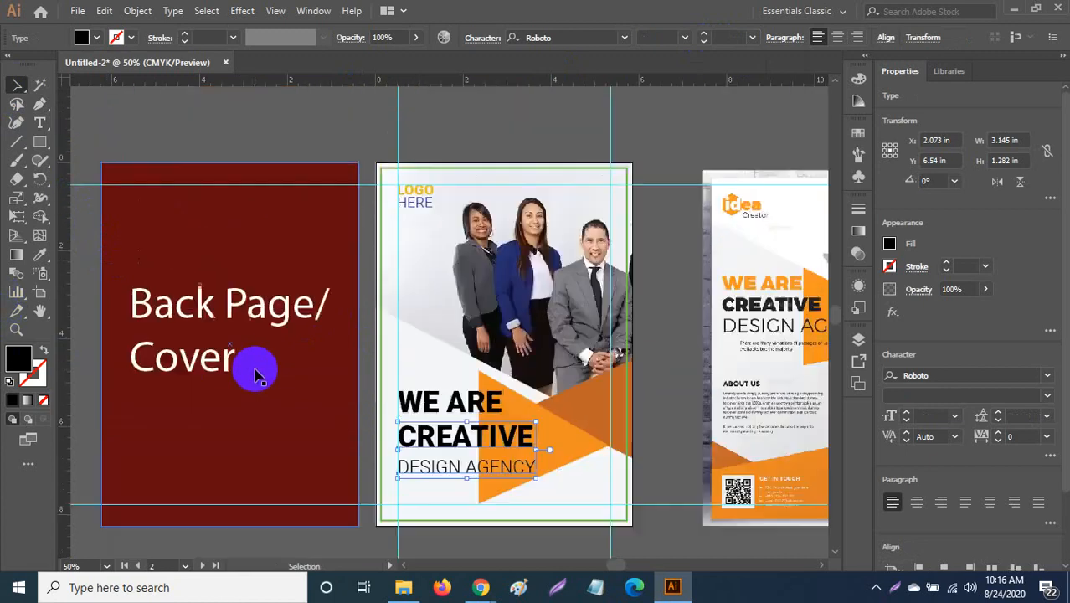
{"action": "left_click", "coordinate": [39, 255]}
{"action": "left_click", "coordinate": [425, 220]}
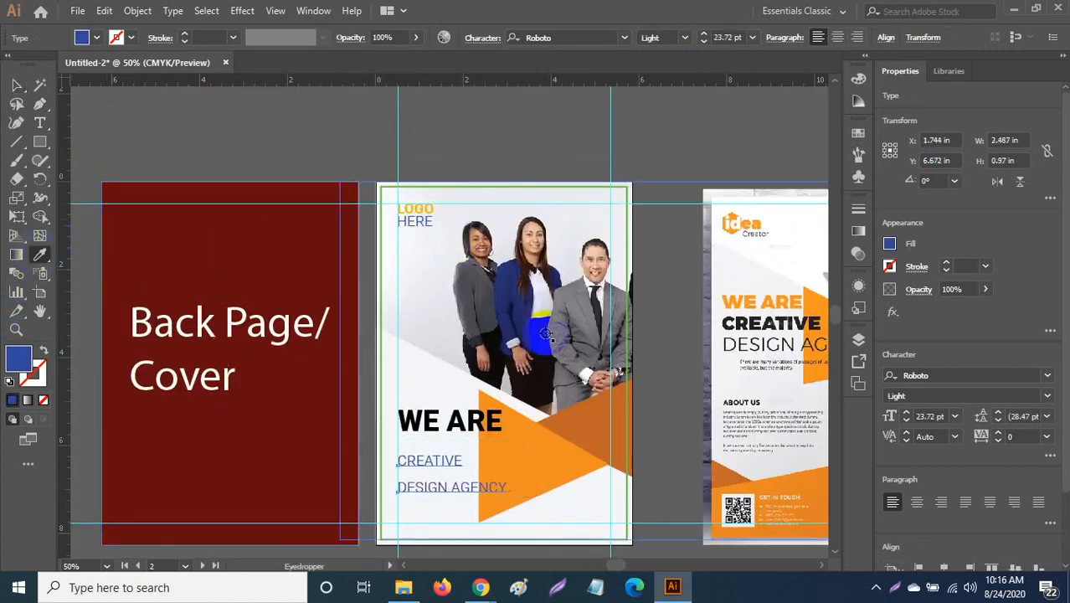
{"action": "left_click", "coordinate": [17, 84]}
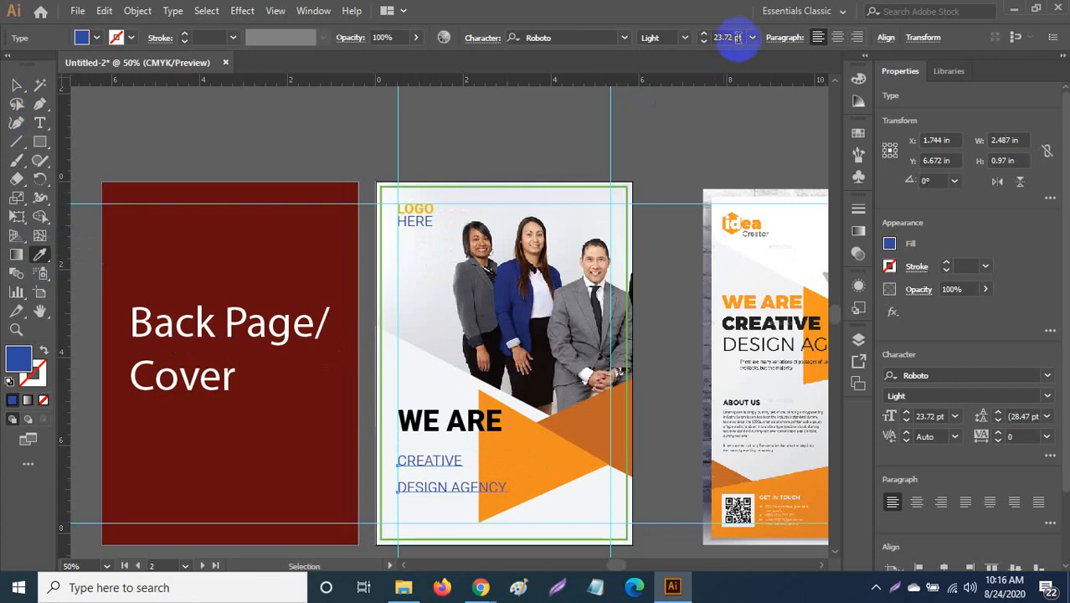
{"action": "left_click", "coordinate": [17, 85]}
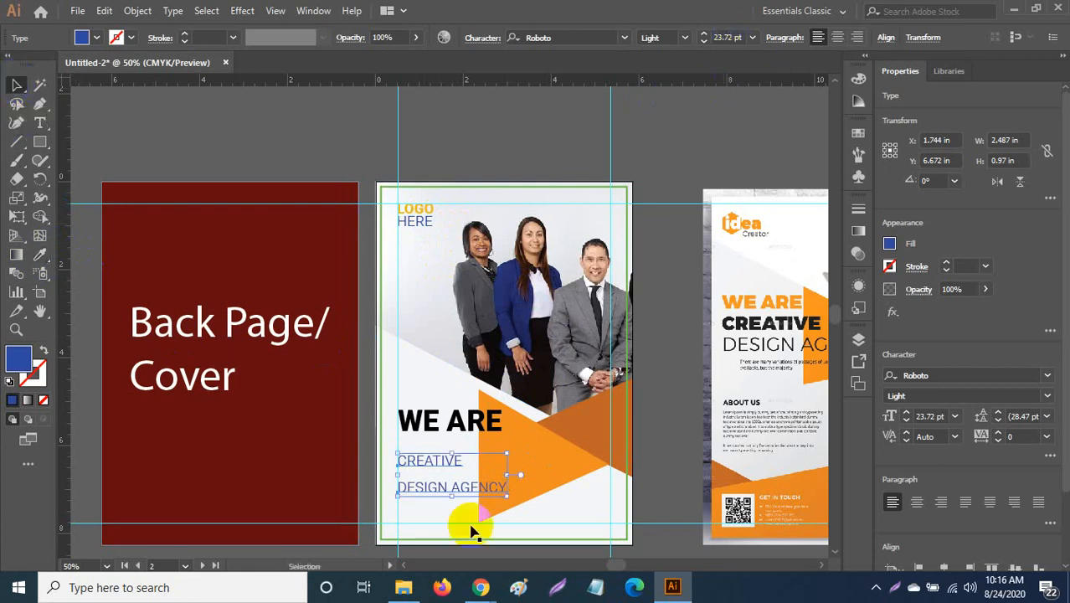
Step: Set the font size of the "DESIGN AGENCY" line alone to 30 pt
{"action": "left_click", "coordinate": [465, 479]}
{"action": "left_click", "coordinate": [662, 511]}
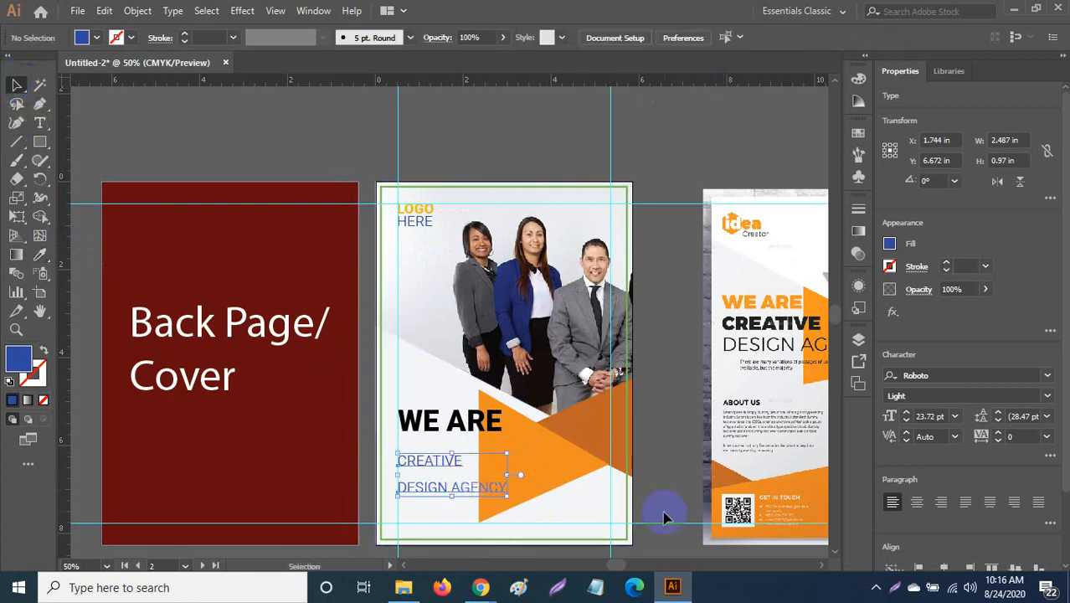
{"action": "left_click", "coordinate": [506, 486]}
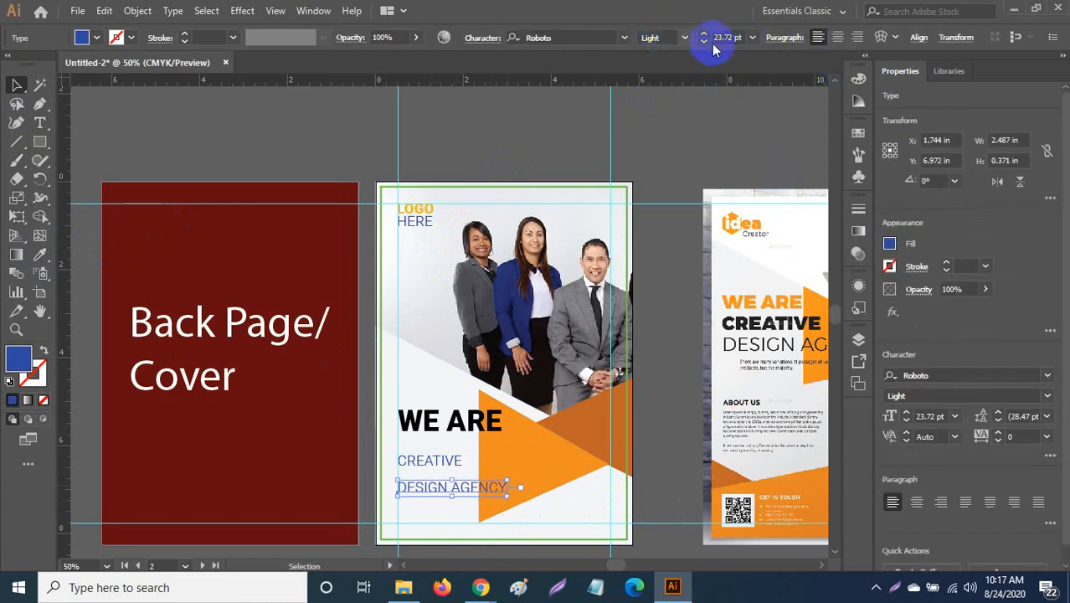
{"action": "left_click", "coordinate": [729, 37]}
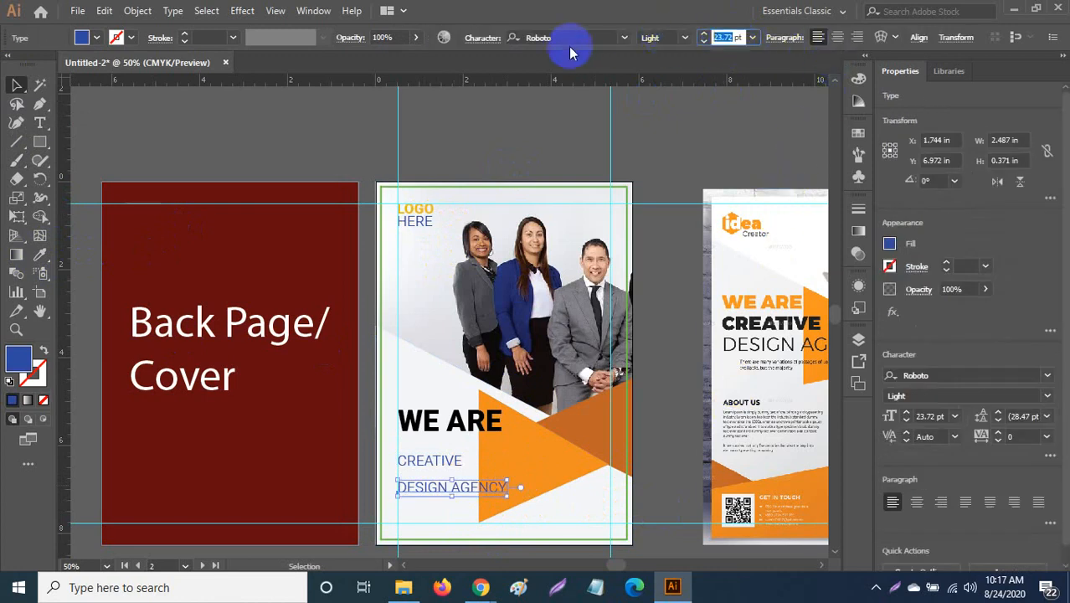
{"action": "key", "text": "Return"}
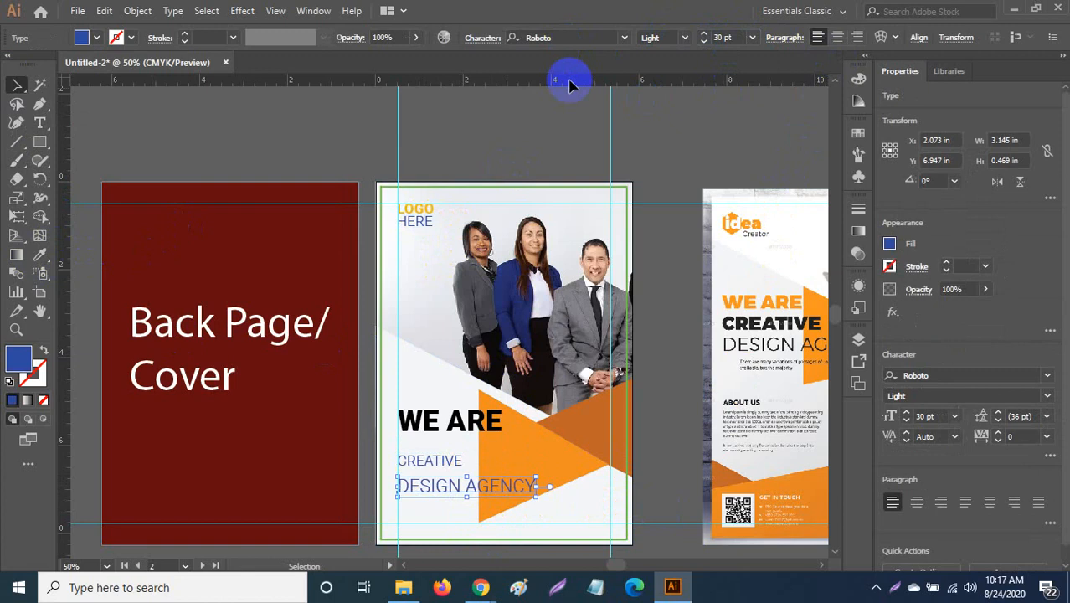
Step: Set the "CREATIVE" line to 48 pt in the Black font style
{"action": "left_click", "coordinate": [419, 477]}
{"action": "left_click", "coordinate": [424, 463]}
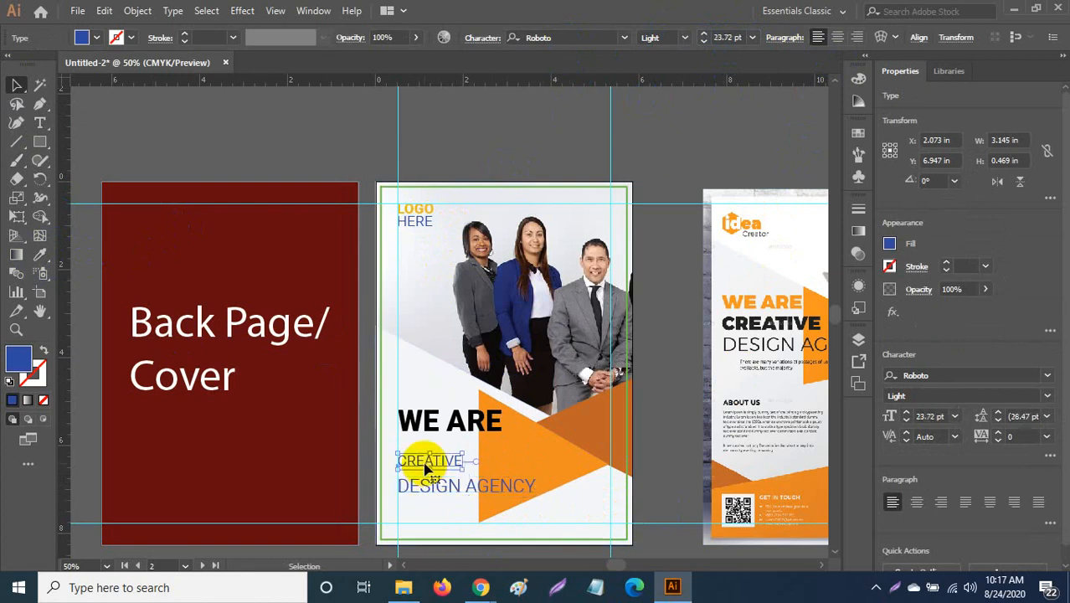
{"action": "left_click", "coordinate": [728, 37]}
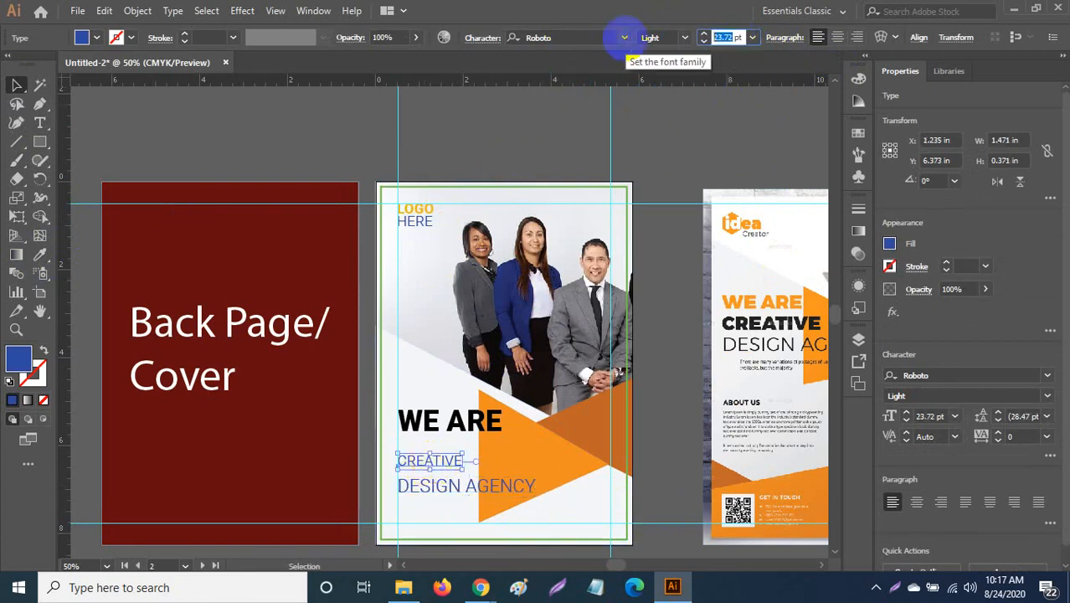
{"action": "key", "text": "Return"}
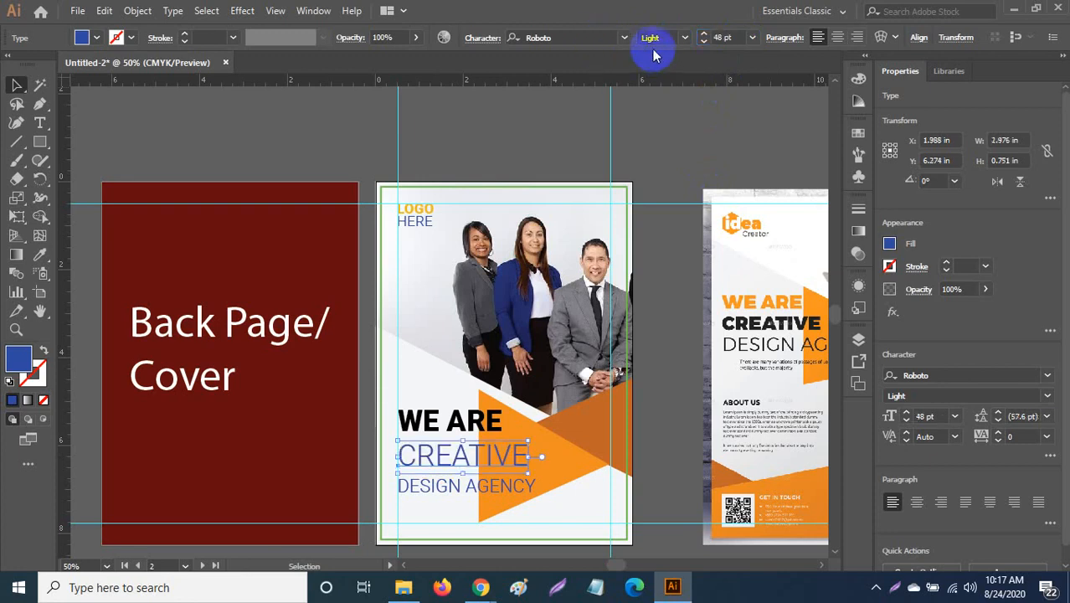
{"action": "left_click", "coordinate": [685, 37]}
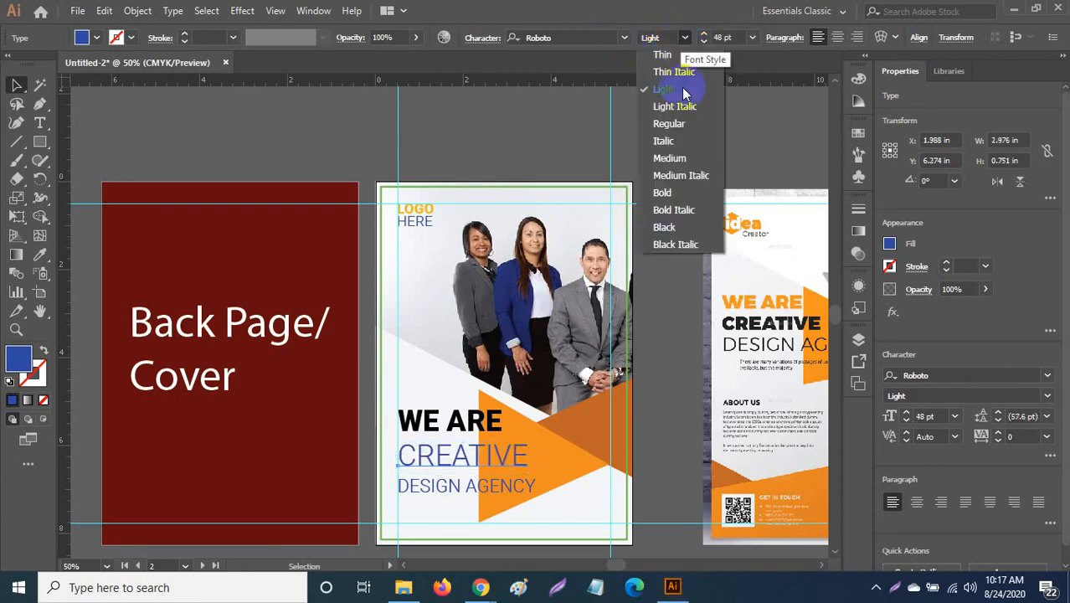
{"action": "left_click", "coordinate": [685, 230]}
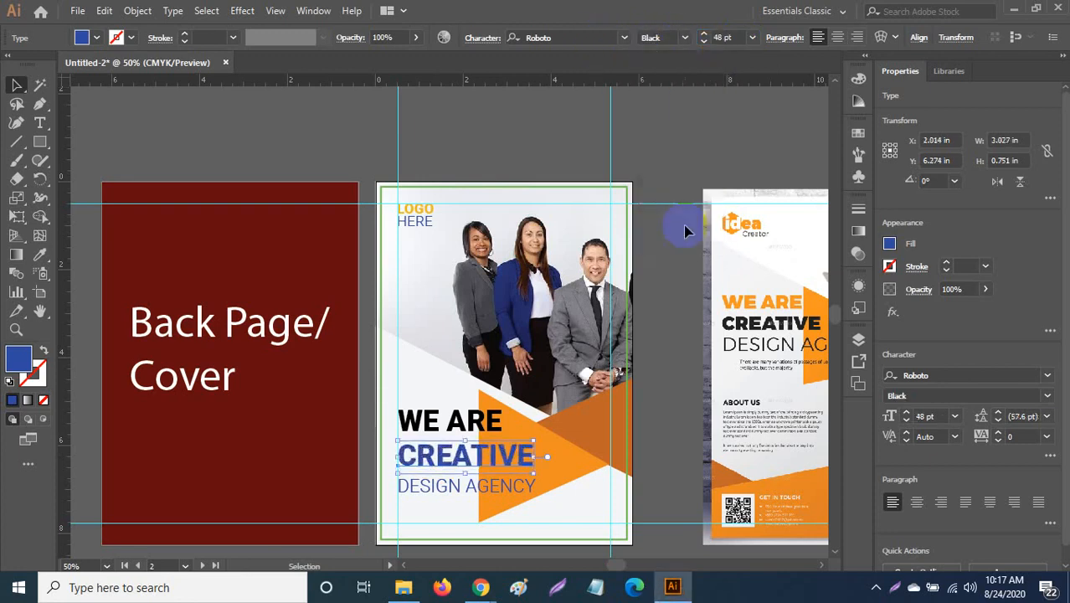
Step: Recolor the "WE ARE" line with the orange sampled from the triangle beside it
{"action": "left_click", "coordinate": [454, 424]}
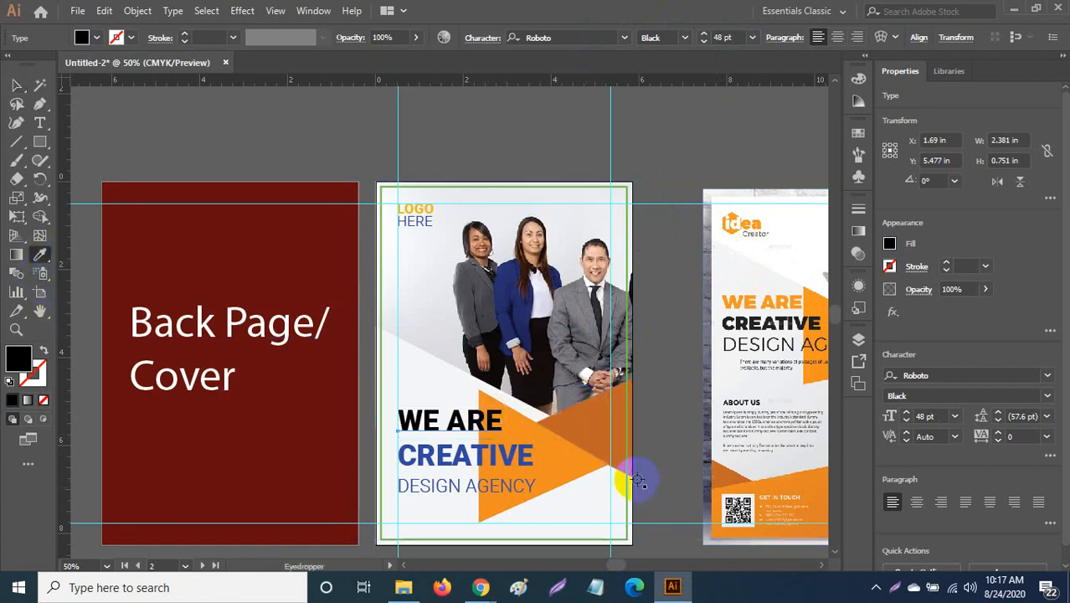
{"action": "left_click", "coordinate": [564, 455]}
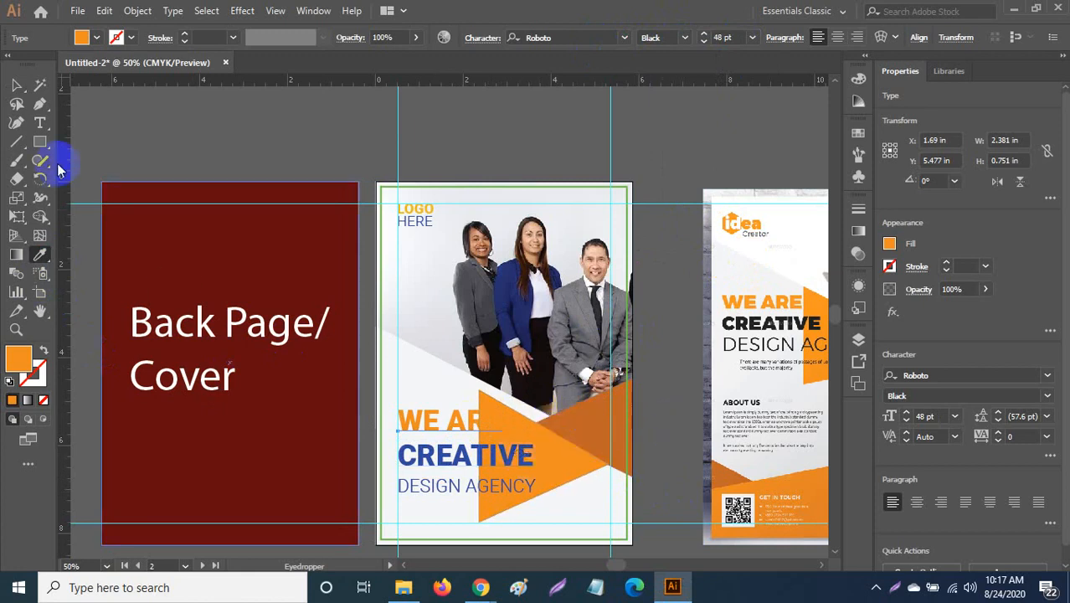
{"action": "left_click", "coordinate": [19, 87]}
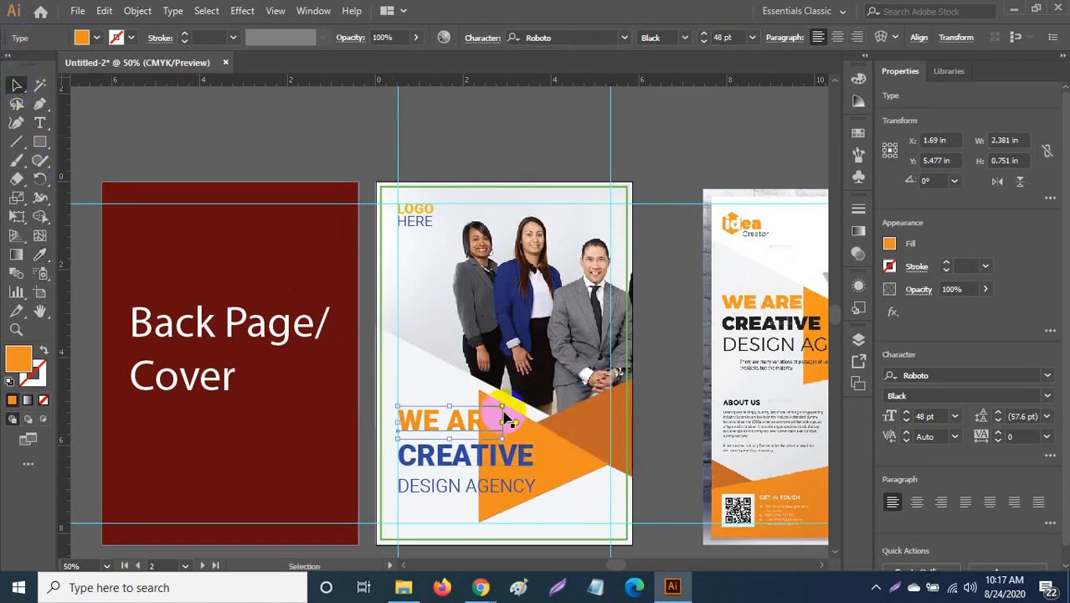
Step: Shrink the "WE ARE" line so it ends before the orange triangle, setting its font size to 36 pt
{"action": "left_click", "coordinate": [509, 437]}
{"action": "left_click_drag", "start_coordinate": [504, 439], "coordinate": [457, 423]}
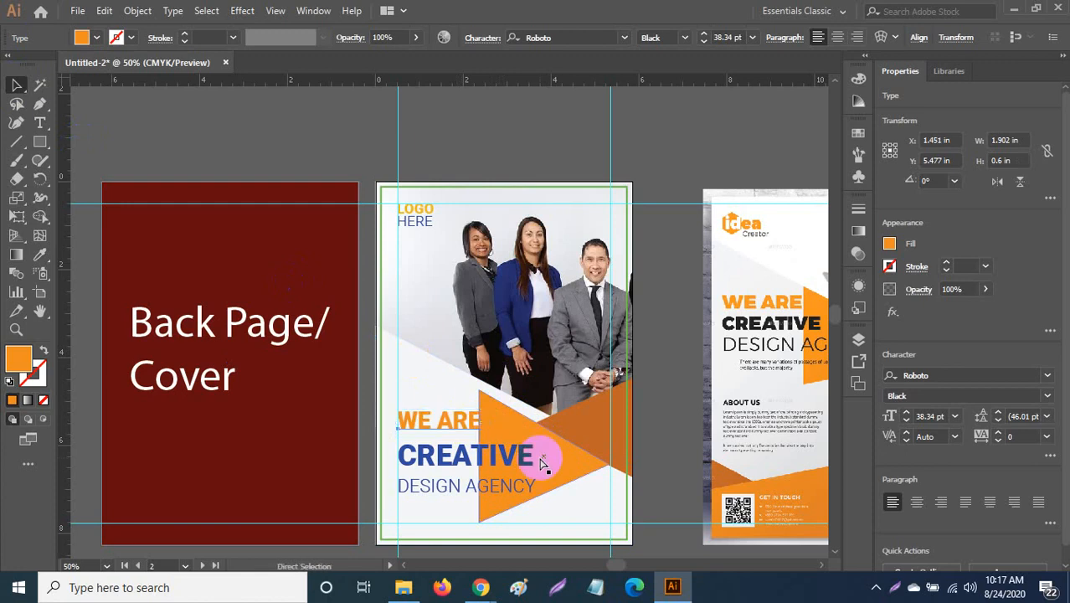
{"action": "key", "text": "ctrl+plus"}
{"action": "key", "text": "ctrl+plus"}
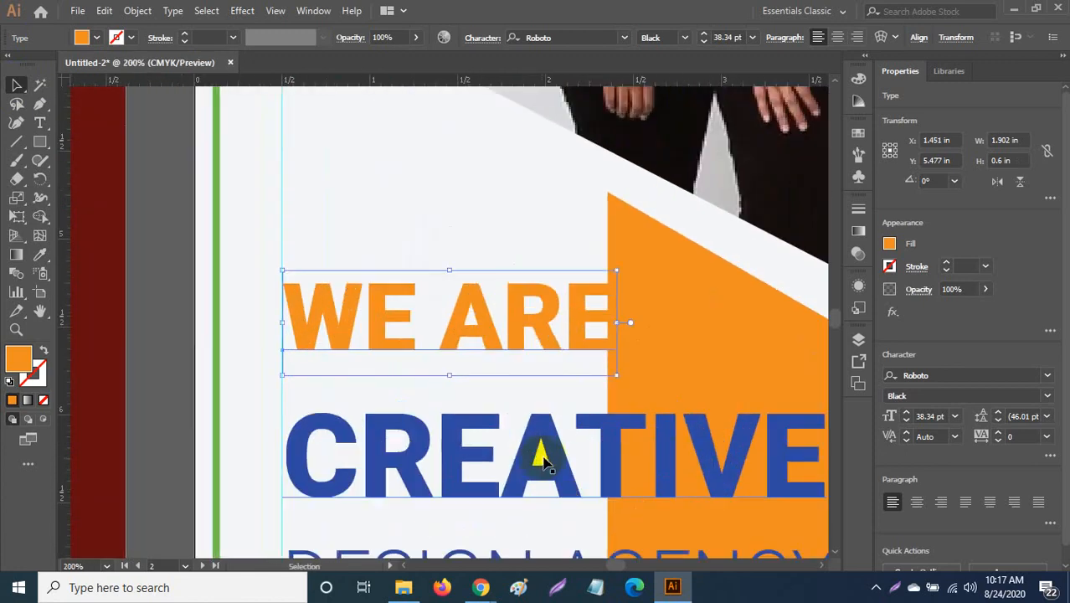
{"action": "left_click", "coordinate": [753, 38]}
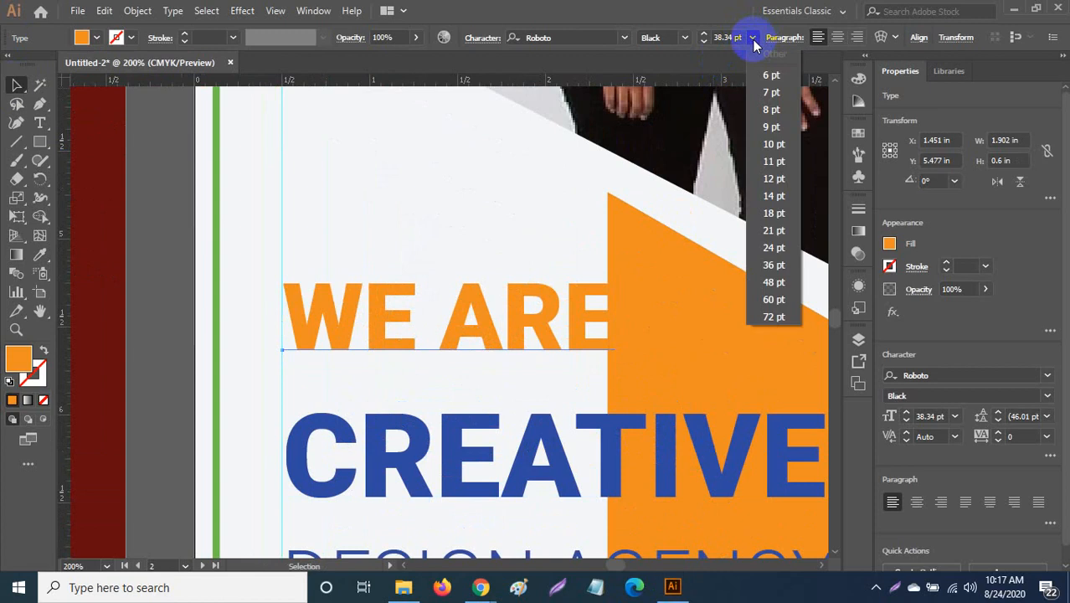
{"action": "left_click", "coordinate": [773, 266]}
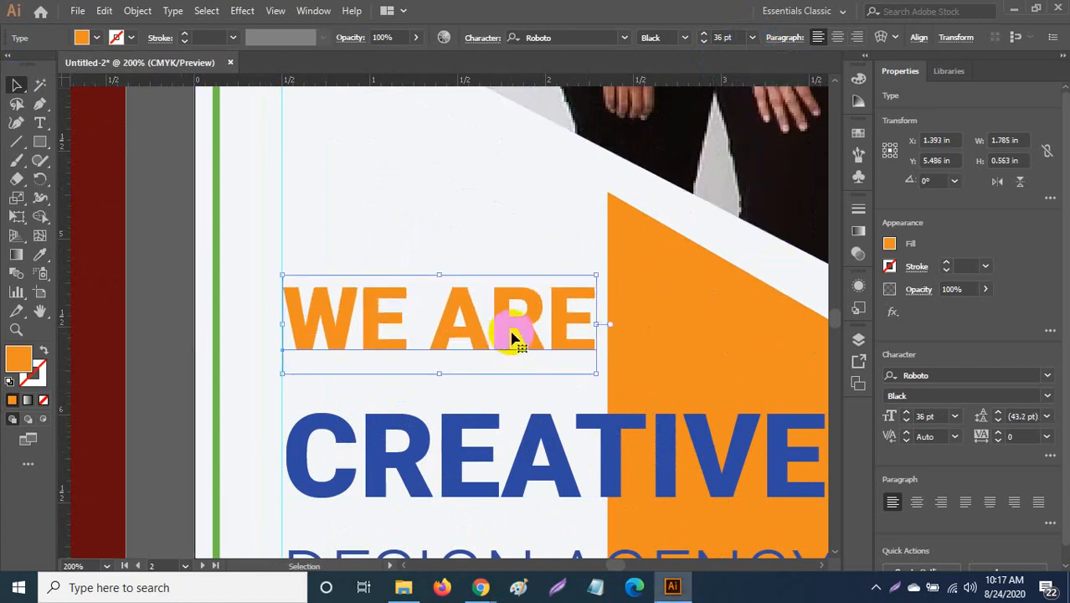
{"action": "key", "text": "ctrl+0"}
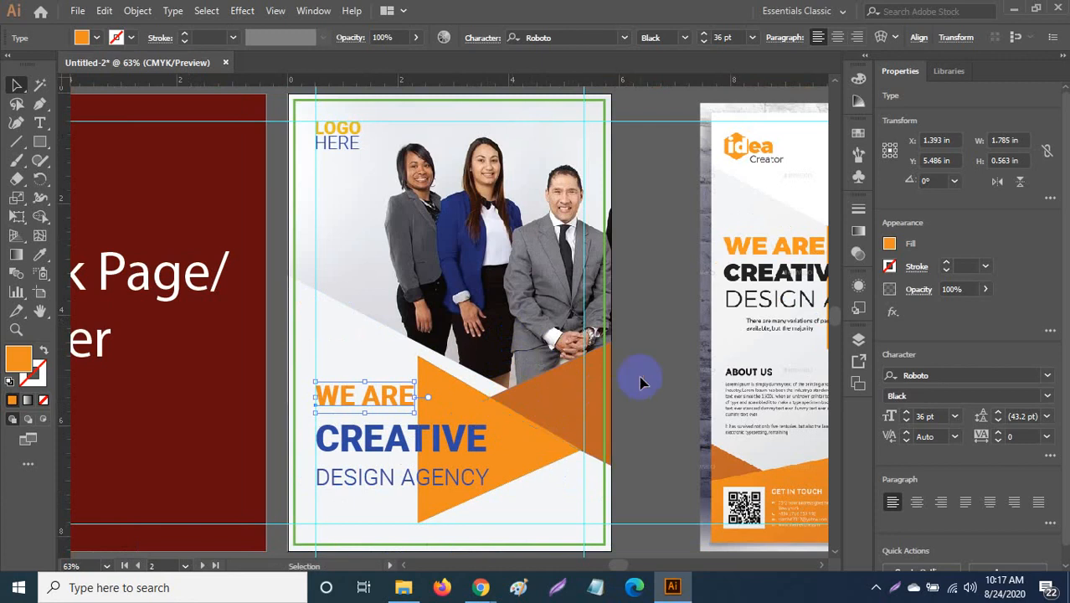
Step: Fill the "CREATIVE" and "DESIGN AGENCY" lines with dark grey 333333
{"action": "left_click", "coordinate": [437, 452]}
{"action": "left_click", "coordinate": [434, 494], "text": "shift"}
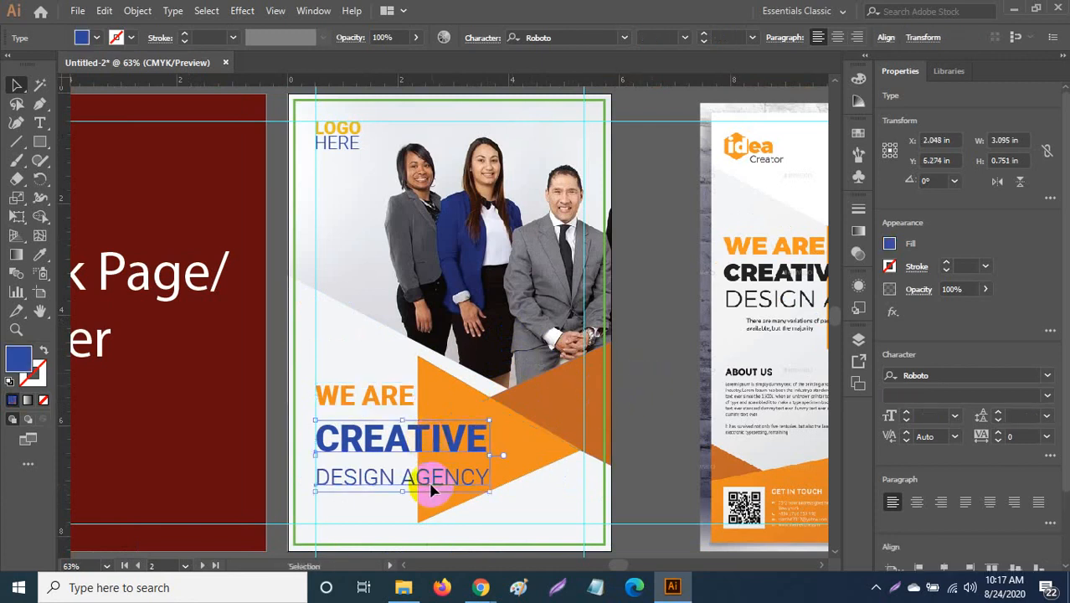
{"action": "double_click", "coordinate": [12, 363]}
{"action": "left_click", "coordinate": [497, 376]}
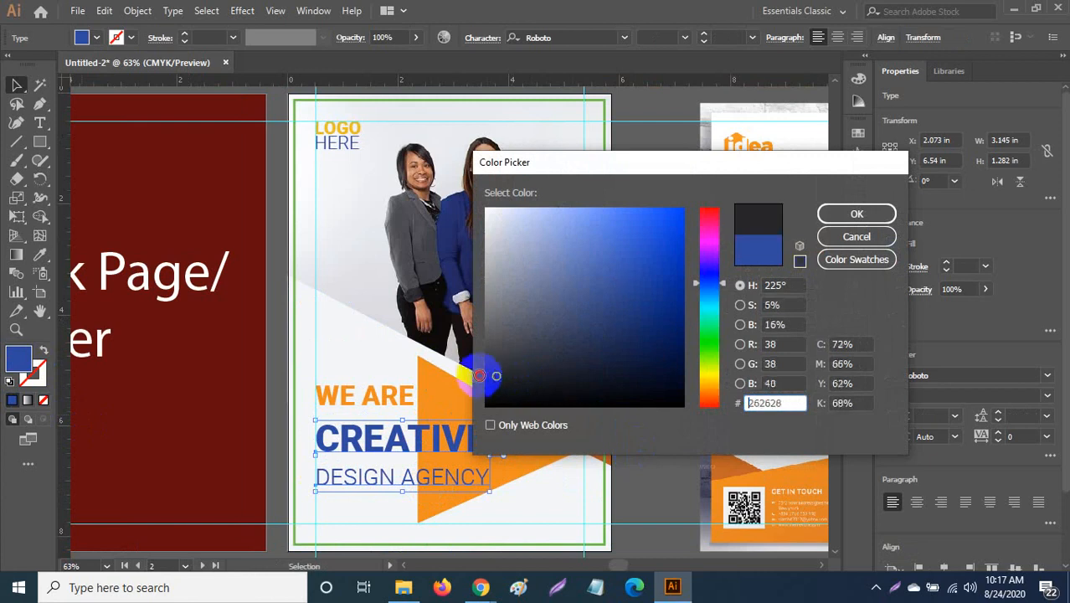
{"action": "left_click_drag", "start_coordinate": [473, 377], "coordinate": [464, 359]}
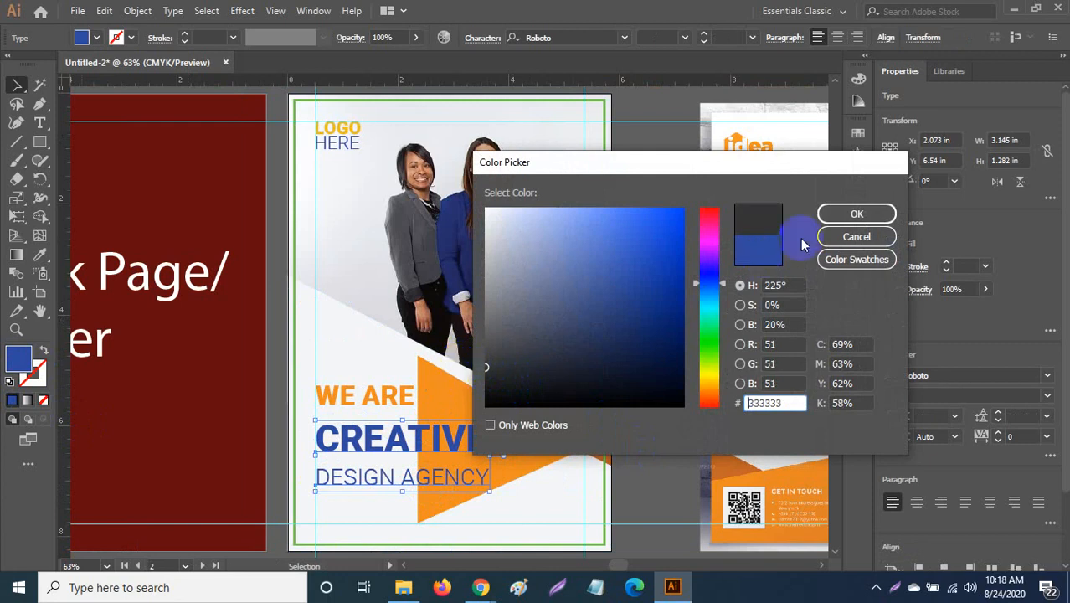
{"action": "left_click", "coordinate": [856, 214]}
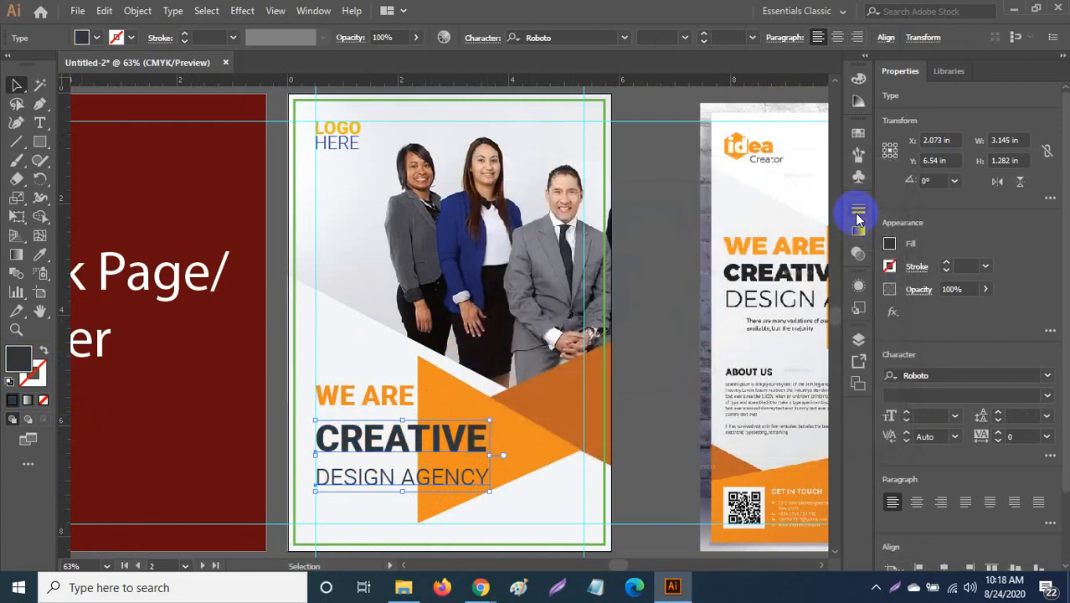
{"action": "left_click", "coordinate": [629, 396]}
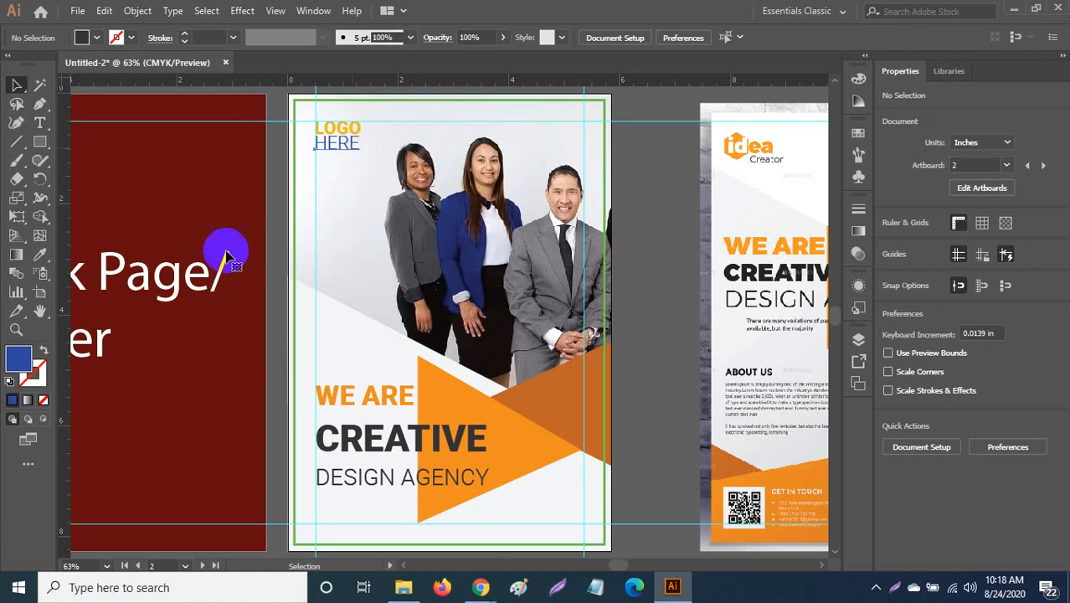
Step: Change the fill of the "HERE" text in the logo placeholder to 333333
{"action": "left_click", "coordinate": [338, 144]}
{"action": "double_click", "coordinate": [18, 358]}
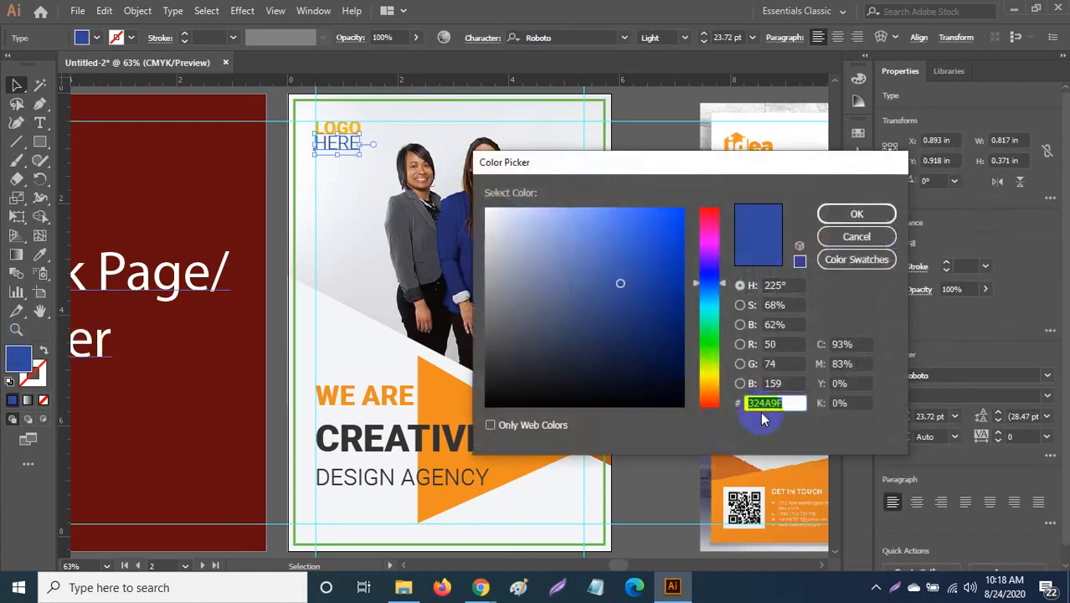
{"action": "type", "text": "333333"}
{"action": "left_click", "coordinate": [857, 215]}
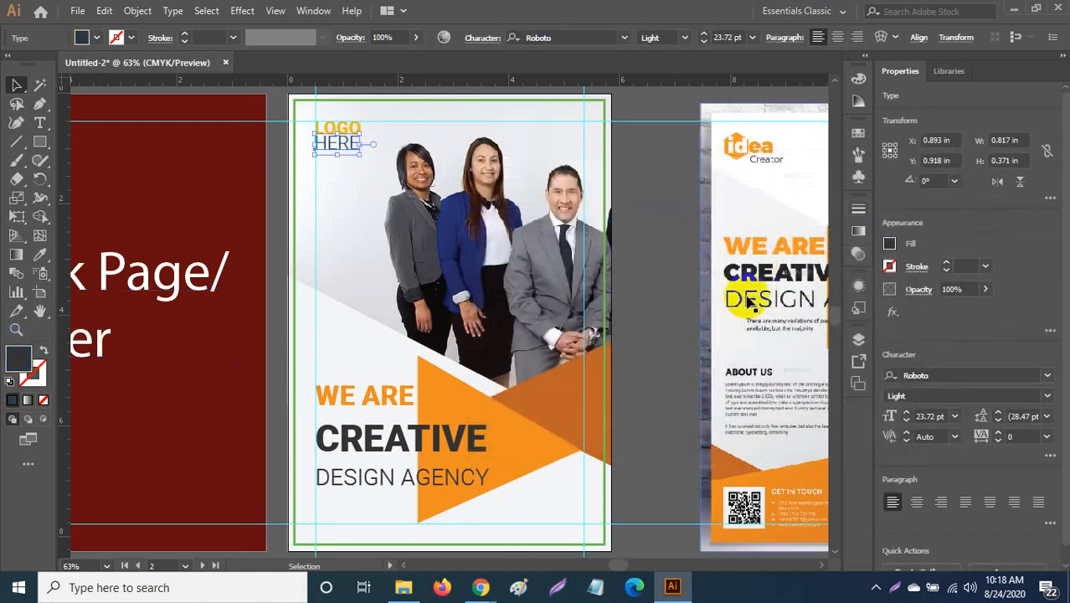
{"action": "left_click", "coordinate": [675, 296]}
{"action": "scroll", "coordinate": [660, 291], "scroll_direction": "down", "scroll_amount": 1}
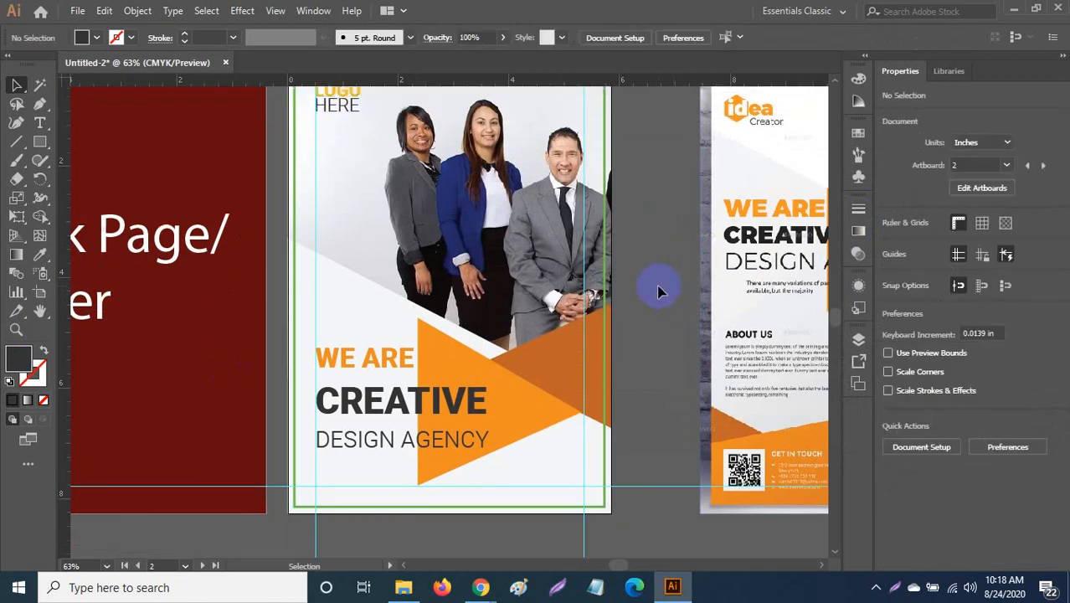
{"action": "left_click_drag", "start_coordinate": [658, 290], "coordinate": [445, 299]}
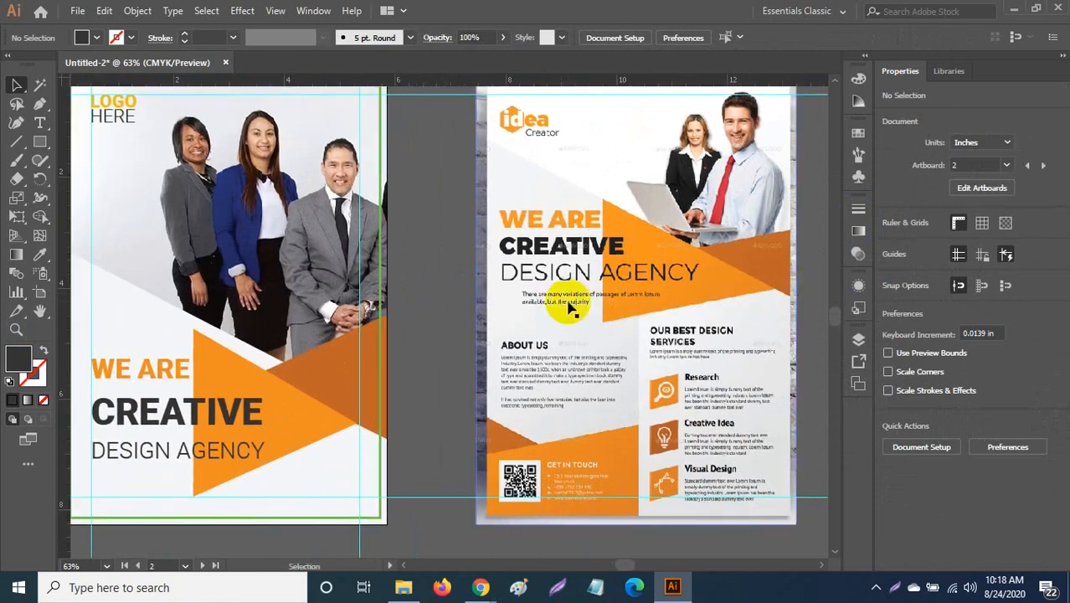
{"action": "left_click_drag", "start_coordinate": [469, 307], "coordinate": [599, 223]}
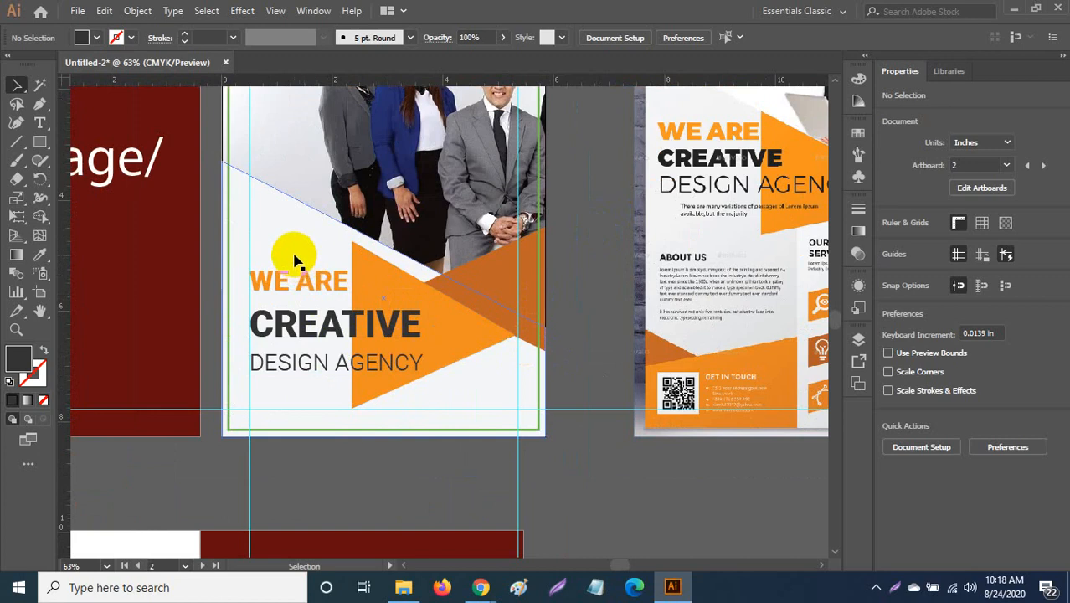
Step: Move the "WE ARE", "CREATIVE" and "DESIGN AGENCY" lines up together by about 0.5 in
{"action": "left_click_drag", "start_coordinate": [292, 263], "coordinate": [276, 350]}
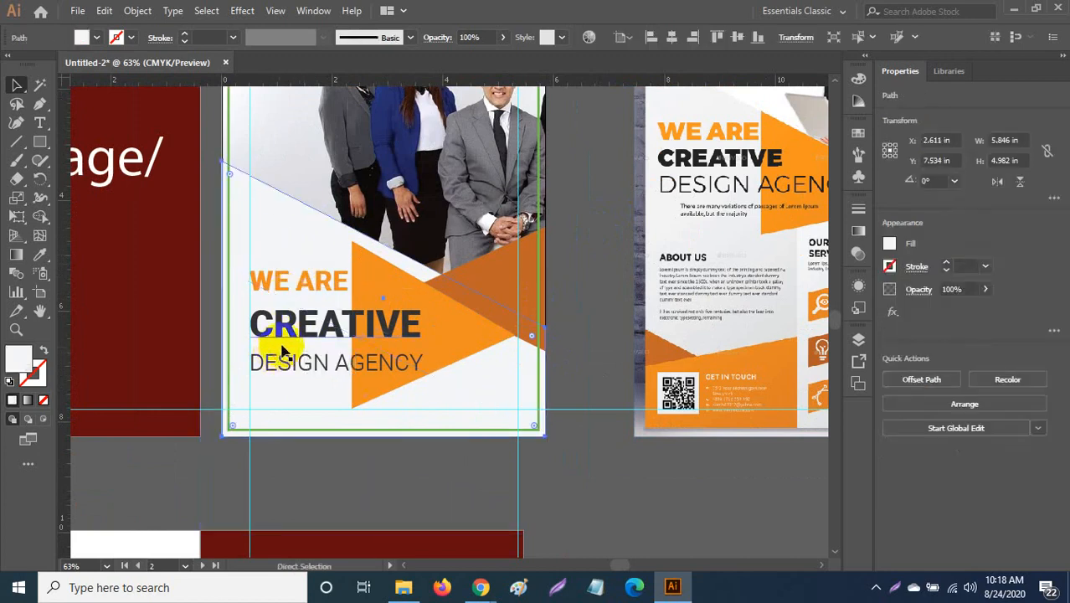
{"action": "left_click", "coordinate": [302, 282]}
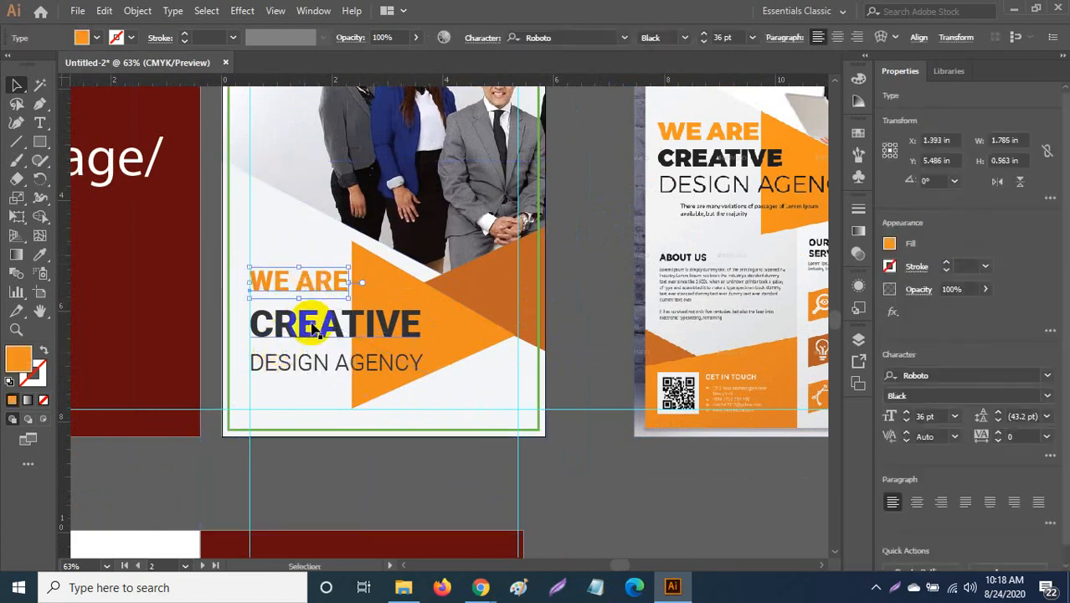
{"action": "left_click", "coordinate": [311, 329], "text": "shift"}
{"action": "left_click", "coordinate": [311, 362], "text": "shift"}
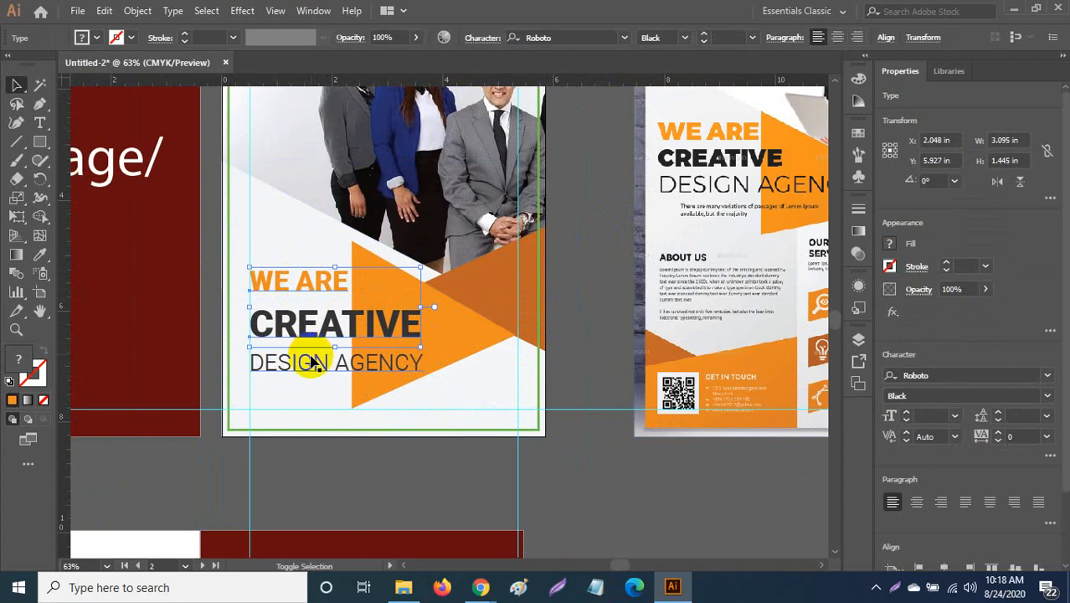
{"action": "left_click", "coordinate": [312, 363], "text": "shift"}
{"action": "key", "text": "Up"}
{"action": "key", "text": "Up"}
{"action": "key", "text": "Up"}
{"action": "key", "text": "Up"}
{"action": "key", "text": "Up"}
{"action": "key", "text": "Up"}
{"action": "key", "text": "Up"}
{"action": "key", "text": "Up"}
{"action": "key", "text": "Up"}
{"action": "key", "text": "Up"}
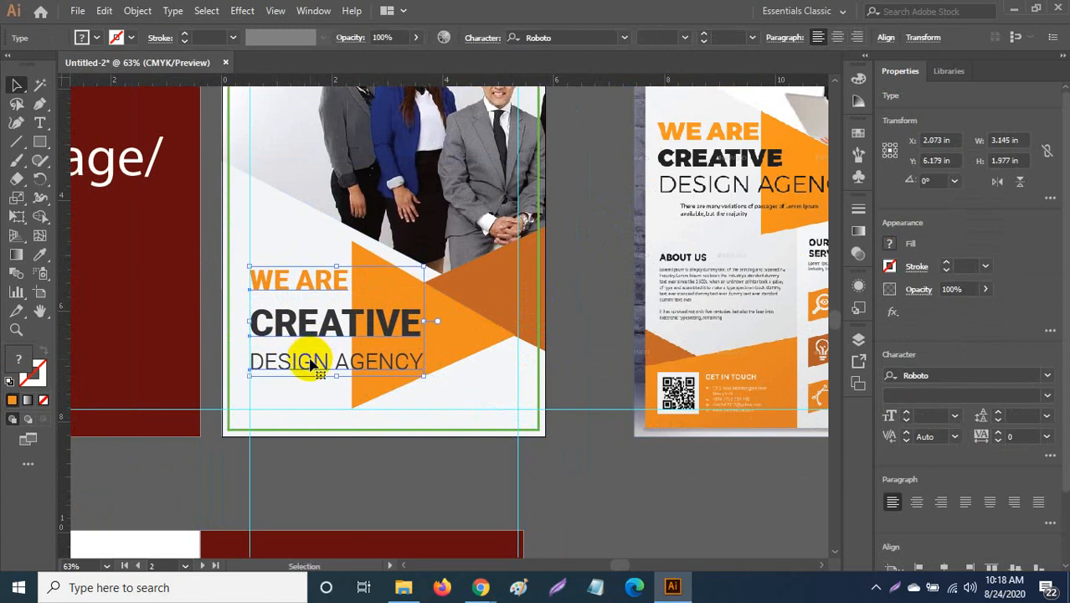
{"action": "key", "text": "Up"}
{"action": "key", "text": "Up"}
{"action": "key", "text": "Up"}
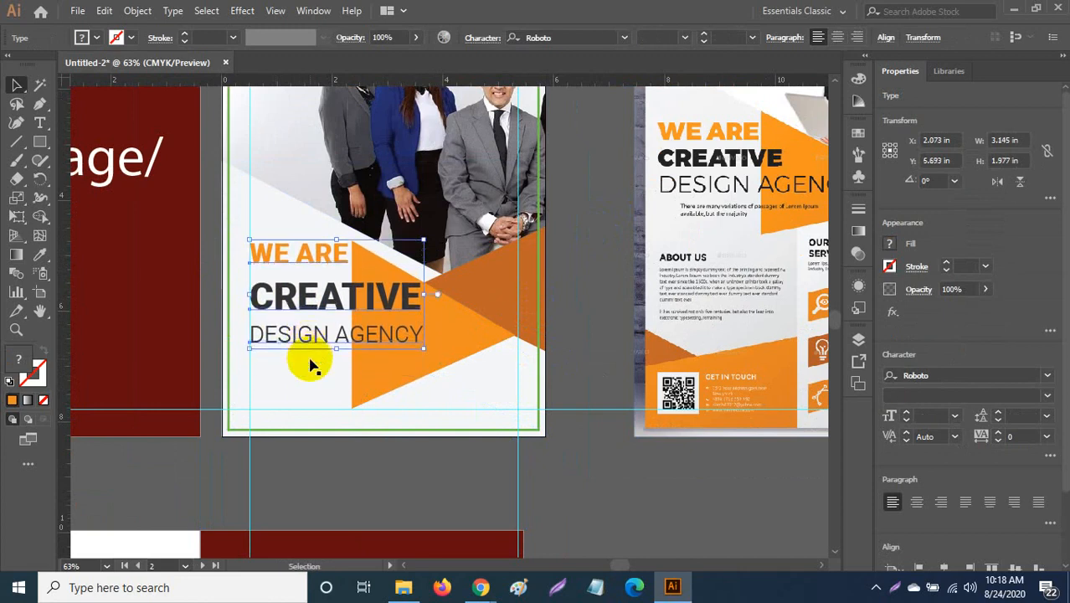
{"action": "key", "text": "Up"}
{"action": "key", "text": "Up"}
{"action": "key", "text": "Up"}
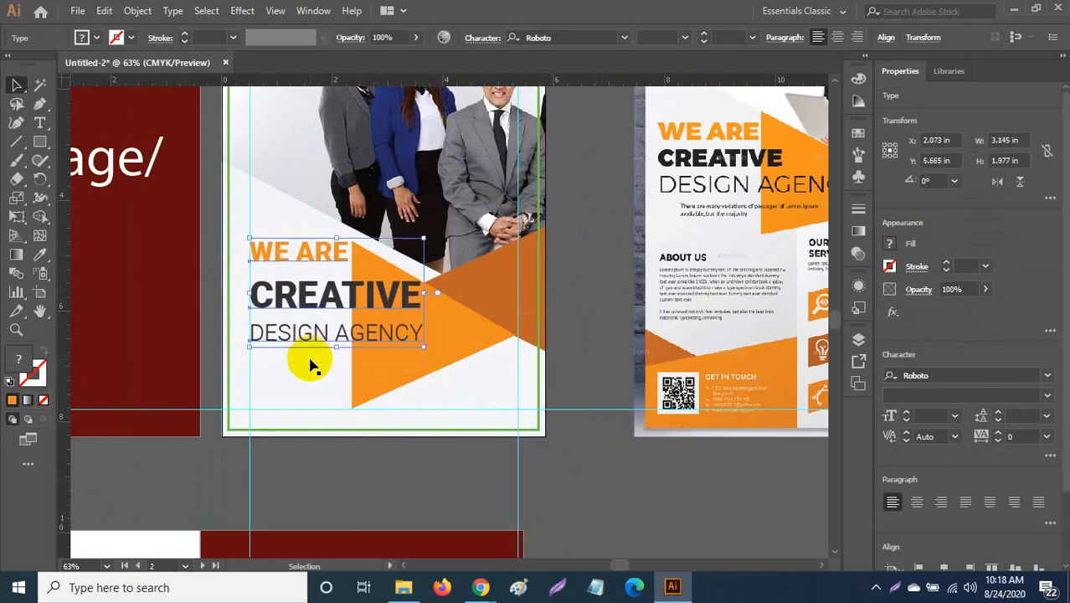
{"action": "left_click", "coordinate": [514, 311]}
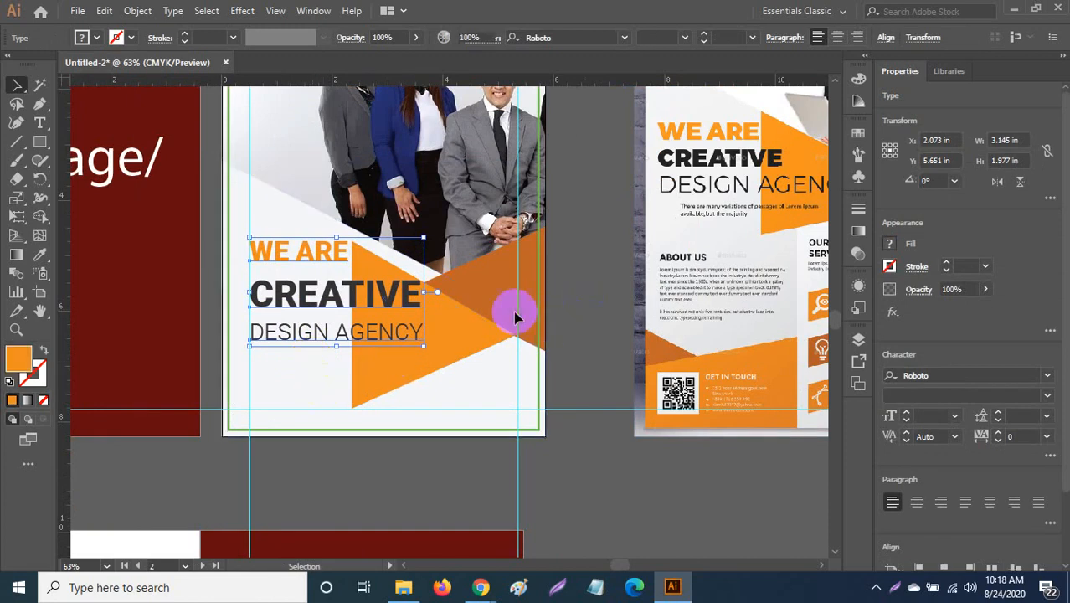
Step: Move the "CREATIVE" line down to about Y 5.93 in so it sits close above "DESIGN AGENCY"
{"action": "left_click", "coordinate": [328, 305]}
{"action": "key", "text": "Up"}
{"action": "key", "text": "Up"}
{"action": "key", "text": "Up"}
{"action": "key", "text": "Up"}
{"action": "key", "text": "Up"}
{"action": "key", "text": "Up"}
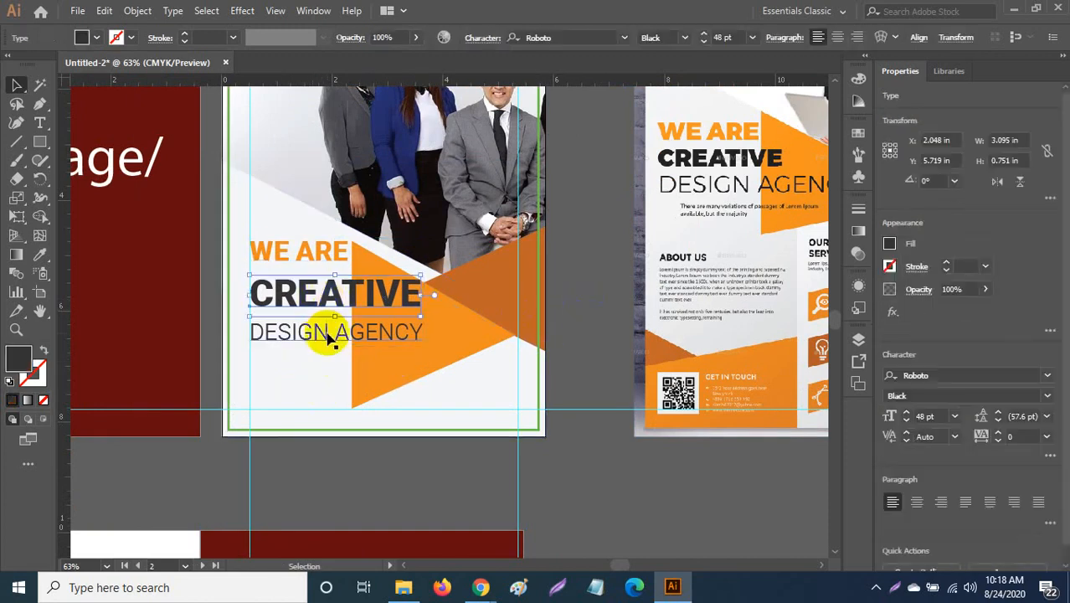
{"action": "key", "text": "Down"}
{"action": "key", "text": "Down"}
{"action": "key", "text": "Down"}
{"action": "key", "text": "Down"}
{"action": "key", "text": "Down"}
{"action": "key", "text": "Down"}
{"action": "key", "text": "Down"}
{"action": "key", "text": "Down"}
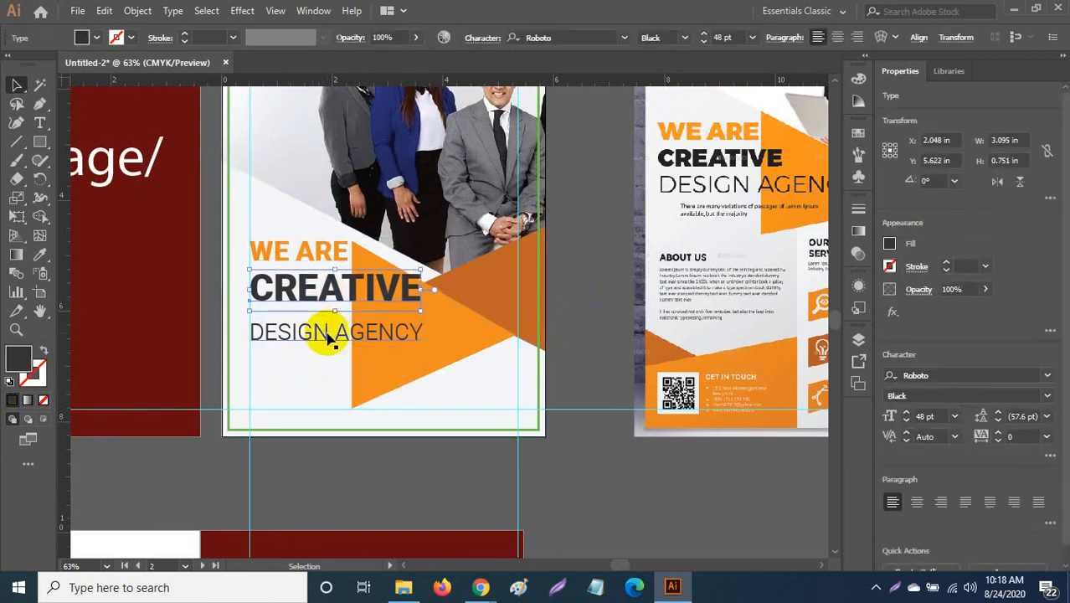
{"action": "key", "text": "Down"}
{"action": "key", "text": "Down"}
{"action": "key", "text": "Down"}
{"action": "key", "text": "Down"}
{"action": "key", "text": "Down"}
{"action": "key", "text": "Down"}
{"action": "key", "text": "Down"}
{"action": "key", "text": "Down"}
{"action": "key", "text": "Down"}
{"action": "key", "text": "Down"}
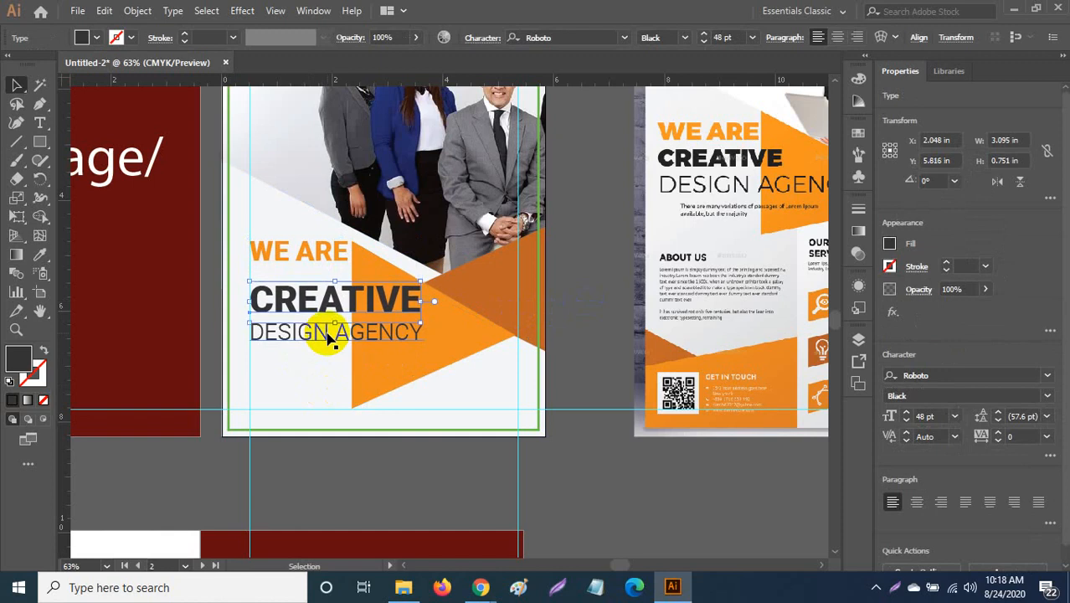
{"action": "key", "text": "Down"}
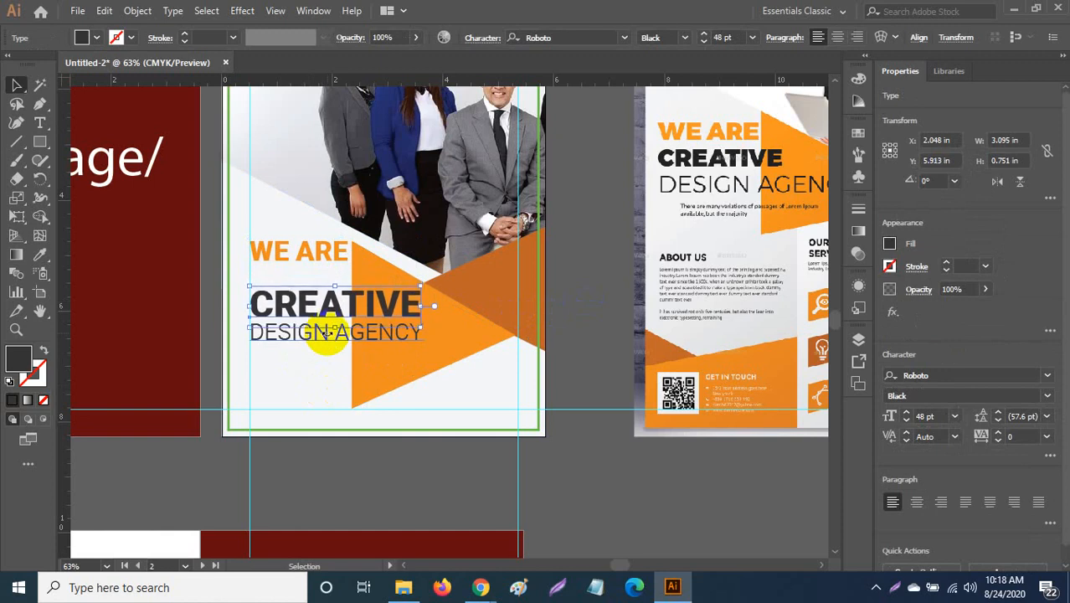
{"action": "key", "text": "Down"}
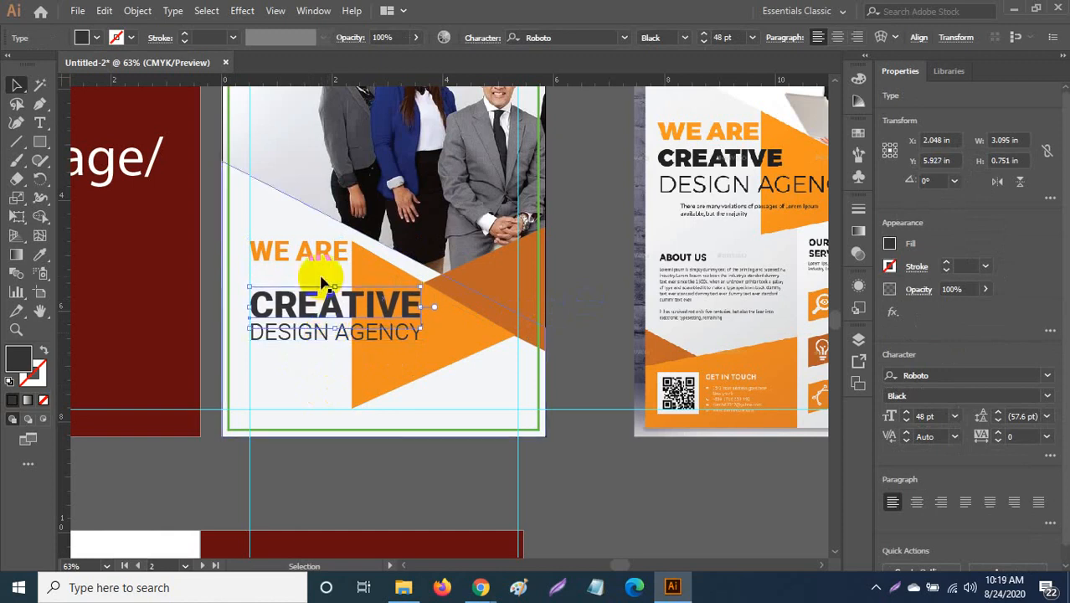
{"action": "key", "text": "Down"}
Step: Move the "WE ARE" line down to about Y 5.43 in so it sits close above "CREATIVE"
{"action": "left_click", "coordinate": [308, 257]}
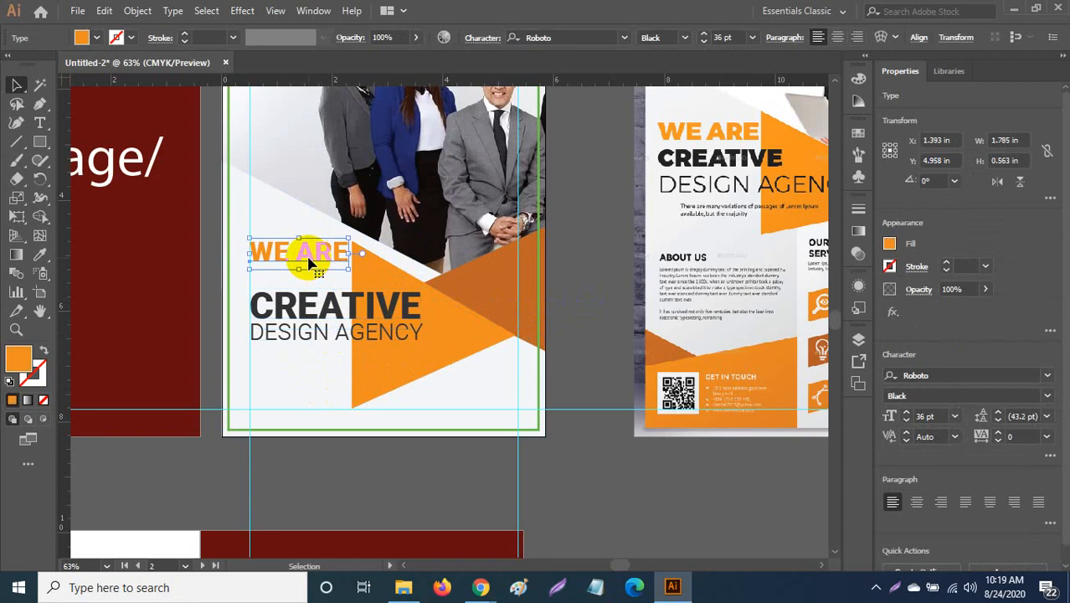
{"action": "key", "text": "Down"}
{"action": "key", "text": "Down"}
{"action": "key", "text": "Down"}
{"action": "key", "text": "Down"}
{"action": "key", "text": "Down"}
{"action": "key", "text": "Down"}
{"action": "key", "text": "Down"}
{"action": "key", "text": "Down"}
{"action": "key", "text": "Down"}
{"action": "key", "text": "Down"}
{"action": "key", "text": "Down"}
{"action": "key", "text": "Down"}
{"action": "key", "text": "Down"}
{"action": "key", "text": "Down"}
{"action": "key", "text": "Down"}
{"action": "key", "text": "Down"}
{"action": "key", "text": "Down"}
{"action": "key", "text": "Down"}
{"action": "key", "text": "Down"}
{"action": "key", "text": "Down"}
{"action": "key", "text": "Down"}
{"action": "key", "text": "Down"}
{"action": "key", "text": "Down"}
{"action": "key", "text": "Down"}
{"action": "key", "text": "Down"}
{"action": "key", "text": "Down"}
{"action": "key", "text": "Down"}
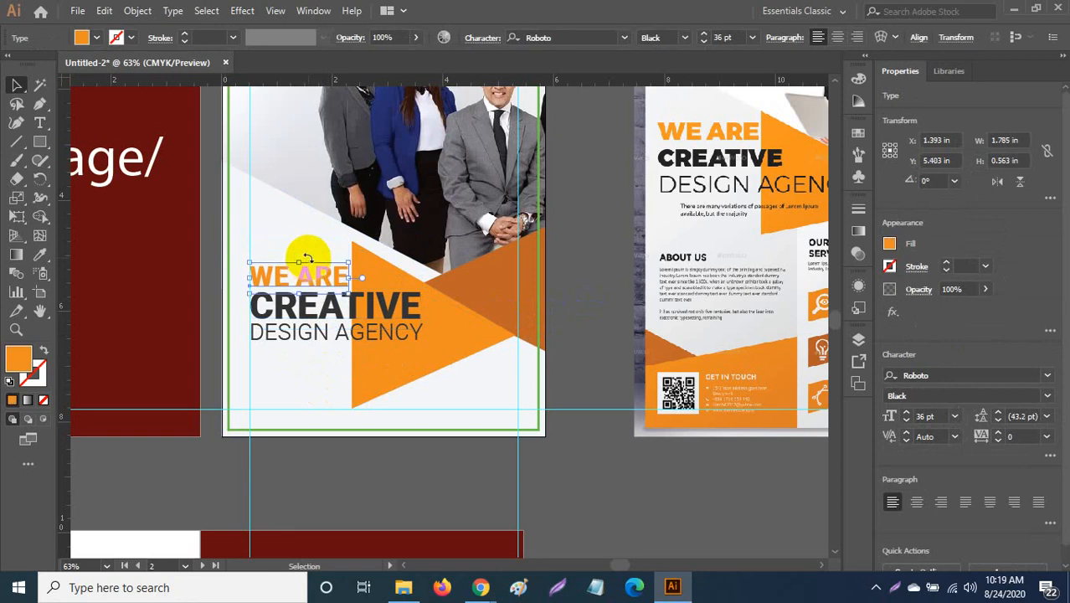
{"action": "key", "text": "Down"}
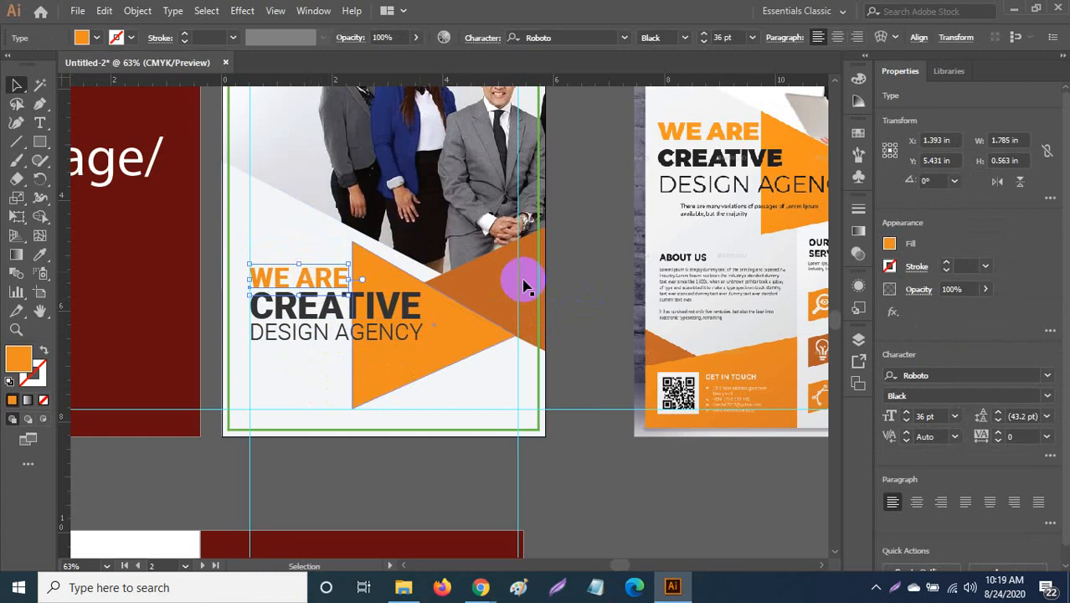
{"action": "left_click", "coordinate": [366, 411]}
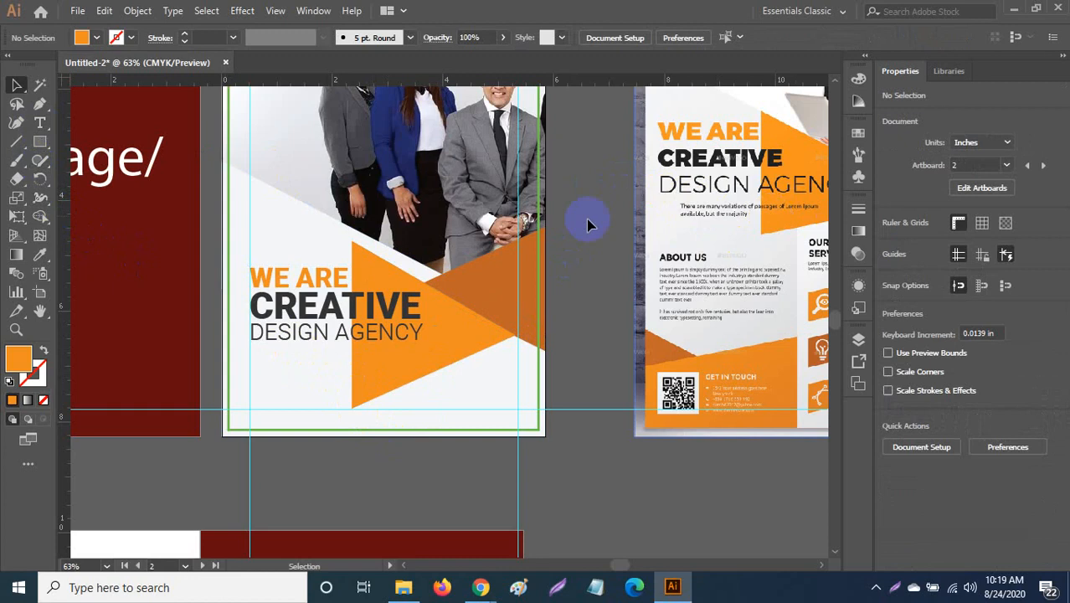
{"action": "left_click", "coordinate": [39, 123]}
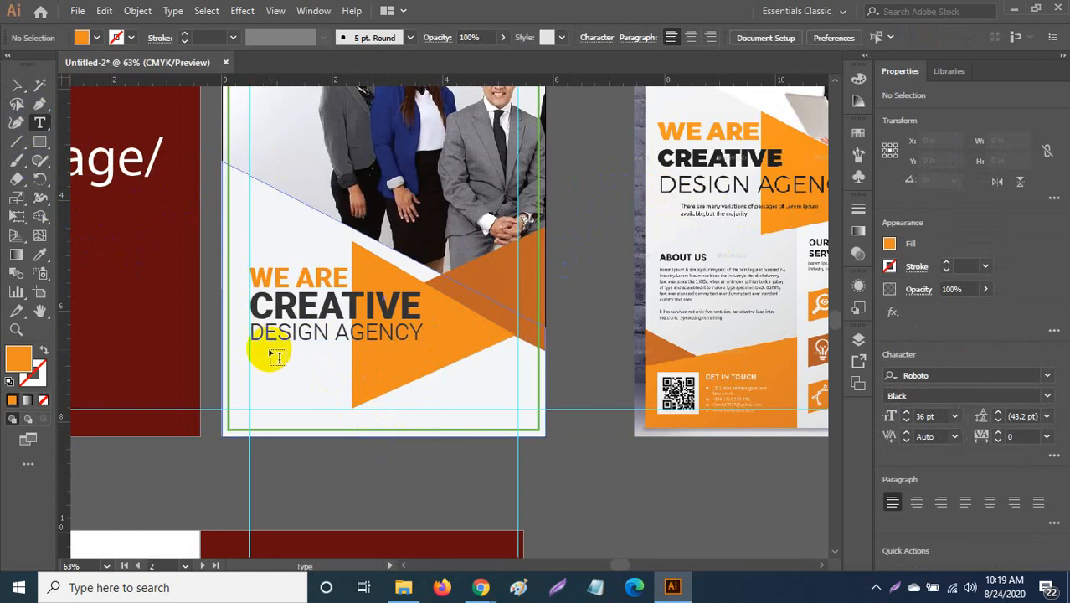
{"action": "left_click_drag", "start_coordinate": [269, 352], "coordinate": [427, 388]}
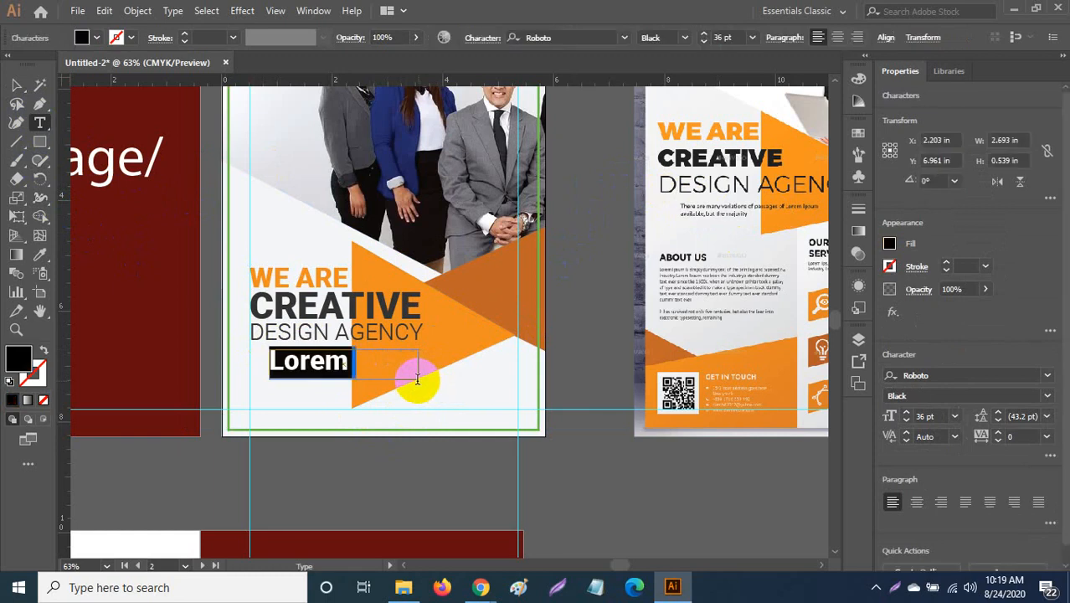
{"action": "left_click", "coordinate": [754, 43]}
{"action": "left_click", "coordinate": [772, 177]}
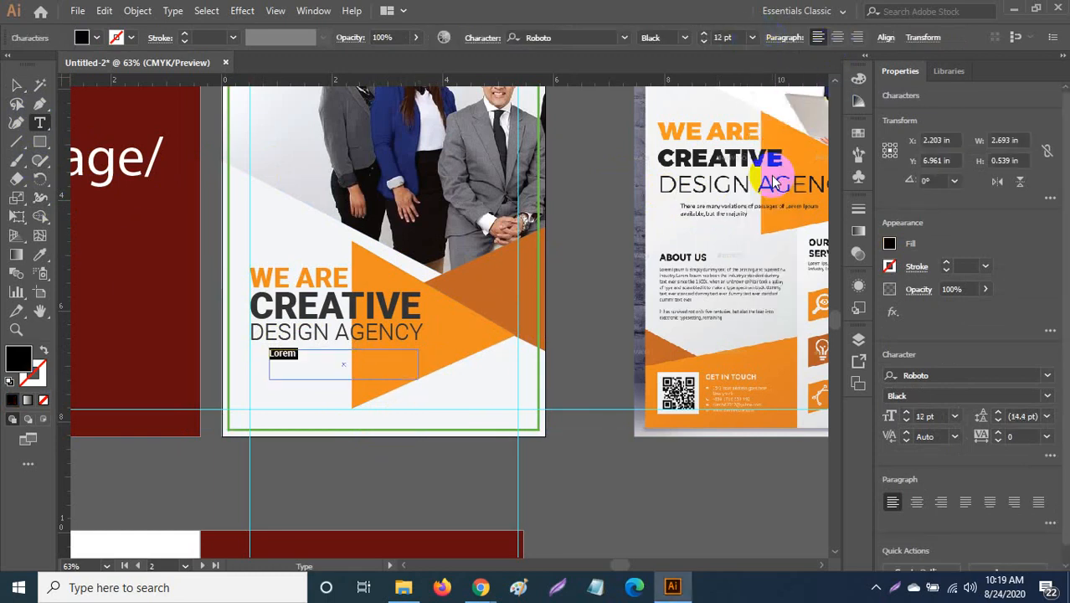
{"action": "left_click", "coordinate": [15, 84]}
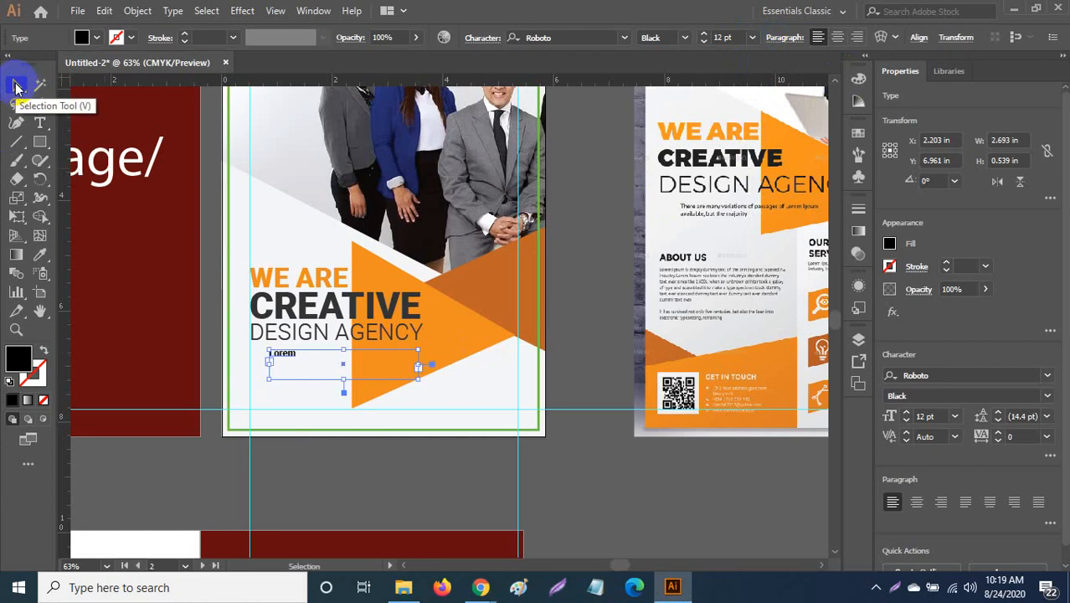
{"action": "key", "text": "Delete"}
{"action": "left_click", "coordinate": [317, 389]}
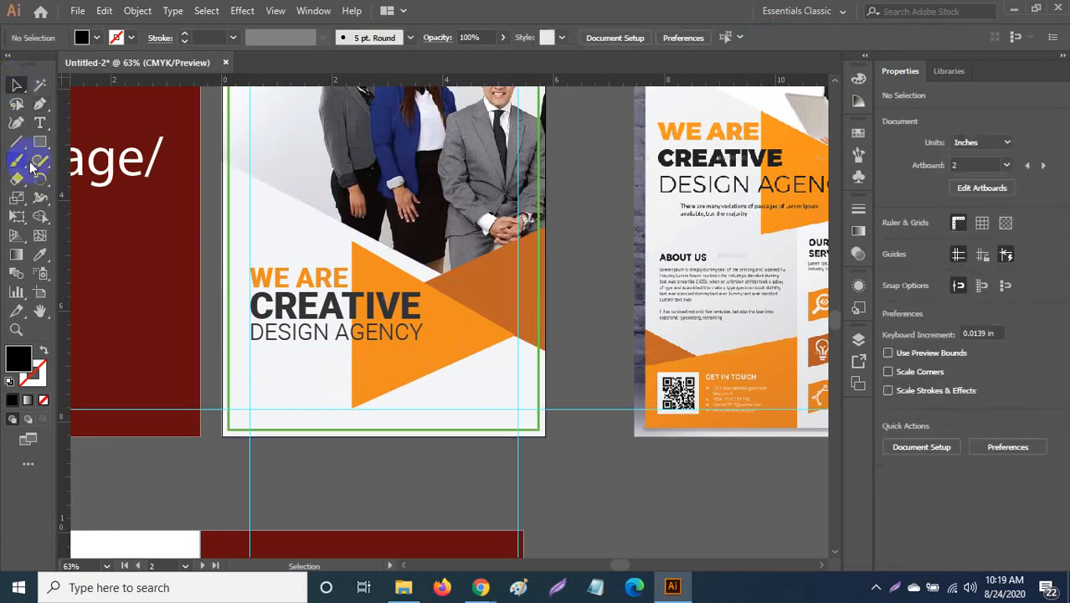
Step: Create a text frame about 2.66 by 0.74 in below "DESIGN AGENCY", filled with lorem ipsum placeholder text
{"action": "left_click", "coordinate": [39, 124]}
{"action": "left_click", "coordinate": [257, 358]}
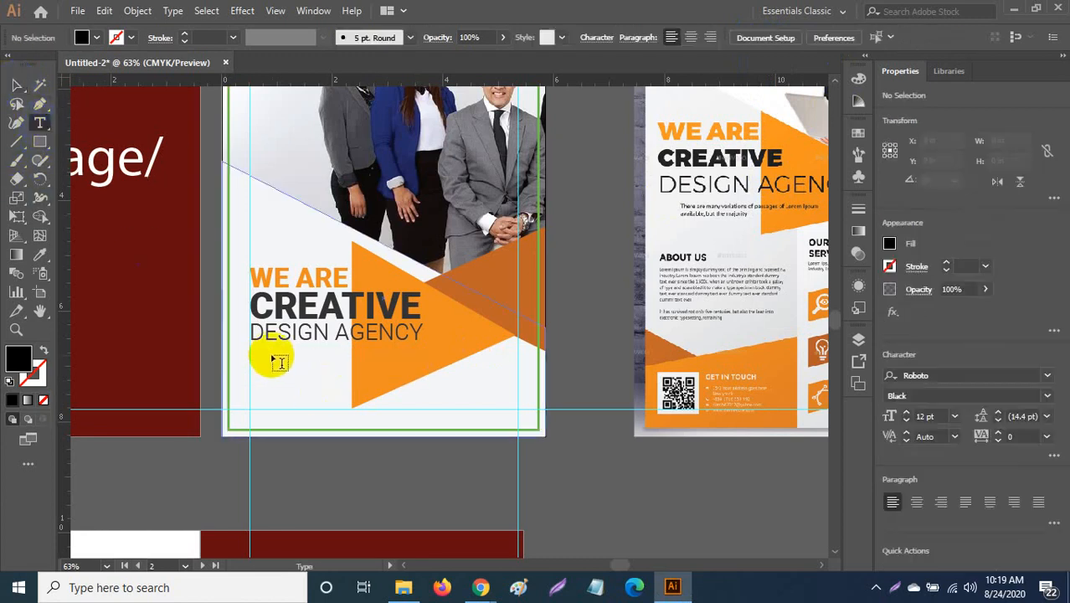
{"action": "left_click_drag", "start_coordinate": [269, 358], "coordinate": [417, 394]}
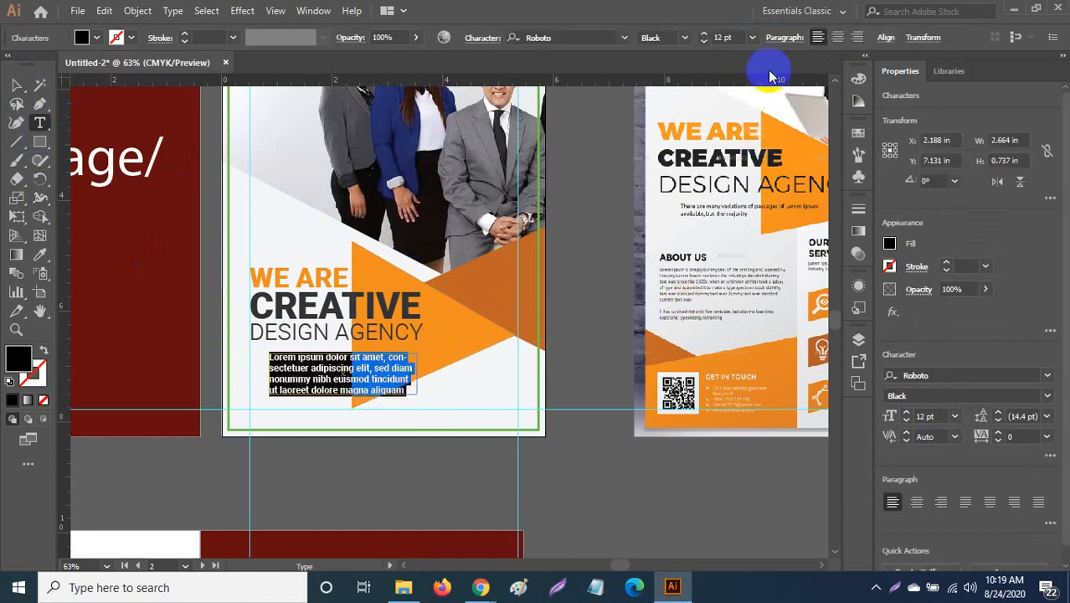
Step: Set the placeholder paragraph to Roboto Light at 10 pt
{"action": "left_click", "coordinate": [684, 38]}
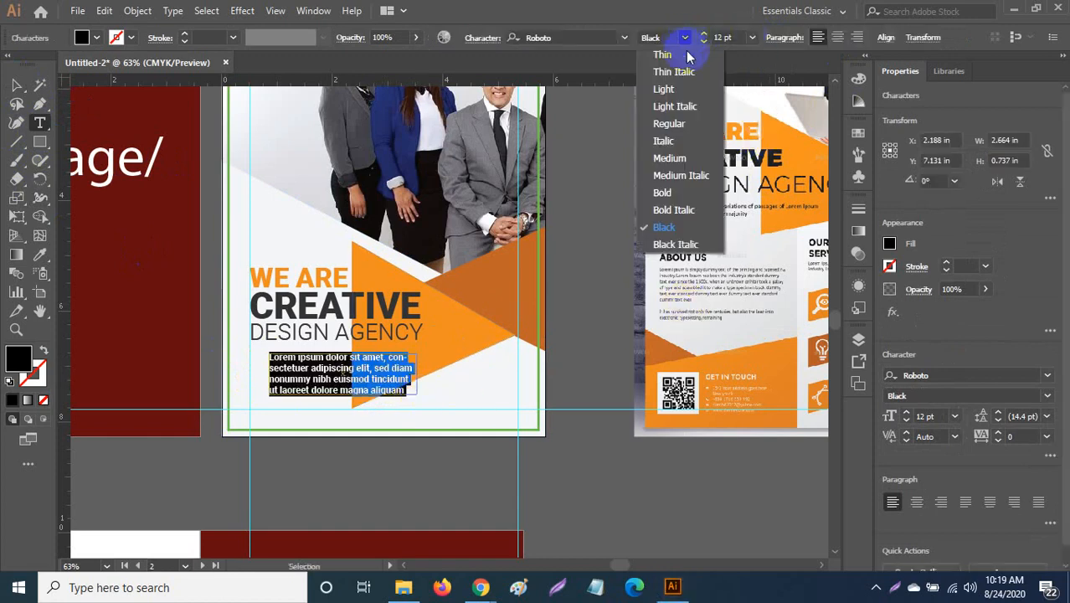
{"action": "left_click", "coordinate": [684, 93]}
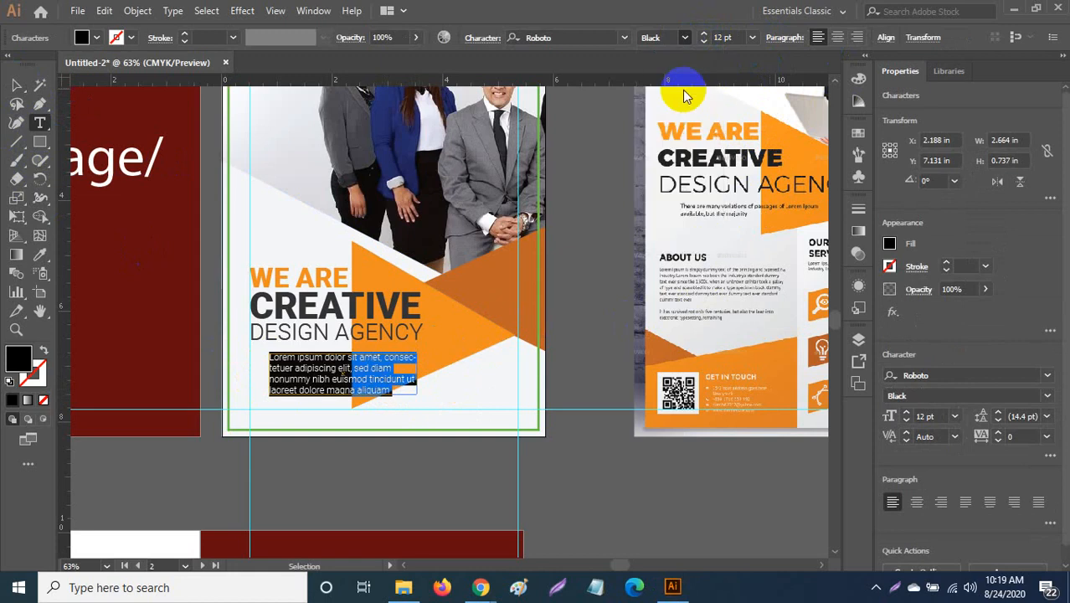
{"action": "left_click", "coordinate": [752, 39]}
{"action": "left_click", "coordinate": [777, 134]}
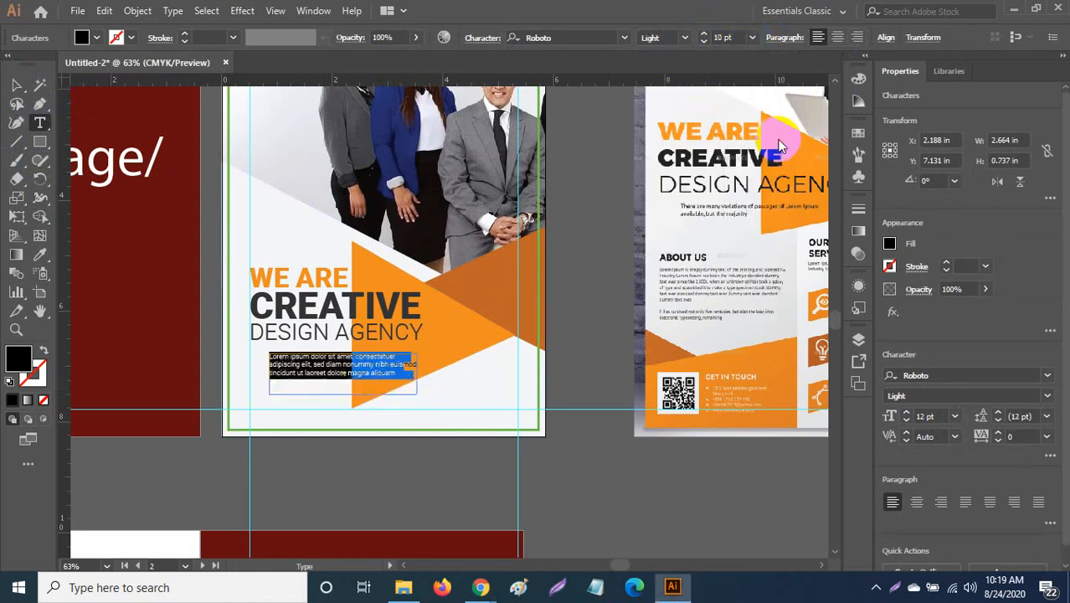
Step: Delete the placeholder text after "euismod" and end the paragraph with a period
{"action": "key", "text": "ctrl+1"}
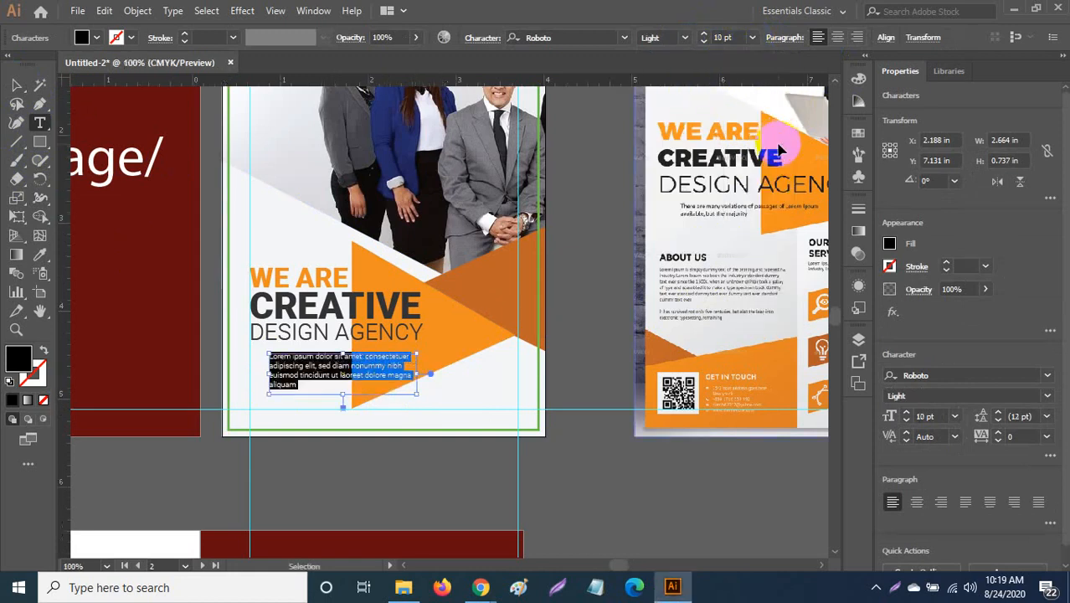
{"action": "scroll", "coordinate": [617, 220], "scroll_direction": "down", "scroll_amount": 3}
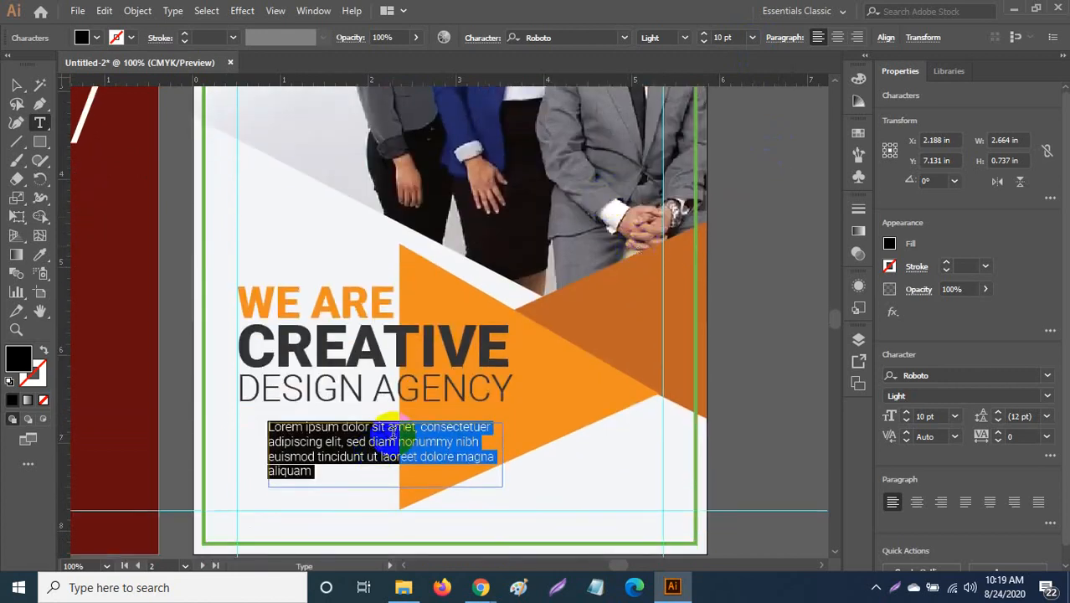
{"action": "left_click", "coordinate": [393, 432]}
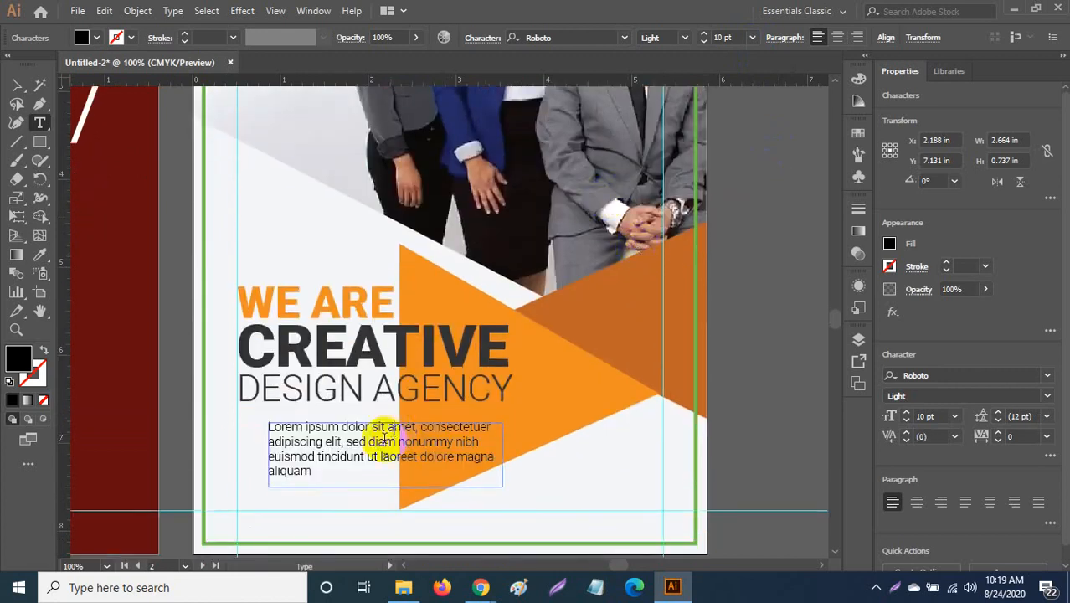
{"action": "left_click", "coordinate": [412, 458]}
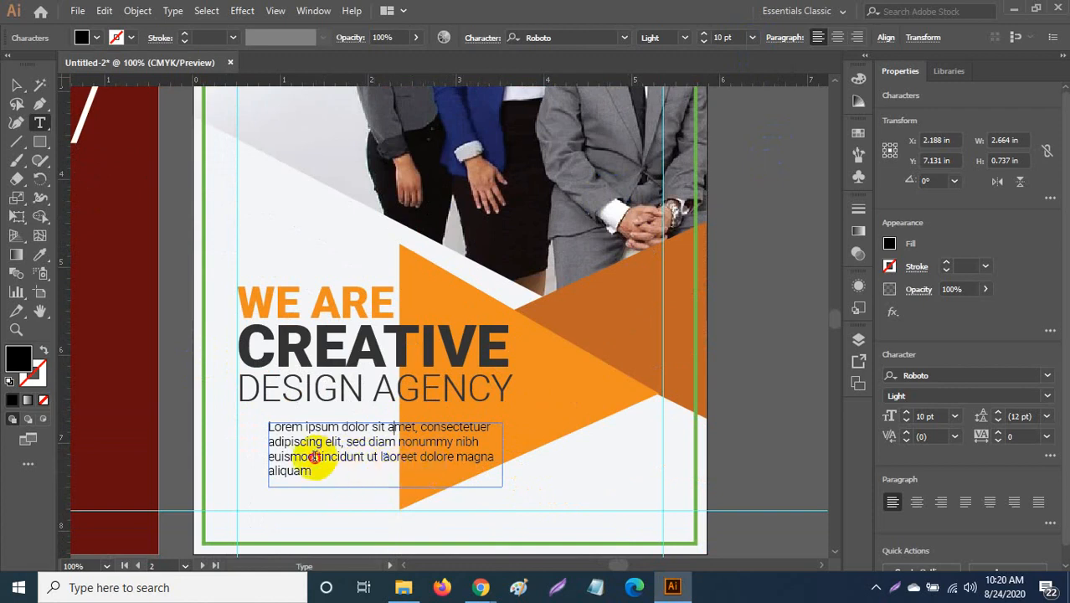
{"action": "left_click_drag", "start_coordinate": [314, 457], "coordinate": [343, 486]}
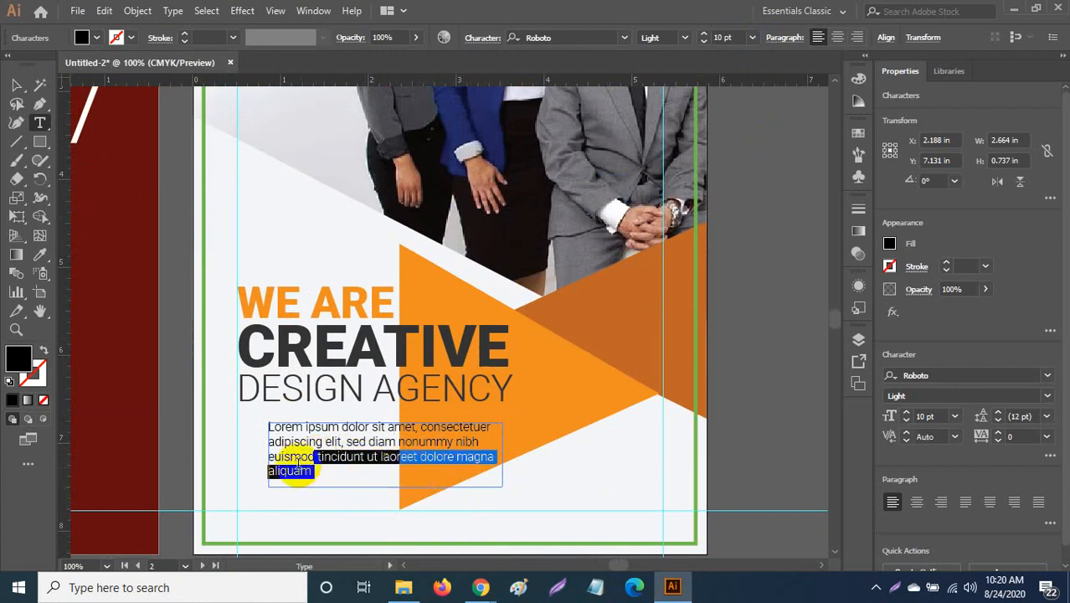
{"action": "key", "text": "BackSpace"}
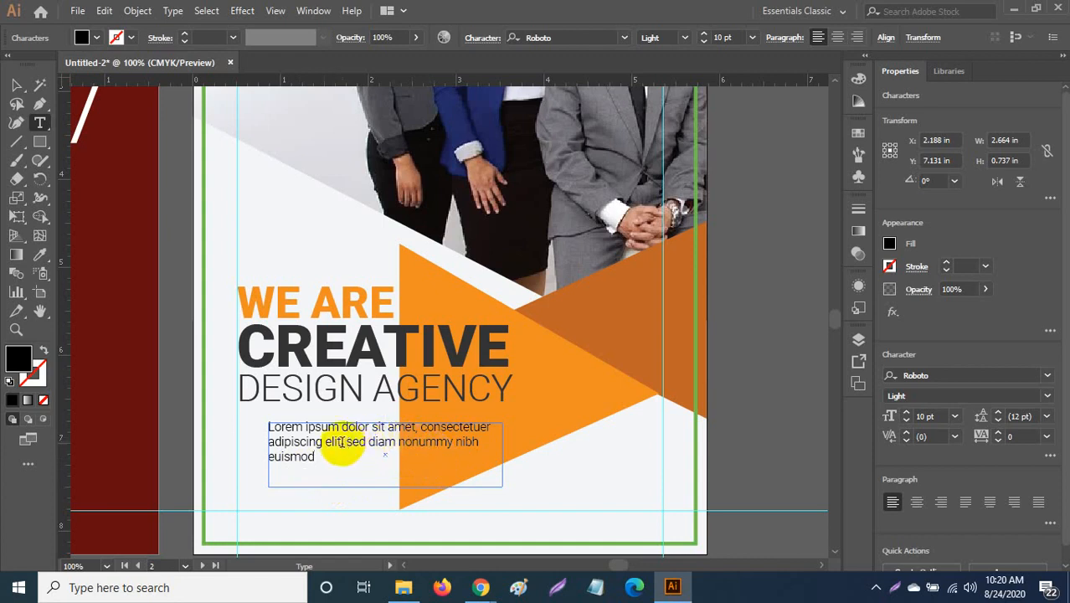
{"action": "left_click_drag", "start_coordinate": [343, 442], "coordinate": [354, 459]}
{"action": "left_click", "coordinate": [320, 459]}
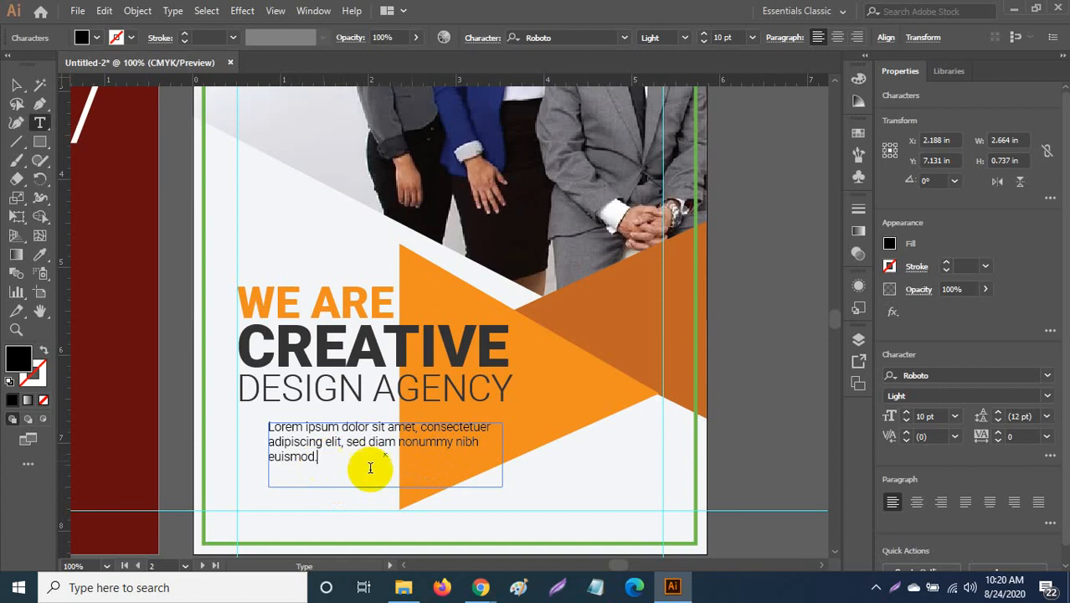
Step: Resize the paragraph's text frame to about 2.75 by 0.54 in so it fits the three lines of text
{"action": "left_click", "coordinate": [16, 84]}
{"action": "left_click_drag", "start_coordinate": [503, 458], "coordinate": [509, 454]}
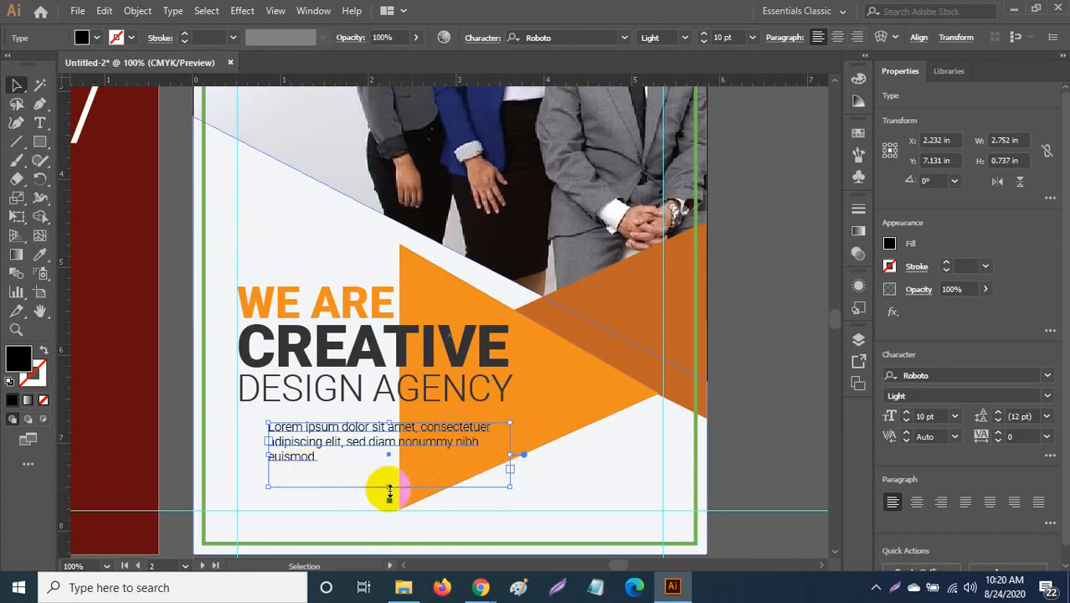
{"action": "left_click_drag", "start_coordinate": [390, 492], "coordinate": [382, 470]}
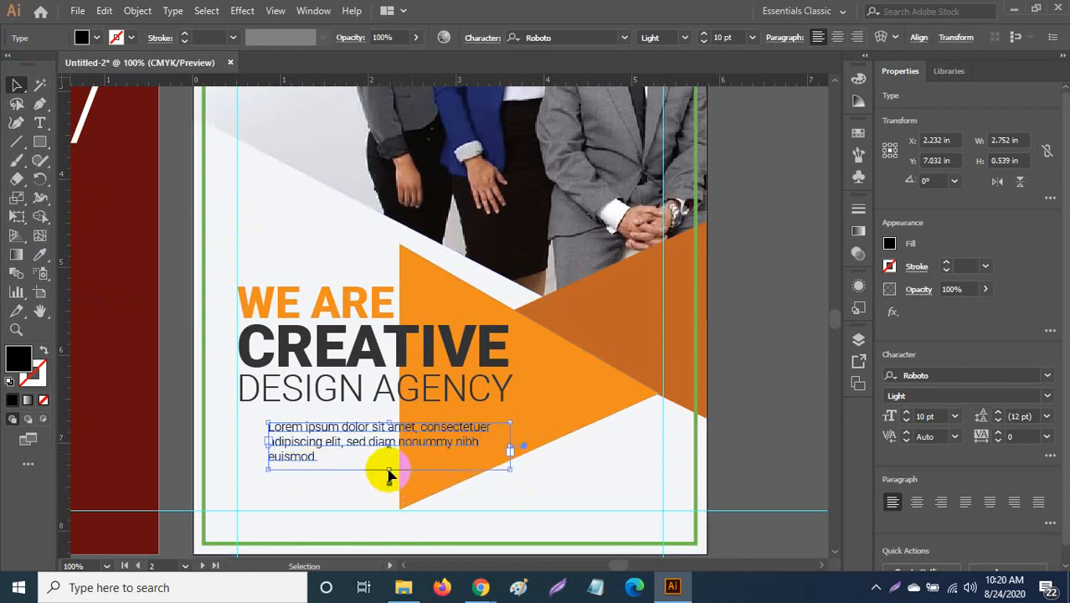
Step: Set the placeholder paragraph's fill color to #444444
{"action": "left_click", "coordinate": [178, 412]}
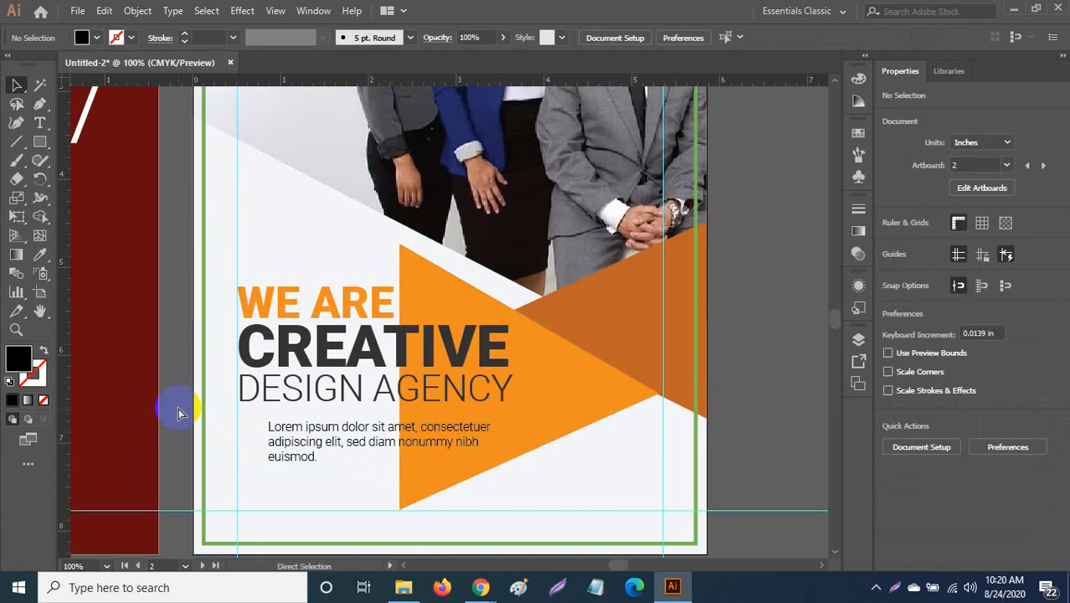
{"action": "key", "text": "ctrl+0"}
{"action": "left_click_drag", "start_coordinate": [611, 420], "coordinate": [536, 375]}
{"action": "left_click", "coordinate": [394, 444]}
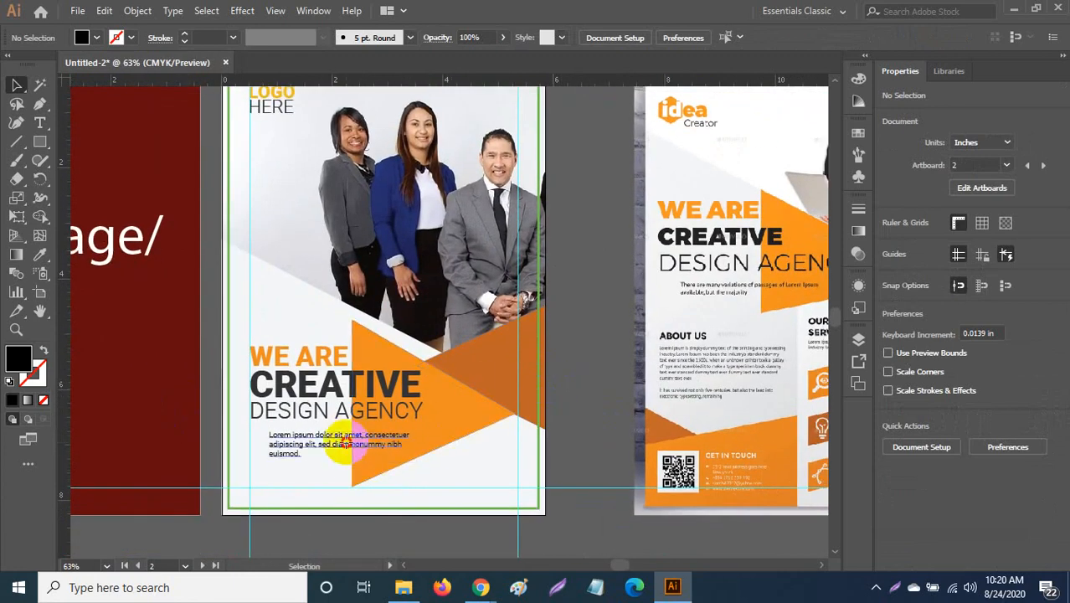
{"action": "double_click", "coordinate": [20, 358]}
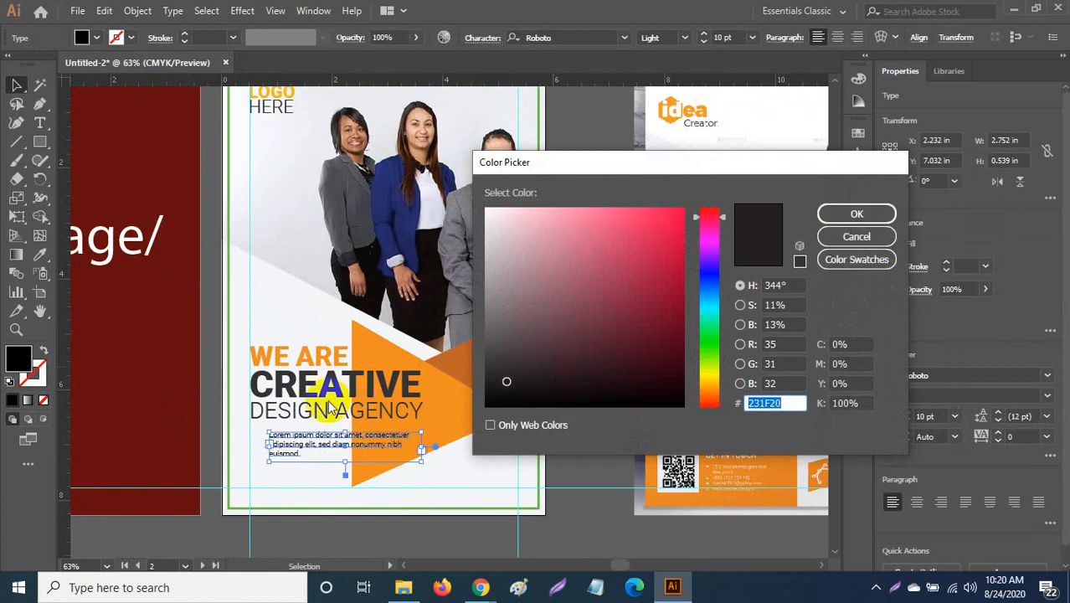
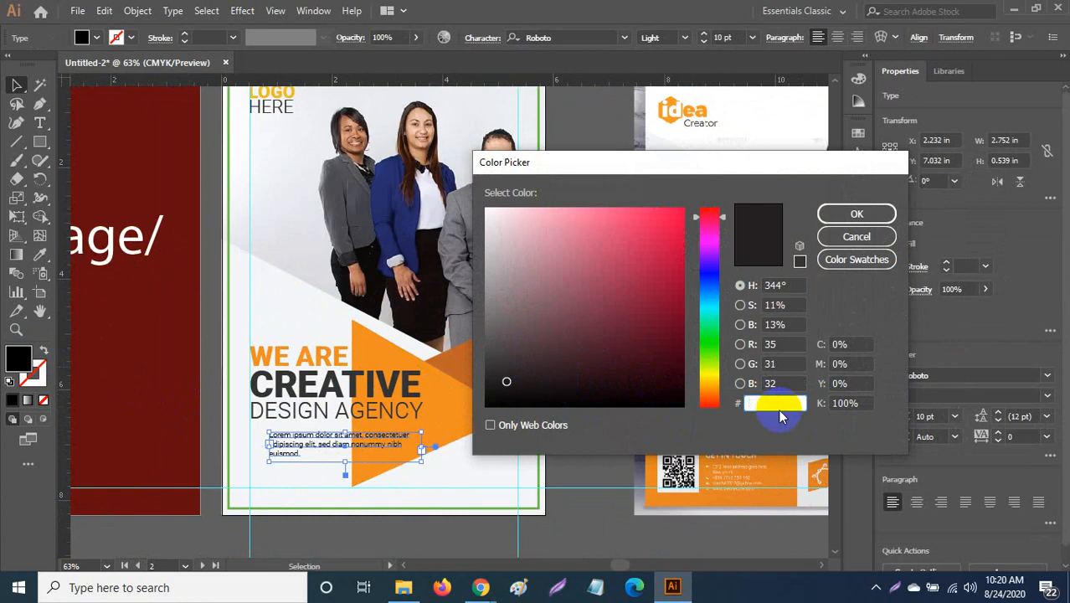
{"action": "type", "text": "444444"}
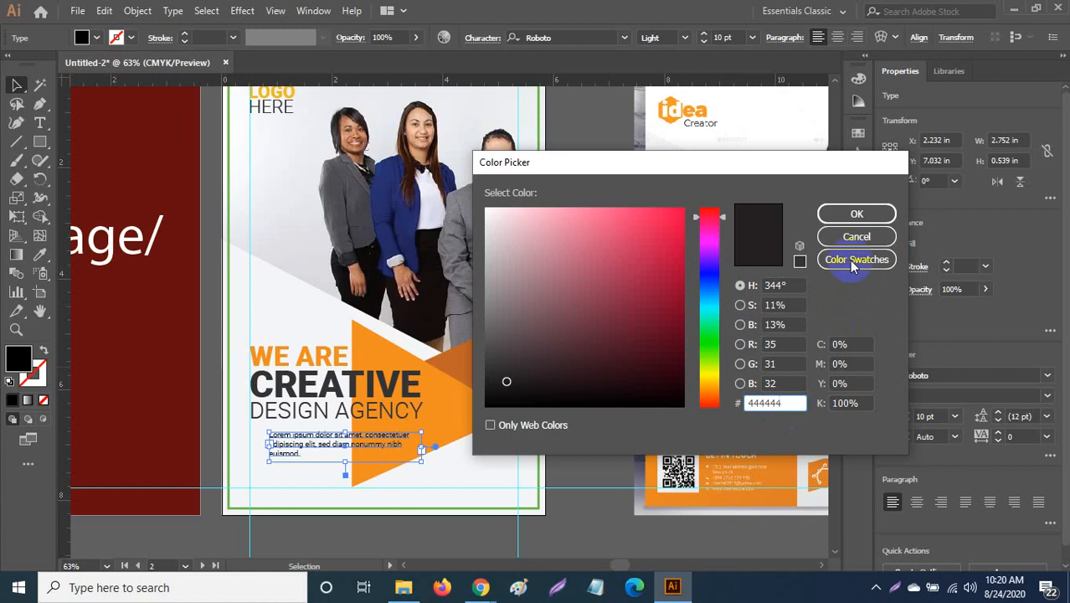
{"action": "left_click", "coordinate": [856, 213]}
Step: Lighten the placeholder paragraph's fill color to the neutral gray #727272 and deselect it
{"action": "left_click", "coordinate": [20, 362]}
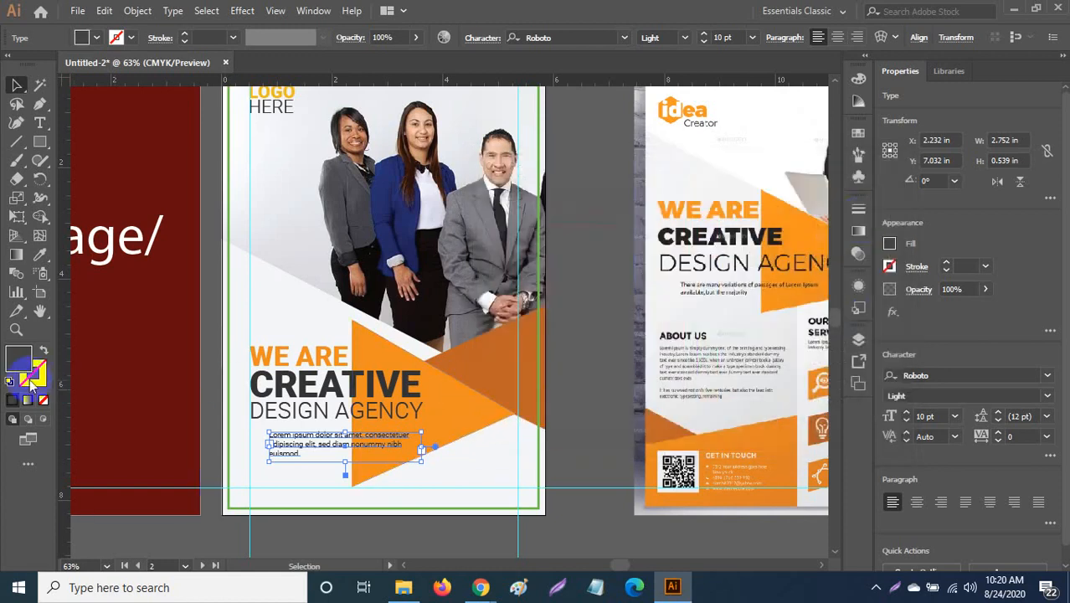
{"action": "double_click", "coordinate": [20, 362]}
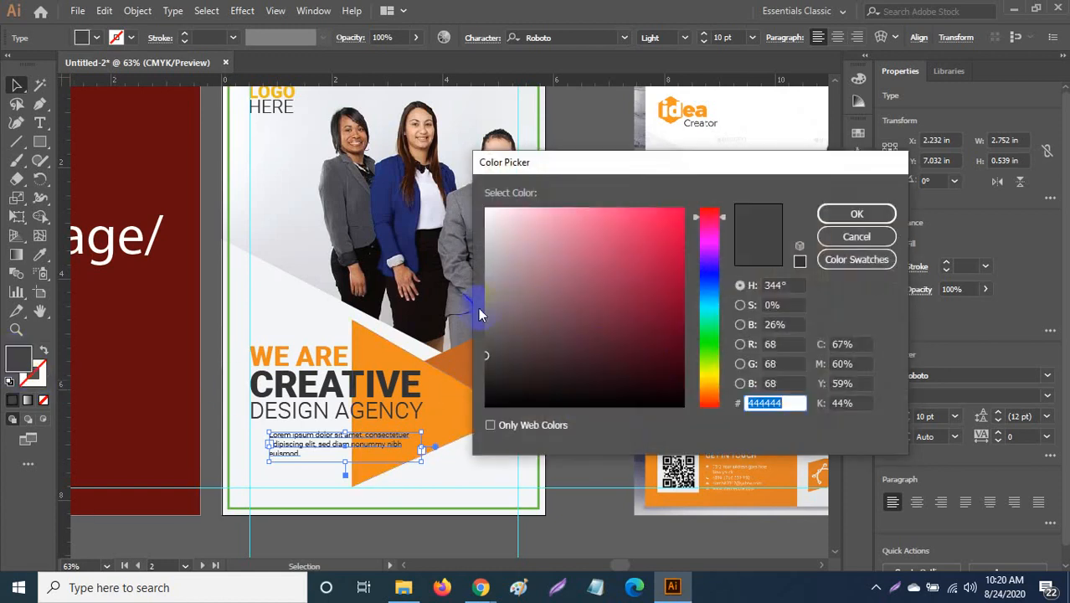
{"action": "left_click_drag", "start_coordinate": [483, 315], "coordinate": [484, 318]}
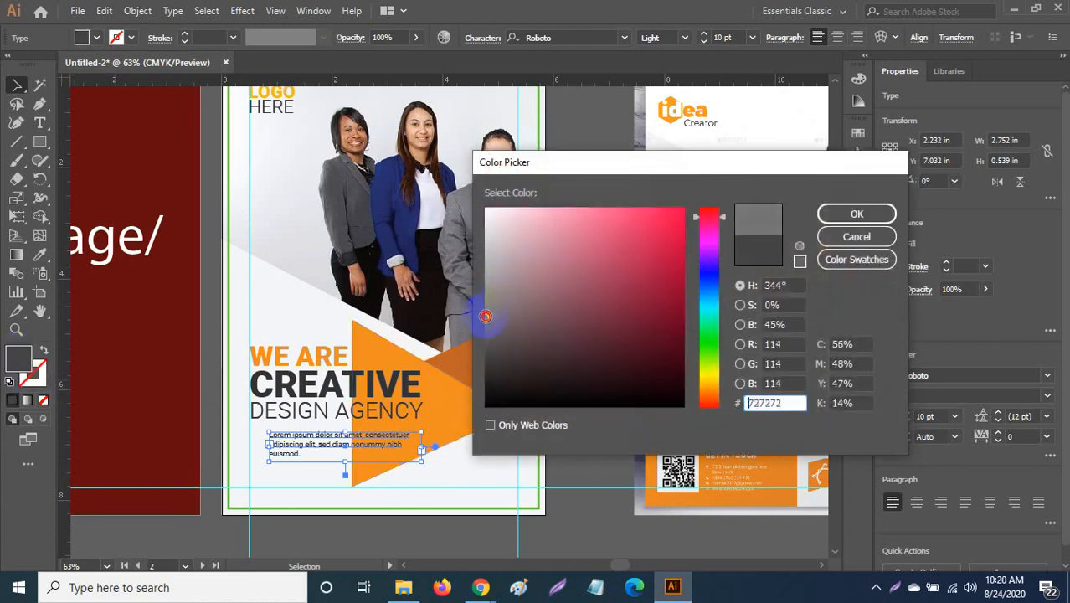
{"action": "left_click", "coordinate": [825, 212]}
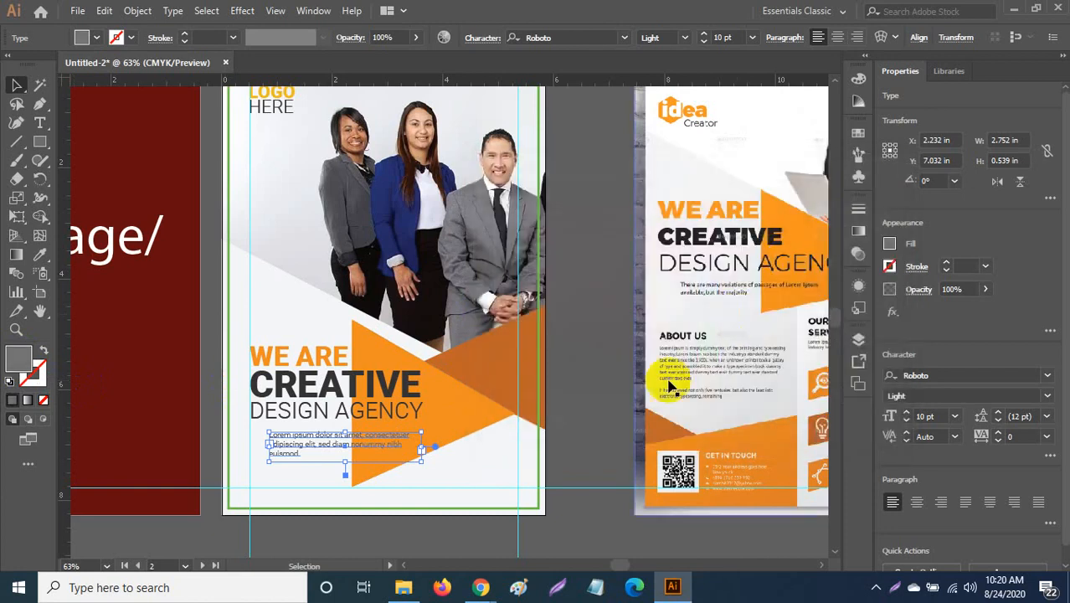
{"action": "left_click", "coordinate": [591, 402]}
Step: Compare the cover's lower area with the contact and services sections of the reference flyer
{"action": "scroll", "coordinate": [586, 402], "scroll_direction": "down", "scroll_amount": 2}
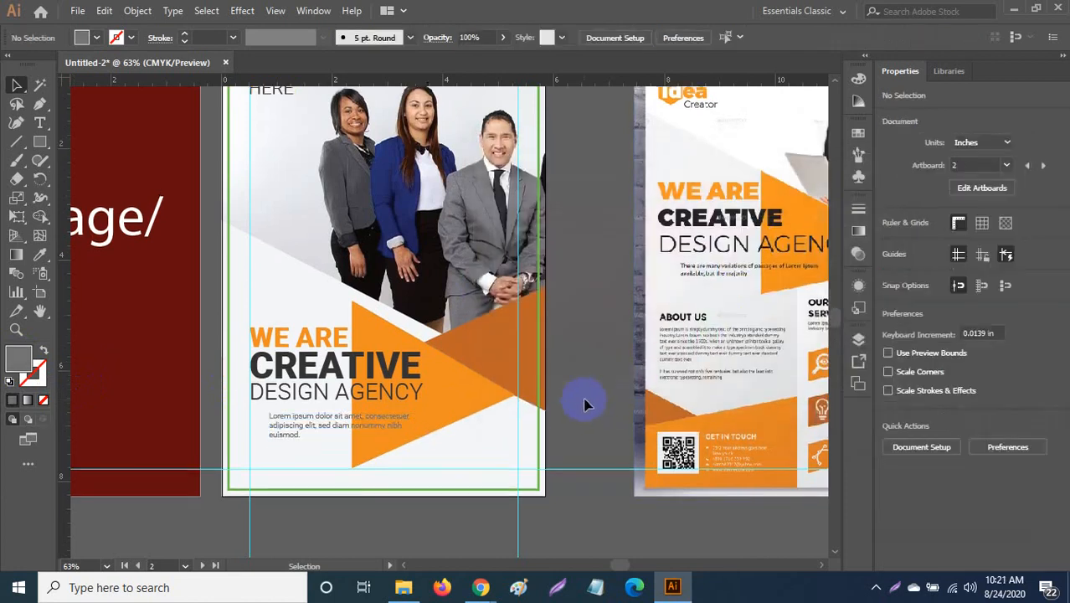
{"action": "scroll", "coordinate": [586, 402], "scroll_direction": "down", "scroll_amount": 1}
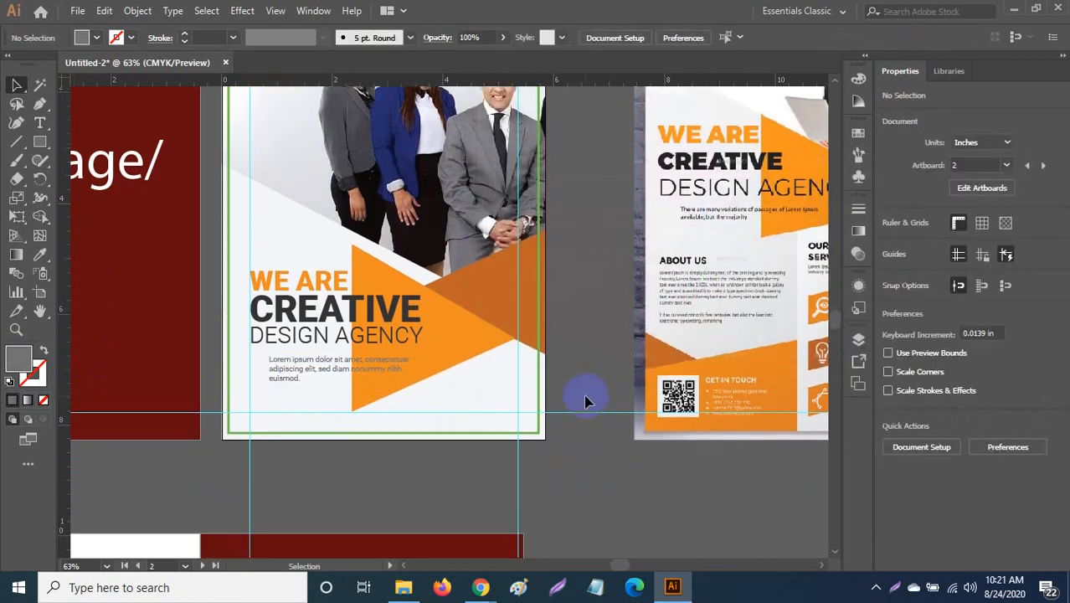
{"action": "scroll", "coordinate": [628, 356], "scroll_direction": "down", "scroll_amount": 1}
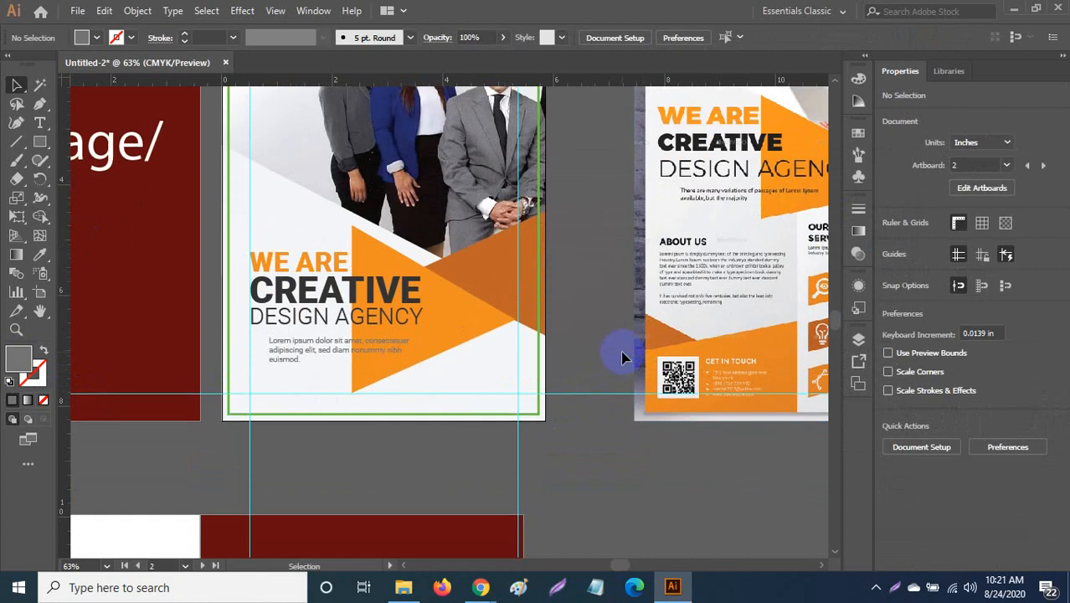
{"action": "left_click_drag", "start_coordinate": [633, 335], "coordinate": [377, 417]}
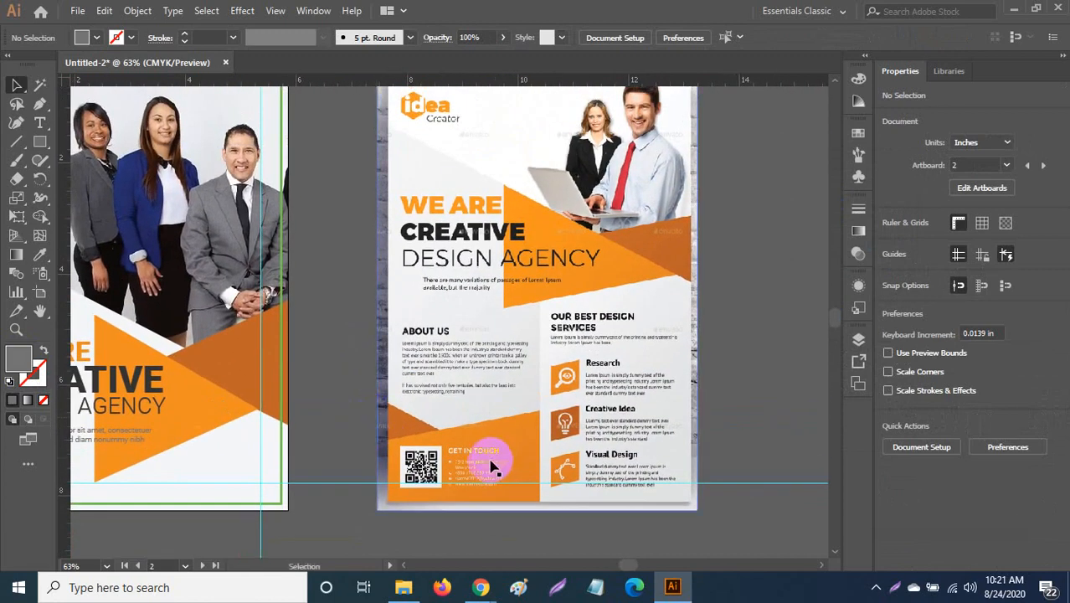
{"action": "left_click_drag", "start_coordinate": [550, 371], "coordinate": [614, 293]}
{"action": "left_click_drag", "start_coordinate": [479, 310], "coordinate": [685, 357]}
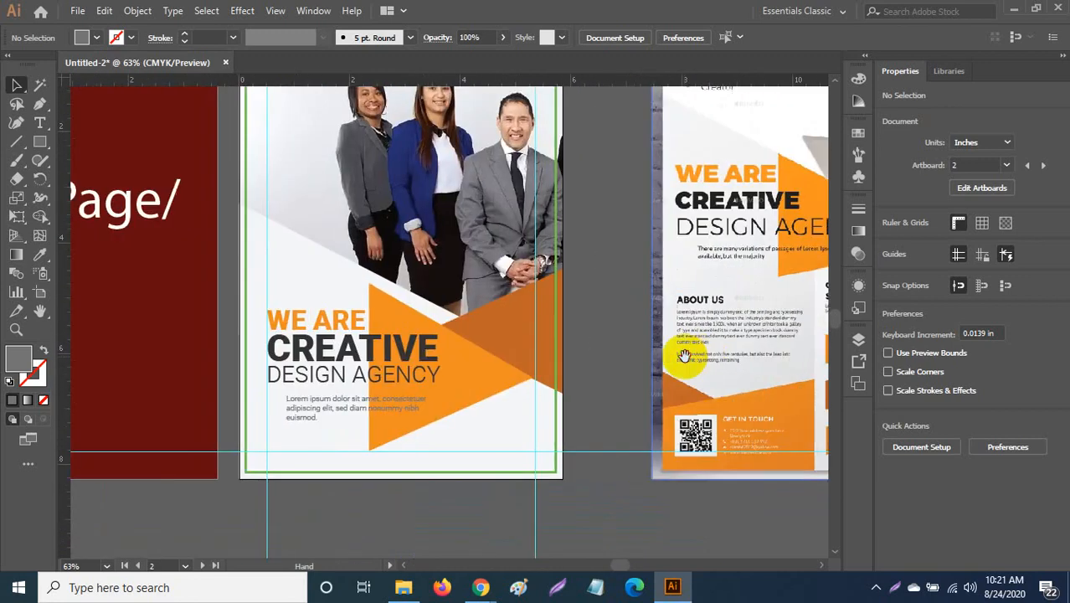
{"action": "key", "text": "t"}
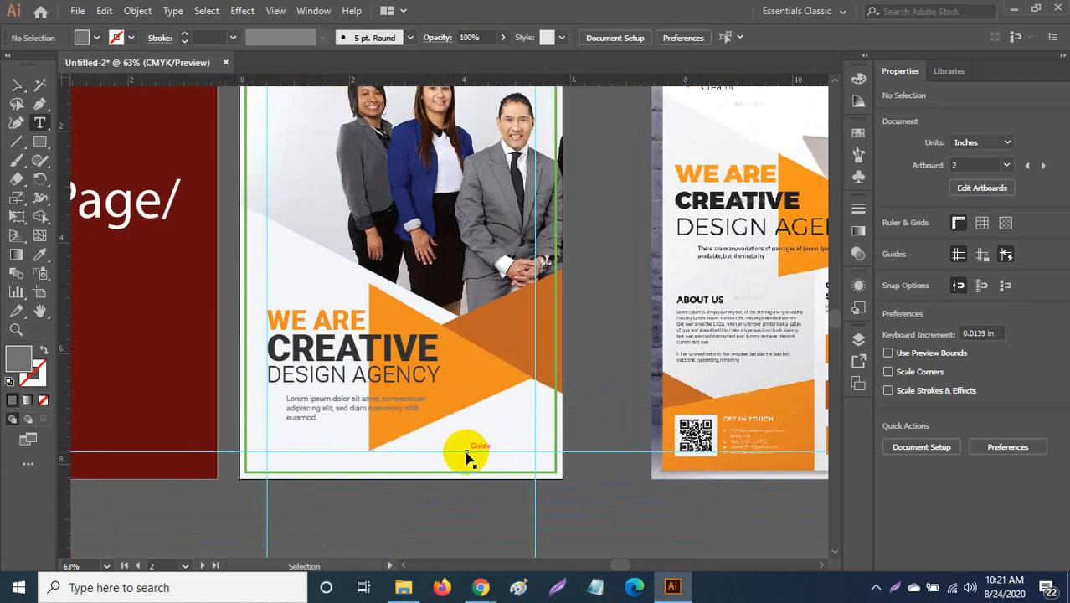
{"action": "scroll", "coordinate": [584, 426], "scroll_direction": "up", "scroll_amount": 1}
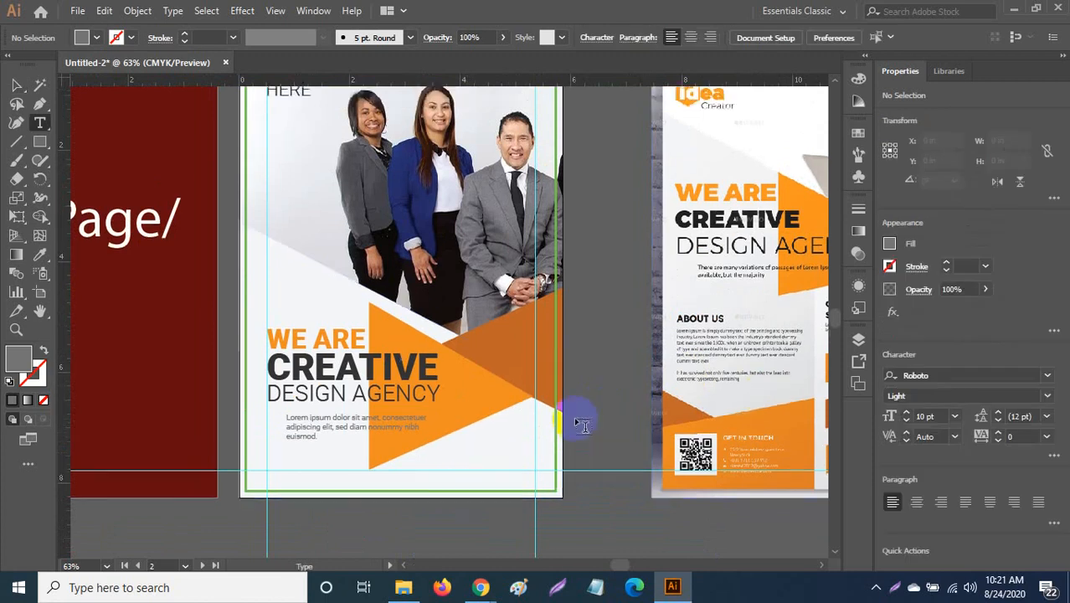
{"action": "scroll", "coordinate": [584, 426], "scroll_direction": "up", "scroll_amount": 1}
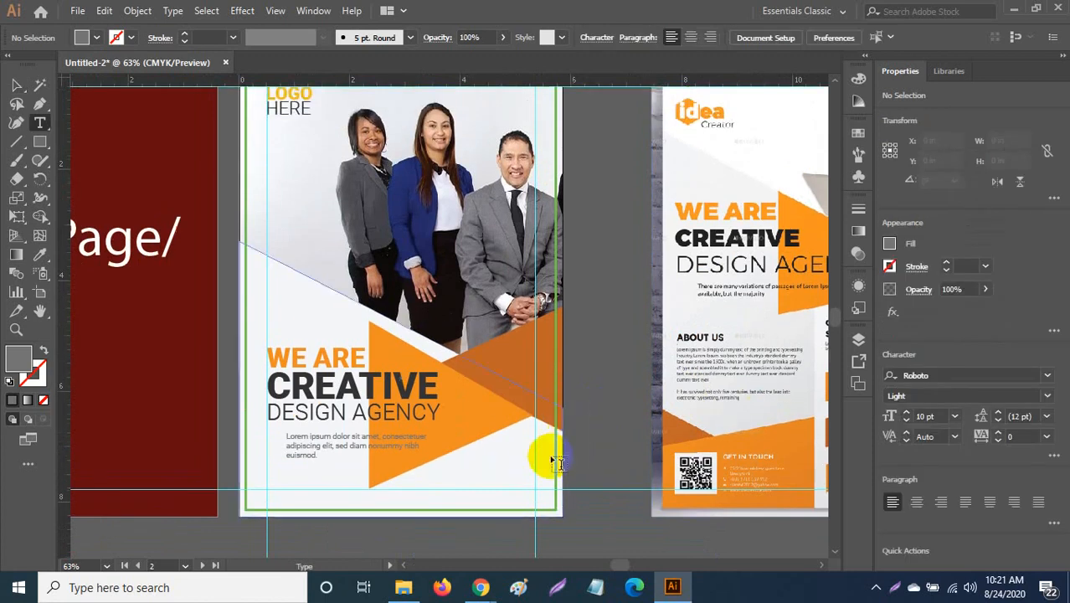
{"action": "left_click", "coordinate": [469, 468]}
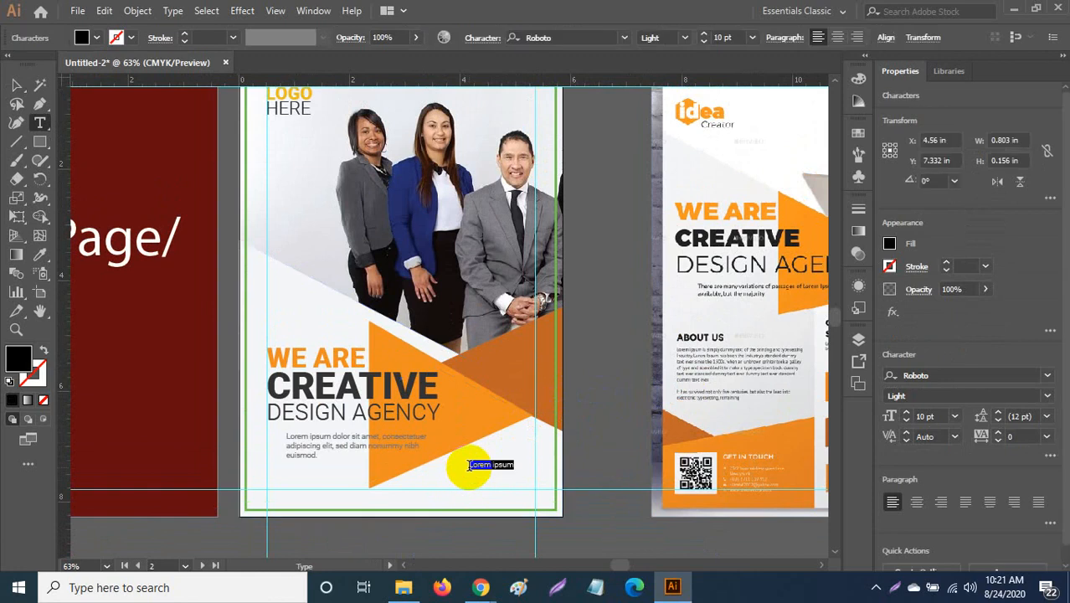
{"action": "type", "text": "www"}
{"action": "key", "text": "ctrl+a"}
{"action": "key", "text": "Escape"}
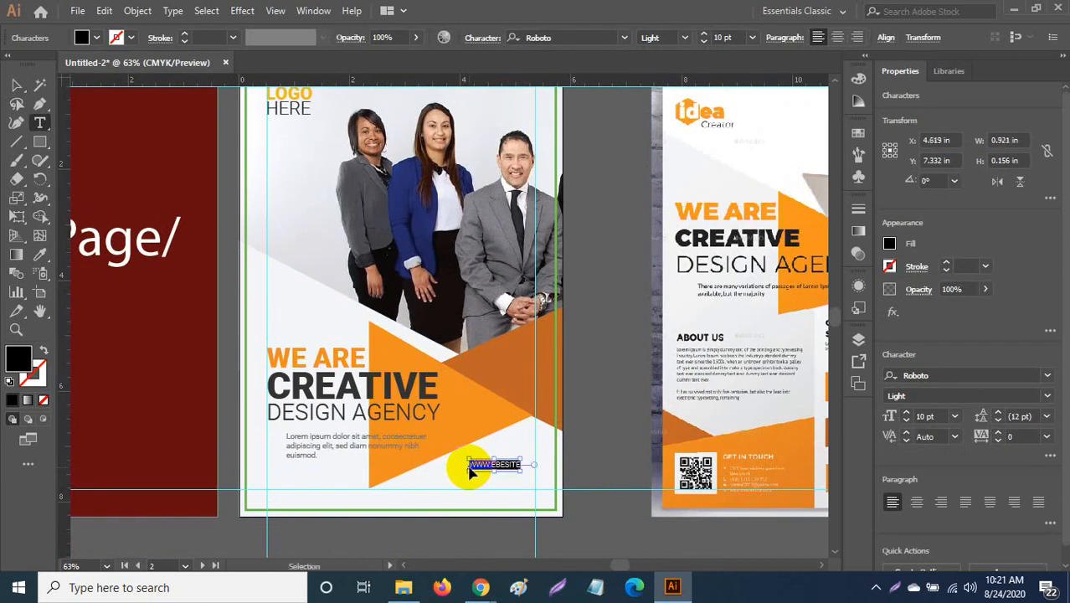
{"action": "key", "text": "ctrl+equal"}
{"action": "key", "text": "ctrl+equal"}
{"action": "key", "text": "ctrl+equal"}
{"action": "key", "text": "ctrl+equal"}
{"action": "key", "text": "ctrl+equal"}
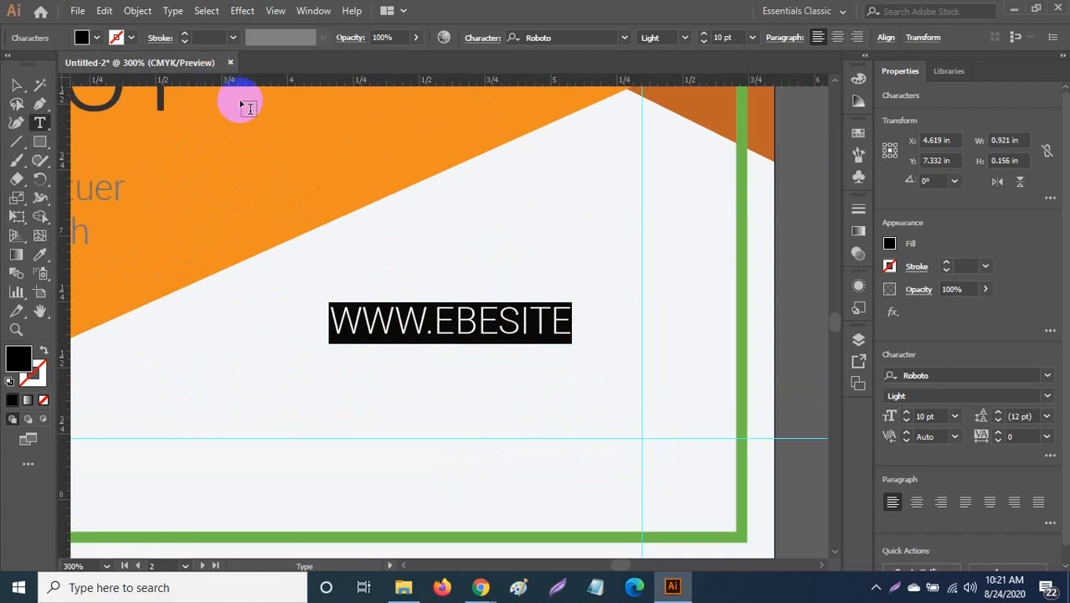
{"action": "type", "text": "WWW"}
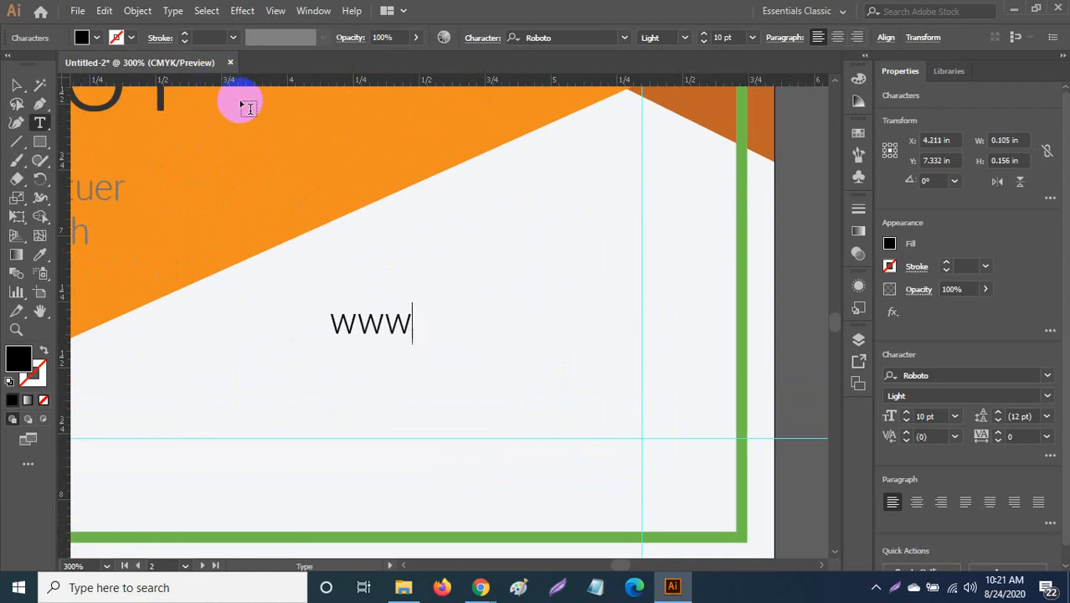
{"action": "type", "text": ".webs"}
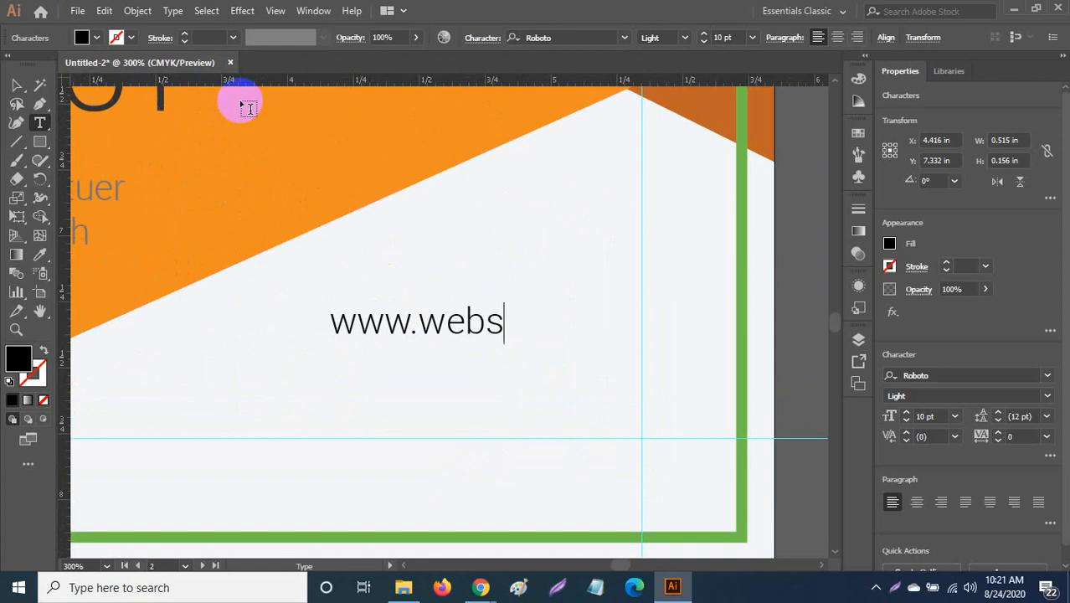
{"action": "type", "text": "ite.com"}
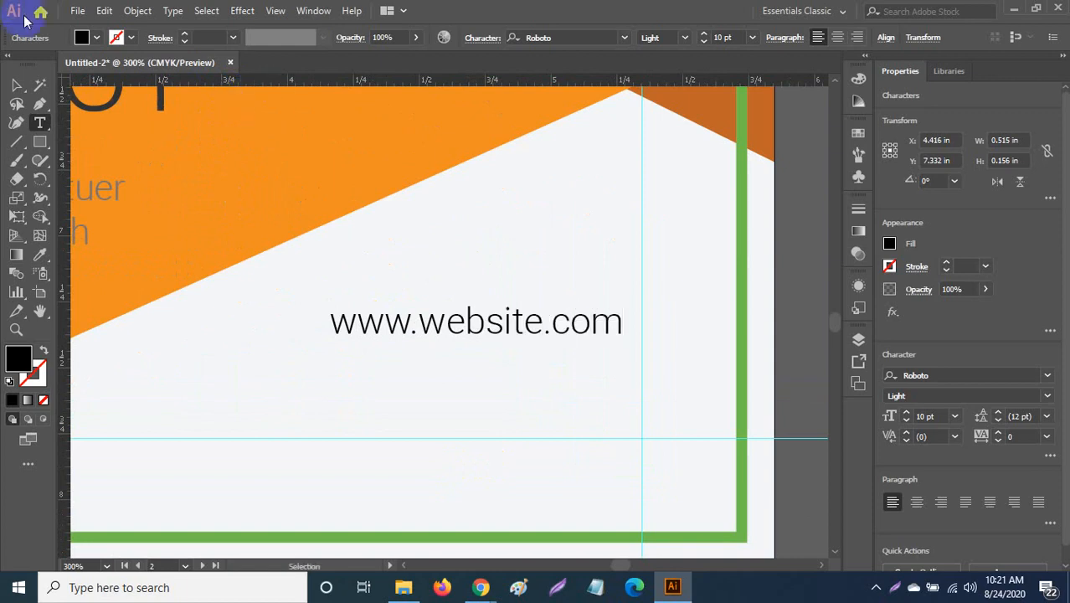
Step: Move the website line to the corner where the right and bottom margin guides meet, and duplicate it directly above
{"action": "left_click", "coordinate": [17, 85]}
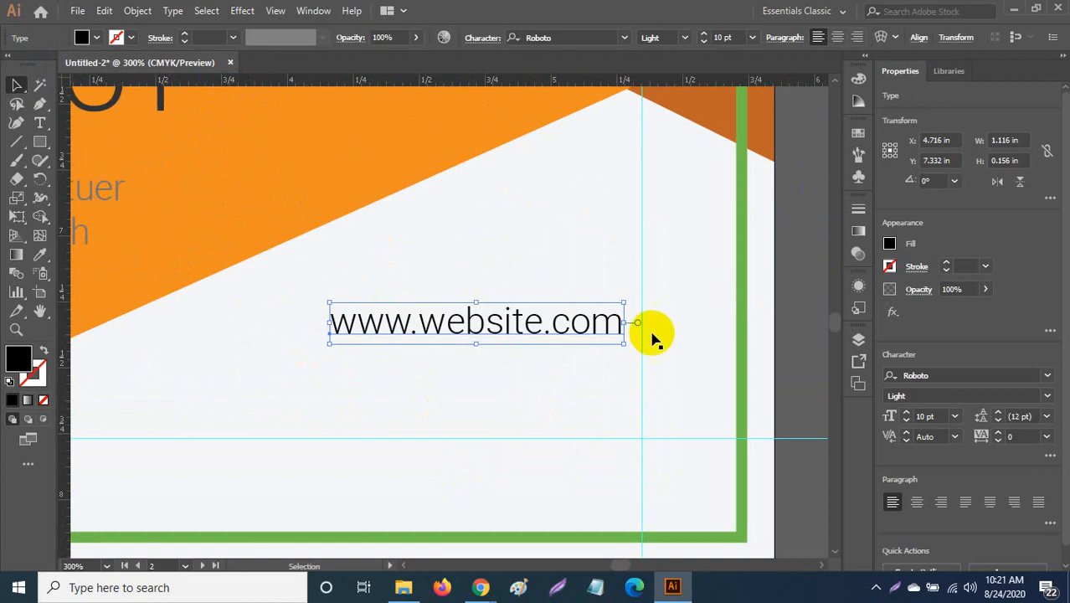
{"action": "left_click_drag", "start_coordinate": [588, 328], "coordinate": [610, 432]}
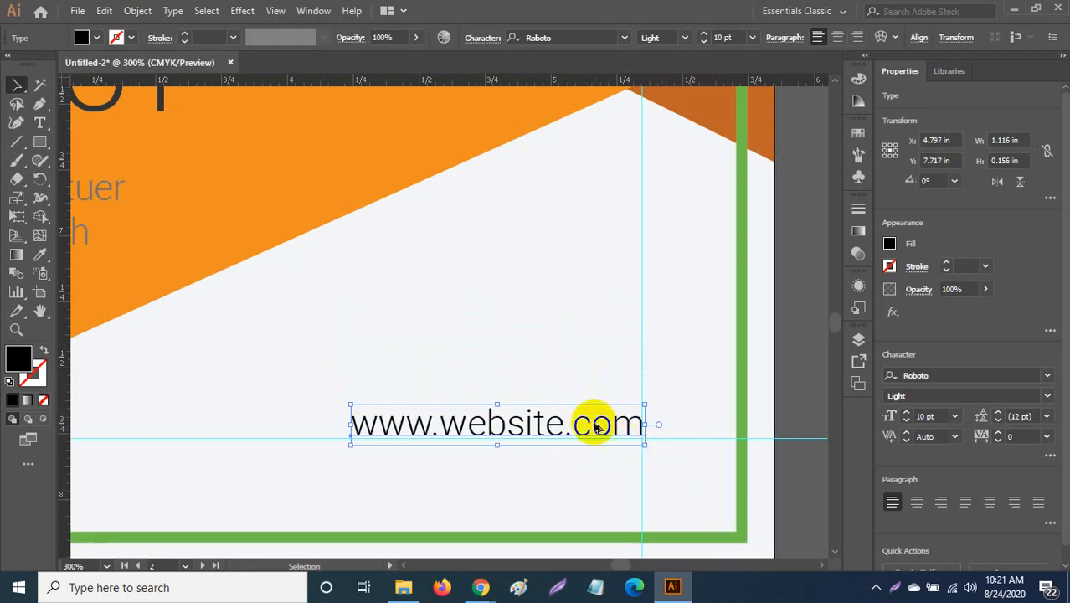
{"action": "left_click_drag", "start_coordinate": [589, 424], "coordinate": [591, 378]}
Step: Replace the upper copy's text with a placeholder phone number starting with a plus sign
{"action": "double_click", "coordinate": [590, 377]}
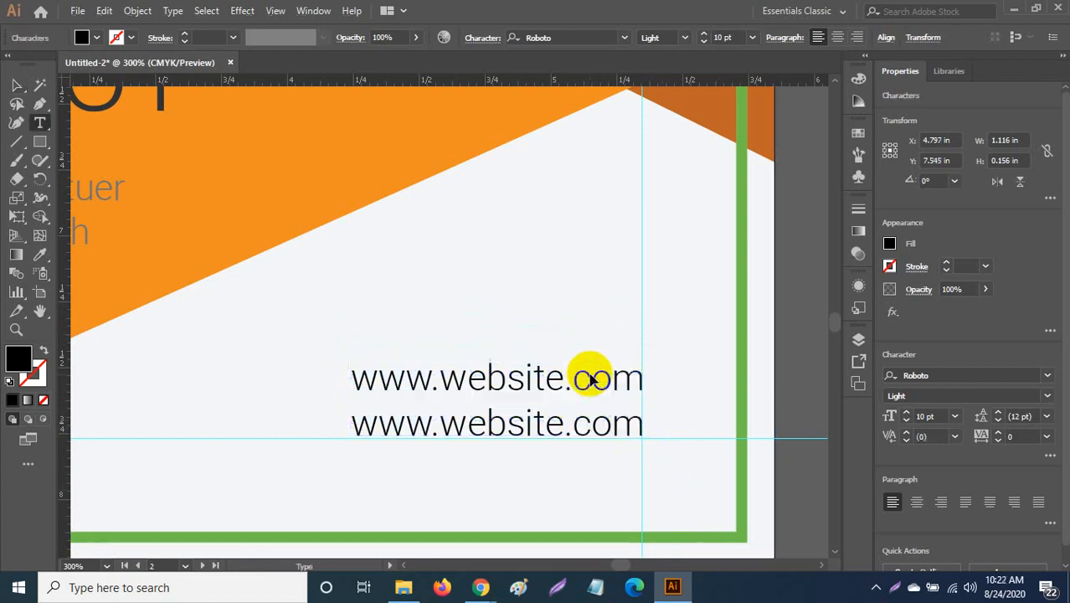
{"action": "key", "text": "ctrl+a"}
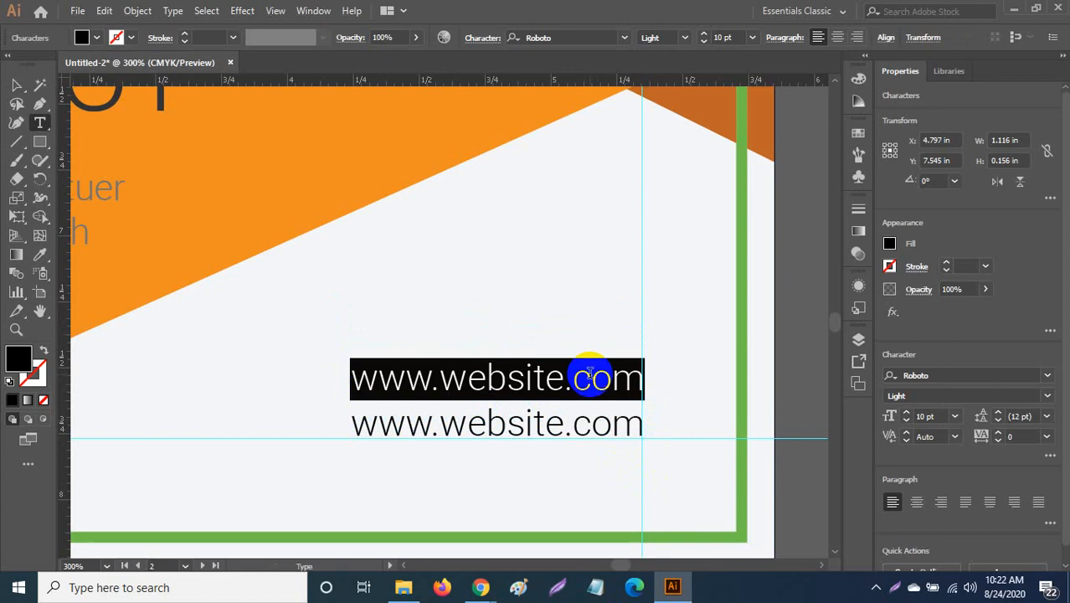
{"action": "key", "text": "BackSpace"}
{"action": "type", "text": "+"}
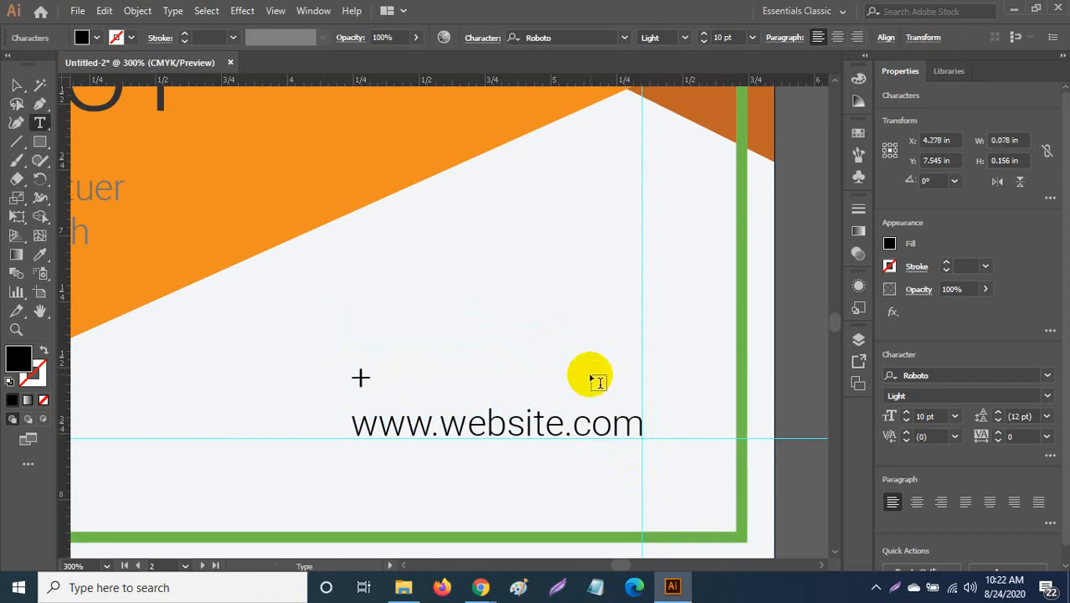
{"action": "type", "text": "01234"}
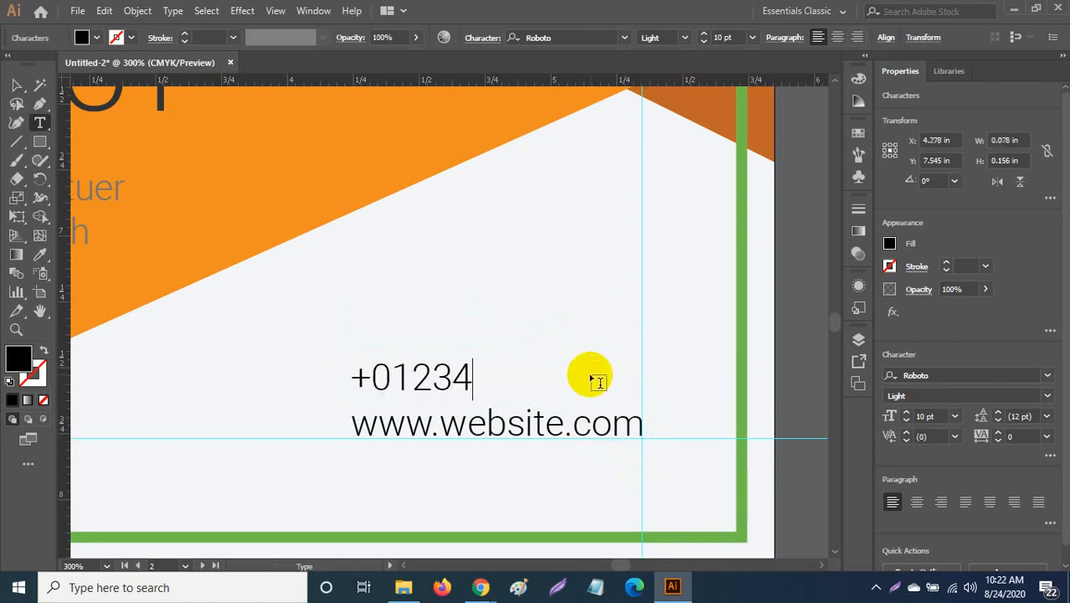
{"action": "type", "text": "56789"}
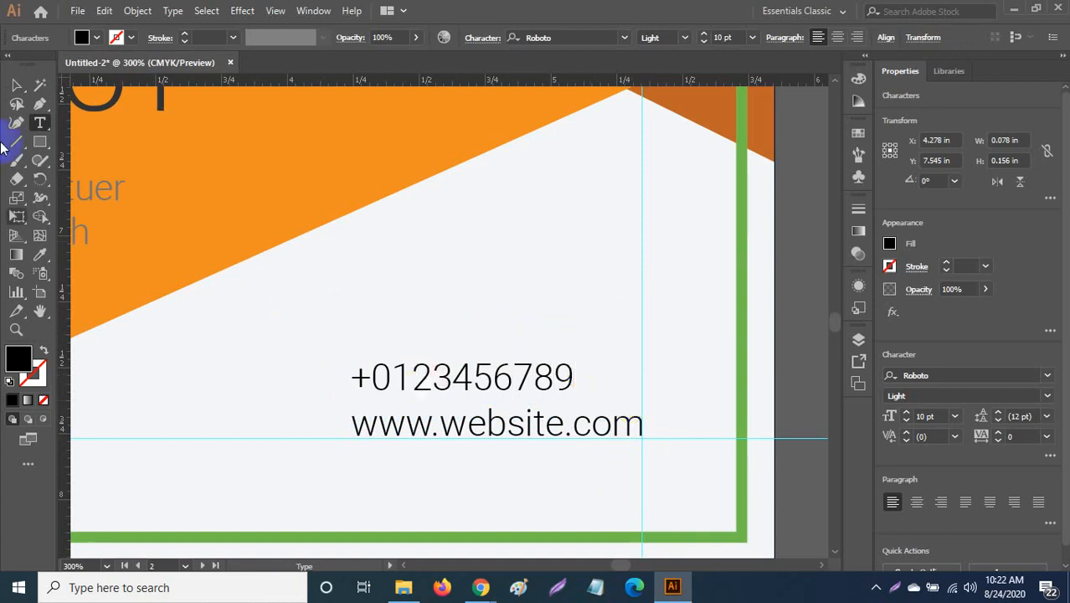
Step: Align the phone number's right end with the website line at the right margin guide and nudge it up two increments for spacing
{"action": "left_click", "coordinate": [16, 85]}
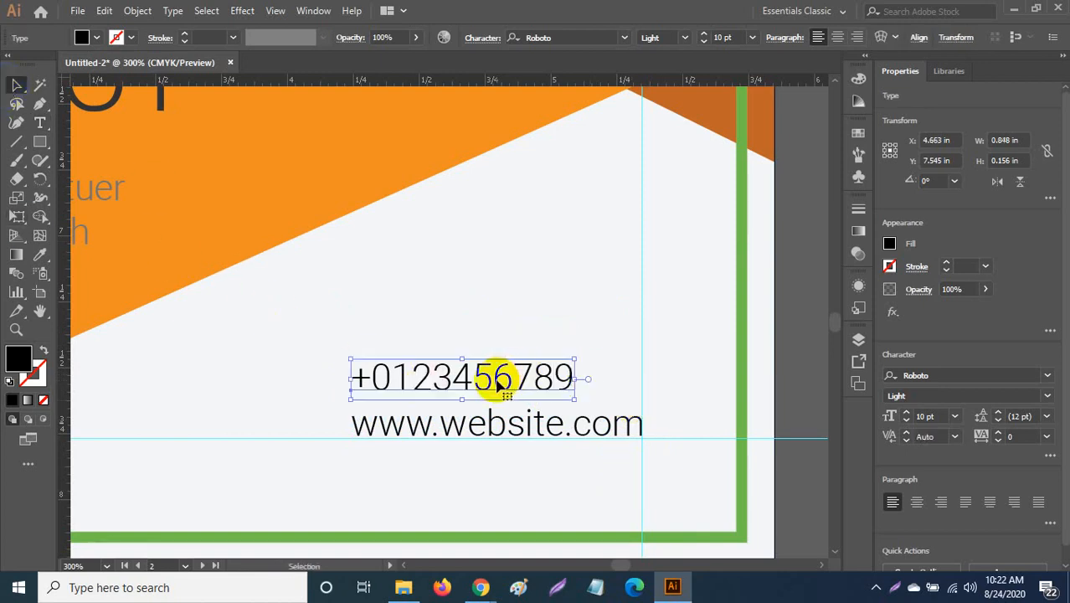
{"action": "left_click_drag", "start_coordinate": [499, 384], "coordinate": [569, 397]}
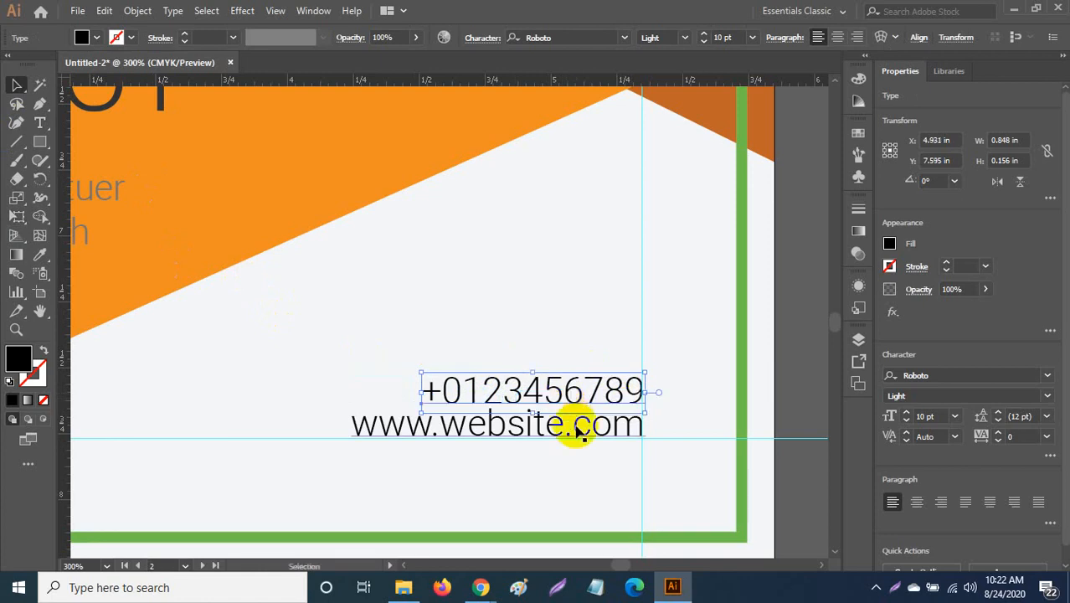
{"action": "key", "text": "Left"}
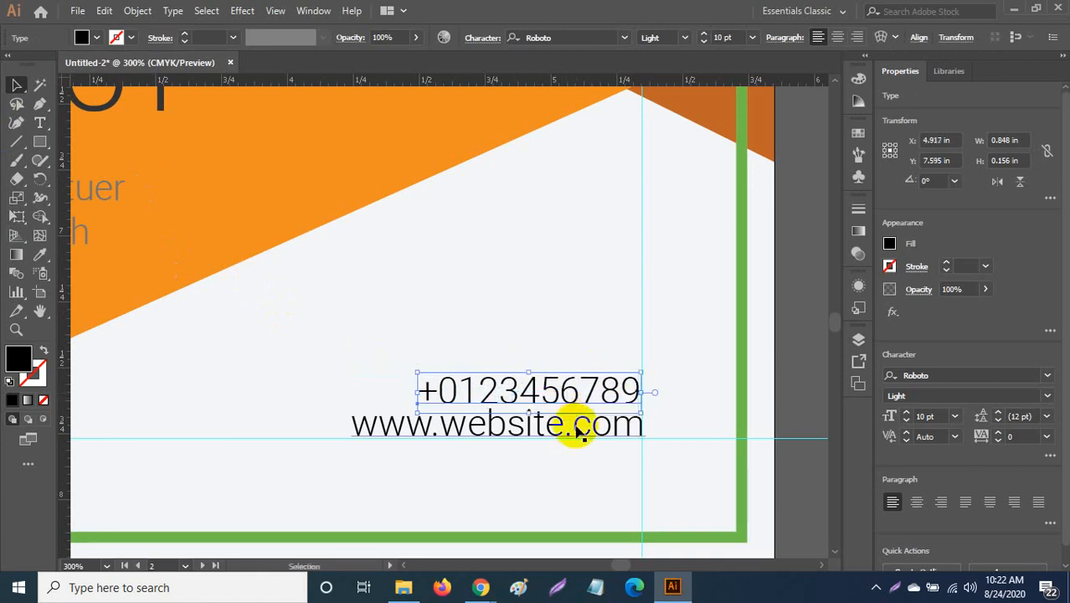
{"action": "key", "text": "Right"}
{"action": "key", "text": "ctrl+plus"}
{"action": "key", "text": "ctrl+plus"}
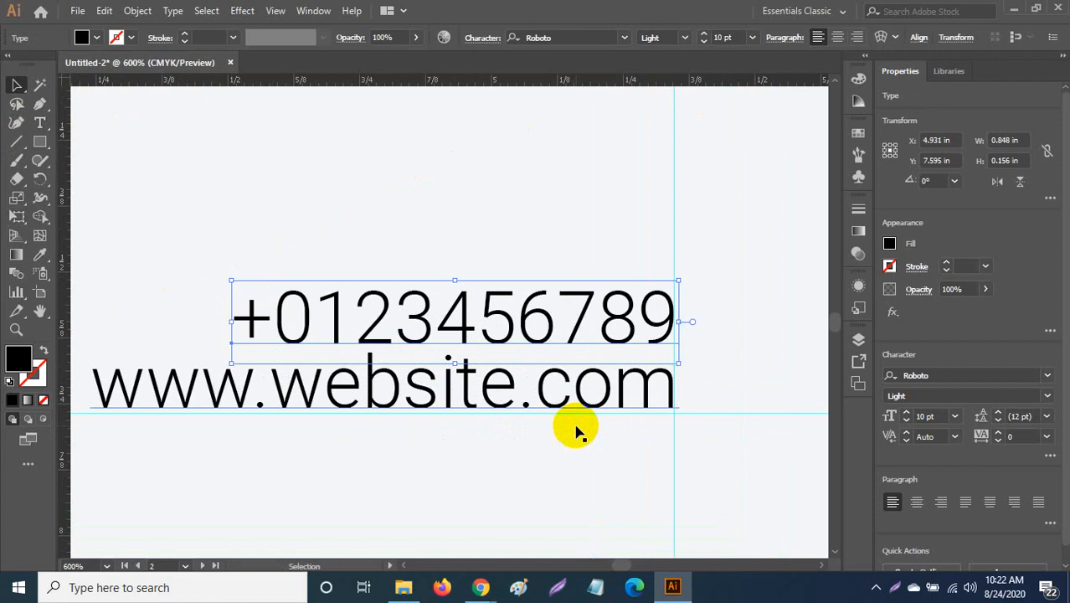
{"action": "key", "text": "Up"}
{"action": "key", "text": "Up"}
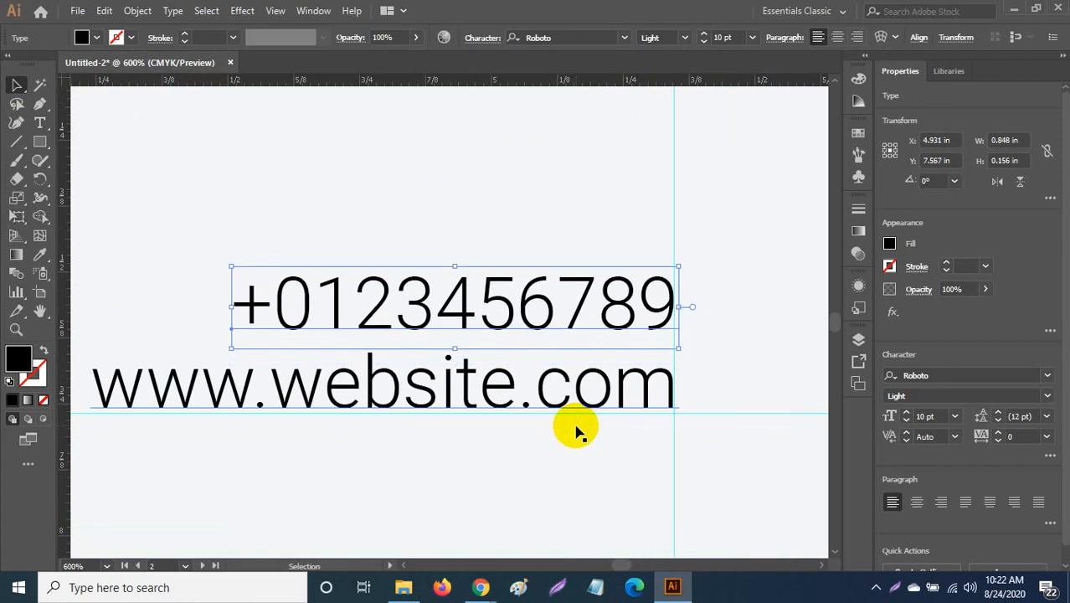
Step: Try nudging the phone number line up one more increment
{"action": "key", "text": "Up"}
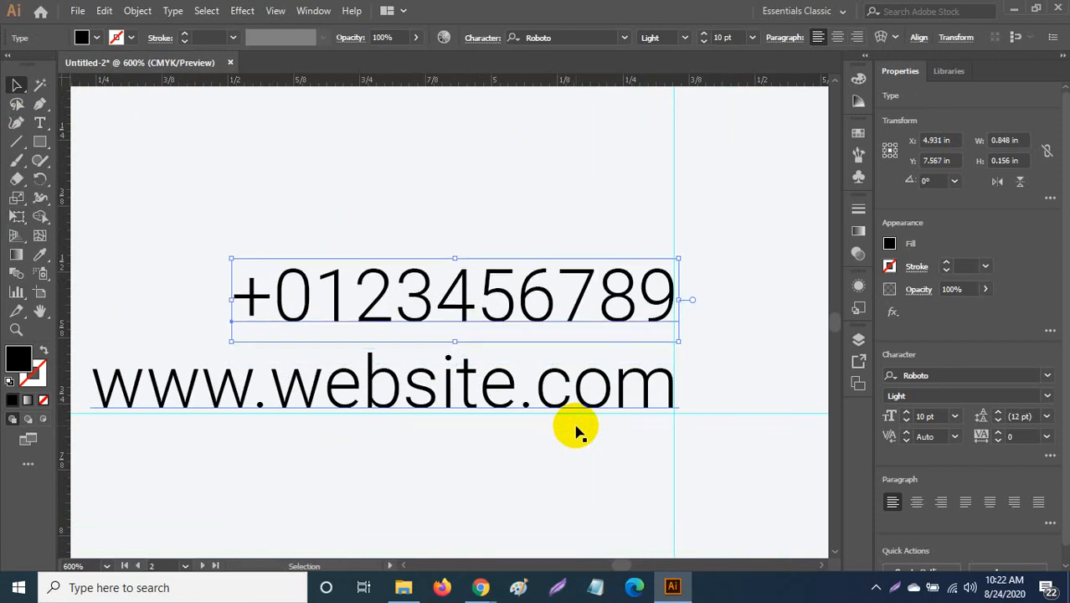
{"action": "key", "text": "Down"}
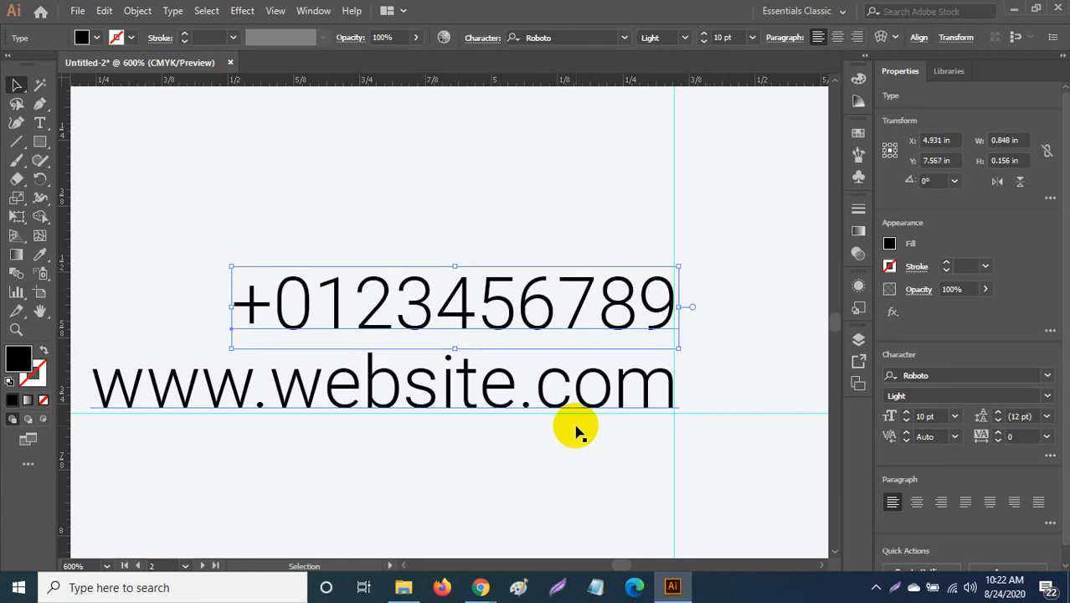
Step: Move the phone number and website lines together straight up by about 0.17 in from the bottom margin guide
{"action": "key", "text": "ctrl"}
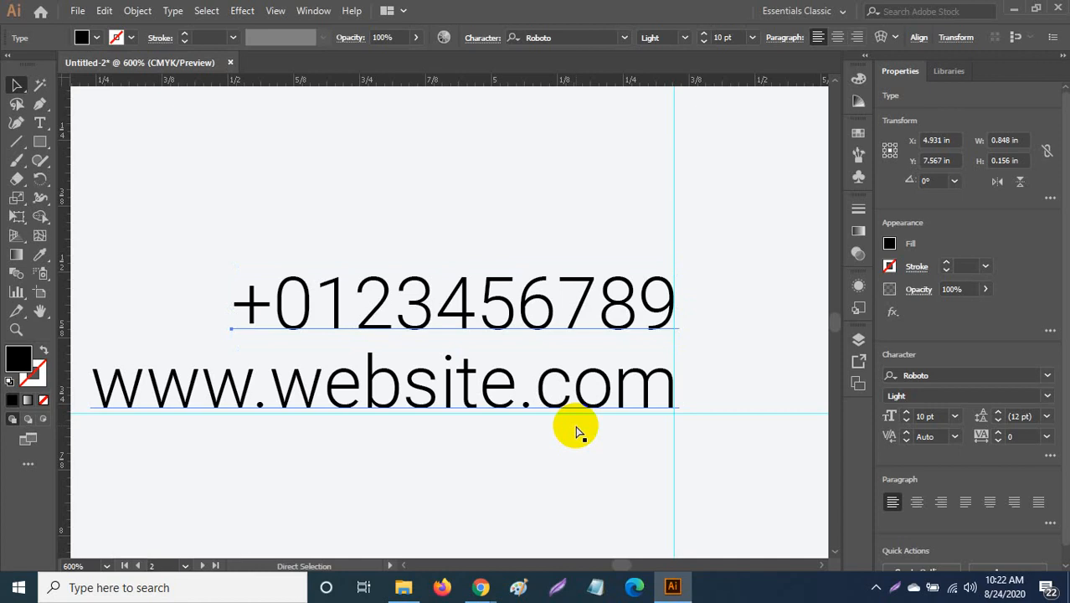
{"action": "key", "text": "ctrl+minus"}
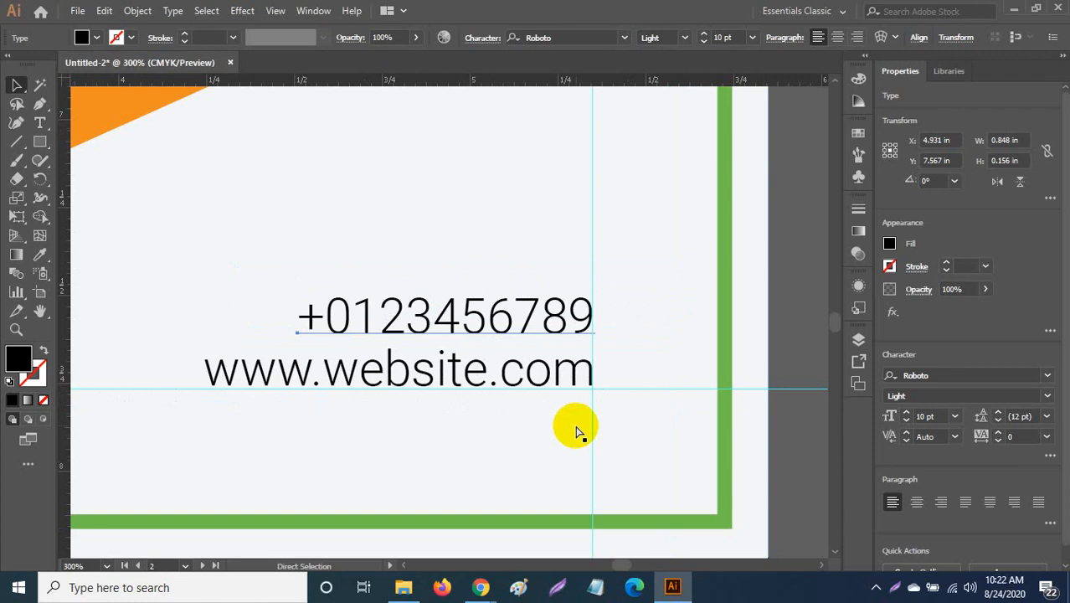
{"action": "key", "text": "ctrl+minus"}
{"action": "key", "text": "ctrl+minus"}
{"action": "key", "text": "v"}
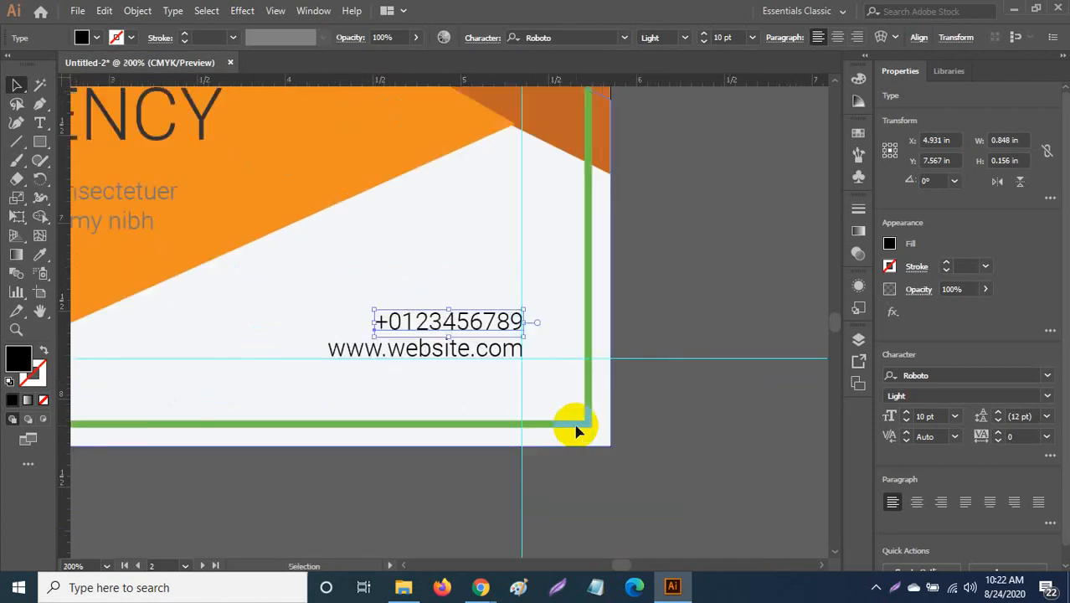
{"action": "left_click", "coordinate": [688, 420]}
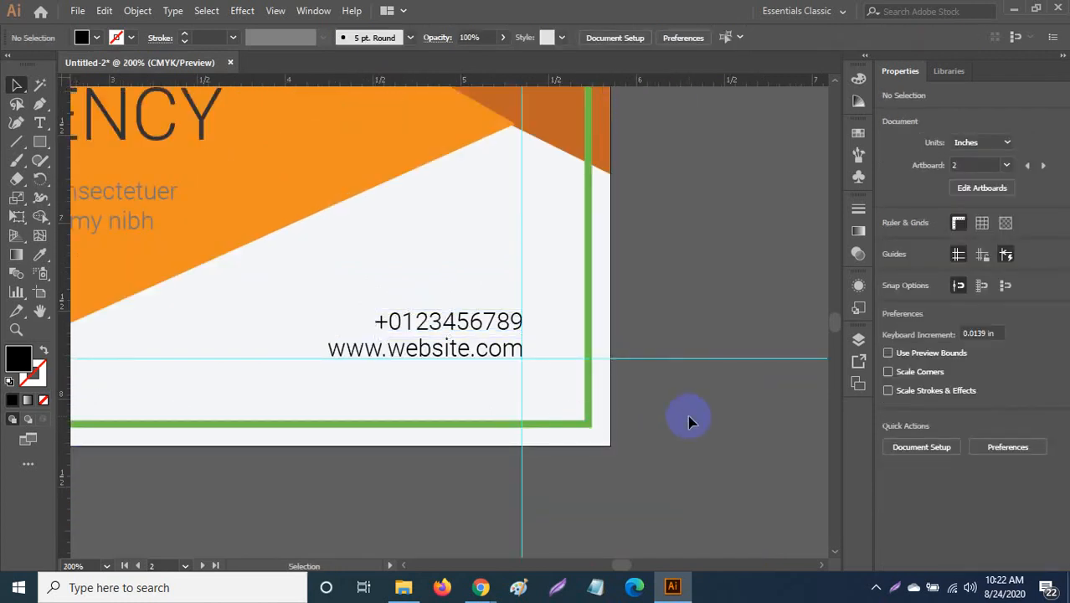
{"action": "left_click", "coordinate": [493, 333]}
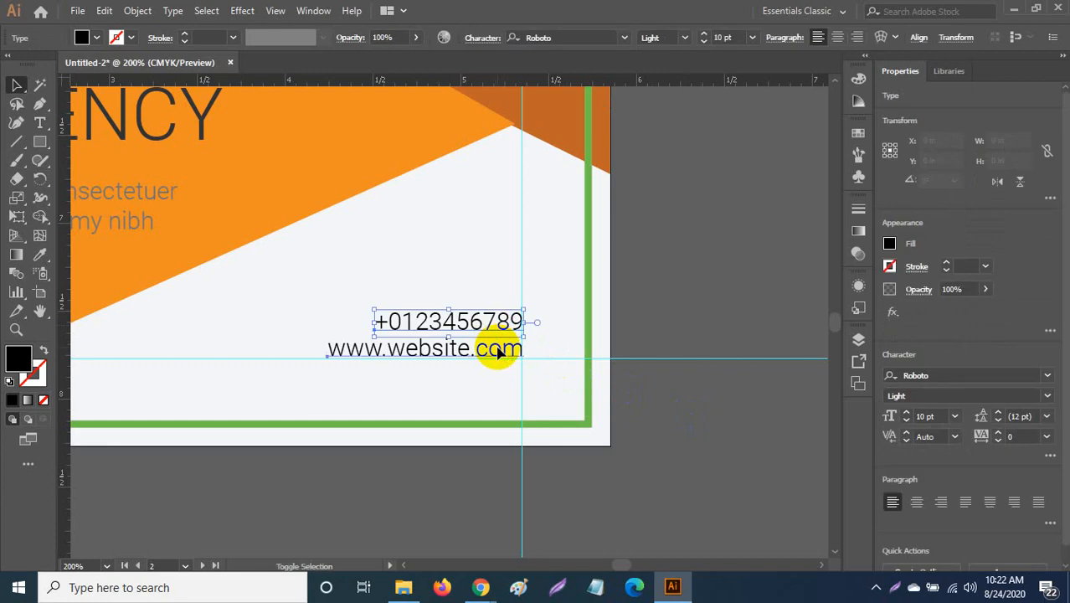
{"action": "left_click", "coordinate": [498, 352], "text": "shift"}
{"action": "left_click", "coordinate": [497, 352]}
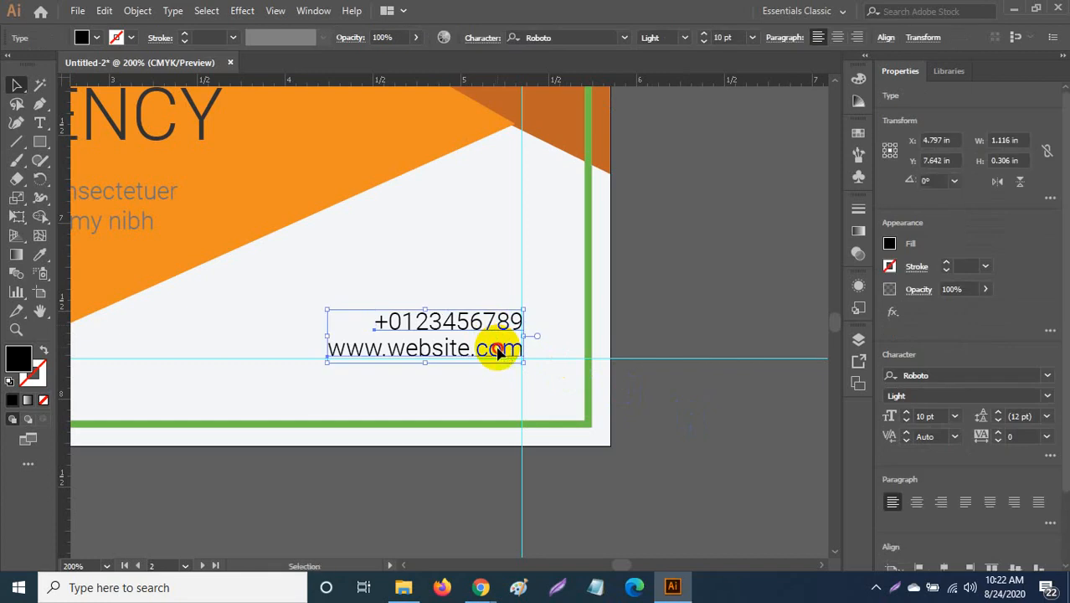
{"action": "left_click_drag", "start_coordinate": [497, 351], "coordinate": [497, 318]}
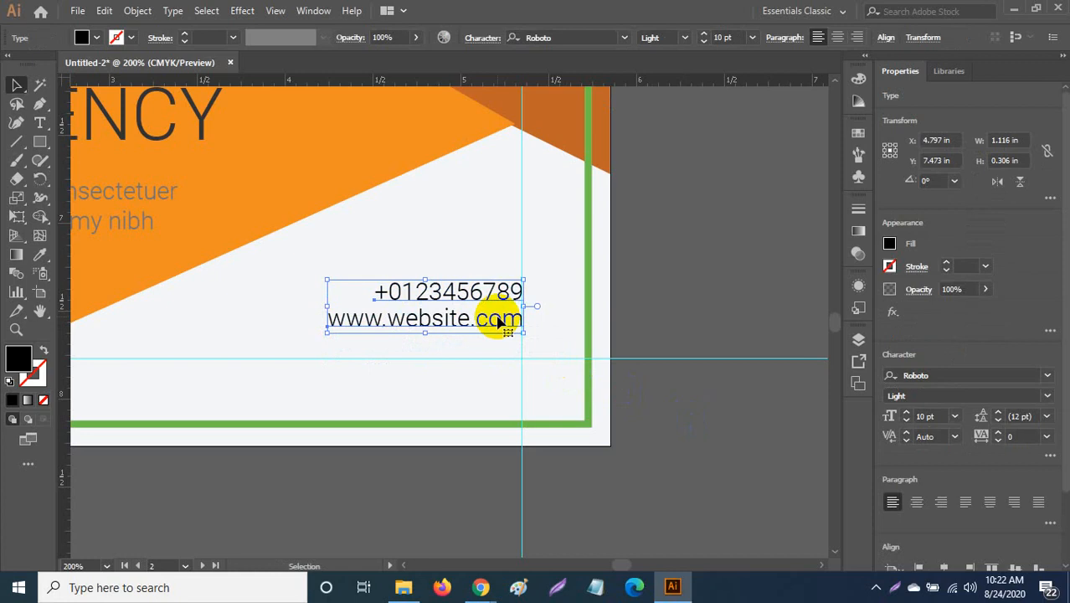
Step: Duplicate the website line straight down so the copy sits on the bottom margin guide
{"action": "left_click", "coordinate": [649, 306]}
{"action": "left_click", "coordinate": [462, 327]}
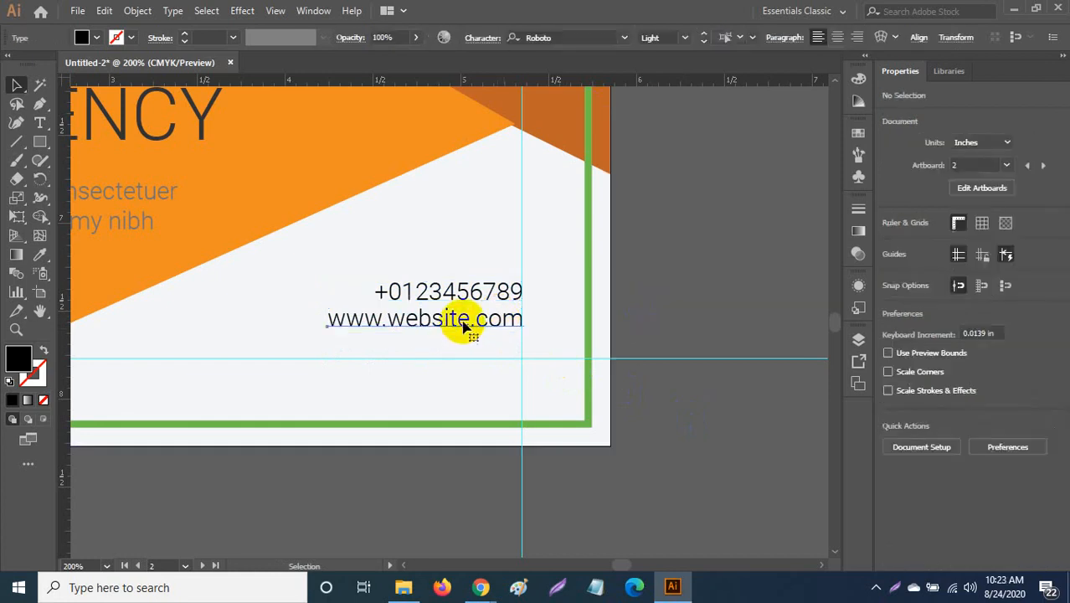
{"action": "left_click_drag", "start_coordinate": [461, 327], "coordinate": [462, 351]}
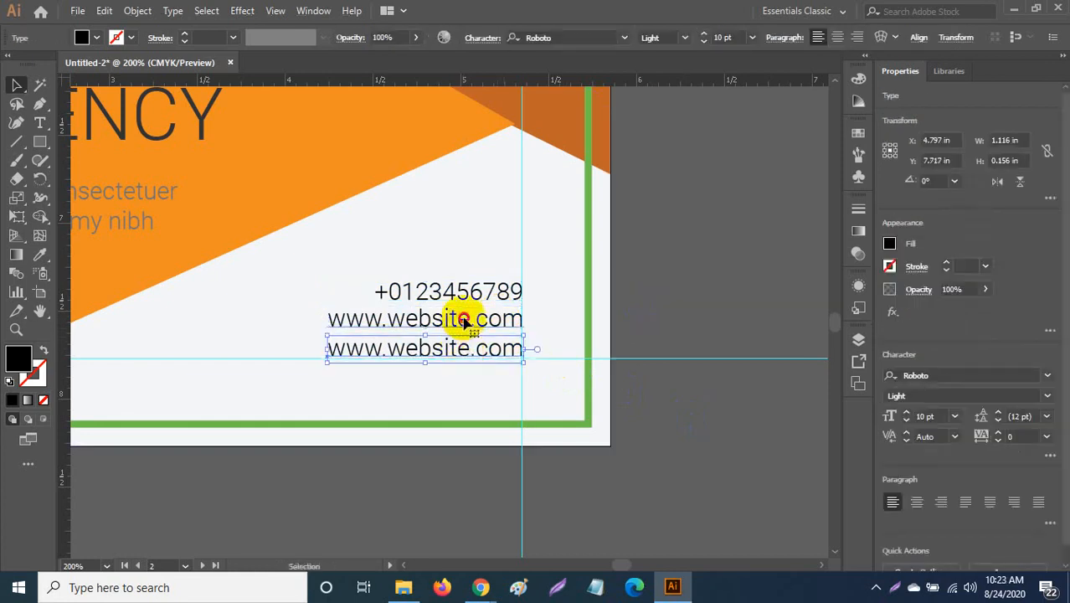
Step: Replace the middle contact line's text with a placeholder e-mail address at the website's domain
{"action": "double_click", "coordinate": [463, 318]}
{"action": "double_click", "coordinate": [463, 318]}
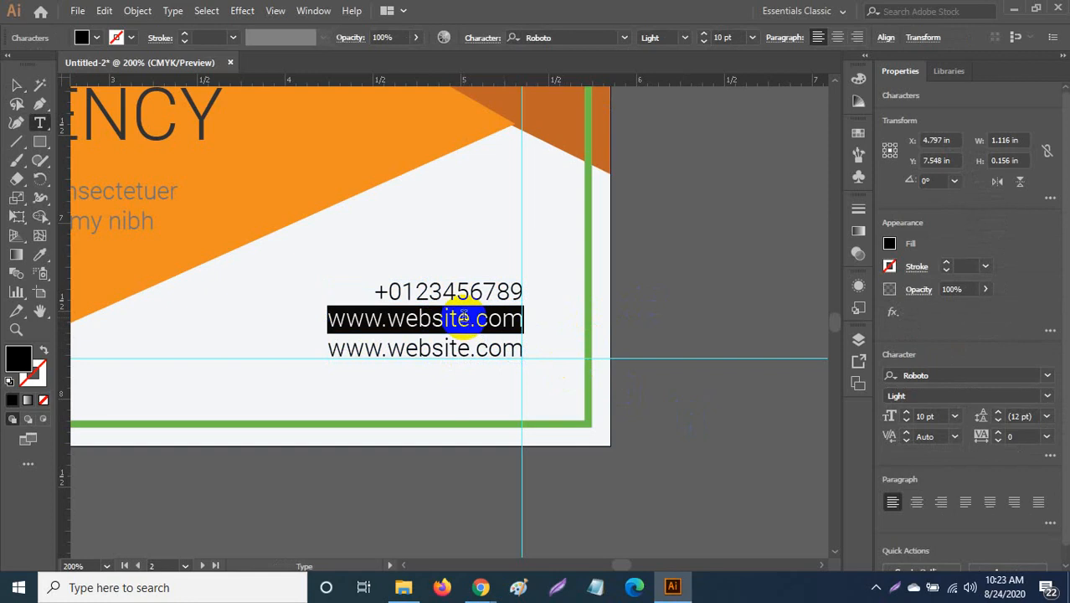
{"action": "type", "text": "yourmail"}
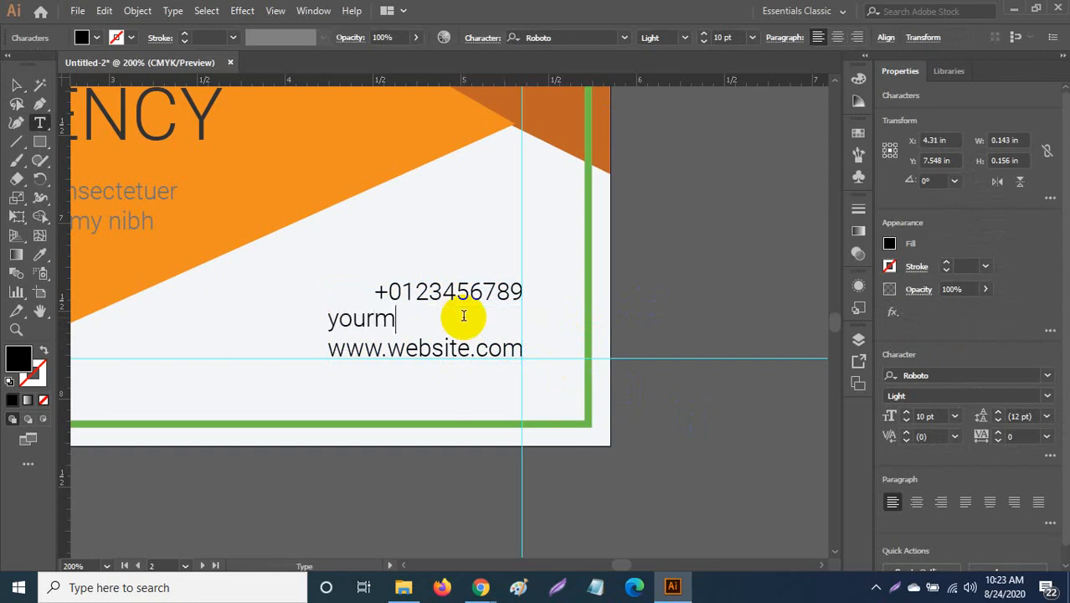
{"action": "type", "text": ".c"}
{"action": "key", "text": "BackSpace"}
{"action": "key", "text": "BackSpace"}
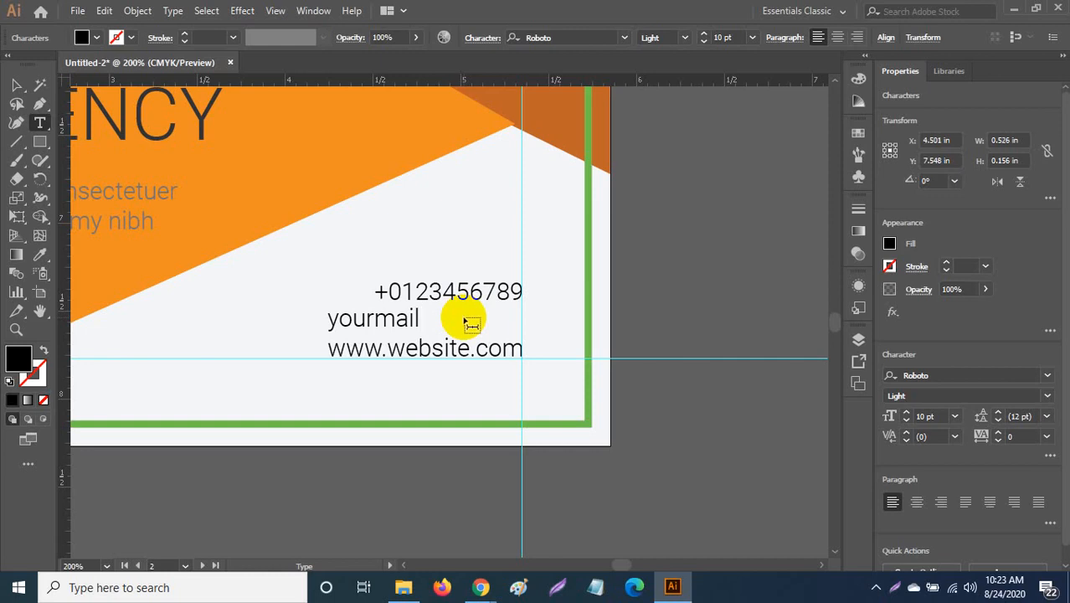
{"action": "key", "text": "BackSpace"}
{"action": "key", "text": "BackSpace"}
{"action": "key", "text": "BackSpace"}
{"action": "key", "text": "BackSpace"}
{"action": "type", "text": "name"}
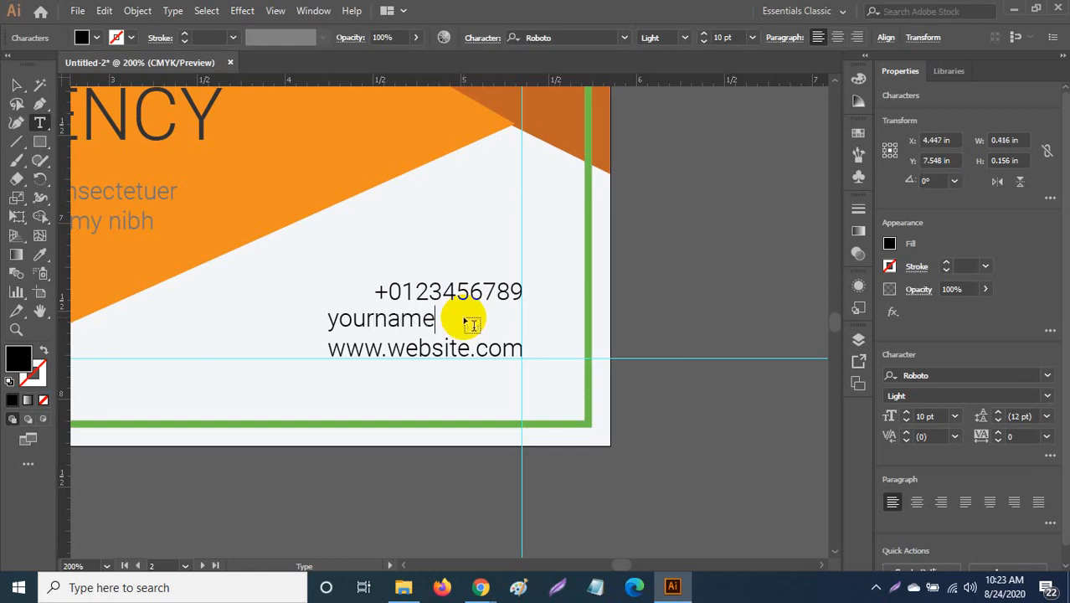
{"action": "type", "text": "@mail"}
{"action": "key", "text": "BackSpace"}
{"action": "key", "text": "BackSpace"}
{"action": "key", "text": "BackSpace"}
{"action": "key", "text": "BackSpace"}
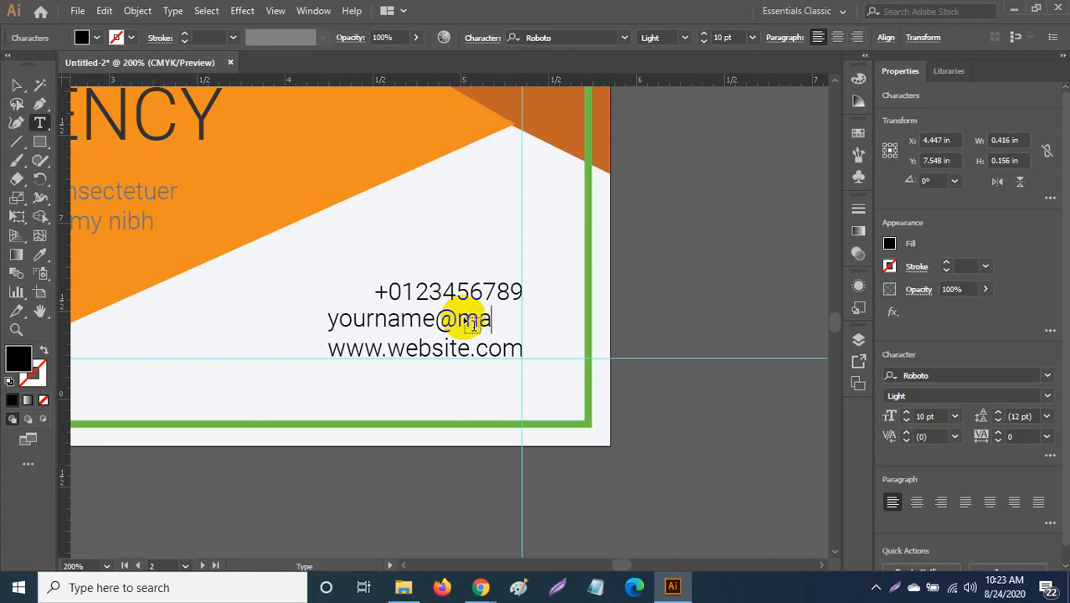
{"action": "type", "text": "website"}
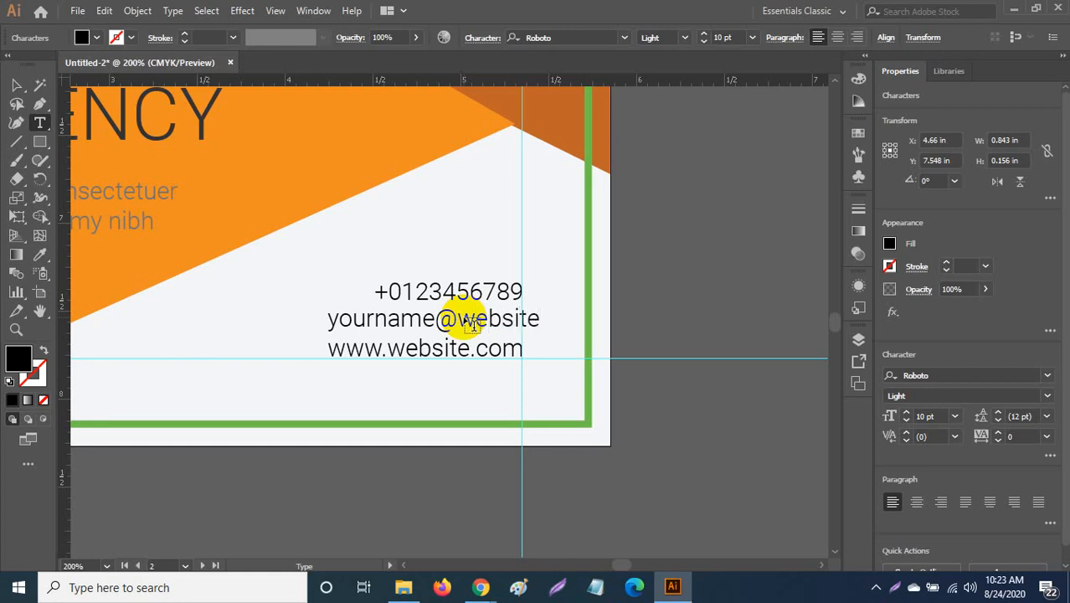
{"action": "type", "text": ".com"}
Step: Move the e-mail line horizontally until its right end meets the right margin guide, and deselect it
{"action": "left_click", "coordinate": [16, 85]}
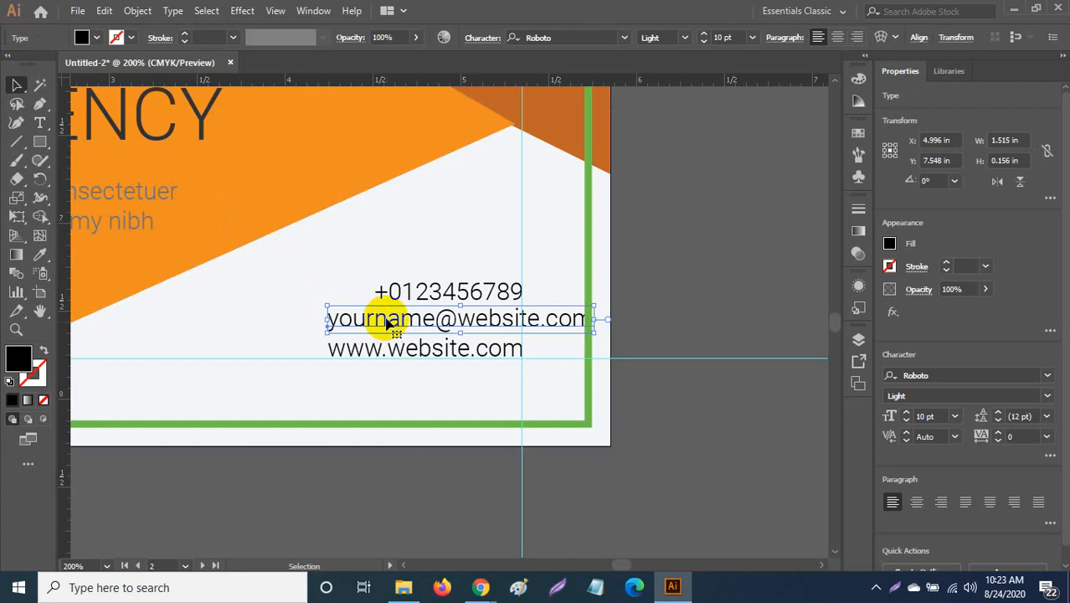
{"action": "left_click_drag", "start_coordinate": [388, 322], "coordinate": [315, 321]}
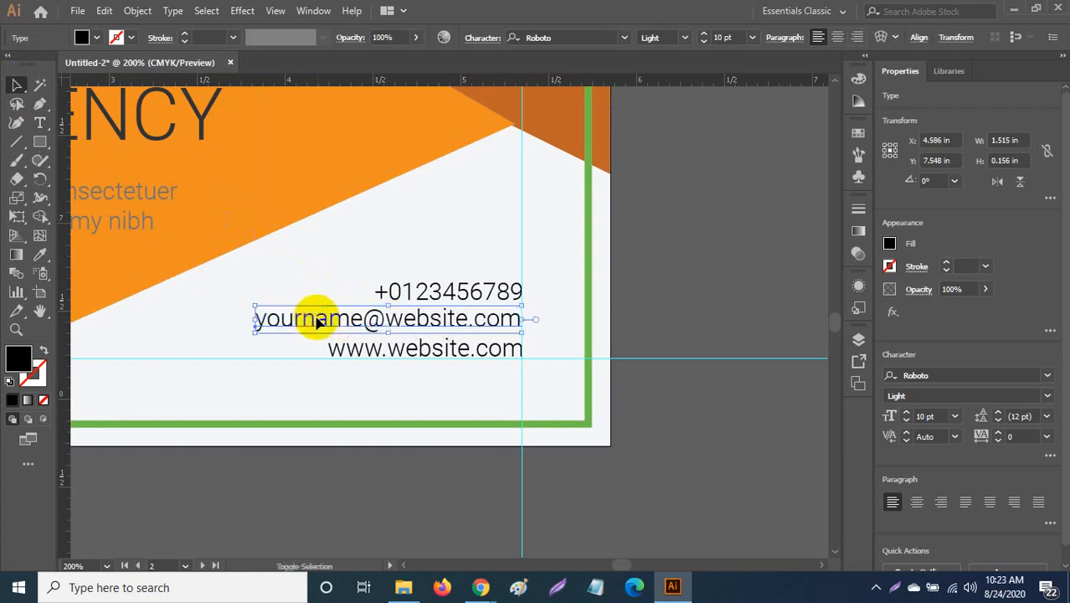
{"action": "left_click", "coordinate": [708, 307]}
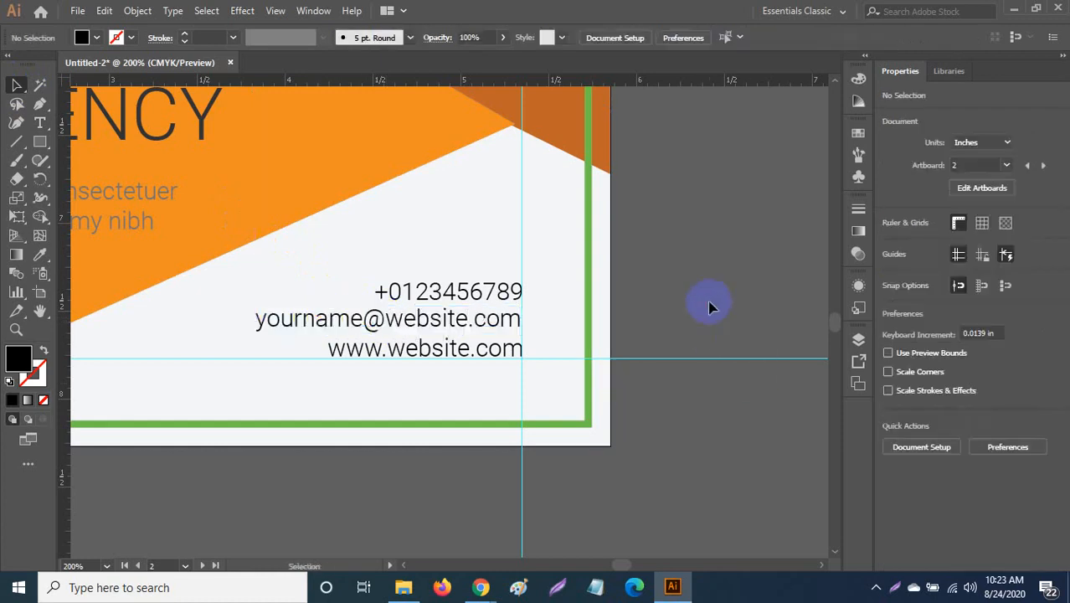
Step: Review the whole front cover against the reference flyer, and examine the reference's remaining sections up close
{"action": "key", "text": "ctrl+0"}
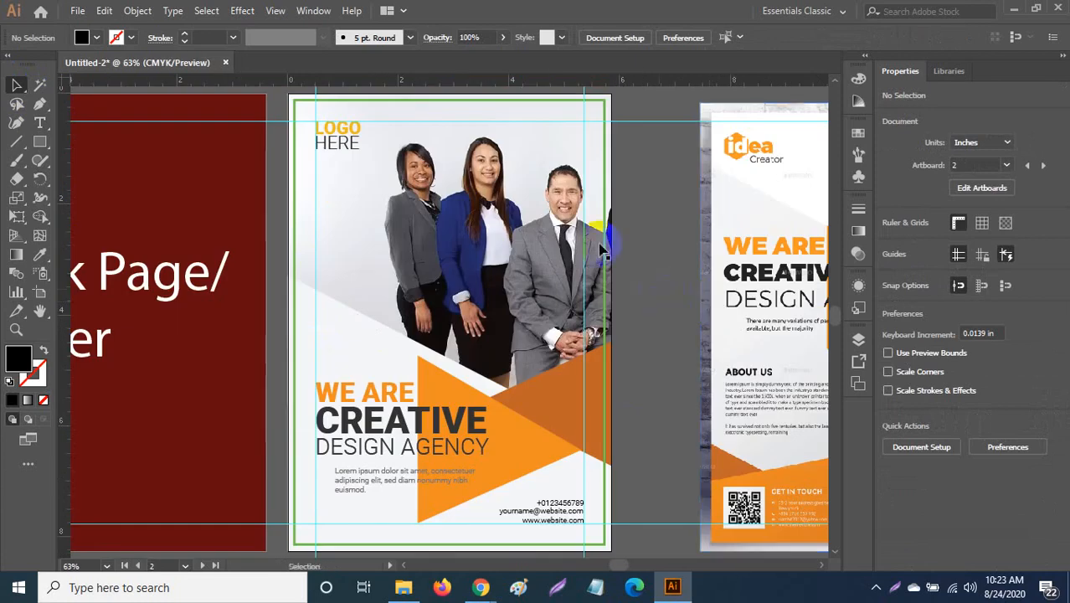
{"action": "scroll", "coordinate": [674, 295], "scroll_direction": "down", "scroll_amount": 2}
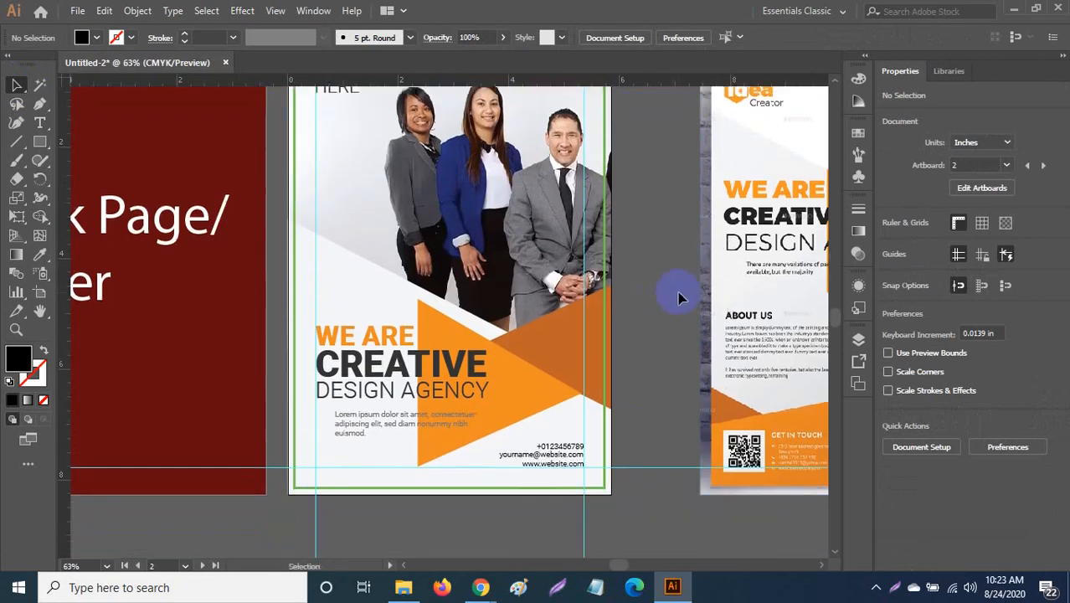
{"action": "scroll", "coordinate": [680, 297], "scroll_direction": "down", "scroll_amount": 1}
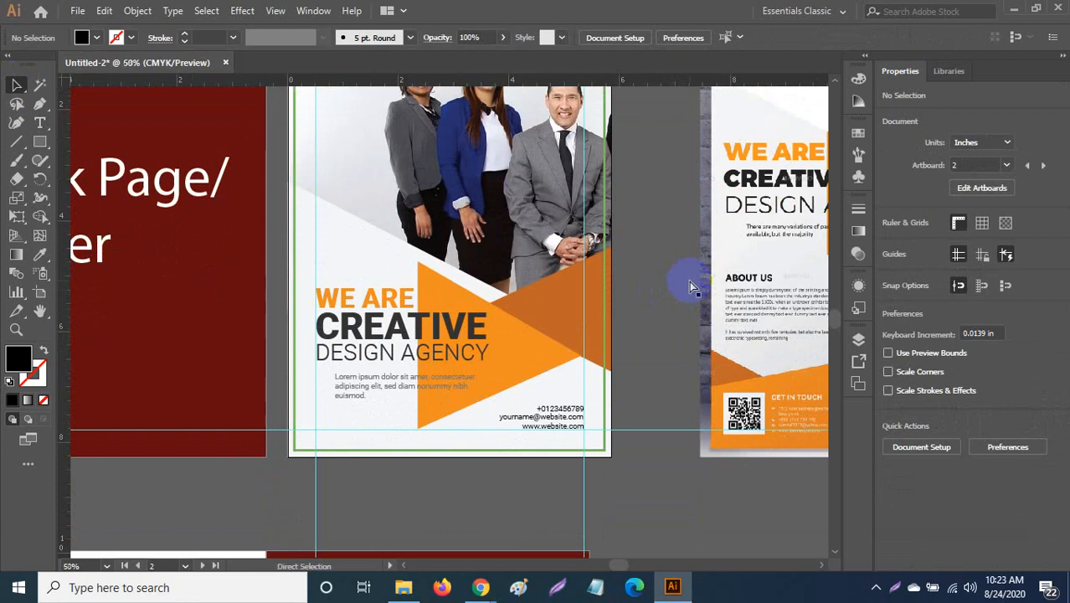
{"action": "scroll", "coordinate": [689, 287], "scroll_direction": "down", "scroll_amount": 1}
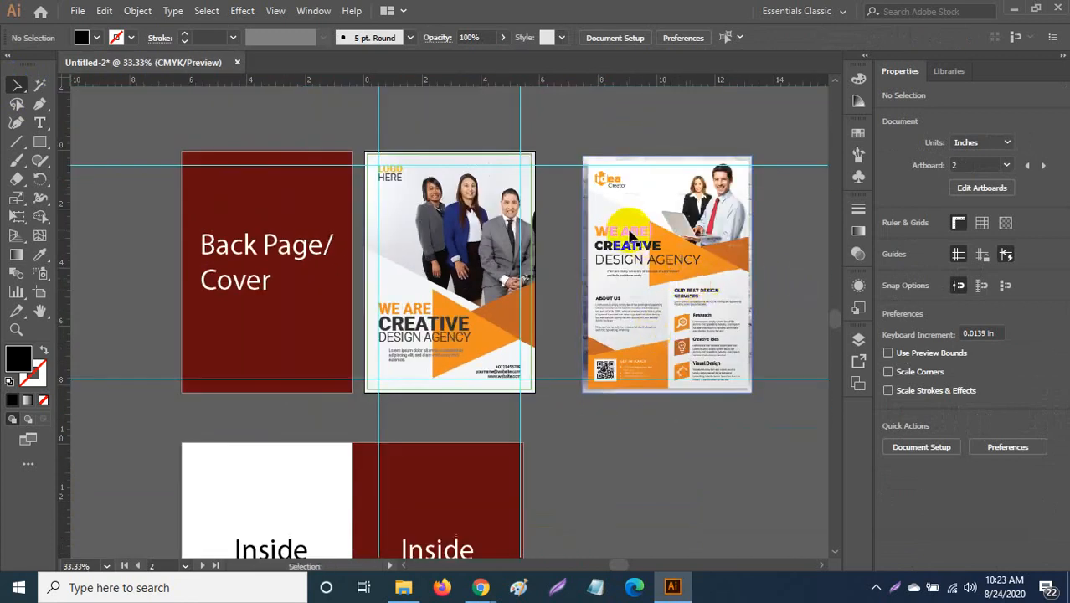
{"action": "left_click", "coordinate": [634, 240]}
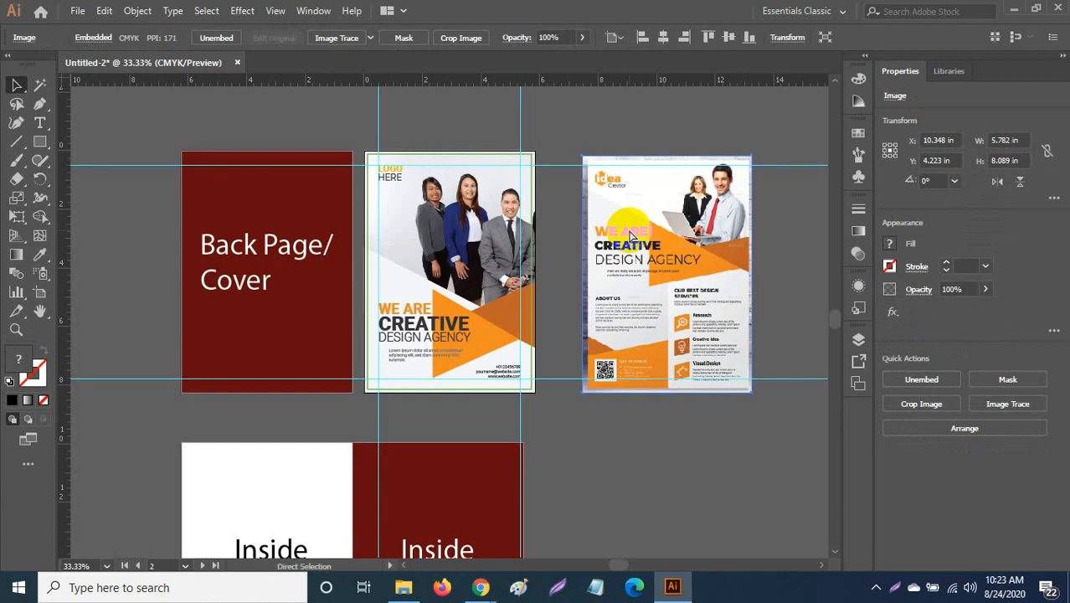
{"action": "key", "text": "ctrl+0"}
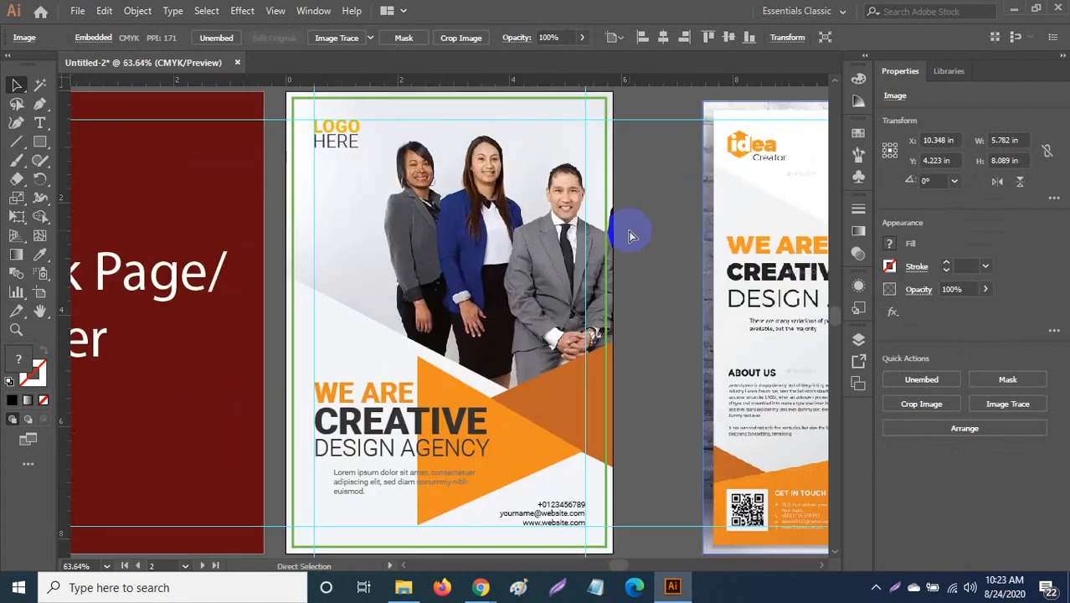
{"action": "key", "text": "ctrl+1"}
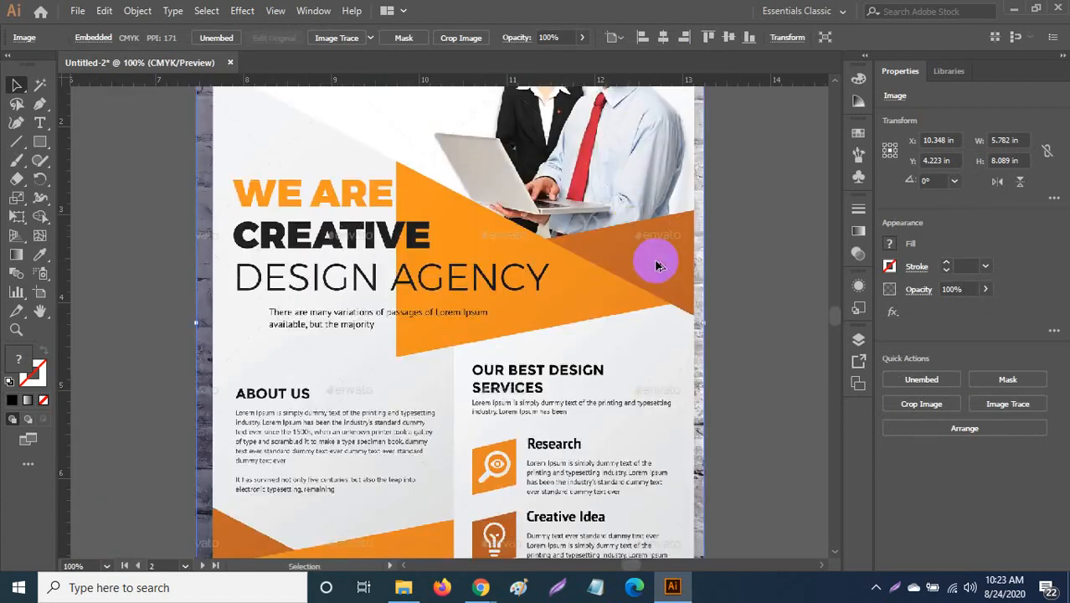
{"action": "key", "text": "ctrl+minus"}
{"action": "left_click_drag", "start_coordinate": [669, 254], "coordinate": [626, 270]}
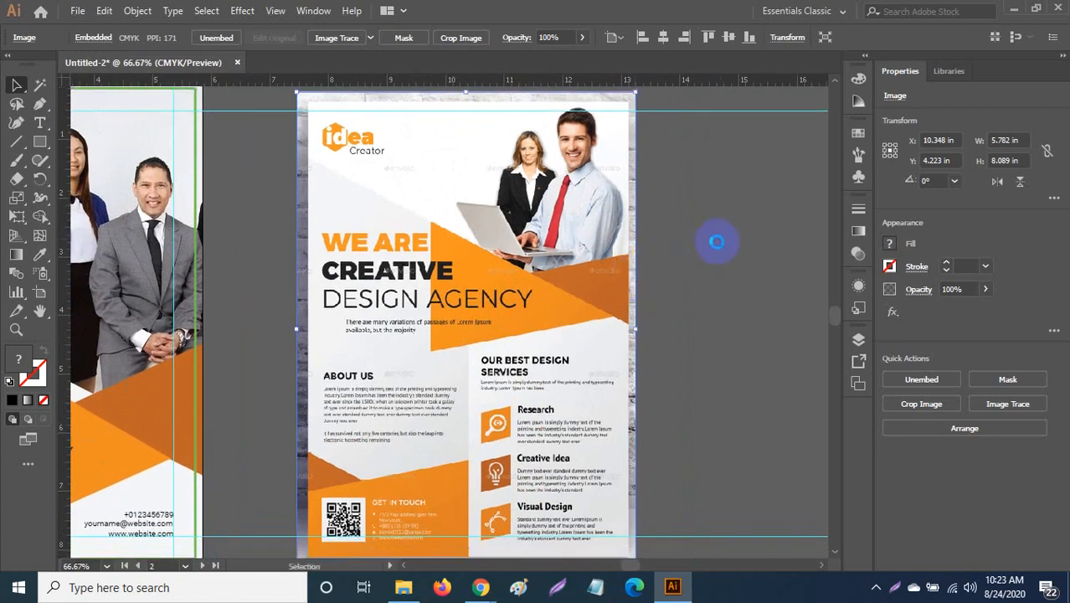
Step: Capture a screenshot region around the reference flyer and outline its header area with a red rectangle
{"action": "key", "text": "Print"}
{"action": "left_click_drag", "start_coordinate": [201, 74], "coordinate": [697, 578]}
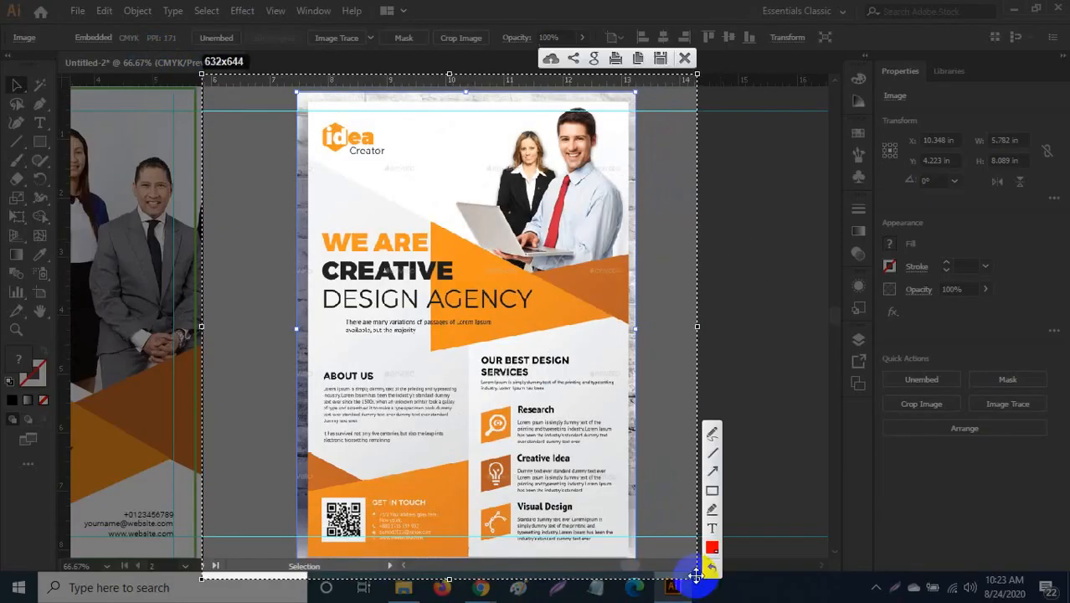
{"action": "left_click", "coordinate": [712, 490]}
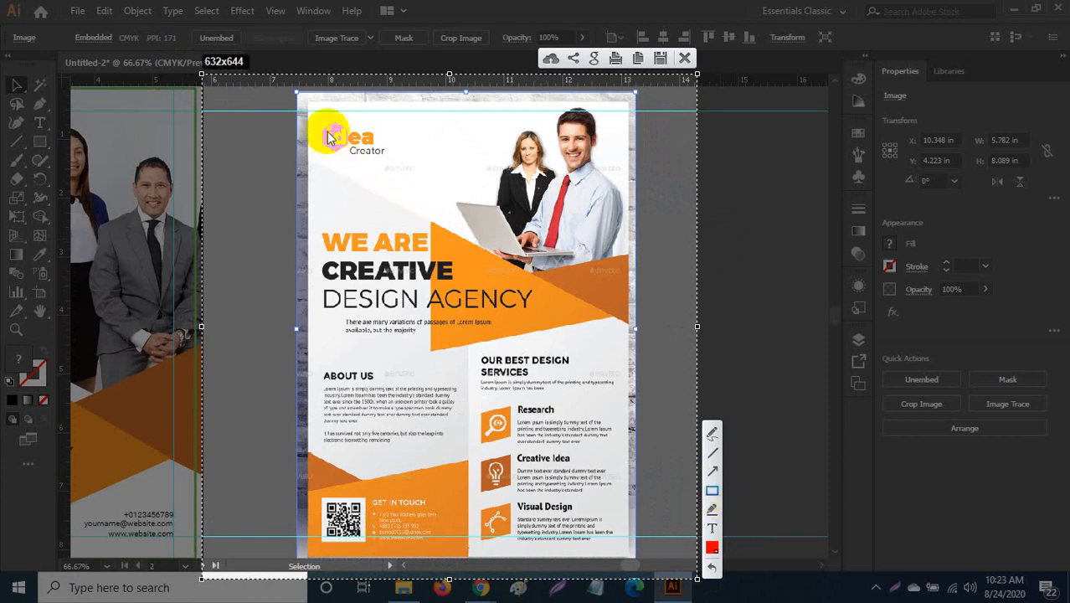
{"action": "mouse_move", "coordinate": [309, 103]}
{"action": "left_mouse_down"}
{"action": "mouse_move", "coordinate": [485, 342]}
{"action": "mouse_move", "coordinate": [630, 341]}
{"action": "left_mouse_up"}
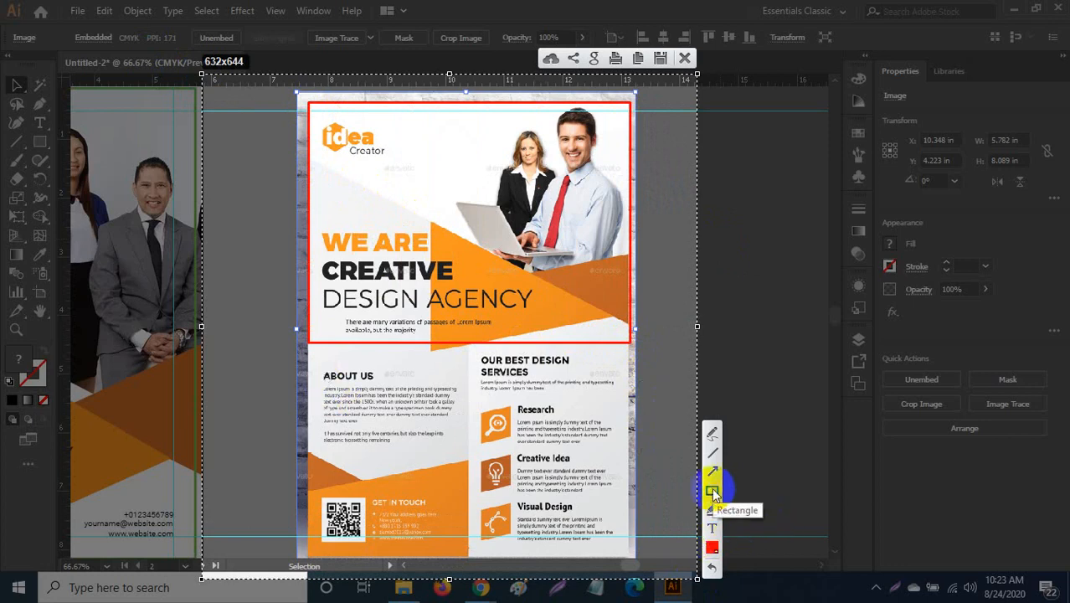
Step: Set the annotation colour to bright green and outline the flyer's About Us section with a rectangle
{"action": "left_click", "coordinate": [712, 548]}
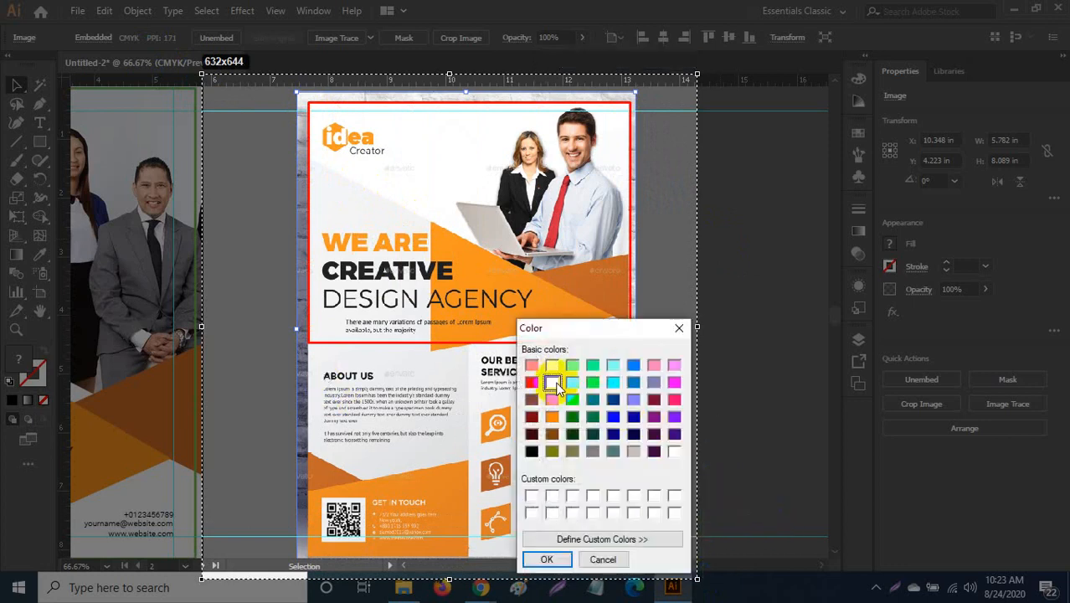
{"action": "left_click", "coordinate": [572, 383]}
{"action": "left_click", "coordinate": [546, 559]}
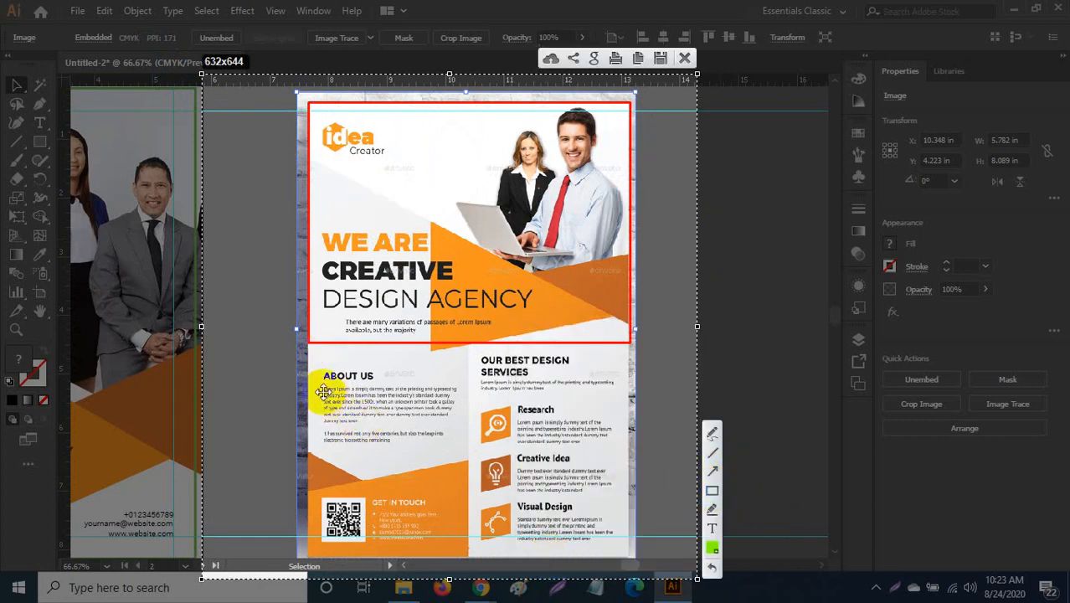
{"action": "left_click", "coordinate": [711, 489]}
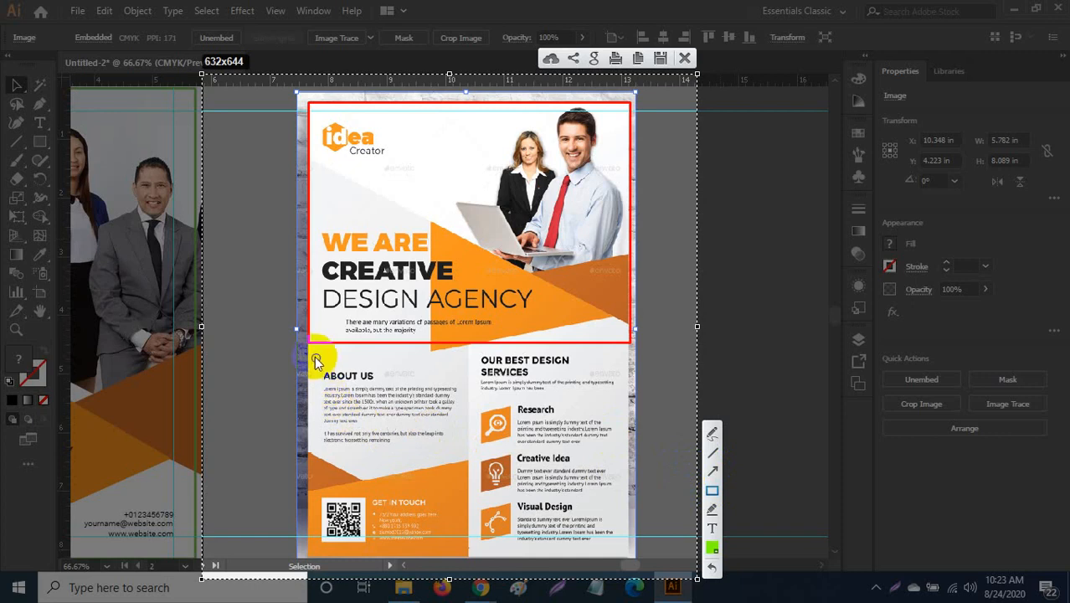
{"action": "mouse_move", "coordinate": [310, 356]}
{"action": "left_mouse_down"}
{"action": "mouse_move", "coordinate": [439, 446]}
{"action": "mouse_move", "coordinate": [473, 456]}
{"action": "left_mouse_up"}
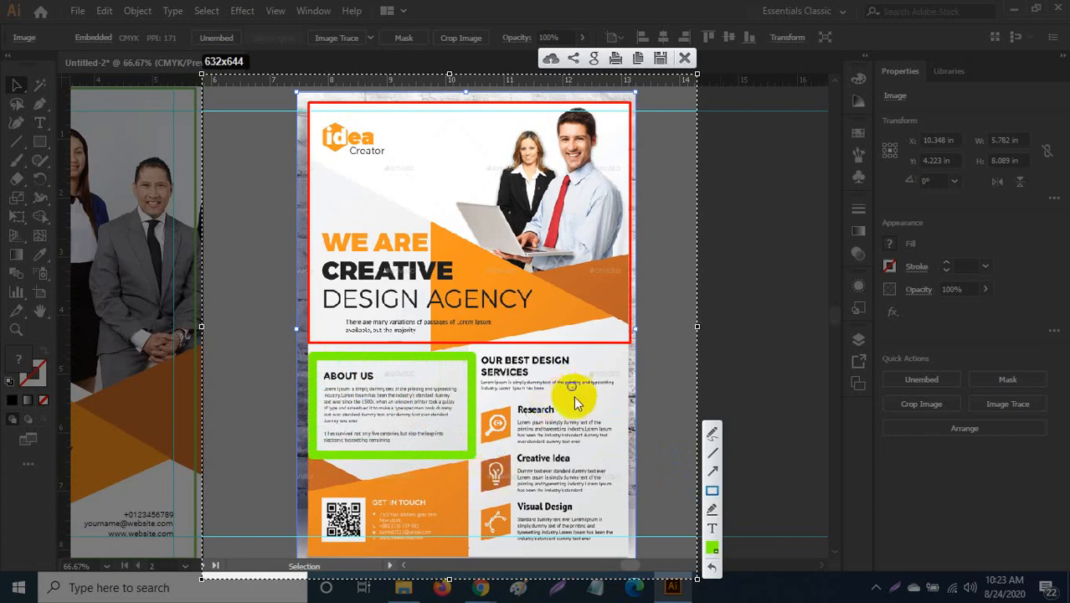
Step: Outline the flyer's Our Best Design Services and Get In Touch sections with bright pink rectangles, and close the screen capture
{"action": "left_click", "coordinate": [712, 548]}
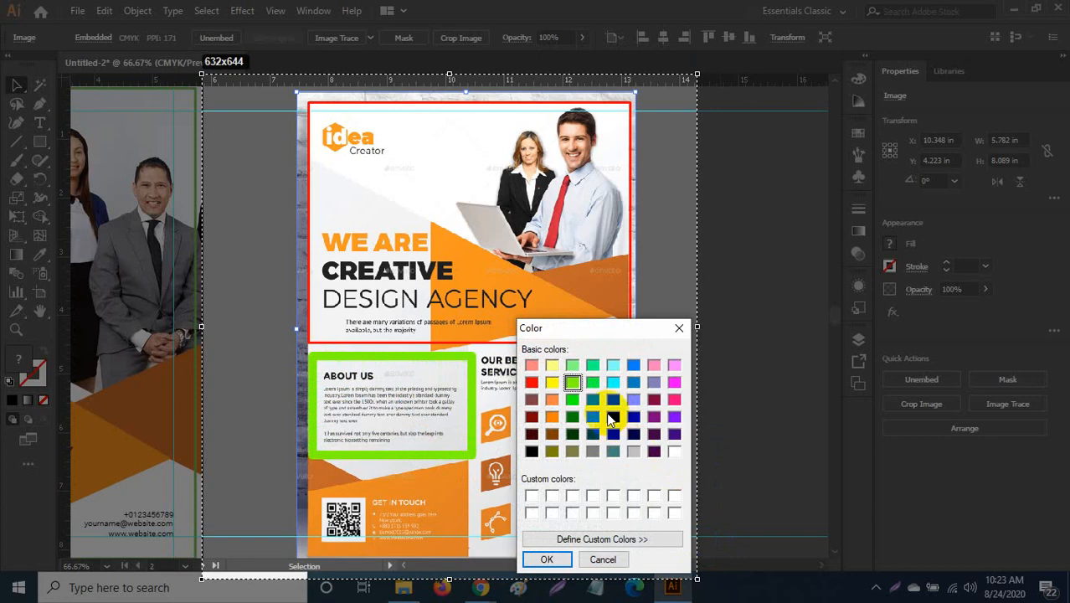
{"action": "left_click", "coordinate": [675, 399]}
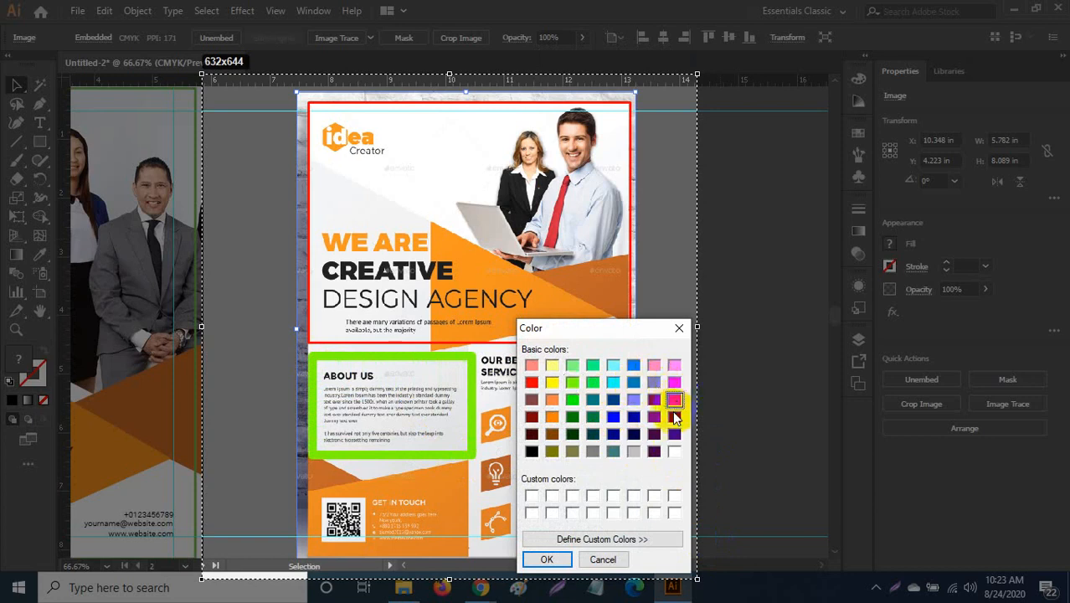
{"action": "left_click", "coordinate": [550, 559]}
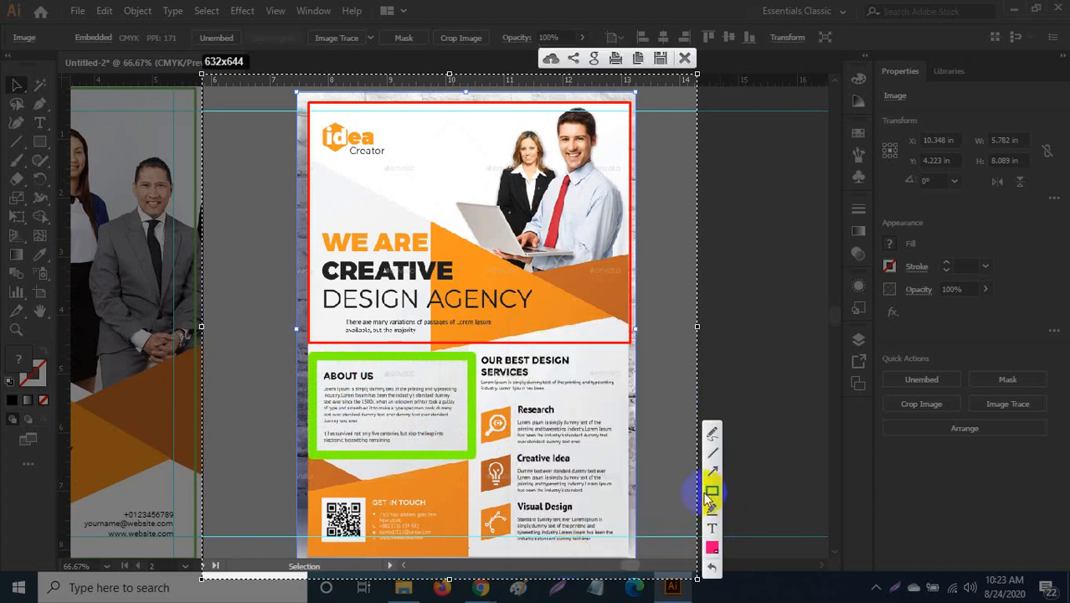
{"action": "left_click", "coordinate": [709, 493]}
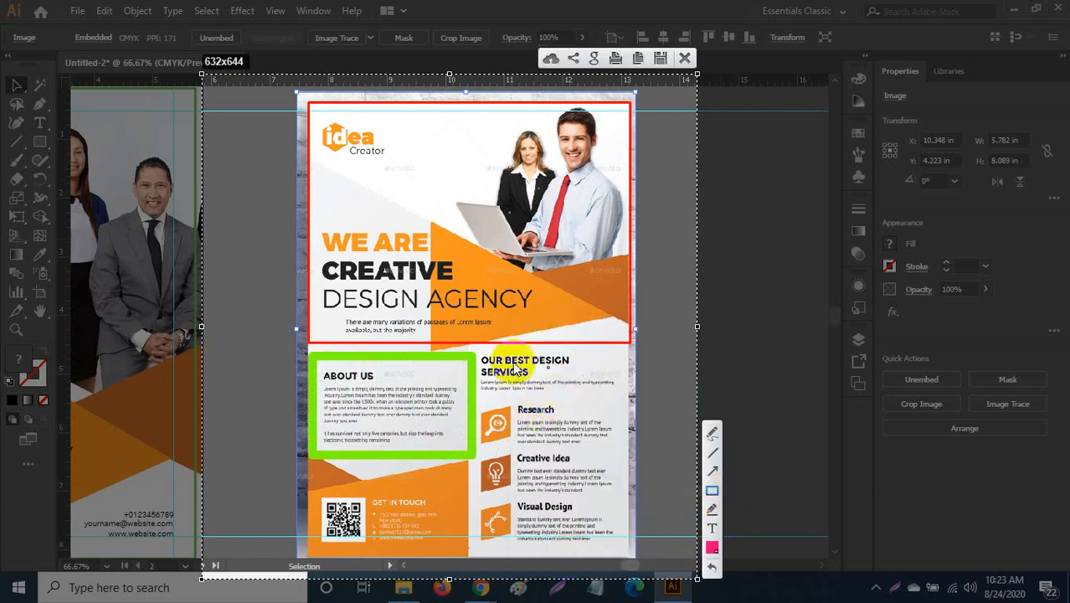
{"action": "mouse_move", "coordinate": [622, 355]}
{"action": "left_mouse_down"}
{"action": "mouse_move", "coordinate": [471, 451]}
{"action": "mouse_move", "coordinate": [476, 553]}
{"action": "left_mouse_up"}
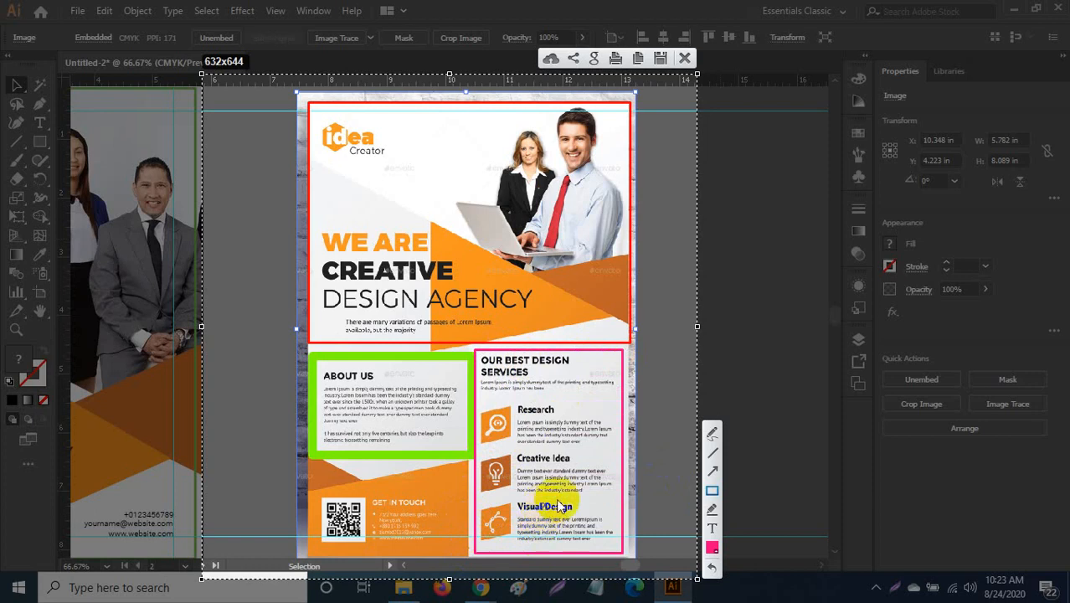
{"action": "mouse_move", "coordinate": [307, 481]}
{"action": "left_mouse_down"}
{"action": "mouse_move", "coordinate": [414, 551]}
{"action": "mouse_move", "coordinate": [453, 555]}
{"action": "left_mouse_up"}
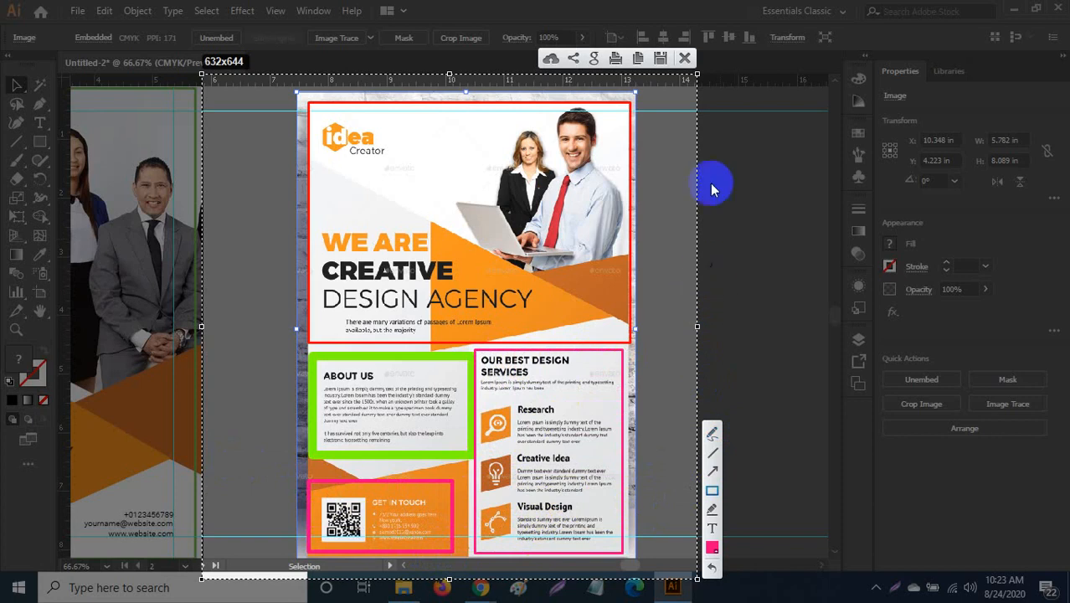
{"action": "left_click", "coordinate": [685, 59]}
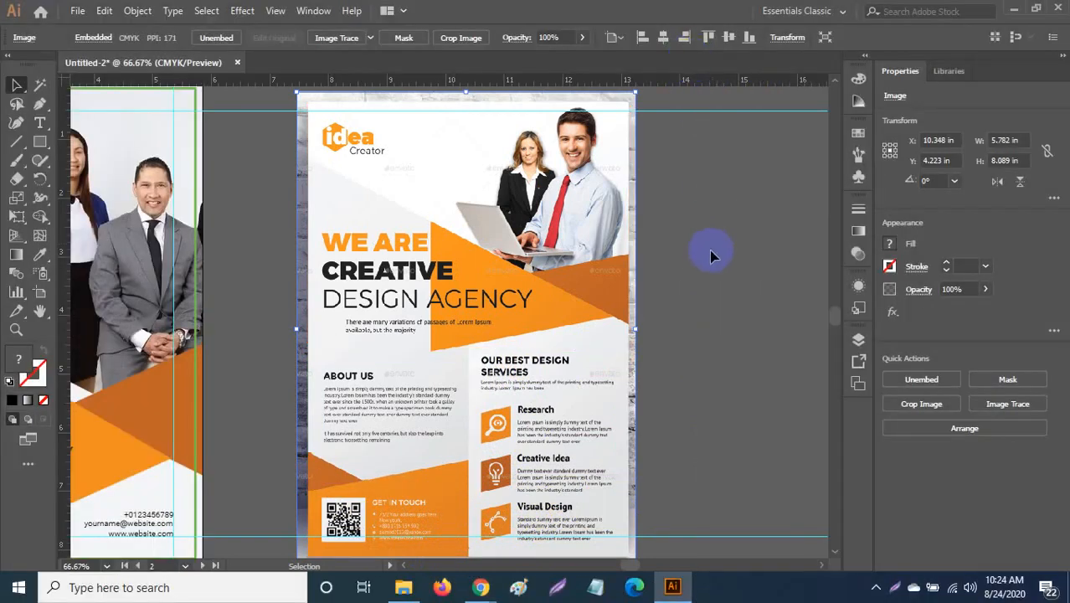
Step: Deselect the reference flyer and compare its lower sections with the matching areas of the front cover
{"action": "left_click_drag", "start_coordinate": [353, 319], "coordinate": [561, 210]}
{"action": "left_click_drag", "start_coordinate": [516, 269], "coordinate": [750, 384]}
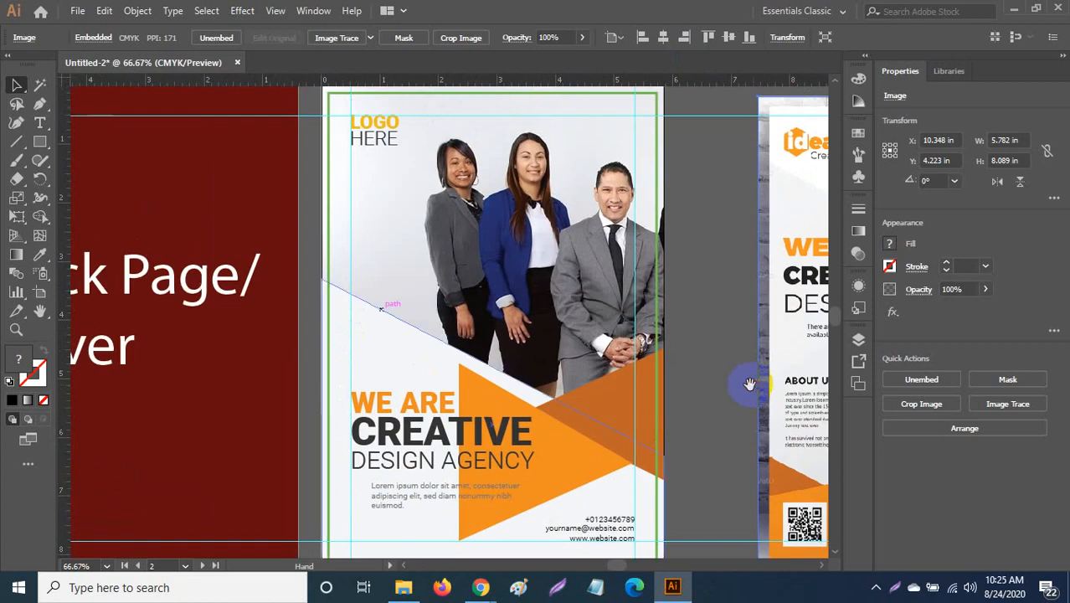
{"action": "left_click_drag", "start_coordinate": [636, 312], "coordinate": [578, 268]}
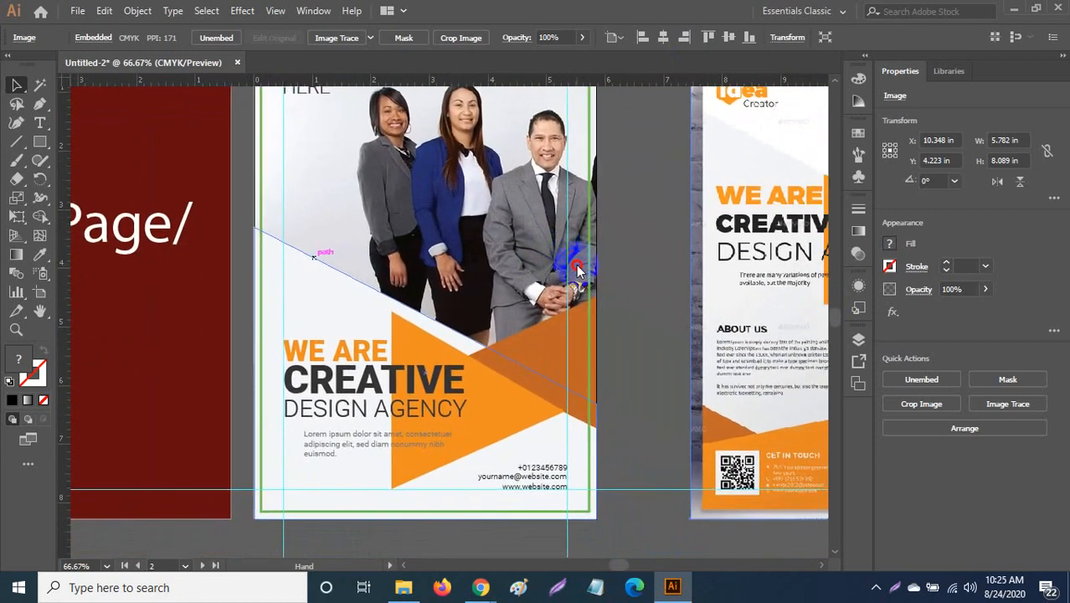
{"action": "left_click_drag", "start_coordinate": [630, 322], "coordinate": [536, 213]}
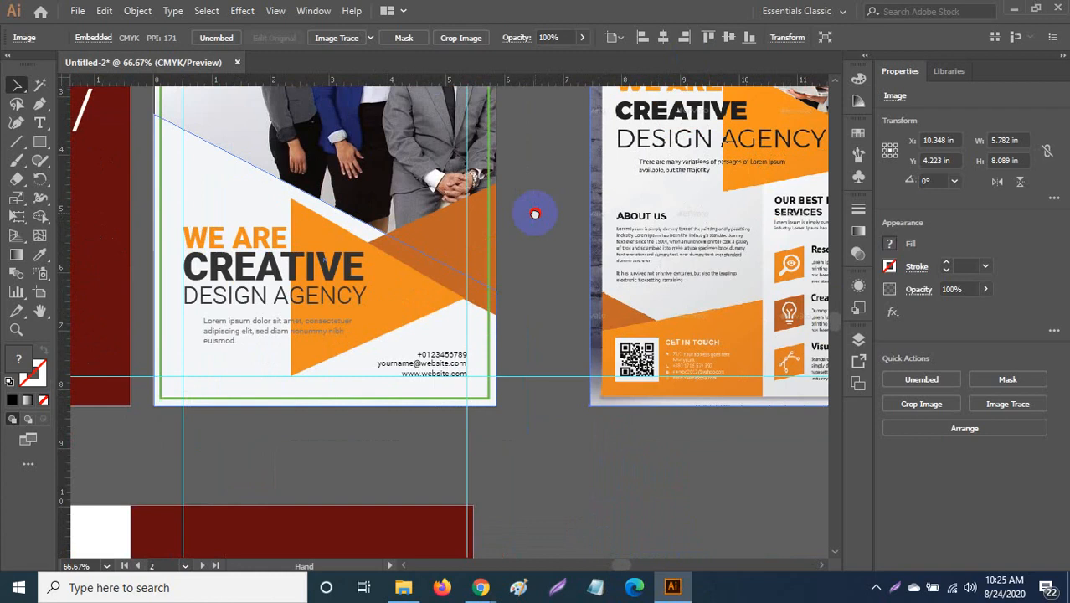
{"action": "left_click_drag", "start_coordinate": [537, 274], "coordinate": [482, 247]}
{"action": "left_click", "coordinate": [482, 248]}
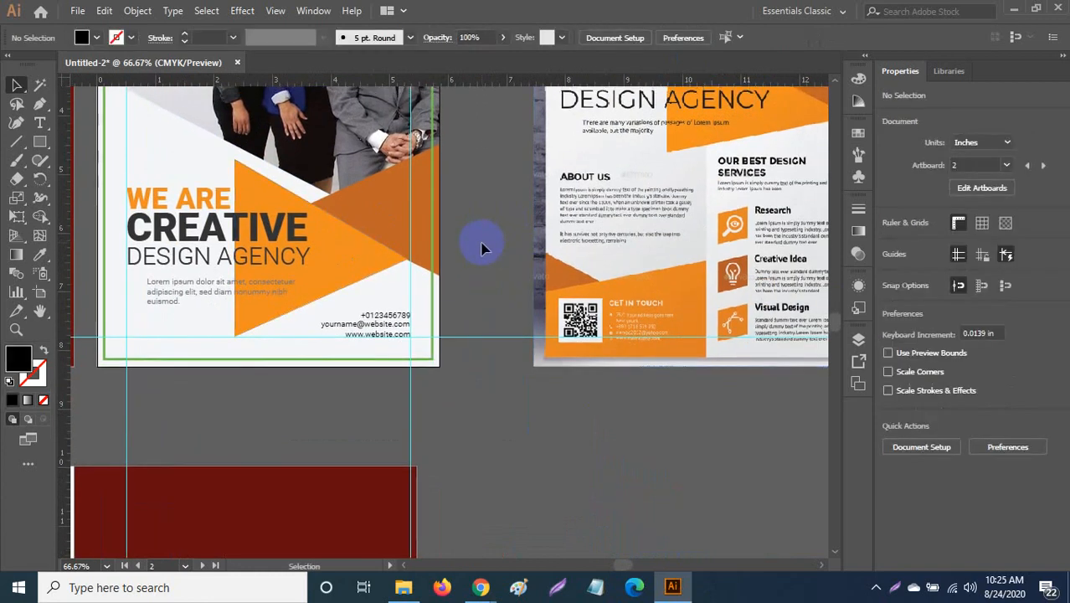
{"action": "scroll", "coordinate": [481, 248], "scroll_direction": "up", "scroll_amount": 5}
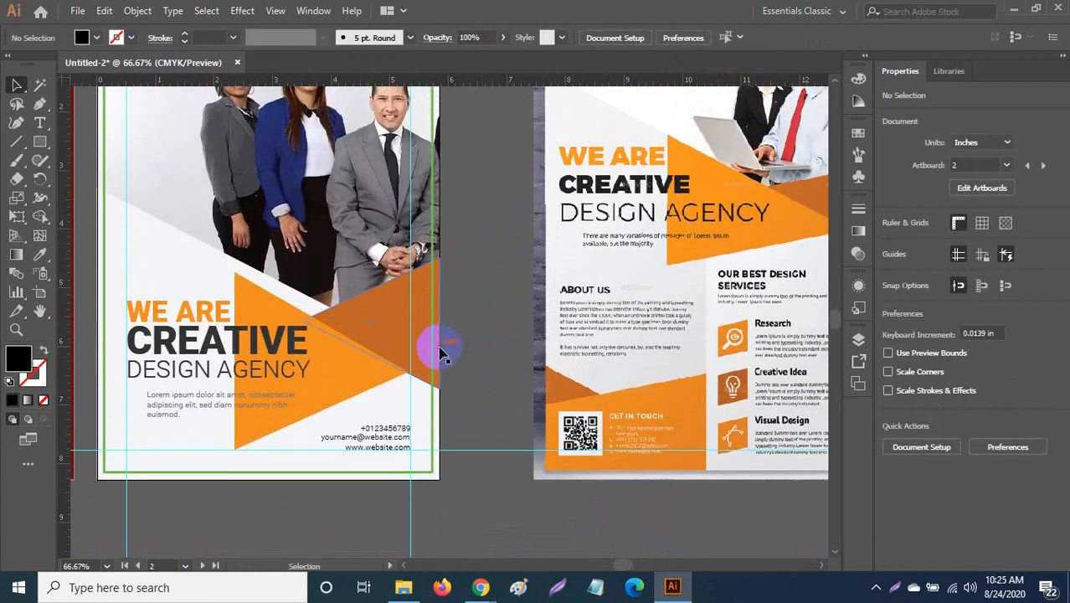
{"action": "scroll", "coordinate": [536, 323], "scroll_direction": "up", "scroll_amount": 1}
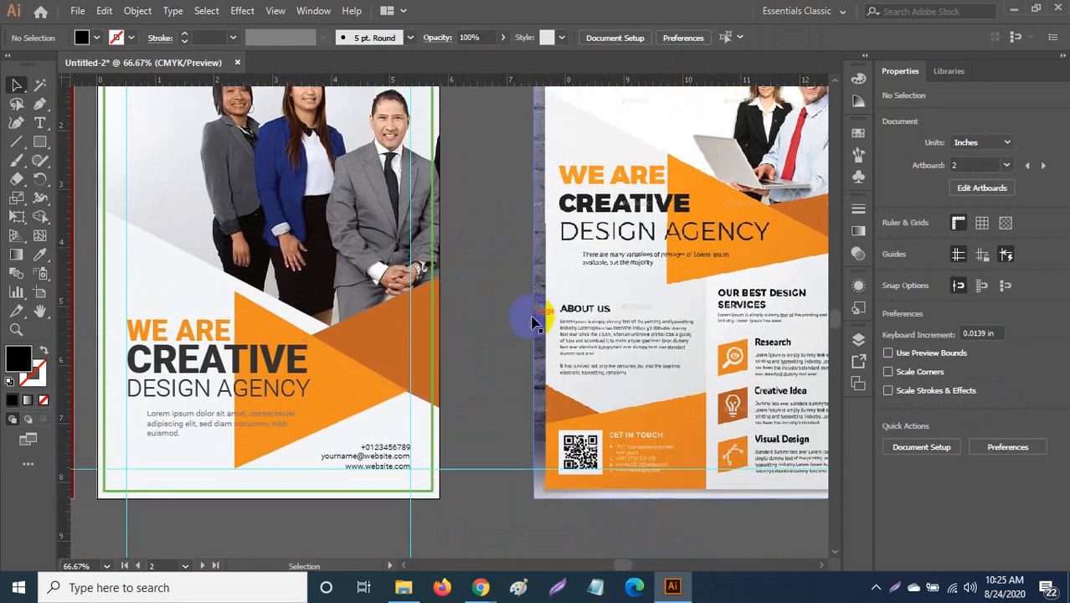
{"action": "scroll", "coordinate": [536, 323], "scroll_direction": "down", "scroll_amount": 2}
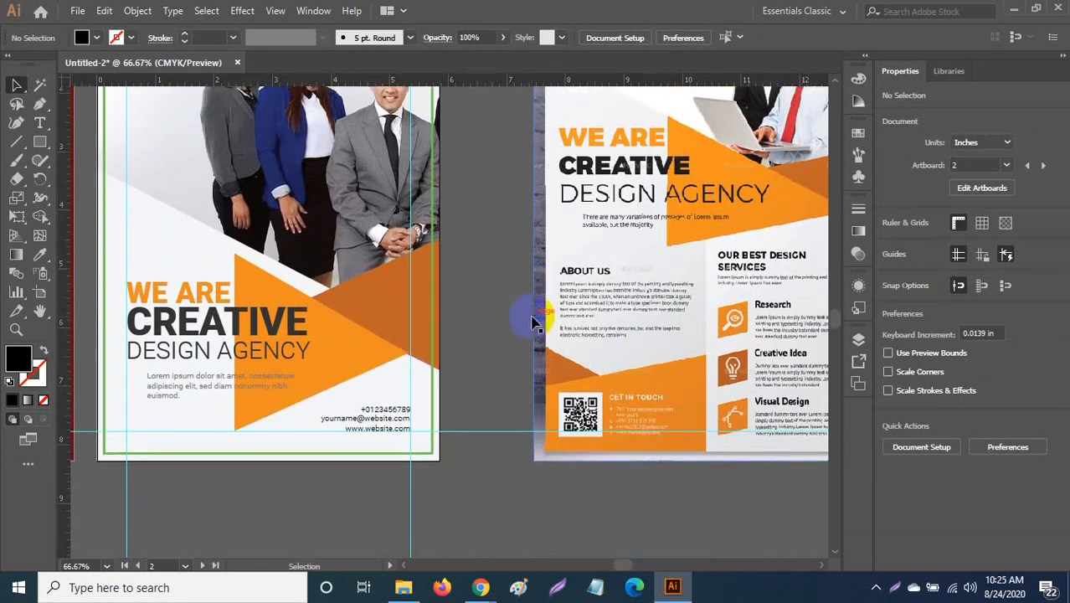
{"action": "scroll", "coordinate": [536, 323], "scroll_direction": "up", "scroll_amount": 4}
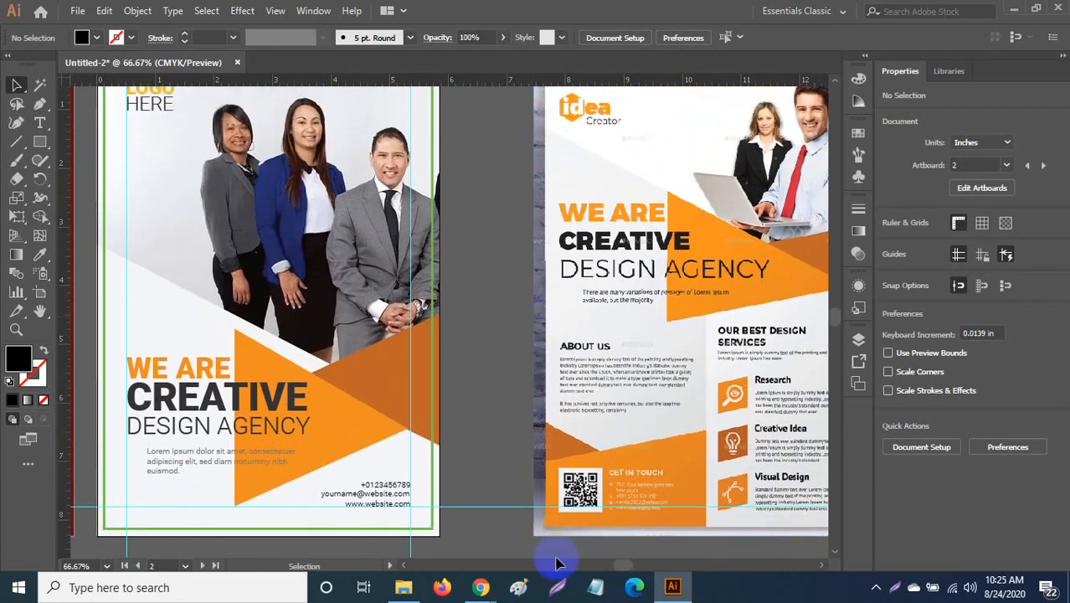
Step: Switch to the Google Meet call in the browser, close its meeting details, and return to Illustrator
{"action": "mouse_move", "coordinate": [479, 591]}
{"action": "left_click", "coordinate": [413, 517]}
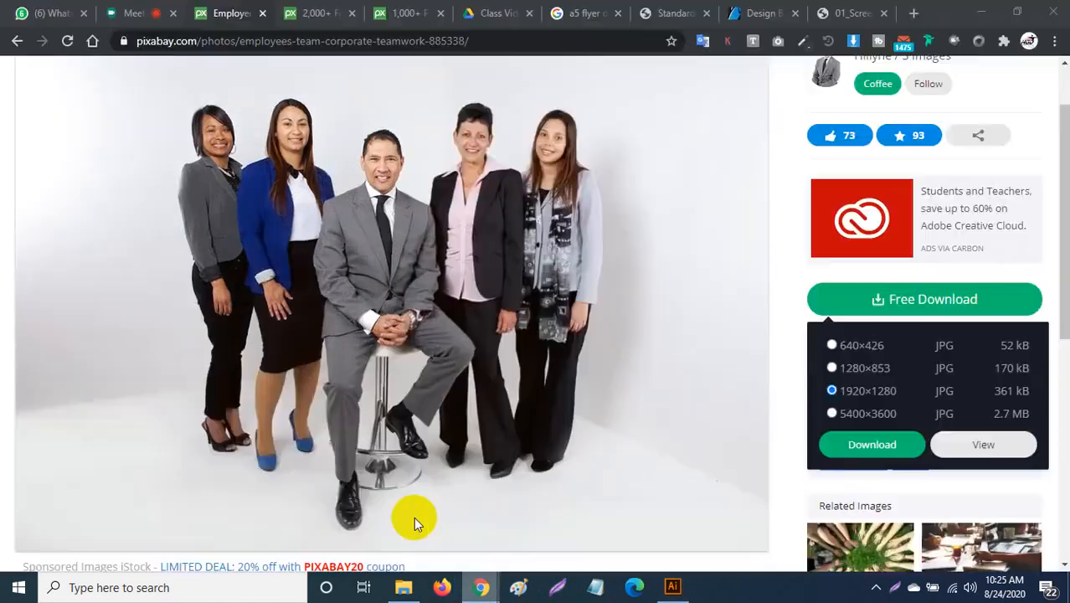
{"action": "left_click", "coordinate": [111, 10]}
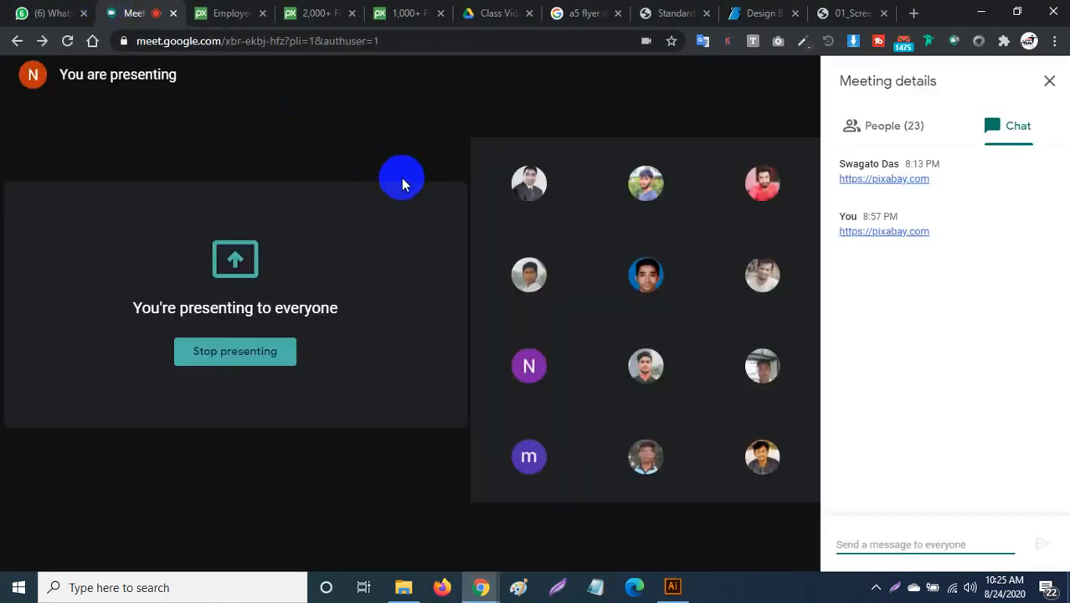
{"action": "left_click", "coordinate": [1049, 84]}
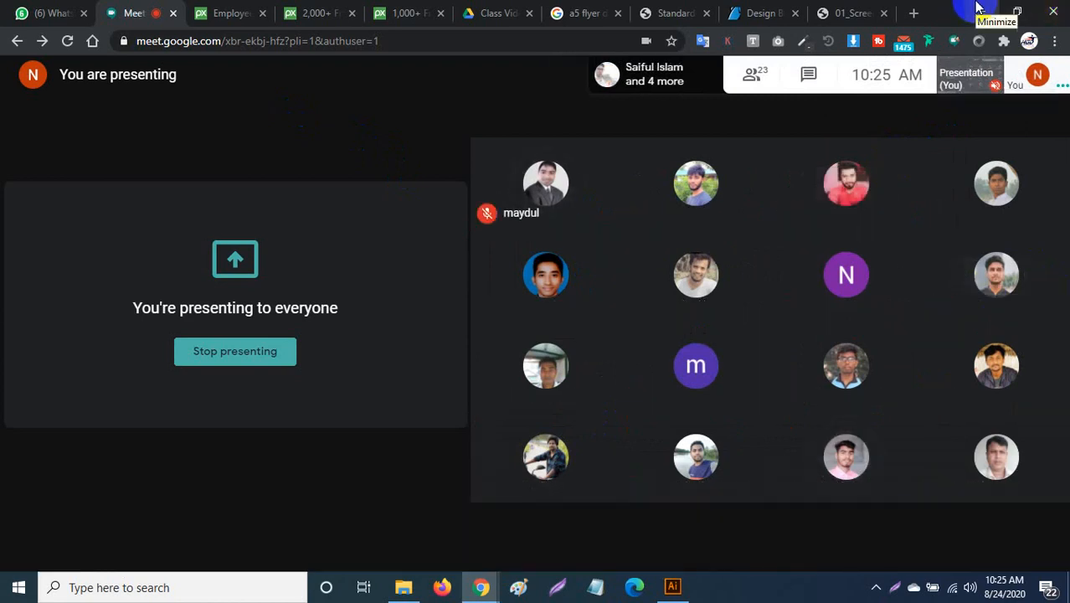
{"action": "left_click", "coordinate": [978, 9]}
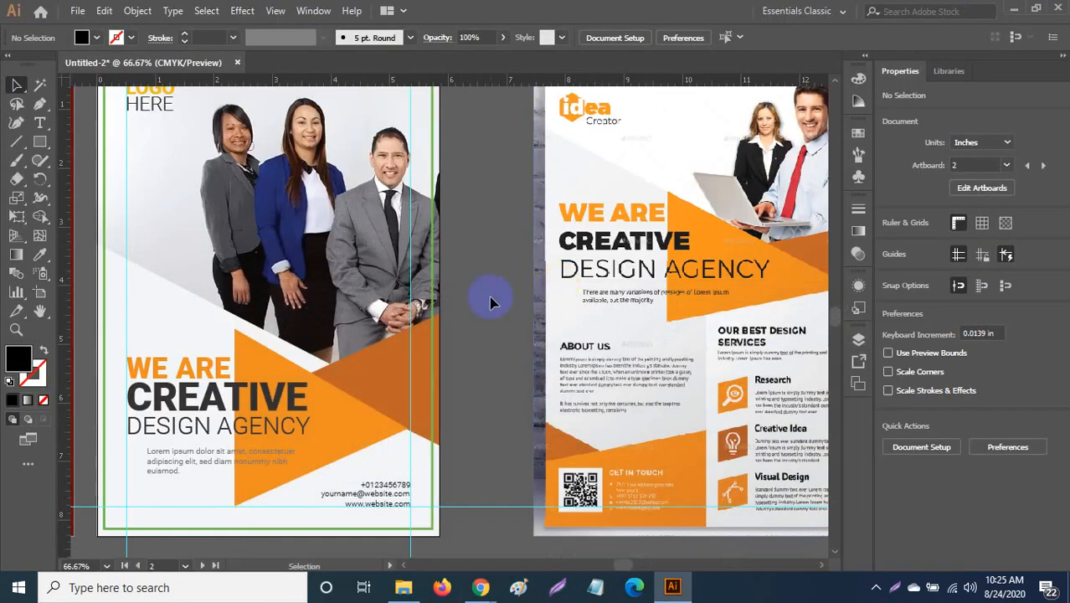
Step: Examine the blank Inside Page 1 and Inside Page 2 layouts and return to the front cover
{"action": "key", "text": "space"}
{"action": "left_click_drag", "start_coordinate": [485, 298], "coordinate": [74, 250]}
{"action": "left_click_drag", "start_coordinate": [389, 270], "coordinate": [248, 134]}
{"action": "left_click_drag", "start_coordinate": [346, 164], "coordinate": [548, 4]}
{"action": "left_click_drag", "start_coordinate": [346, 265], "coordinate": [599, 135]}
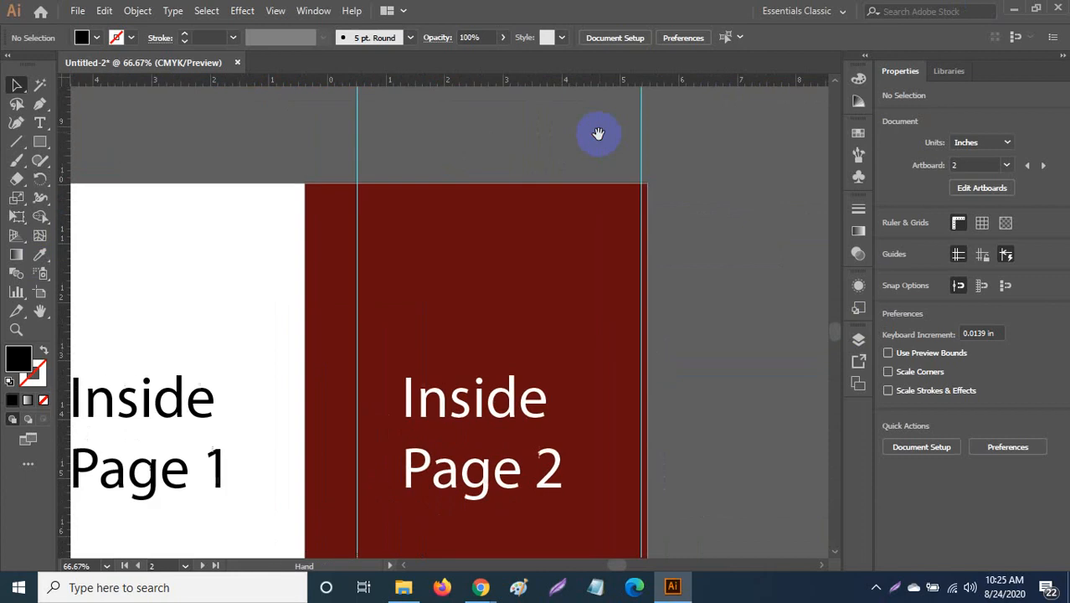
{"action": "left_click_drag", "start_coordinate": [521, 180], "coordinate": [351, 433]}
{"action": "left_click_drag", "start_coordinate": [453, 492], "coordinate": [550, 416]}
{"action": "left_click_drag", "start_coordinate": [377, 274], "coordinate": [390, 414]}
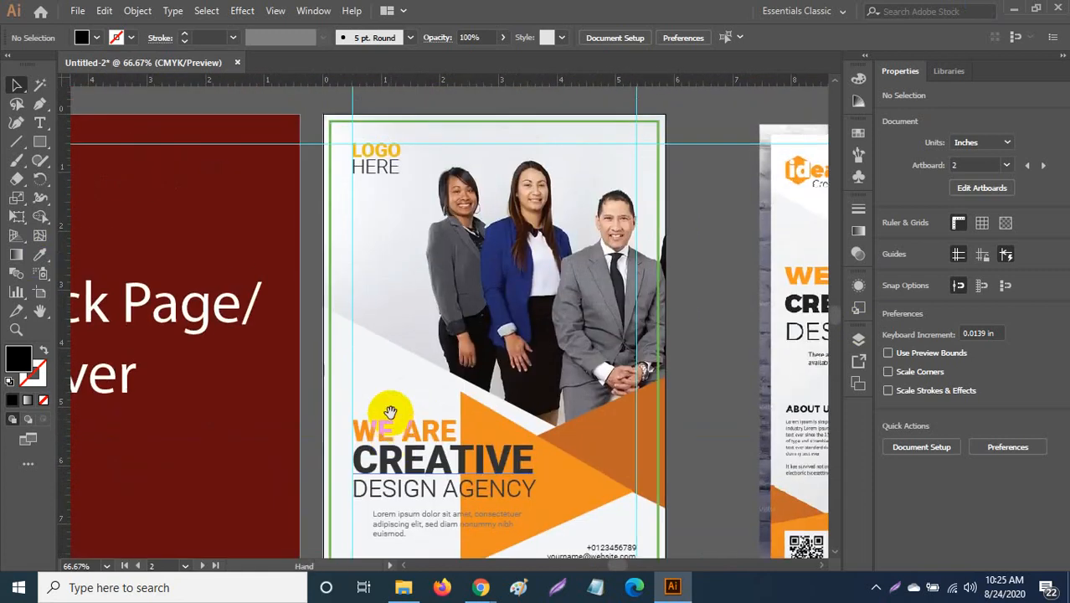
Step: Recolour the front cover's lower background shape with the light grey sampled from the reference flyer
{"action": "left_click", "coordinate": [392, 379]}
{"action": "left_click_drag", "start_coordinate": [624, 470], "coordinate": [425, 316]}
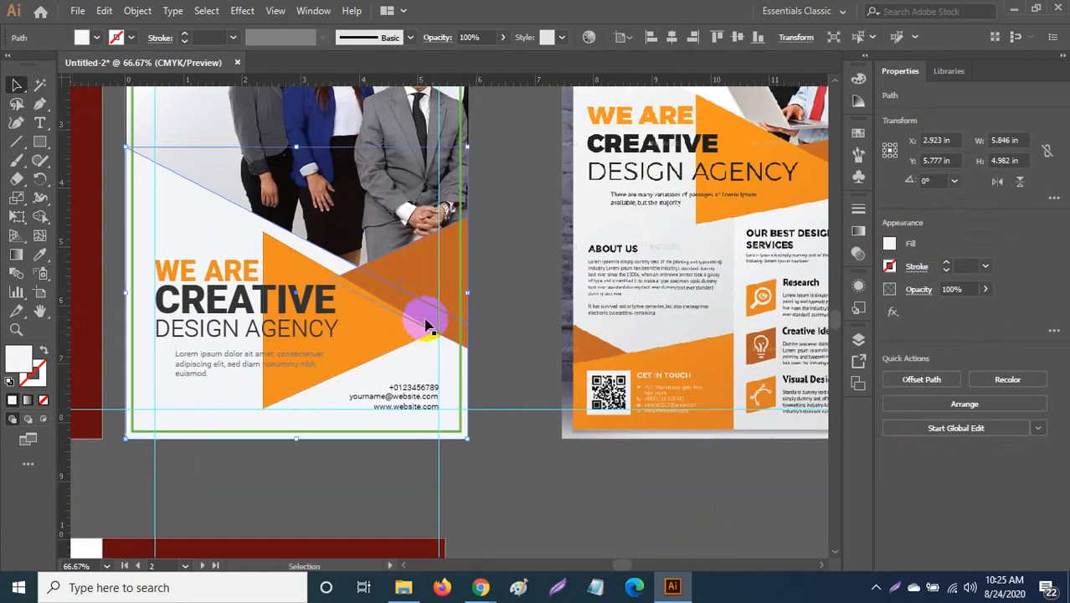
{"action": "left_click", "coordinate": [42, 258]}
{"action": "left_click", "coordinate": [679, 334]}
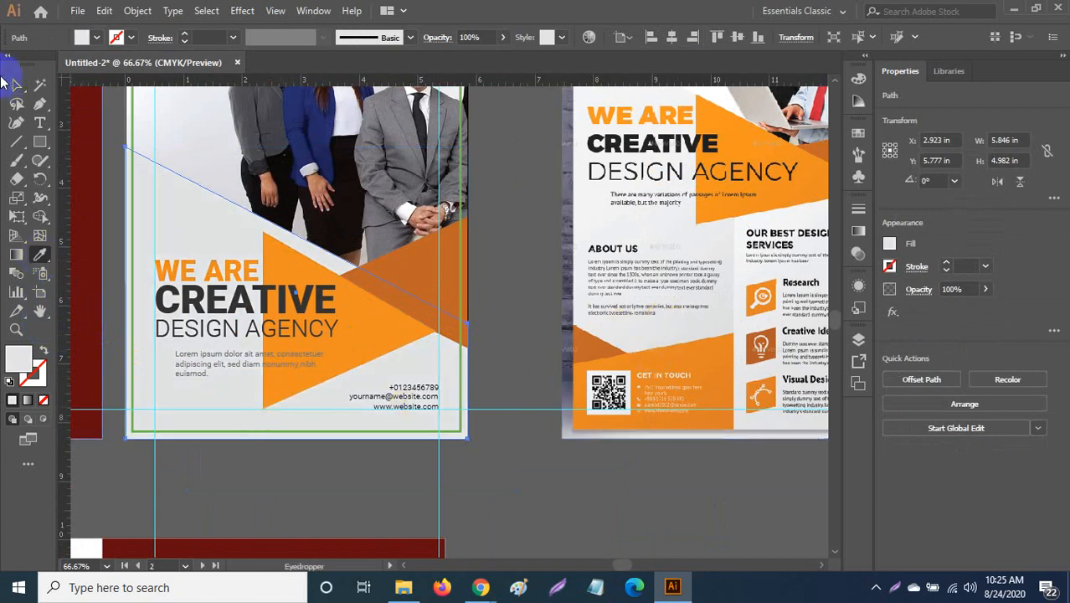
{"action": "left_click", "coordinate": [12, 84]}
Step: Draw a rectangle about 2.78 in wide and 2.69 in high in the front cover's lower-right corner
{"action": "left_click", "coordinate": [41, 142]}
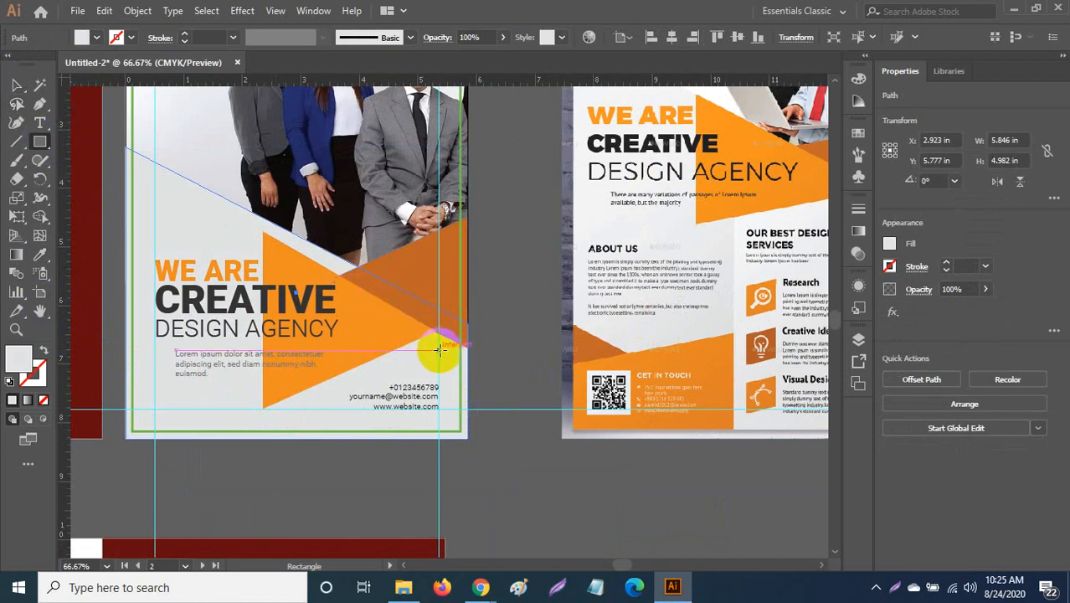
{"action": "left_click_drag", "start_coordinate": [458, 317], "coordinate": [305, 438]}
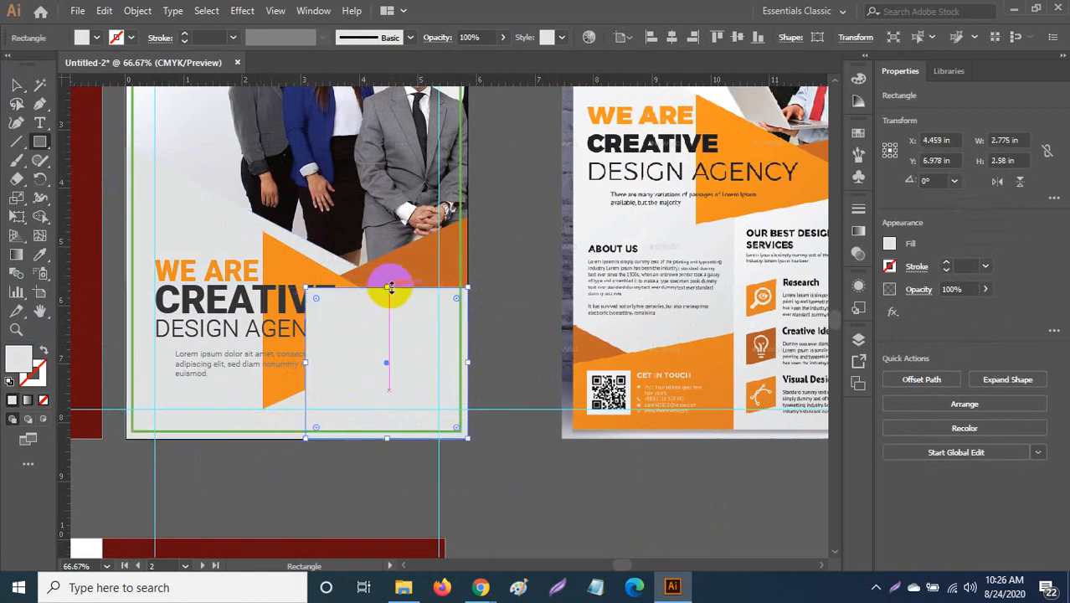
{"action": "mouse_move", "coordinate": [386, 288]}
{"action": "left_mouse_down"}
{"action": "mouse_move", "coordinate": [383, 271]}
{"action": "mouse_move", "coordinate": [382, 283]}
{"action": "left_mouse_up"}
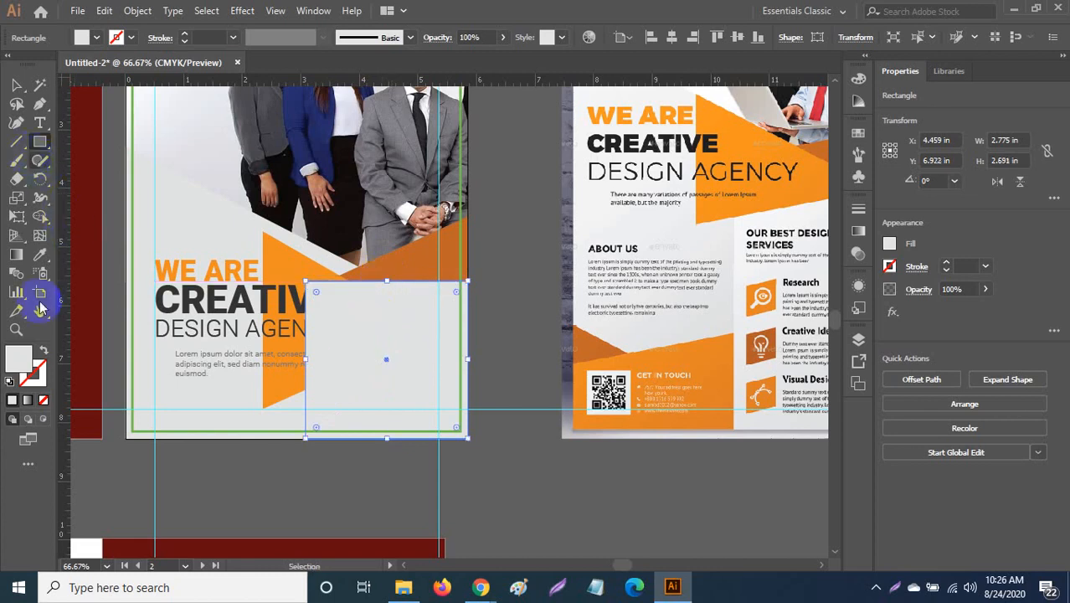
Step: Change the new corner rectangle's fill colour to white
{"action": "left_click", "coordinate": [28, 352]}
{"action": "double_click", "coordinate": [27, 353]}
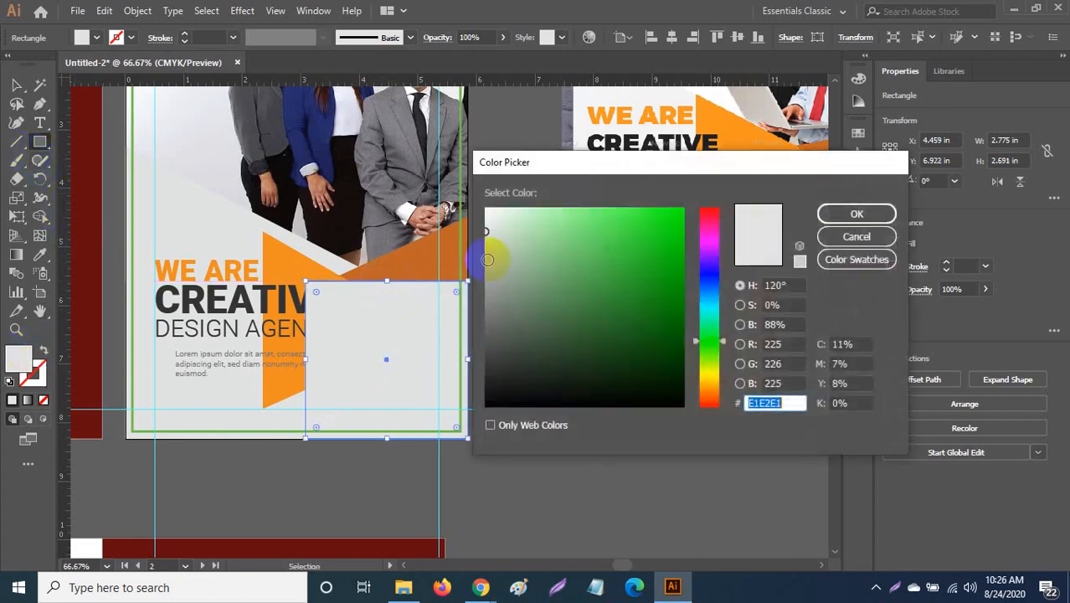
{"action": "left_click_drag", "start_coordinate": [502, 235], "coordinate": [479, 200]}
{"action": "left_click", "coordinate": [856, 214]}
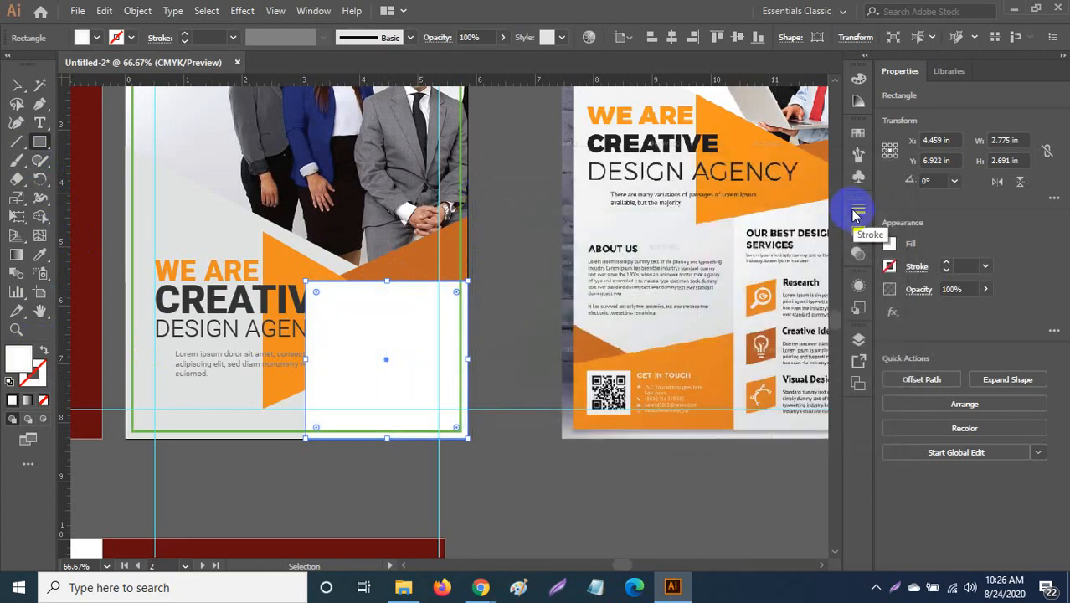
Step: Send the white rectangle behind the orange triangles and text but above the grey background shape, and deselect it
{"action": "key", "text": "ctrl+shift+bracketleft"}
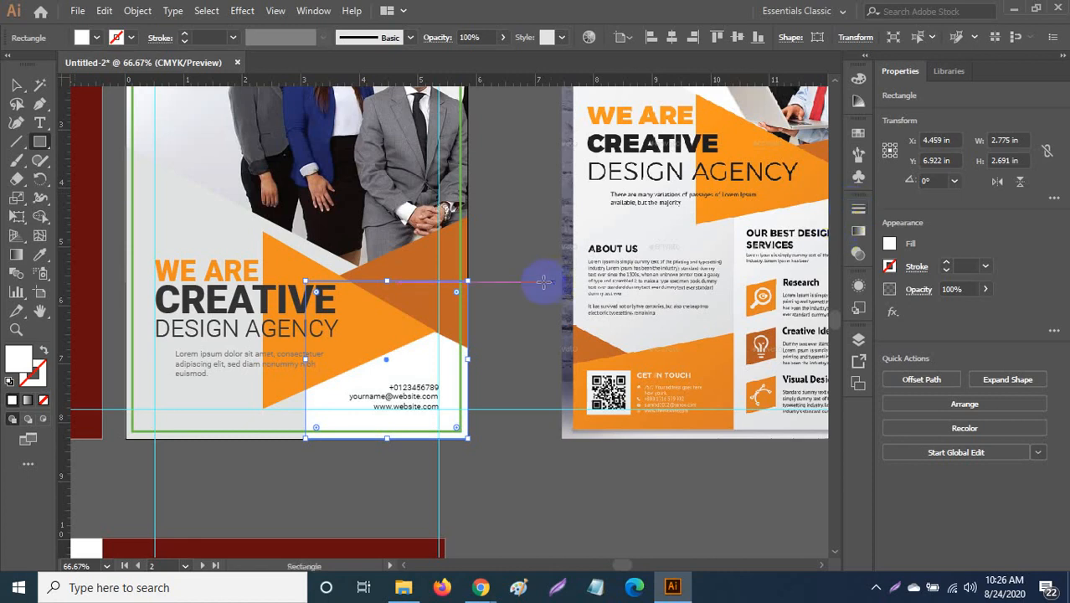
{"action": "left_click", "coordinate": [15, 84]}
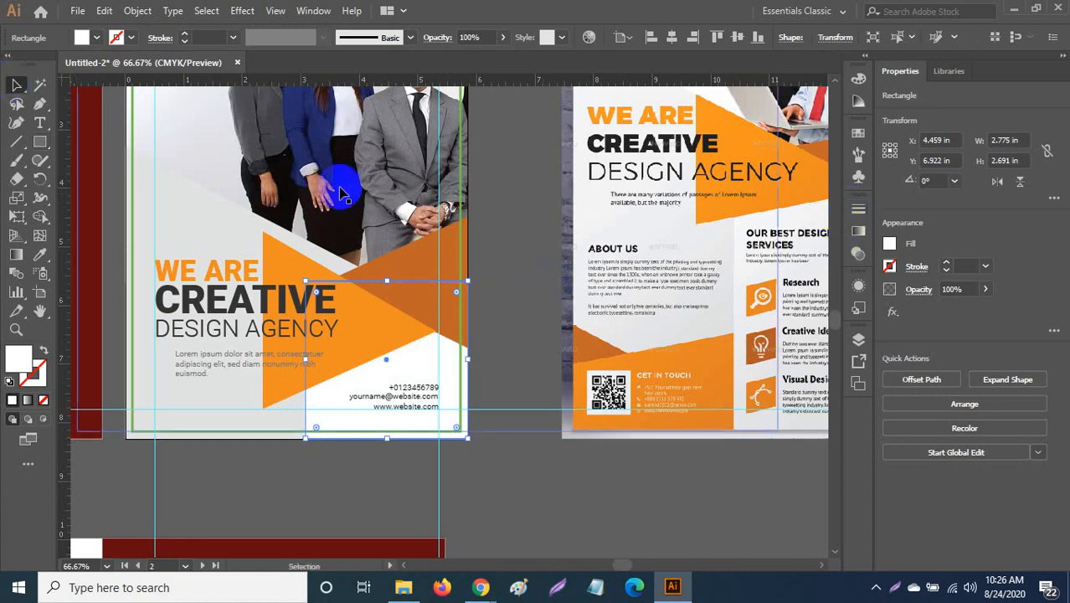
{"action": "left_click", "coordinate": [520, 222]}
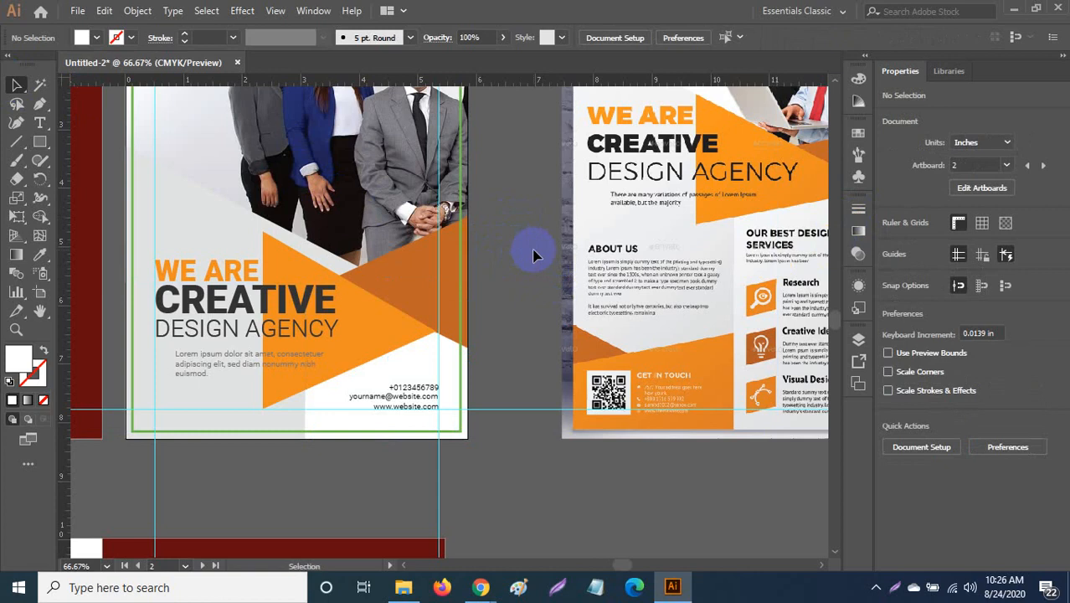
Step: Review the two-tone front cover beside the reference flyer, and examine the space around the inside pages
{"action": "scroll", "coordinate": [536, 255], "scroll_direction": "up", "scroll_amount": 5}
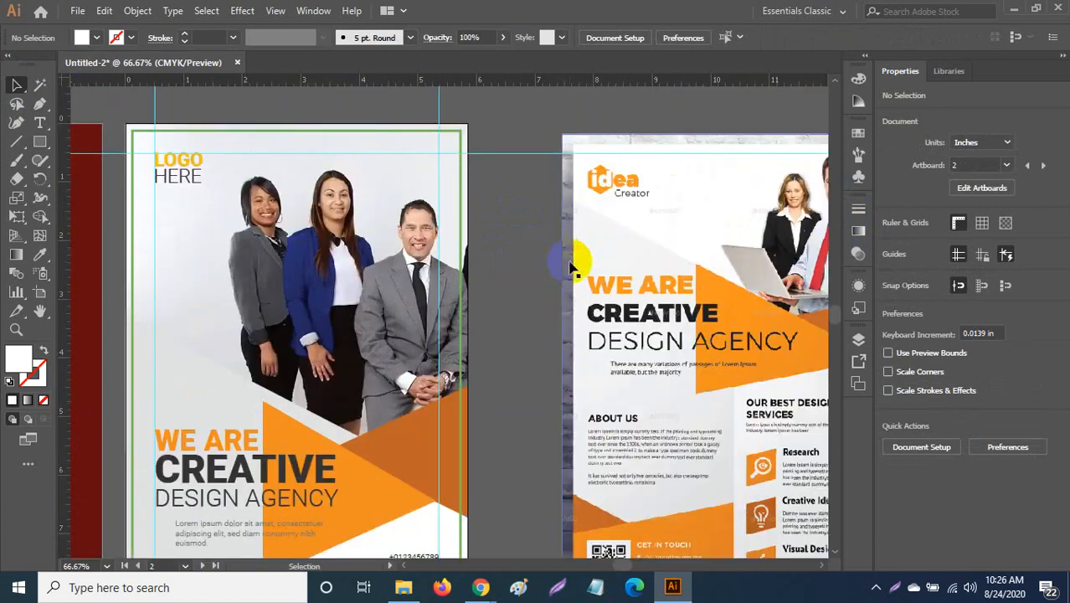
{"action": "scroll", "coordinate": [565, 259], "scroll_direction": "down", "scroll_amount": 6}
{"action": "scroll", "coordinate": [477, 381], "scroll_direction": "down", "scroll_amount": 2}
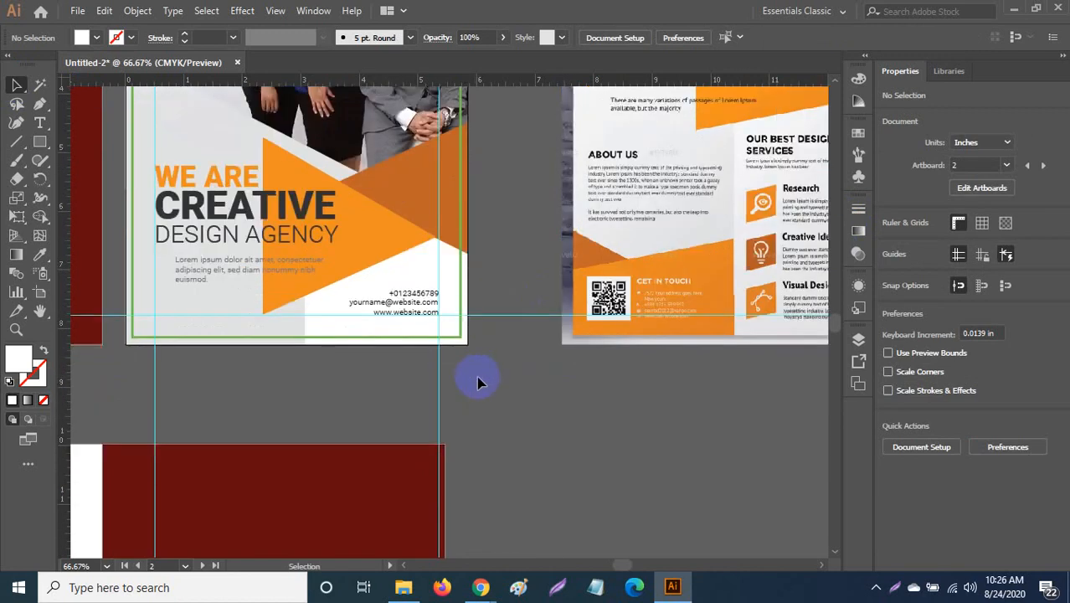
{"action": "key", "text": "space"}
{"action": "left_click_drag", "start_coordinate": [478, 382], "coordinate": [791, 329]}
{"action": "left_click_drag", "start_coordinate": [609, 377], "coordinate": [318, 409]}
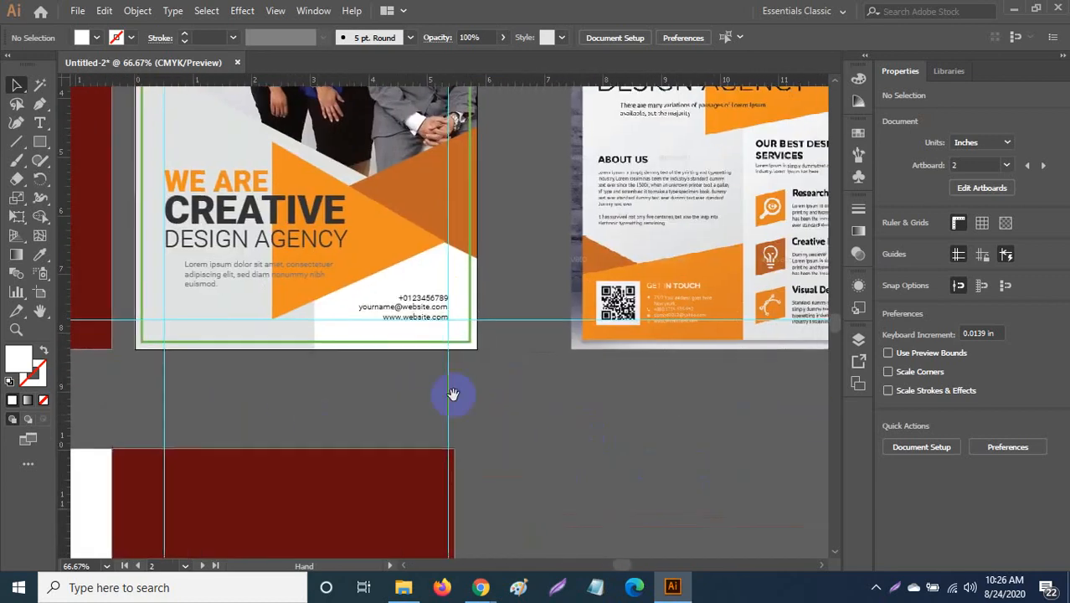
{"action": "left_click_drag", "start_coordinate": [497, 381], "coordinate": [372, 512]}
{"action": "left_click_drag", "start_coordinate": [501, 448], "coordinate": [612, 296]}
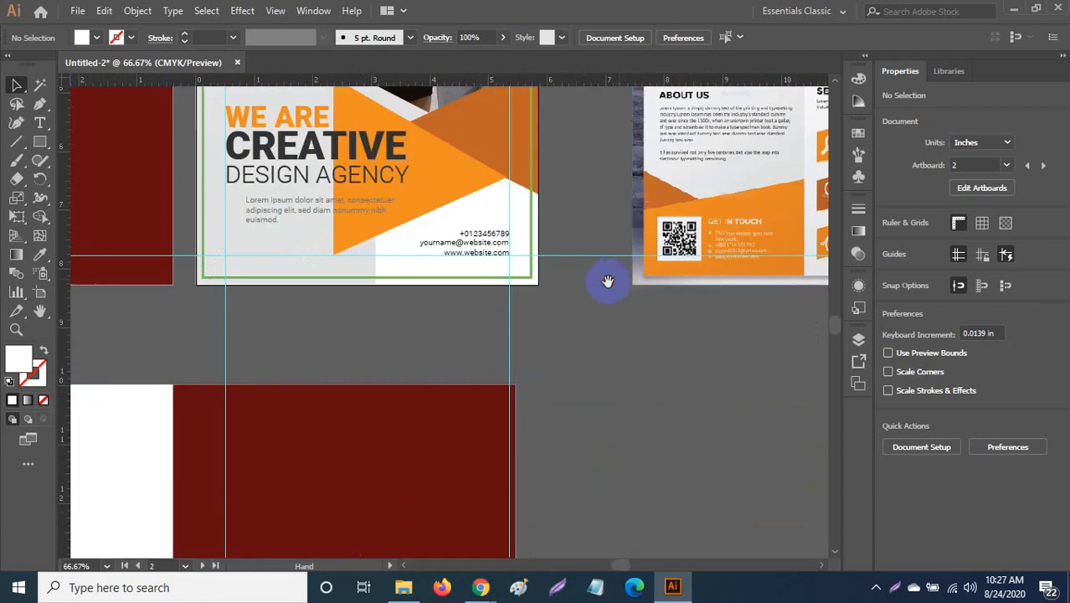
Step: Examine the inside pages and back page placeholder, and compare the front cover with the reference flyer
{"action": "left_click_drag", "start_coordinate": [840, 463], "coordinate": [856, 470]}
{"action": "left_click_drag", "start_coordinate": [683, 434], "coordinate": [609, 199]}
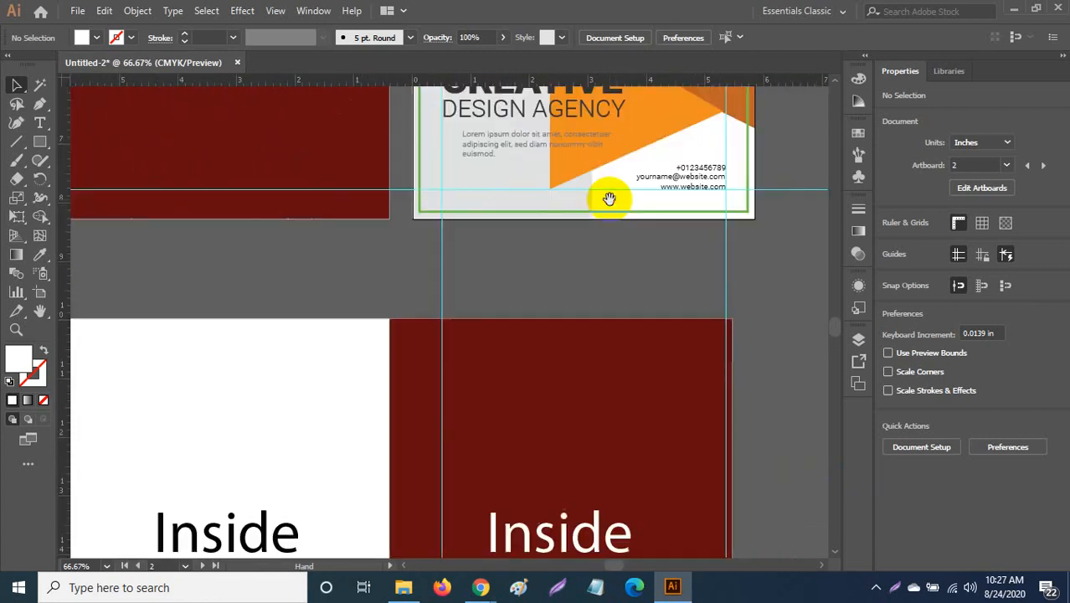
{"action": "left_click_drag", "start_coordinate": [602, 308], "coordinate": [593, 271]}
{"action": "scroll", "coordinate": [593, 271], "scroll_direction": "up", "scroll_amount": 8}
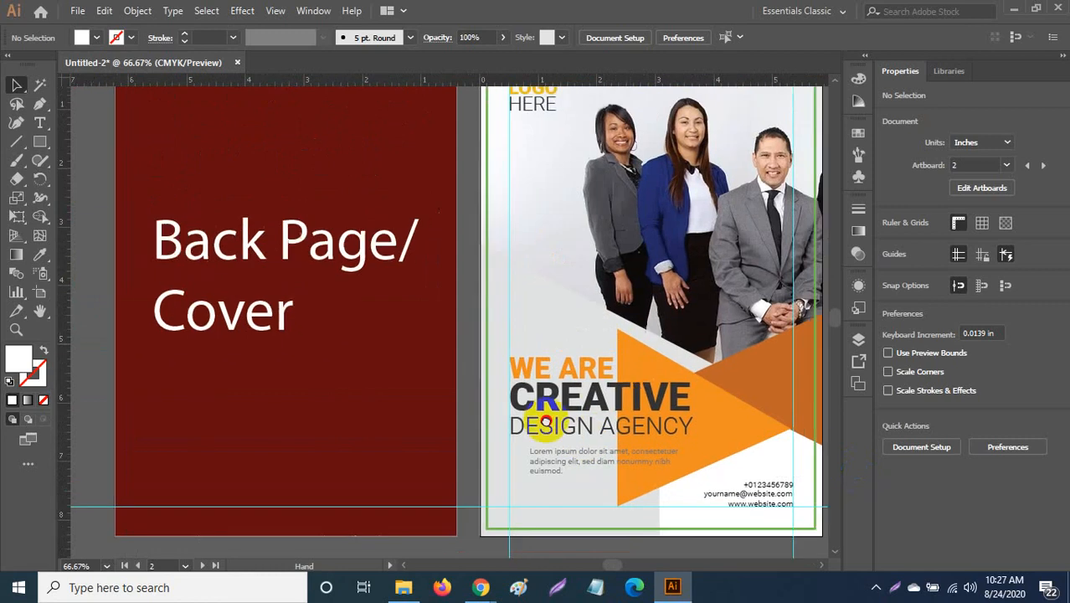
{"action": "scroll", "coordinate": [544, 423], "scroll_direction": "right", "scroll_amount": 3}
{"action": "left_click_drag", "start_coordinate": [448, 335], "coordinate": [444, 353]}
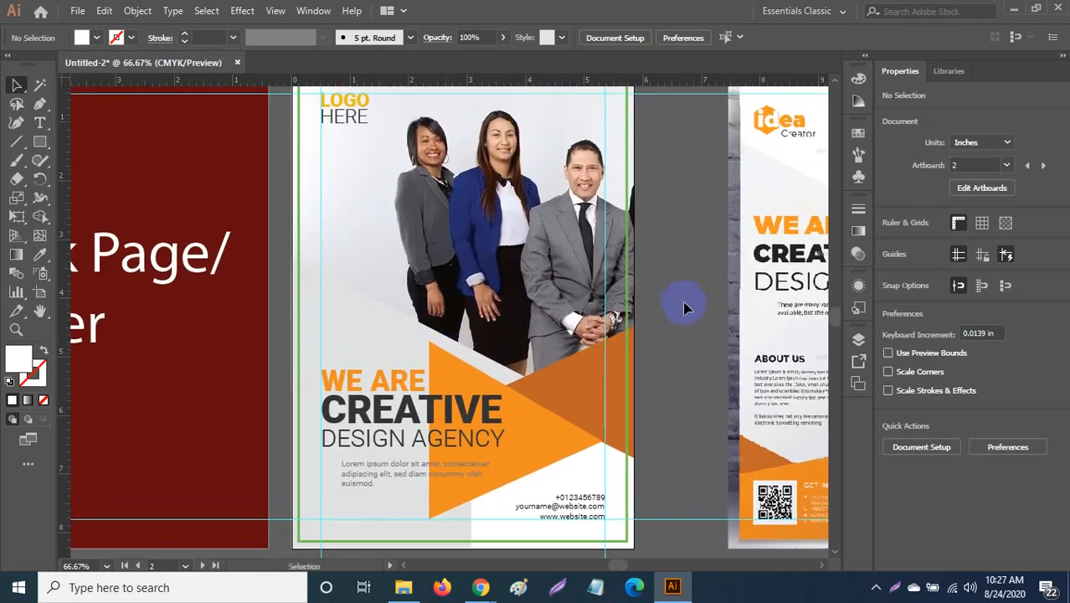
{"action": "key", "text": "ctrl+minus"}
{"action": "key", "text": "ctrl+minus"}
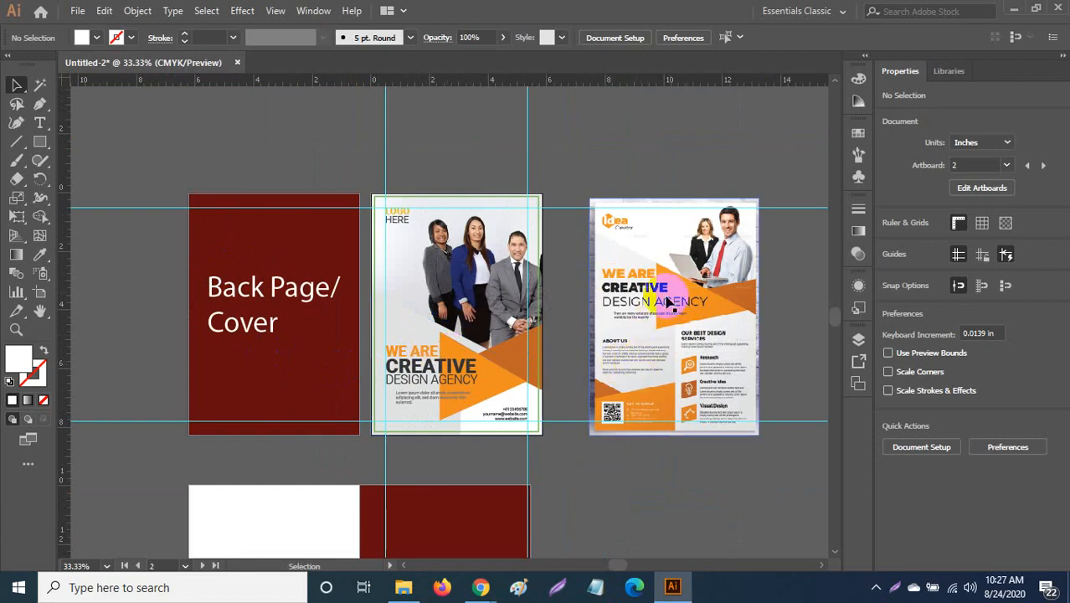
Step: Switch to Chrome and copy the web address of the reference flyer image, 01_Screenshot.jpg
{"action": "mouse_move", "coordinate": [480, 586]}
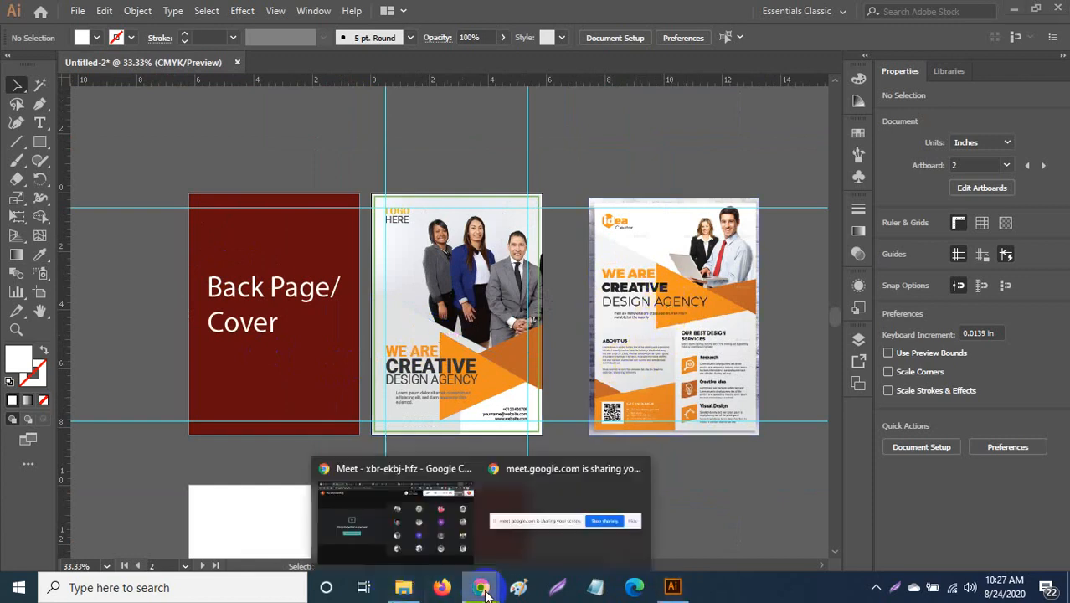
{"action": "left_click", "coordinate": [434, 541]}
{"action": "left_click", "coordinate": [846, 12]}
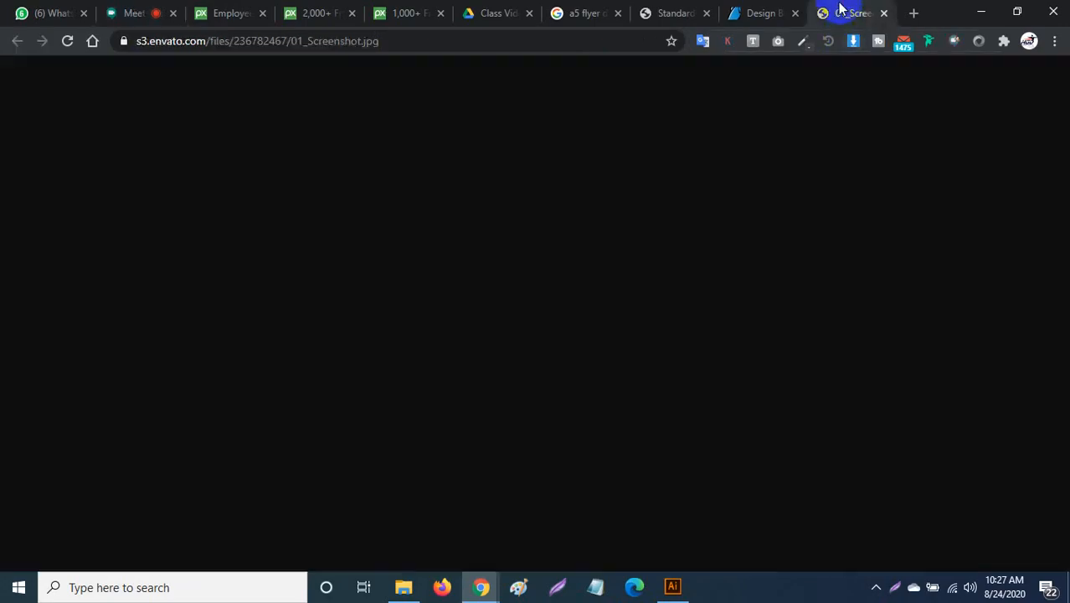
{"action": "left_click", "coordinate": [536, 41]}
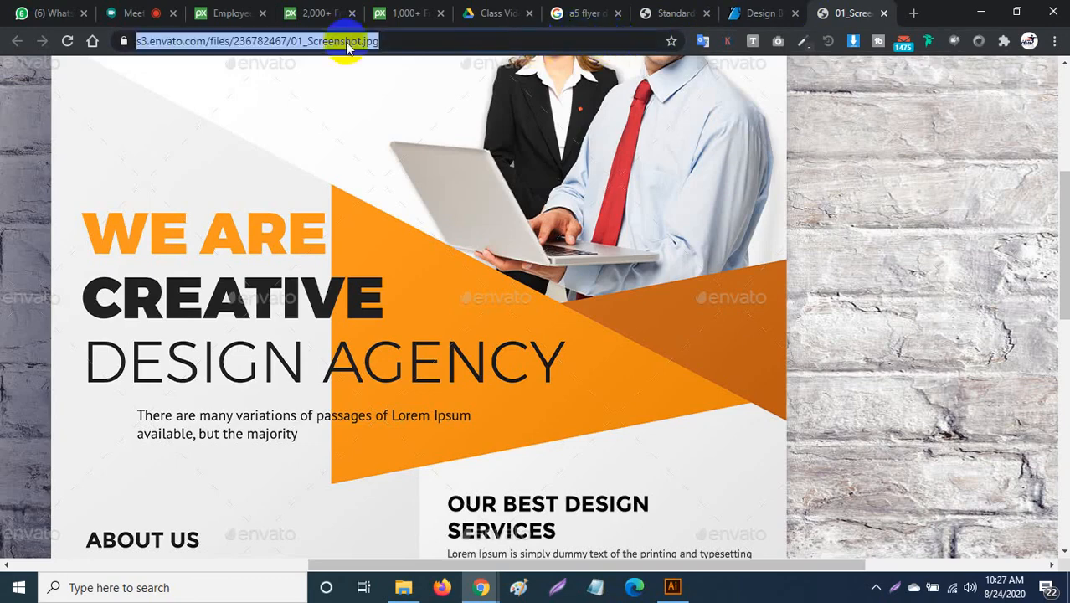
{"action": "right_click", "coordinate": [293, 41]}
{"action": "left_click", "coordinate": [330, 120]}
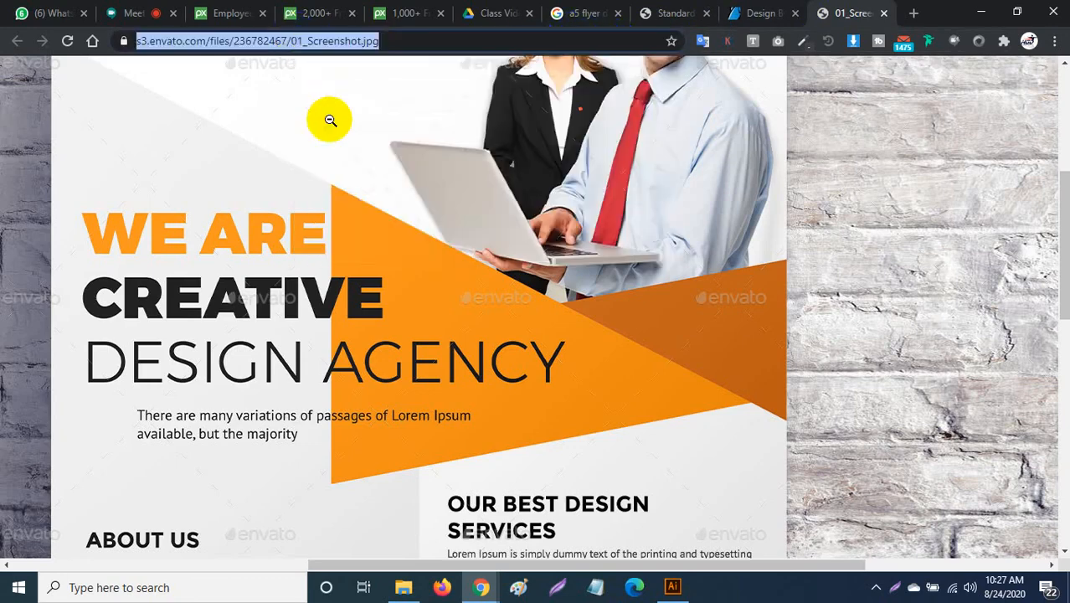
Step: Send the copied flyer image link to everyone in the Google Meet chat
{"action": "left_click", "coordinate": [52, 10]}
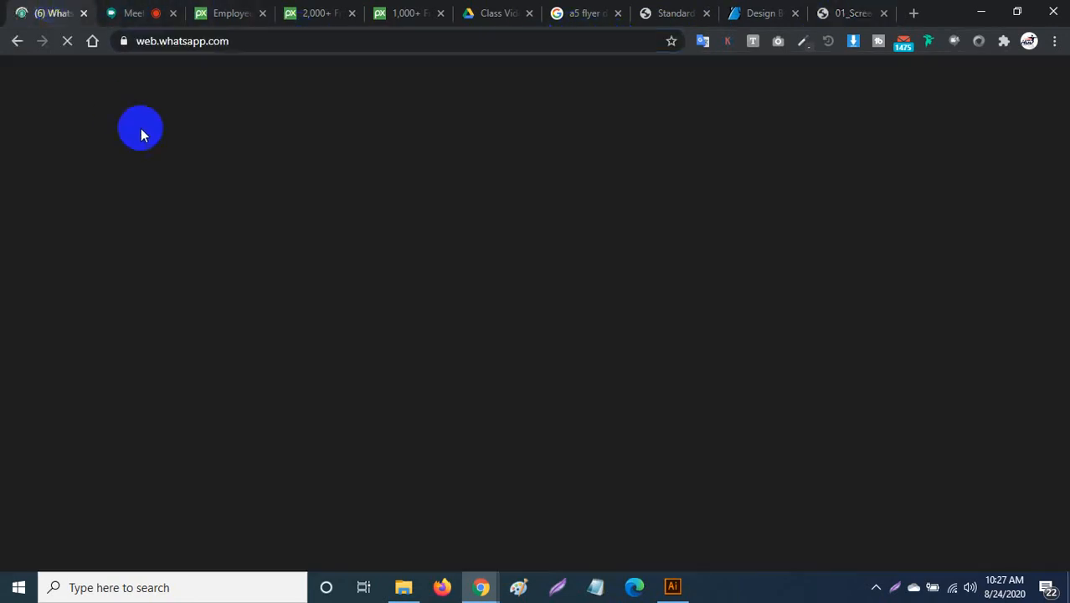
{"action": "left_click", "coordinate": [143, 18]}
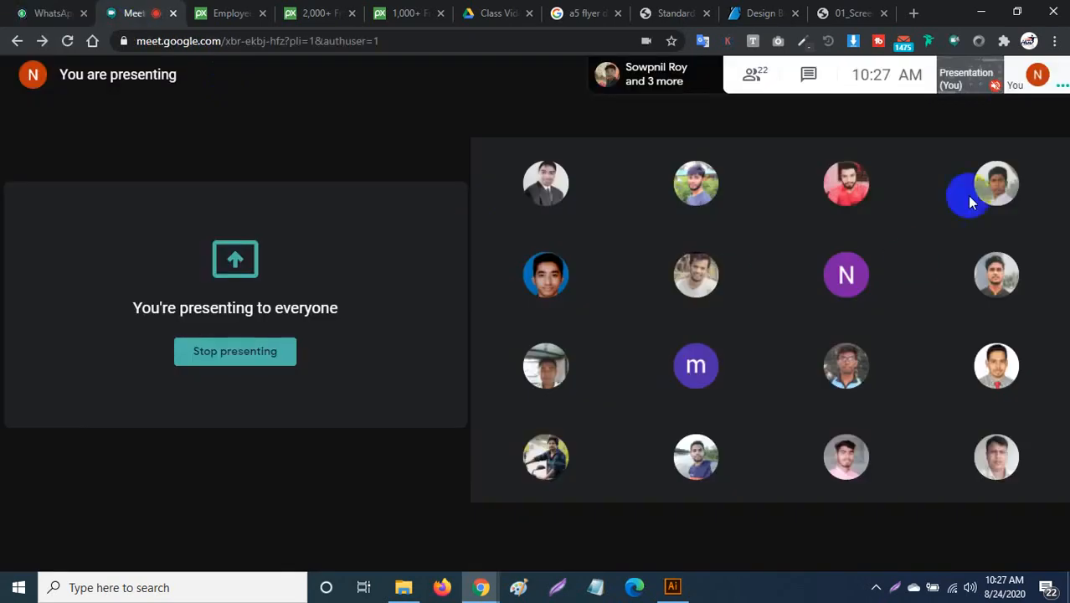
{"action": "left_click", "coordinate": [818, 97]}
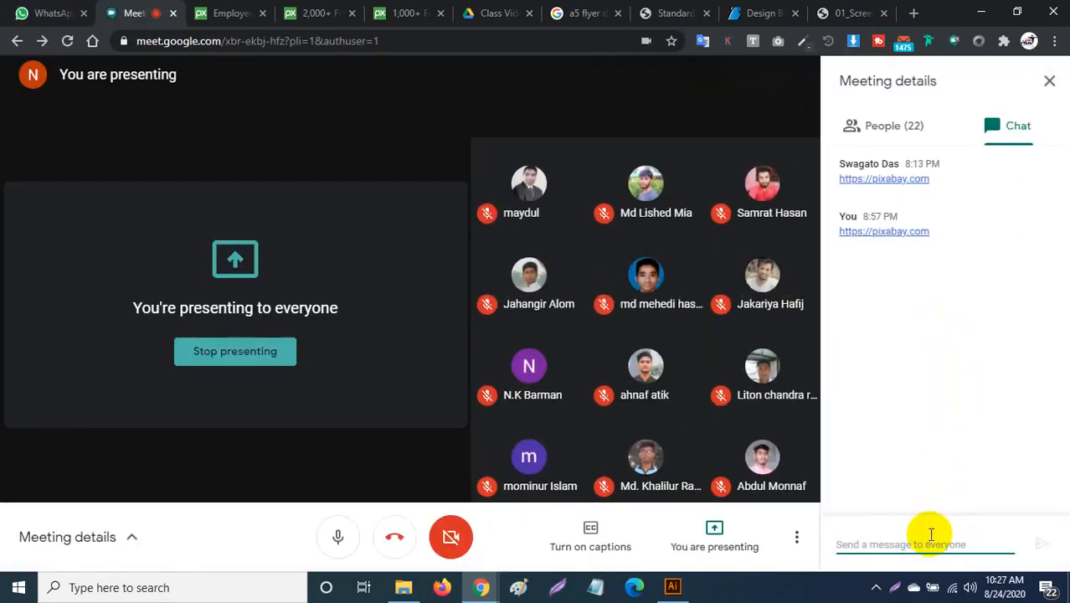
{"action": "key", "text": "ctrl+v"}
{"action": "key", "text": "Return"}
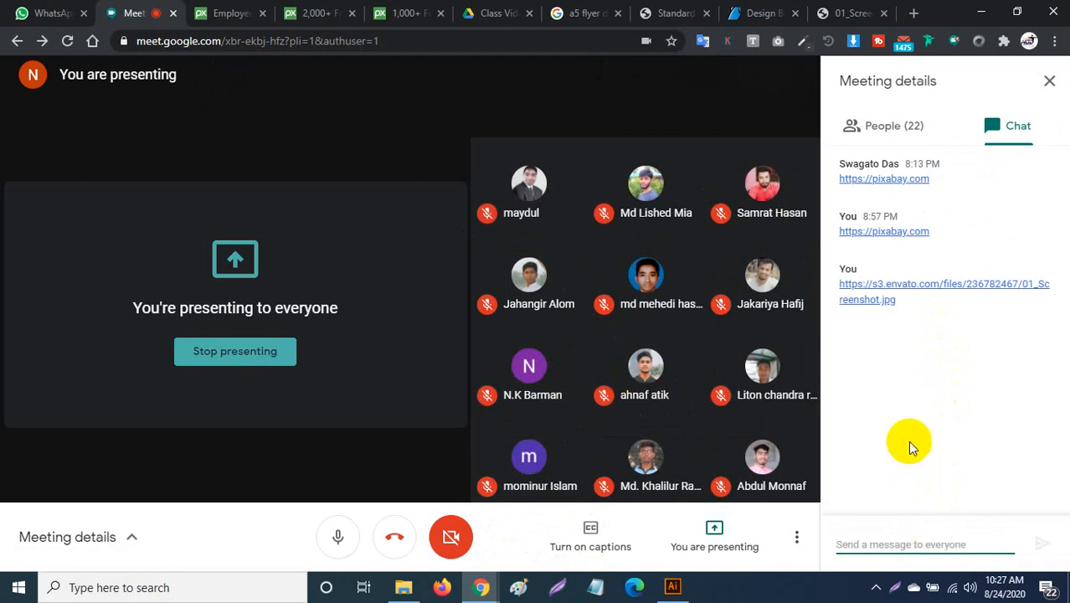
Step: Look through the list of people attending the meeting
{"action": "left_click", "coordinate": [760, 270]}
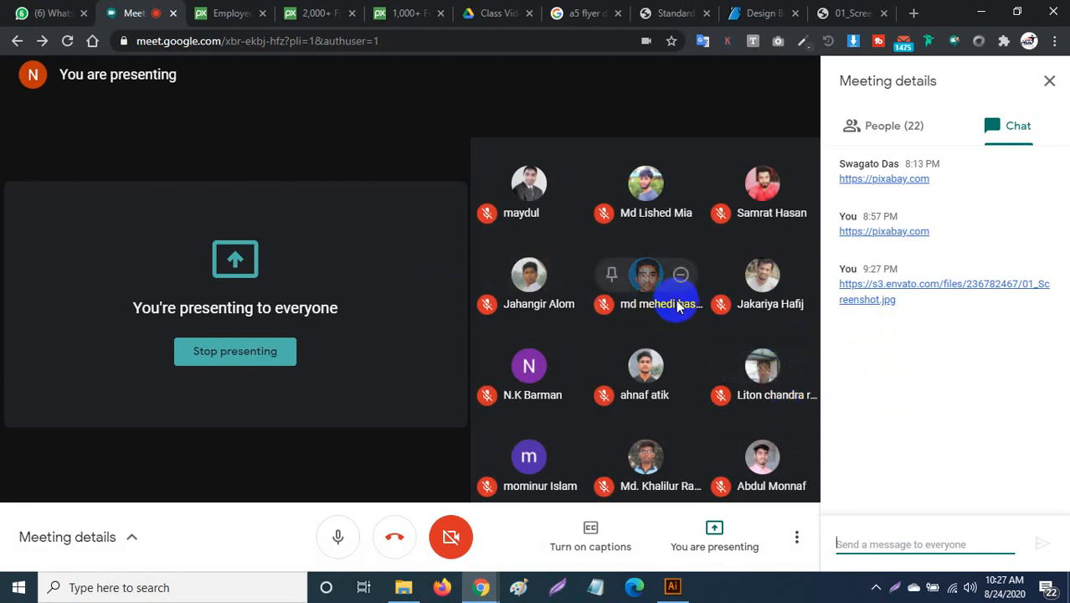
{"action": "left_click", "coordinate": [888, 132]}
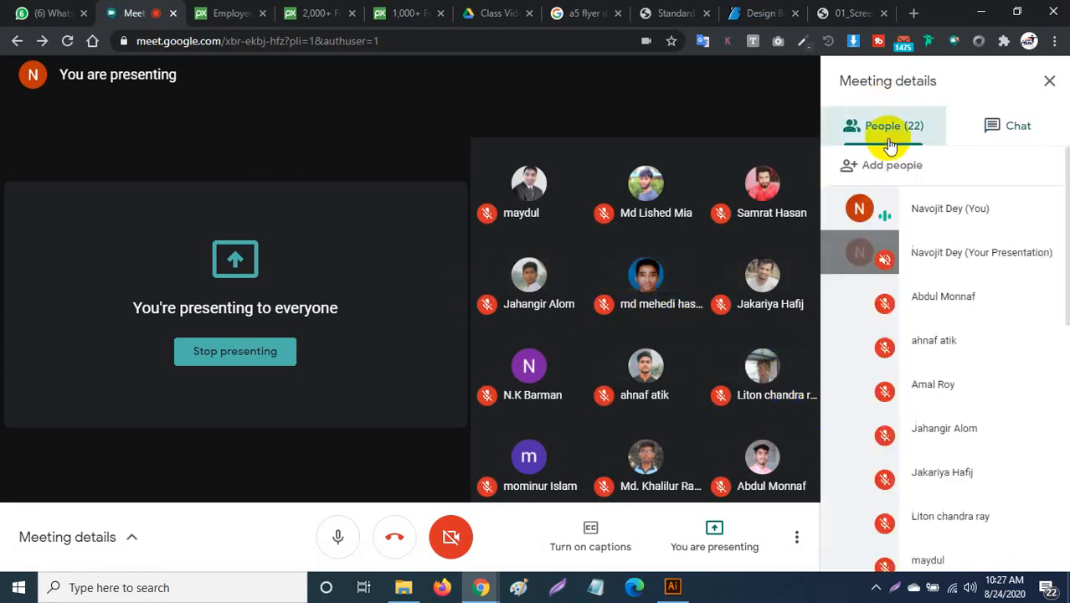
{"action": "scroll", "coordinate": [939, 310], "scroll_direction": "down", "scroll_amount": 1}
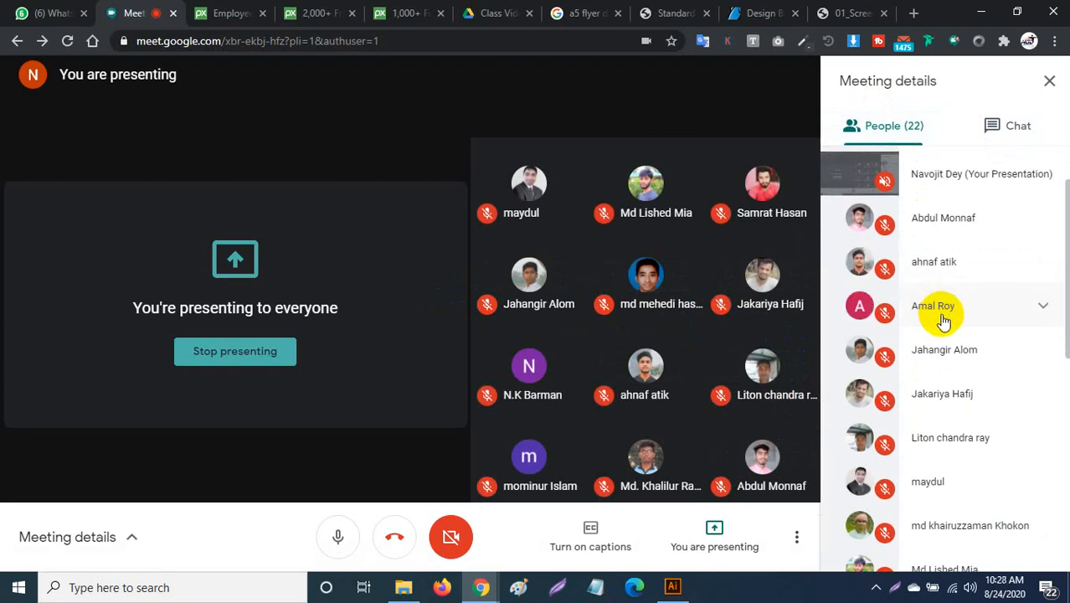
{"action": "scroll", "coordinate": [943, 321], "scroll_direction": "down", "scroll_amount": 6}
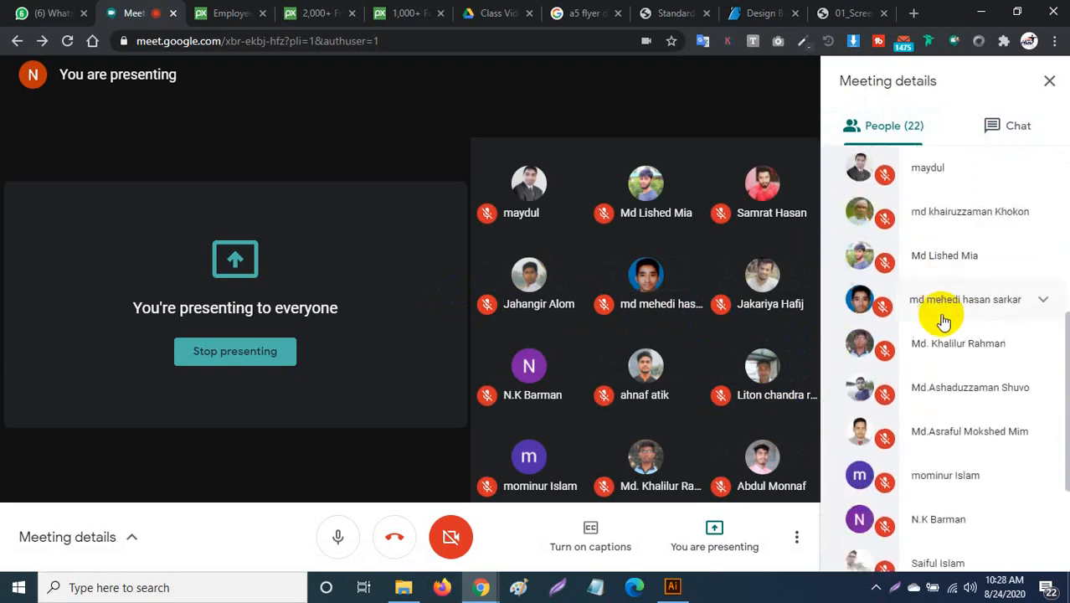
{"action": "scroll", "coordinate": [944, 320], "scroll_direction": "down", "scroll_amount": 1}
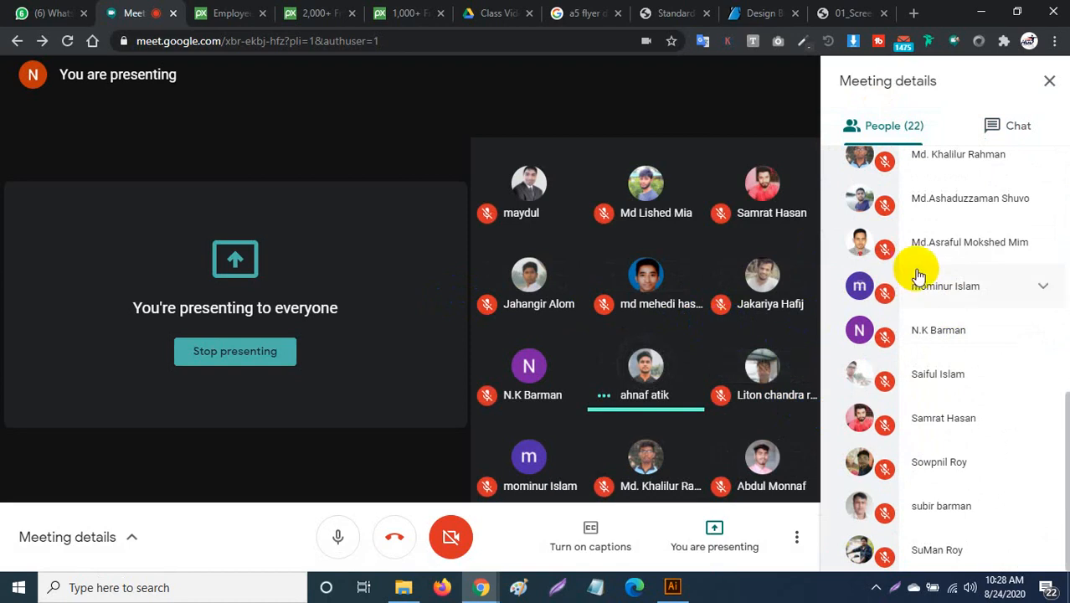
{"action": "scroll", "coordinate": [925, 373], "scroll_direction": "up", "scroll_amount": 3}
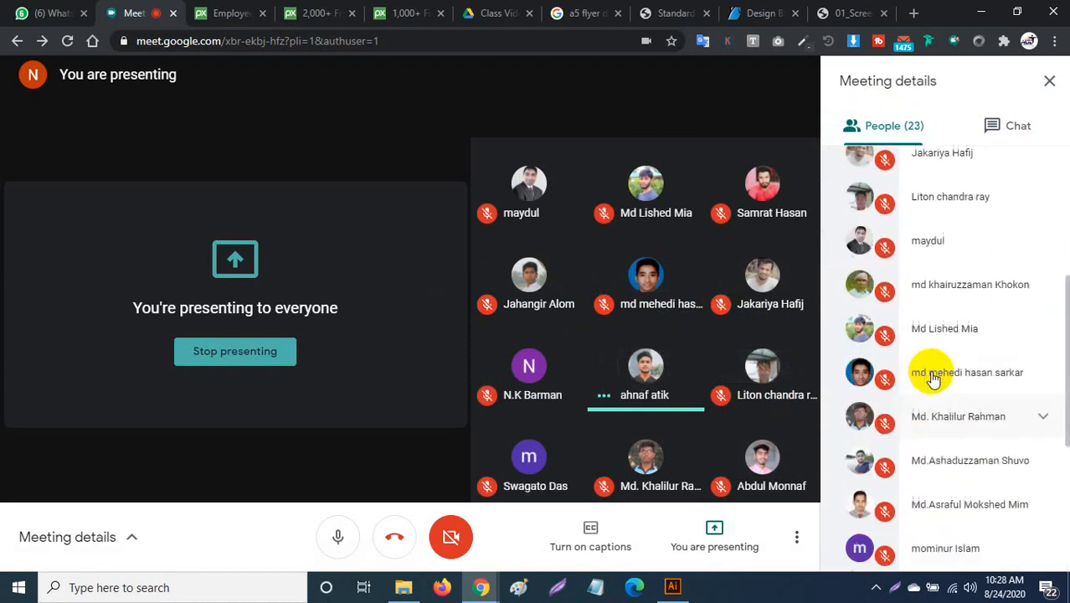
{"action": "scroll", "coordinate": [933, 378], "scroll_direction": "up", "scroll_amount": 6}
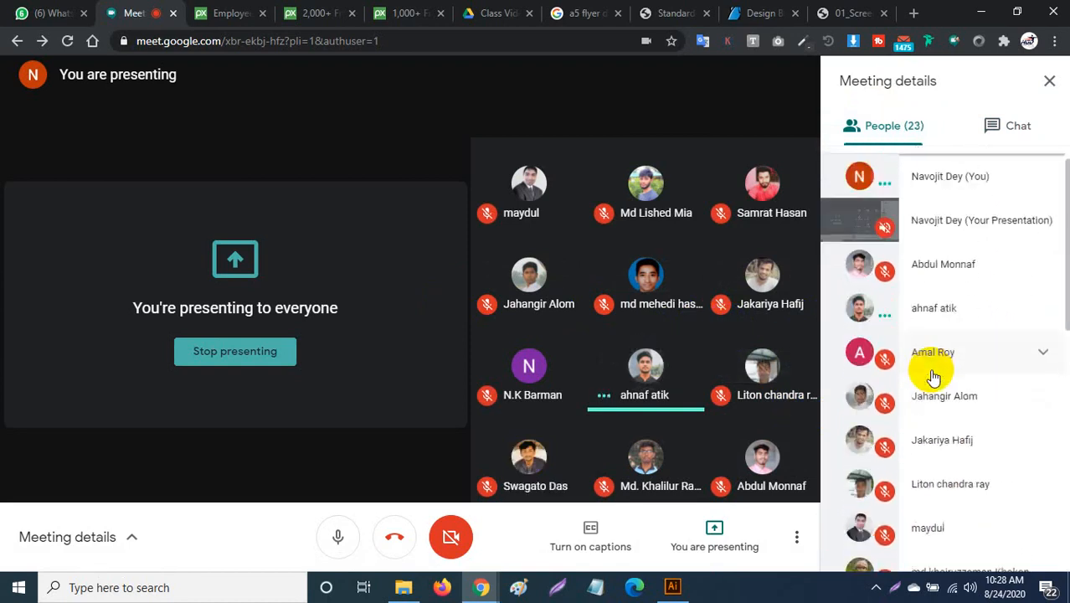
{"action": "scroll", "coordinate": [934, 379], "scroll_direction": "up", "scroll_amount": 1}
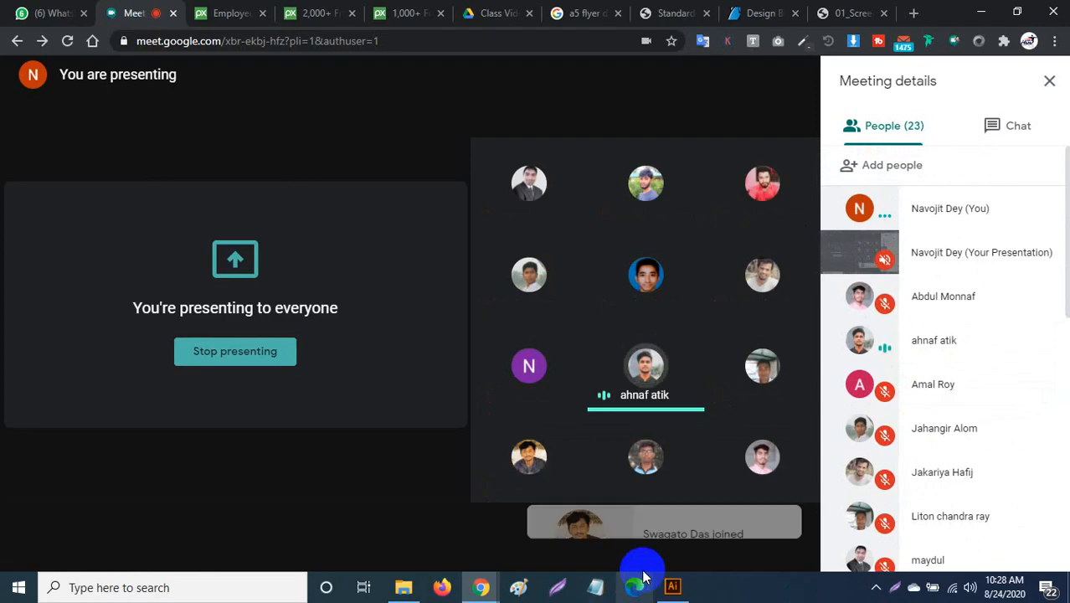
Step: Switch back to Illustrator and delete the dark red back page placeholder with its "Back Page/Cover" text
{"action": "left_click", "coordinate": [668, 581]}
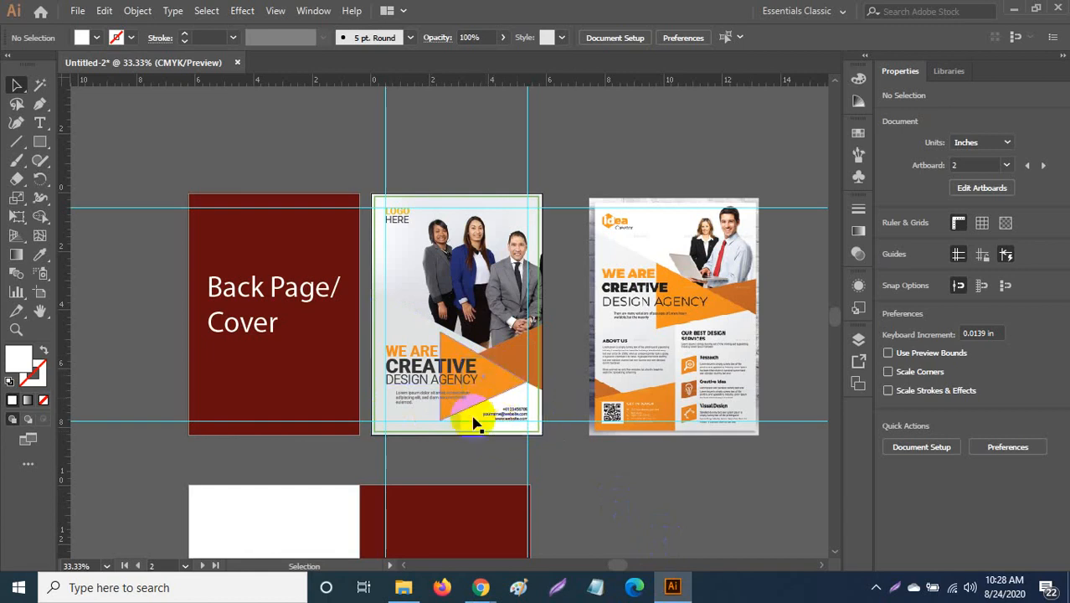
{"action": "left_click_drag", "start_coordinate": [133, 237], "coordinate": [341, 394]}
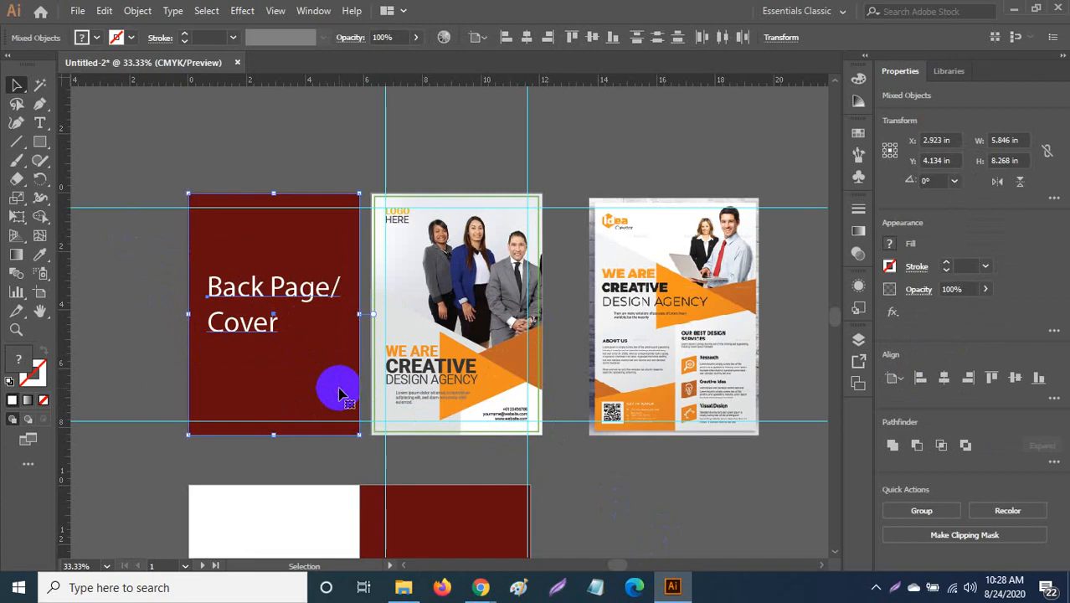
{"action": "key", "text": "Delete"}
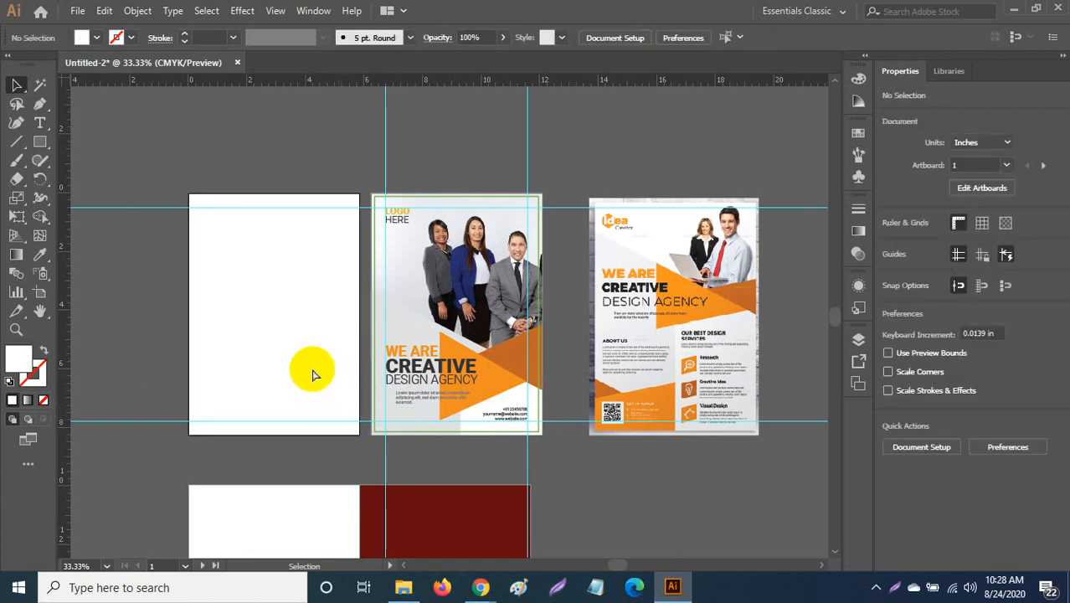
Step: Draw a white rectangle about 5.85 in wide and 4.30 in high across the lower part of the empty back page
{"action": "key", "text": "ctrl+0"}
{"action": "scroll", "coordinate": [310, 373], "scroll_direction": "down", "scroll_amount": 1}
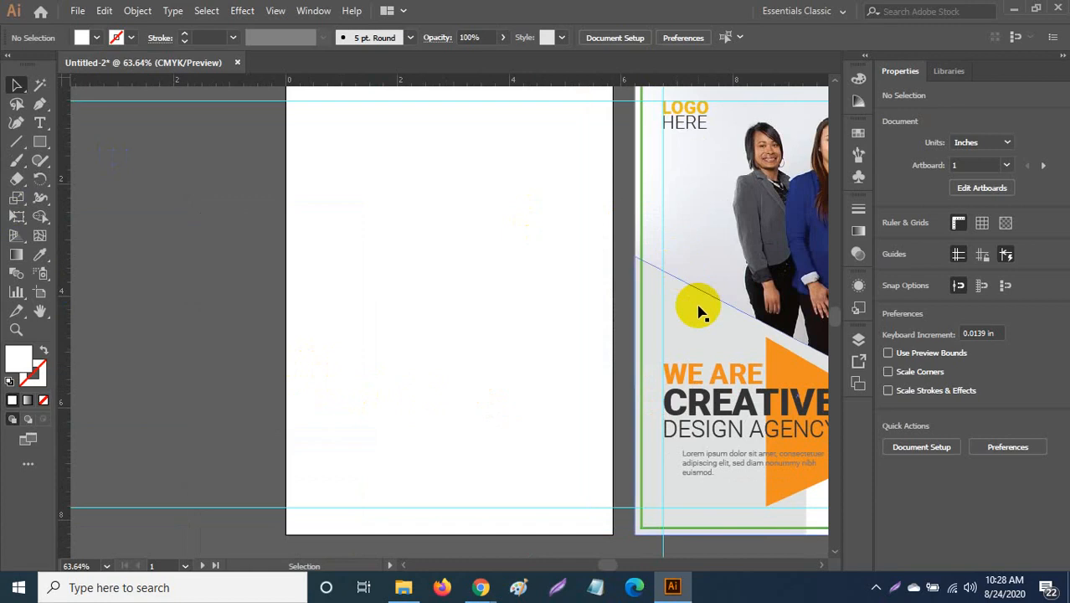
{"action": "left_click", "coordinate": [39, 143]}
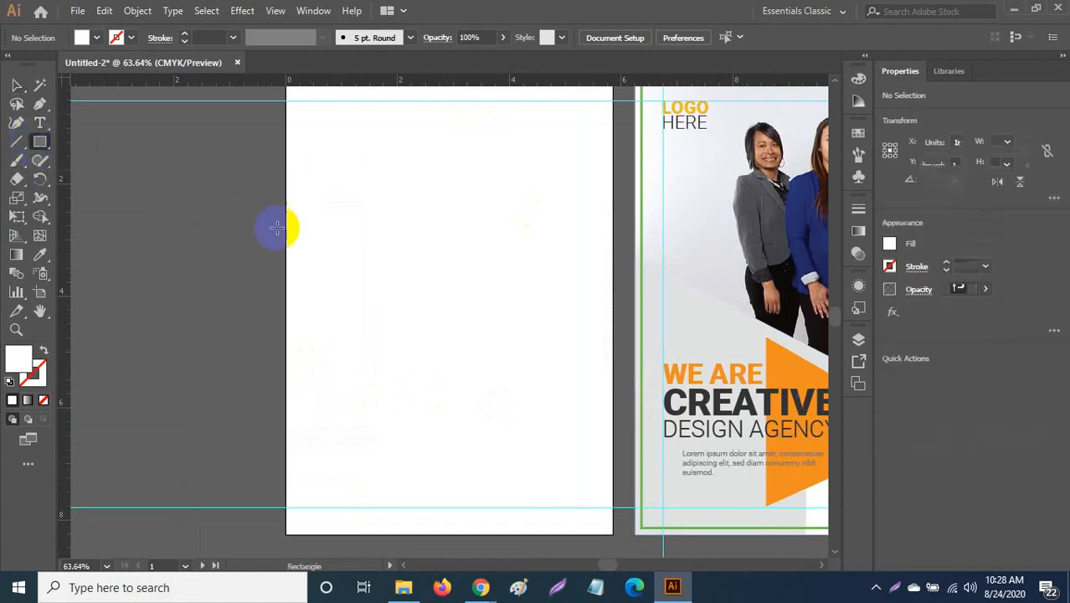
{"action": "scroll", "coordinate": [322, 218], "scroll_direction": "up", "scroll_amount": 2}
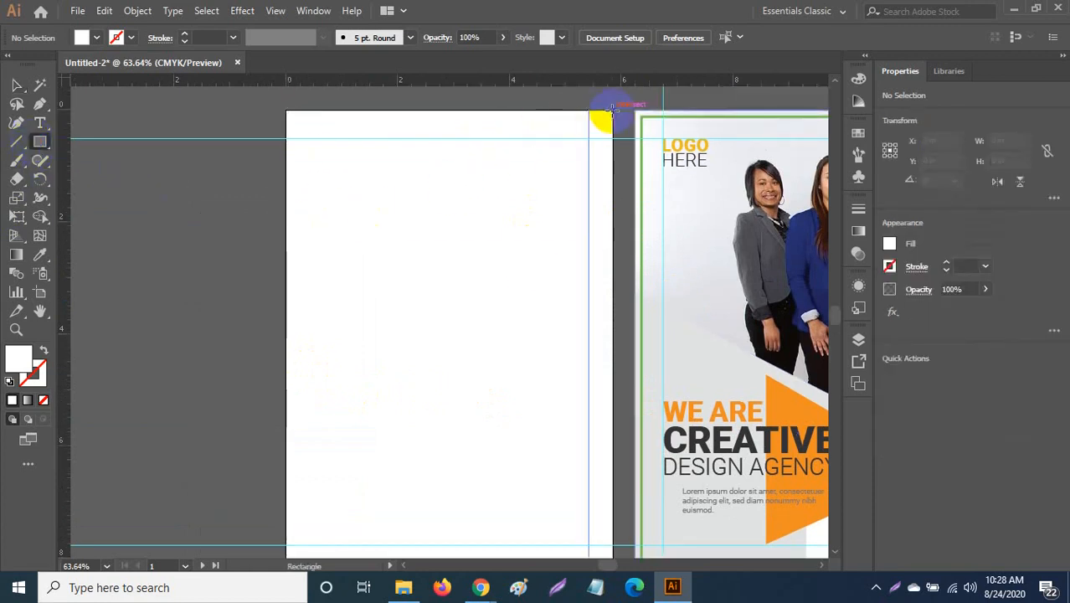
{"action": "scroll", "coordinate": [325, 333], "scroll_direction": "down", "scroll_amount": 3}
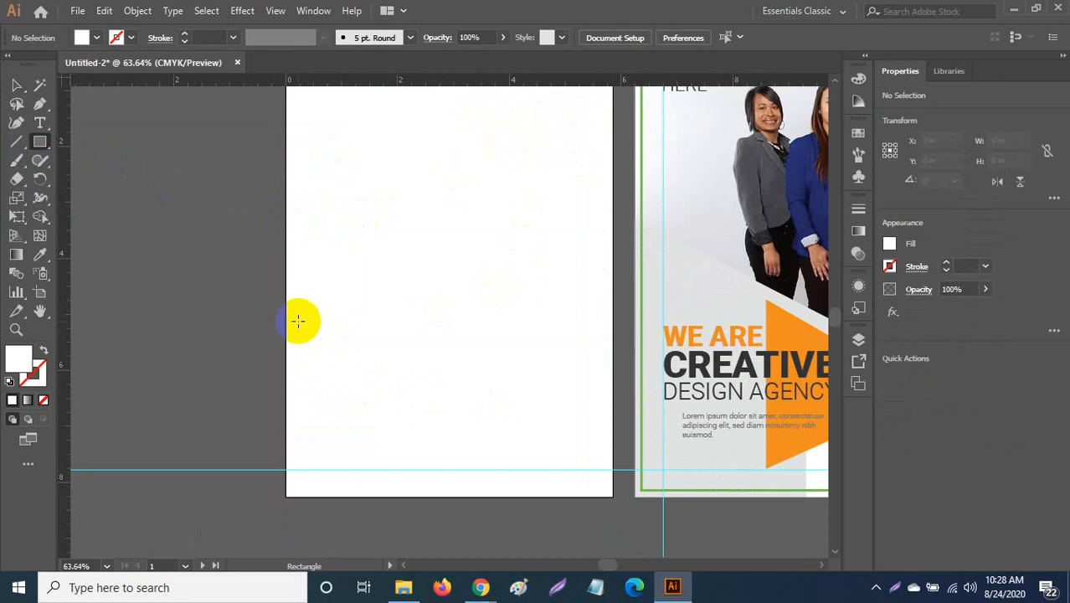
{"action": "mouse_move", "coordinate": [289, 255]}
{"action": "left_mouse_down"}
{"action": "mouse_move", "coordinate": [463, 397]}
{"action": "mouse_move", "coordinate": [557, 446]}
{"action": "mouse_move", "coordinate": [612, 500]}
{"action": "left_mouse_up"}
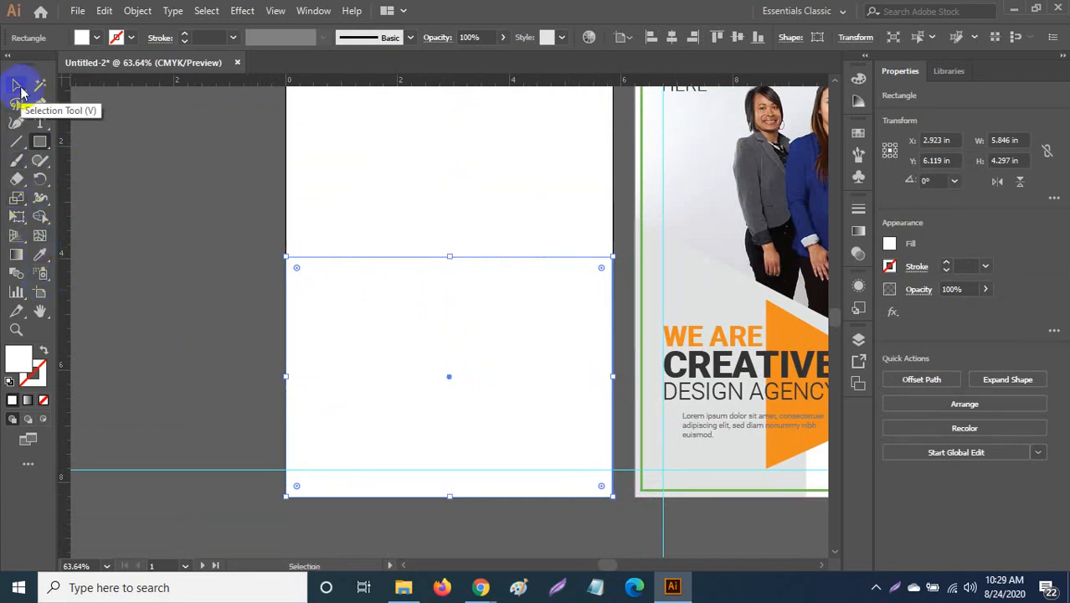
Step: Lower the rectangle's upper-right anchor point to about Y 5.58 in to slant its top edge, and deselect the shape
{"action": "left_click", "coordinate": [17, 87]}
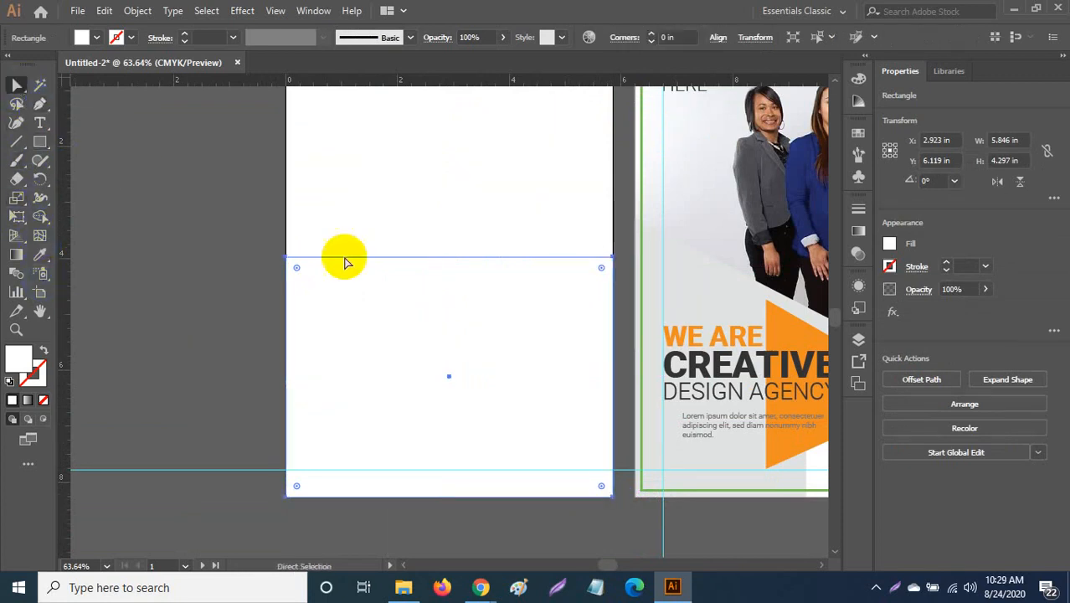
{"action": "left_click", "coordinate": [615, 261]}
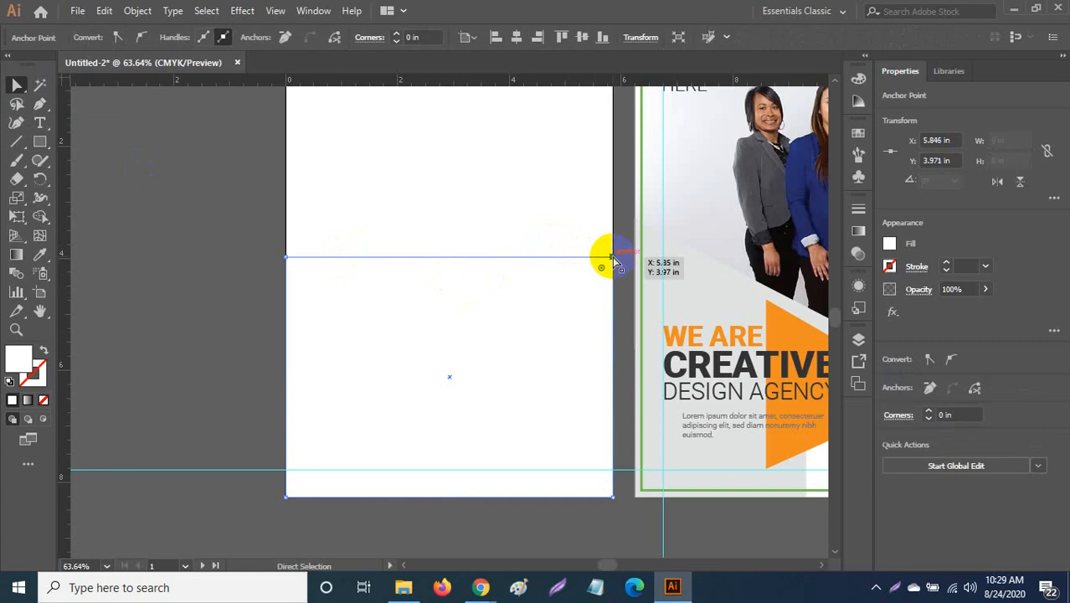
{"action": "left_click_drag", "start_coordinate": [616, 262], "coordinate": [614, 349]}
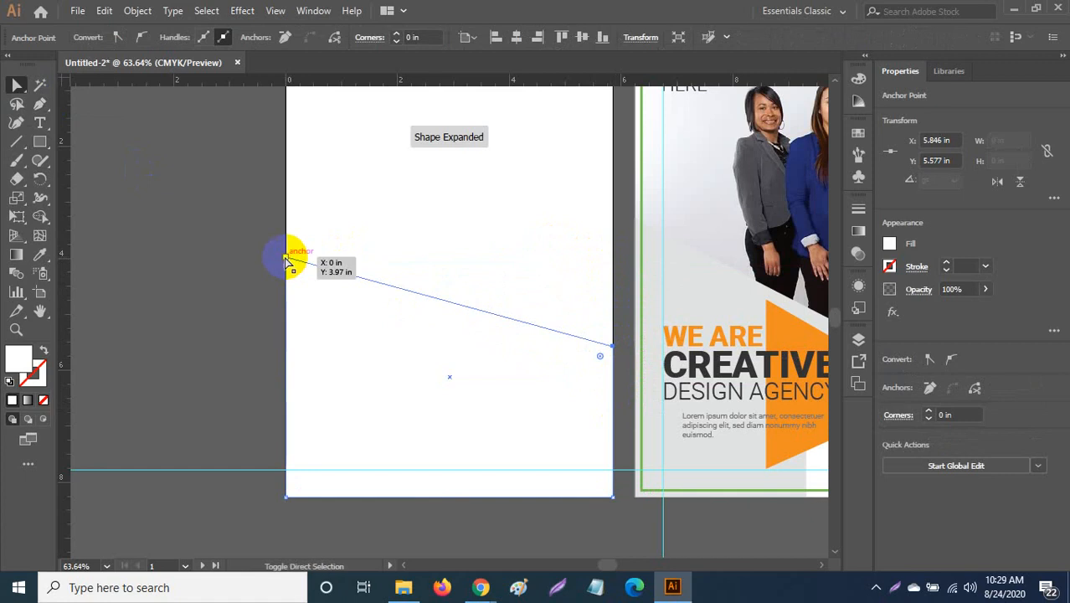
{"action": "left_click_drag", "start_coordinate": [290, 262], "coordinate": [303, 159]}
{"action": "key", "text": "ctrl+z"}
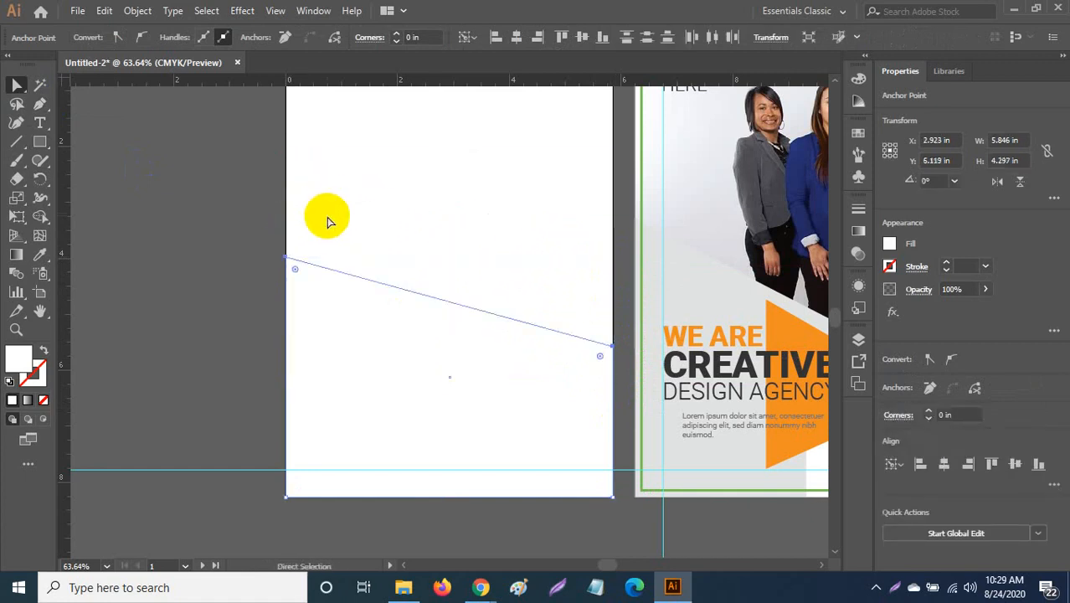
{"action": "left_click", "coordinate": [15, 87]}
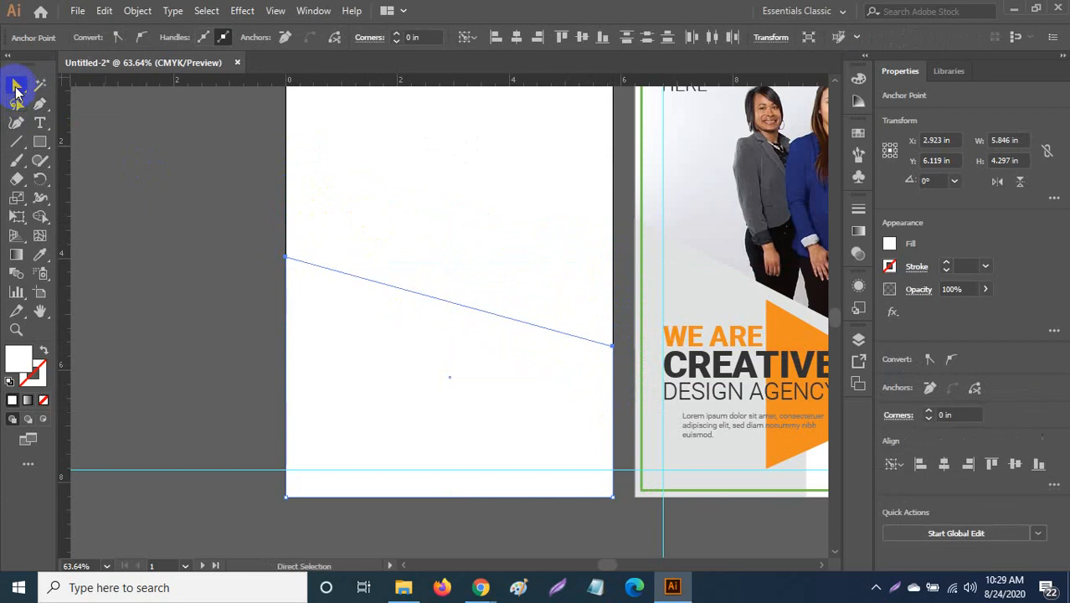
{"action": "left_click", "coordinate": [354, 258]}
{"action": "left_click_drag", "start_coordinate": [449, 255], "coordinate": [152, 265]}
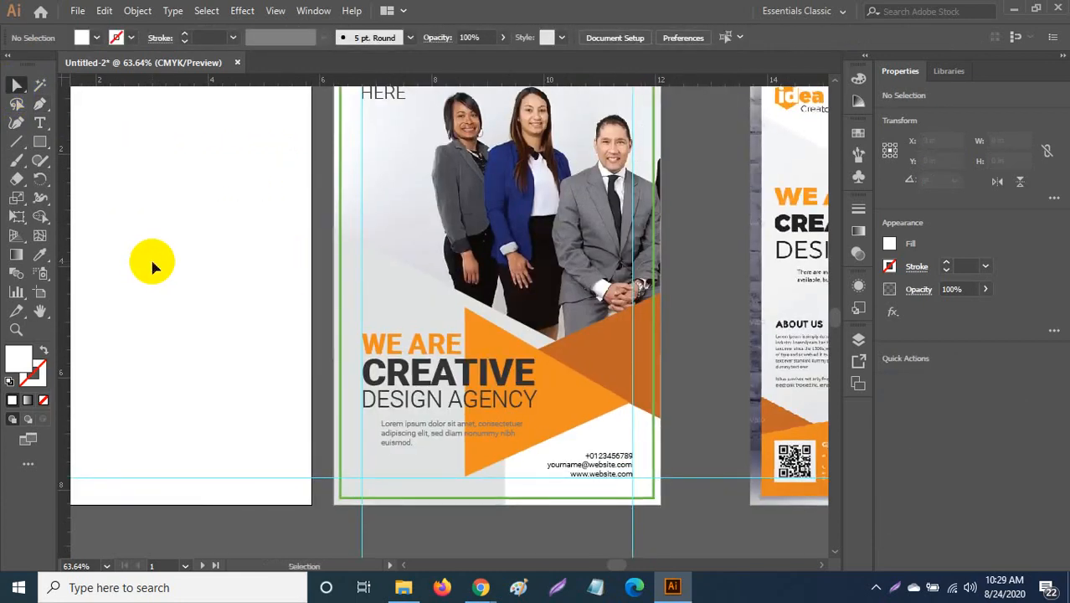
{"action": "key", "text": "ctrl+minus"}
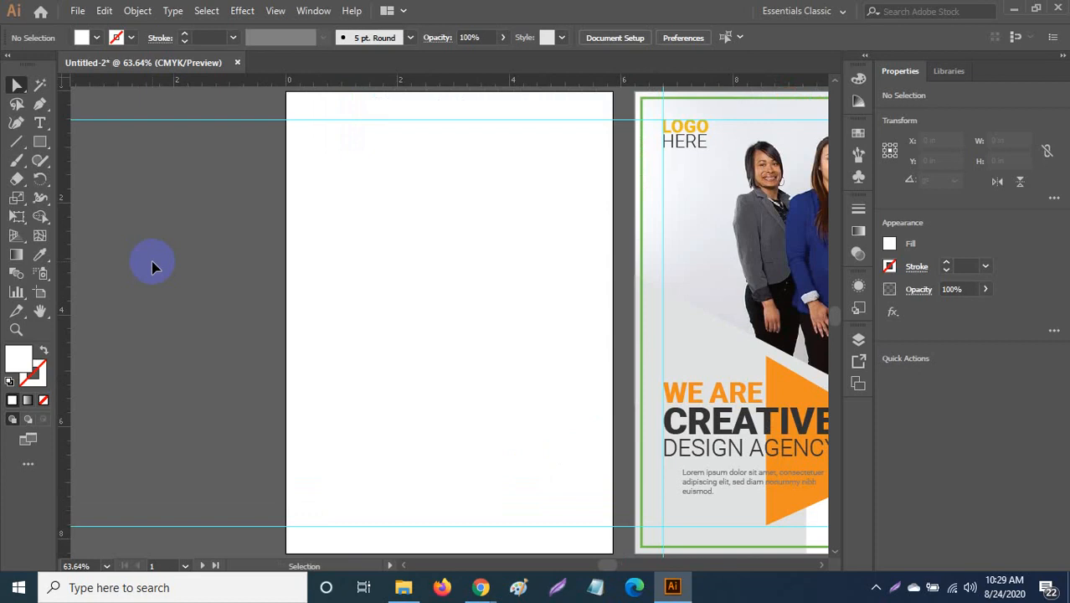
Step: Delete the white slanted shape from the lower part of the blank back page
{"action": "key", "text": "ctrl+minus"}
{"action": "key", "text": "ctrl+minus"}
{"action": "key", "text": "ctrl+minus"}
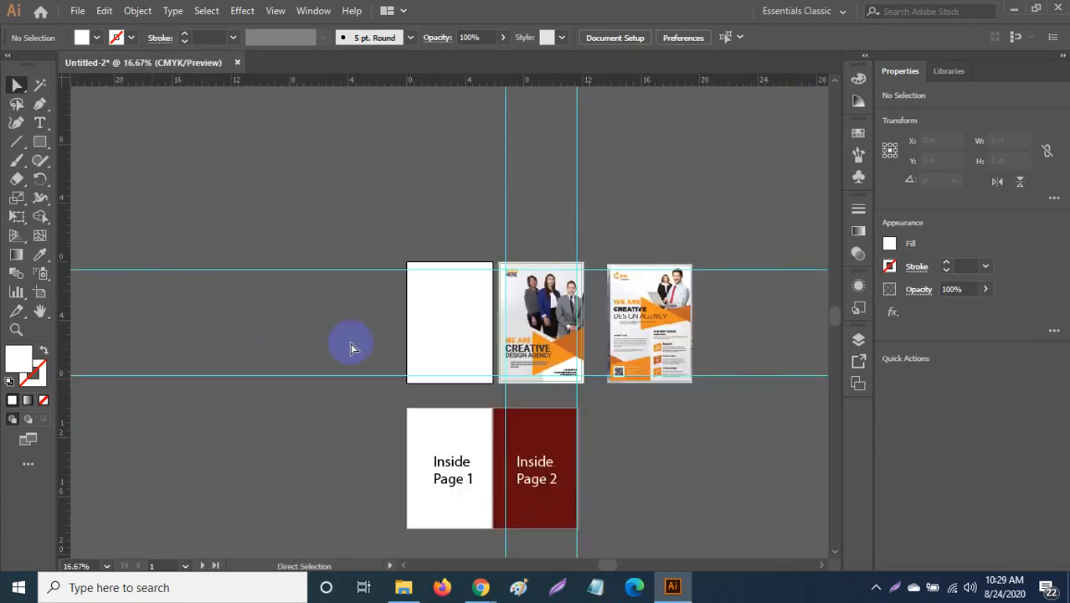
{"action": "left_click", "coordinate": [447, 342]}
{"action": "key", "text": "Delete"}
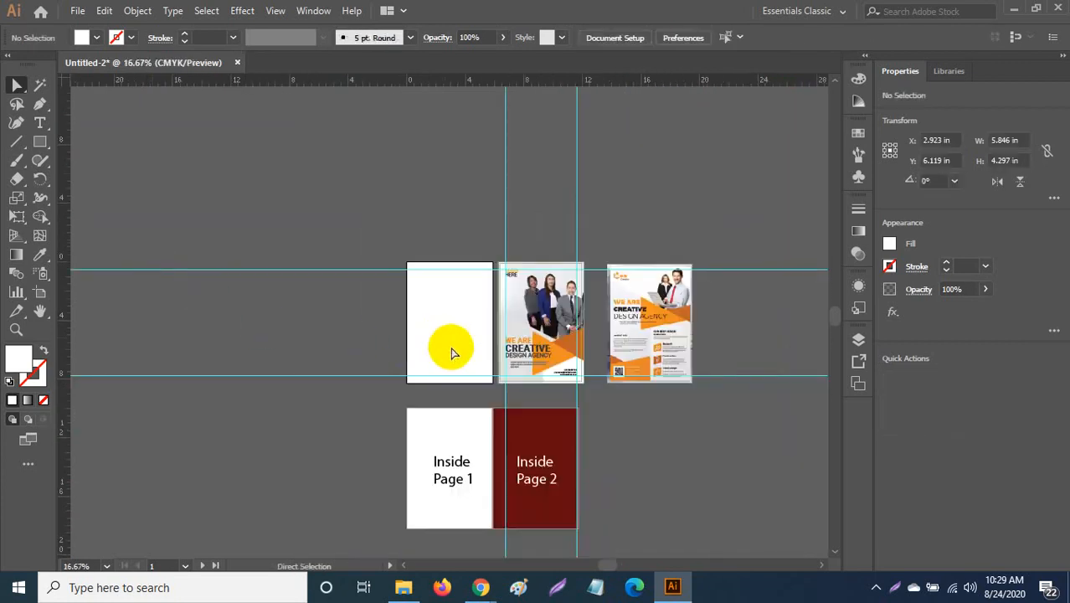
Step: Duplicate the Inside Page 1 artboard with its artwork straight below the original, at about Y 25.39 in
{"action": "scroll", "coordinate": [451, 352], "scroll_direction": "down", "scroll_amount": 10}
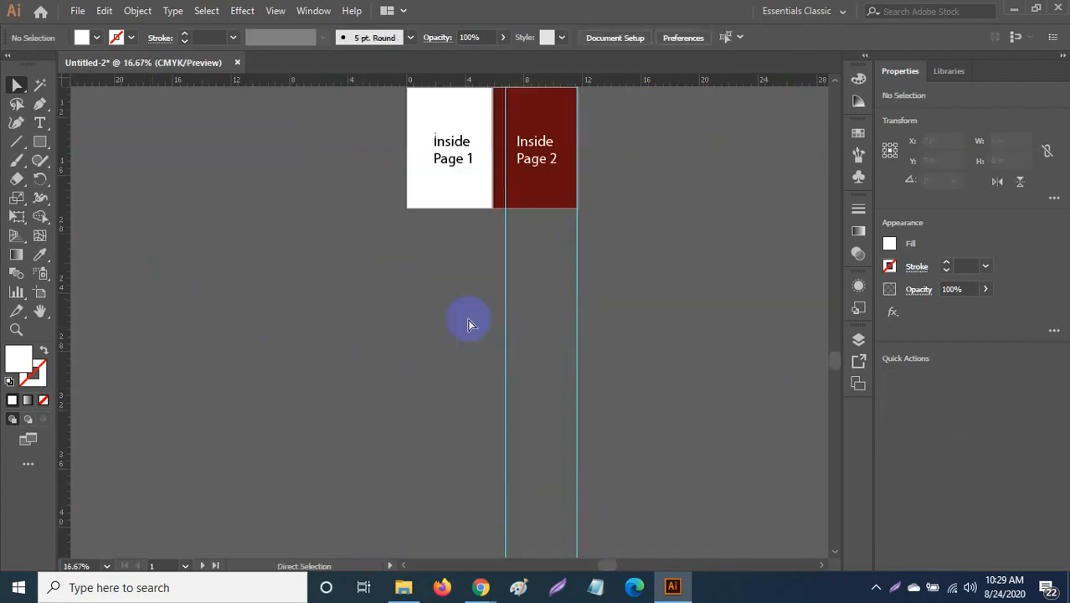
{"action": "scroll", "coordinate": [112, 171], "scroll_direction": "down", "scroll_amount": 5}
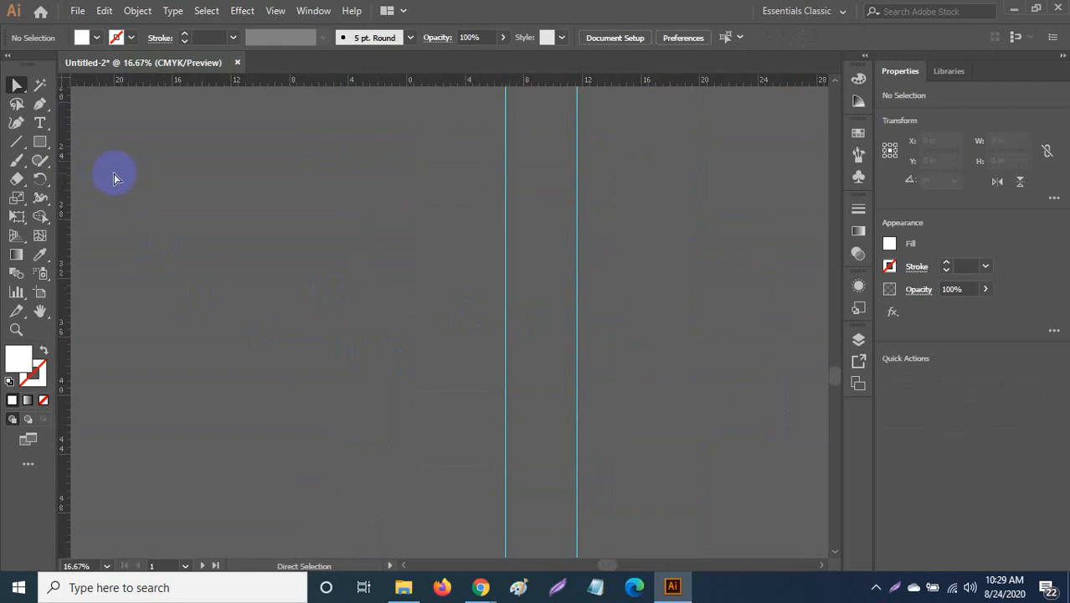
{"action": "scroll", "coordinate": [101, 178], "scroll_direction": "up", "scroll_amount": 2}
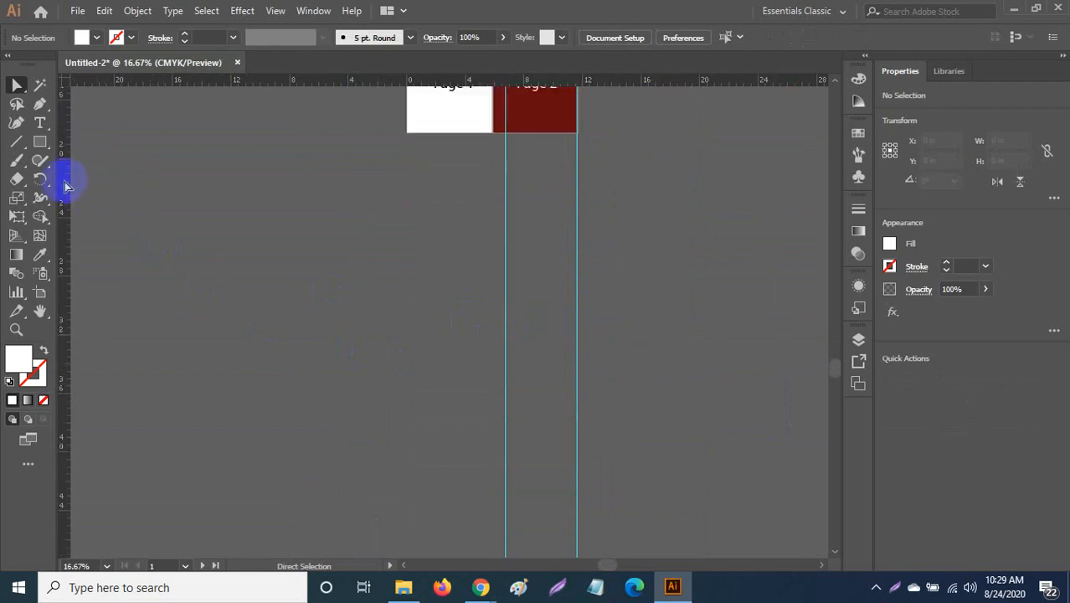
{"action": "left_click", "coordinate": [39, 293]}
{"action": "scroll", "coordinate": [474, 370], "scroll_direction": "up", "scroll_amount": 5}
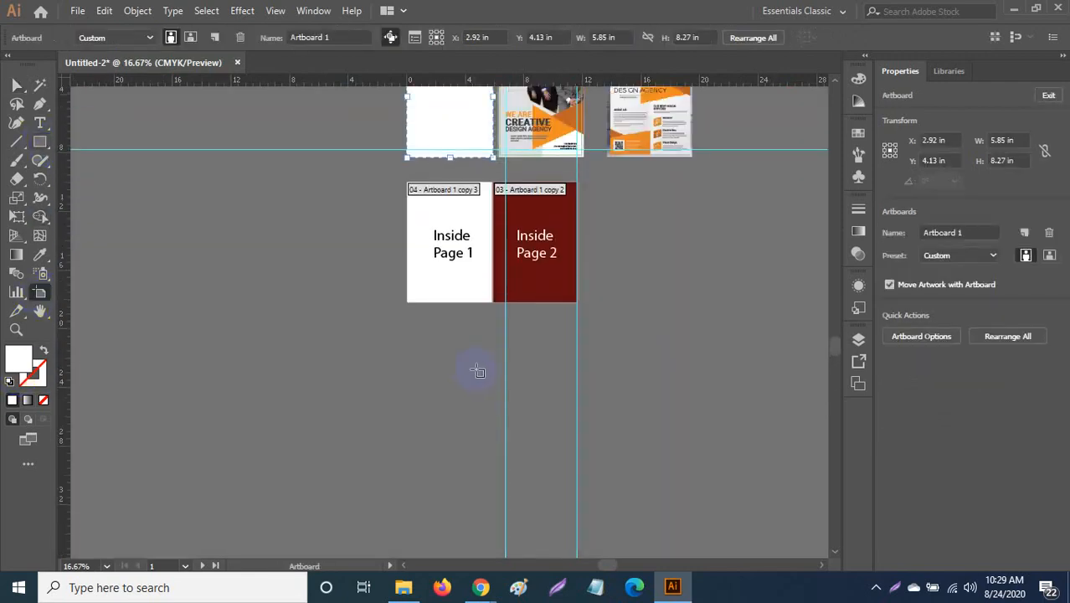
{"action": "scroll", "coordinate": [477, 371], "scroll_direction": "up", "scroll_amount": 3}
{"action": "left_click_drag", "start_coordinate": [462, 342], "coordinate": [449, 346]}
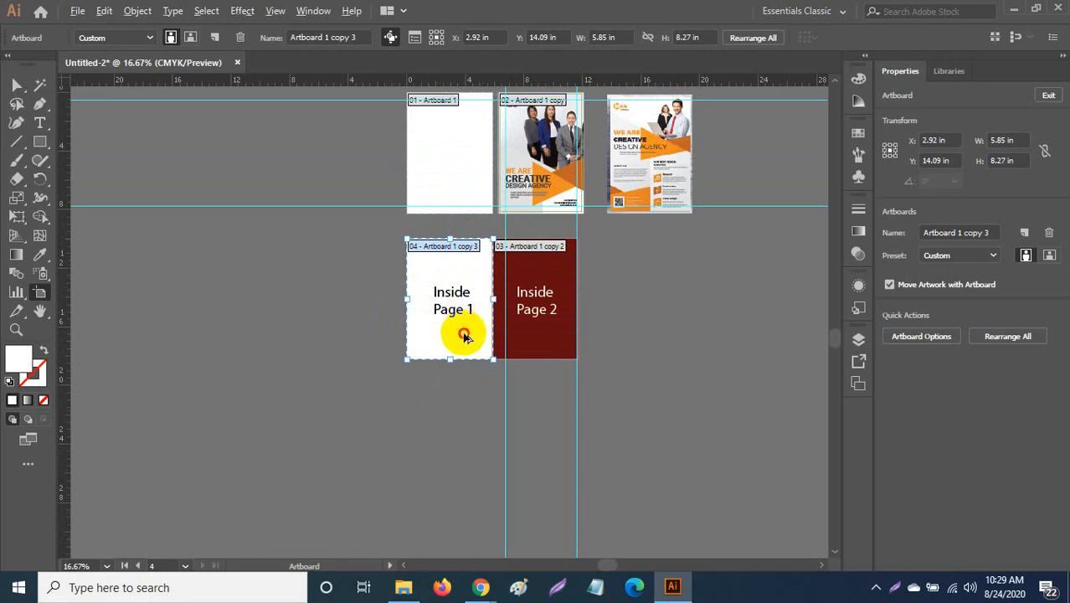
{"action": "left_click_drag", "start_coordinate": [465, 335], "coordinate": [468, 506]}
{"action": "left_click", "coordinate": [699, 445]}
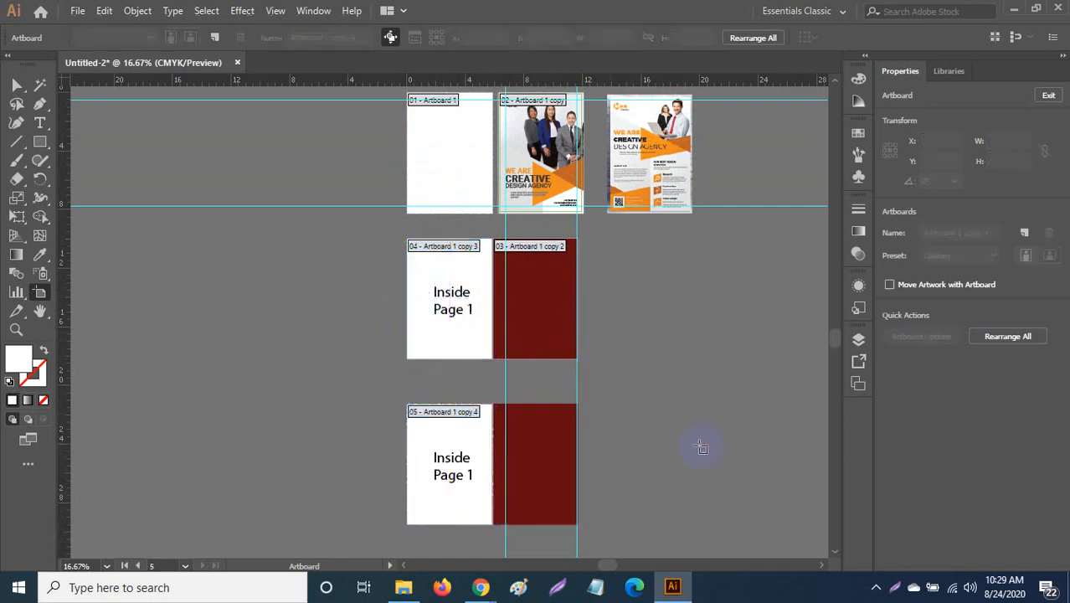
Step: Delete the duplicated dark red rectangle beside the new lower artboard
{"action": "key", "text": "v"}
{"action": "left_click", "coordinate": [554, 453]}
{"action": "key", "text": "Delete"}
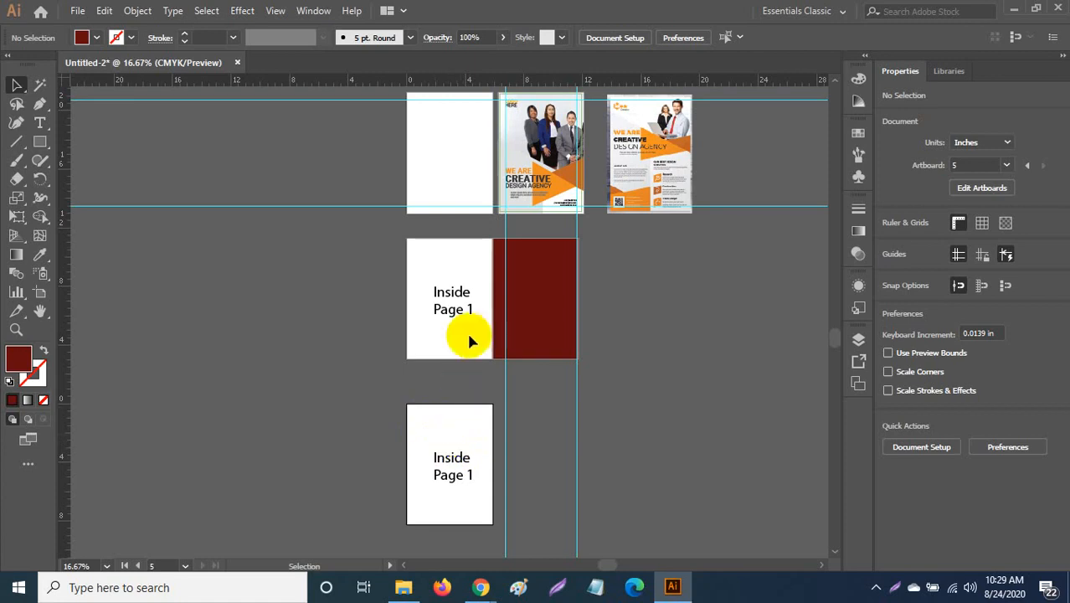
Step: Duplicate the new artboard three times into a two-by-two block, with copies at about X 9.16 in and a second row at Y 34.39 in
{"action": "left_click", "coordinate": [460, 431]}
{"action": "key", "text": "alt+o"}
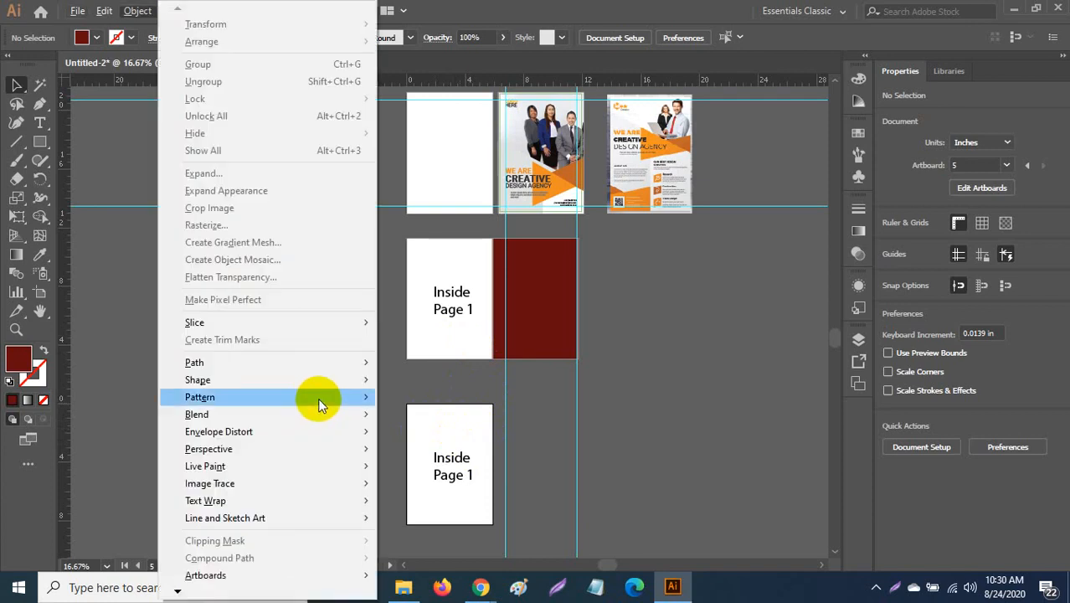
{"action": "left_click", "coordinate": [521, 7]}
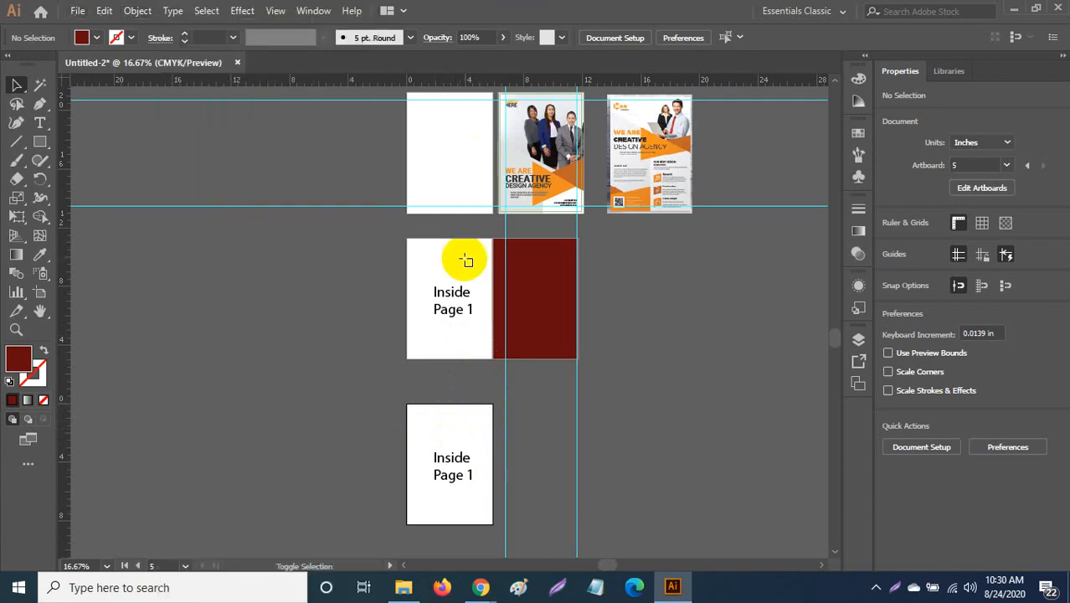
{"action": "key", "text": "shift+o"}
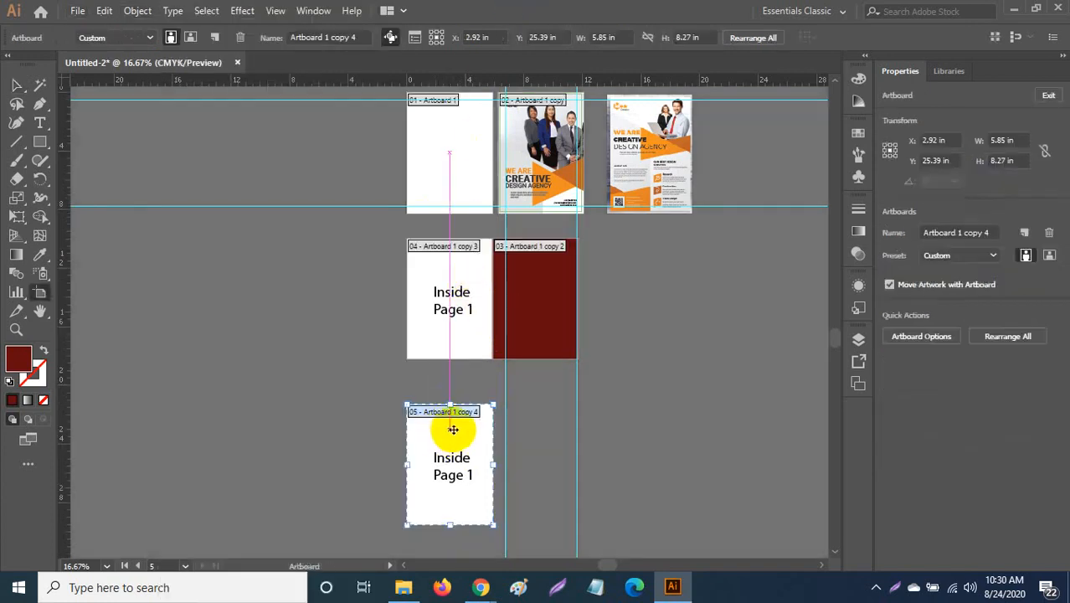
{"action": "left_click_drag", "start_coordinate": [453, 433], "coordinate": [567, 465]}
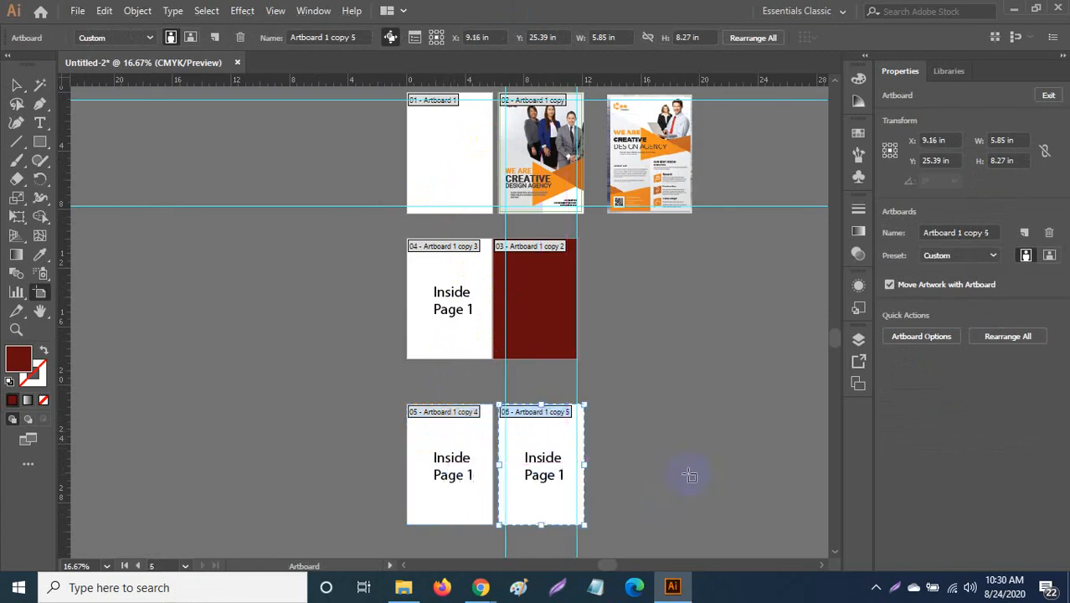
{"action": "scroll", "coordinate": [645, 460], "scroll_direction": "down", "scroll_amount": 3}
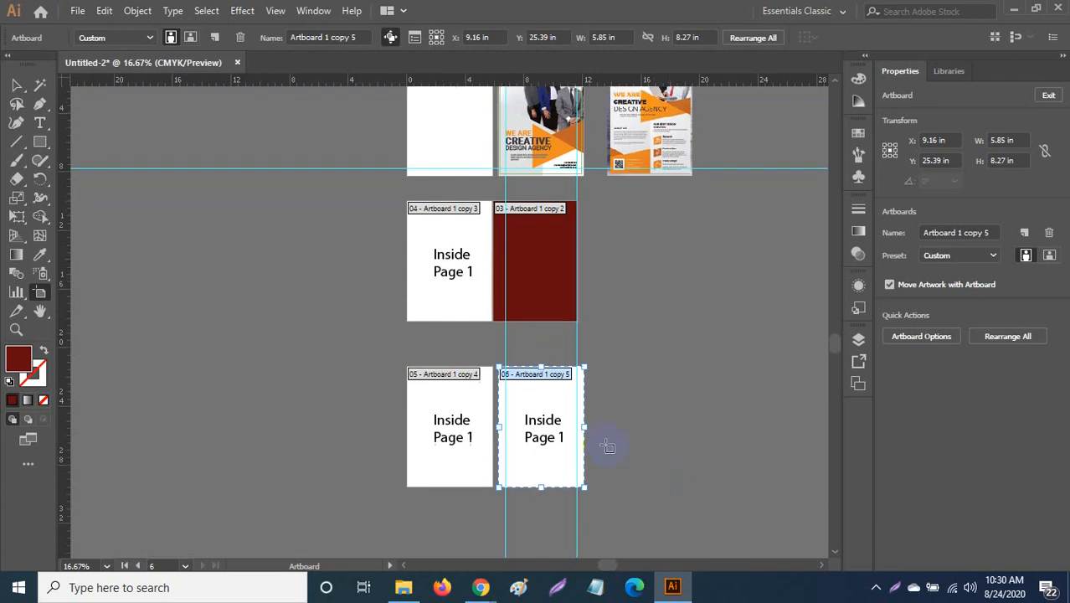
{"action": "left_click_drag", "start_coordinate": [507, 418], "coordinate": [567, 484]}
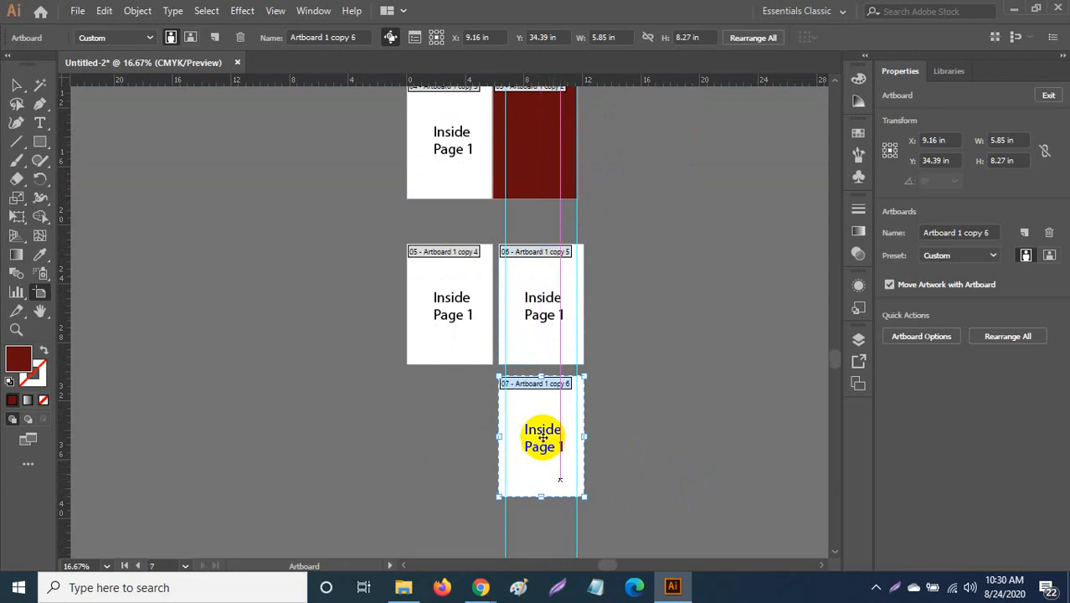
{"action": "left_click_drag", "start_coordinate": [544, 435], "coordinate": [450, 446]}
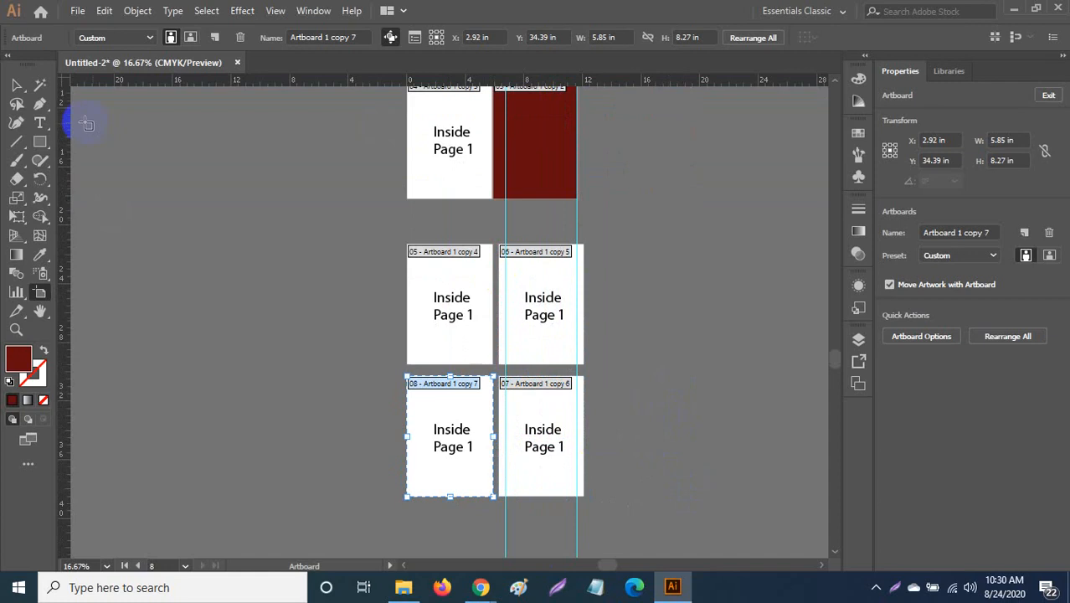
{"action": "left_click", "coordinate": [17, 85]}
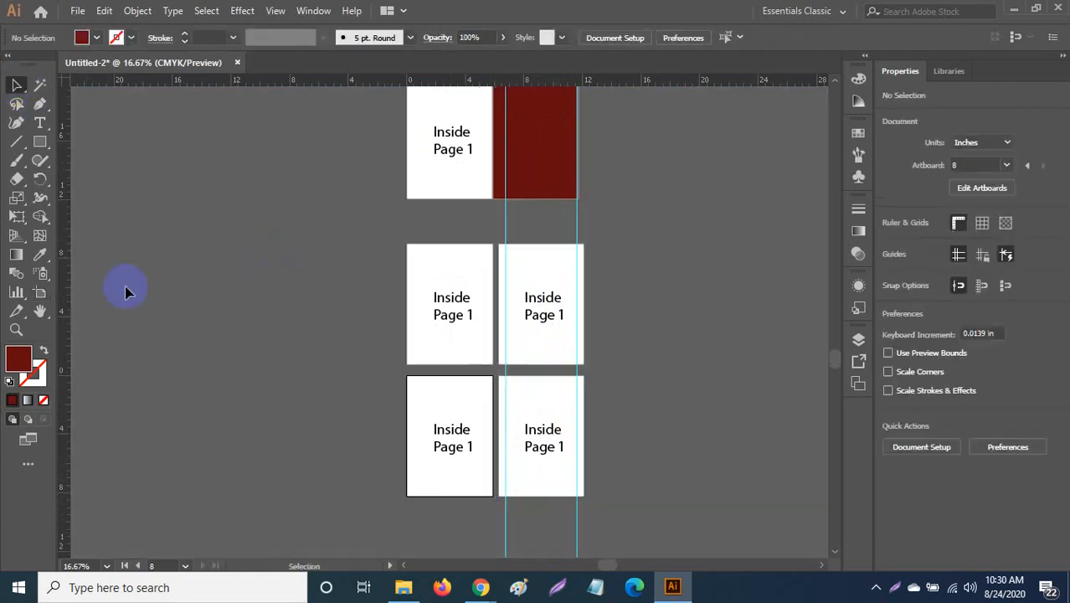
Step: Delete the four duplicated artboards below the inside pages
{"action": "left_click", "coordinate": [39, 292]}
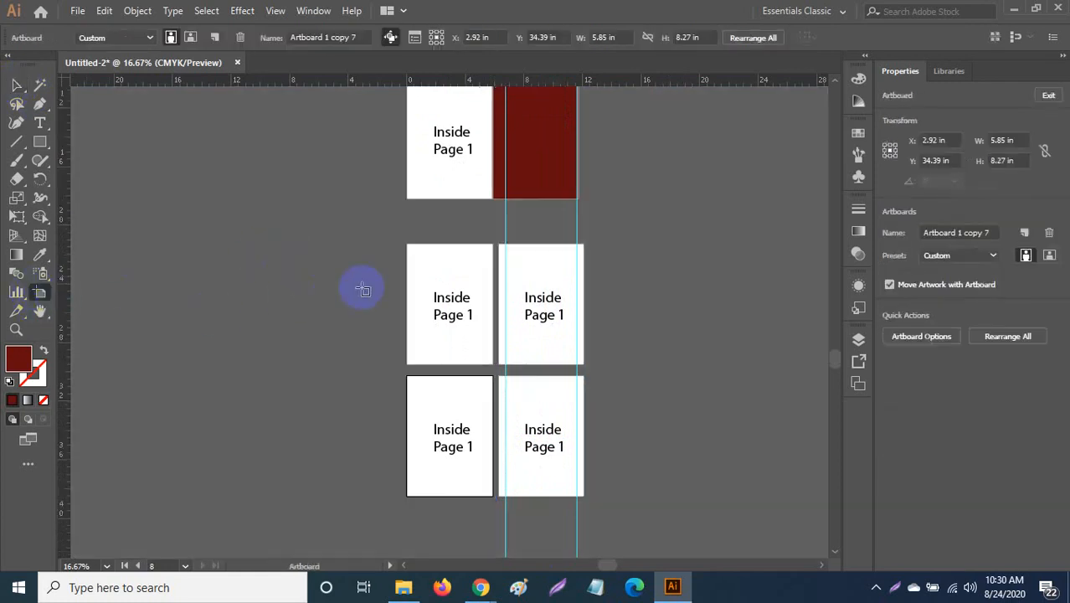
{"action": "left_click", "coordinate": [434, 299]}
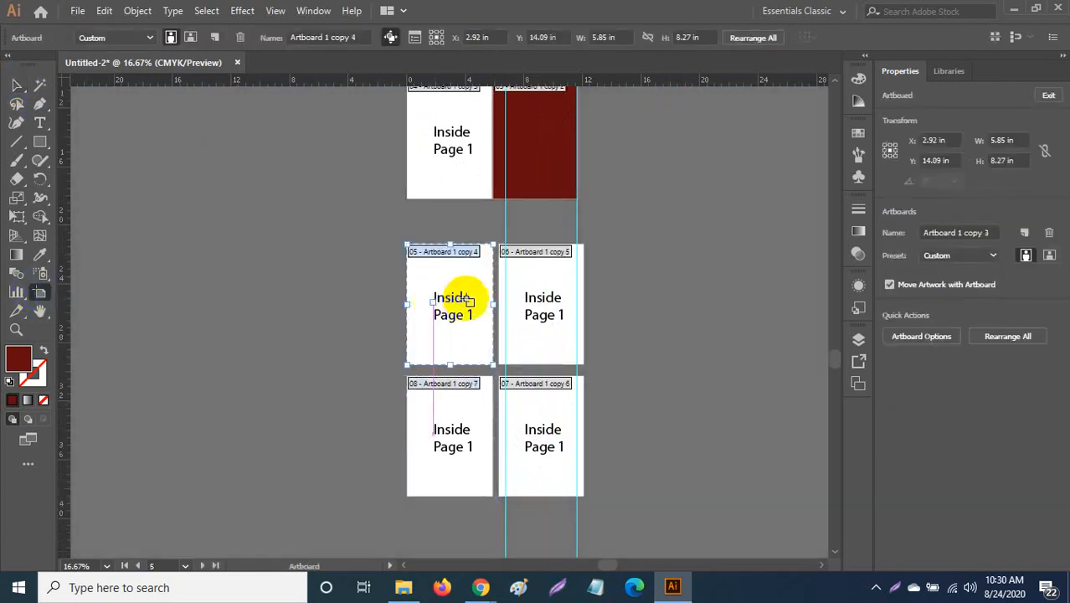
{"action": "key", "text": "Delete"}
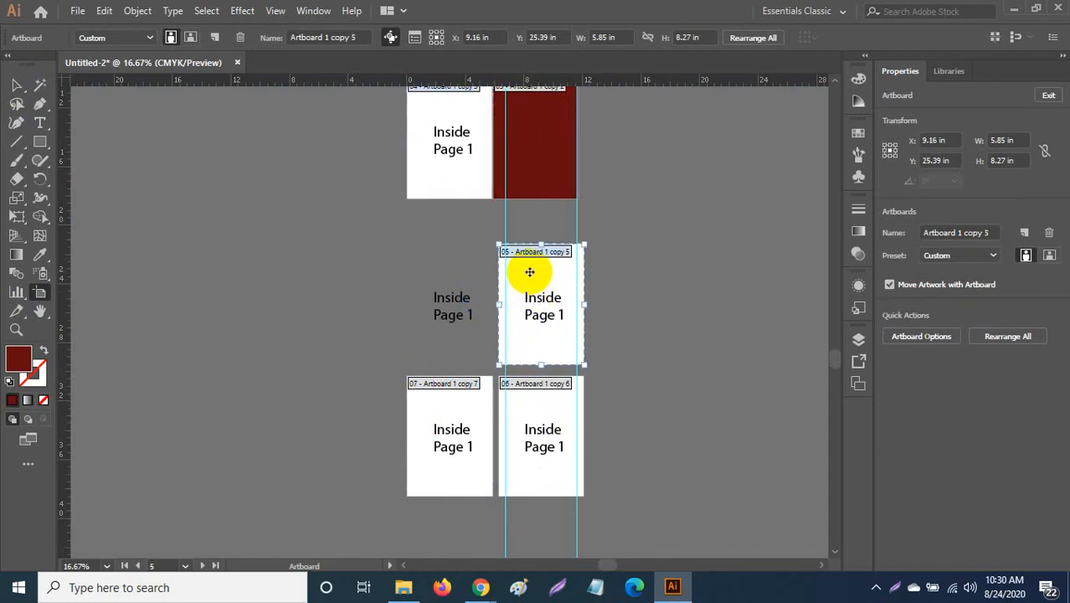
{"action": "key", "text": "Delete"}
{"action": "left_click", "coordinate": [527, 408]}
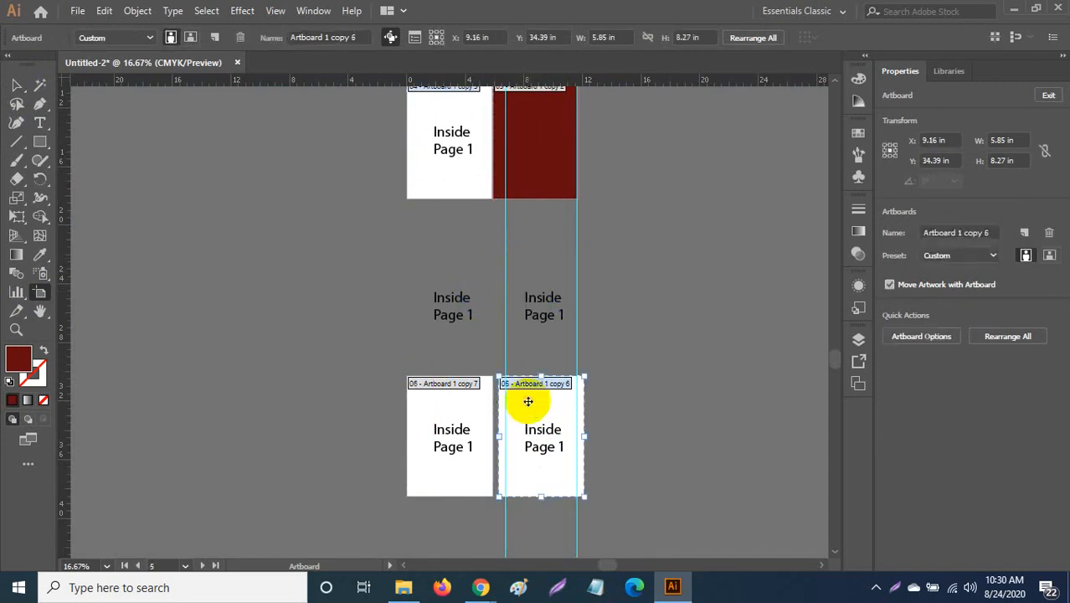
{"action": "key", "text": "Delete"}
{"action": "left_click", "coordinate": [462, 408]}
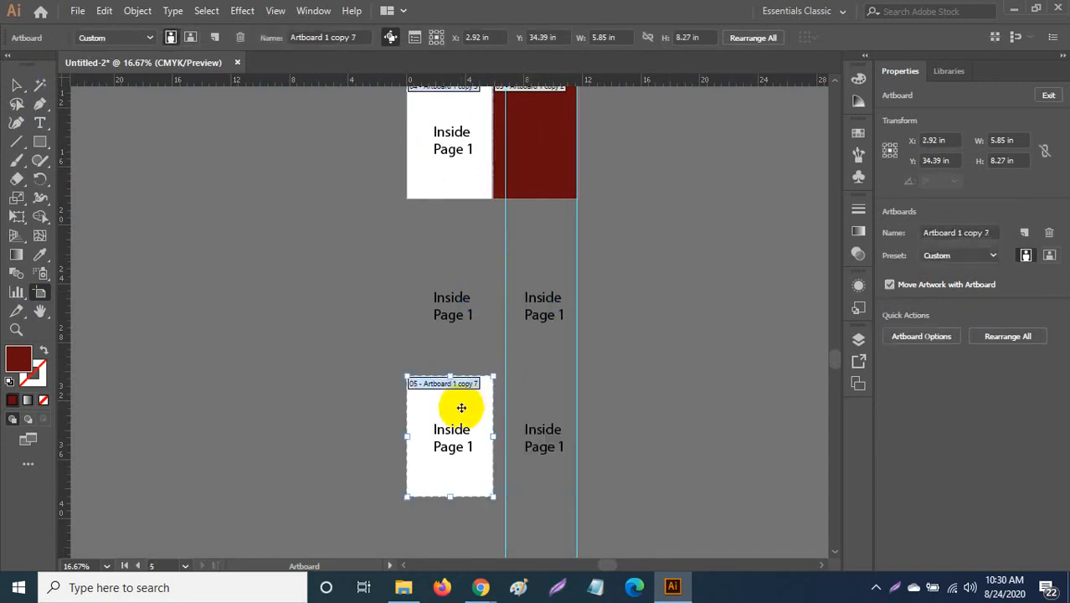
{"action": "key", "text": "Delete"}
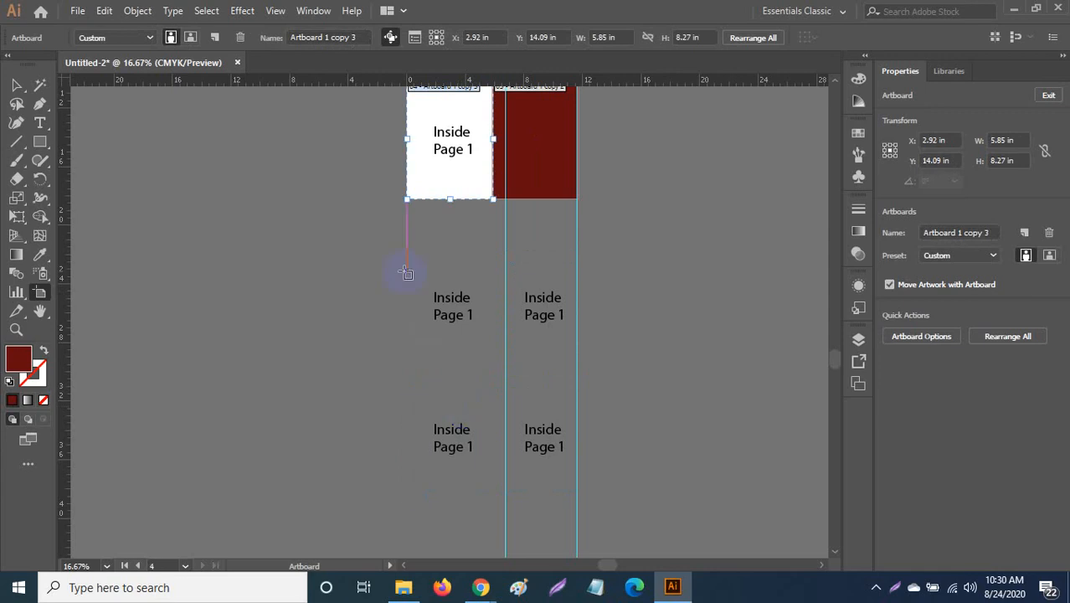
Step: Delete the four leftover "Inside Page 1" texts lying outside the artboards
{"action": "key", "text": "Escape"}
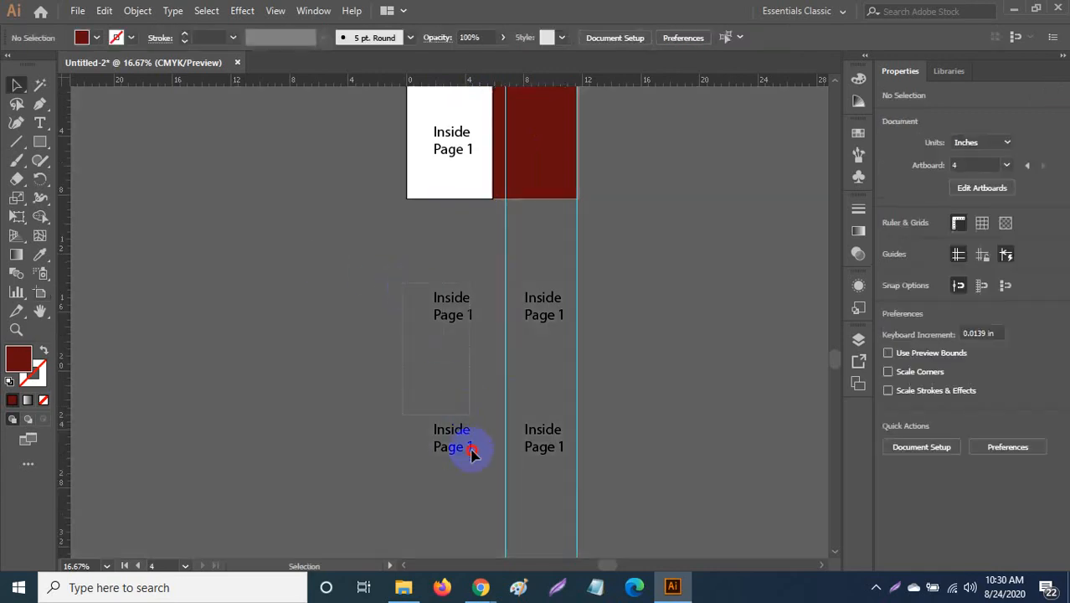
{"action": "left_click_drag", "start_coordinate": [472, 452], "coordinate": [473, 473]}
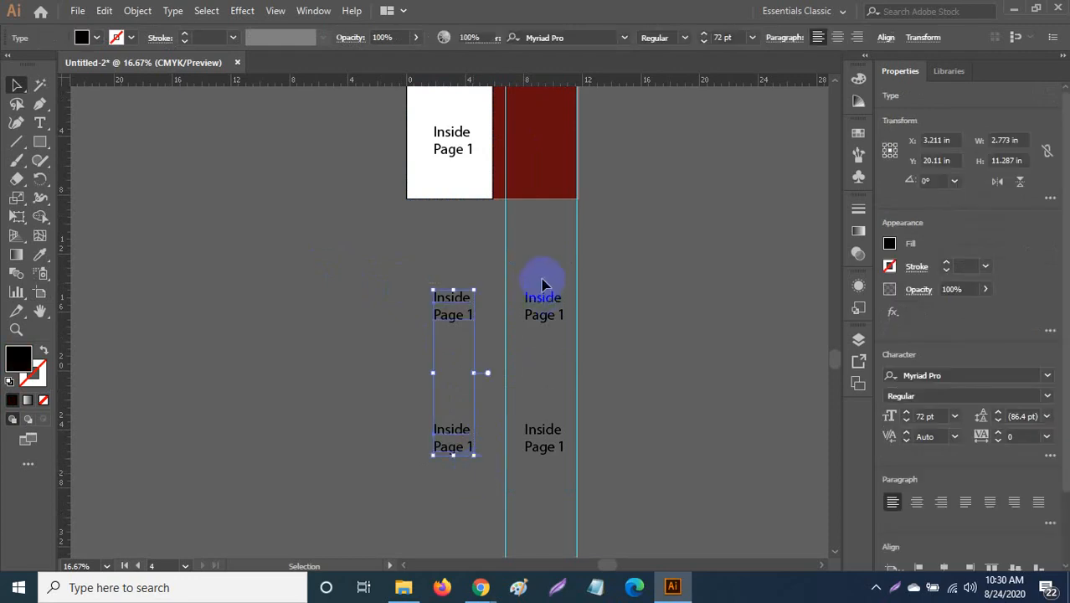
{"action": "key", "text": "Delete"}
{"action": "left_click_drag", "start_coordinate": [543, 273], "coordinate": [540, 533]}
{"action": "key", "text": "Delete"}
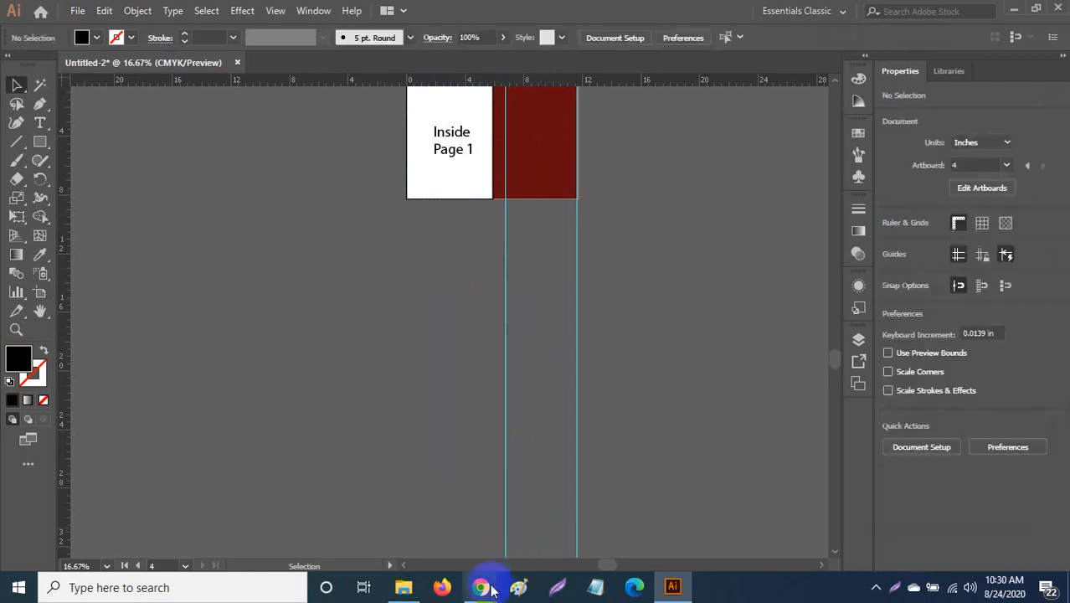
Step: Switch to the Google Meet call in Chrome and look through the list of participants
{"action": "mouse_move", "coordinate": [491, 591]}
{"action": "left_click", "coordinate": [429, 527]}
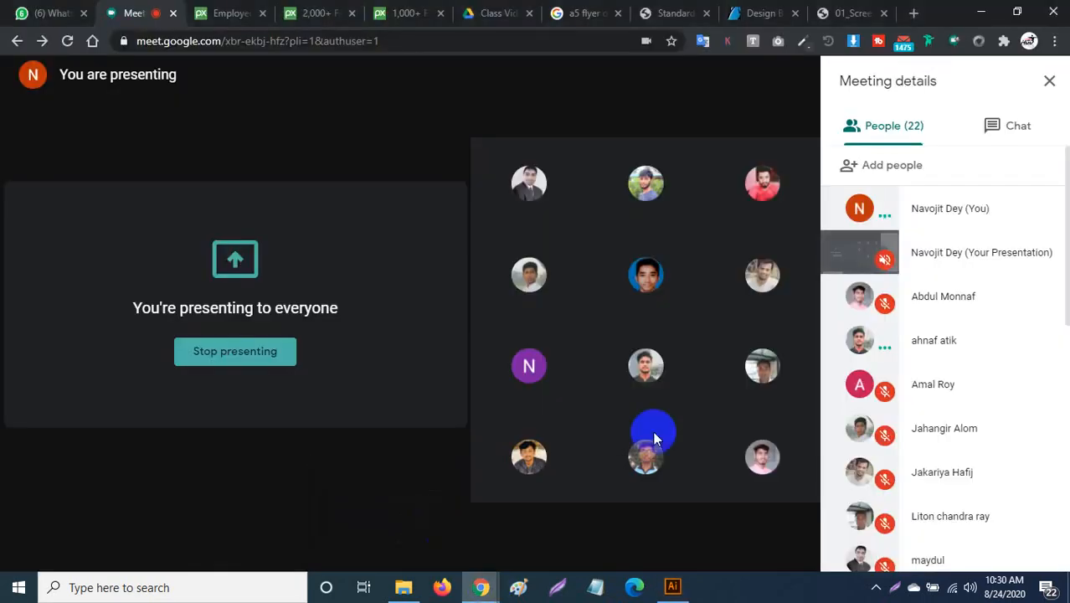
{"action": "scroll", "coordinate": [896, 339], "scroll_direction": "down", "scroll_amount": 2}
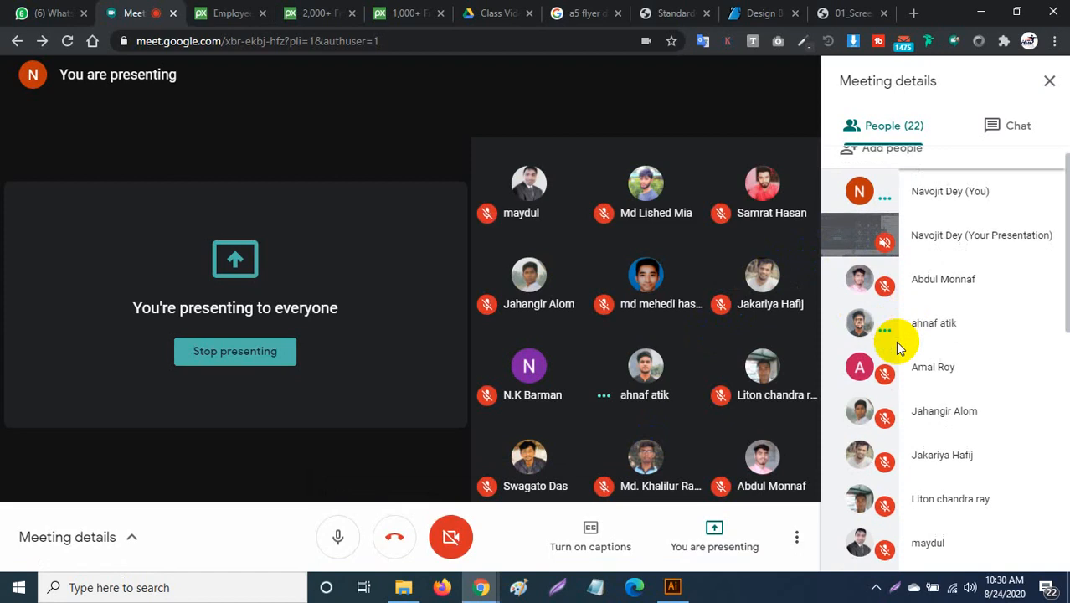
{"action": "scroll", "coordinate": [930, 326], "scroll_direction": "down", "scroll_amount": 4}
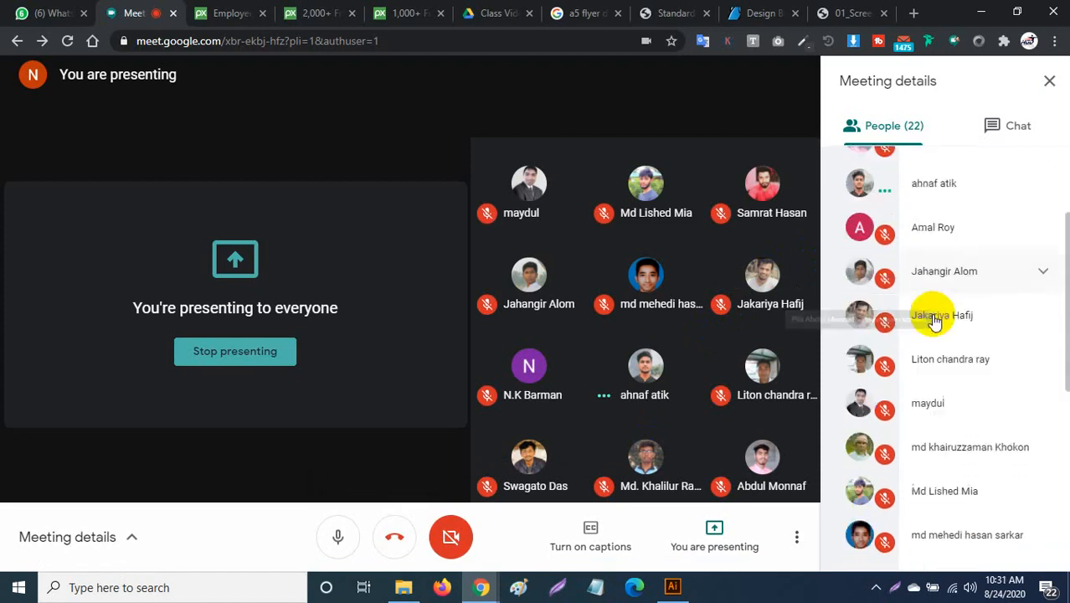
{"action": "scroll", "coordinate": [938, 314], "scroll_direction": "down", "scroll_amount": 9}
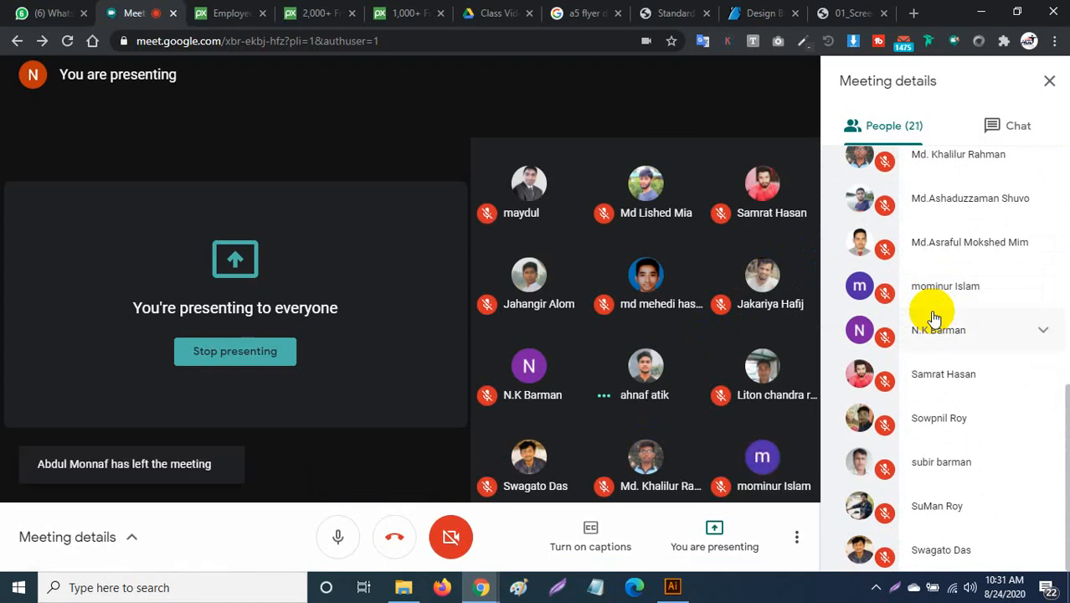
{"action": "scroll", "coordinate": [972, 317], "scroll_direction": "up", "scroll_amount": 10}
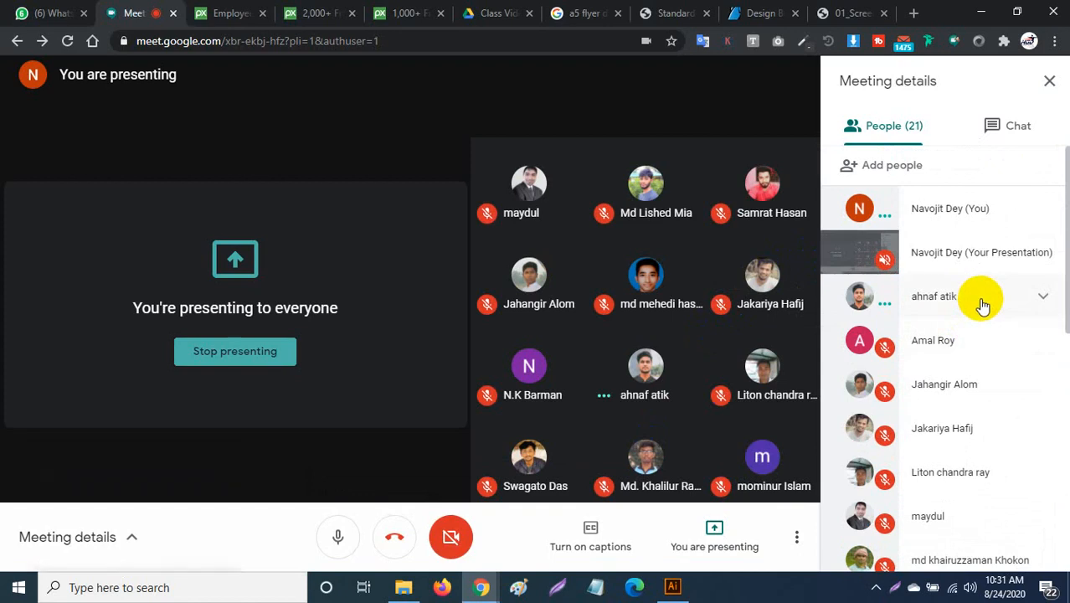
{"action": "scroll", "coordinate": [983, 304], "scroll_direction": "down", "scroll_amount": 3}
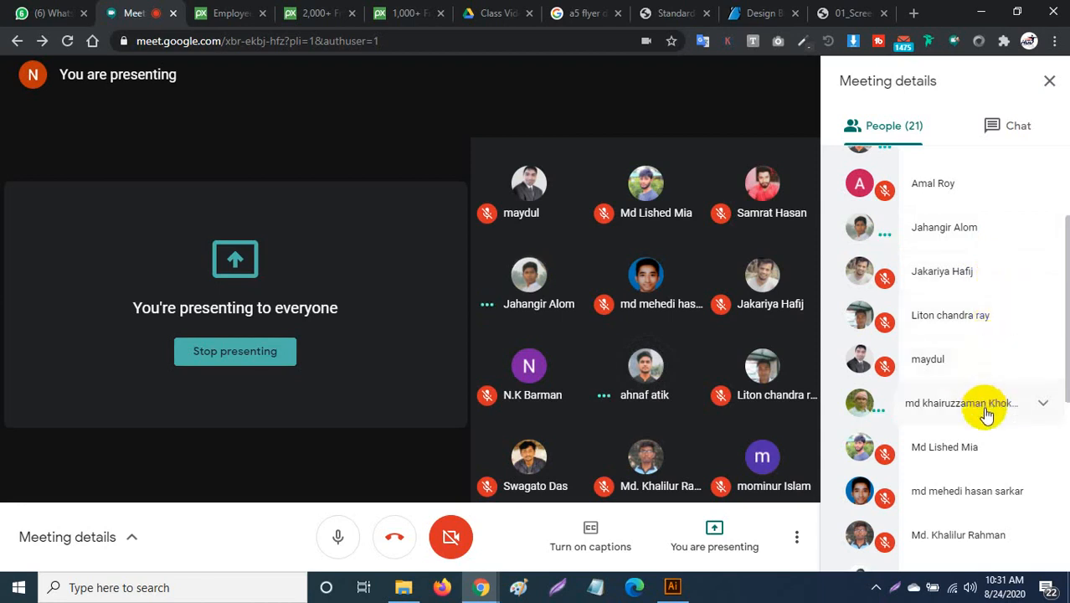
{"action": "scroll", "coordinate": [988, 418], "scroll_direction": "down", "scroll_amount": 2}
{"action": "scroll", "coordinate": [988, 427], "scroll_direction": "down", "scroll_amount": 3}
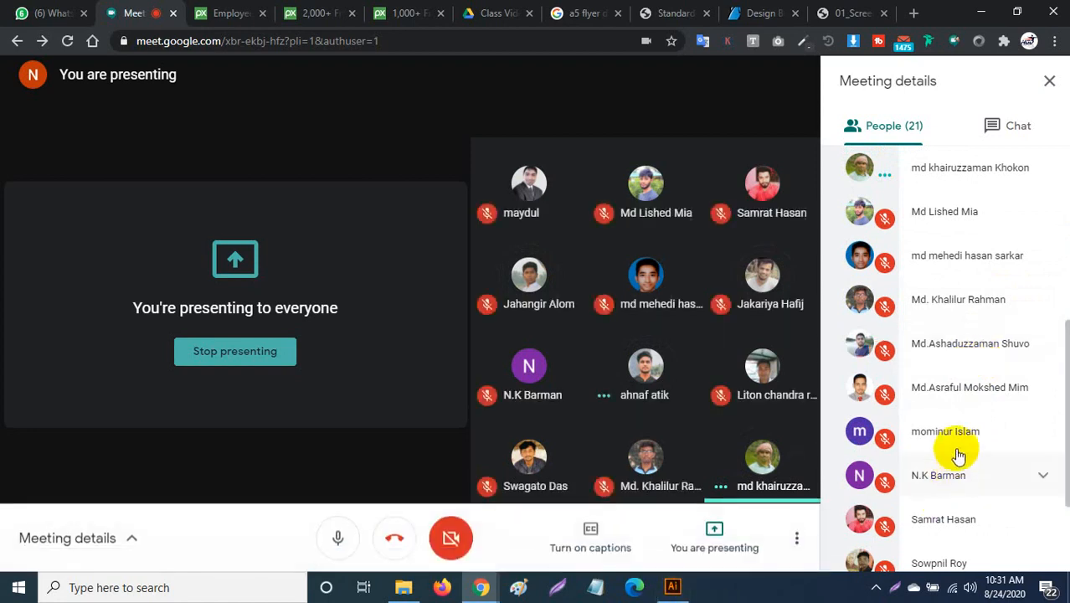
{"action": "scroll", "coordinate": [958, 450], "scroll_direction": "down", "scroll_amount": 1}
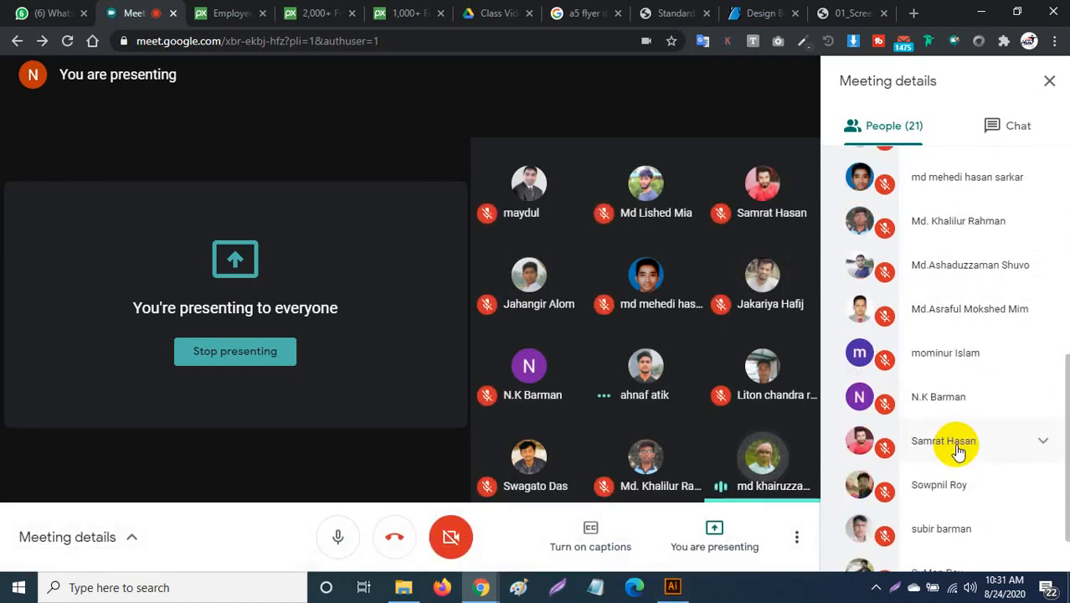
Step: Switch back to Illustrator and bring the brochure's cover and inside pages into view
{"action": "left_click", "coordinate": [672, 587]}
{"action": "scroll", "coordinate": [569, 384], "scroll_direction": "up", "scroll_amount": 4}
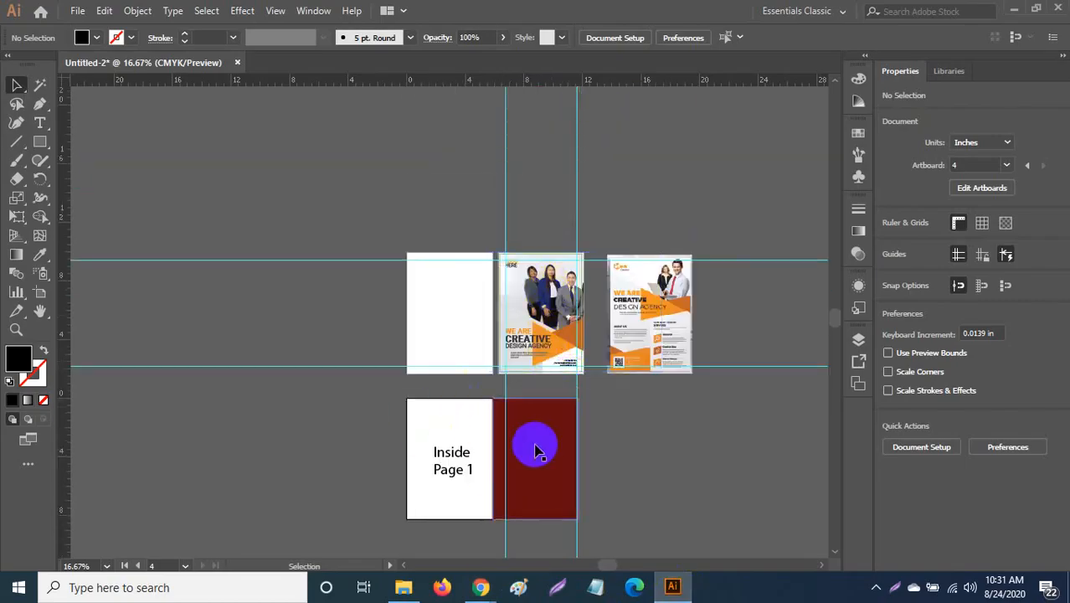
Step: Draw a black rectangle about 4.1 by 3.7 in on the blank artboard beside the front cover
{"action": "left_click", "coordinate": [39, 142]}
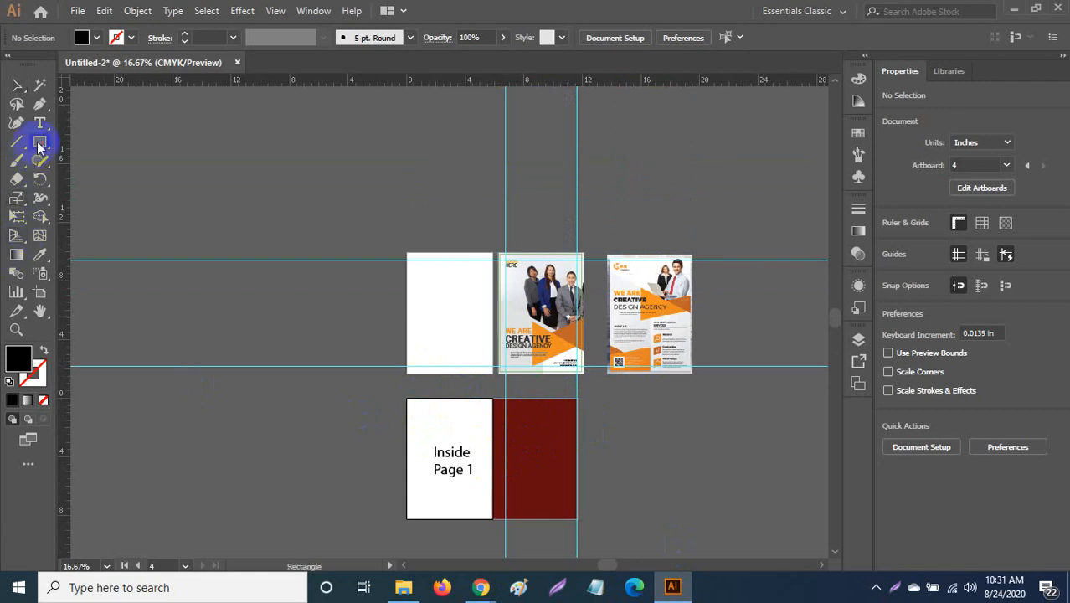
{"action": "left_click_drag", "start_coordinate": [419, 283], "coordinate": [480, 336]}
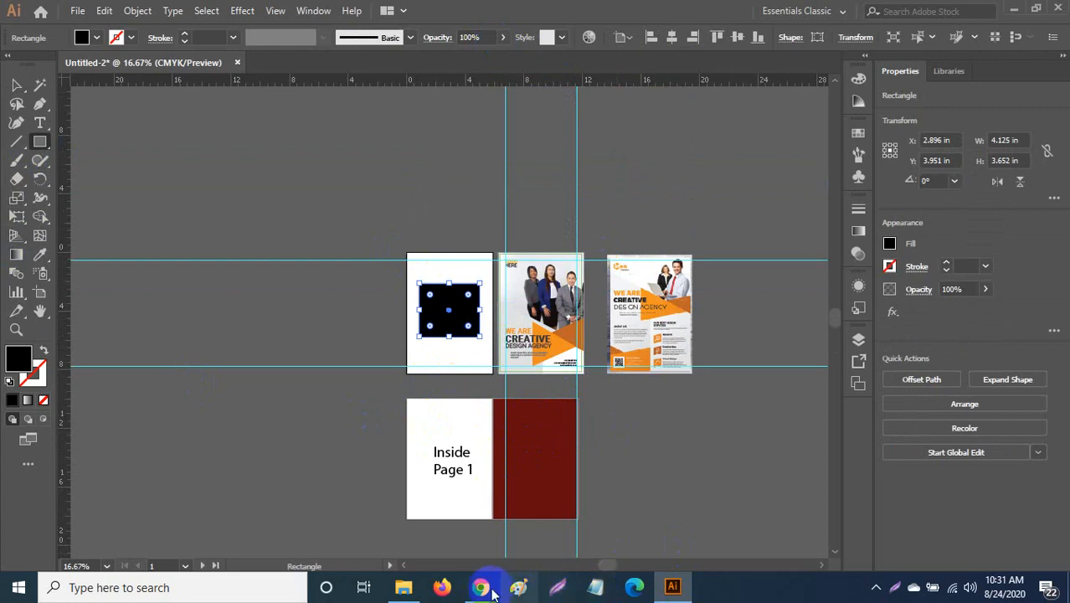
Step: Switch to Chrome and go through the open reference pages to the Pixabay search results for workplace photos
{"action": "mouse_move", "coordinate": [483, 583]}
{"action": "left_click", "coordinate": [455, 529]}
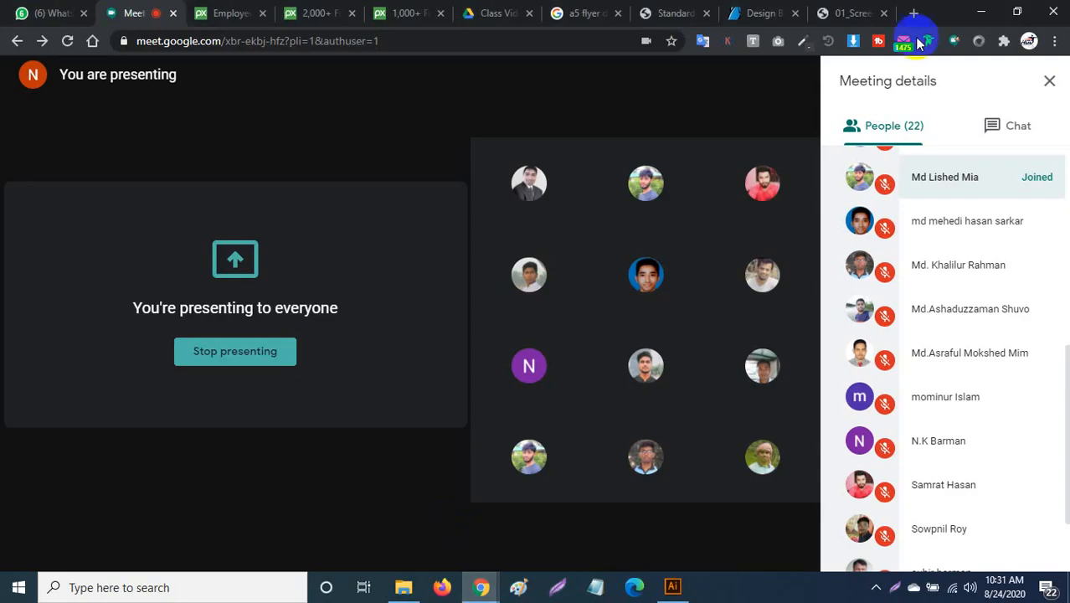
{"action": "left_click", "coordinate": [856, 11]}
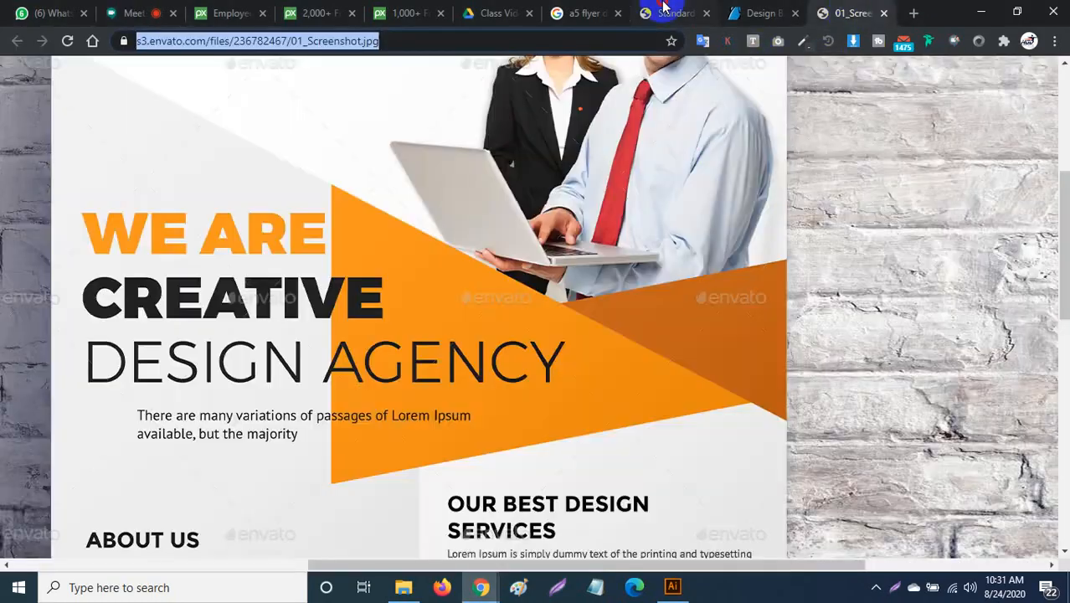
{"action": "left_click", "coordinate": [674, 12]}
{"action": "left_click", "coordinate": [589, 11]}
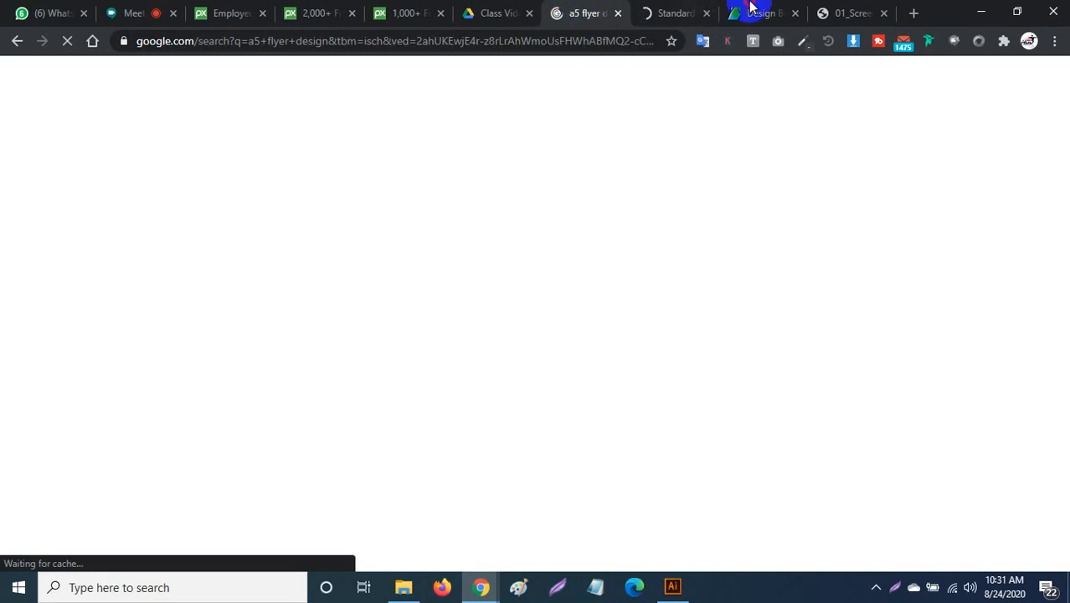
{"action": "left_click", "coordinate": [749, 10]}
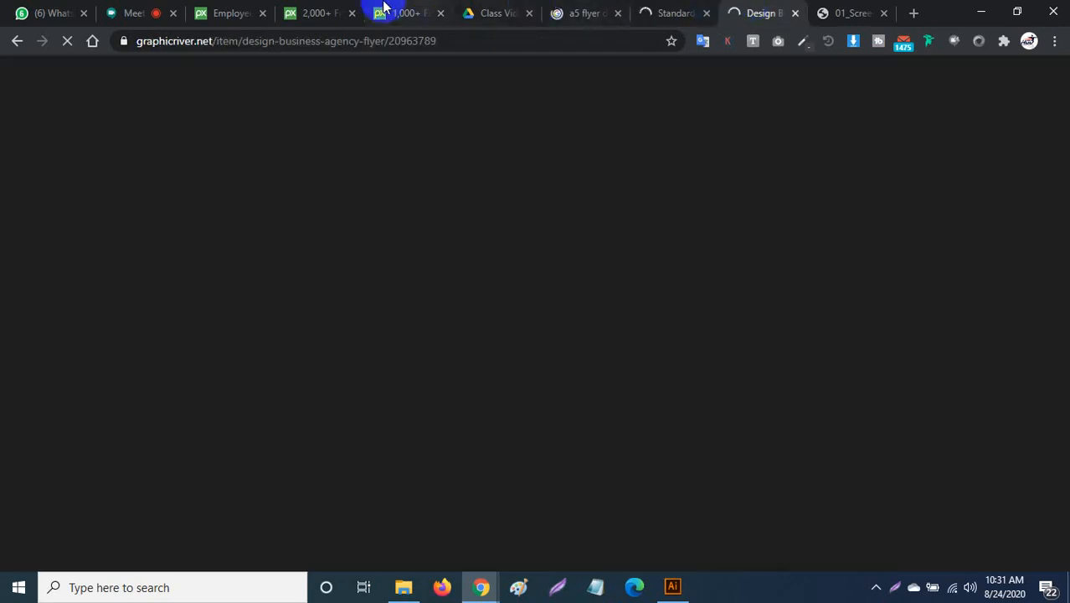
{"action": "left_click", "coordinate": [386, 12]}
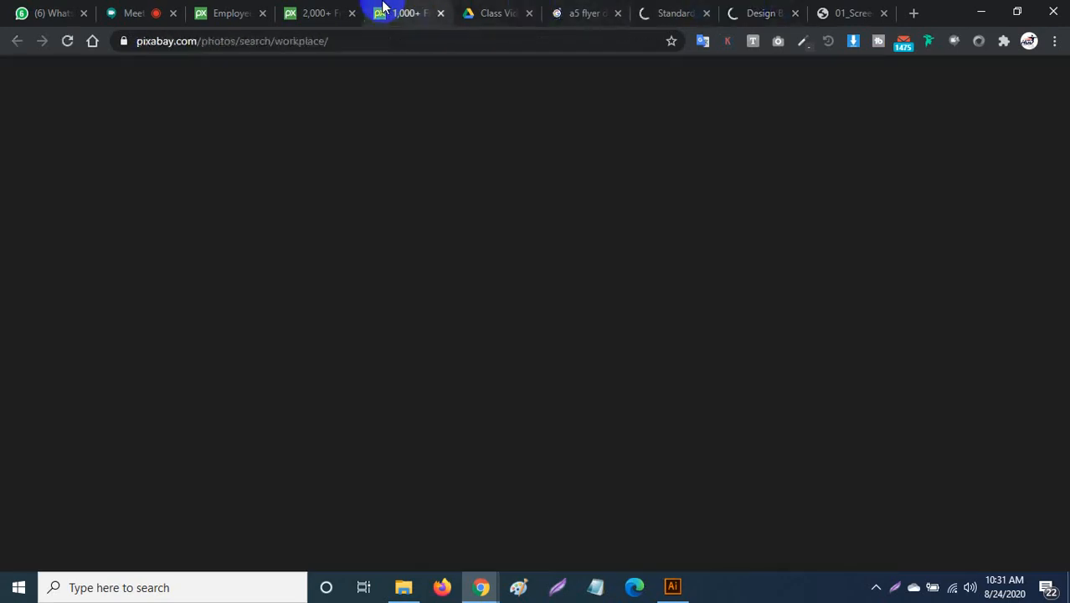
Step: Browse the workplace photos on Pixabay and open the one showing a MacBook surrounded by paint tubes
{"action": "scroll", "coordinate": [684, 365], "scroll_direction": "down", "scroll_amount": 3}
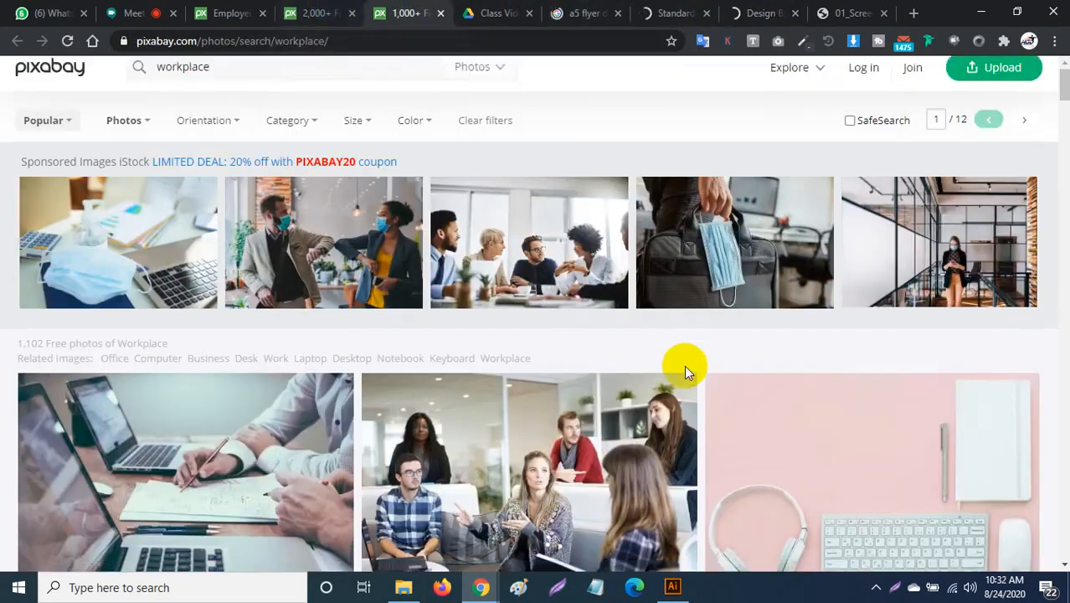
{"action": "scroll", "coordinate": [684, 365], "scroll_direction": "down", "scroll_amount": 6}
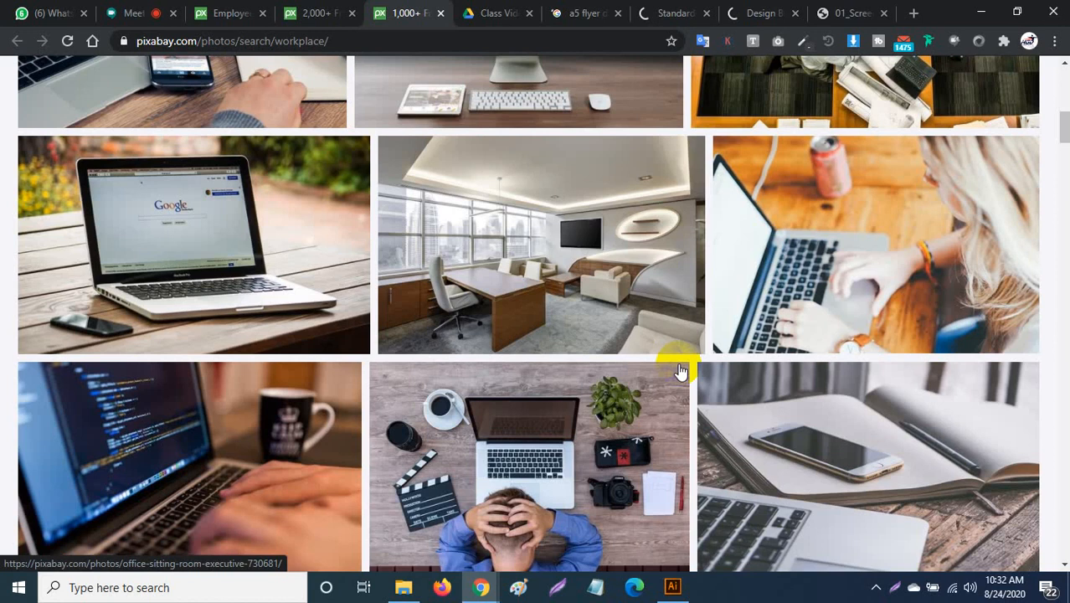
{"action": "scroll", "coordinate": [681, 371], "scroll_direction": "down", "scroll_amount": 8}
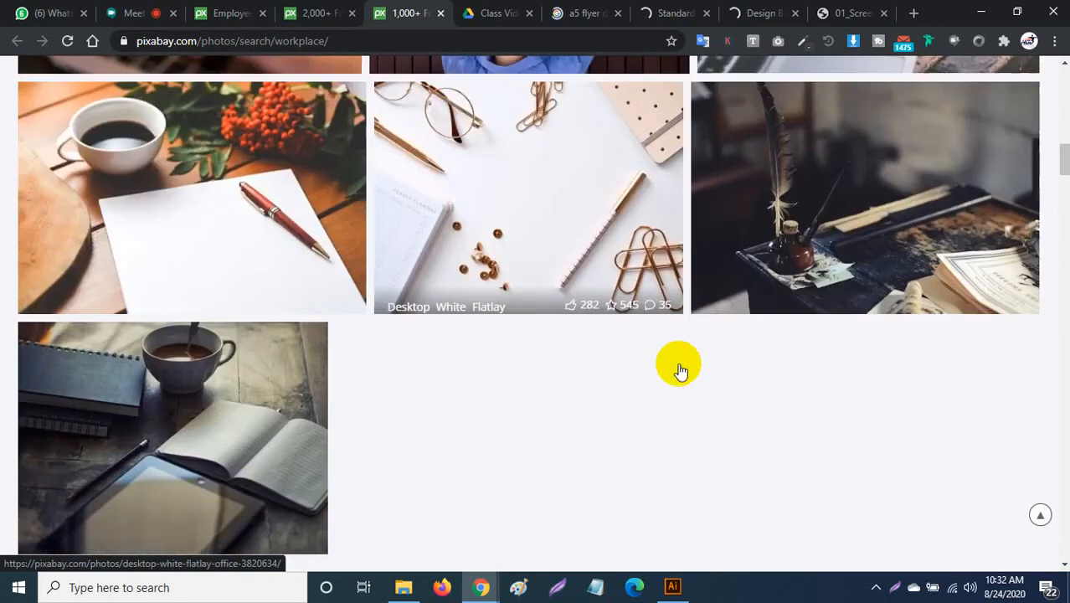
{"action": "scroll", "coordinate": [680, 371], "scroll_direction": "down", "scroll_amount": 4}
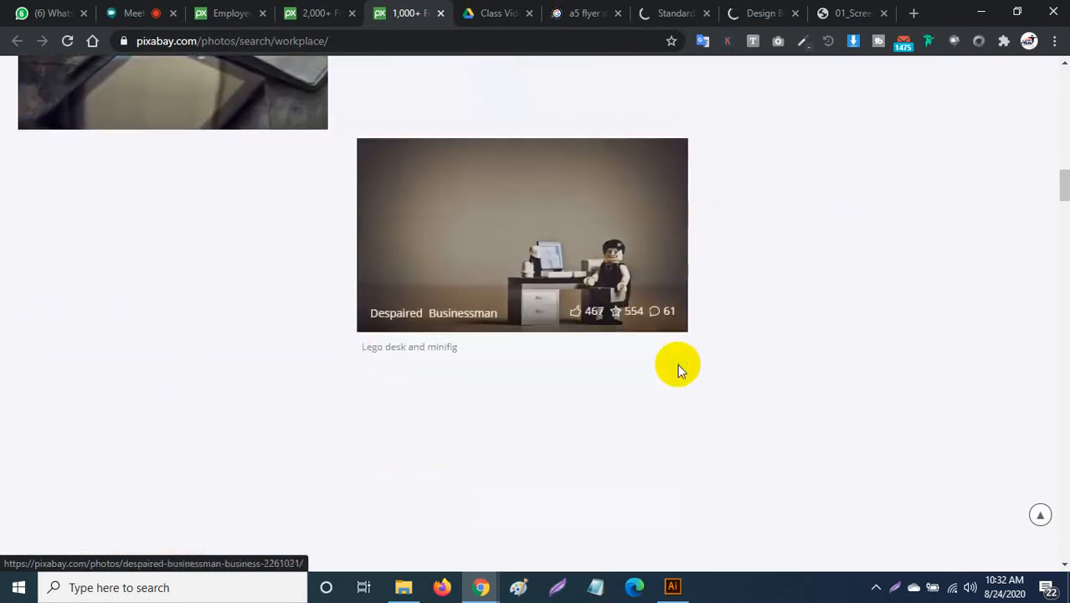
{"action": "scroll", "coordinate": [678, 369], "scroll_direction": "down", "scroll_amount": 4}
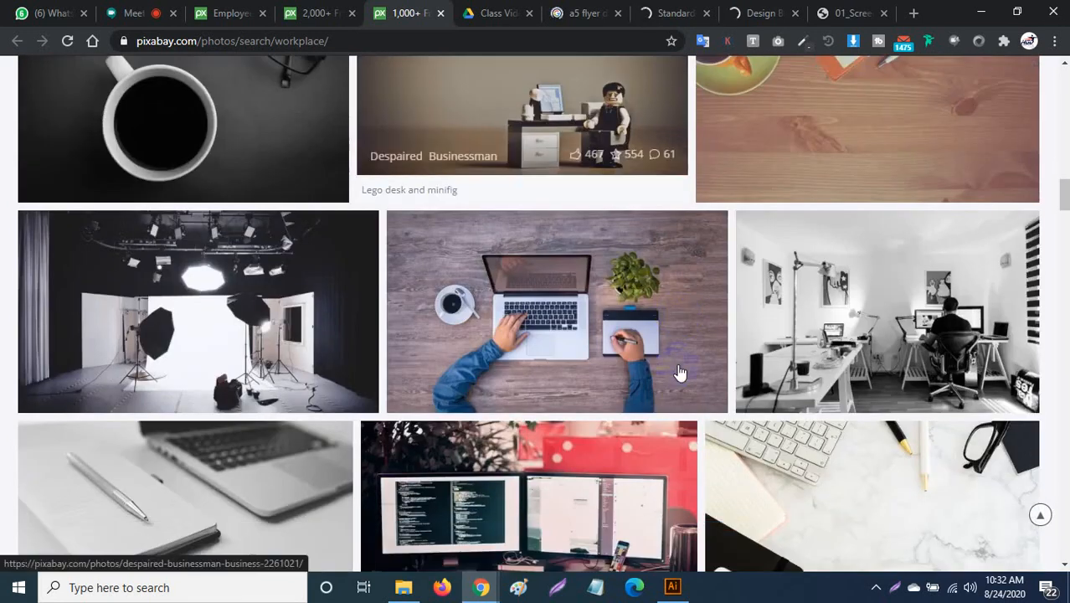
{"action": "scroll", "coordinate": [680, 371], "scroll_direction": "down", "scroll_amount": 3}
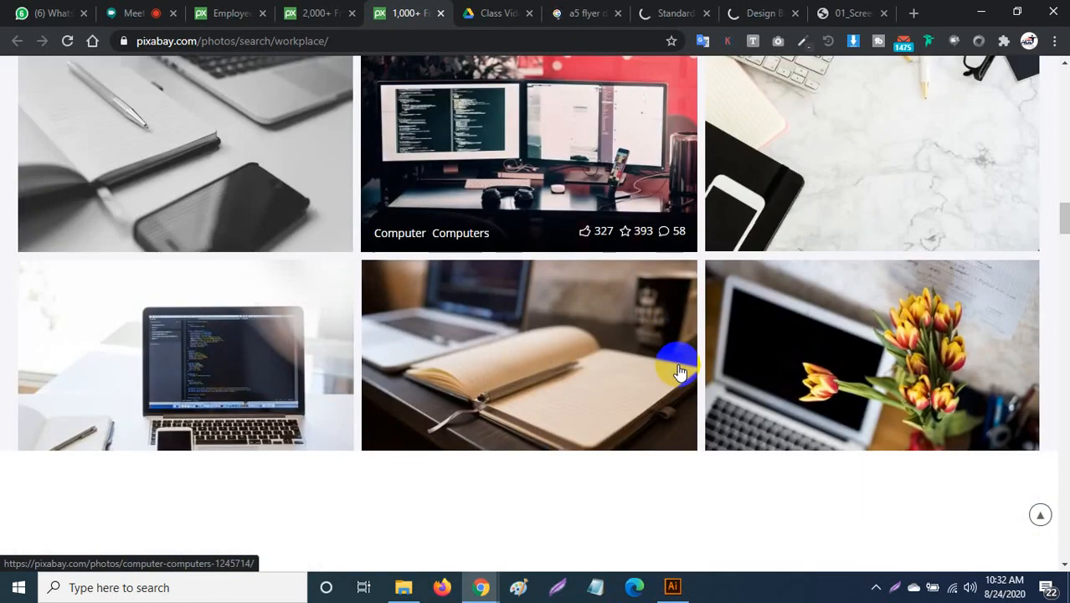
{"action": "scroll", "coordinate": [680, 371], "scroll_direction": "down", "scroll_amount": 5}
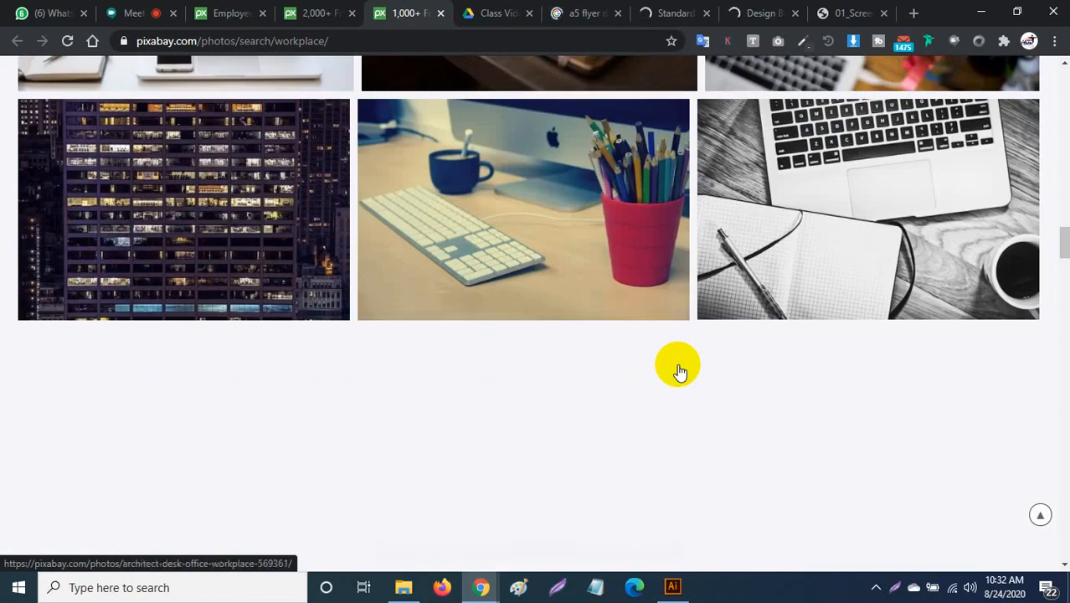
{"action": "scroll", "coordinate": [656, 364], "scroll_direction": "down", "scroll_amount": 2}
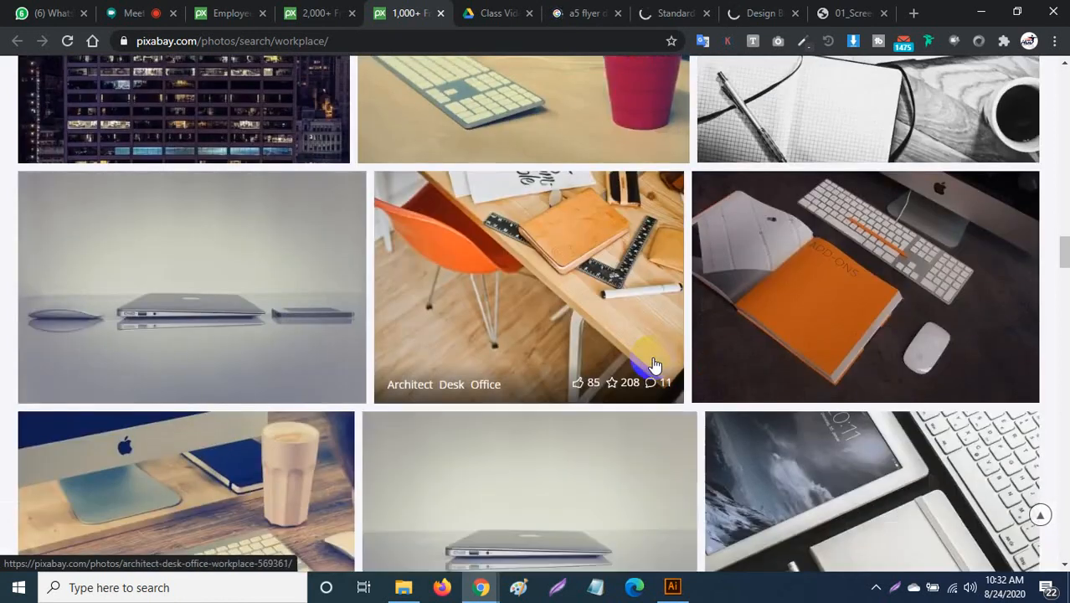
{"action": "scroll", "coordinate": [654, 365], "scroll_direction": "down", "scroll_amount": 5}
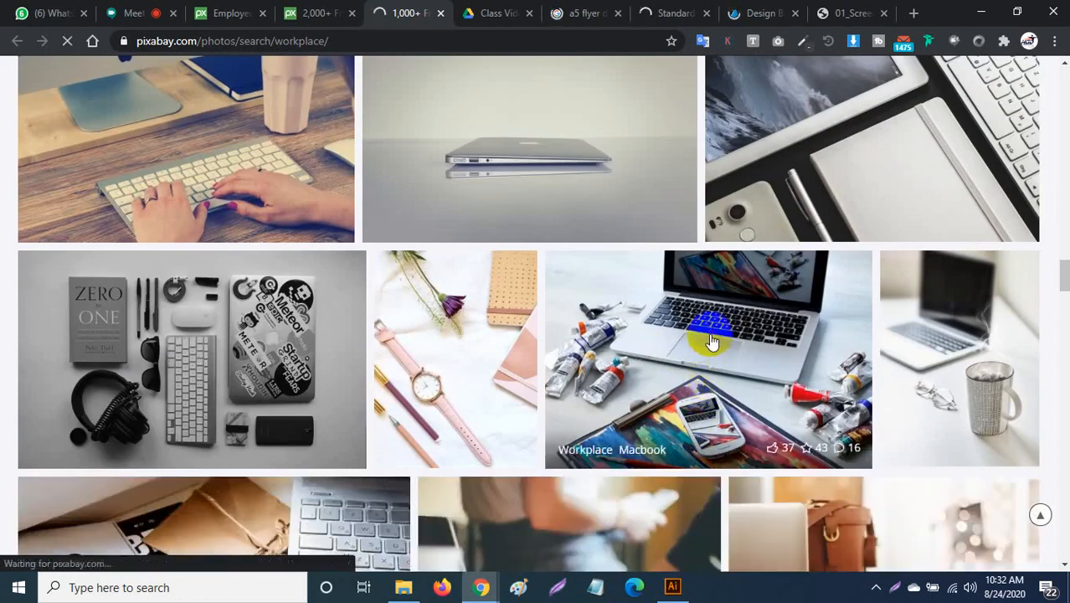
{"action": "scroll", "coordinate": [710, 339], "scroll_direction": "down", "scroll_amount": 5}
{"action": "scroll", "coordinate": [711, 339], "scroll_direction": "down", "scroll_amount": 3}
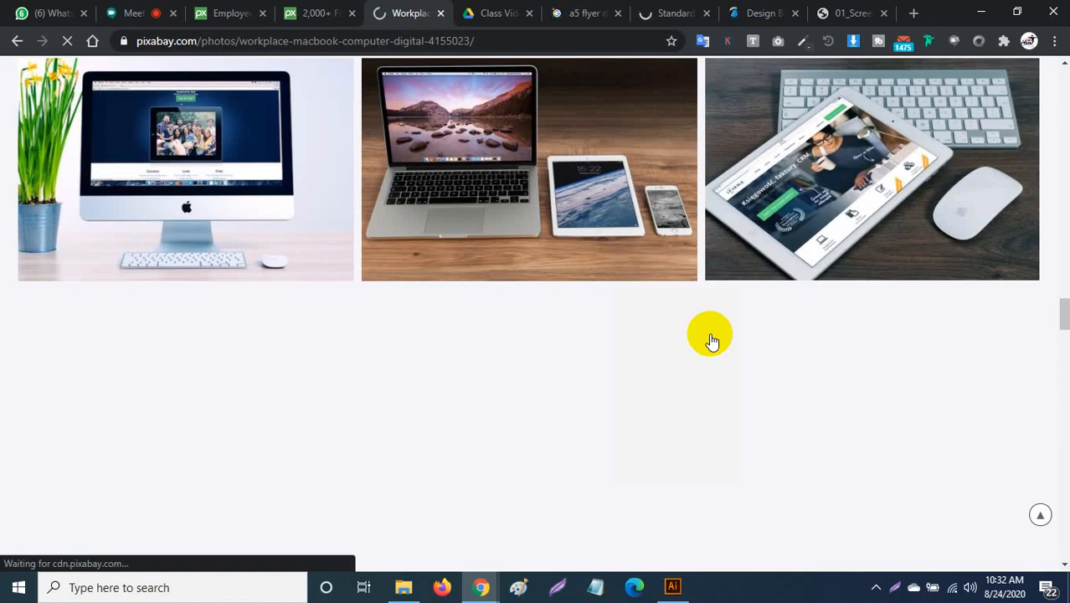
{"action": "scroll", "coordinate": [712, 342], "scroll_direction": "down", "scroll_amount": 5}
{"action": "scroll", "coordinate": [712, 342], "scroll_direction": "up", "scroll_amount": 4}
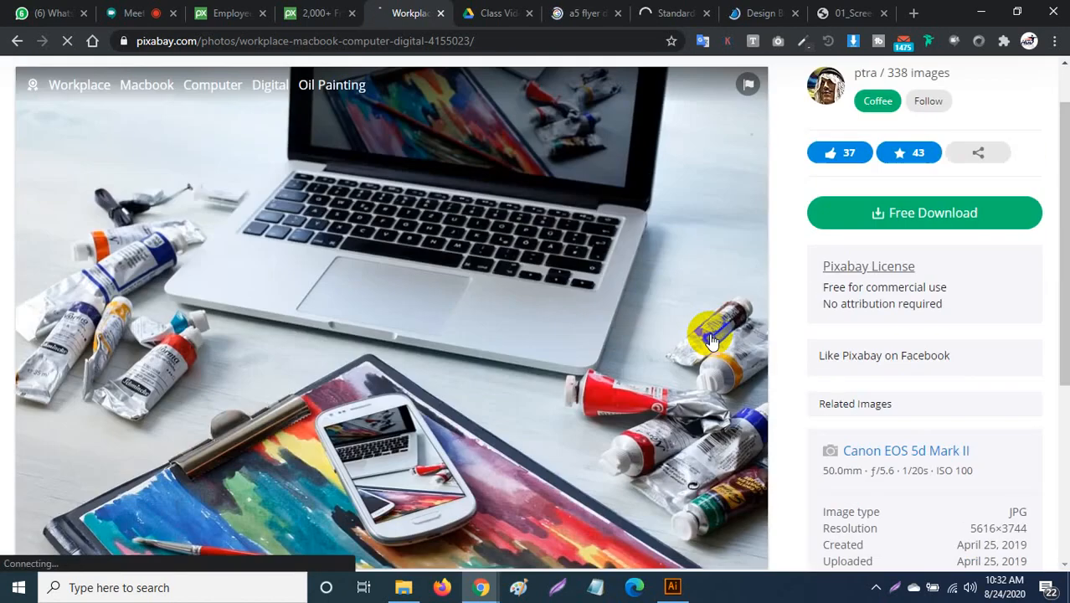
{"action": "scroll", "coordinate": [710, 340], "scroll_direction": "down", "scroll_amount": 2}
{"action": "scroll", "coordinate": [669, 280], "scroll_direction": "up", "scroll_amount": 2}
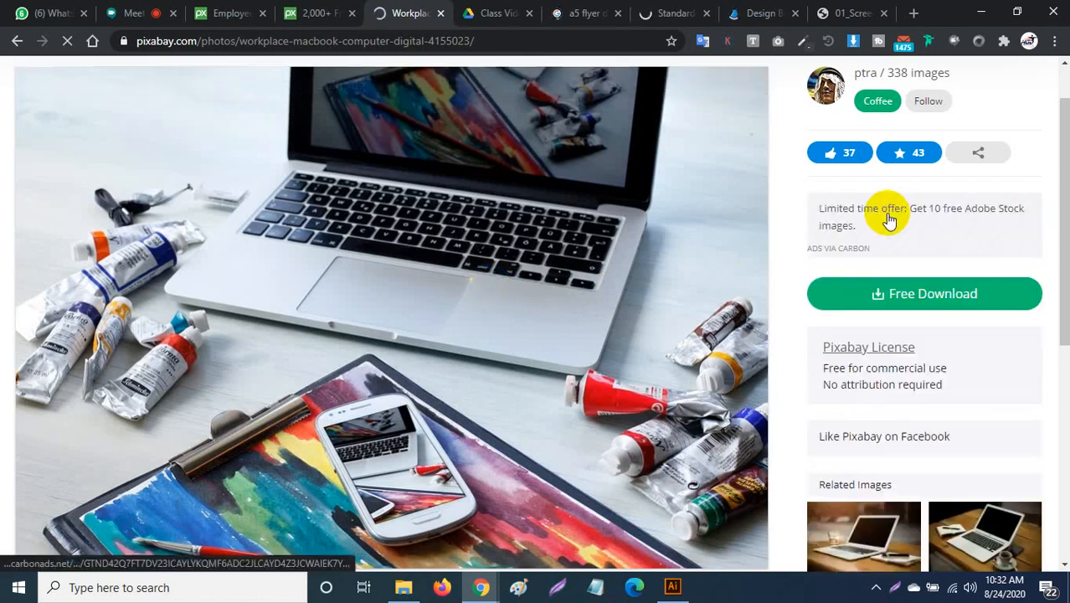
Step: Show the photo's free download sizes and copy the MacBook image to the clipboard
{"action": "left_click", "coordinate": [909, 296]}
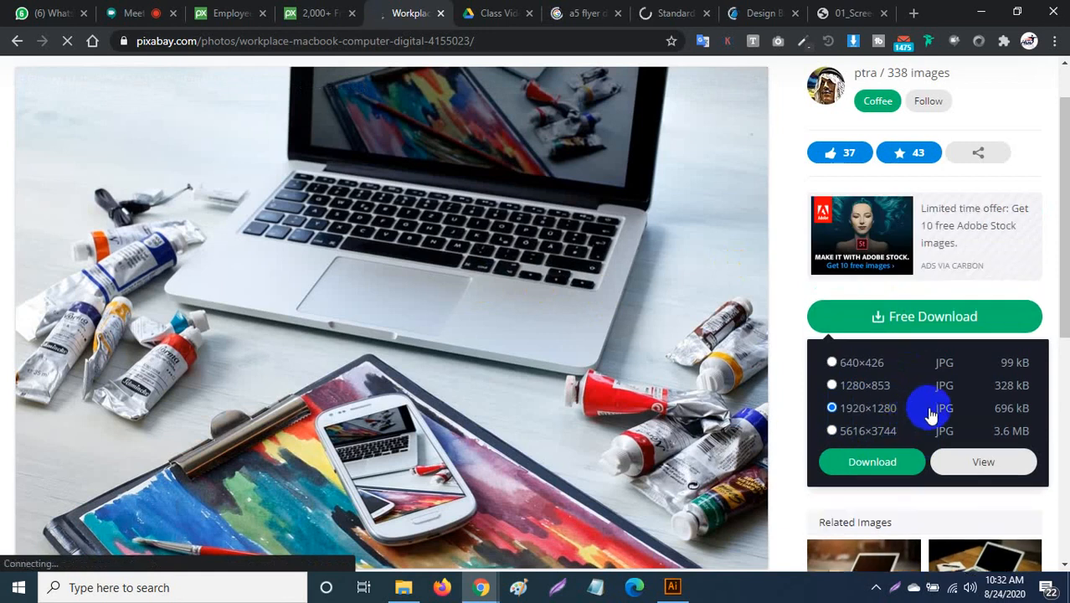
{"action": "right_click", "coordinate": [426, 285]}
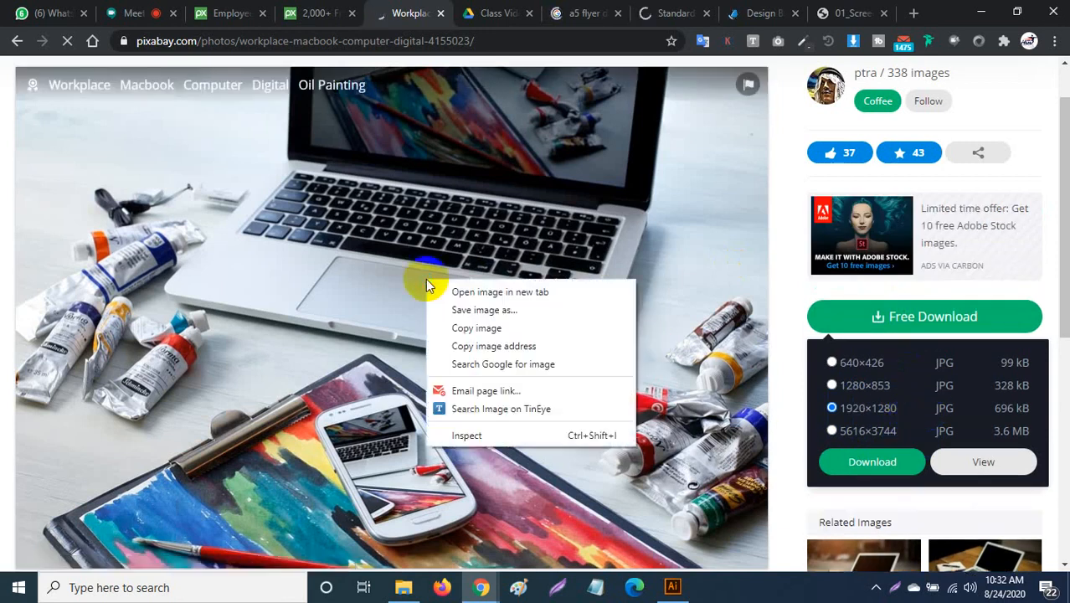
{"action": "left_click", "coordinate": [469, 329]}
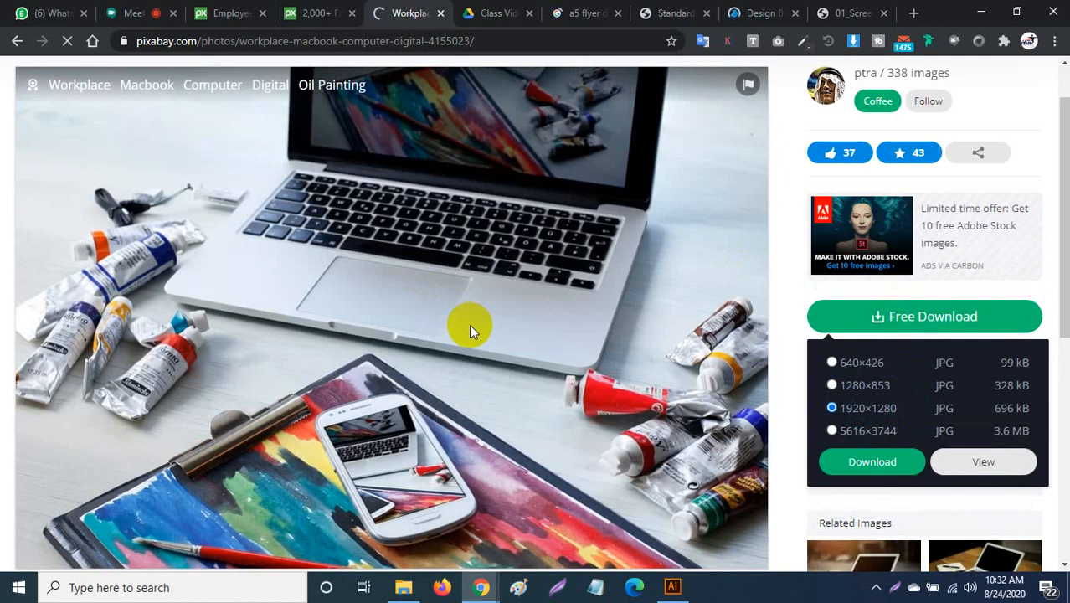
Step: Switch back to Illustrator, isolate the black rectangle and paste the copied MacBook photo over it
{"action": "left_click", "coordinate": [673, 586]}
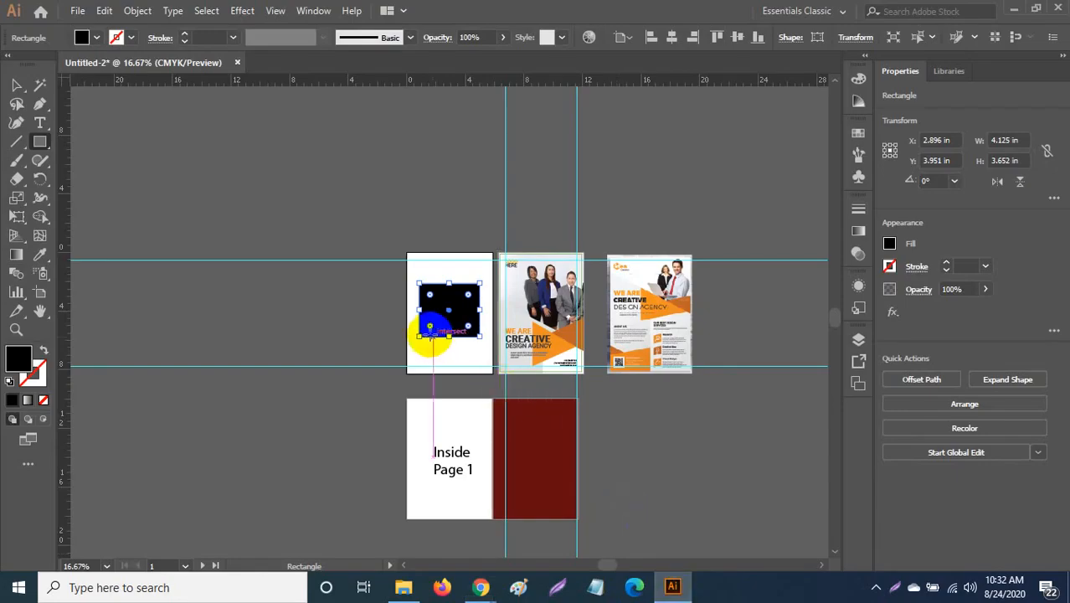
{"action": "key", "text": "ctrl+plus"}
{"action": "key", "text": "ctrl+plus"}
{"action": "key", "text": "ctrl+plus"}
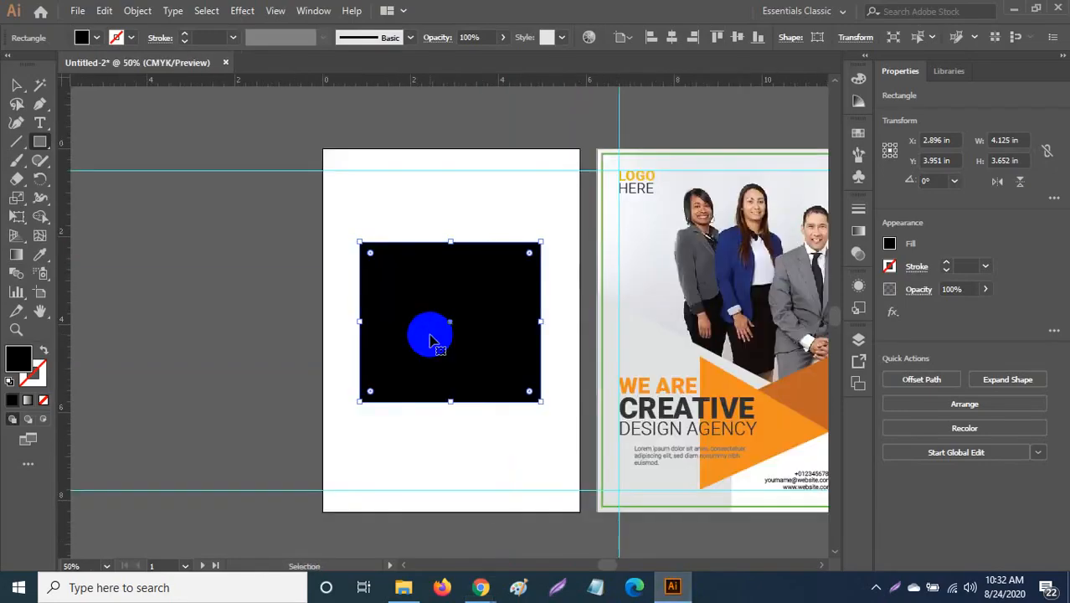
{"action": "key", "text": "ctrl+plus"}
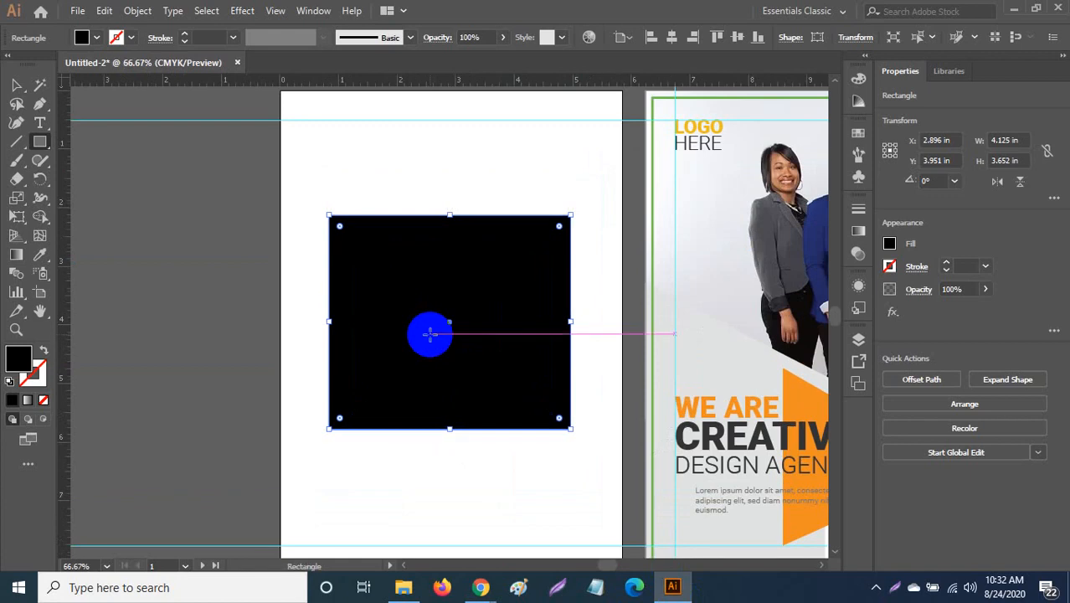
{"action": "key", "text": "v"}
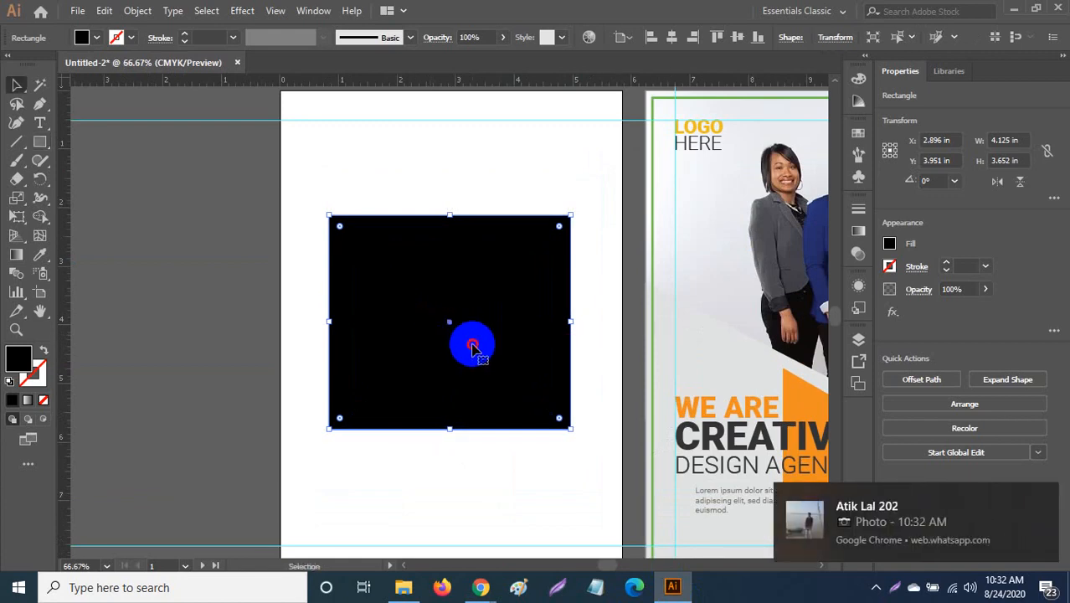
{"action": "double_click", "coordinate": [473, 348]}
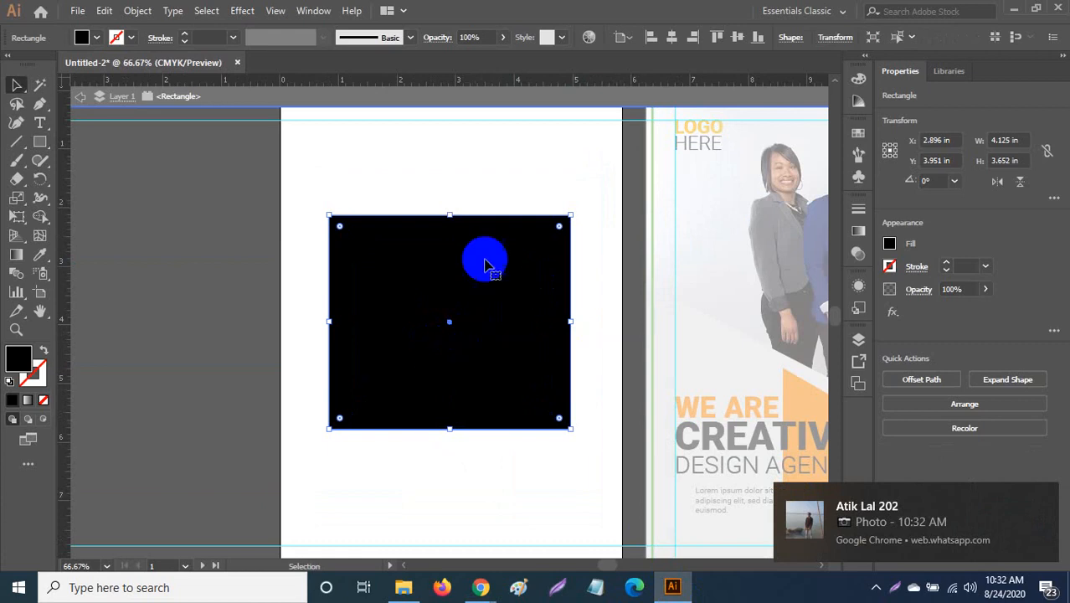
{"action": "key", "text": "a"}
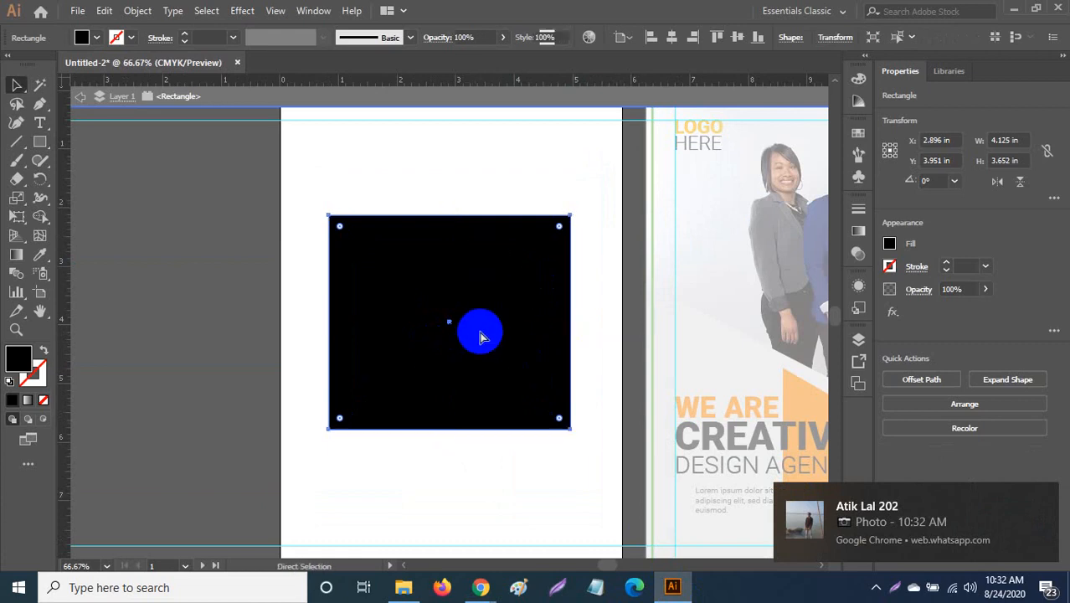
{"action": "key", "text": "ctrl+v"}
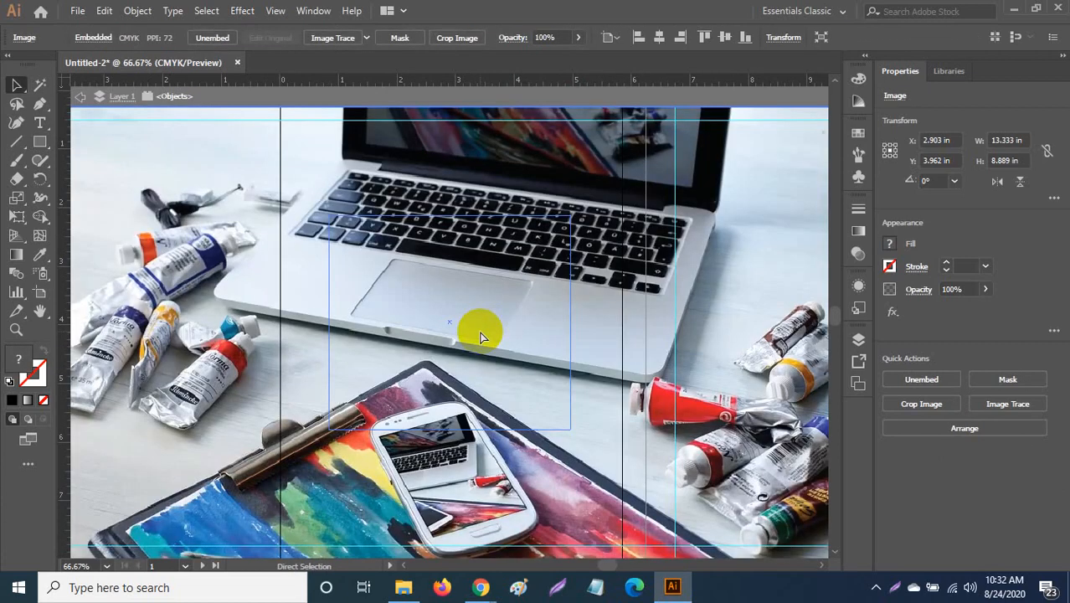
Step: Send the pasted photo behind the black rectangle and scale it down about its centre to about 5.5 by 3.7 in
{"action": "key", "text": "ctrl+minus"}
{"action": "key", "text": "ctrl+minus"}
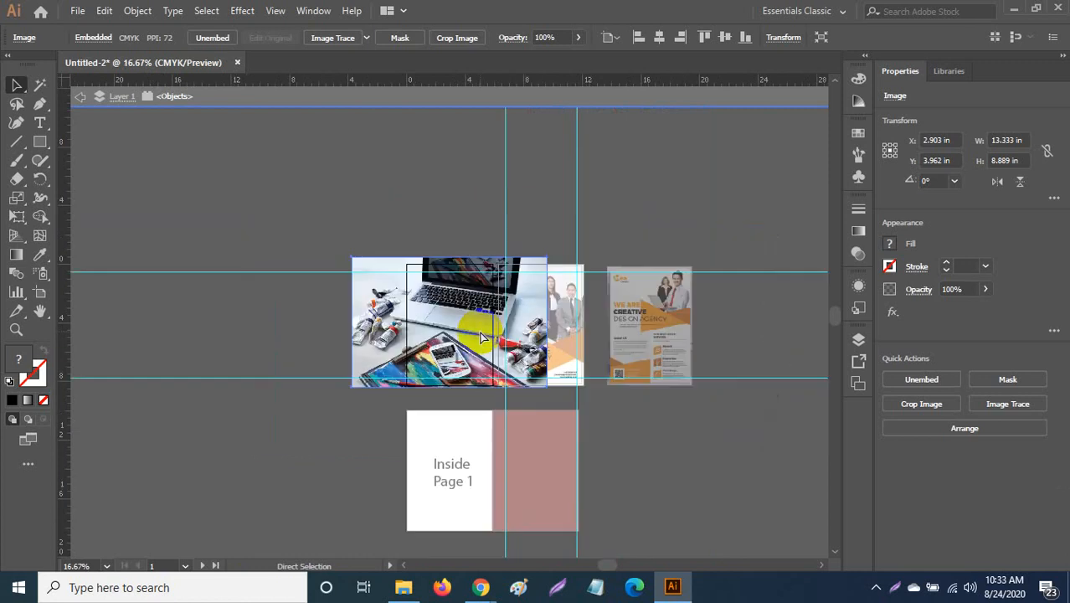
{"action": "key", "text": "ctrl+minus"}
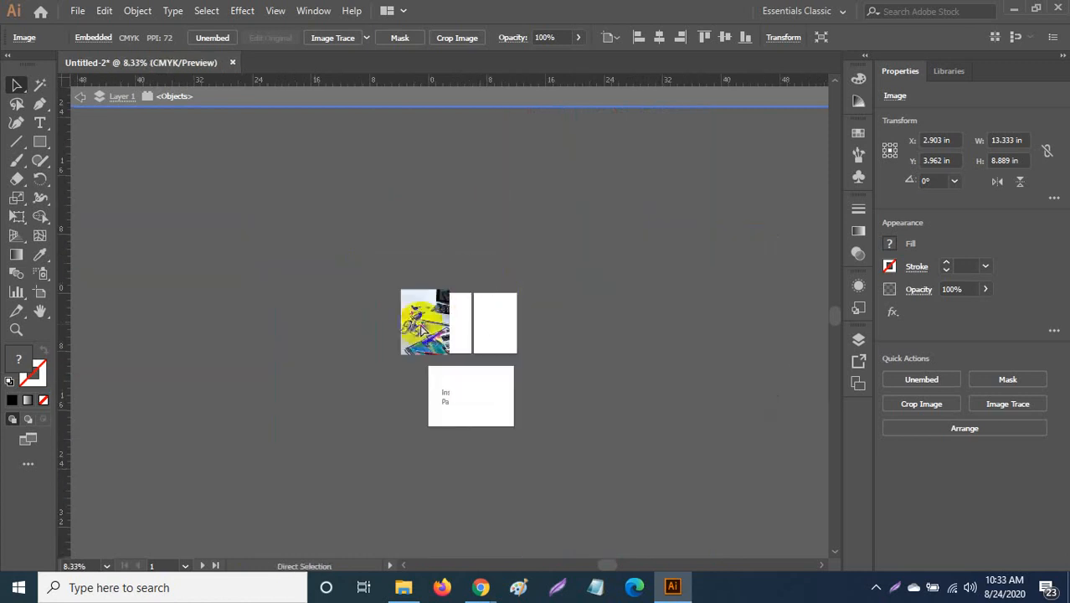
{"action": "key", "text": "ctrl+plus"}
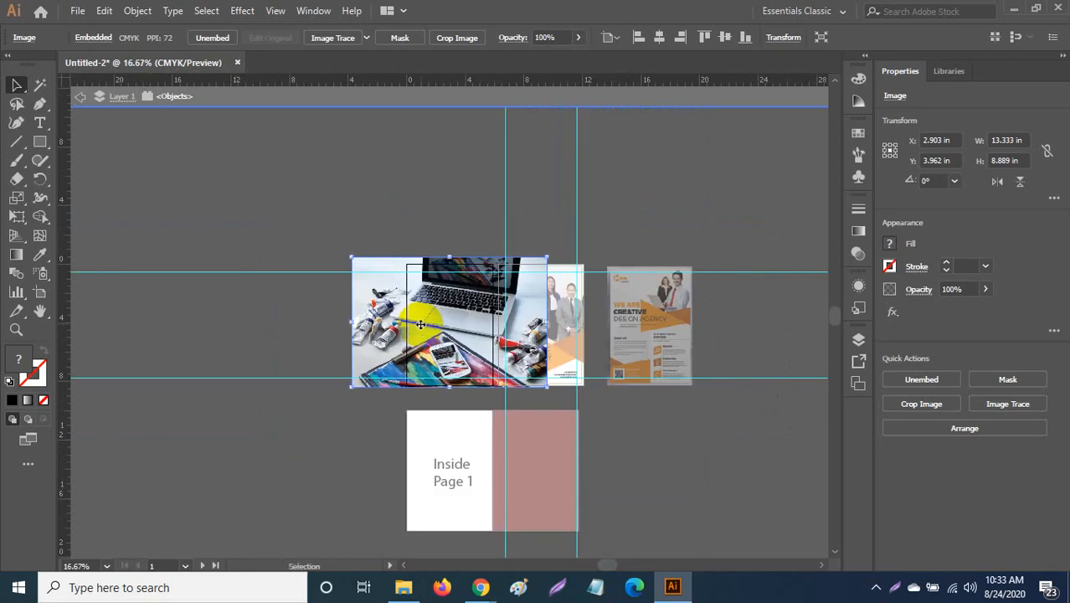
{"action": "left_click", "coordinate": [467, 303]}
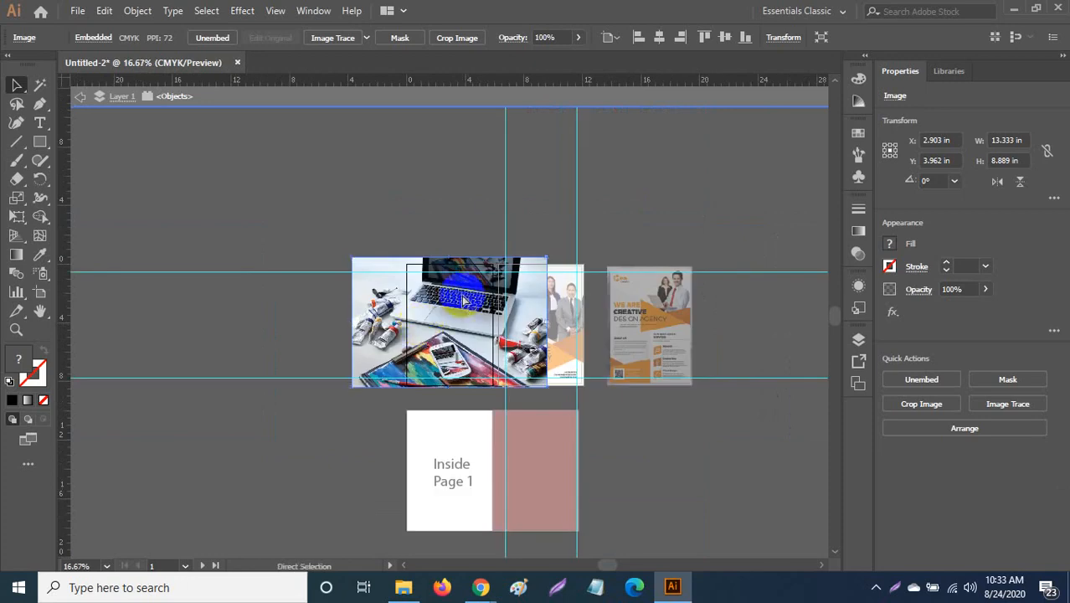
{"action": "left_click", "coordinate": [467, 303]}
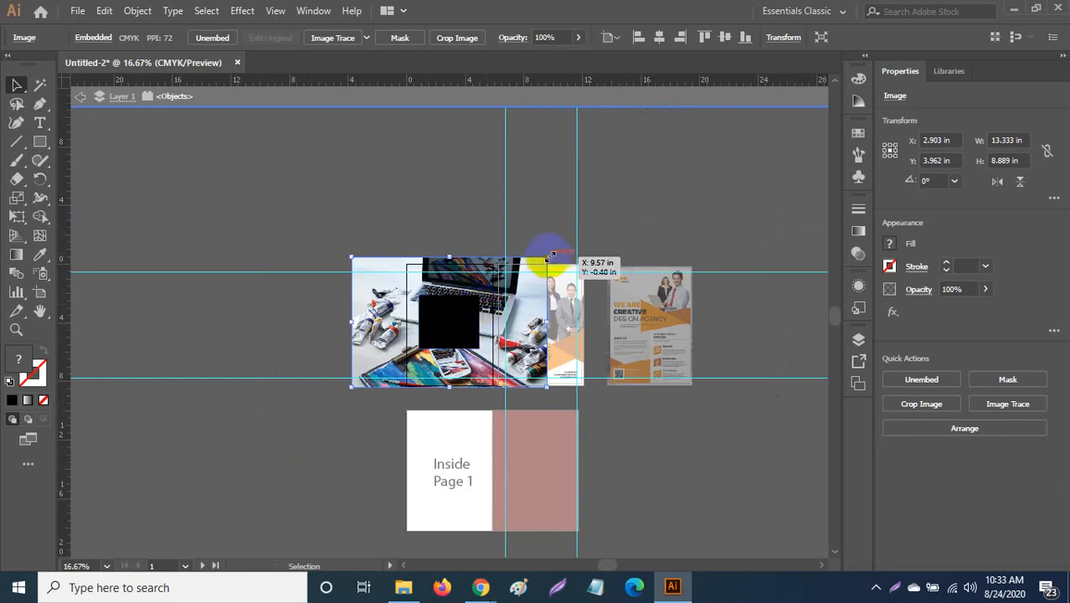
{"action": "left_click_drag", "start_coordinate": [550, 254], "coordinate": [505, 302]}
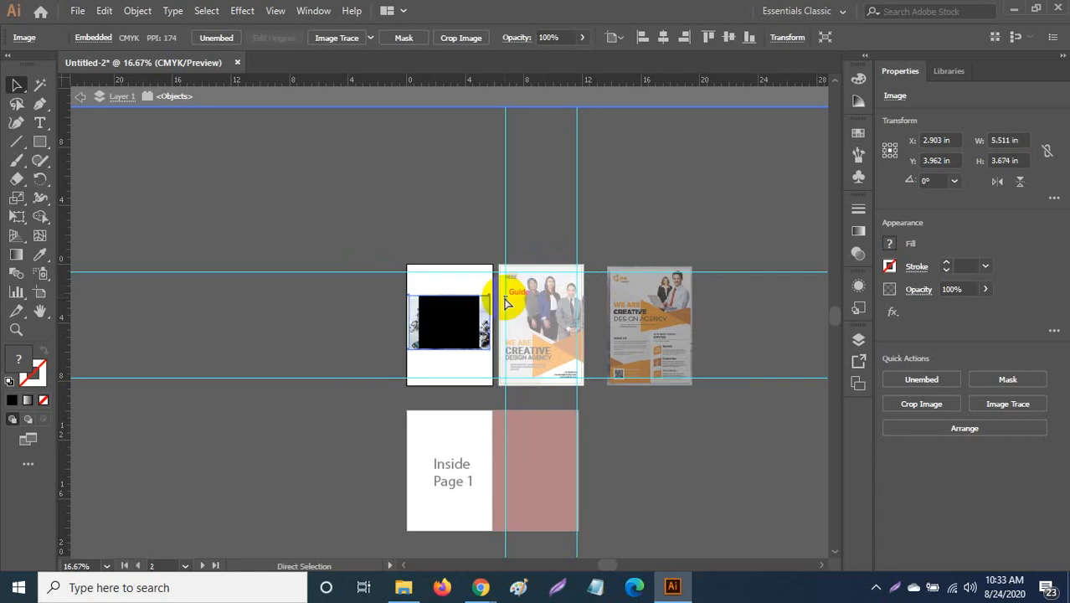
Step: Move the MacBook photo horizontally until its left edge meets the black rectangle's left edge, and clip it to the rectangle with a clipping mask
{"action": "key", "text": "ctrl+0"}
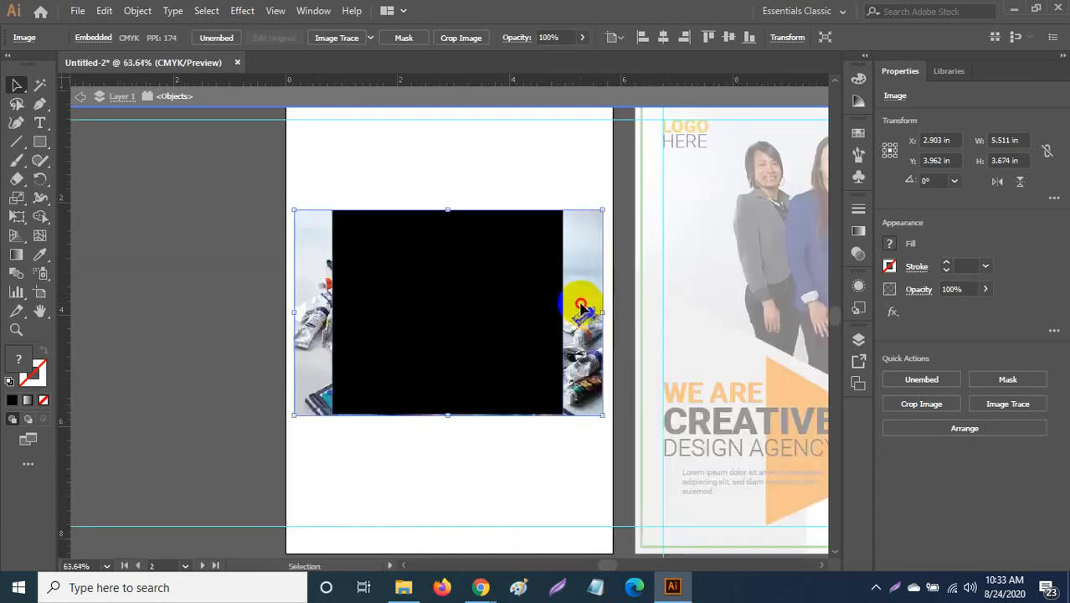
{"action": "left_click_drag", "start_coordinate": [587, 311], "coordinate": [618, 311]}
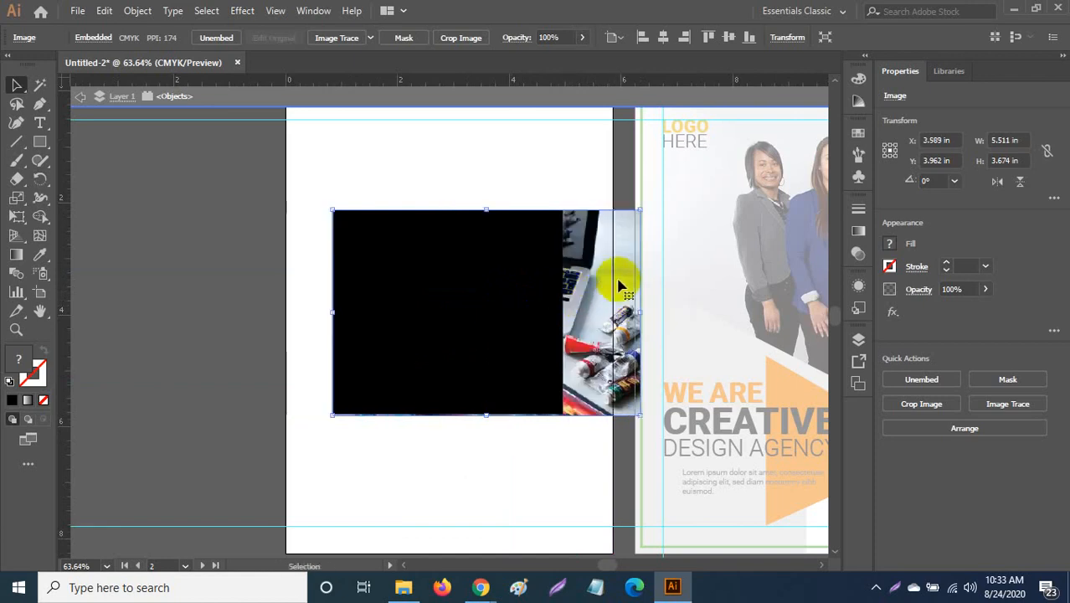
{"action": "left_click", "coordinate": [536, 289], "text": "shift"}
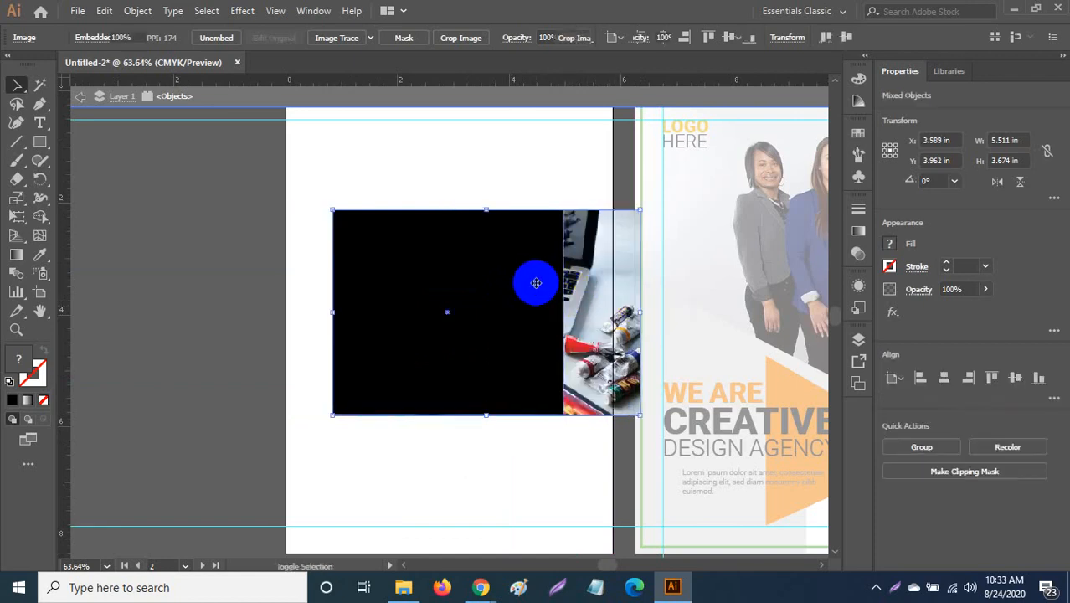
{"action": "right_click", "coordinate": [536, 289]}
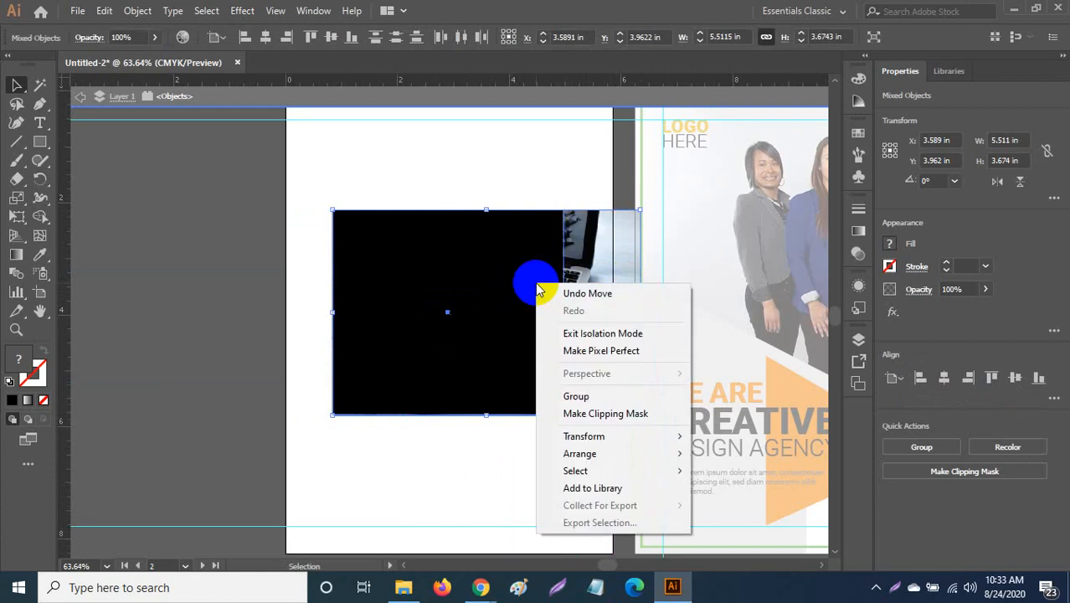
{"action": "left_click", "coordinate": [605, 413]}
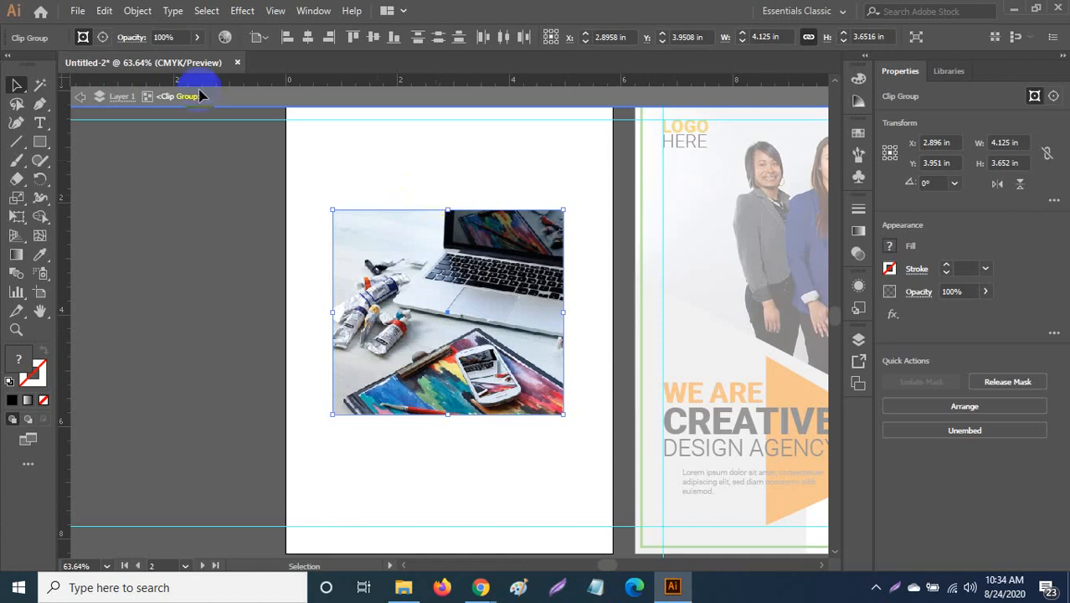
Step: Switch to the Google Meet call in Chrome, stop presenting the screen and look through the list of participants
{"action": "left_click", "coordinate": [1012, 10]}
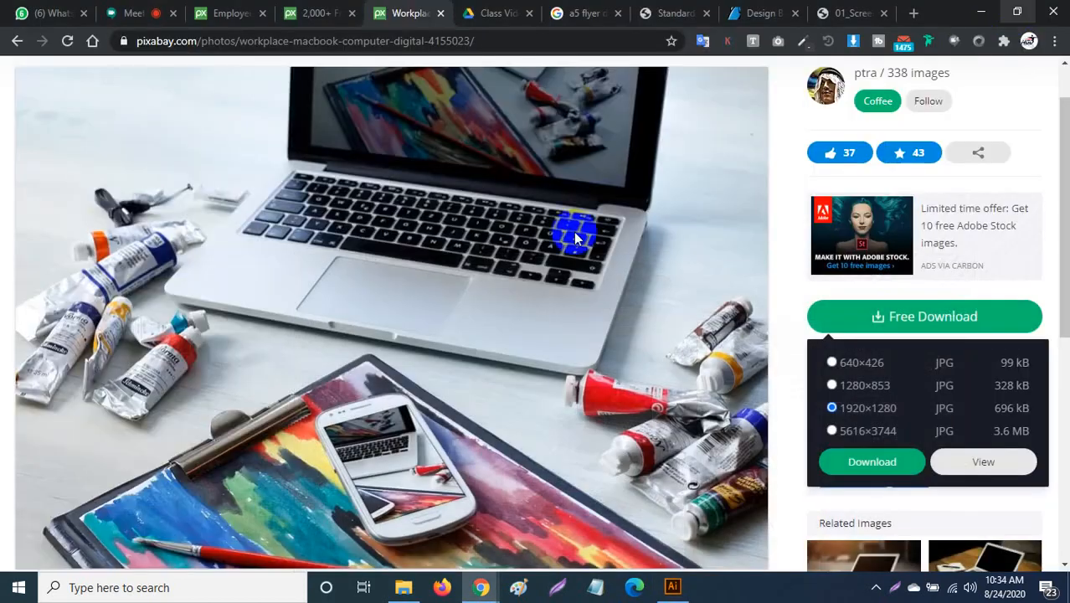
{"action": "left_click", "coordinate": [132, 13]}
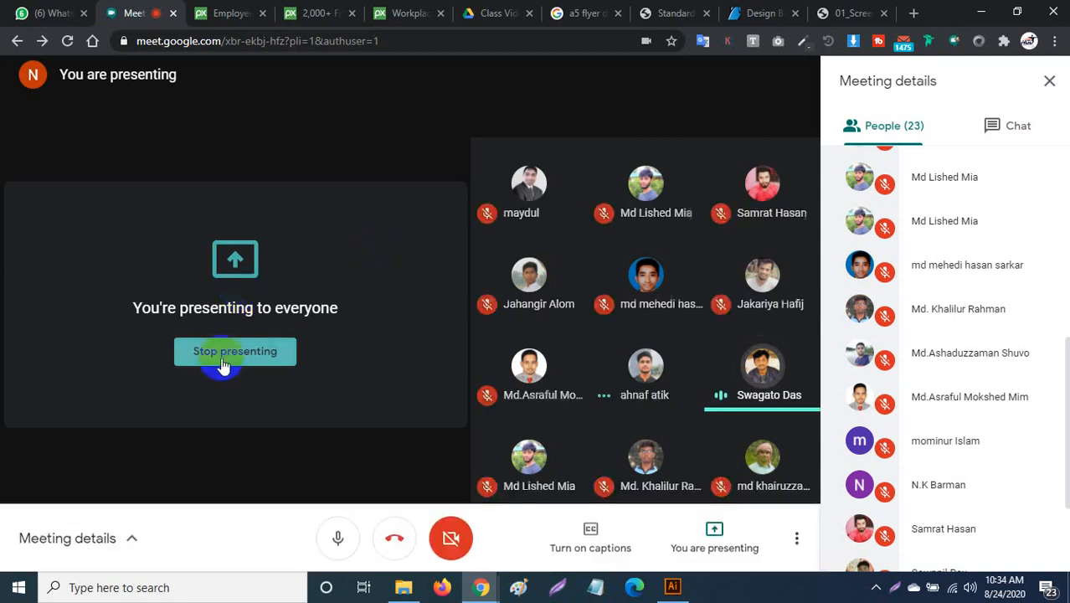
{"action": "left_click", "coordinate": [242, 365]}
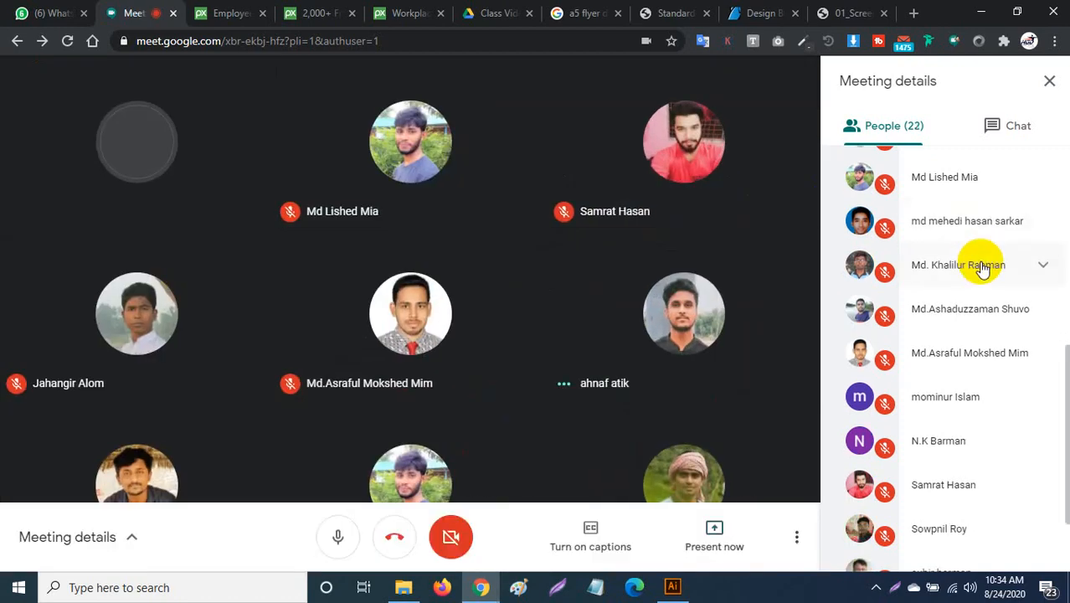
{"action": "scroll", "coordinate": [979, 225], "scroll_direction": "up", "scroll_amount": 2}
{"action": "scroll", "coordinate": [978, 224], "scroll_direction": "up", "scroll_amount": 2}
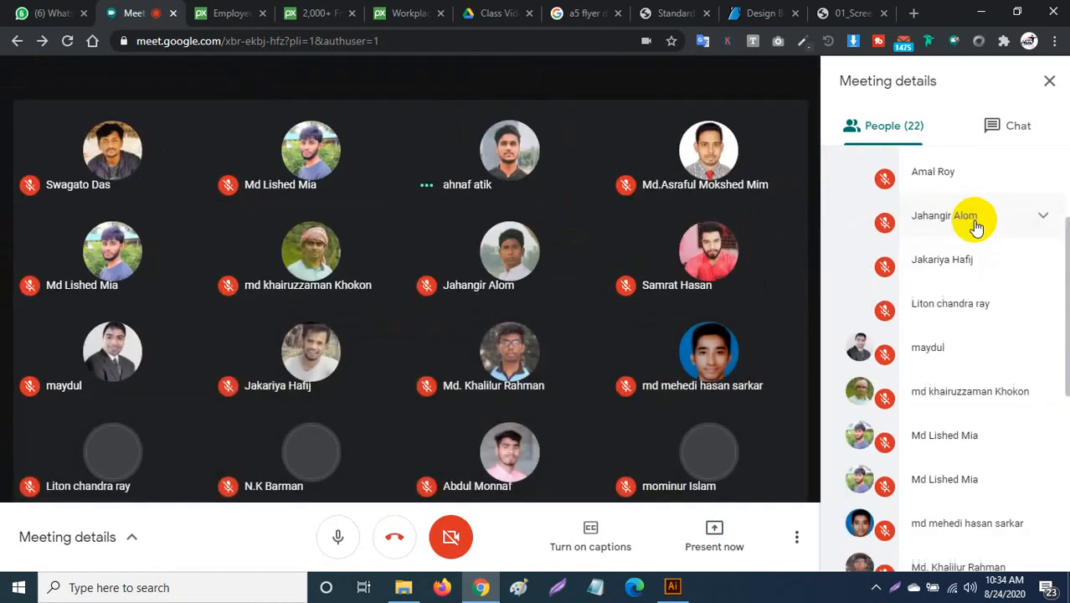
{"action": "scroll", "coordinate": [978, 228], "scroll_direction": "down", "scroll_amount": 1}
{"action": "scroll", "coordinate": [976, 226], "scroll_direction": "up", "scroll_amount": 3}
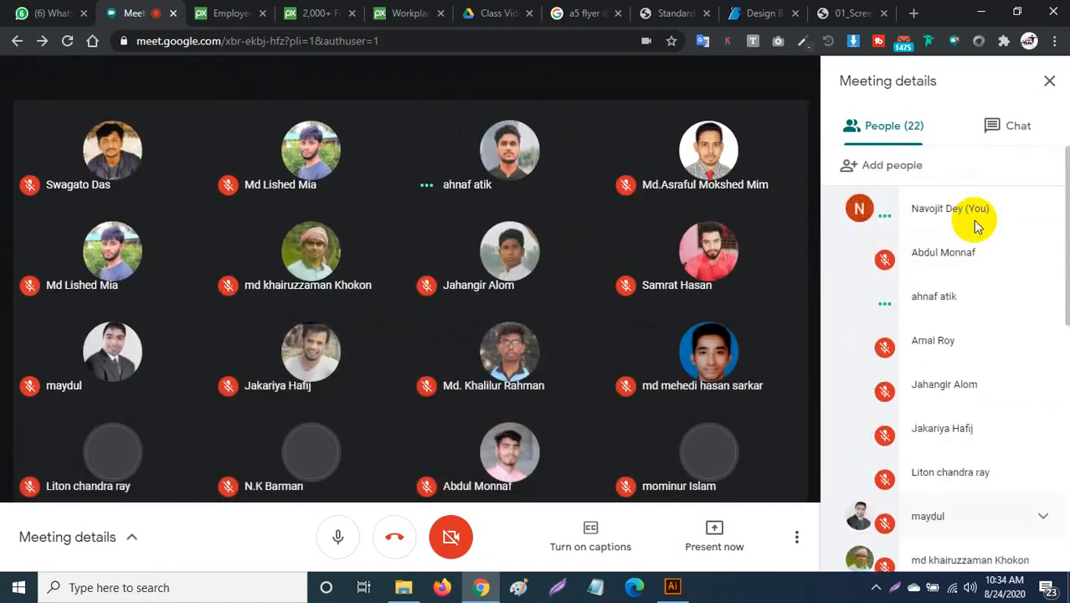